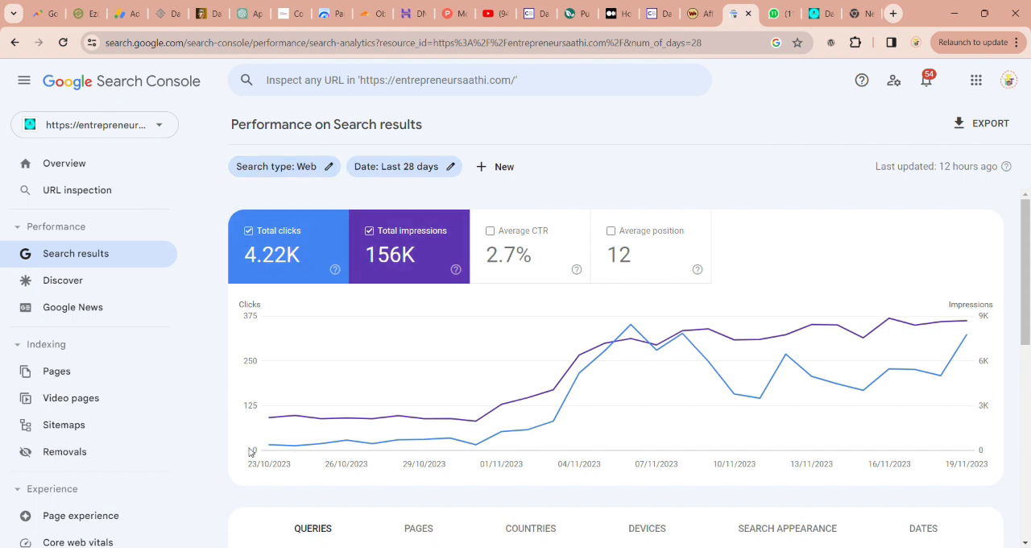
Step: Open the Entrepreneur Saathi public home page from its WordPress dashboard and look over the latest posts
click(824, 13)
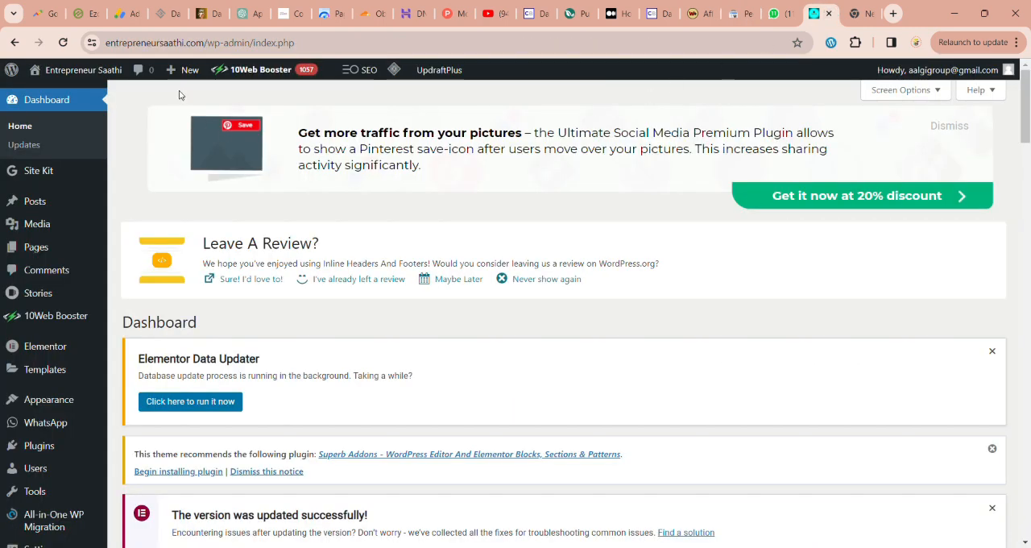
mouse_move(83, 80)
click(80, 96)
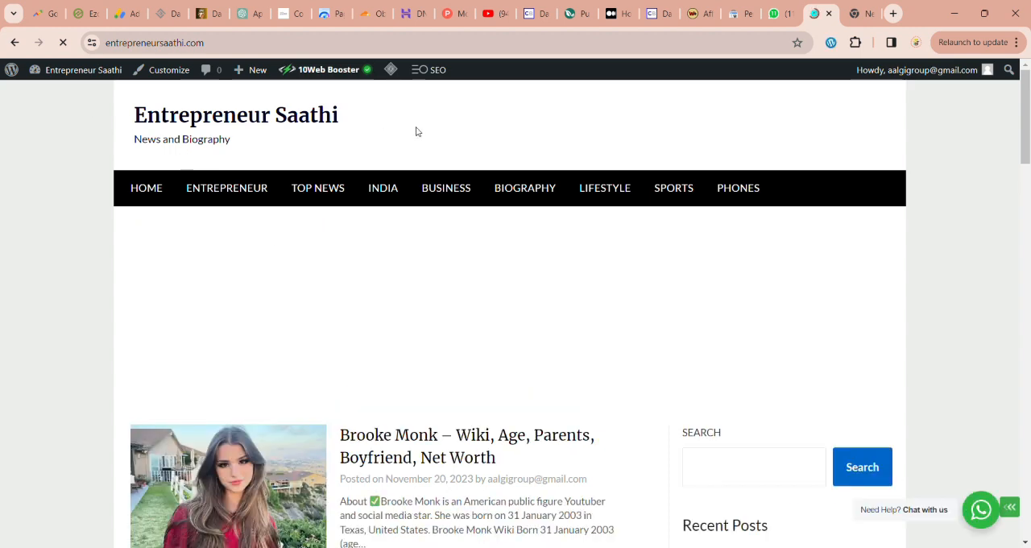
scroll(396, 325, down, 3)
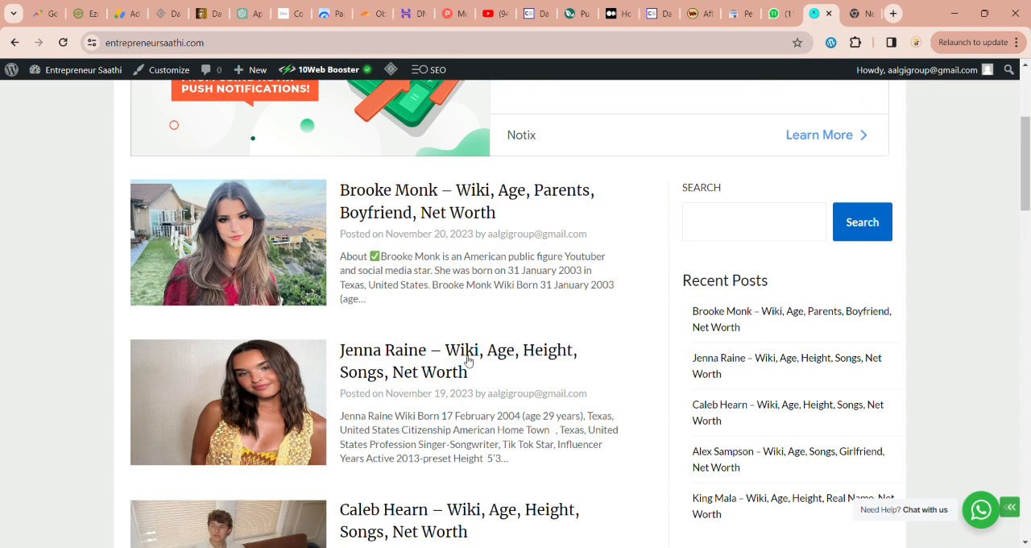
Step: Return to the Search Console performance report and review the site's top search queries
click(741, 19)
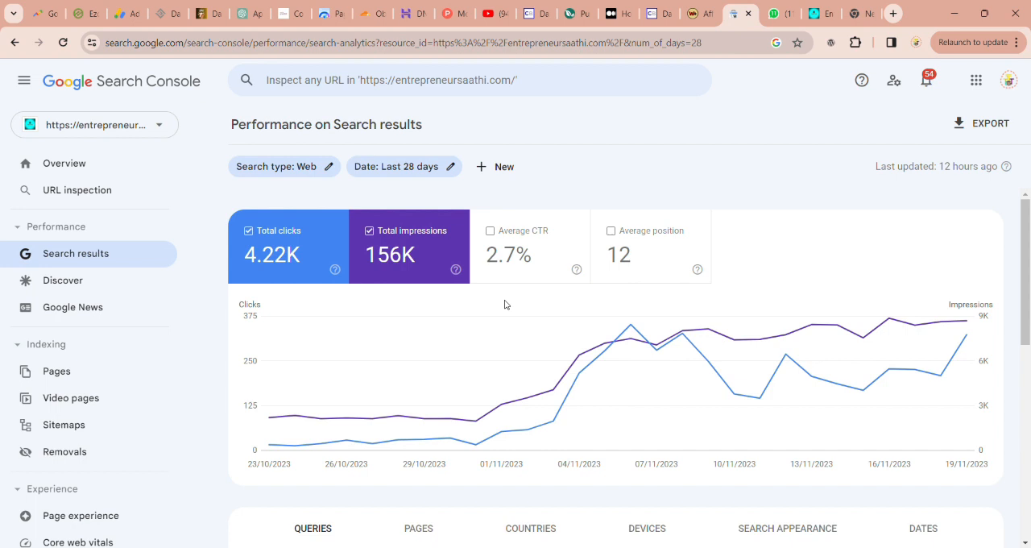
scroll(505, 304, down, 5)
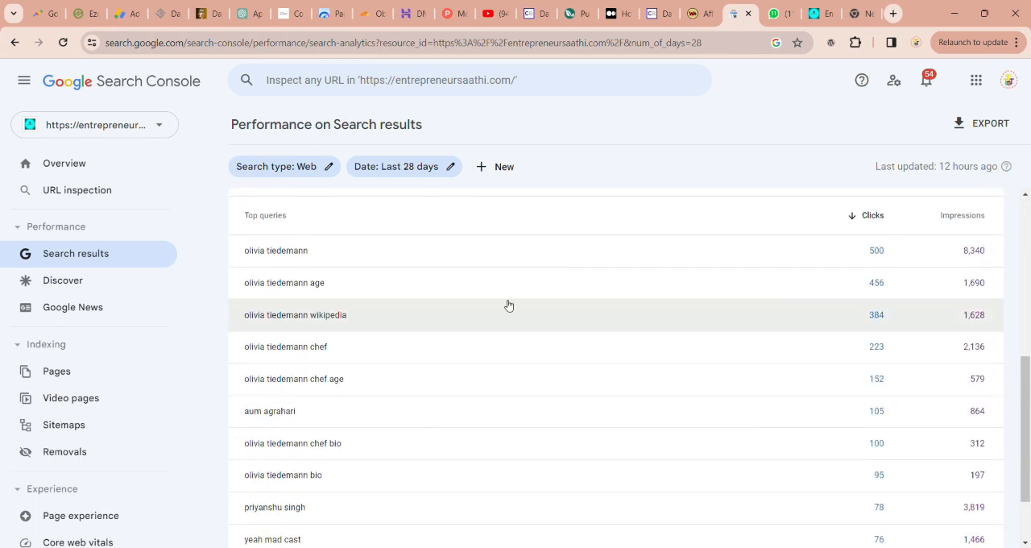
scroll(509, 305, up, 1)
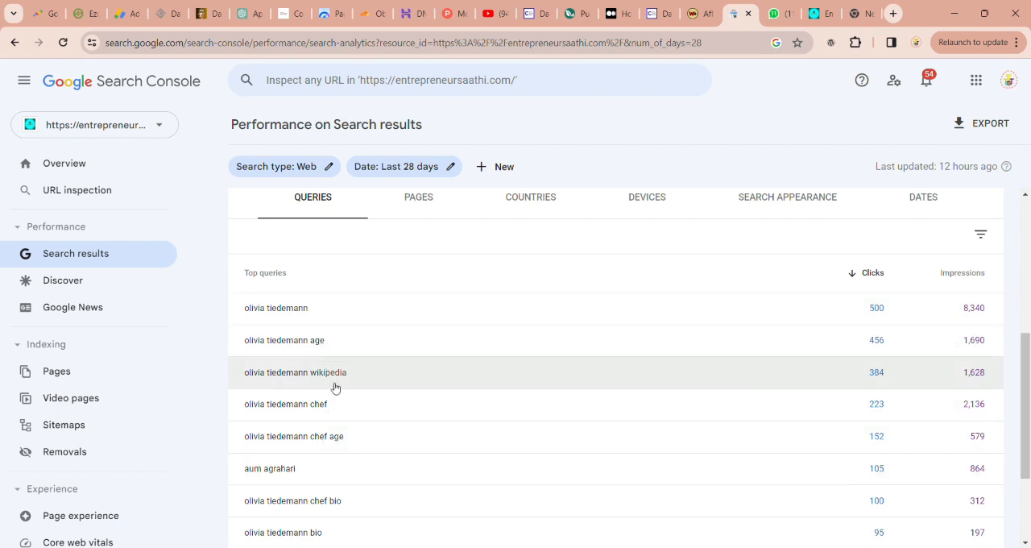
scroll(335, 388, up, 2)
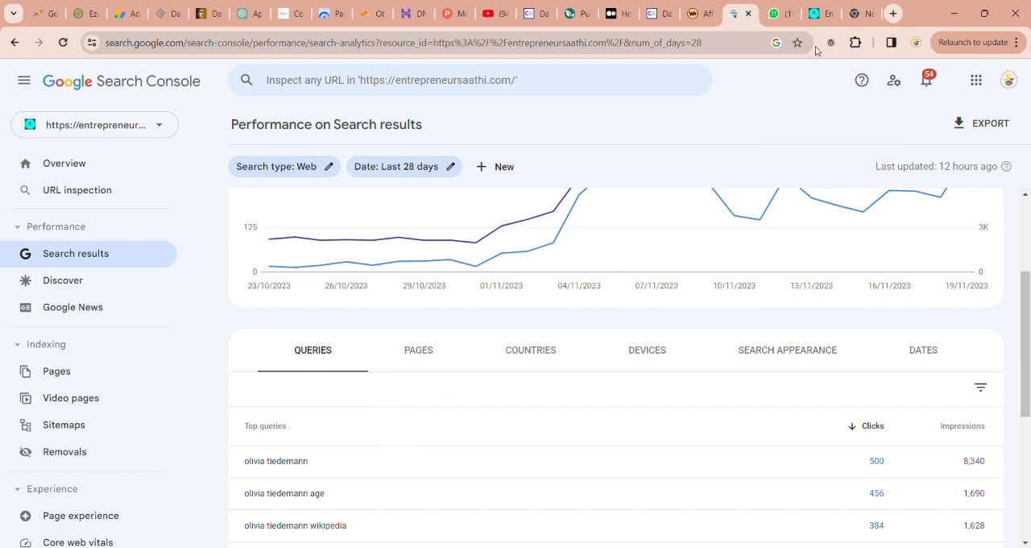
Step: Search Google for "where are olivia from?" in the empty browser tab
click(865, 14)
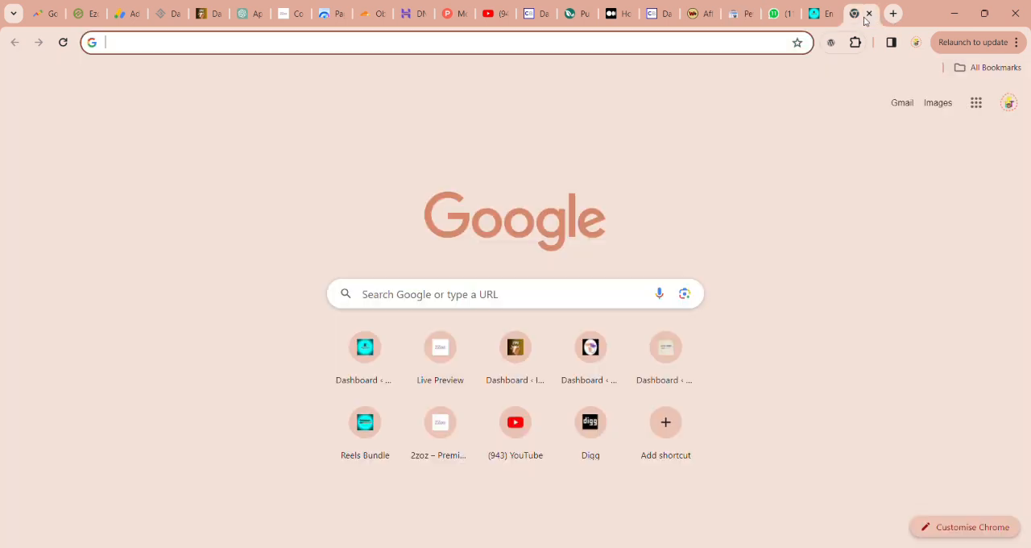
text(wh)
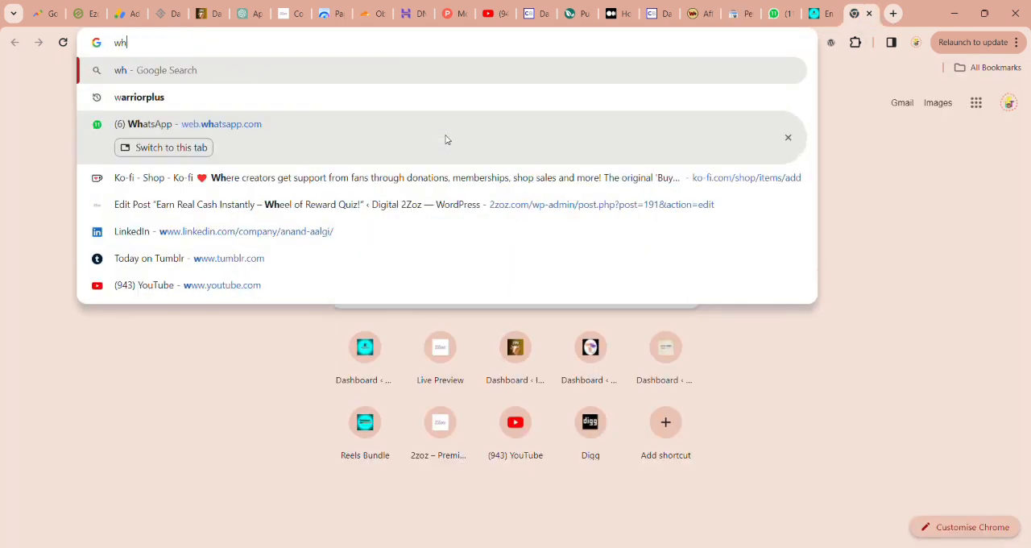
text(ere are )
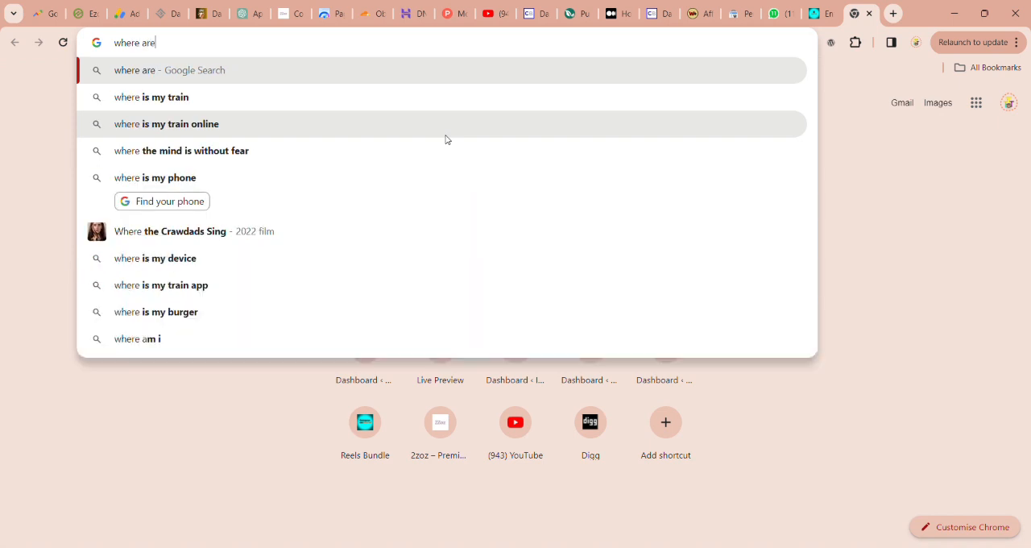
text(oliv)
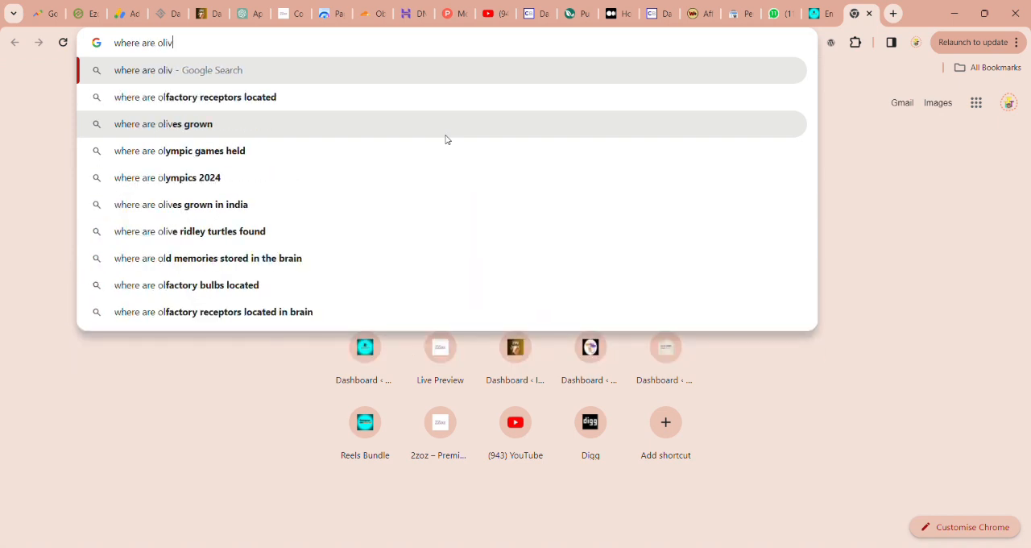
text(ia from)
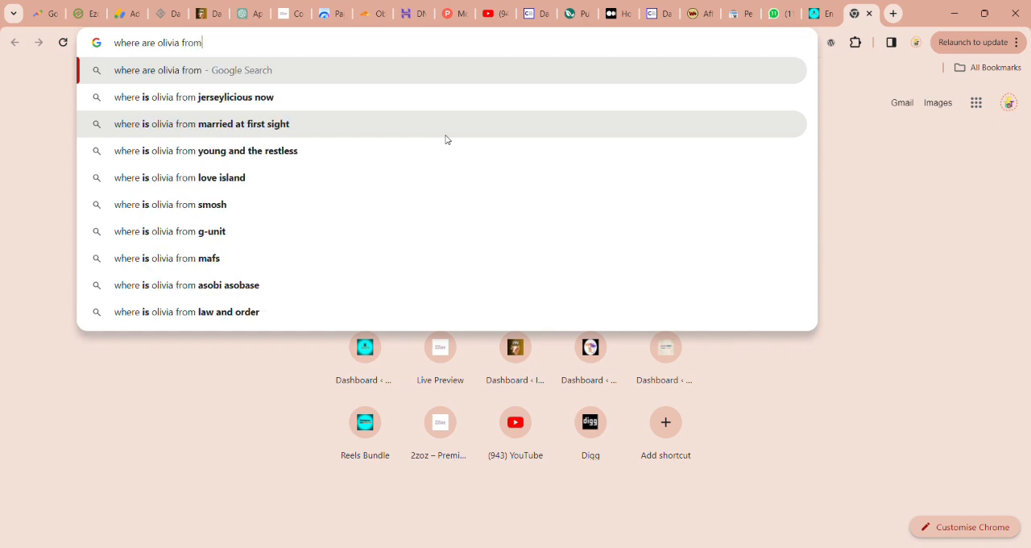
text(?)
key(Return)
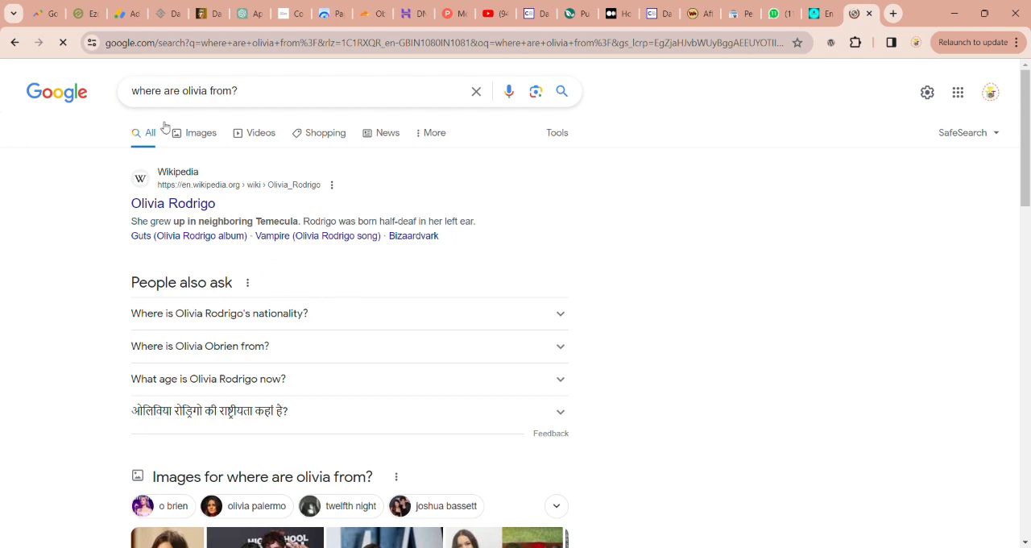
Step: Refine the Google search to "where are olivia tiedemann from?" and look through the results for the Entrepreneur Saathi article
click(211, 91)
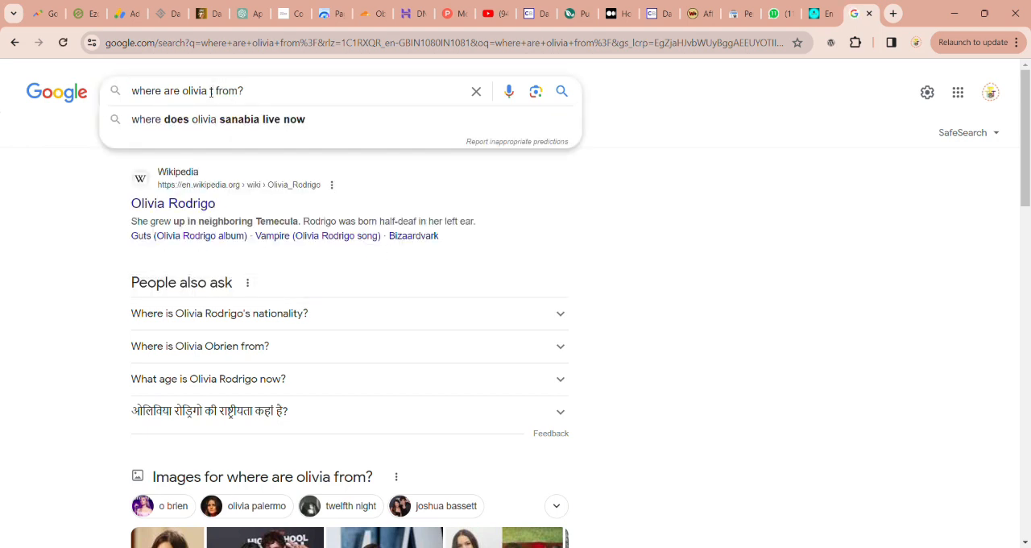
text(t)
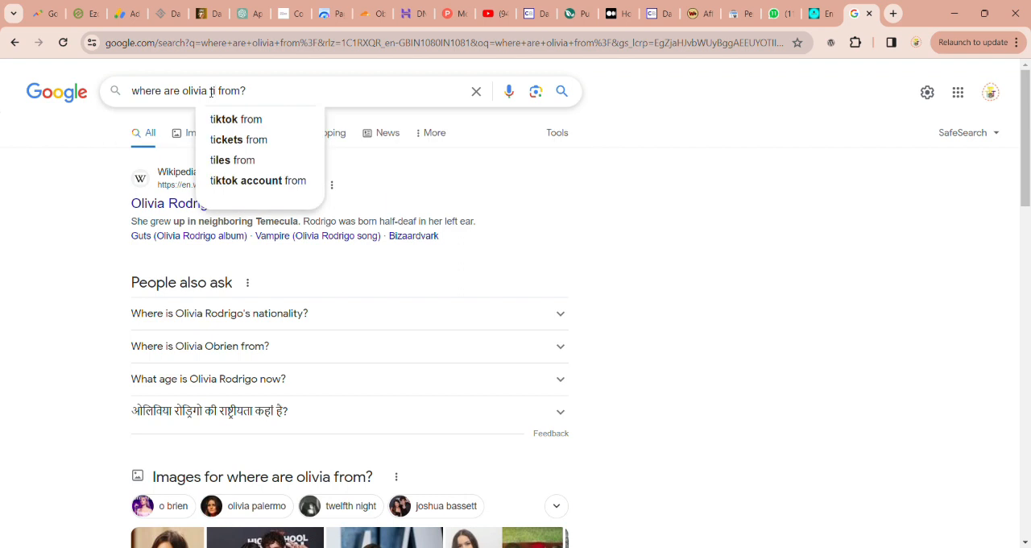
key(BackSpace)
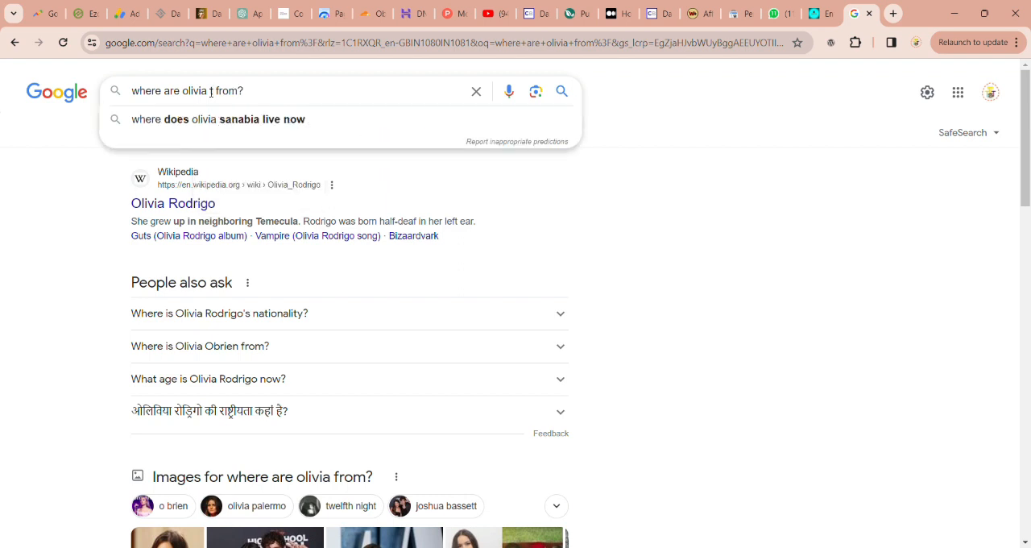
text(tiede )
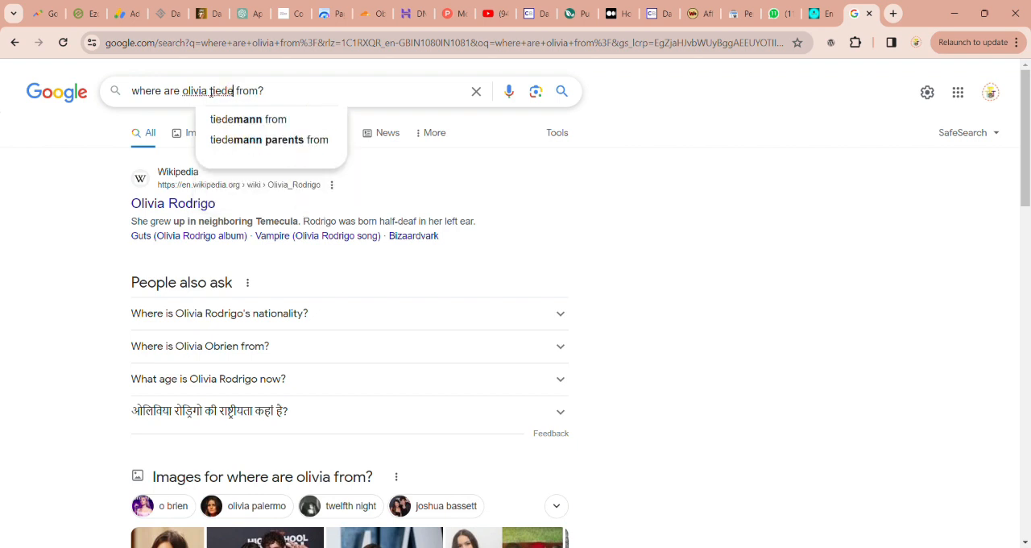
text(mann)
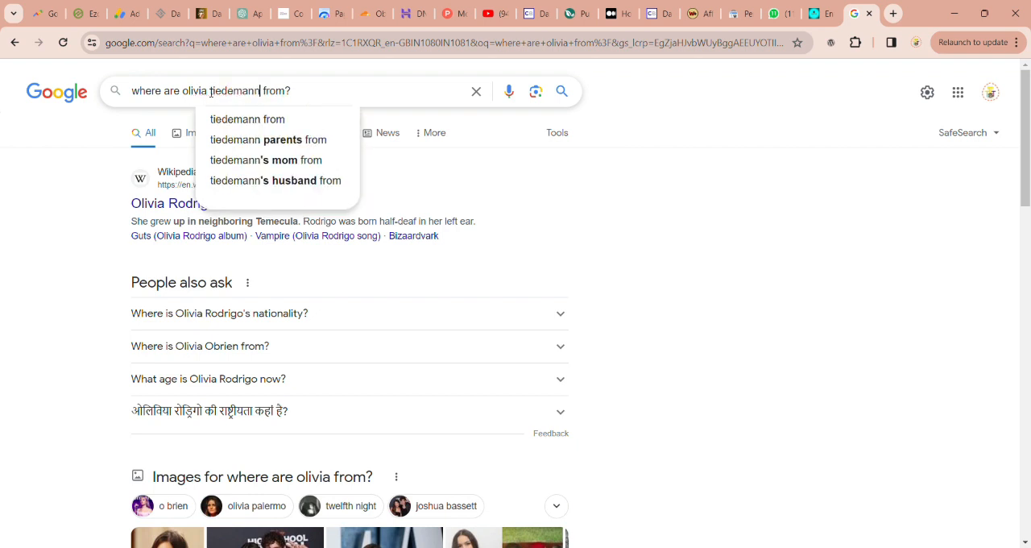
key(Return)
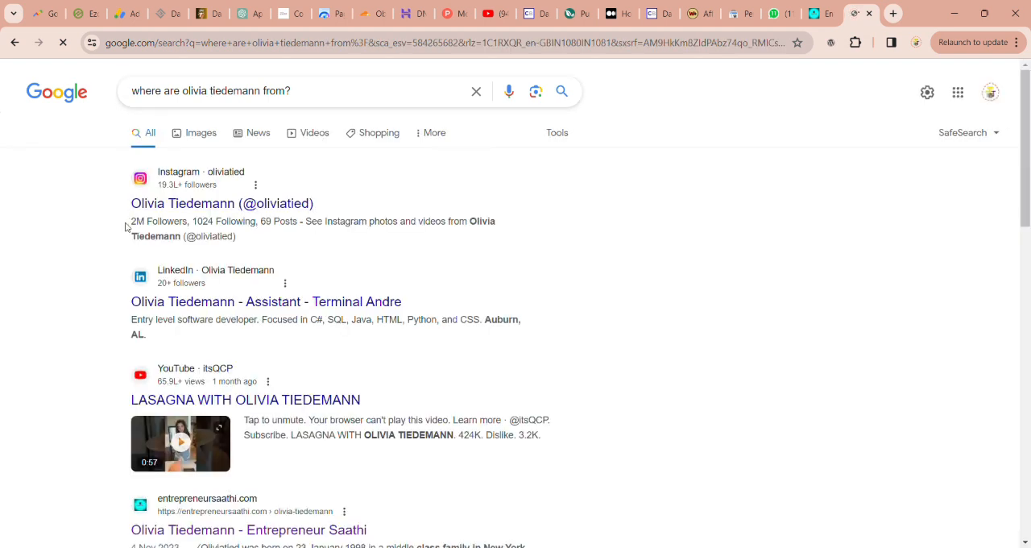
scroll(266, 362, down, 2)
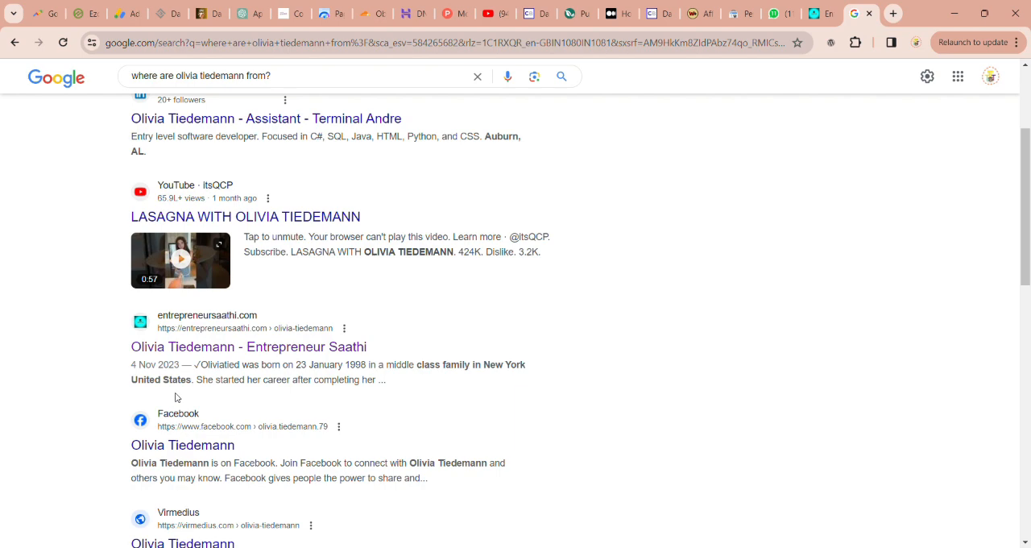
Step: Go back to the Search Console performance report and examine the clicks and impressions of the top queries
click(815, 18)
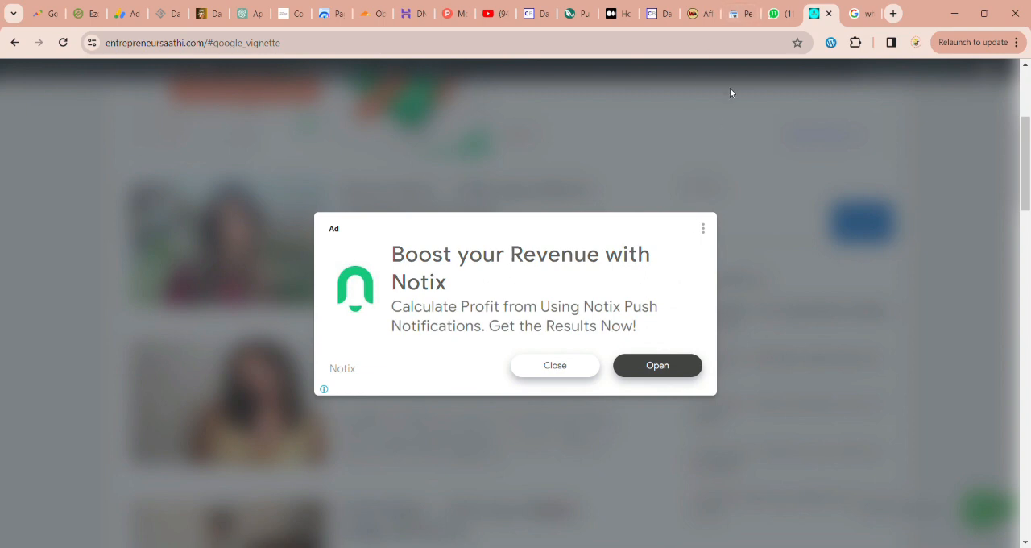
click(730, 8)
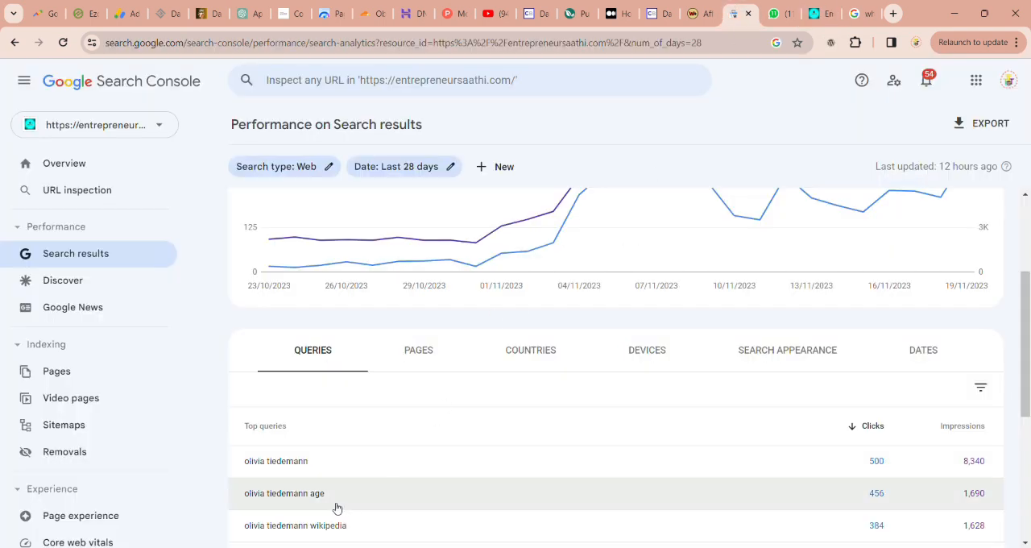
scroll(323, 463, down, 1)
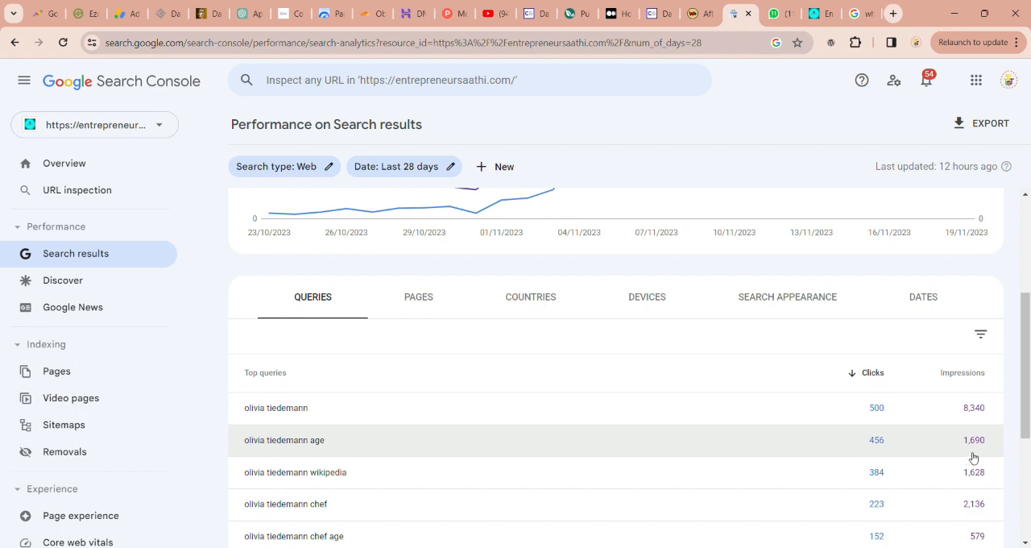
scroll(991, 456, down, 2)
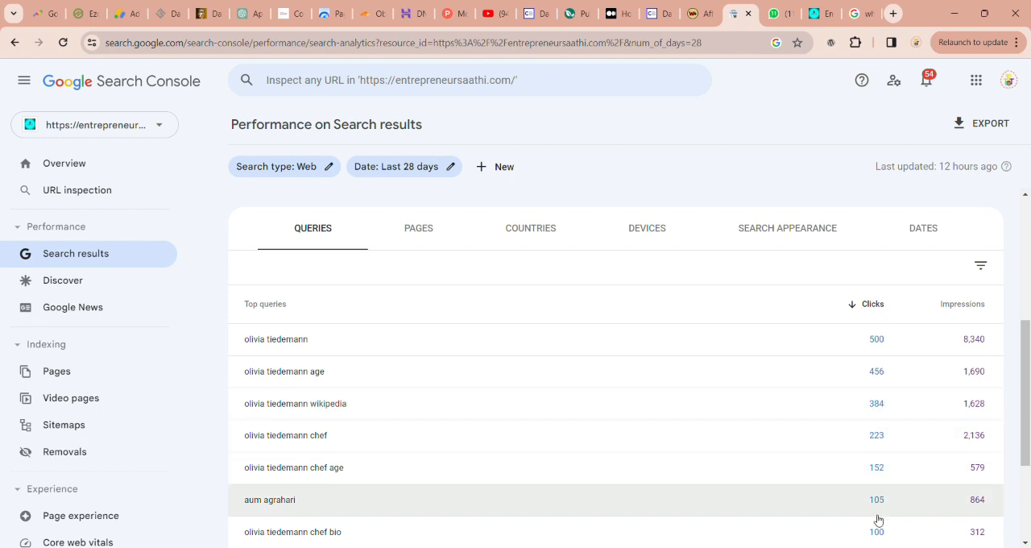
scroll(878, 515, down, 1)
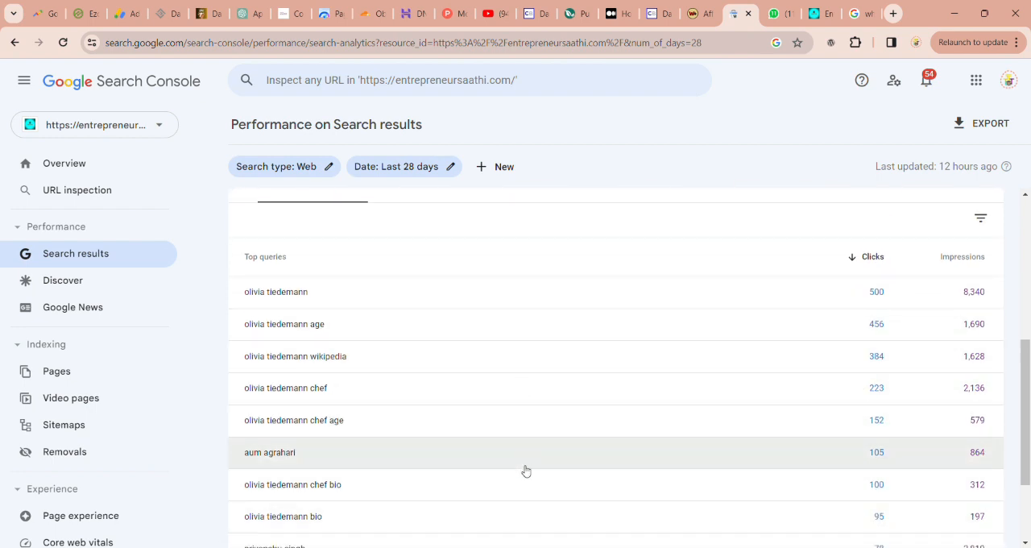
scroll(525, 484, up, 3)
scroll(525, 484, down, 1)
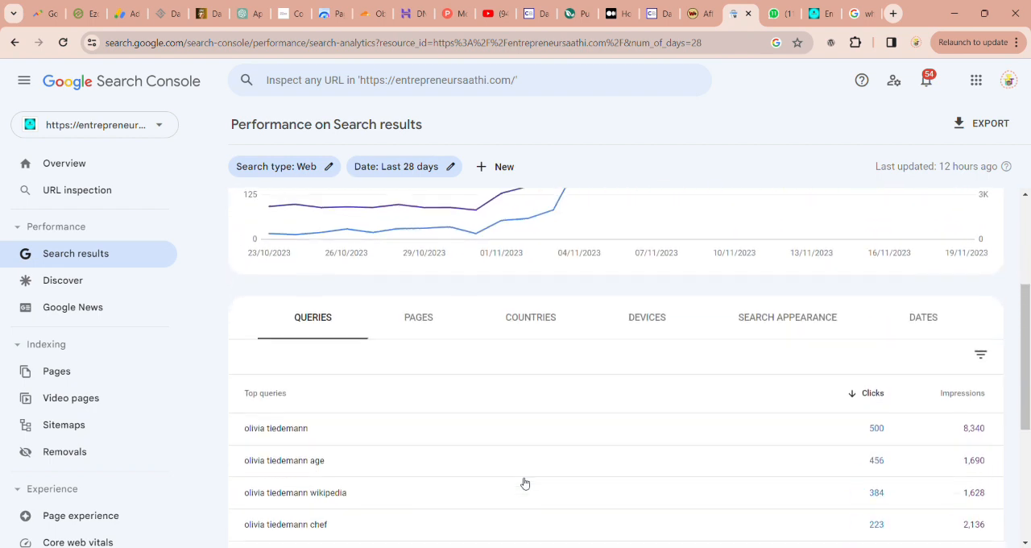
scroll(525, 483, up, 1)
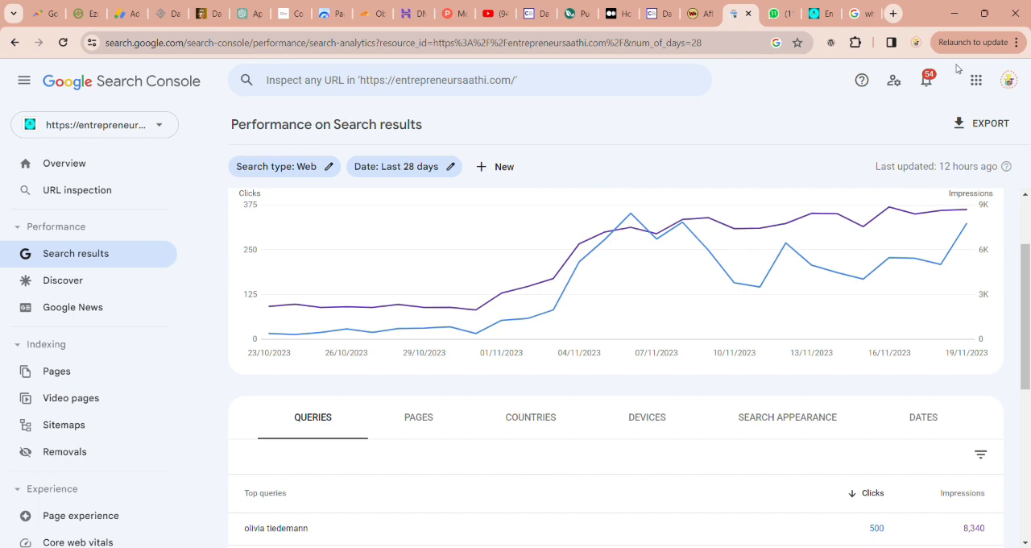
Step: Search the Entrepreneur Saathi site for "olivia" after dismissing the ad, and open the Olivia Tiedemann article
click(811, 19)
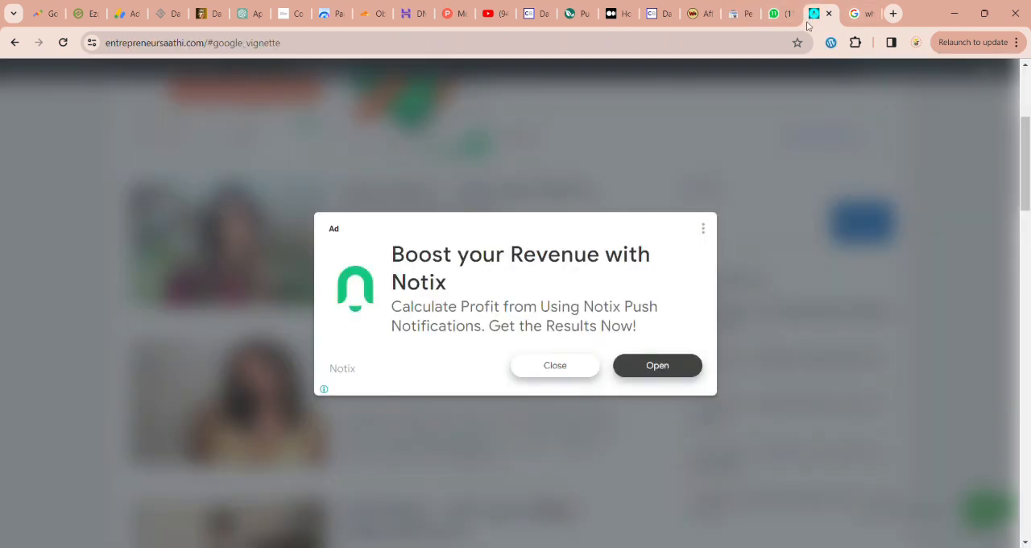
click(553, 365)
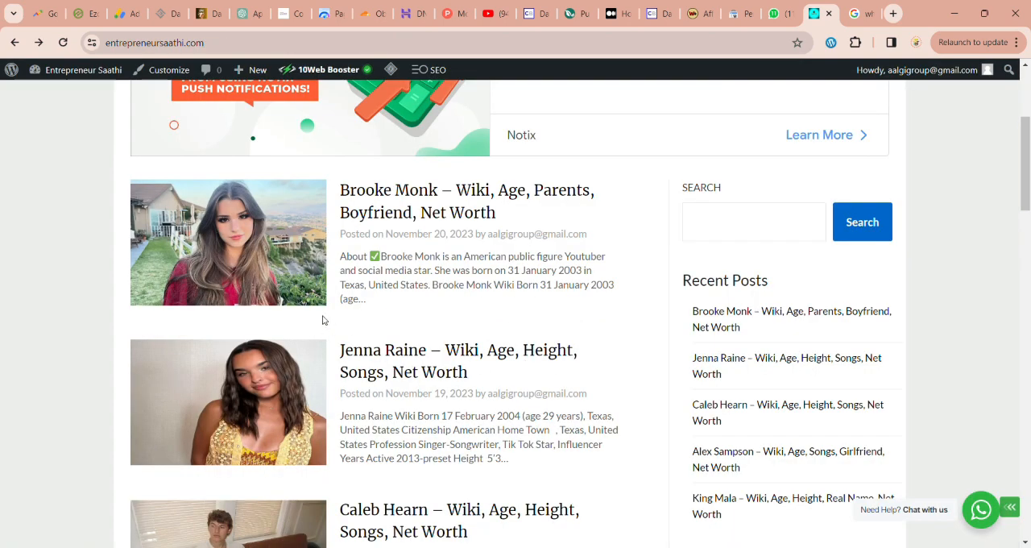
click(757, 219)
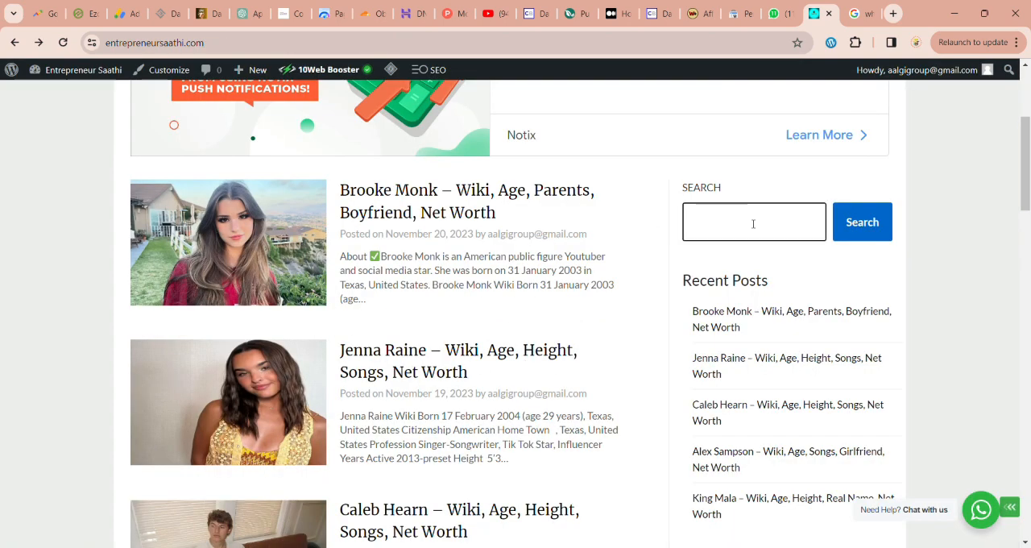
text(olivia)
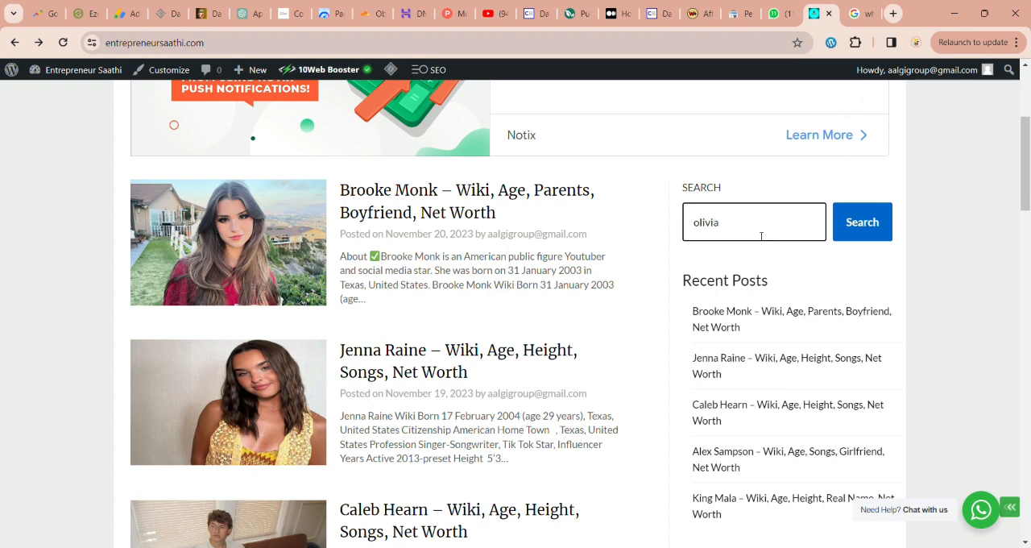
click(857, 217)
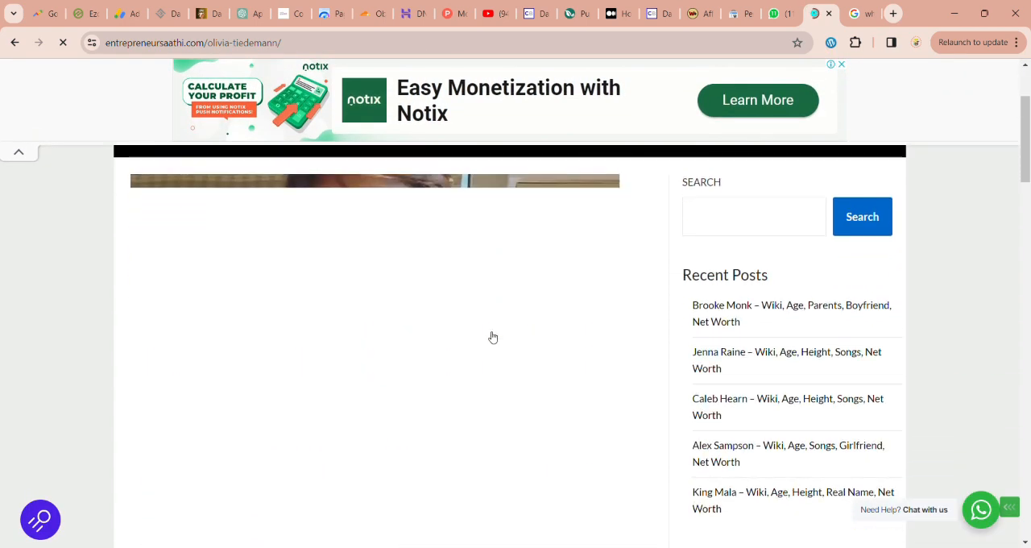
Step: Look over the Olivia Tiedemann article's featured image, title and table of contents
scroll(485, 185, down, 4)
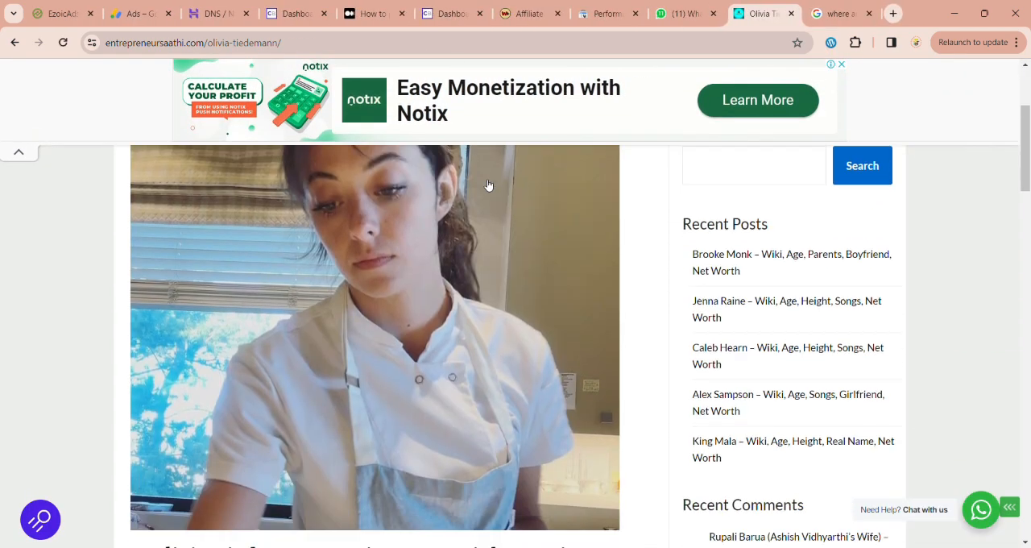
scroll(484, 185, down, 2)
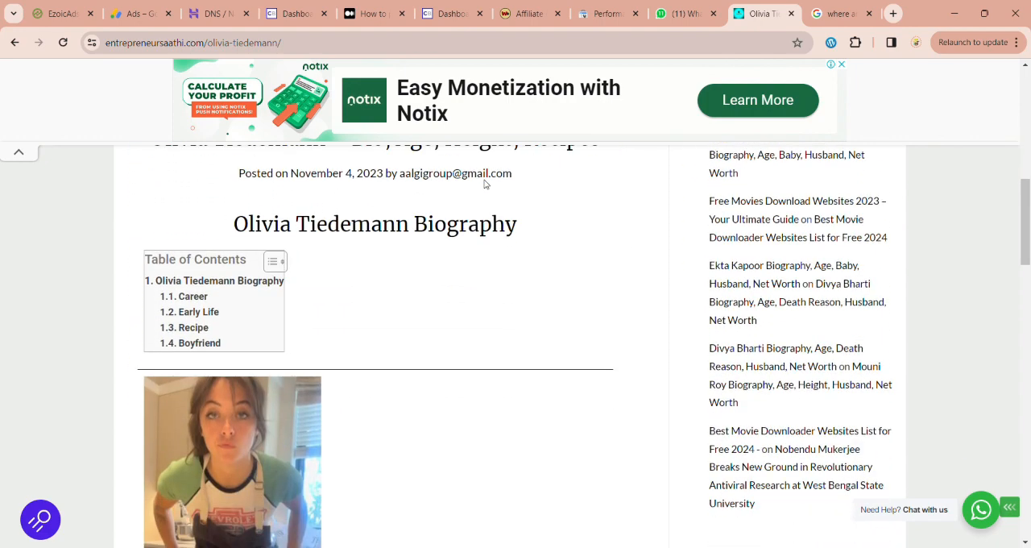
scroll(456, 366, up, 2)
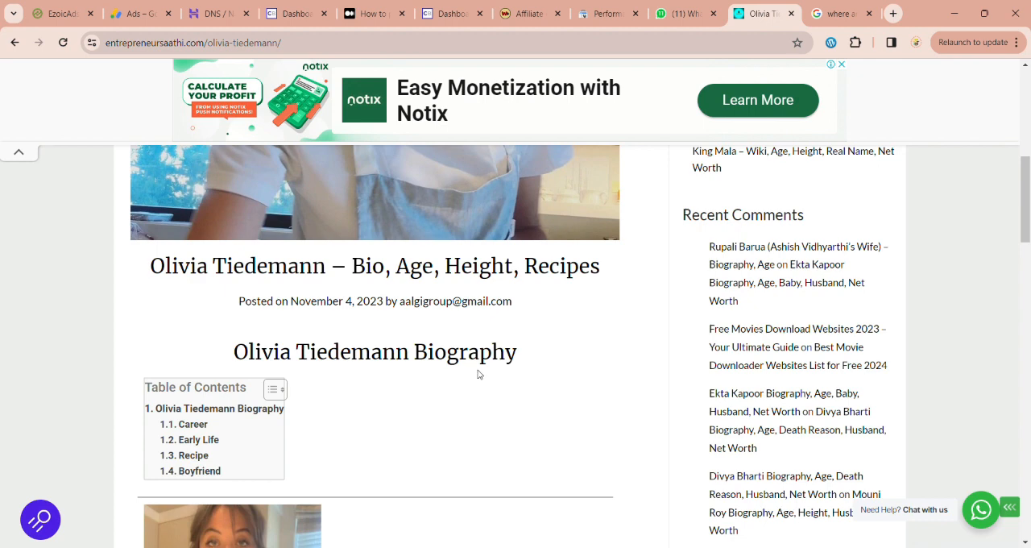
Step: Read through the Olivia Tiedemann article's biography table and Career section down to the Puravive banner
scroll(478, 374, down, 6)
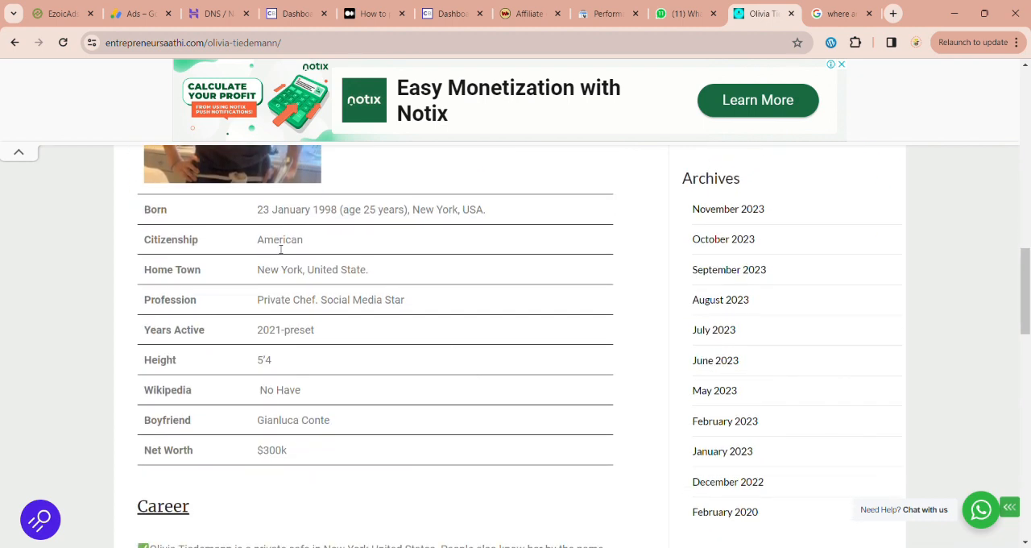
scroll(405, 427, down, 1)
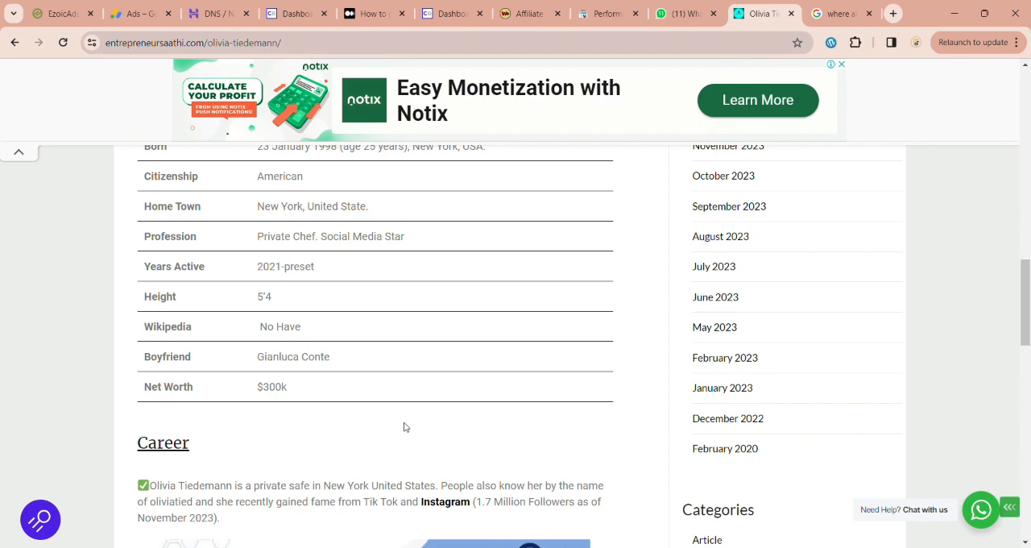
scroll(488, 460, down, 2)
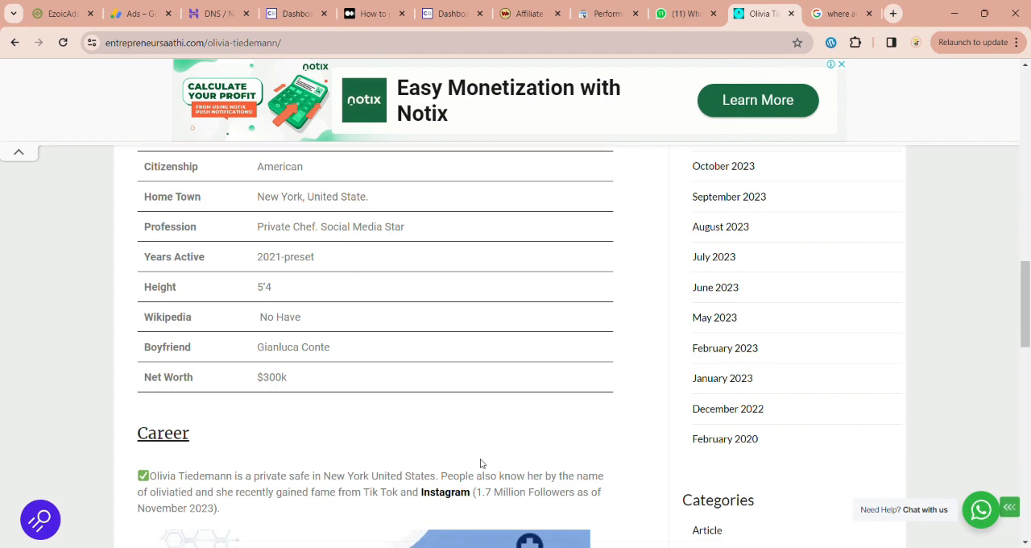
scroll(259, 324, down, 3)
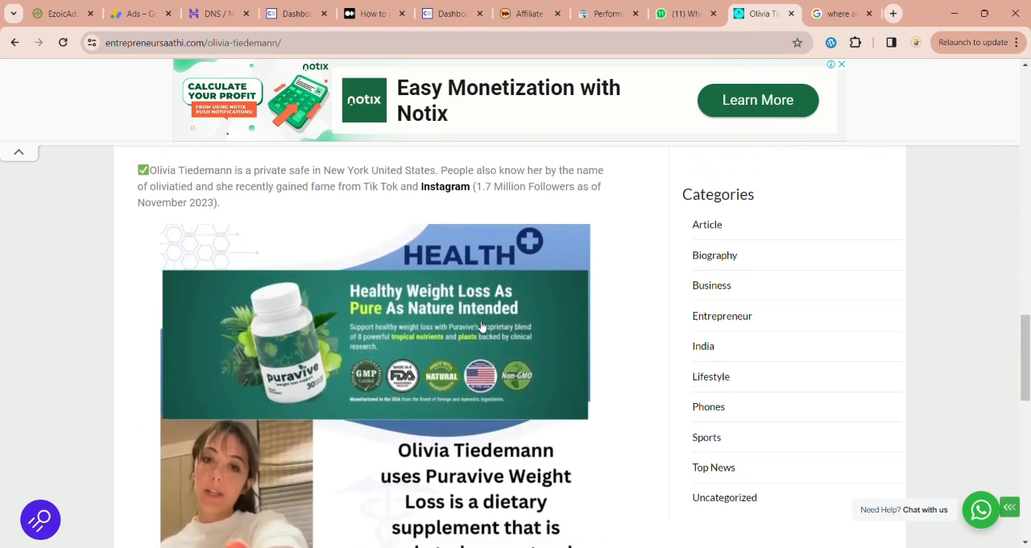
scroll(483, 339, down, 1)
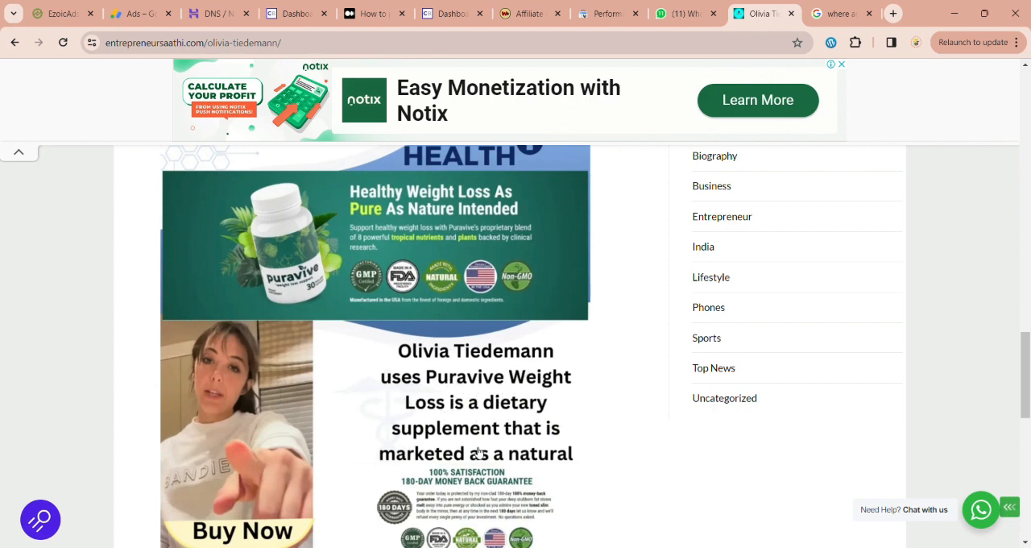
Step: Examine how the Puravive banner is placed between the article's Career text and Early Life section
scroll(478, 453, up, 3)
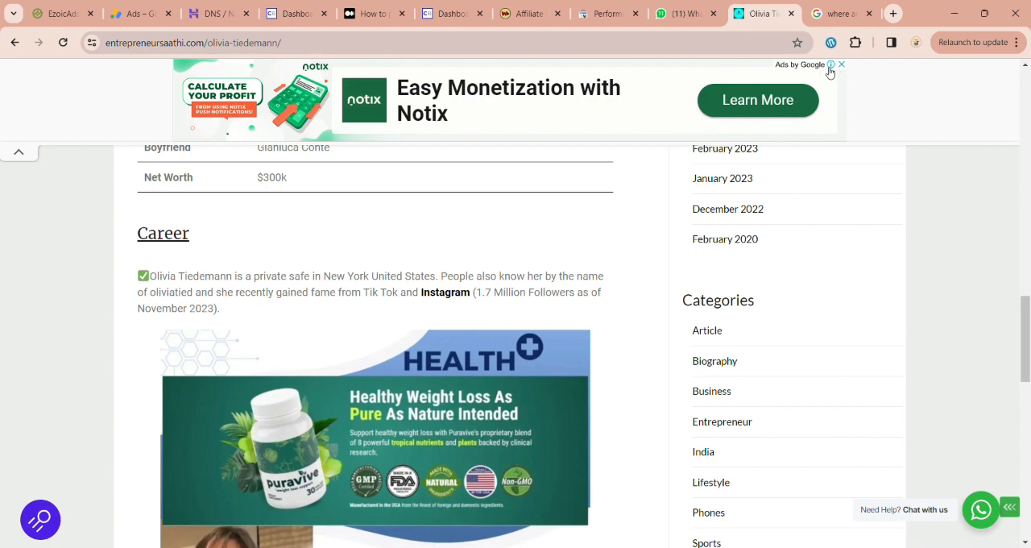
scroll(538, 303, down, 2)
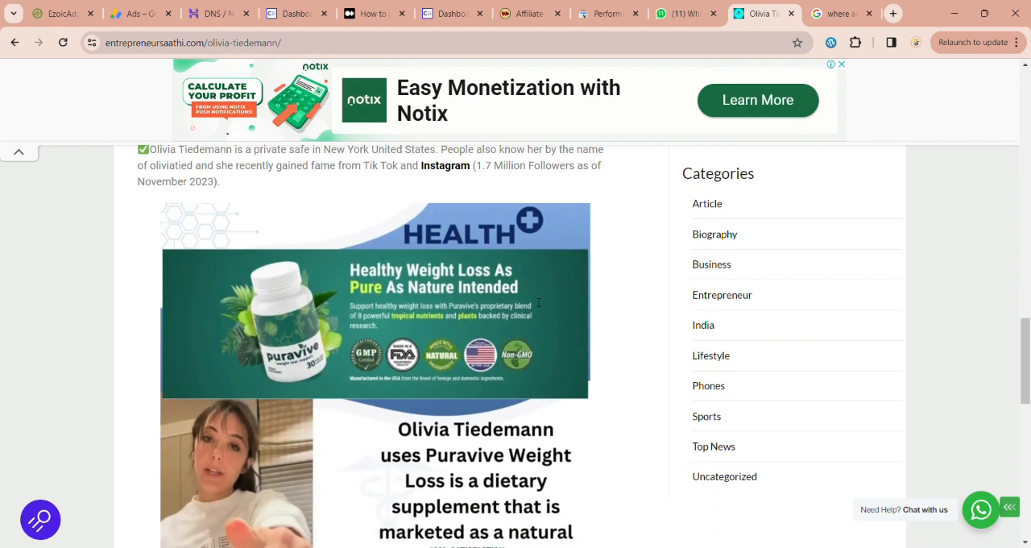
scroll(427, 484, down, 1)
scroll(428, 484, down, 3)
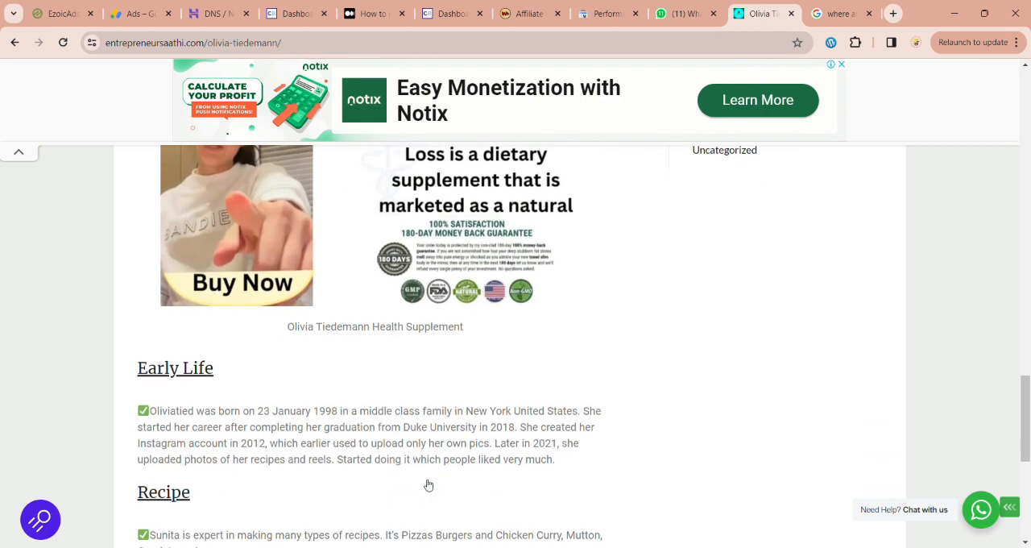
scroll(396, 341, up, 3)
scroll(417, 299, down, 1)
scroll(402, 283, up, 2)
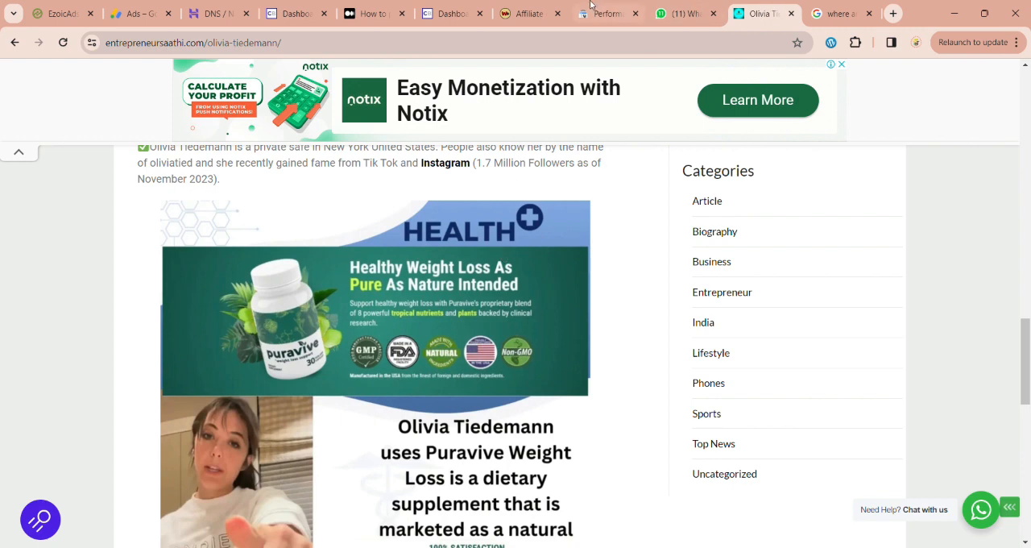
Step: Look at the Puravive offer in the ClickBank marketplace's Top Offers, and return to the Olivia Tiedemann article
click(439, 13)
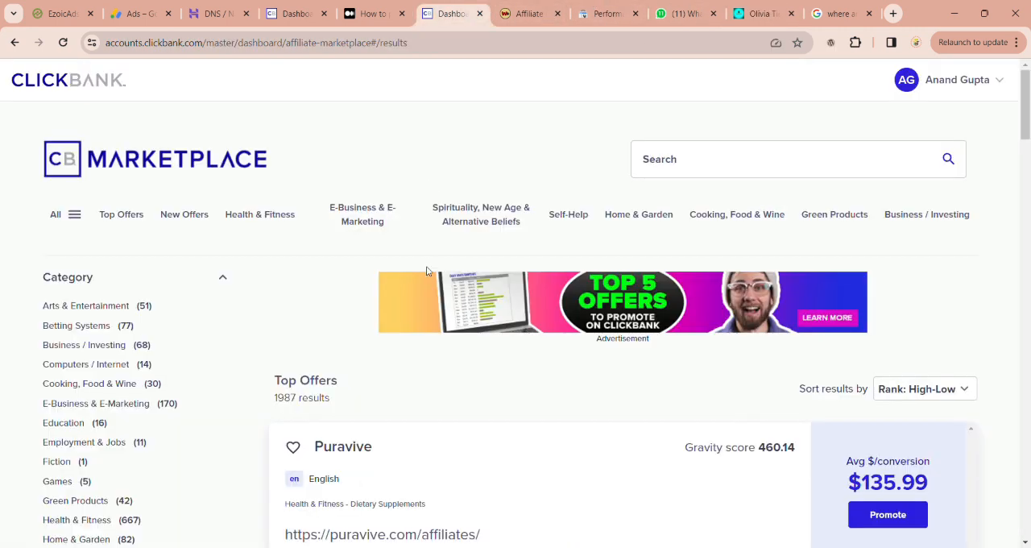
scroll(426, 267, down, 3)
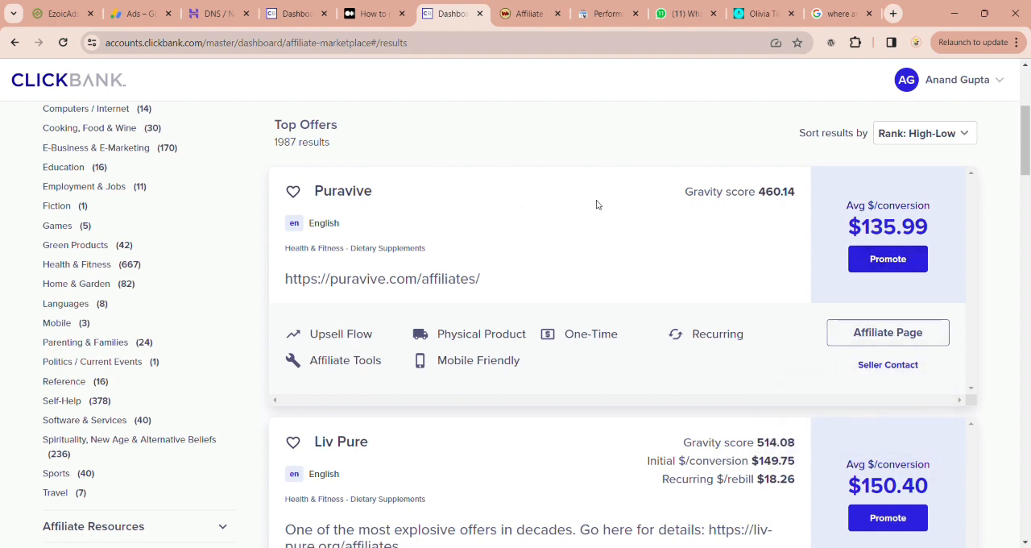
click(761, 13)
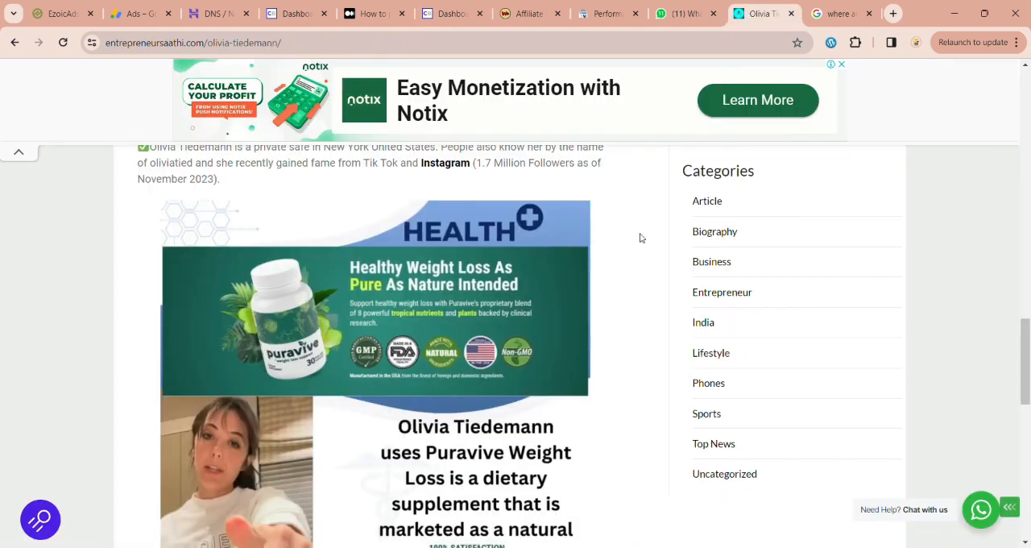
Step: Inspect the Puravive promotional image in the article, including its Buy Now artwork and caption
scroll(381, 477, down, 2)
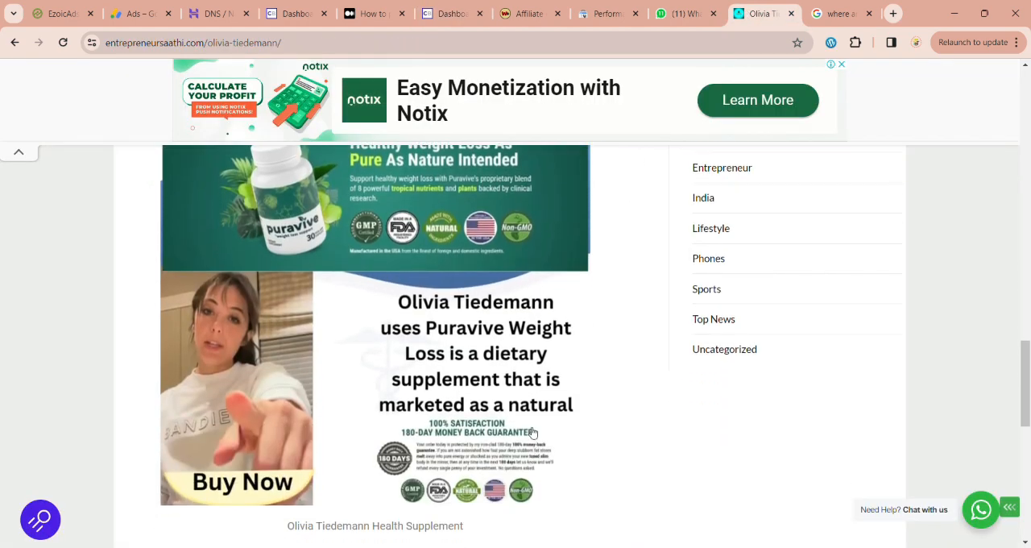
scroll(472, 408, down, 2)
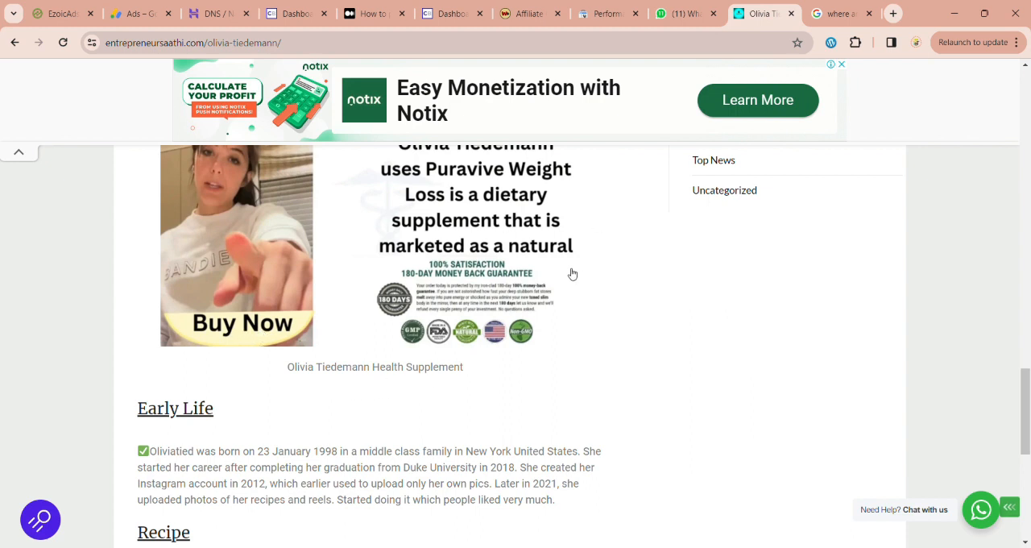
scroll(571, 276, up, 5)
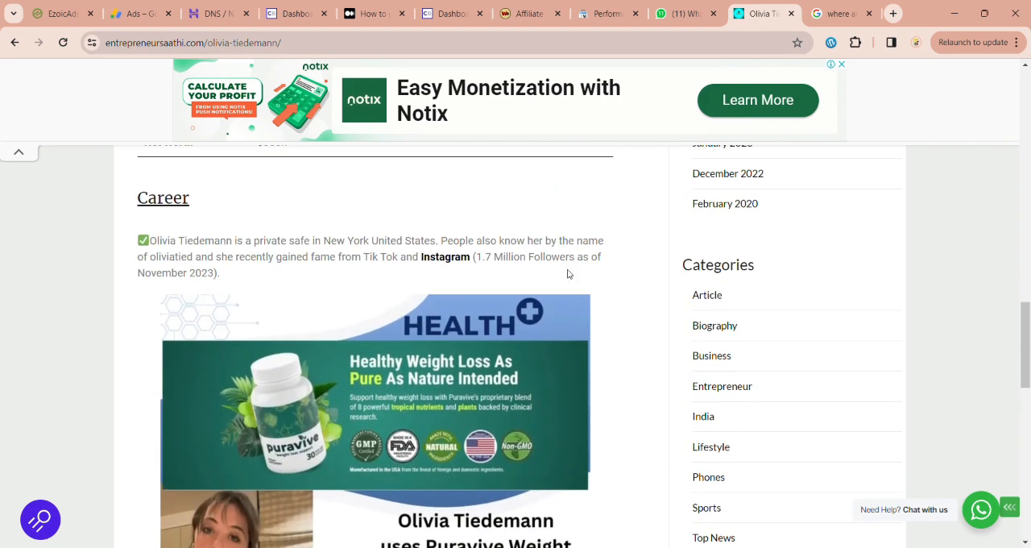
scroll(569, 273, down, 1)
scroll(568, 274, down, 2)
scroll(568, 274, up, 3)
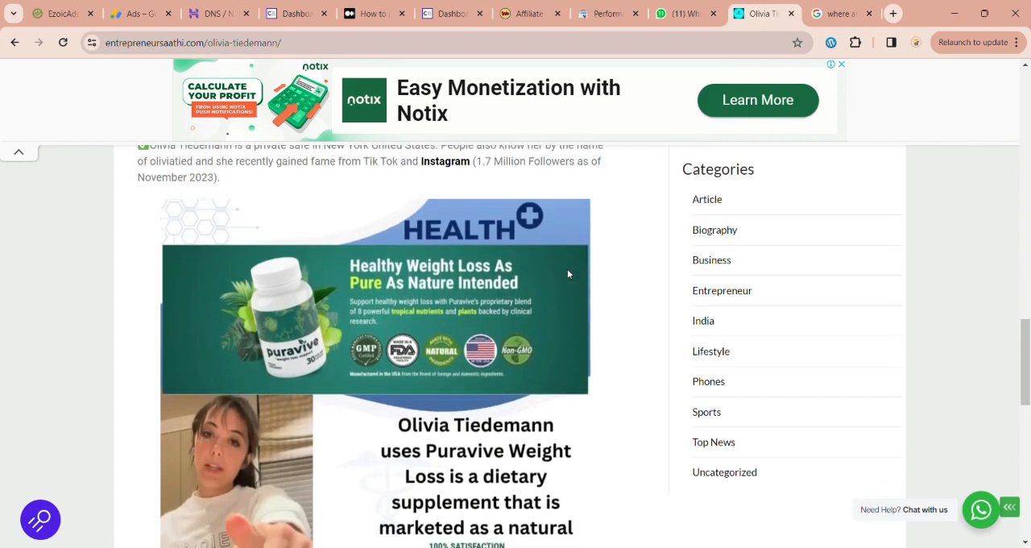
scroll(568, 274, down, 3)
scroll(568, 274, down, 1)
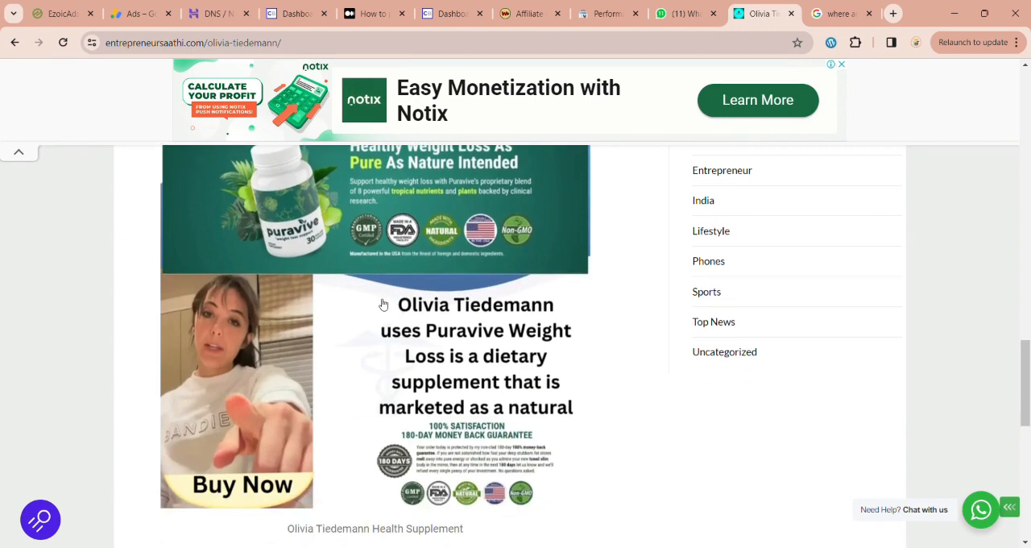
scroll(387, 430, down, 2)
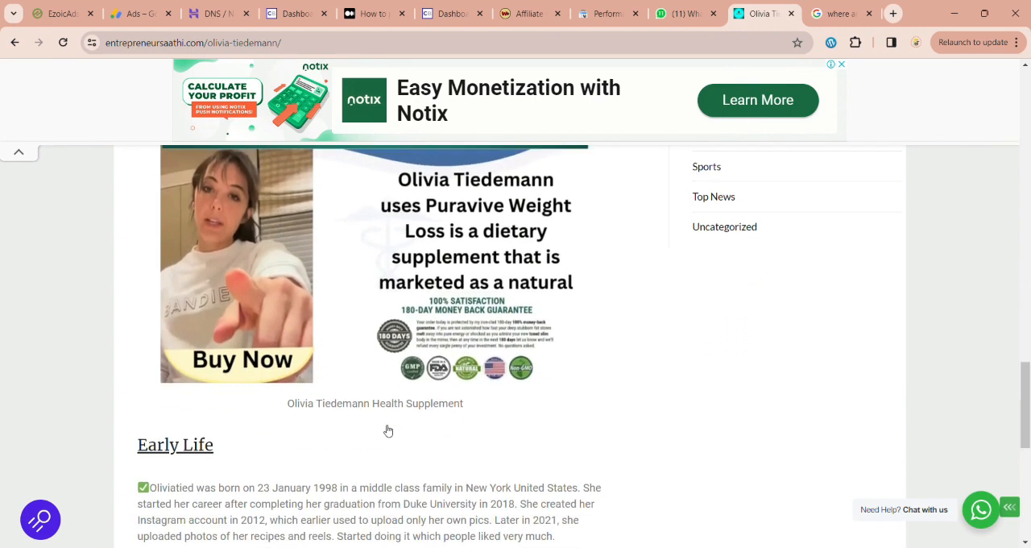
Step: Review the top queries' clicks and impressions in Search Console, and revisit the Google results for "where are olivia tiedemann from?"
click(620, 12)
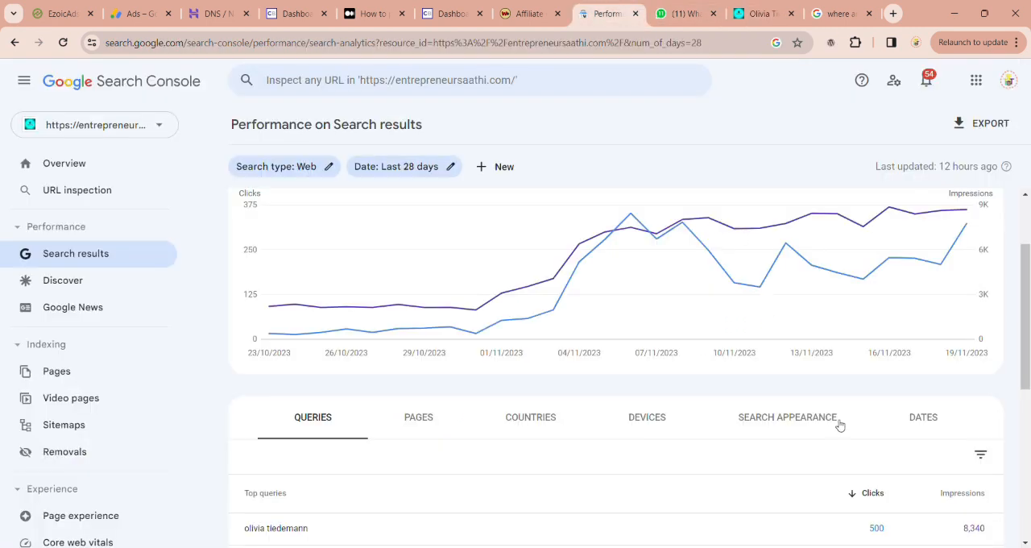
scroll(840, 425, down, 4)
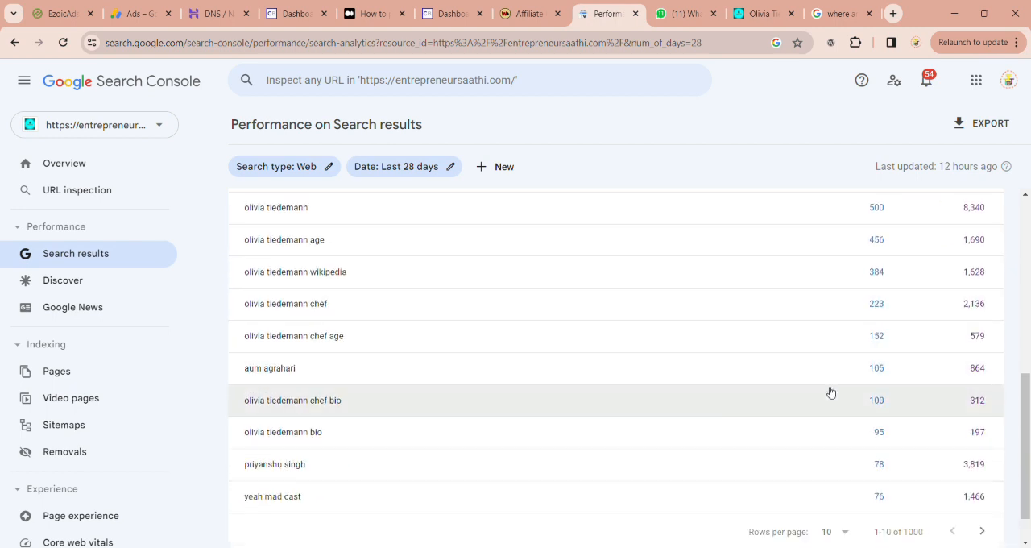
scroll(831, 392, up, 4)
scroll(831, 391, down, 2)
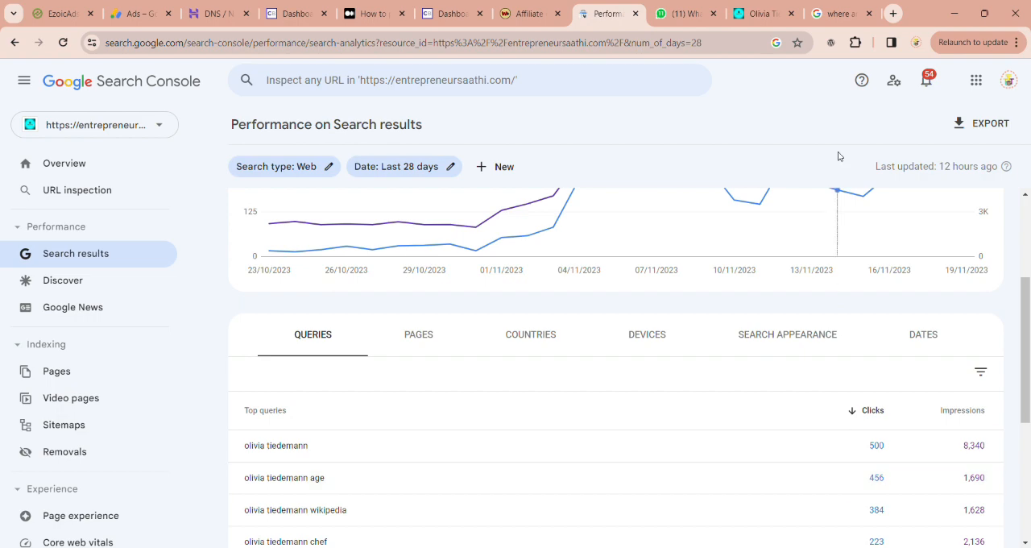
click(838, 13)
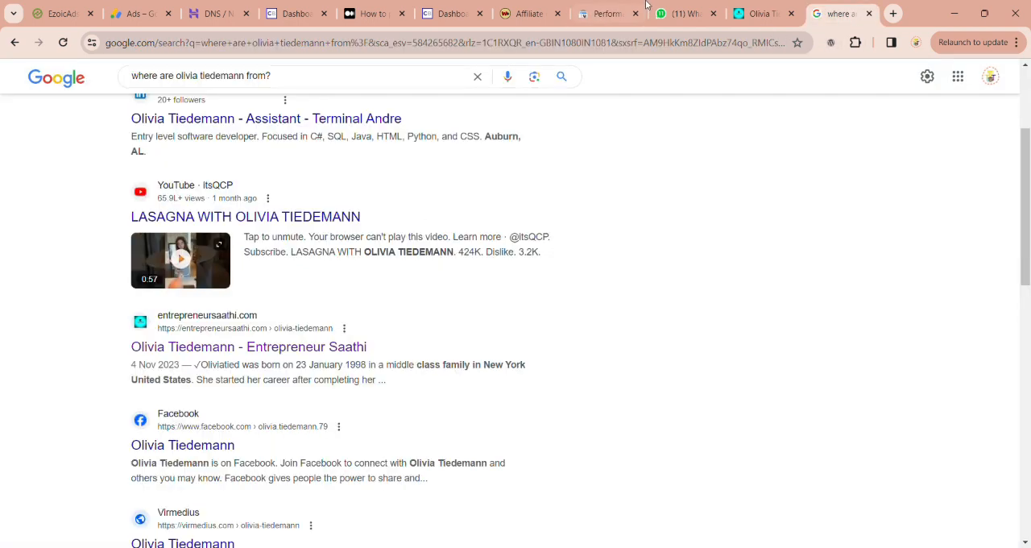
click(461, 17)
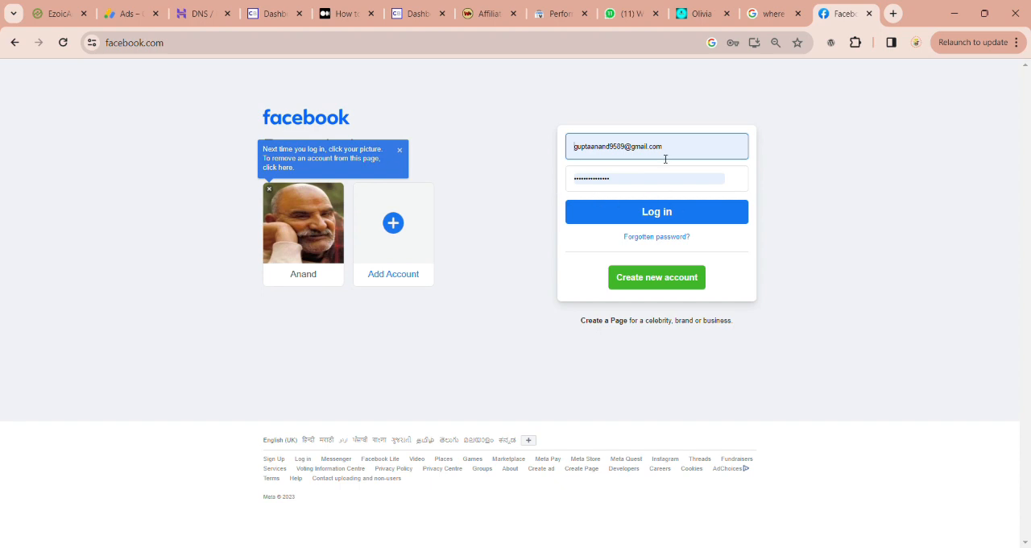
Step: Log in to Facebook with the saved account by entering the account password
click(325, 250)
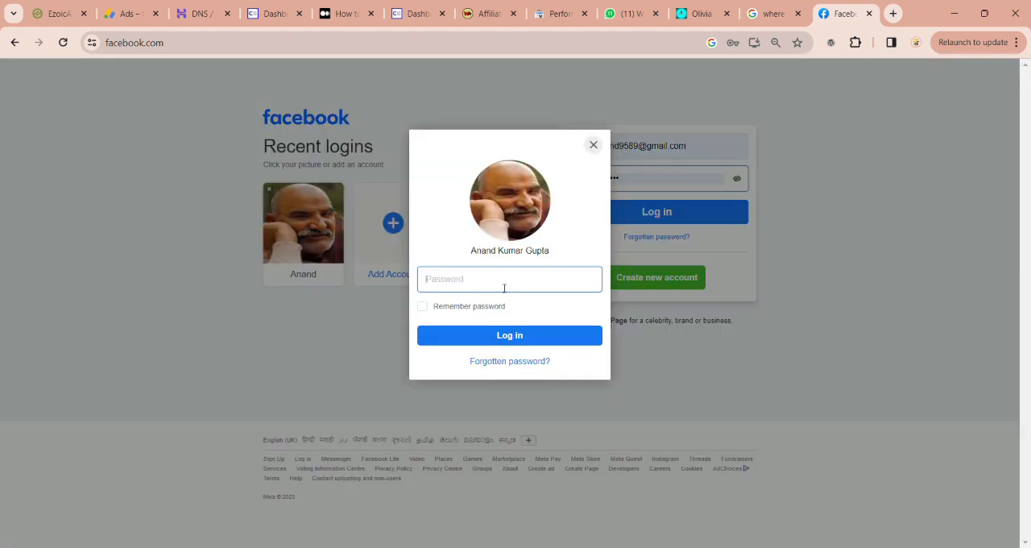
text(•)
click(515, 345)
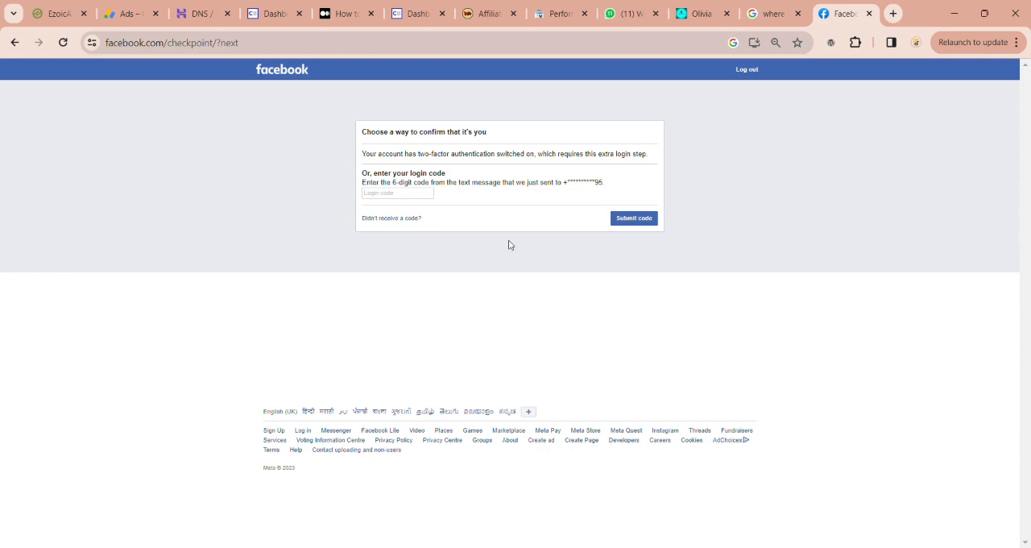
Step: Check the options for not receiving a login code, and enter the two-factor login code to finish signing in to Facebook
click(411, 219)
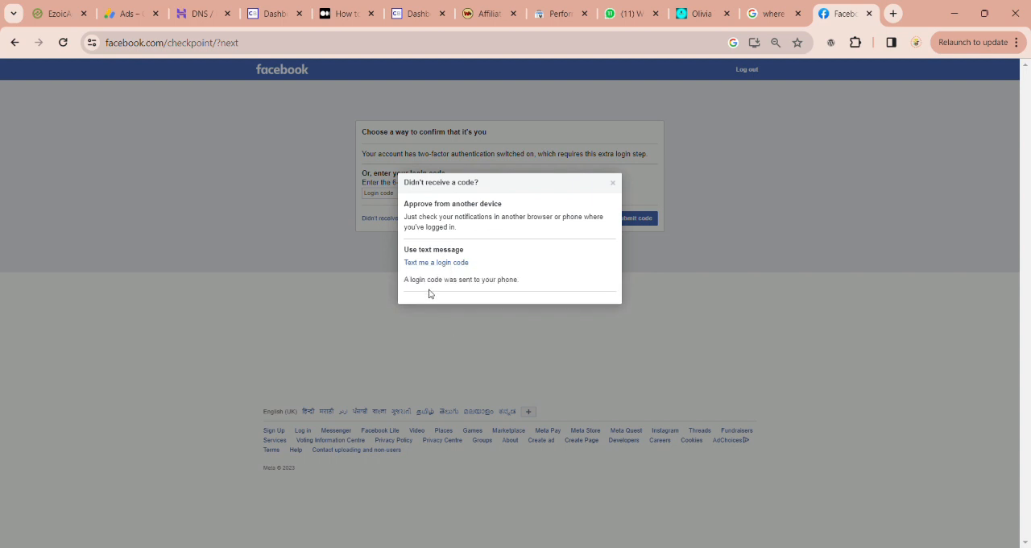
click(354, 275)
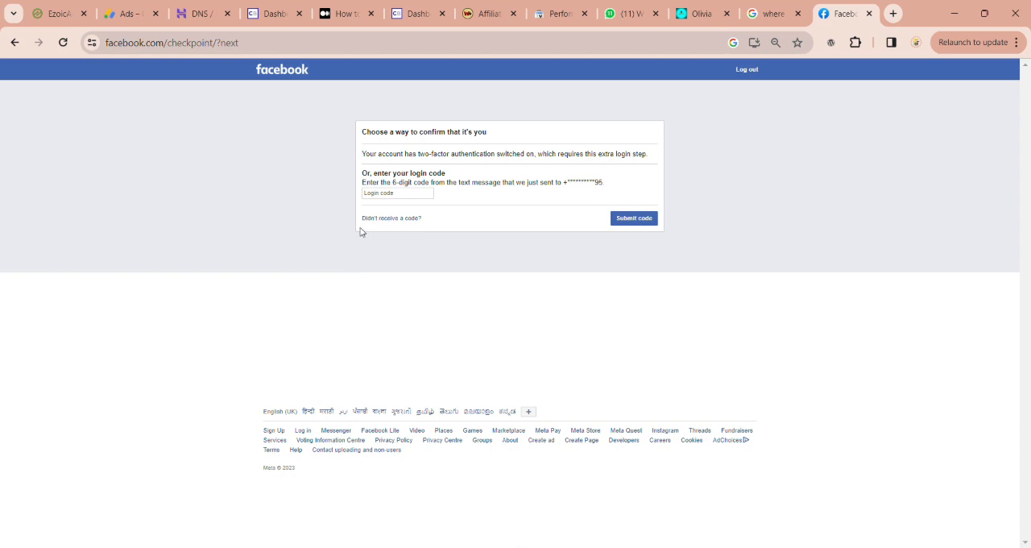
click(422, 200)
text(8)
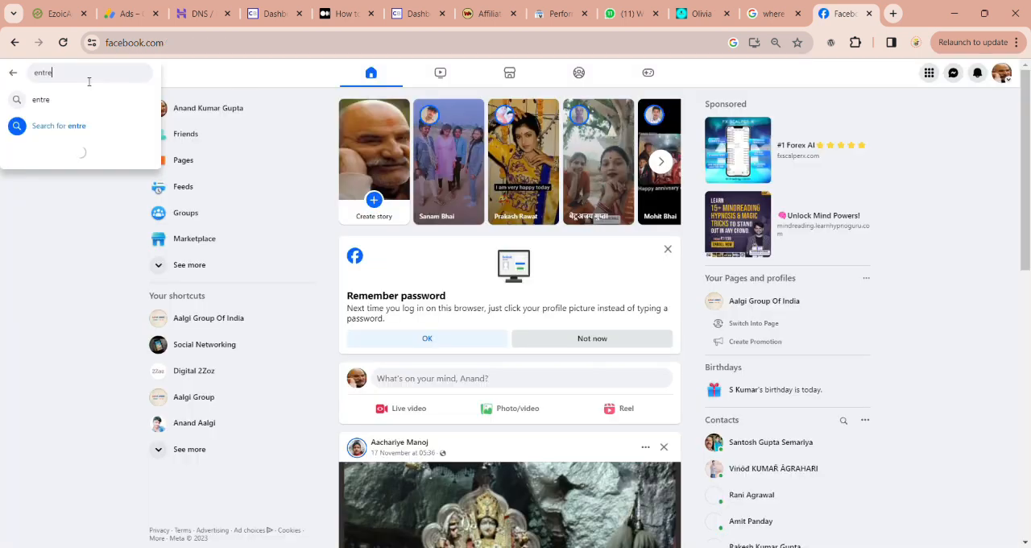
Step: Search Facebook for "entrepreneur saathi"
text(preneur saathi)
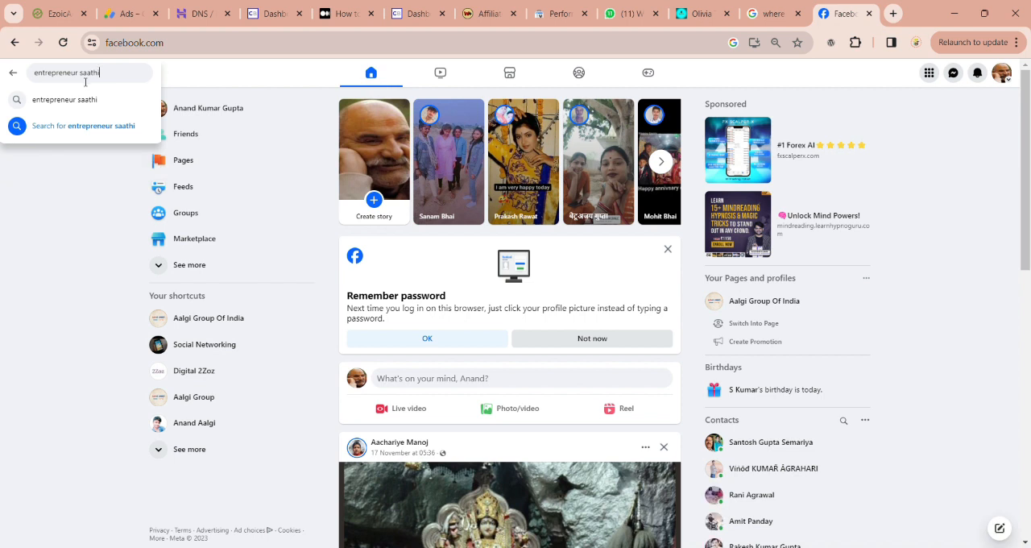
click(77, 107)
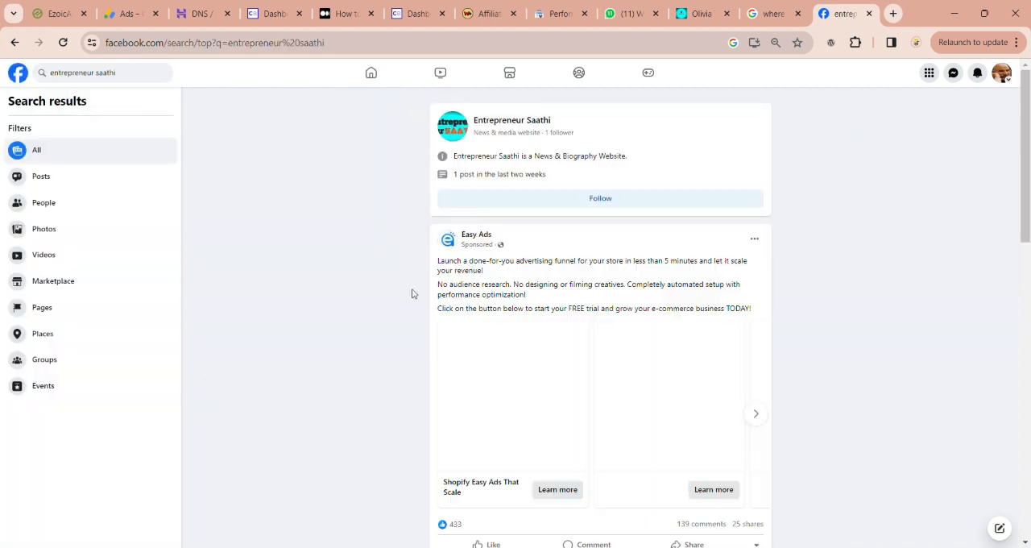
Step: Look through the Facebook results for the Entrepreneur Saathi article post and the Aalgi Group Of India news site offers
scroll(564, 404, down, 5)
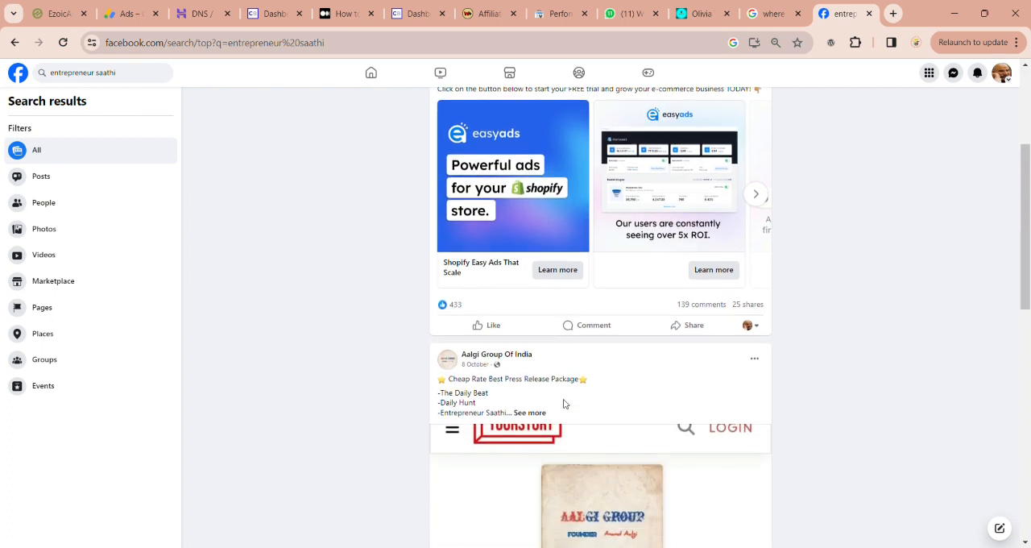
scroll(564, 404, down, 6)
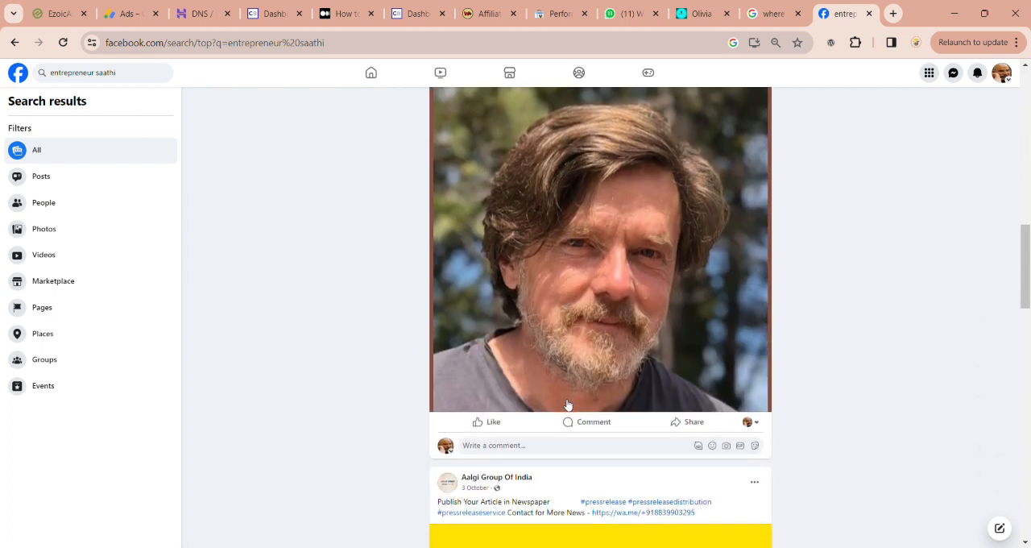
scroll(605, 278, up, 2)
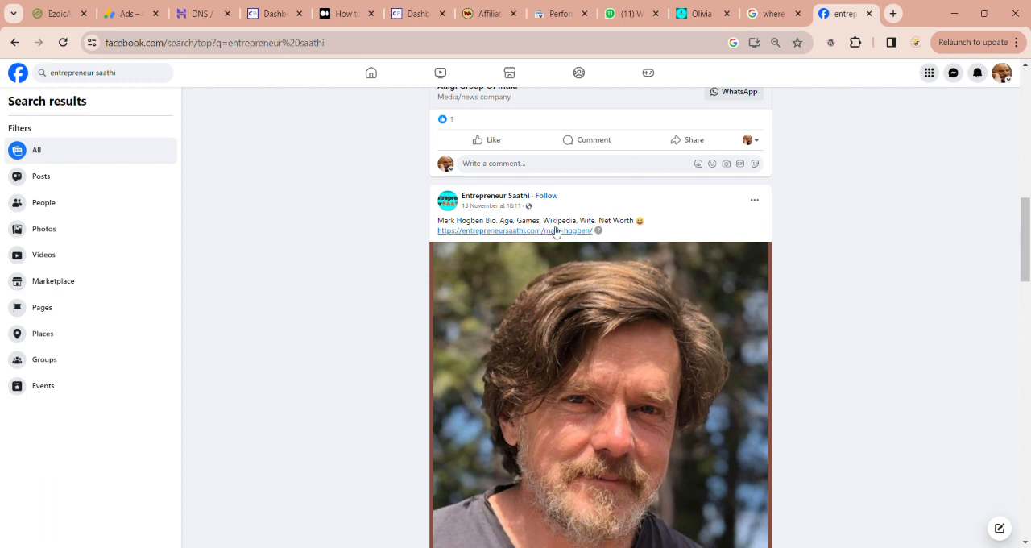
mouse_move(598, 232)
scroll(563, 304, down, 5)
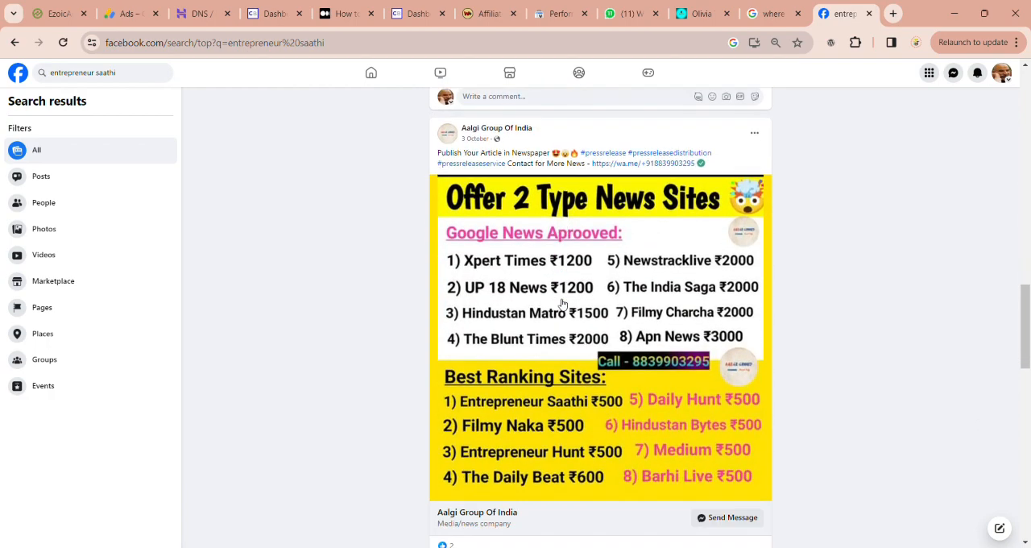
scroll(563, 304, down, 5)
scroll(563, 304, up, 5)
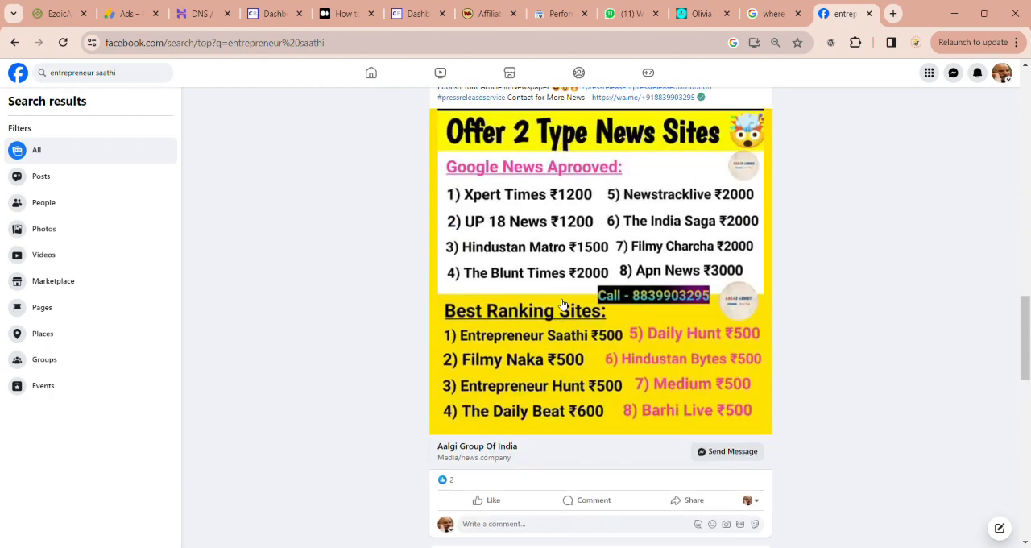
Step: Finish browsing the Facebook results for Entrepreneur Saathi and return to the Olivia Tiedemann article
scroll(563, 303, down, 4)
scroll(563, 304, up, 15)
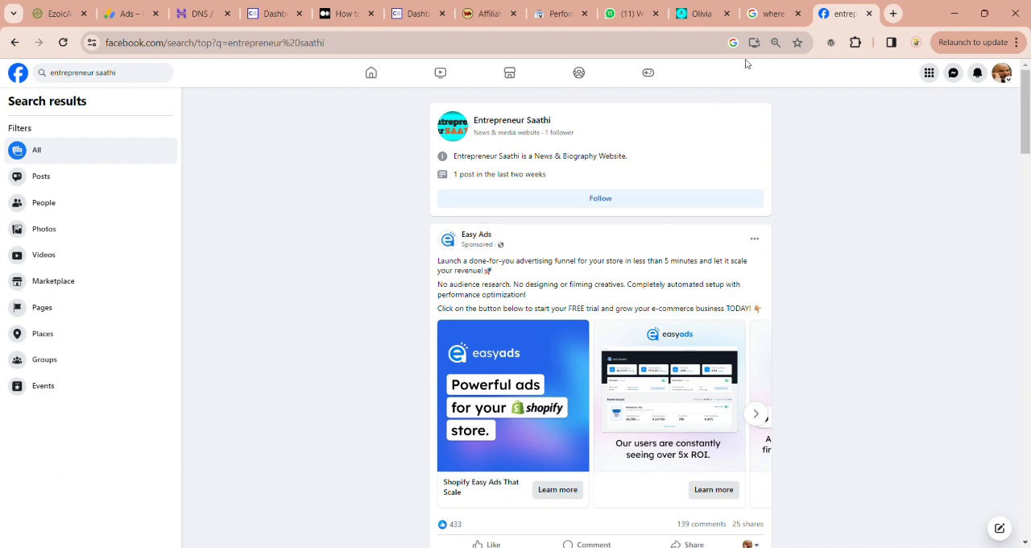
click(693, 13)
Step: Search the web for "hostinger" in a new browser tab and open the Hostinger India website
key(ctrl+t)
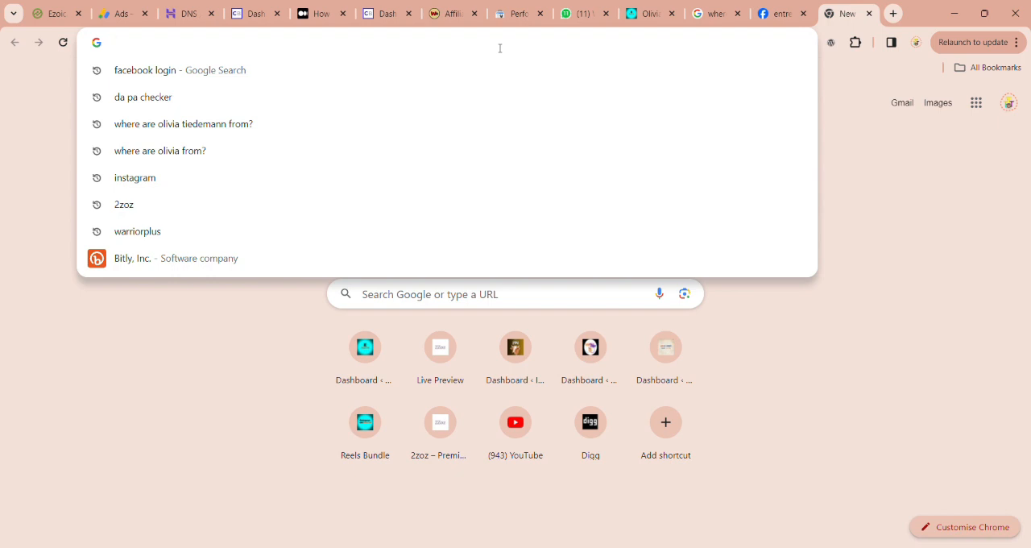
text(h)
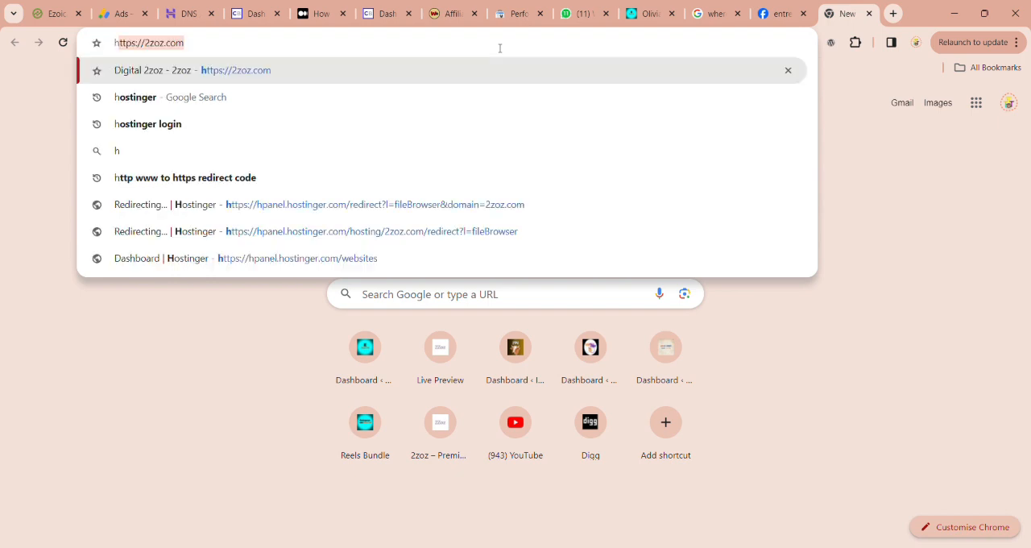
text(ostinger)
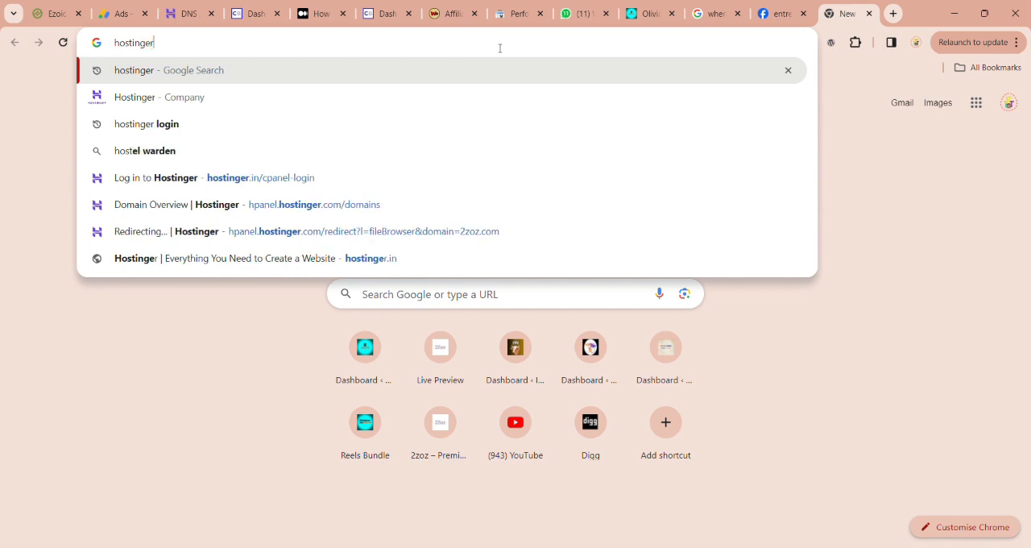
key(Return)
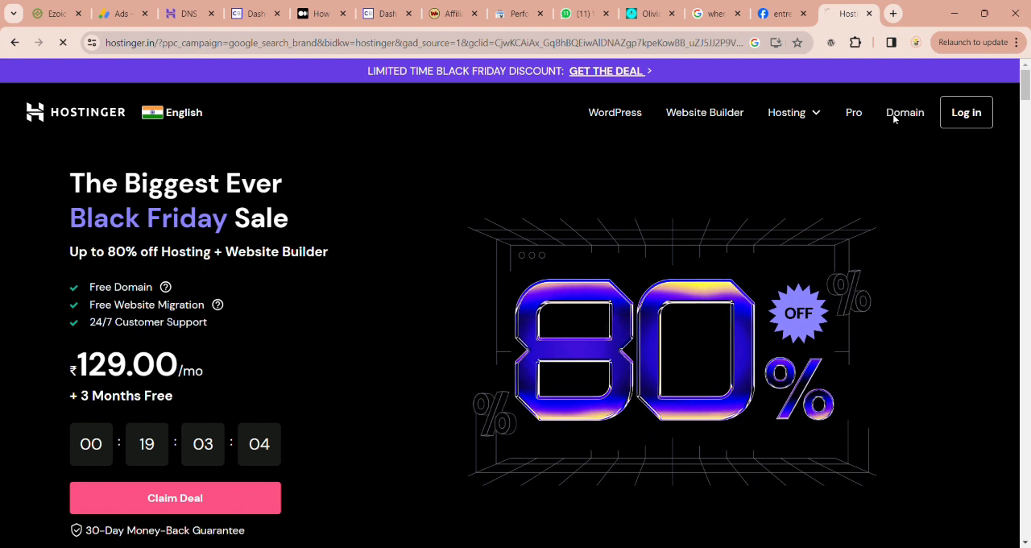
Step: Check the availability of the domain adsanandaalgi.com with Hostinger's domain name search
click(897, 115)
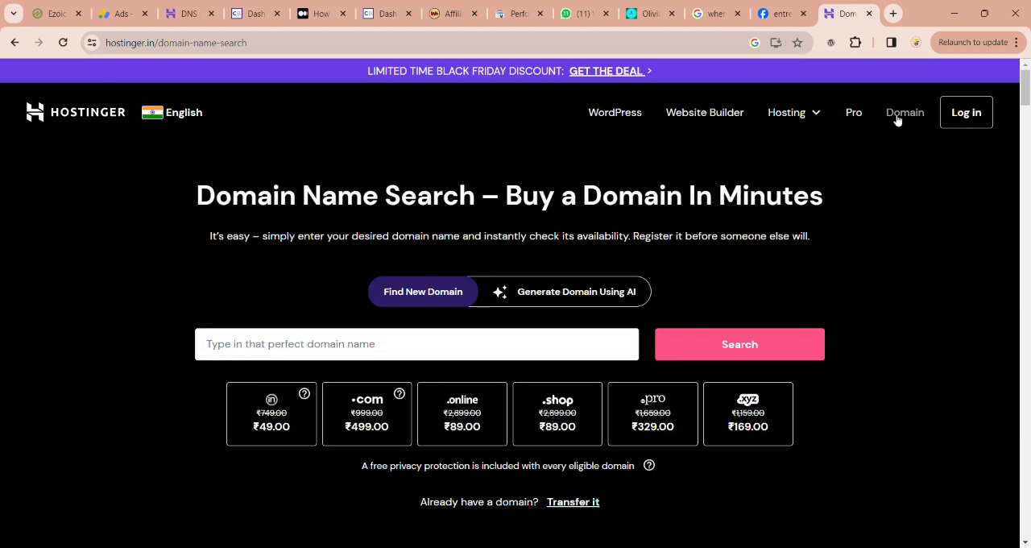
click(554, 344)
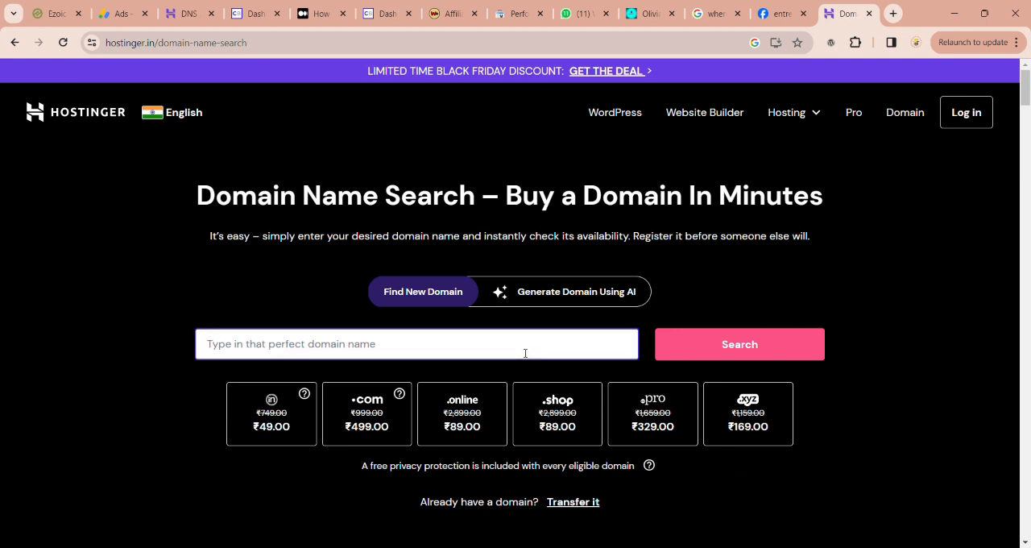
text(adsanandaalgi)
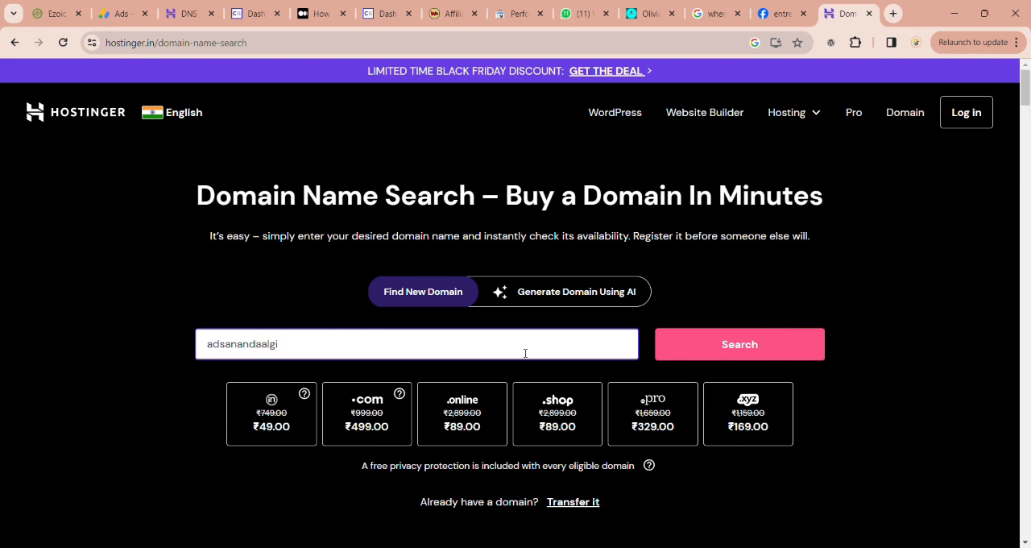
text(com)
click(709, 357)
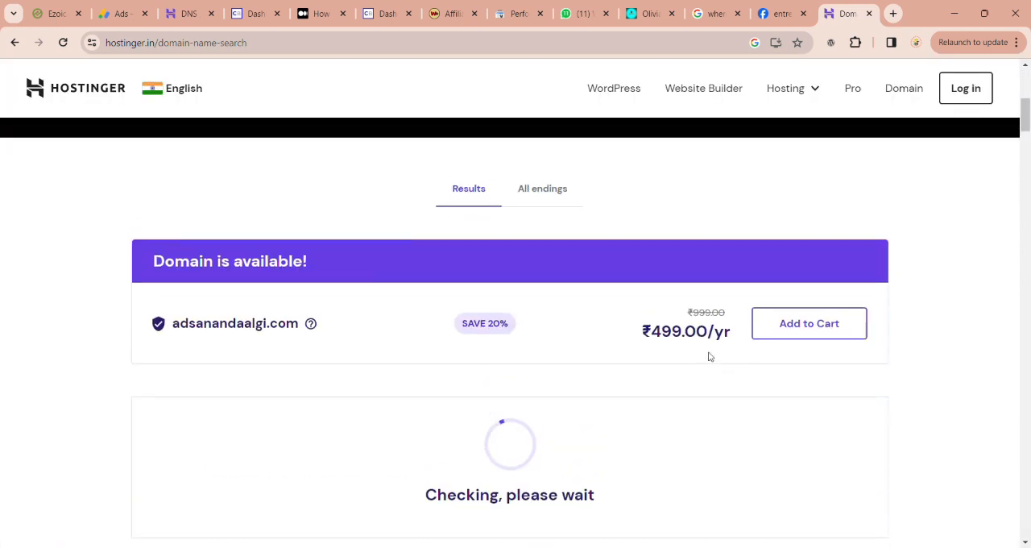
scroll(709, 356, up, 6)
click(566, 342)
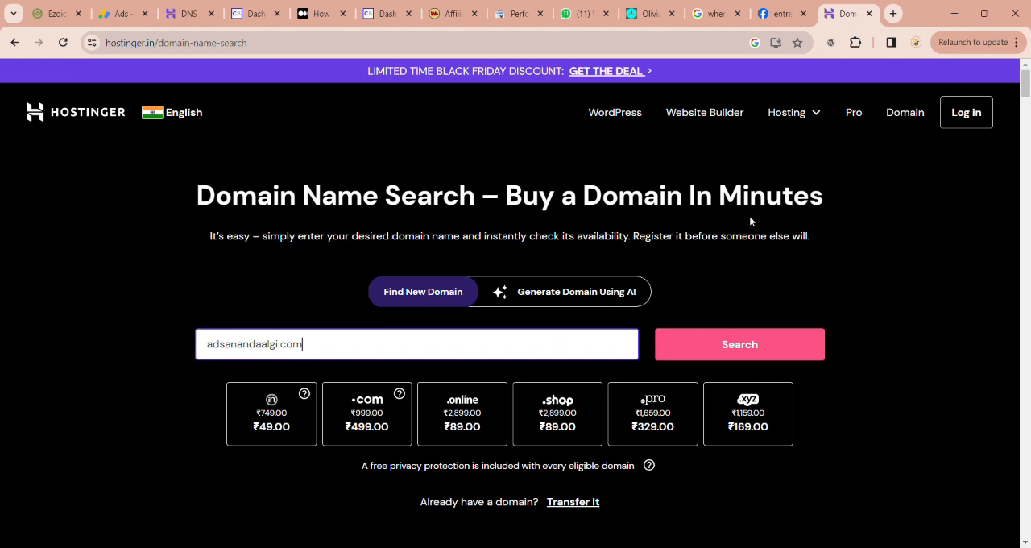
Step: Open Hostinger's Web Hosting page for small to medium websites
click(820, 114)
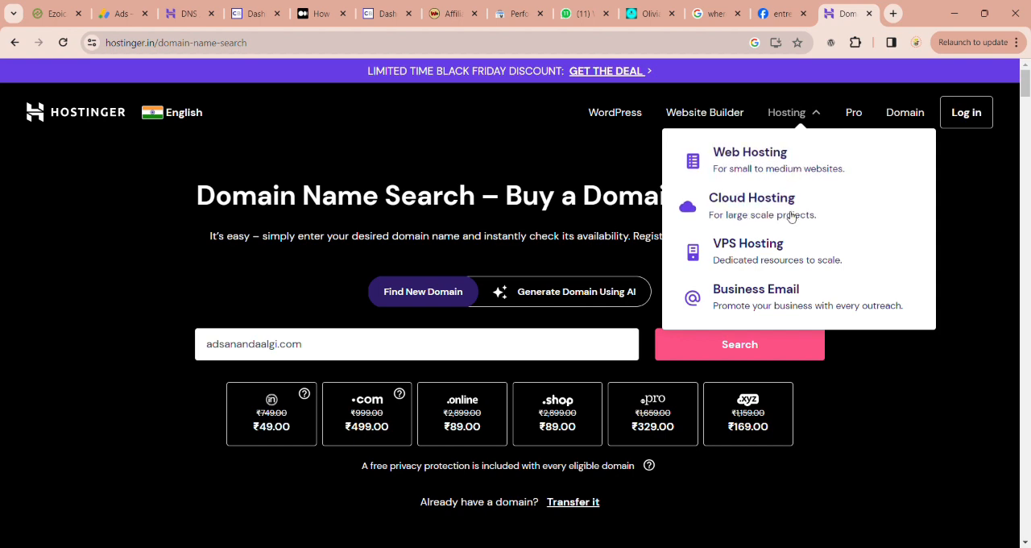
click(734, 165)
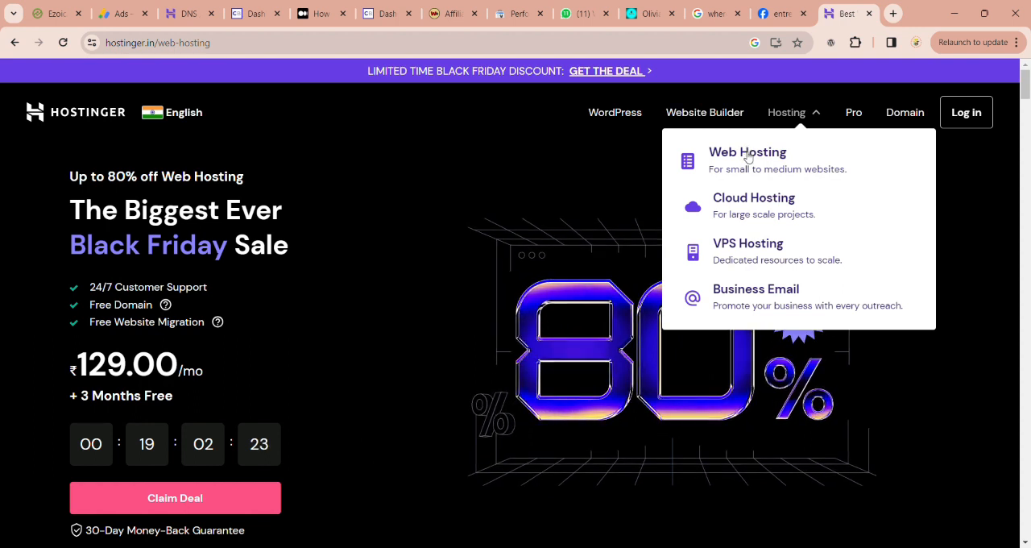
click(748, 157)
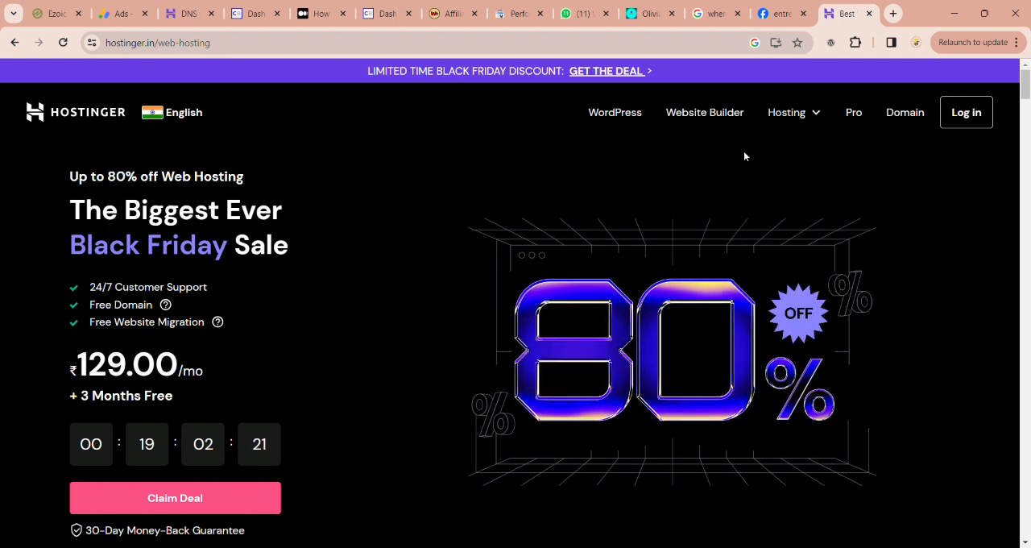
Step: Compare the prices and top features of the Single, Premium, Business and Cloud Startup web hosting packages
scroll(663, 257, down, 8)
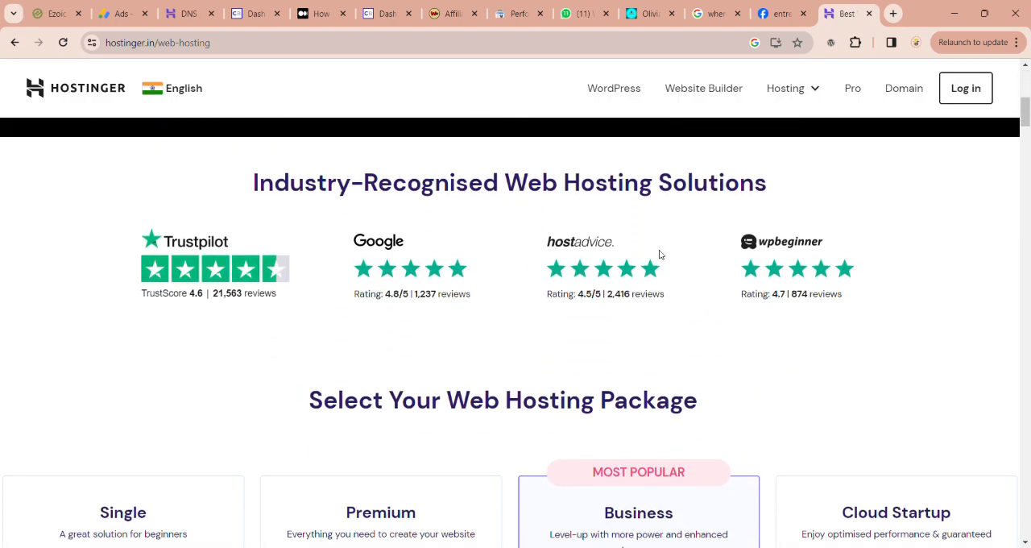
scroll(660, 255, down, 3)
scroll(226, 274, up, 2)
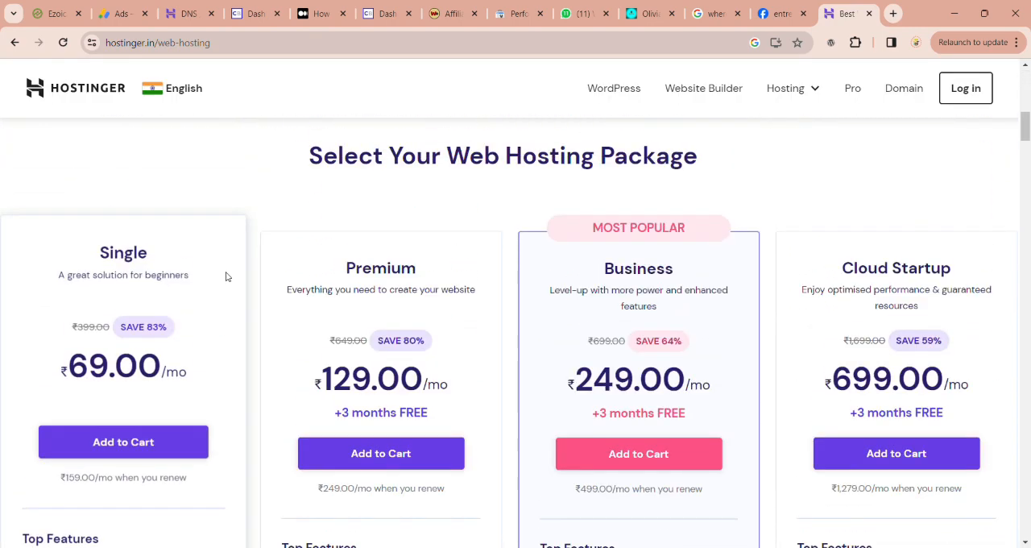
scroll(180, 360, down, 3)
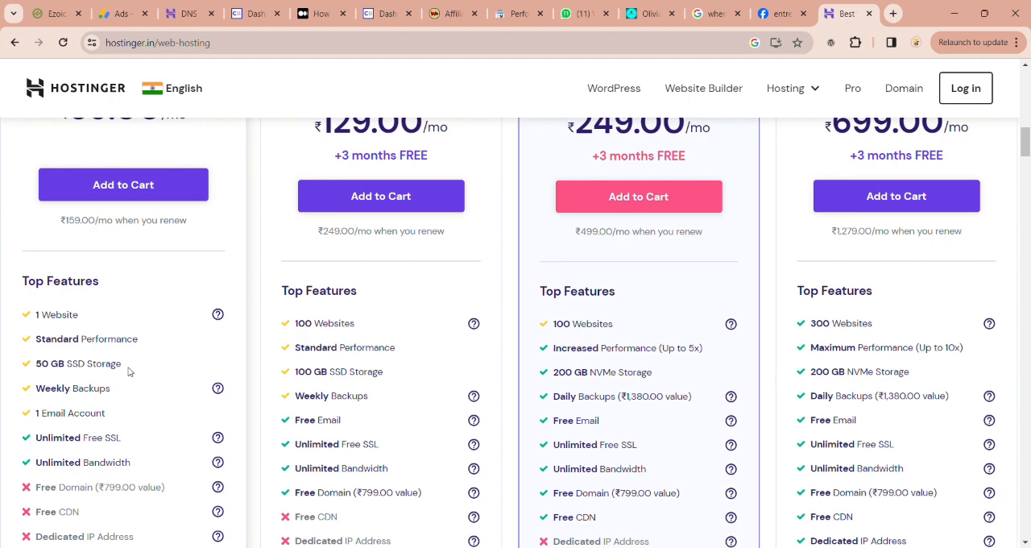
scroll(253, 336, up, 3)
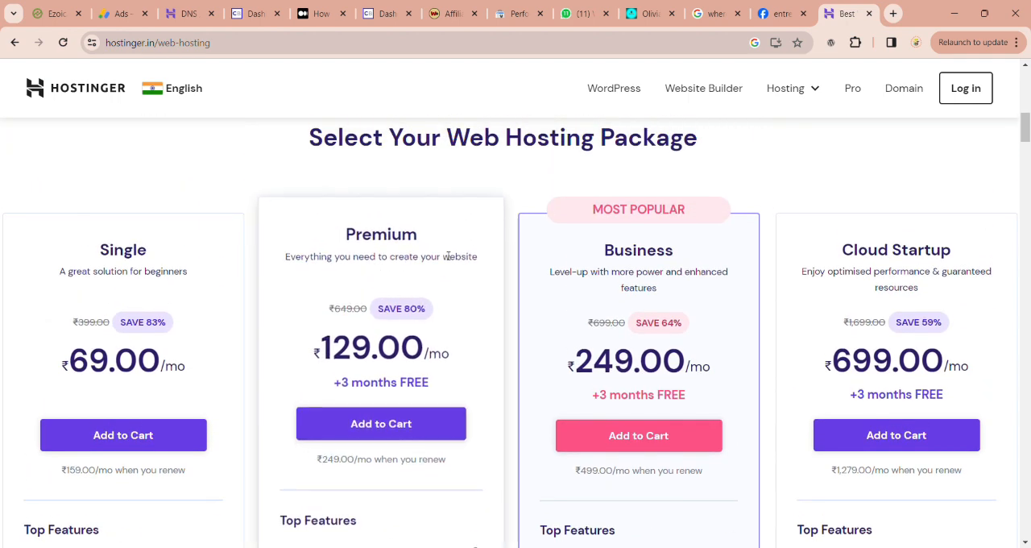
scroll(414, 242, down, 2)
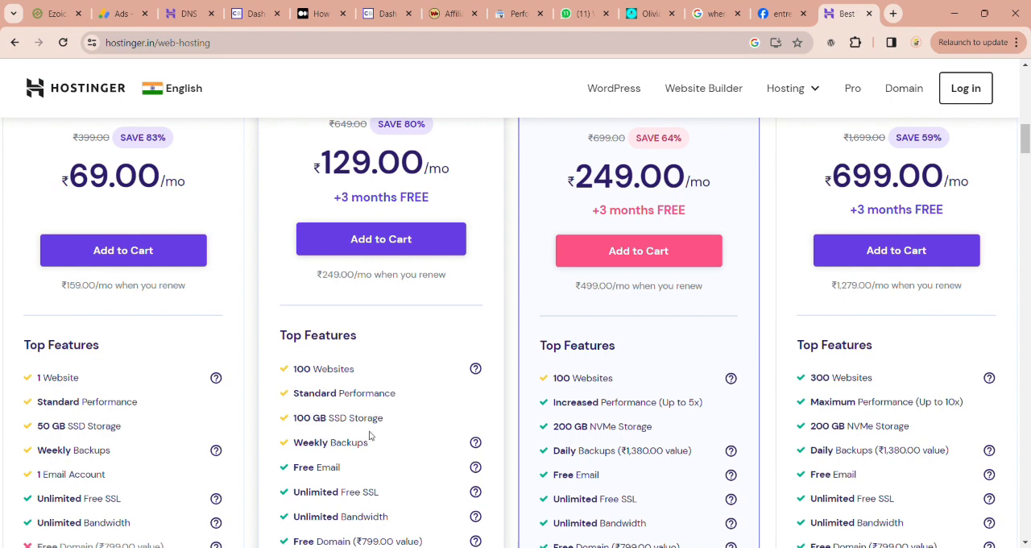
scroll(371, 432, down, 1)
scroll(593, 371, up, 1)
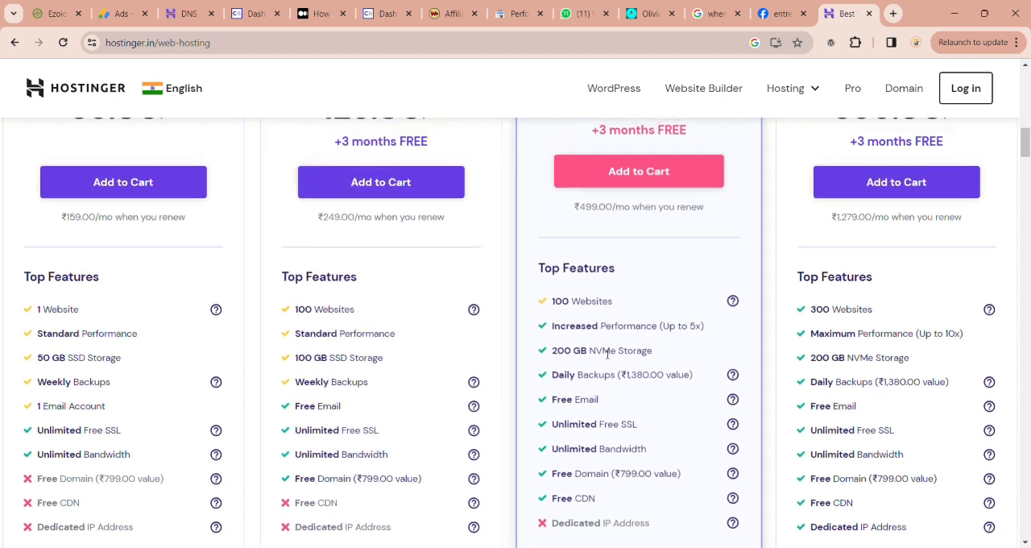
scroll(620, 387, up, 2)
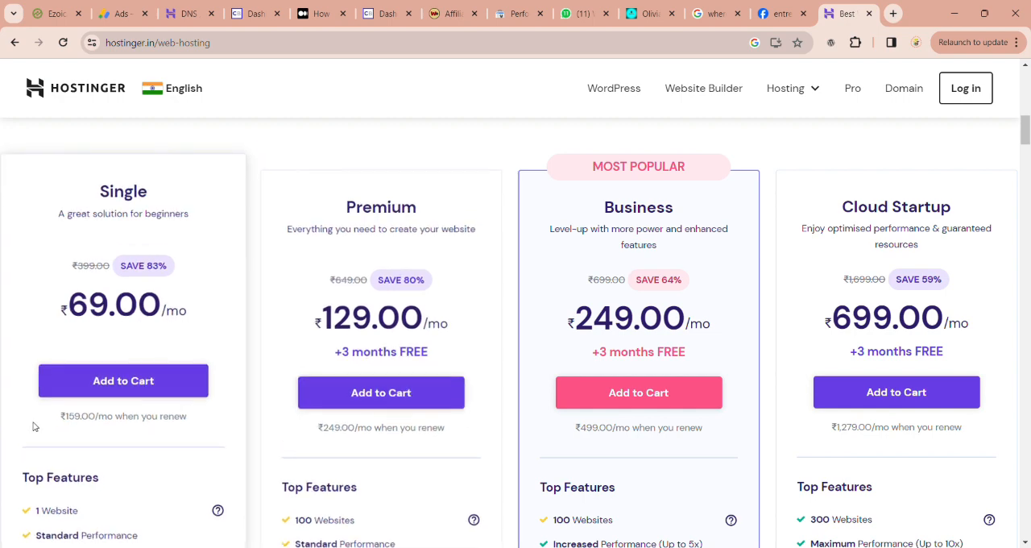
scroll(33, 424, down, 2)
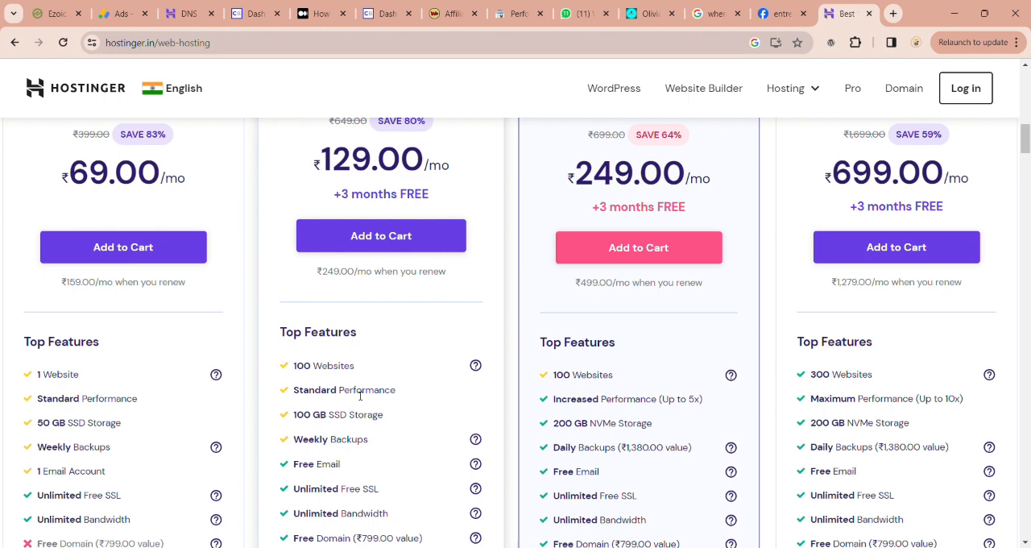
scroll(360, 396, up, 2)
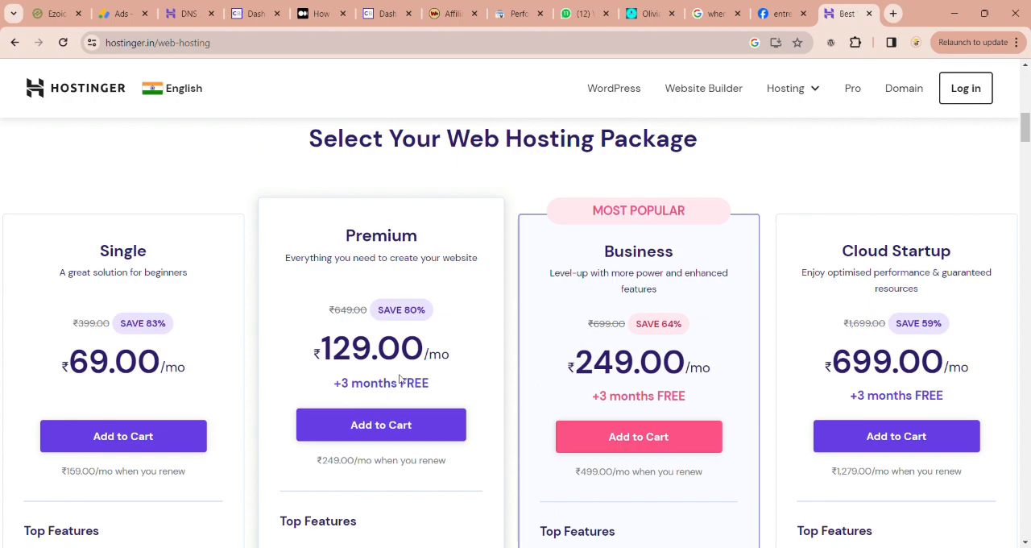
Step: Examine the plans' Managed WordPress, Security, and Service and Support features, returning to the package prices
scroll(400, 379, down, 7)
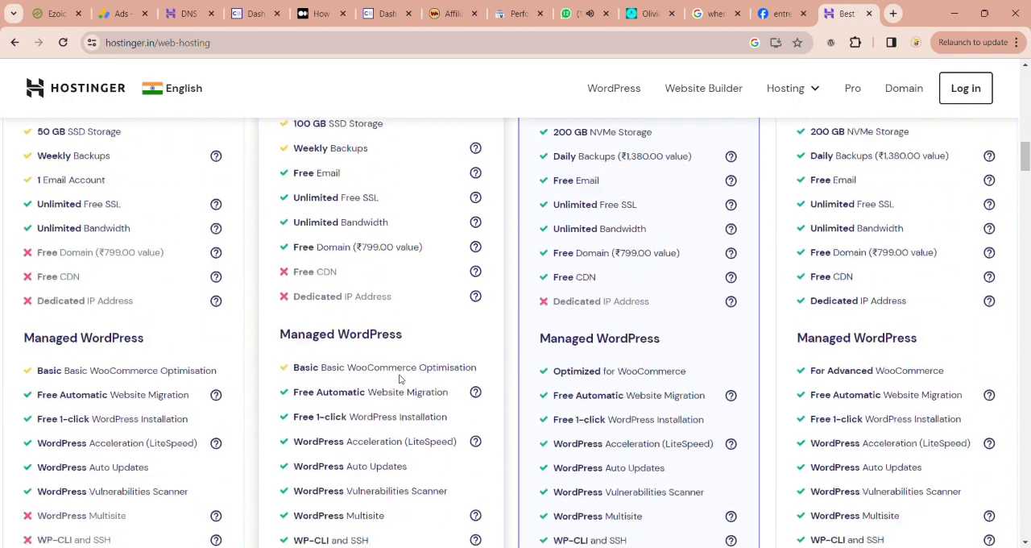
scroll(401, 379, down, 10)
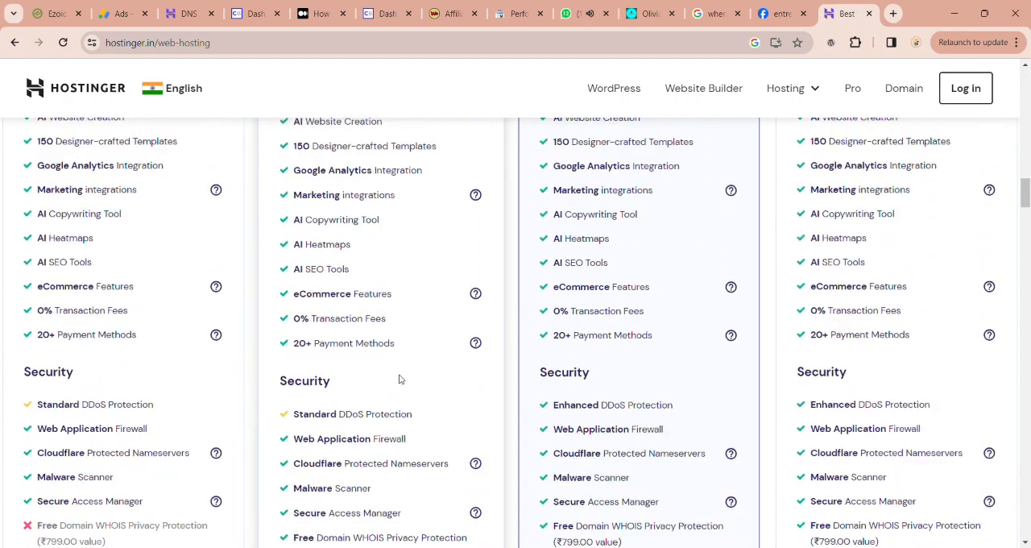
scroll(400, 379, down, 8)
scroll(401, 379, up, 7)
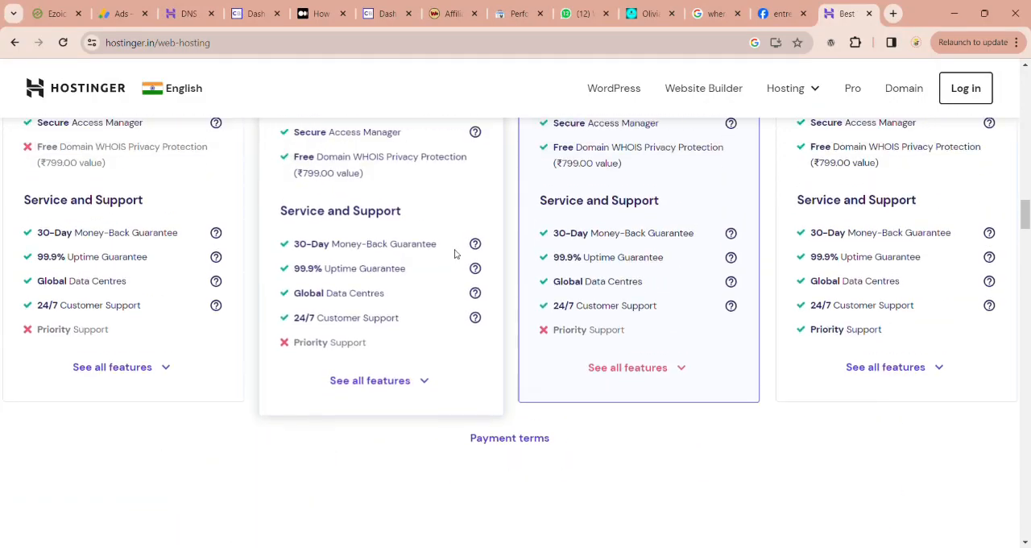
scroll(396, 395, up, 19)
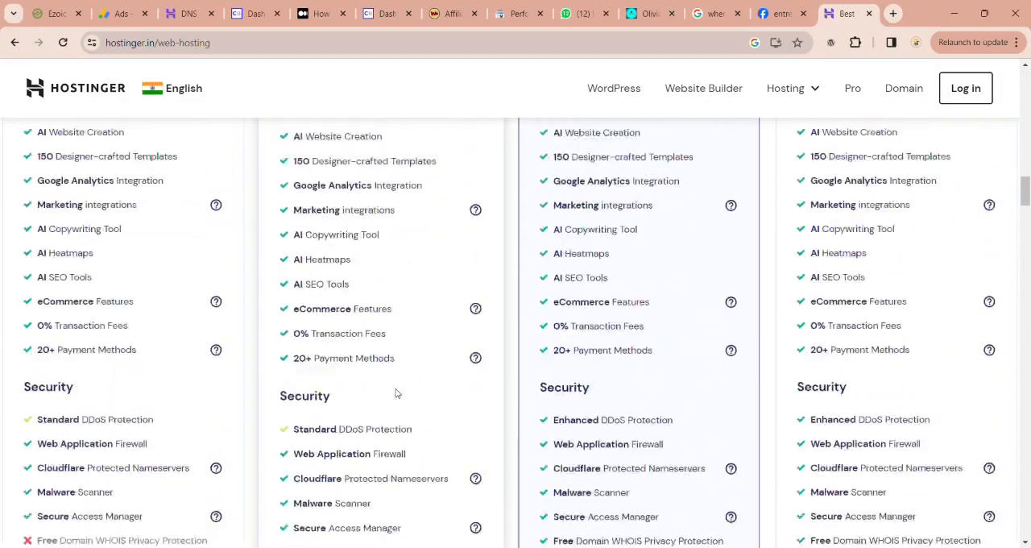
scroll(395, 393, down, 4)
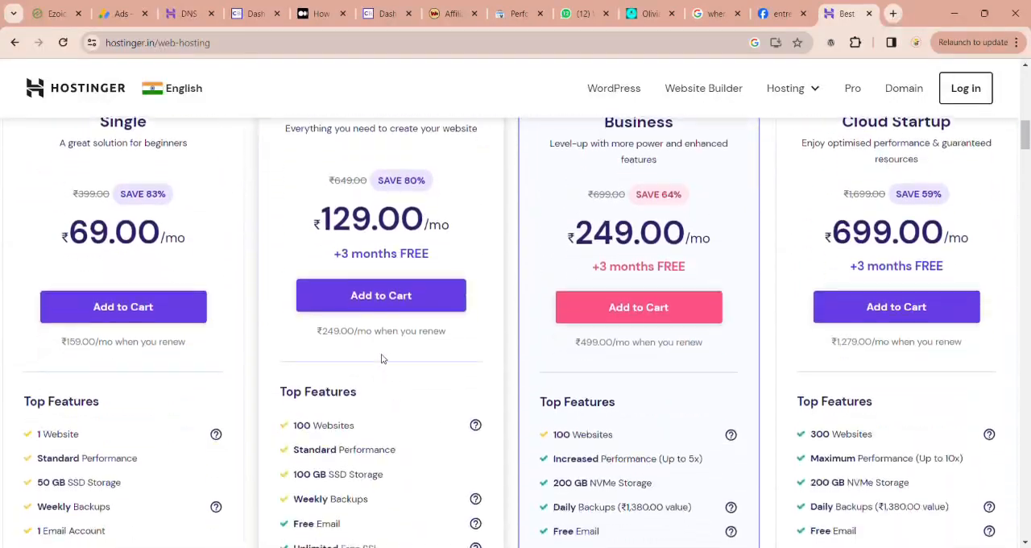
Step: Add the Premium web hosting plan to the cart and review its billing periods, payment methods and order total
click(402, 309)
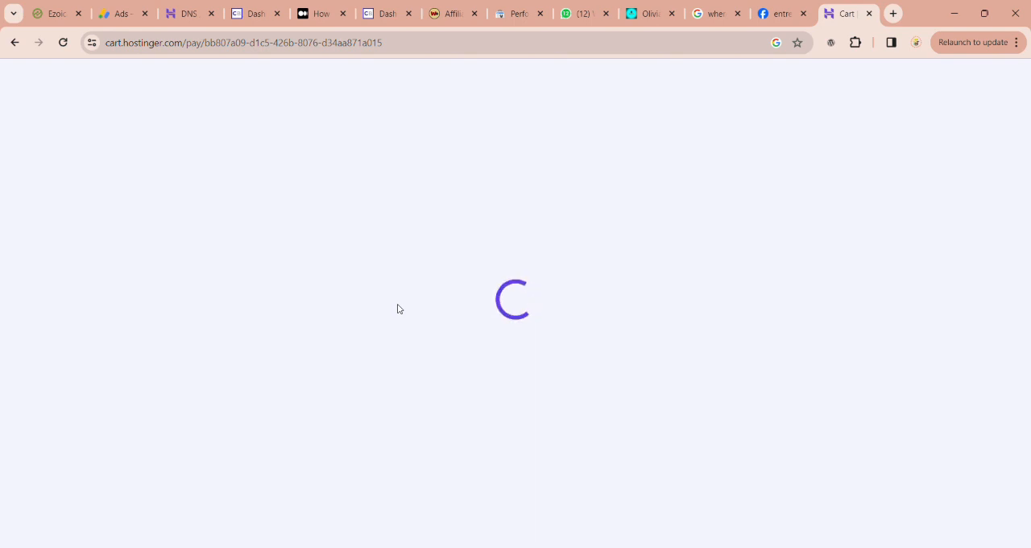
scroll(397, 309, down, 4)
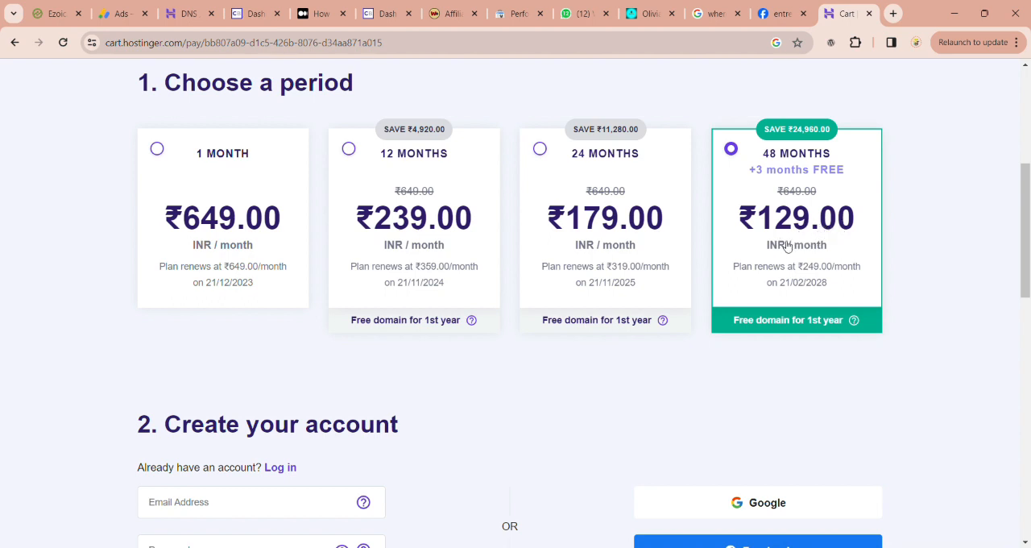
scroll(789, 246, down, 1)
scroll(789, 245, down, 5)
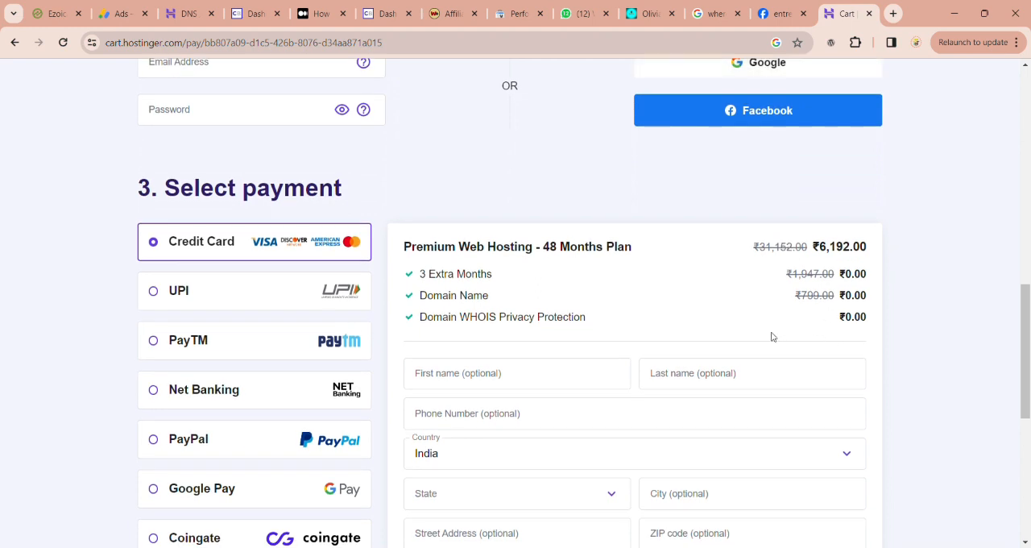
scroll(772, 337, down, 1)
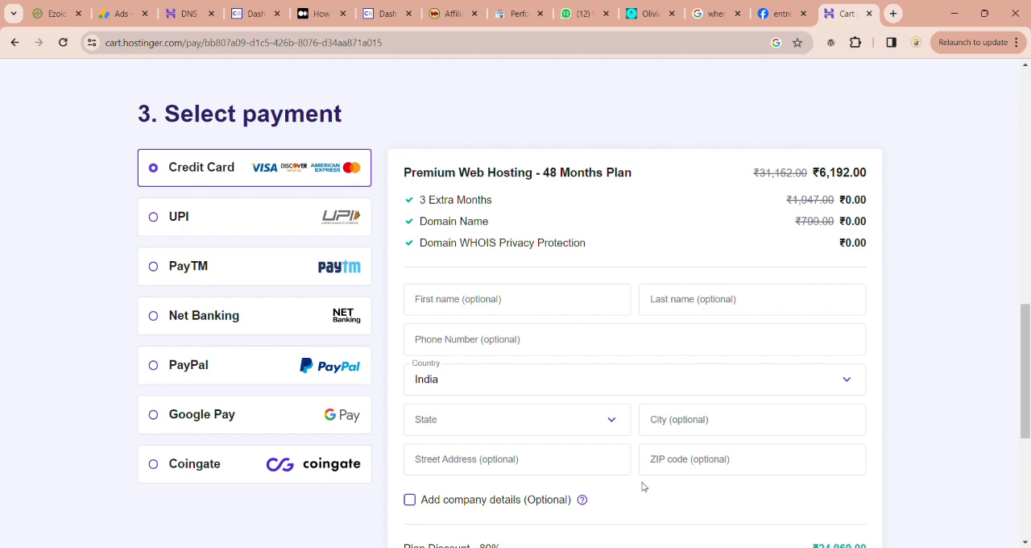
scroll(643, 487, down, 3)
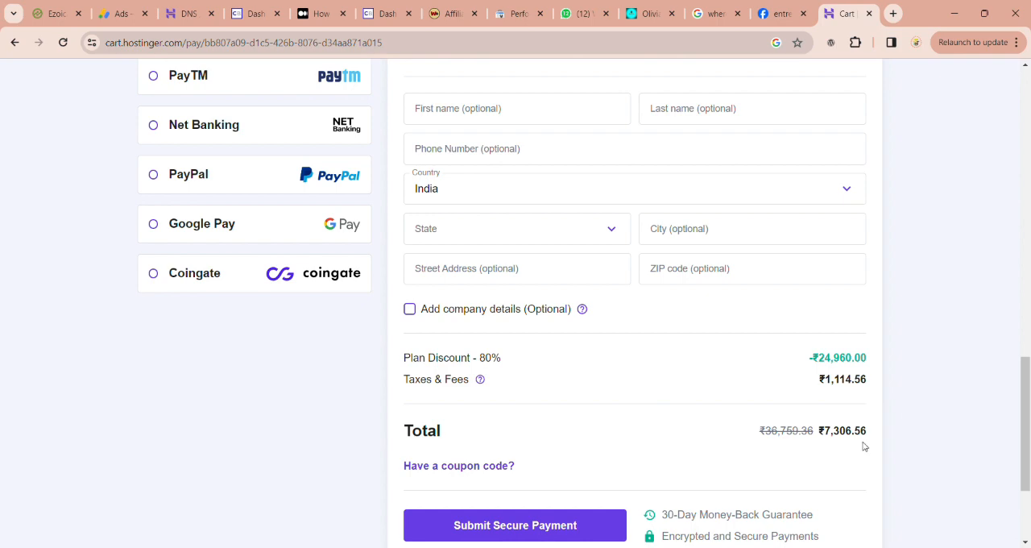
scroll(705, 413, up, 3)
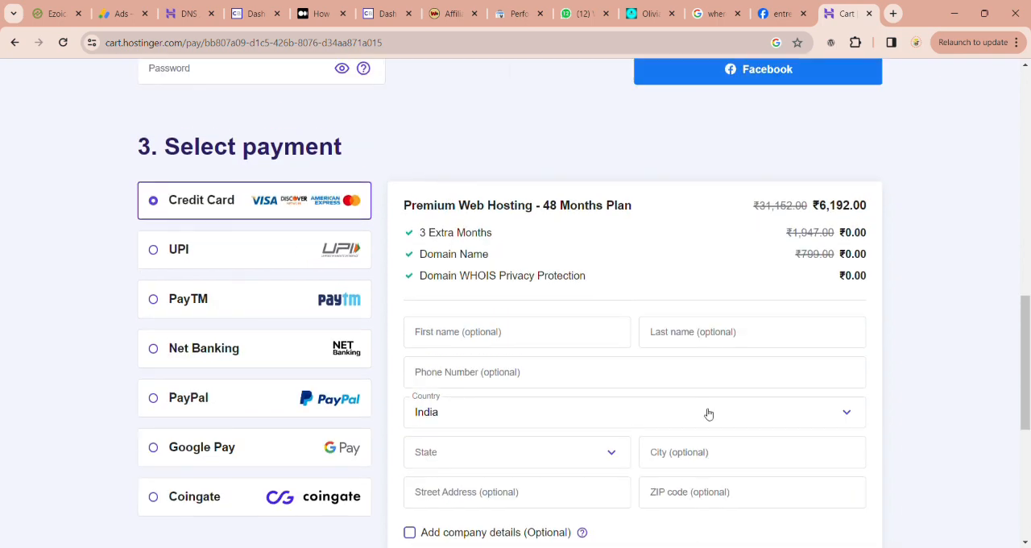
Step: Apply the coupon code COUPONSPAGE to the 48-month Premium Web Hosting order and check the order summary
scroll(705, 281, down, 5)
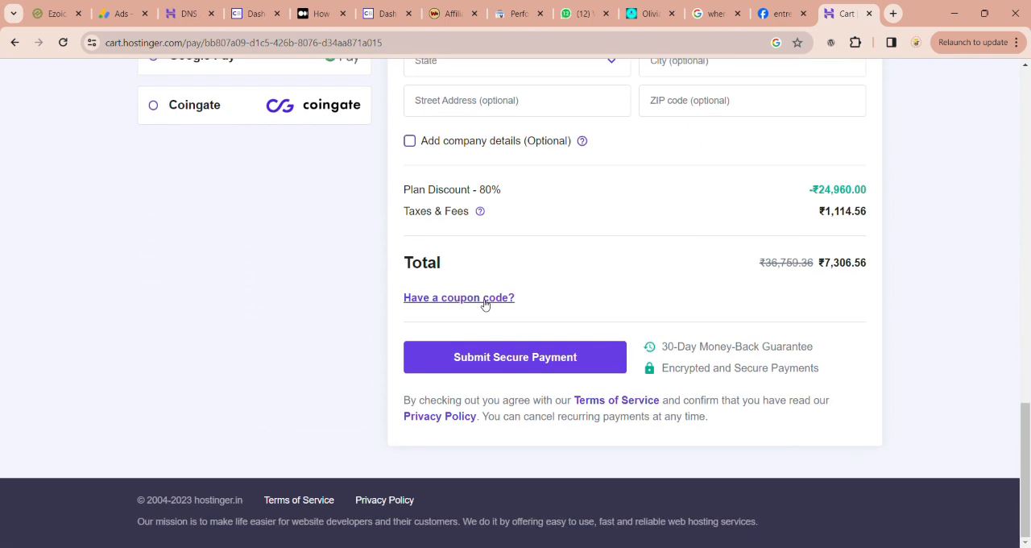
click(482, 299)
click(498, 344)
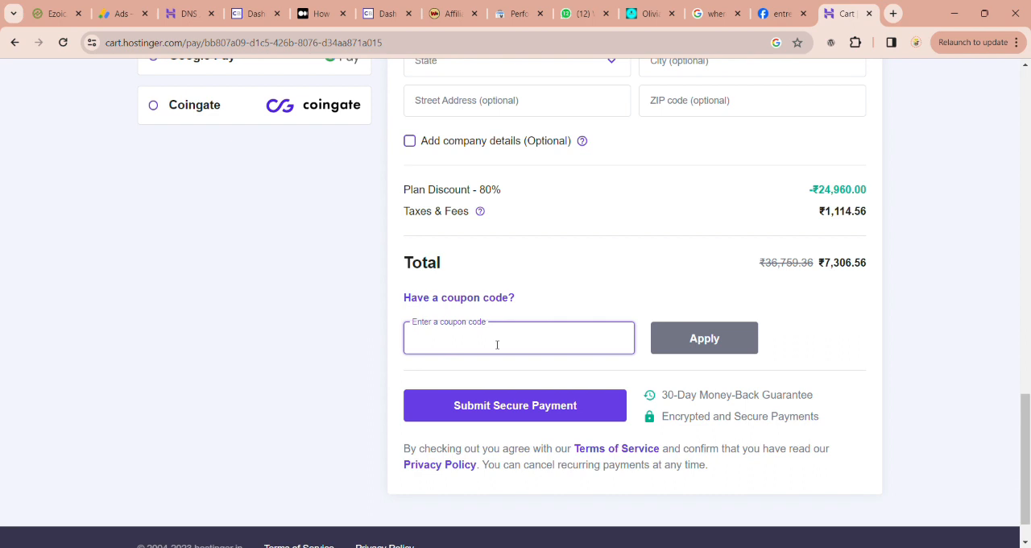
text(COUPONS)
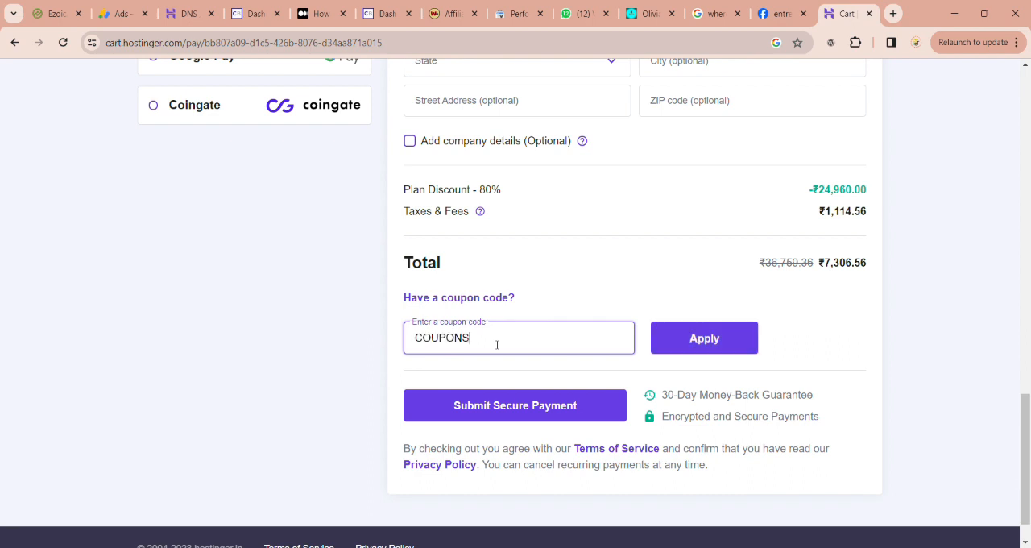
text(PAGE)
click(691, 351)
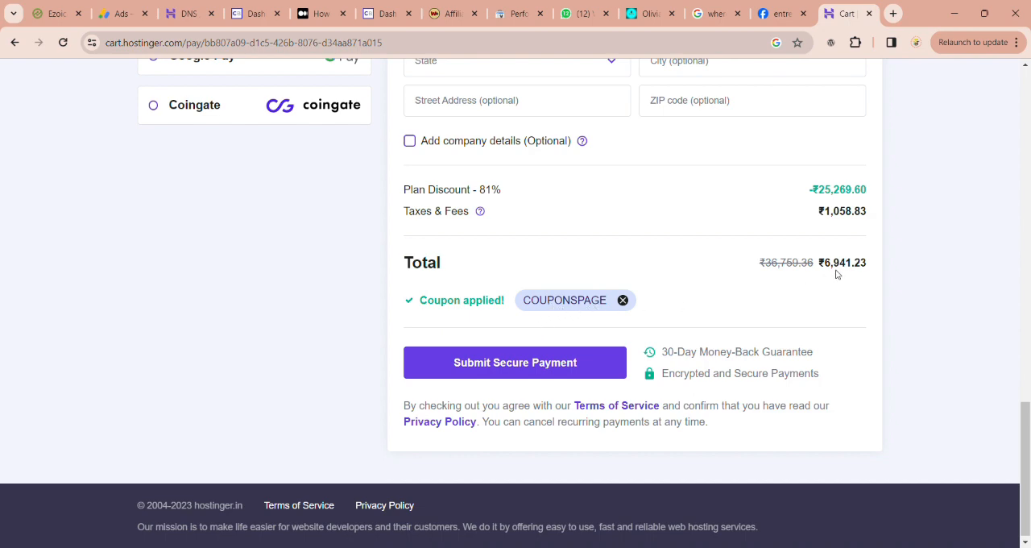
scroll(836, 282, up, 5)
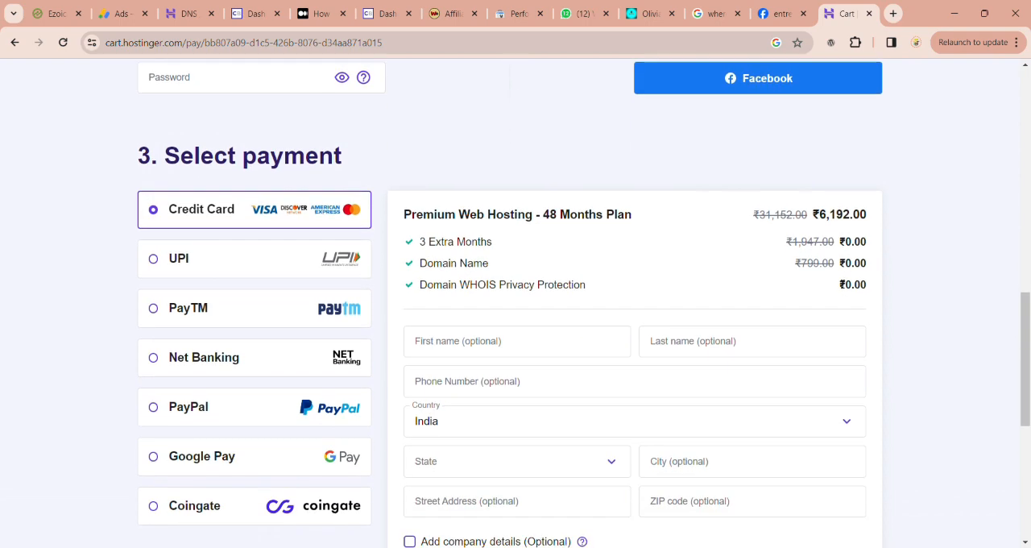
scroll(843, 285, down, 5)
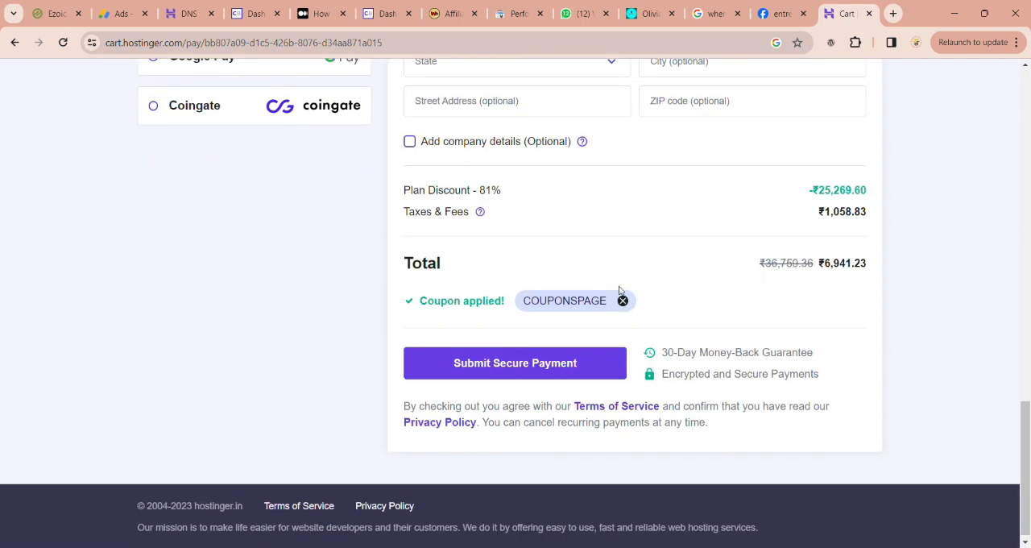
Step: Remove the coupon from the order to compare the totals, and reapply the code COUPONSPAGE
drag(611, 305, 519, 313)
key(ctrl+c)
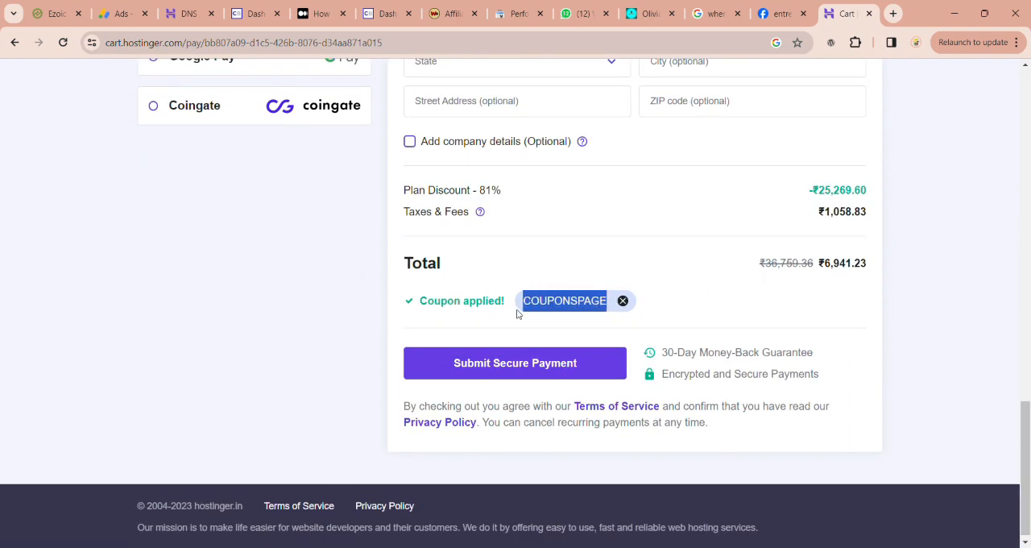
click(623, 301)
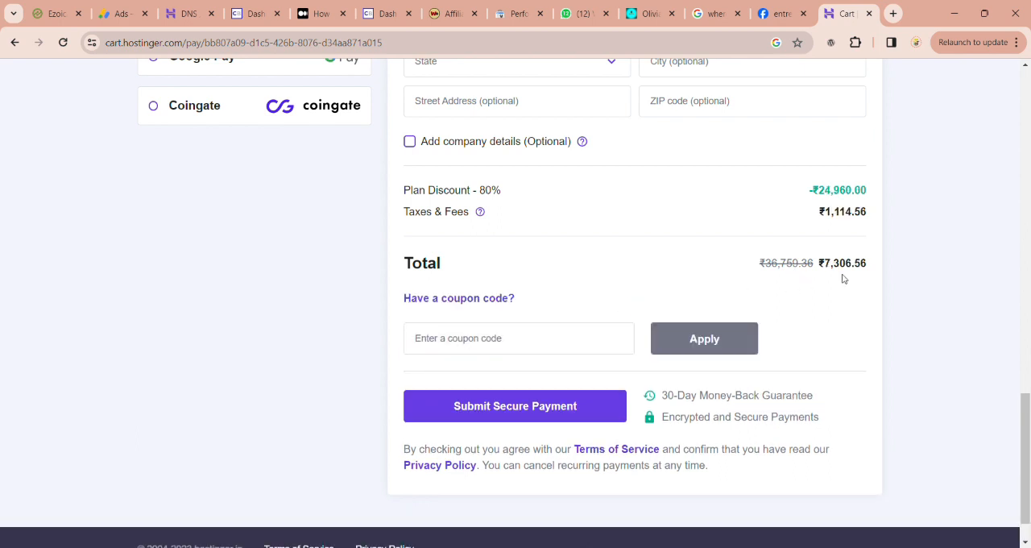
click(581, 343)
key(ctrl+v)
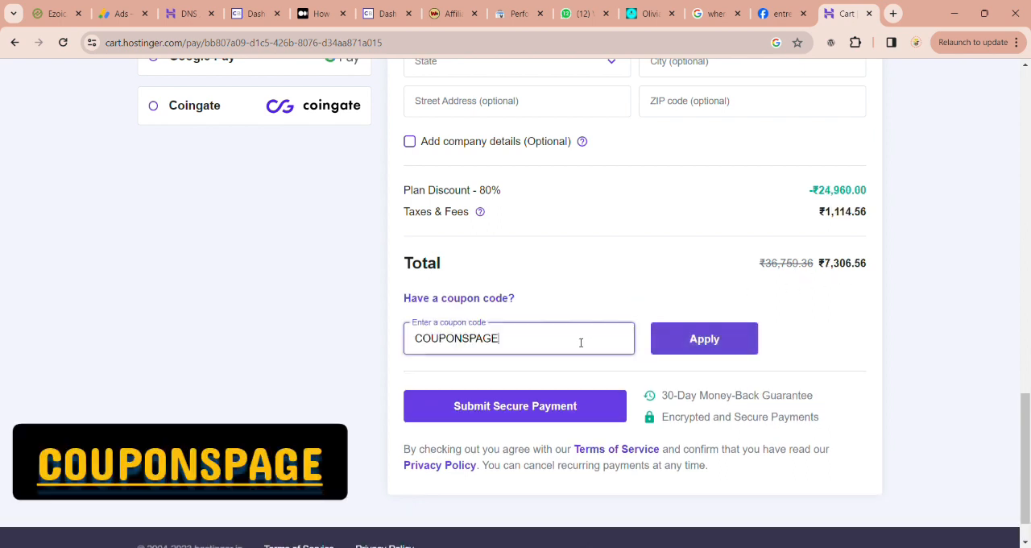
click(708, 346)
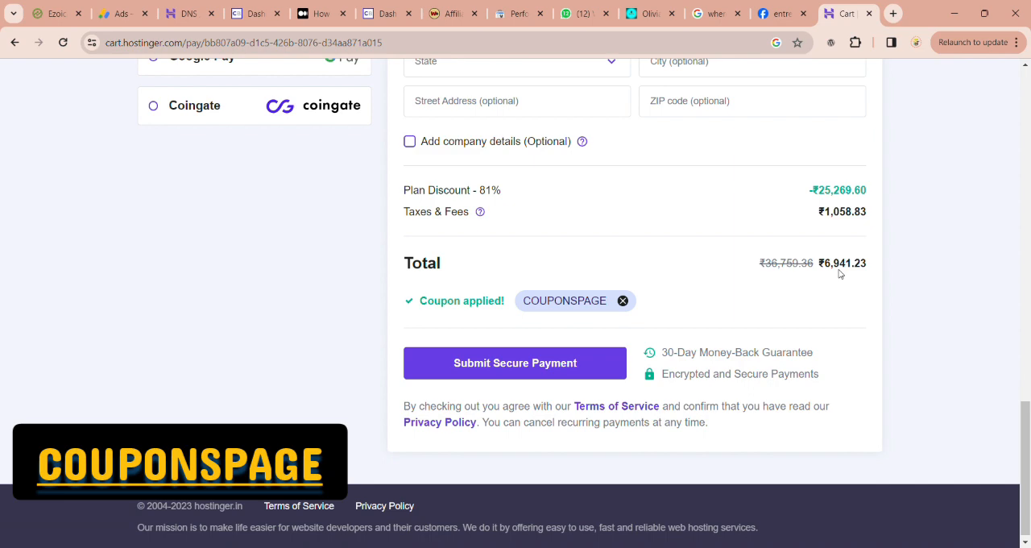
Step: Review the account creation, payment and total sections of the discounted order, returning to the selected plan's summary
scroll(697, 324, up, 15)
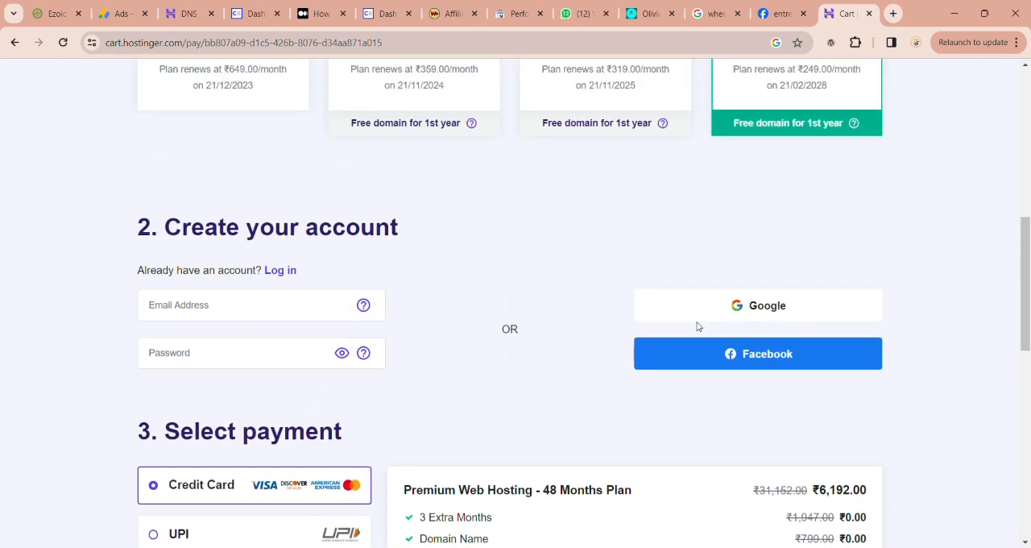
scroll(698, 325, down, 15)
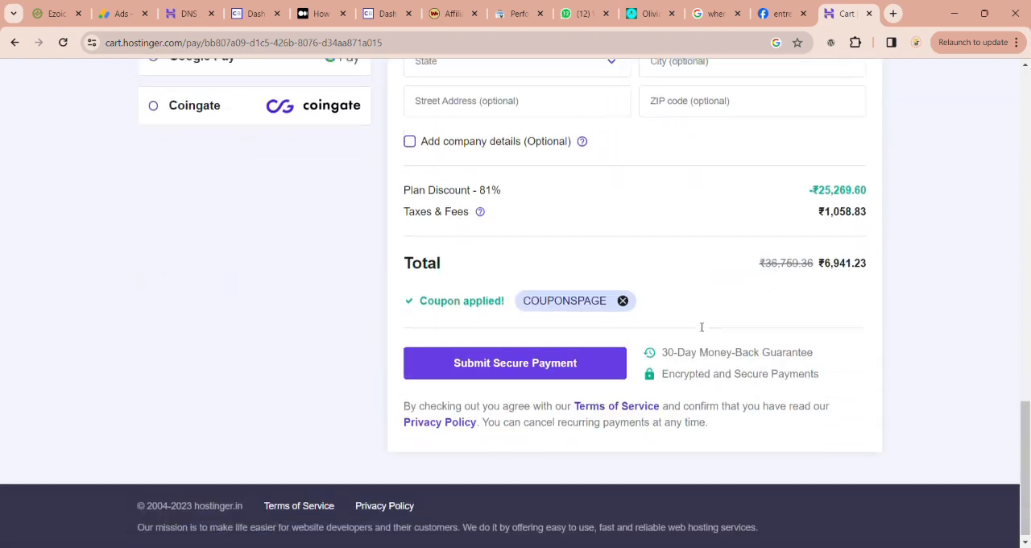
scroll(848, 270, up, 5)
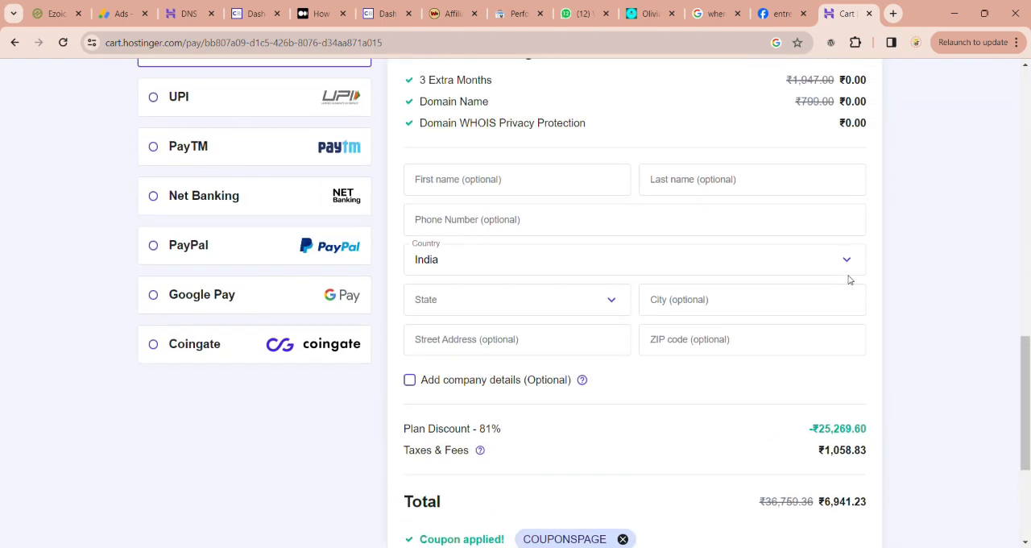
scroll(848, 280, up, 10)
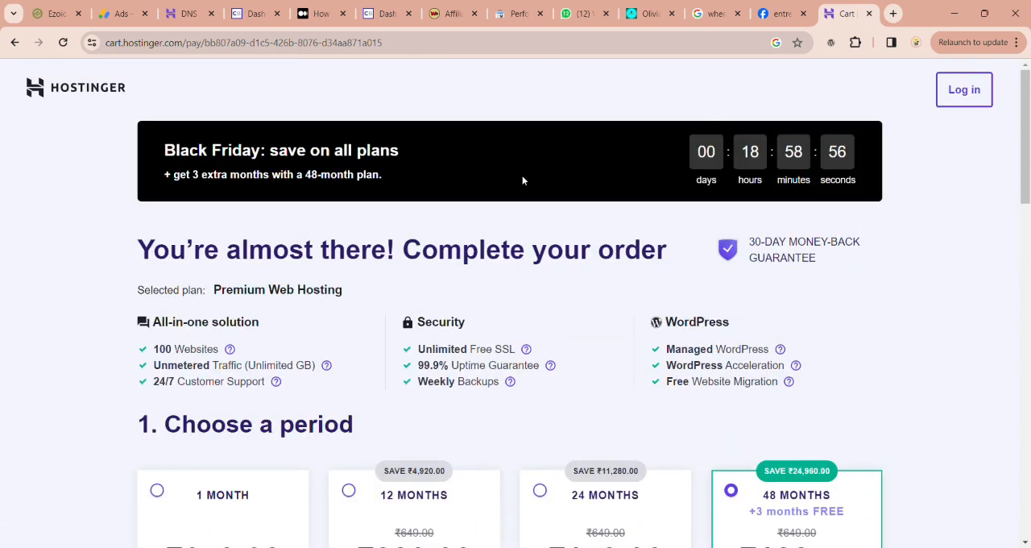
Step: Return to Hostinger's domain name search page and look over the prices of the domain extensions
click(15, 41)
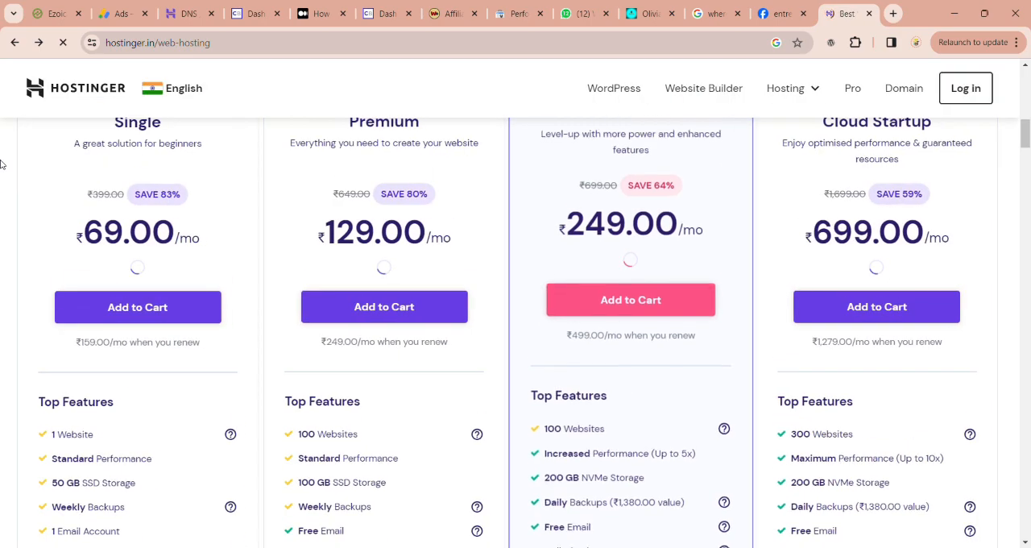
click(14, 42)
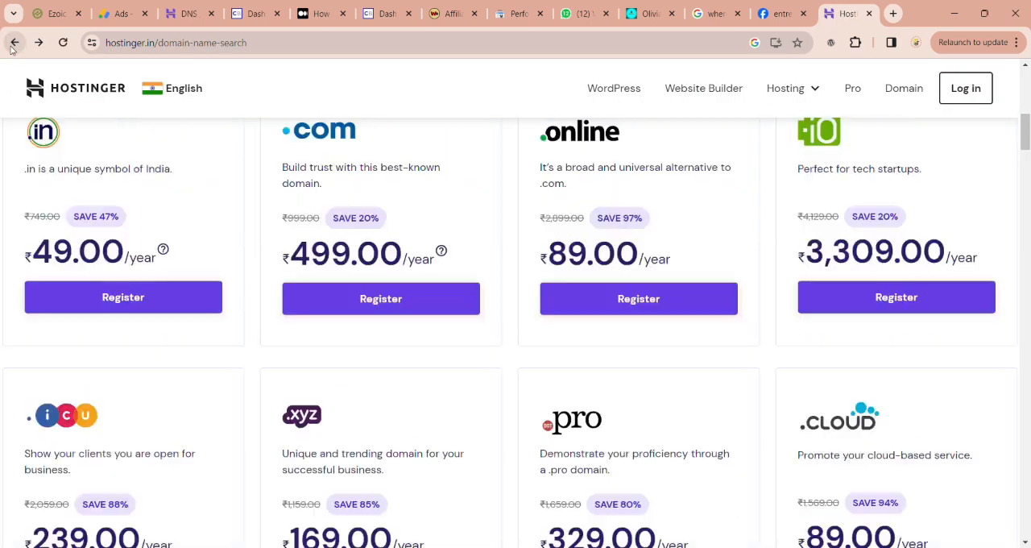
scroll(286, 263, down, 3)
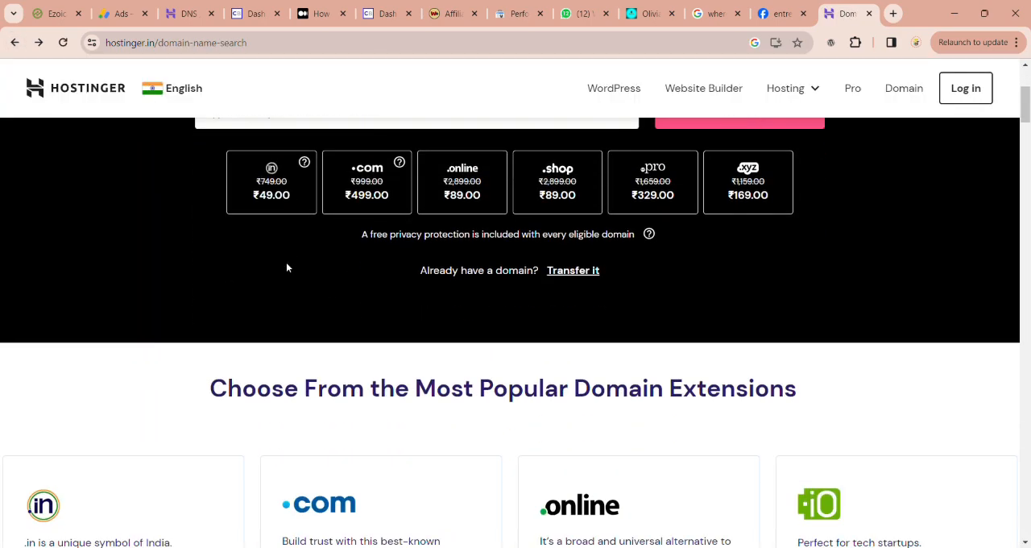
scroll(315, 156, up, 1)
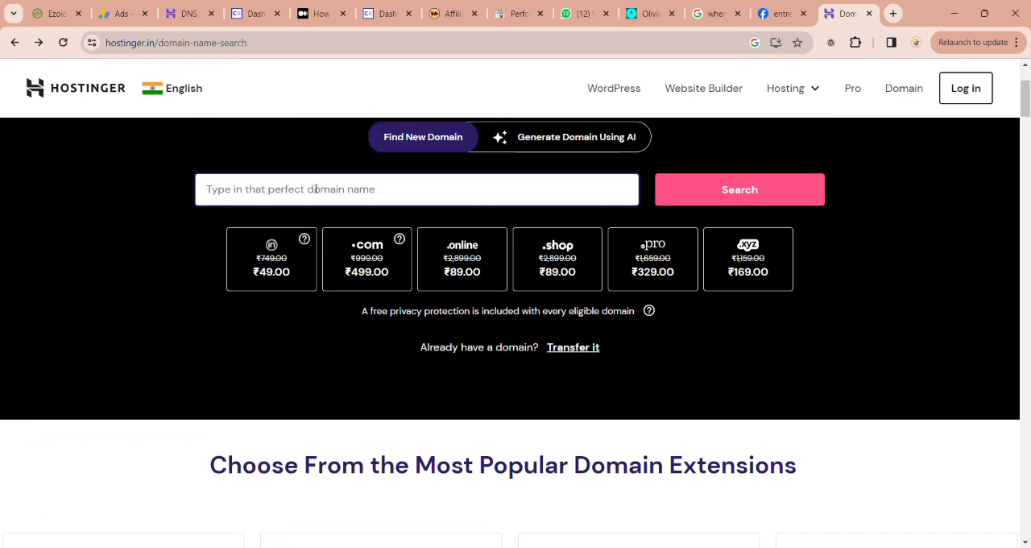
click(315, 189)
Step: Enter the two-factor authentication code and verify it to sign in to the Hostinger account
text(adsanandaalgi.com)
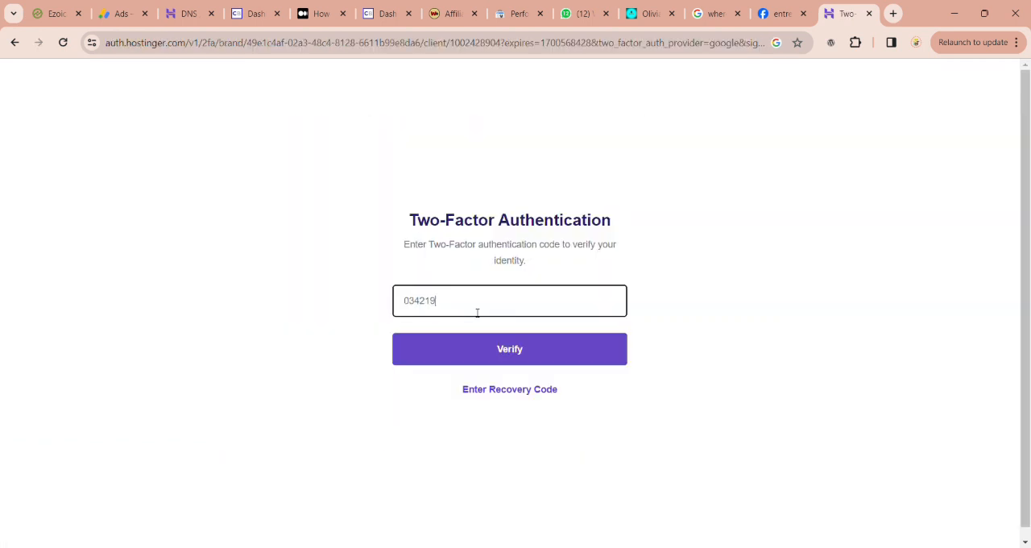
click(489, 348)
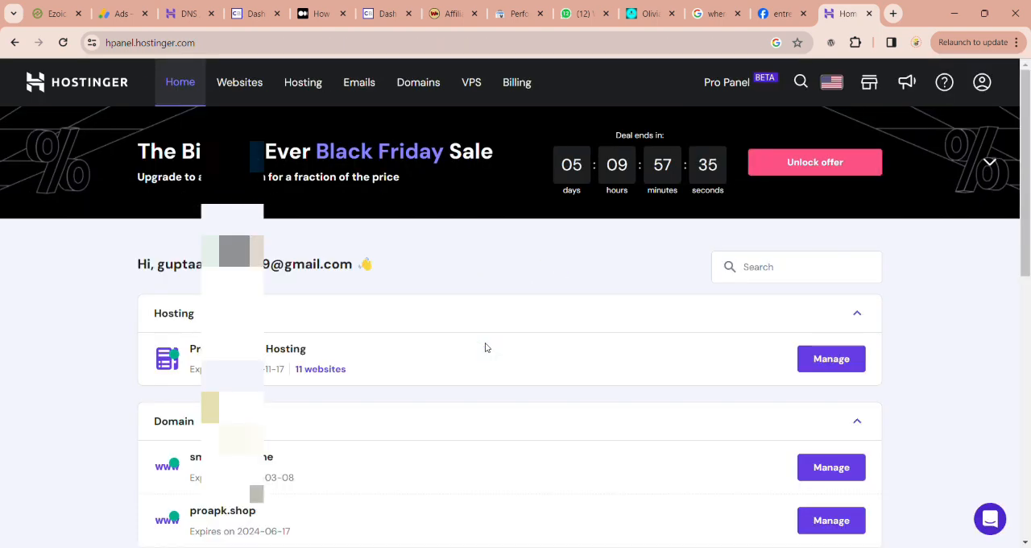
Step: Look over the account's hosting, domain and email services on the hPanel home page
scroll(543, 444, down, 5)
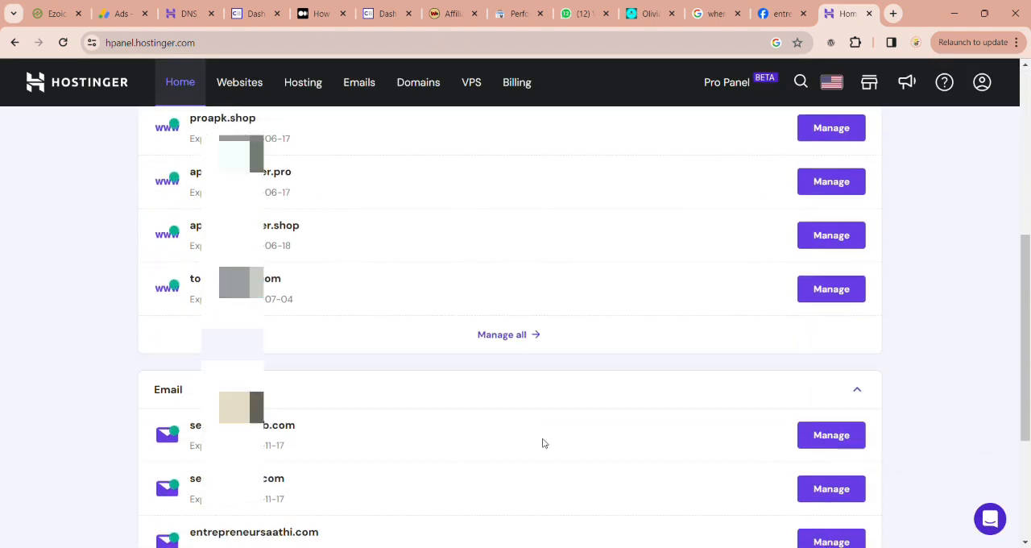
scroll(543, 443, down, 3)
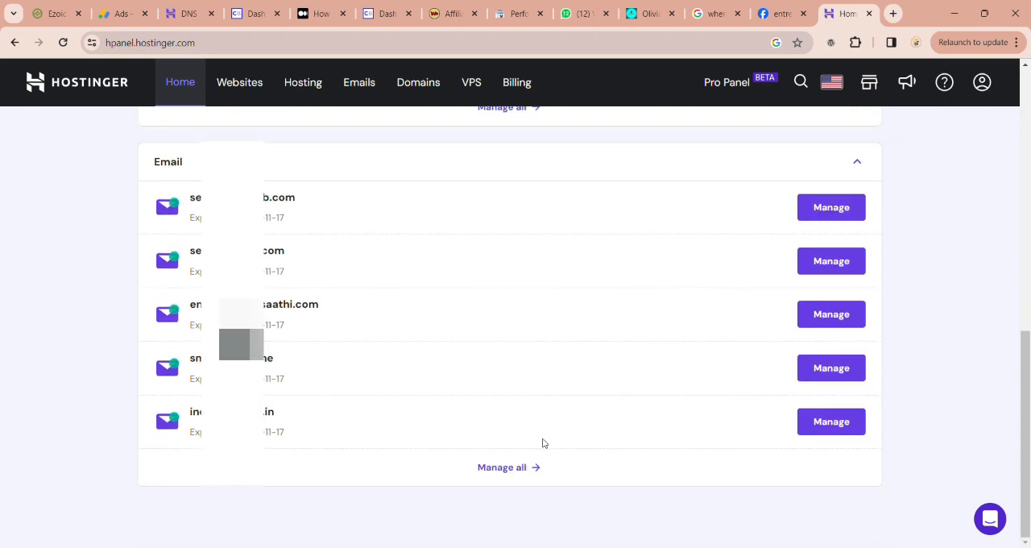
scroll(543, 443, up, 8)
scroll(523, 427, up, 1)
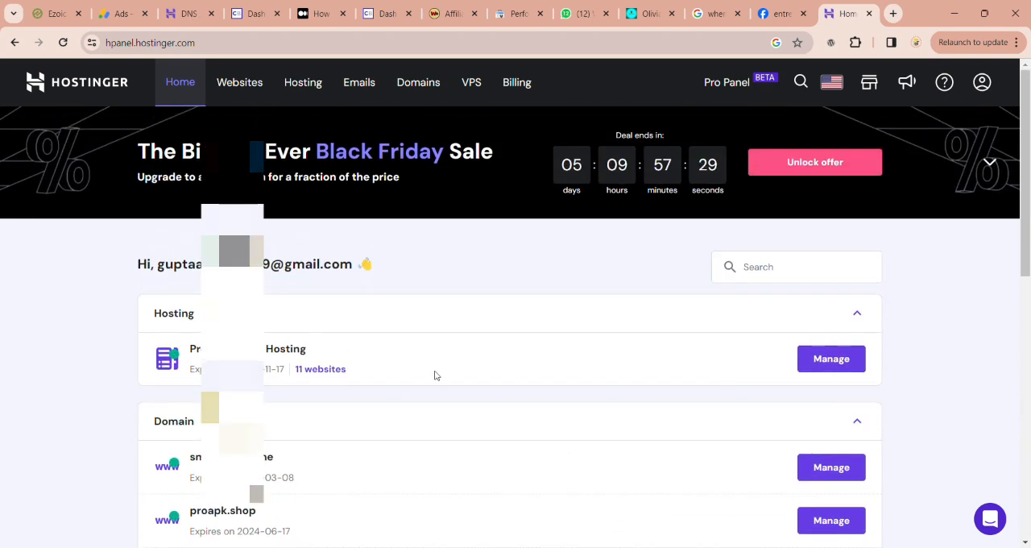
Step: Open the account's domains overview and examine the owned domains with their status and expiry dates
click(408, 92)
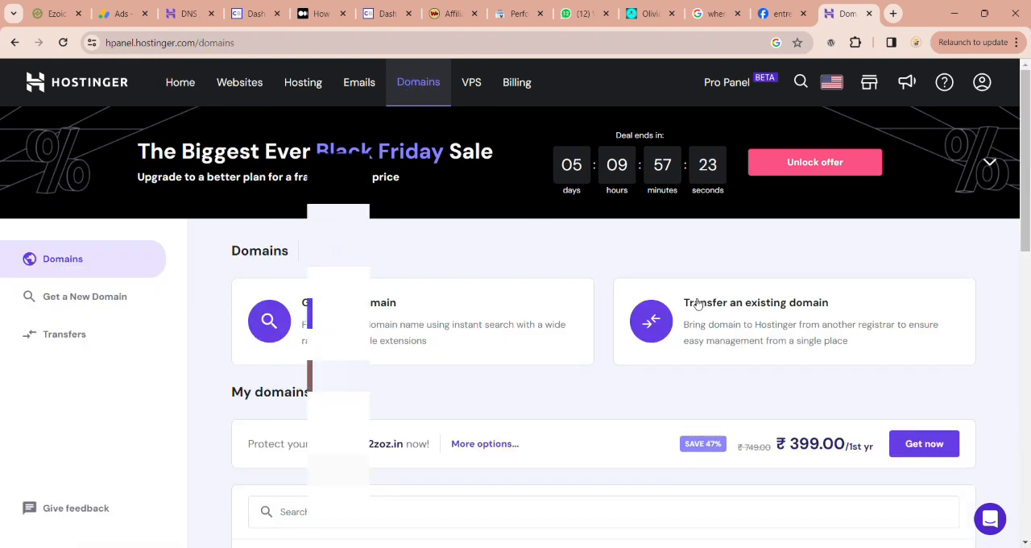
scroll(444, 514, down, 10)
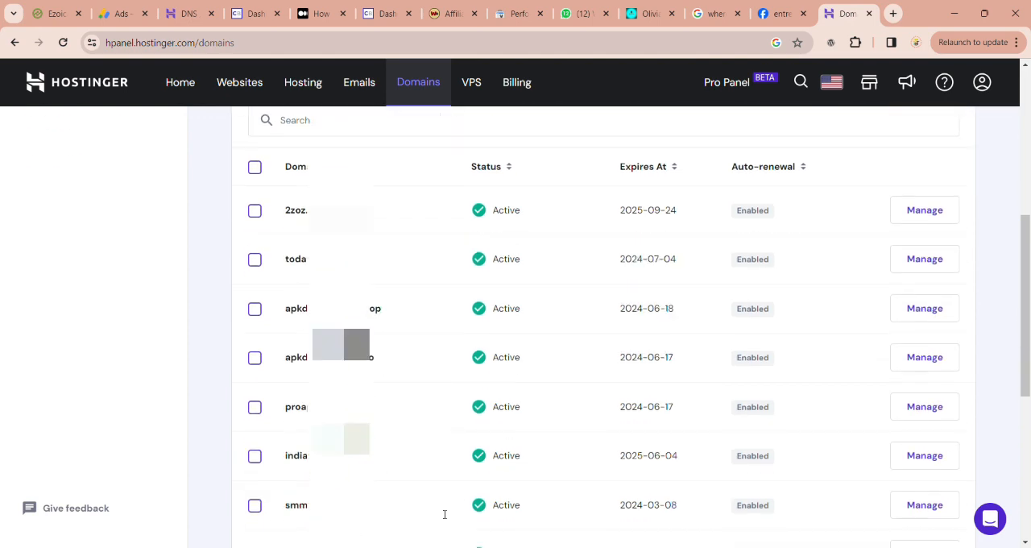
scroll(441, 514, up, 5)
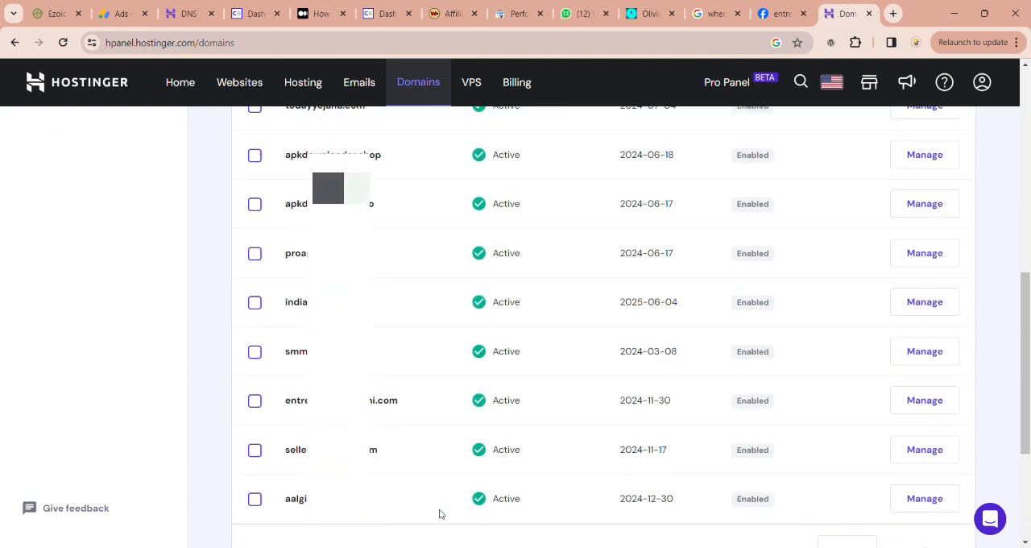
scroll(440, 513, up, 1)
scroll(439, 513, down, 1)
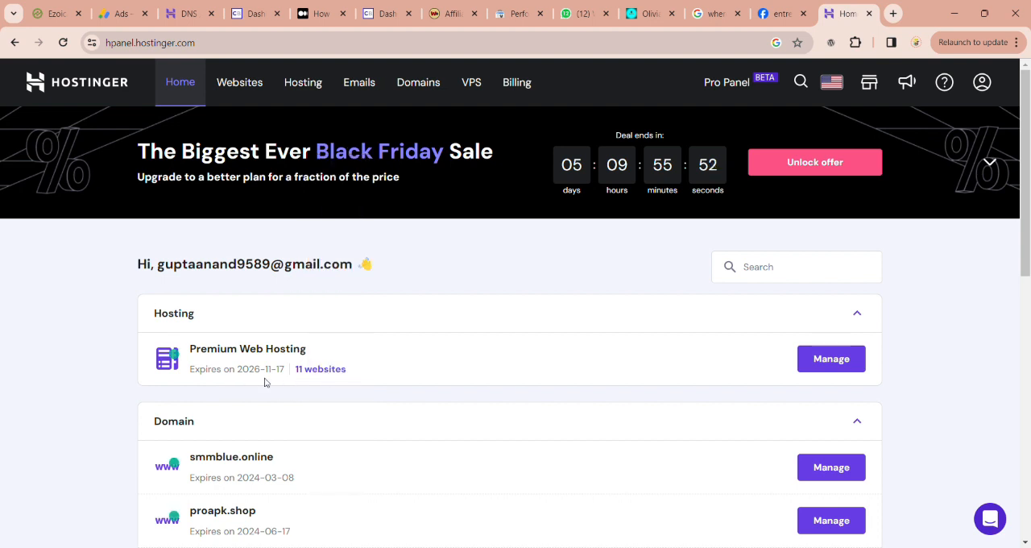
Step: Open the account's list of websites and start creating or migrating a website
scroll(231, 390, down, 1)
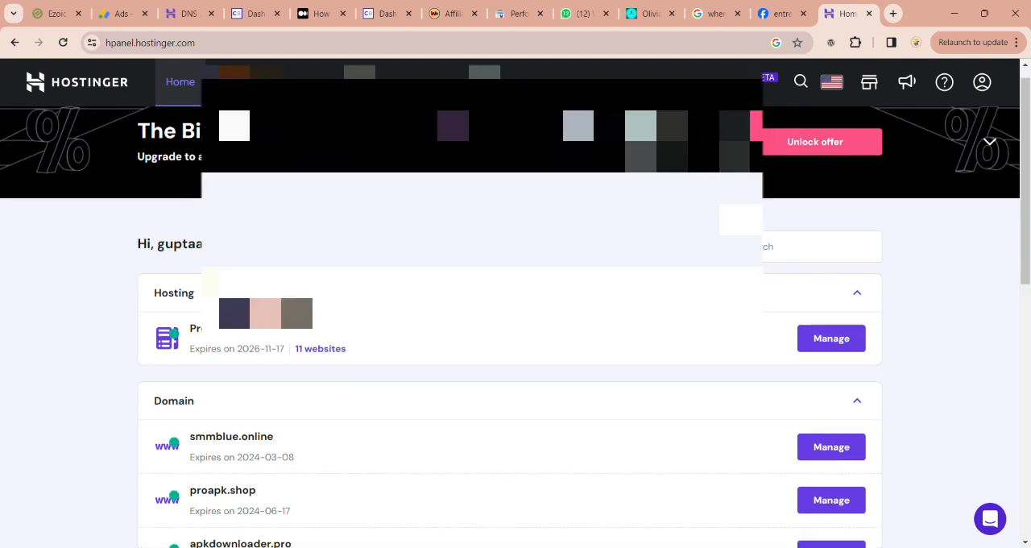
click(239, 82)
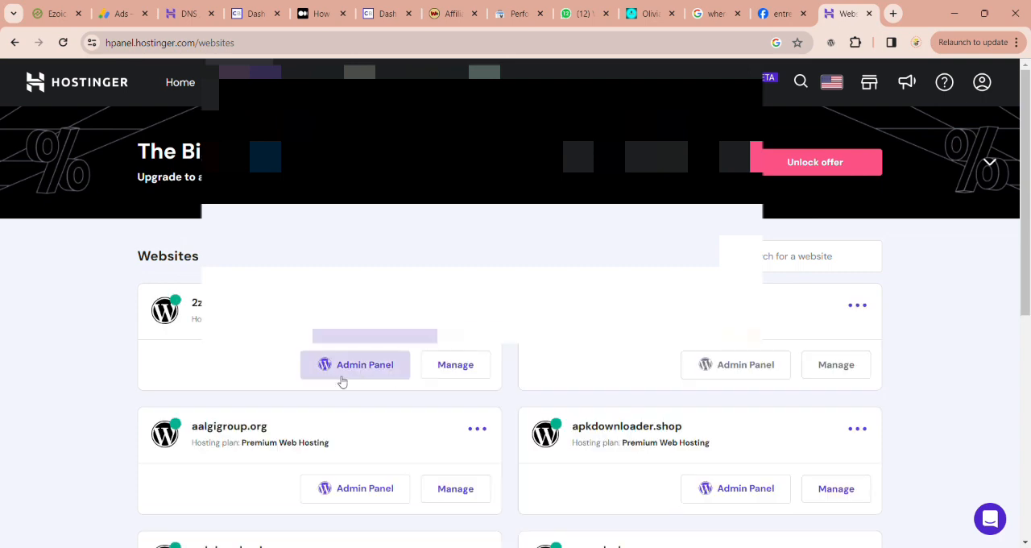
scroll(655, 398, down, 5)
scroll(655, 398, down, 2)
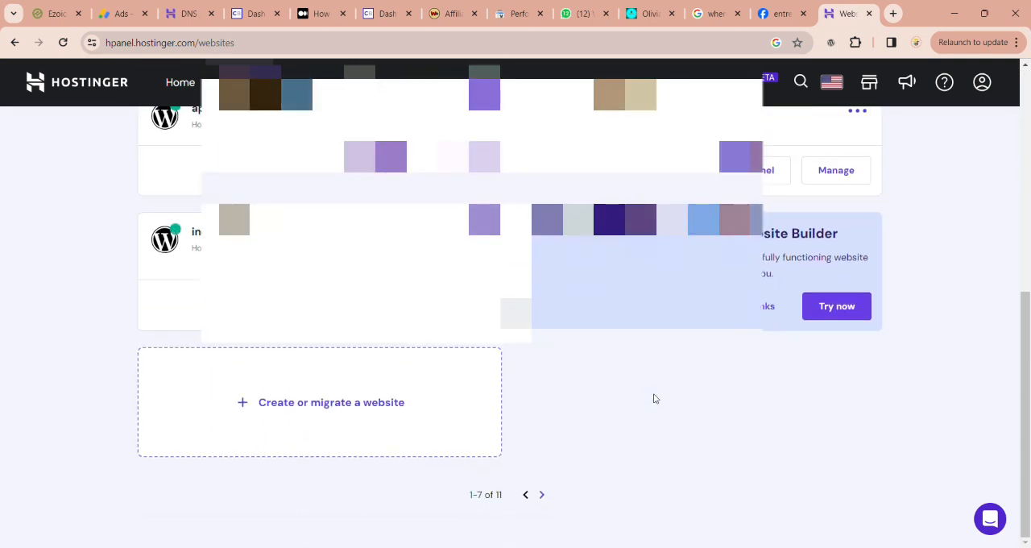
click(338, 410)
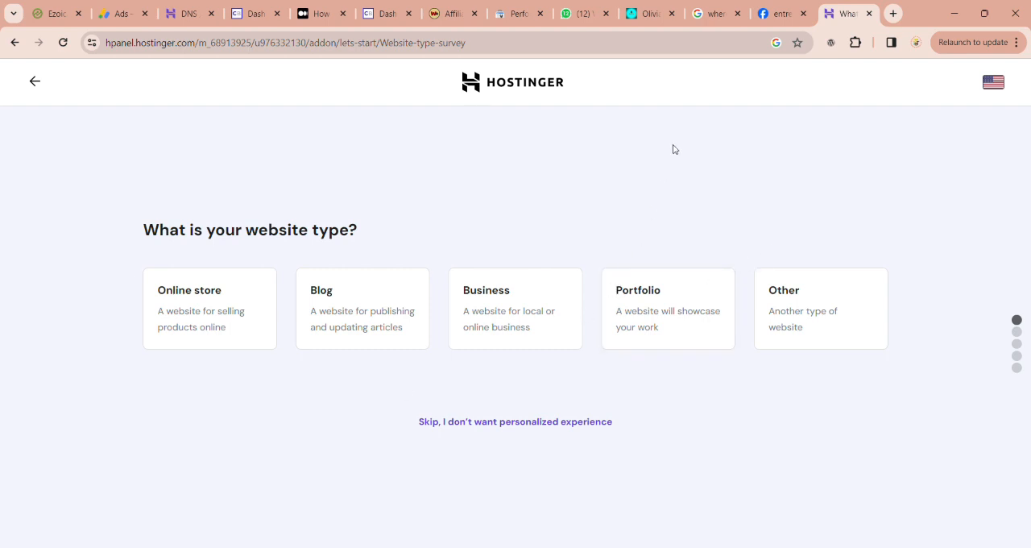
Step: Skip the website type survey, choosing to create a new website with WordPress as the platform
click(466, 423)
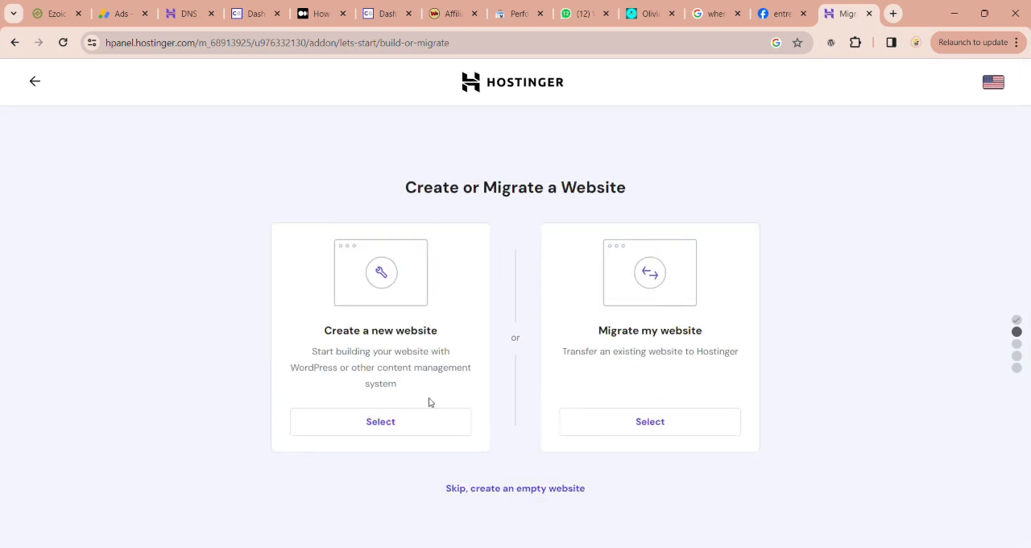
click(415, 429)
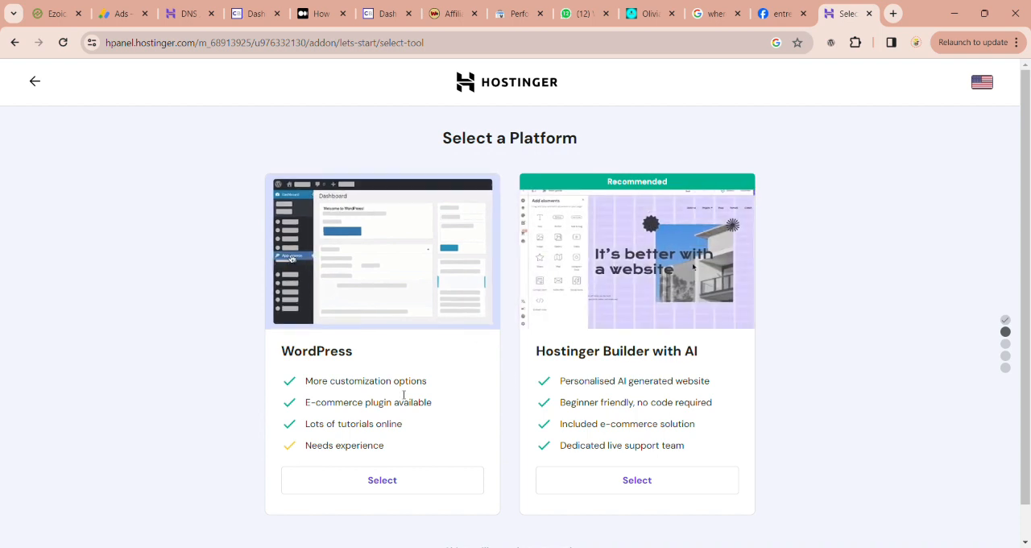
click(403, 484)
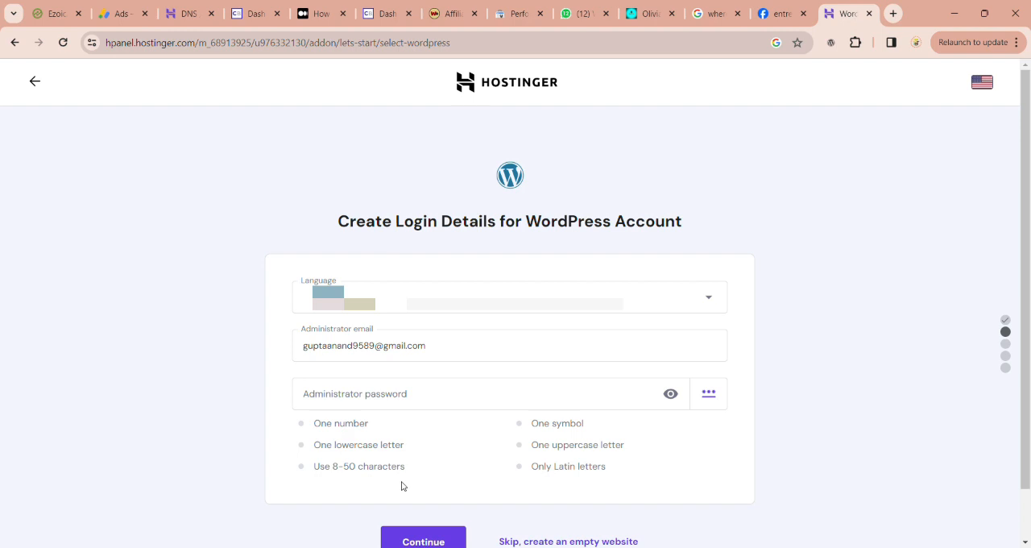
scroll(407, 467, down, 1)
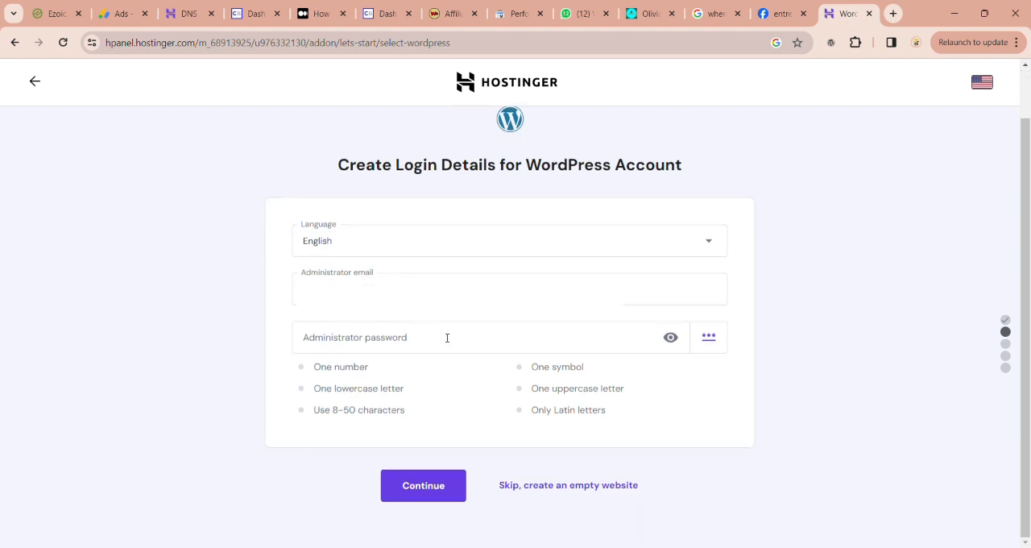
Step: Enter the administrator email and administrator password for the WordPress account, keep English as the language, and continue
drag(434, 291, 274, 311)
text(anan)
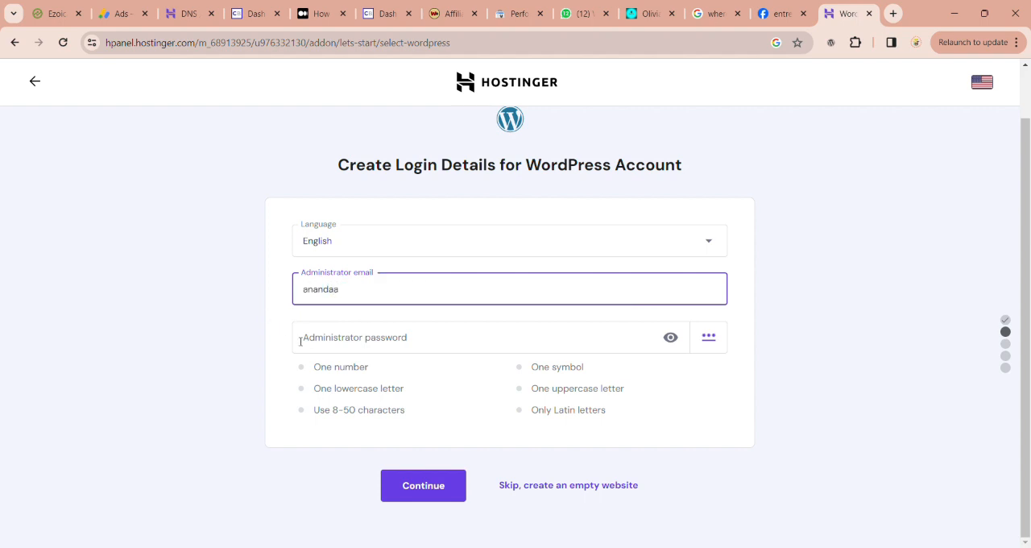
text(daa)
click(373, 337)
click(340, 337)
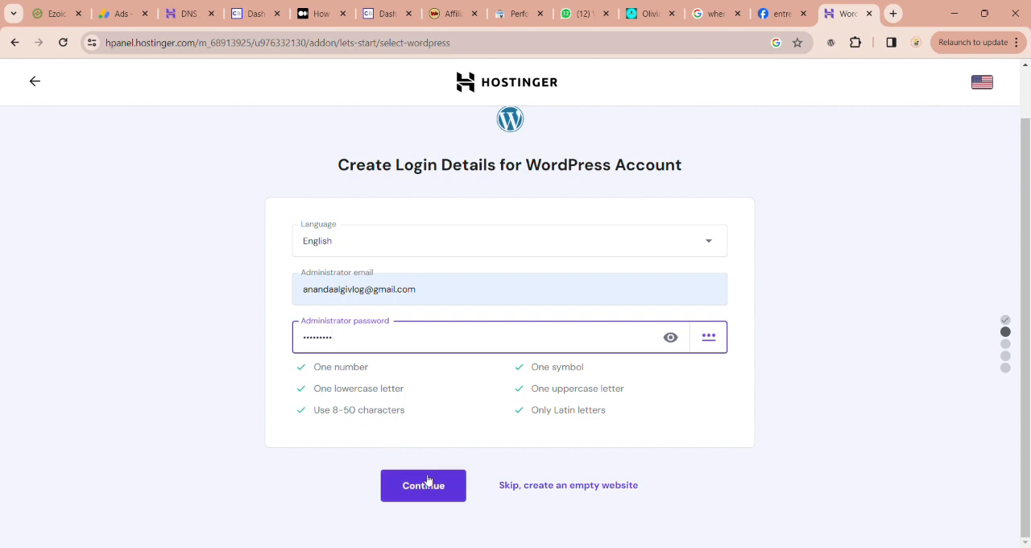
click(562, 388)
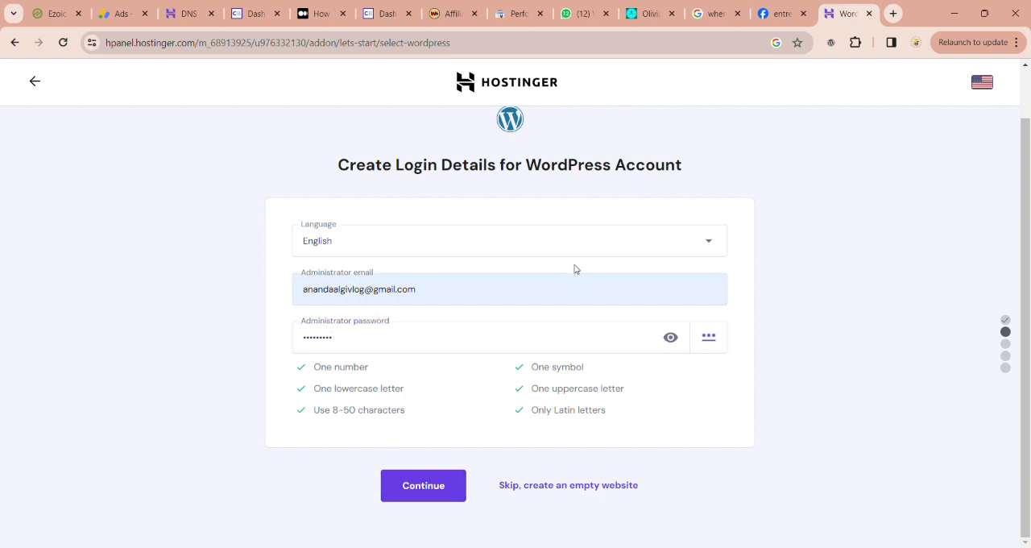
click(424, 487)
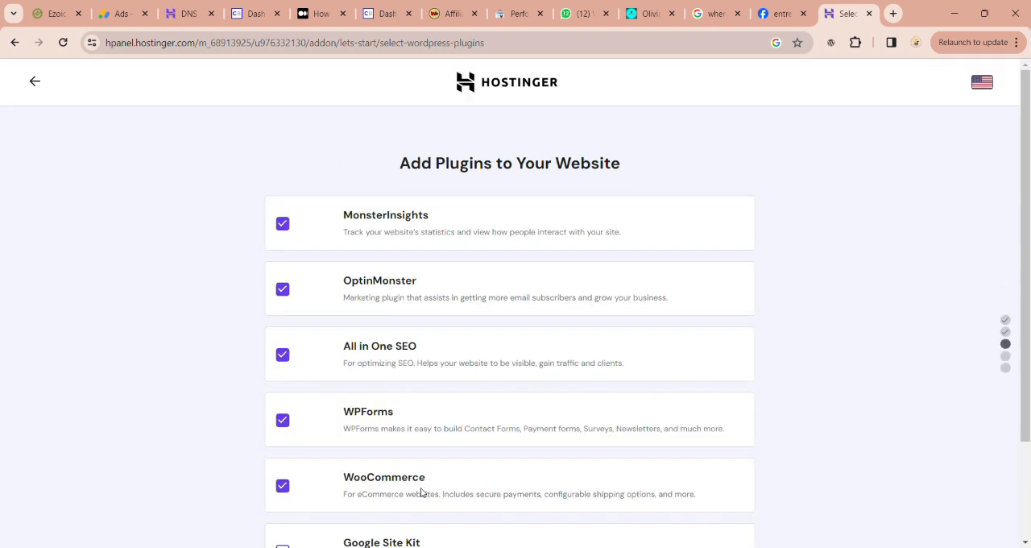
Step: Deselect the WooCommerce, WPForms, OptinMonster and MonsterInsights plugins, keep only All in One SEO, and continue
scroll(441, 307, down, 2)
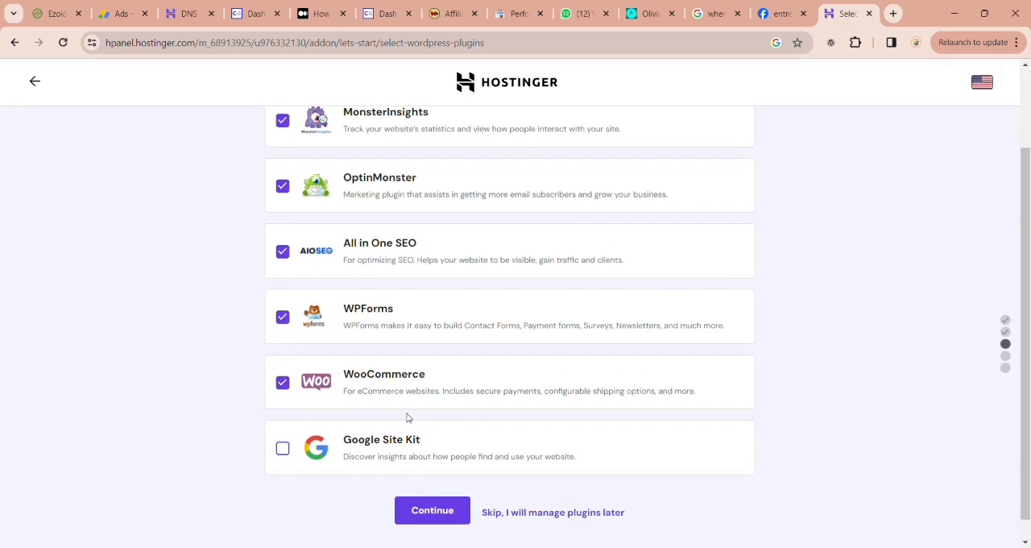
scroll(412, 442, up, 1)
scroll(412, 444, down, 1)
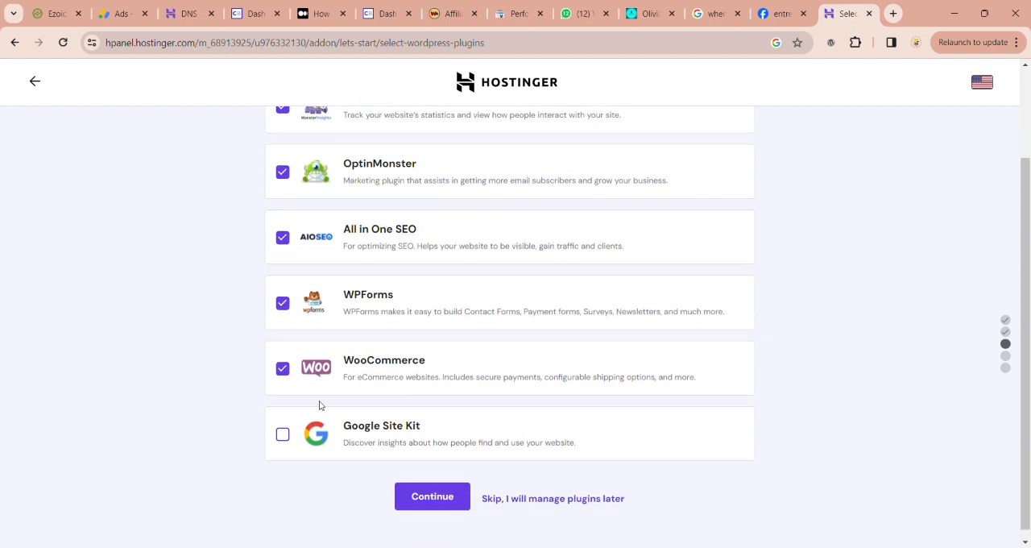
click(284, 372)
click(282, 303)
scroll(371, 239, up, 2)
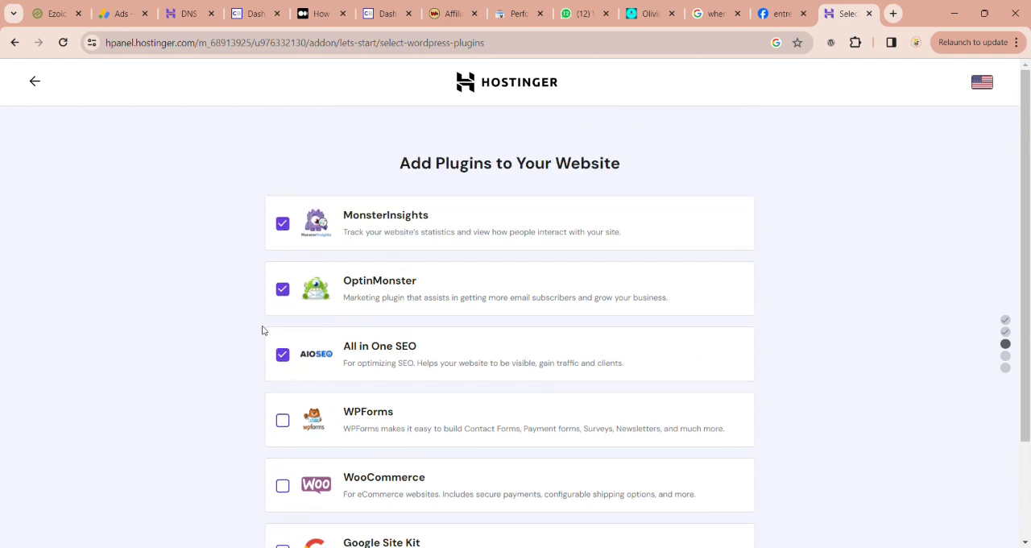
click(282, 290)
click(283, 223)
scroll(435, 364, down, 1)
scroll(435, 365, down, 2)
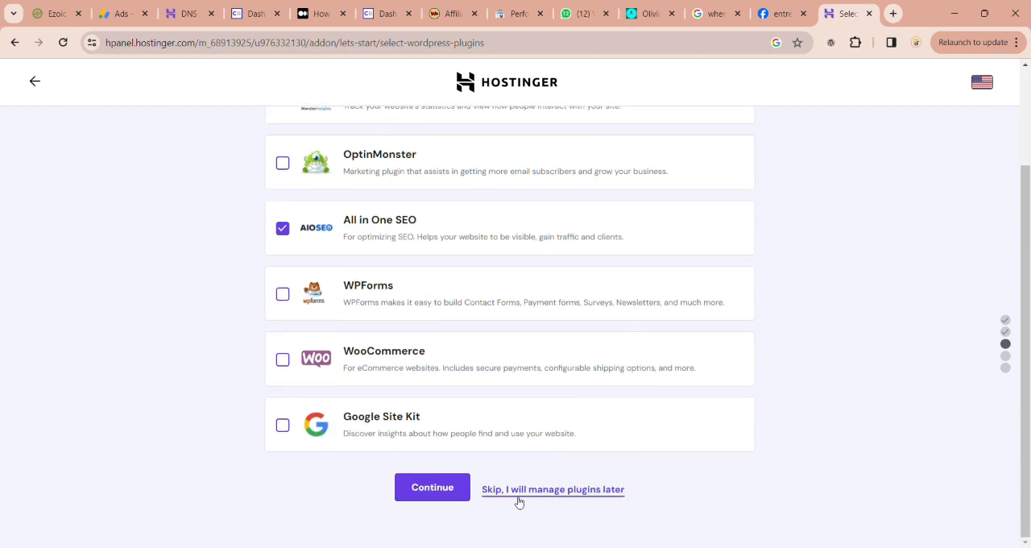
click(431, 489)
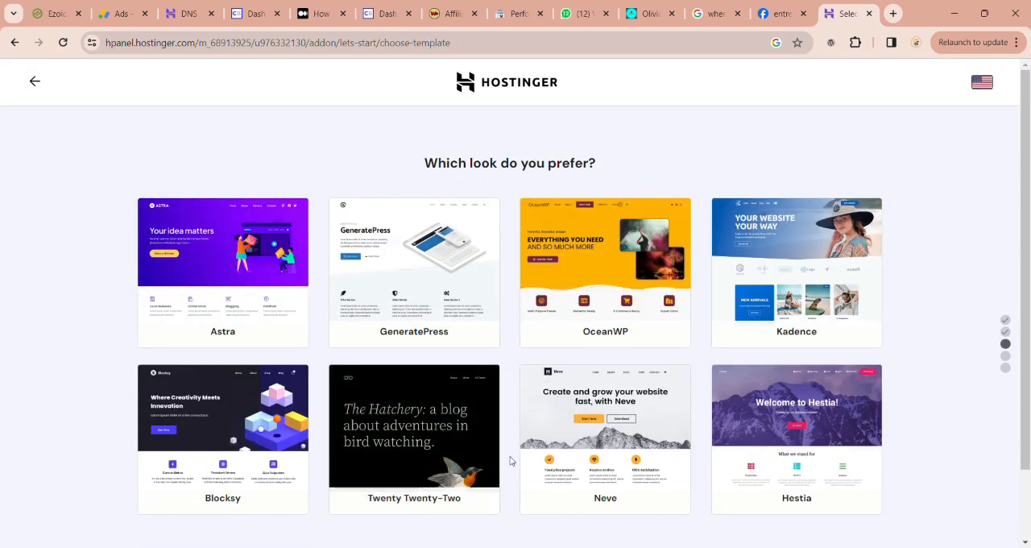
Step: Choose the GeneratePress template as the look of the new website
mouse_move(428, 336)
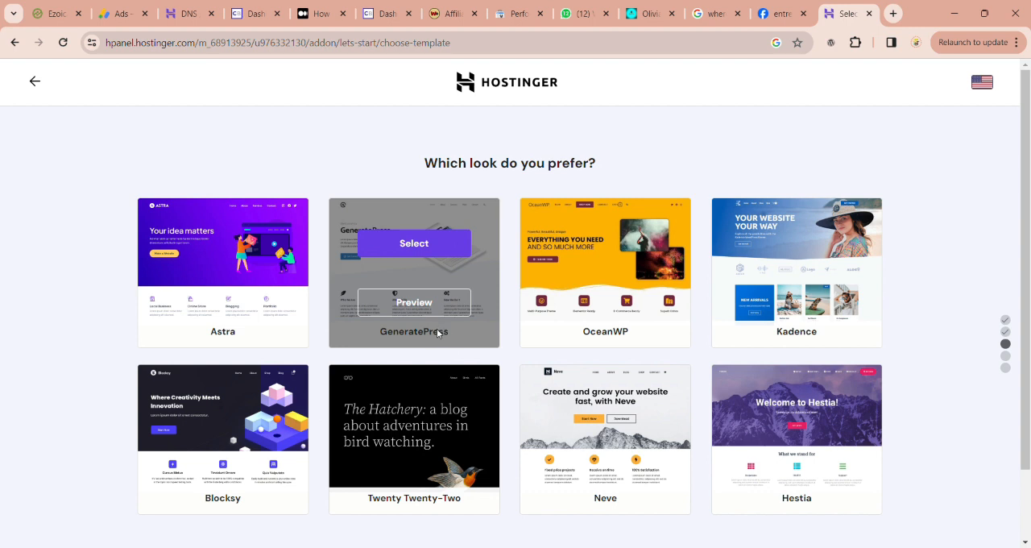
scroll(511, 437, down, 1)
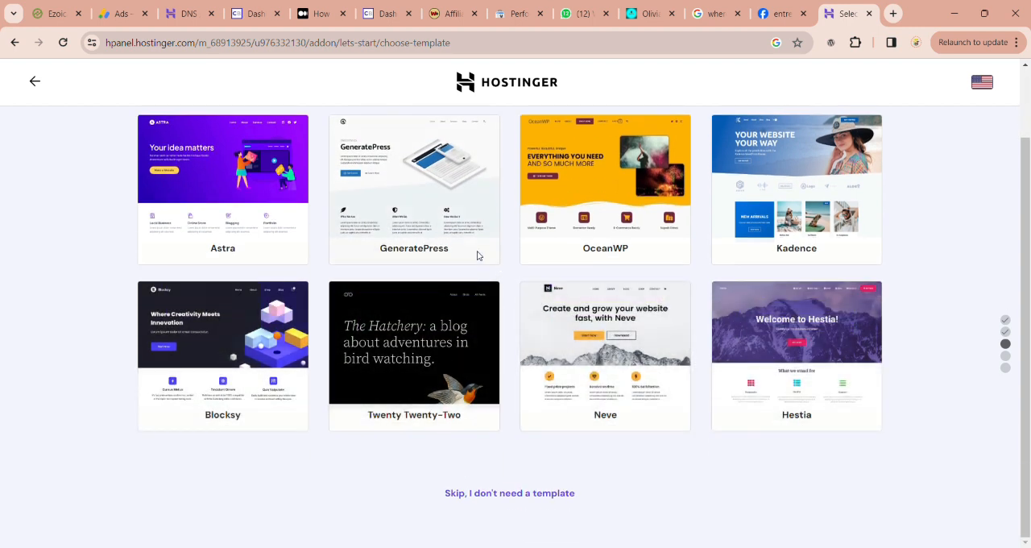
mouse_move(417, 211)
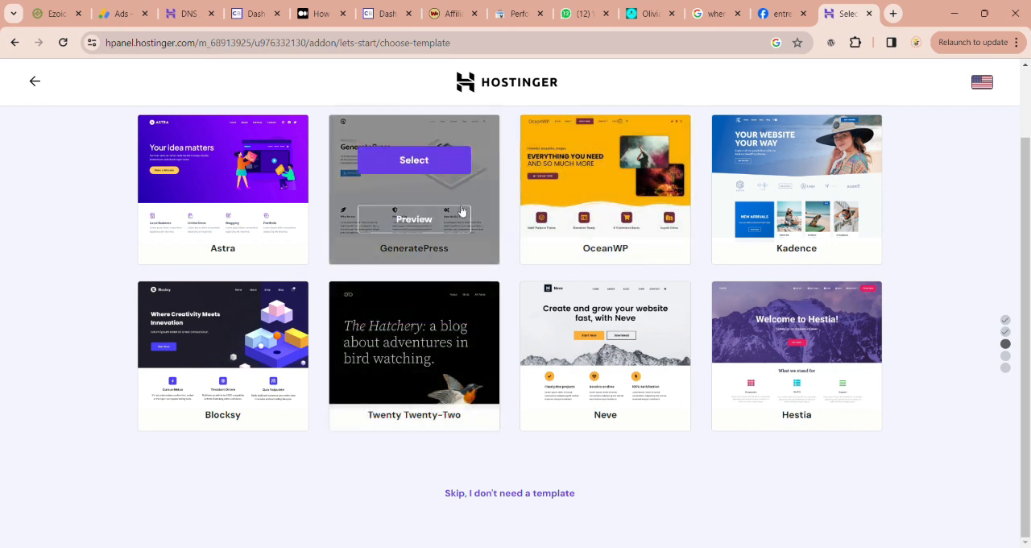
click(420, 163)
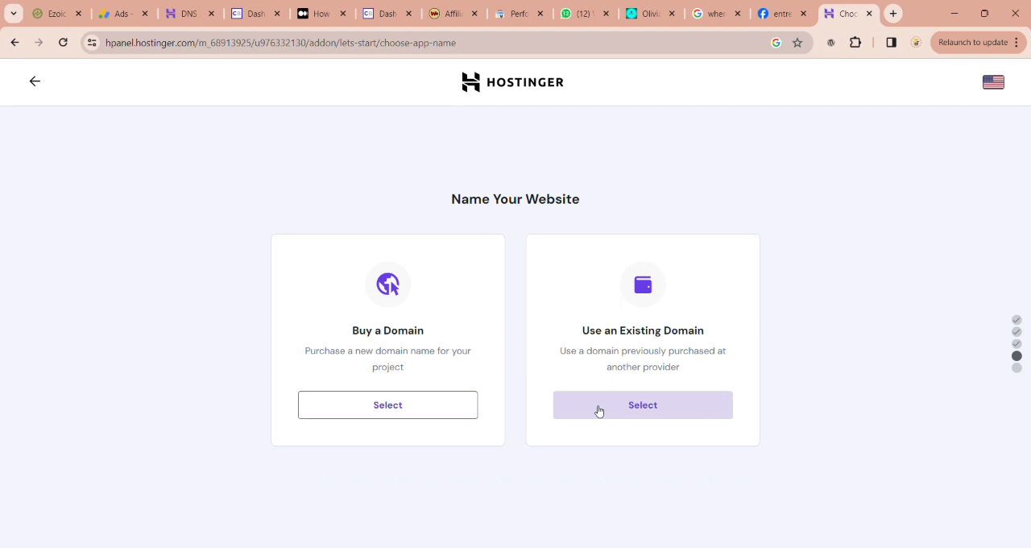
Step: Name the website with the existing domain todayyojana.com and confirm the domain summary to finish the setup
click(599, 409)
click(472, 444)
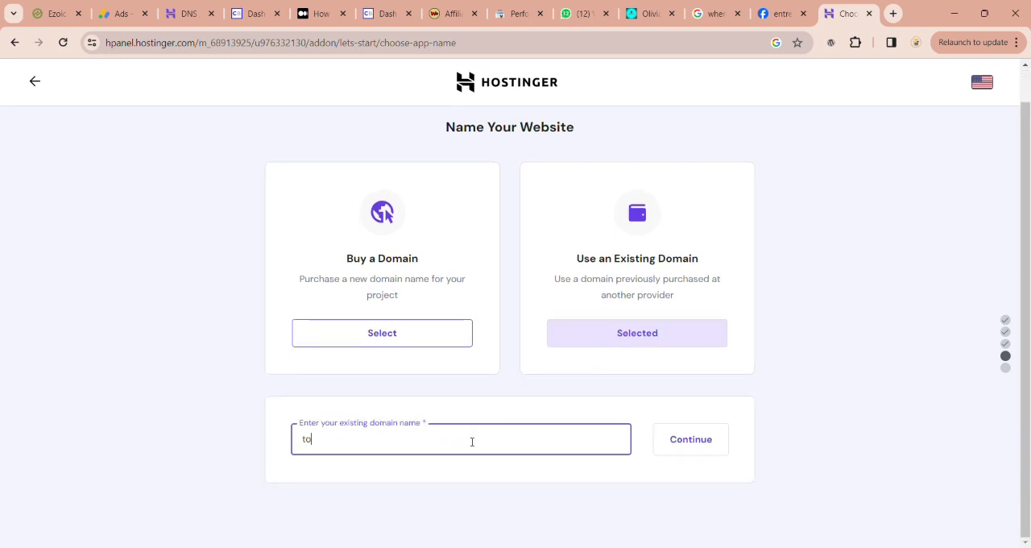
text(todayyojana.com)
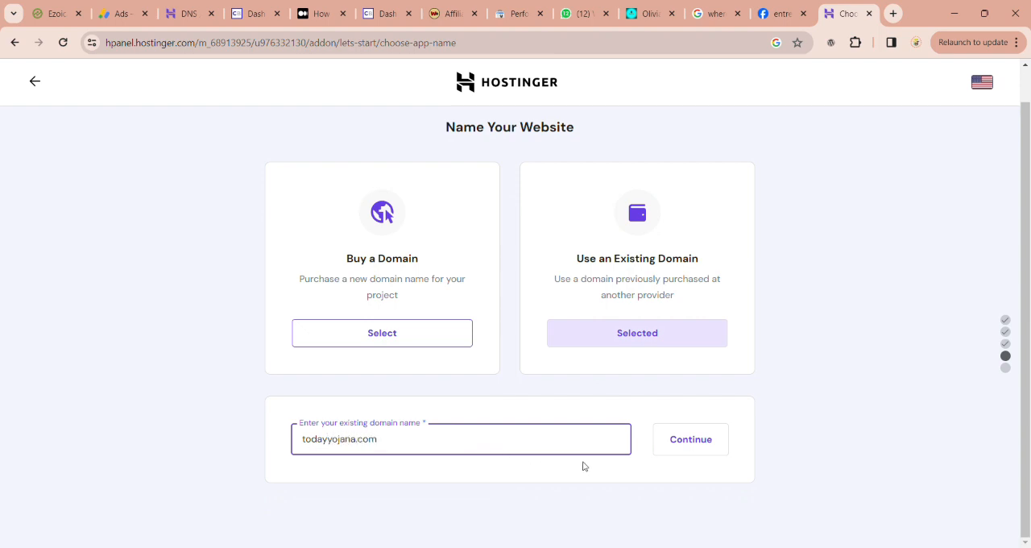
click(688, 449)
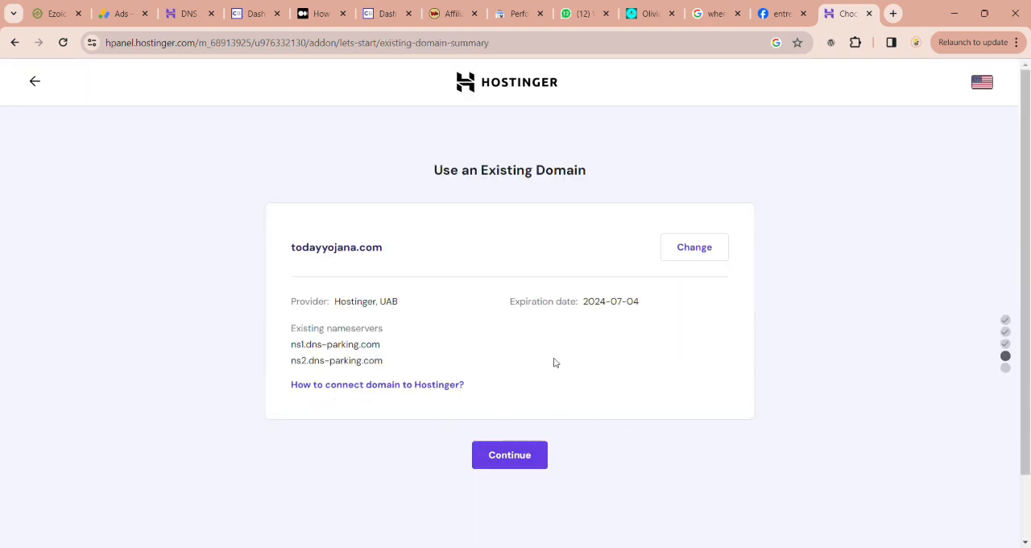
click(508, 455)
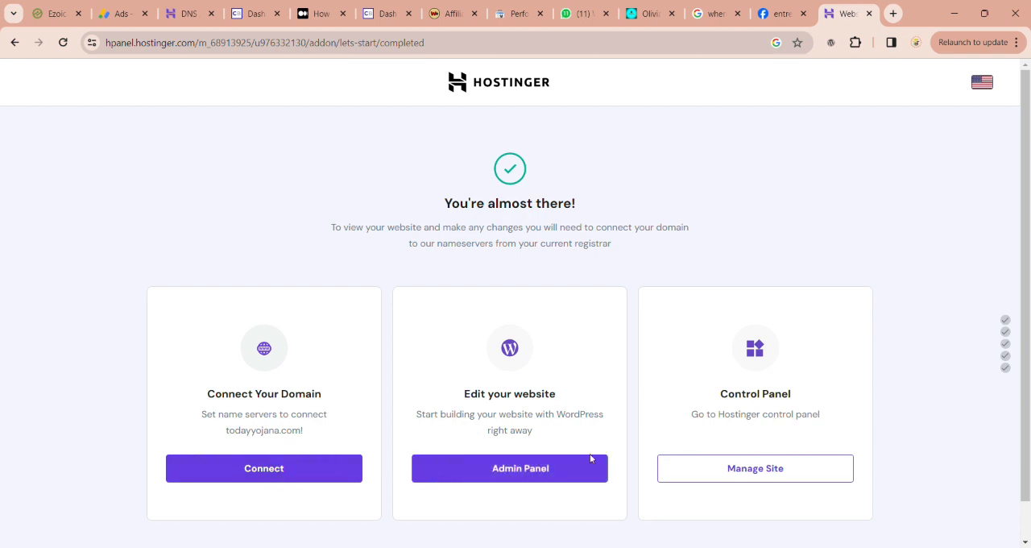
Step: Open the new site's hosting control panel and look over its dashboard, performance details and management sections
click(794, 471)
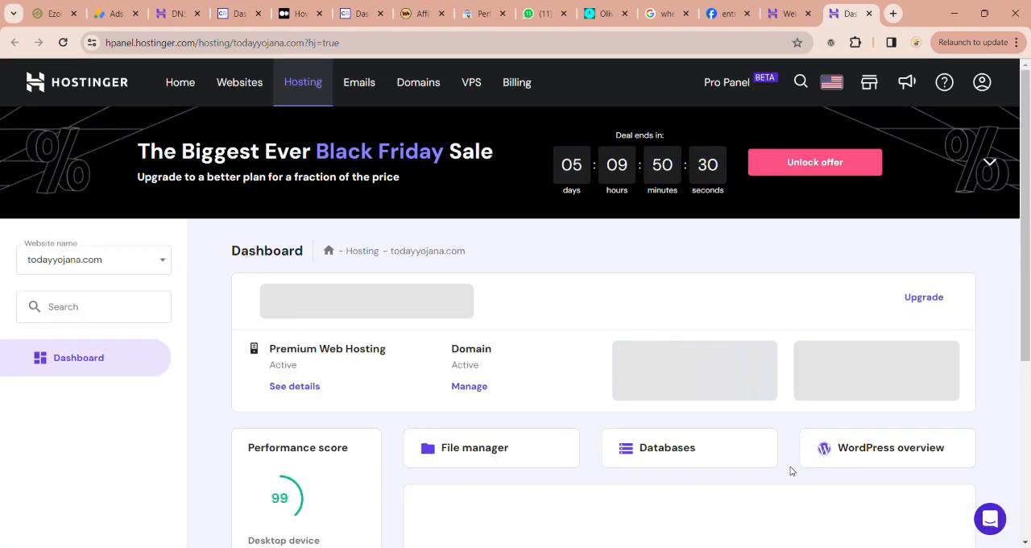
scroll(617, 435, down, 1)
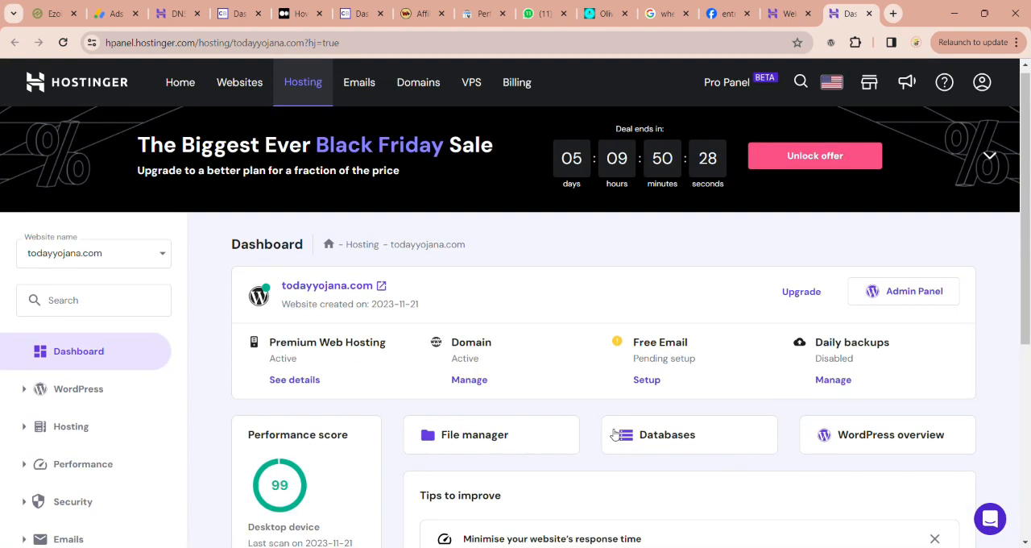
scroll(616, 435, down, 2)
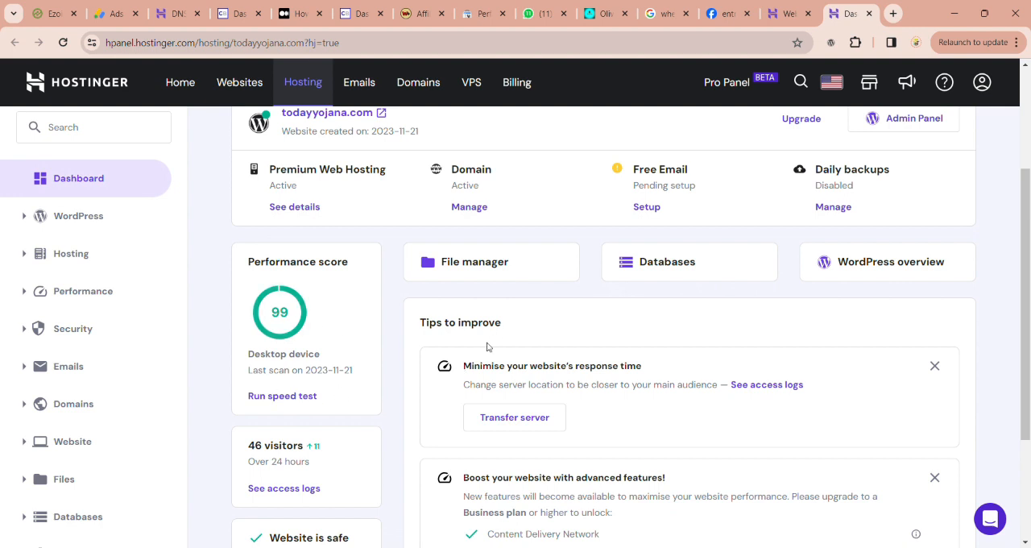
scroll(487, 346, up, 2)
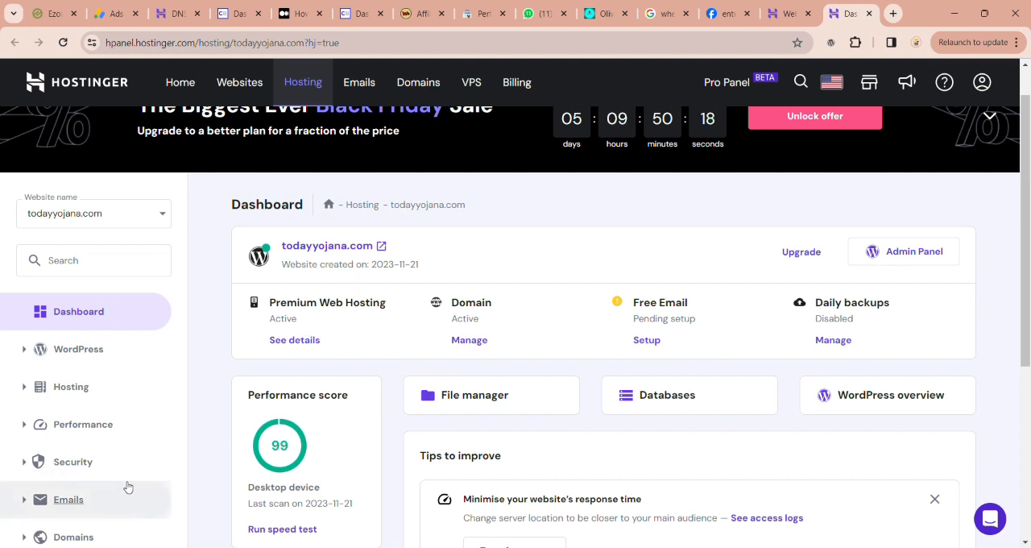
scroll(100, 403, down, 2)
scroll(101, 403, down, 1)
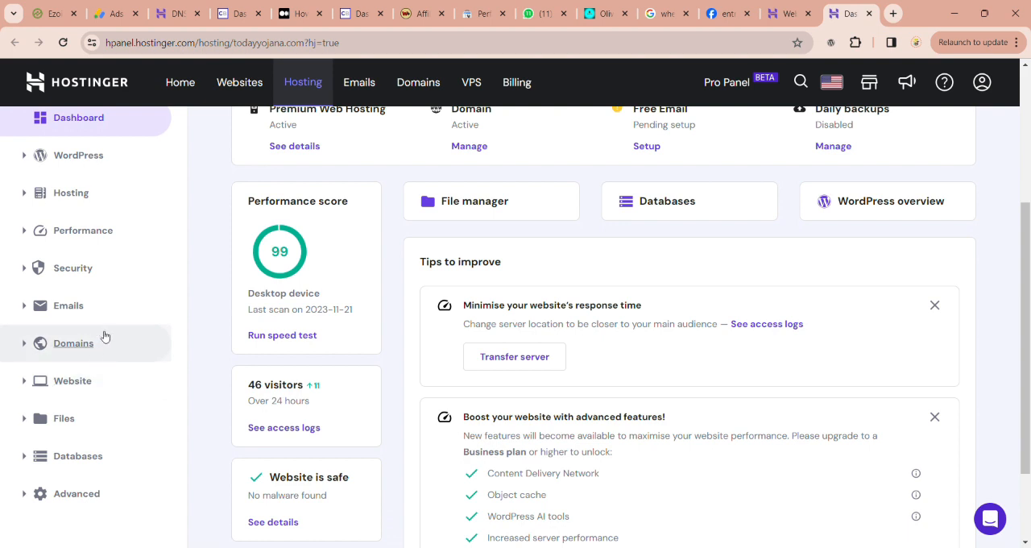
scroll(120, 390, down, 1)
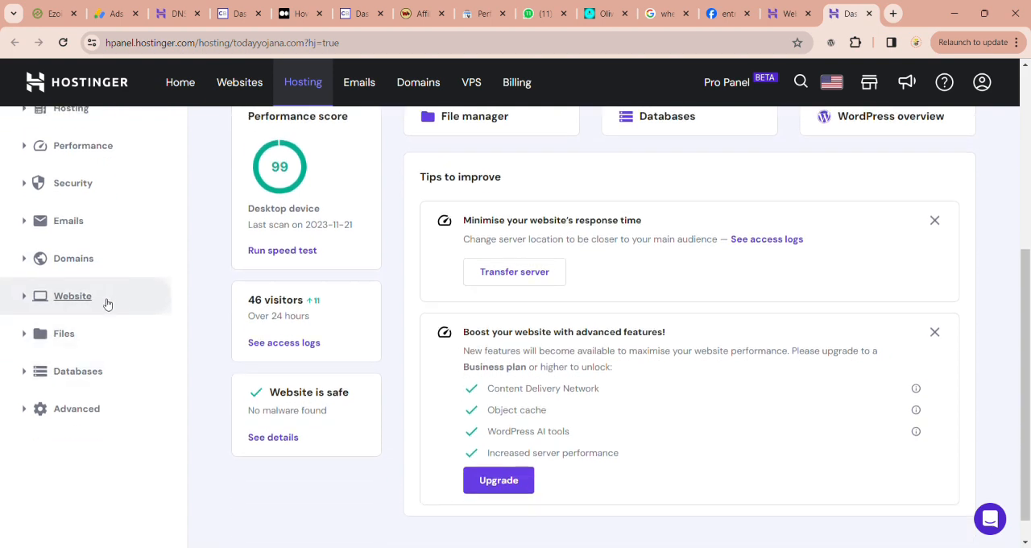
Step: Open the site's SSL certificate page under Security and check the certificate's status
scroll(164, 356, up, 2)
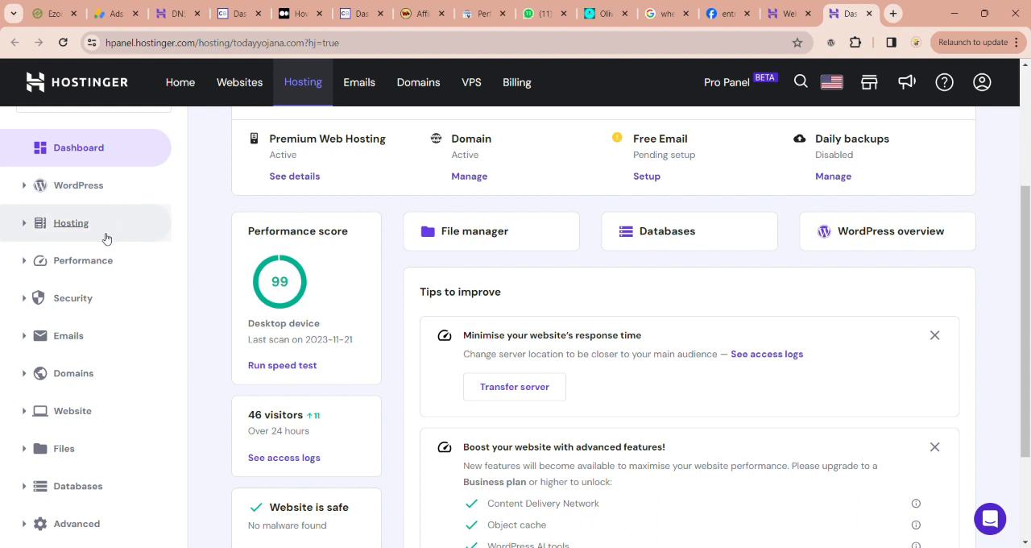
click(96, 301)
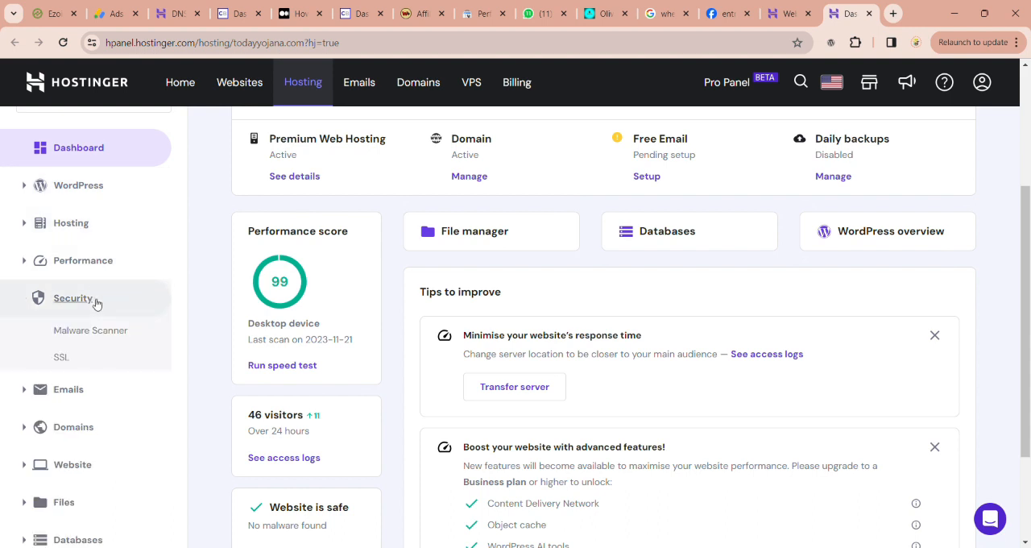
click(61, 358)
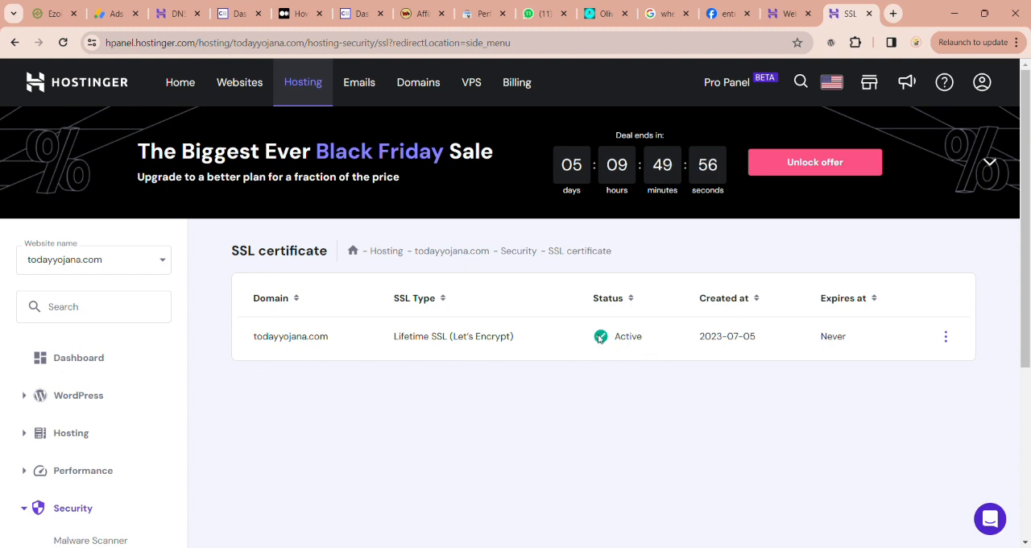
Step: Open the WordPress admin login at todayyojana.com/wp-admin/ in a new browser tab
click(893, 14)
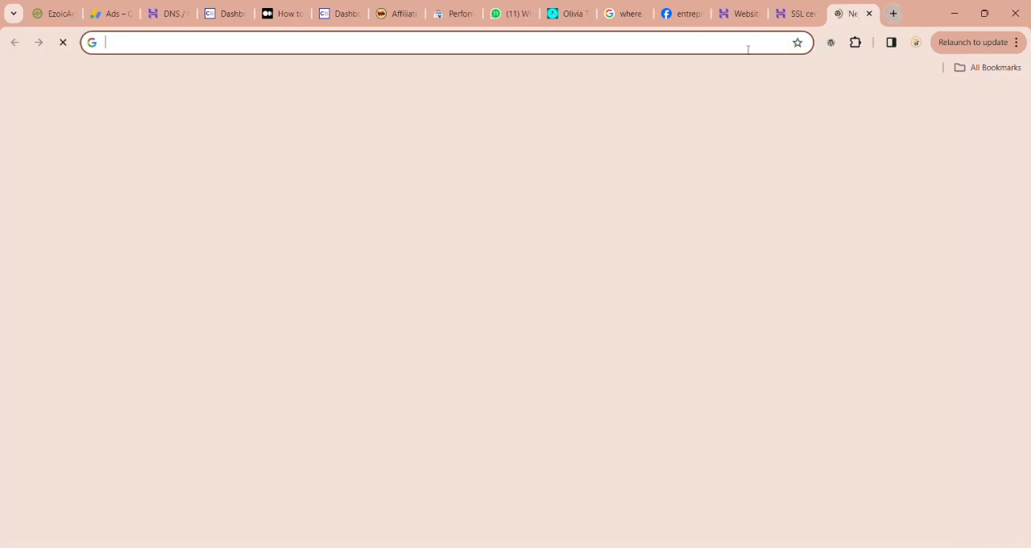
text(to)
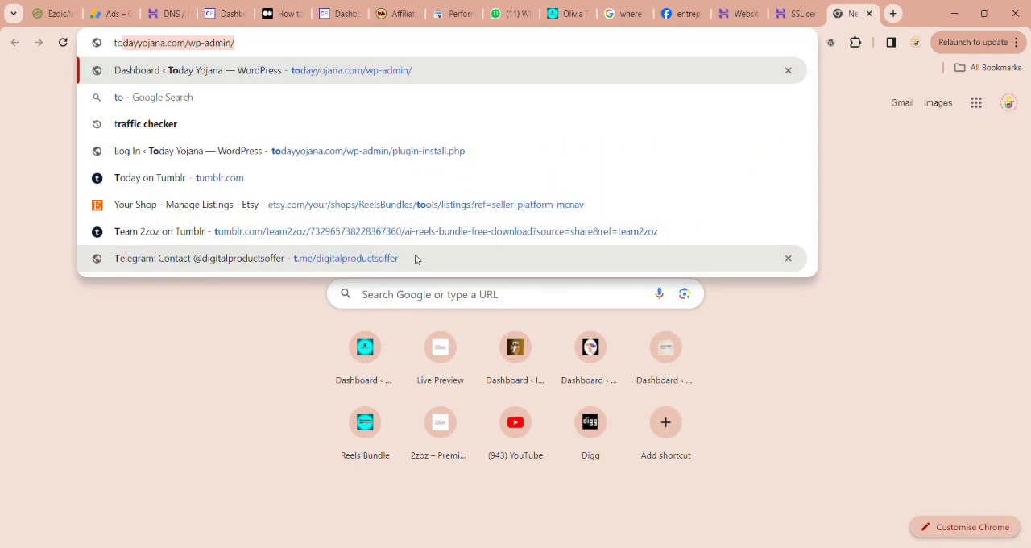
text(dayy)
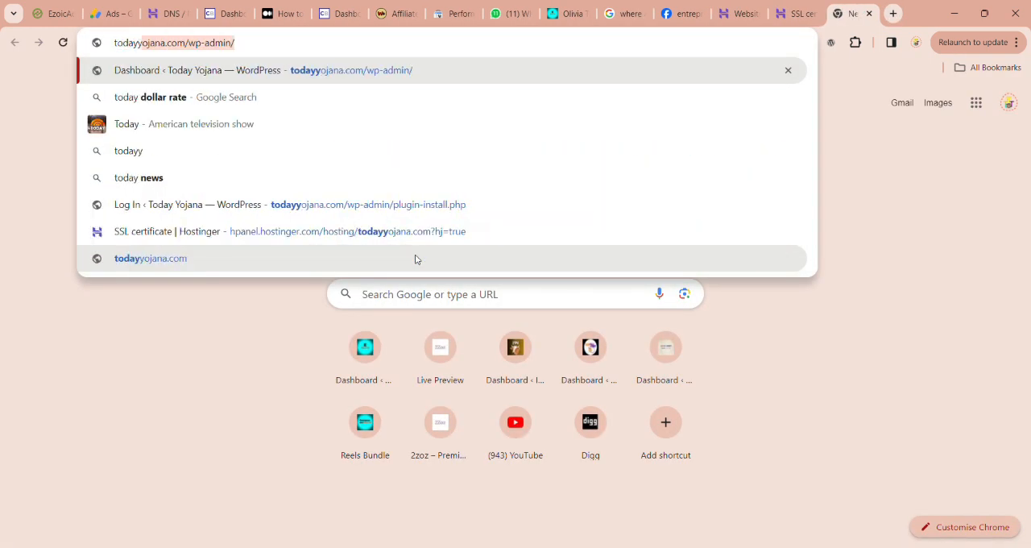
text(ojana)
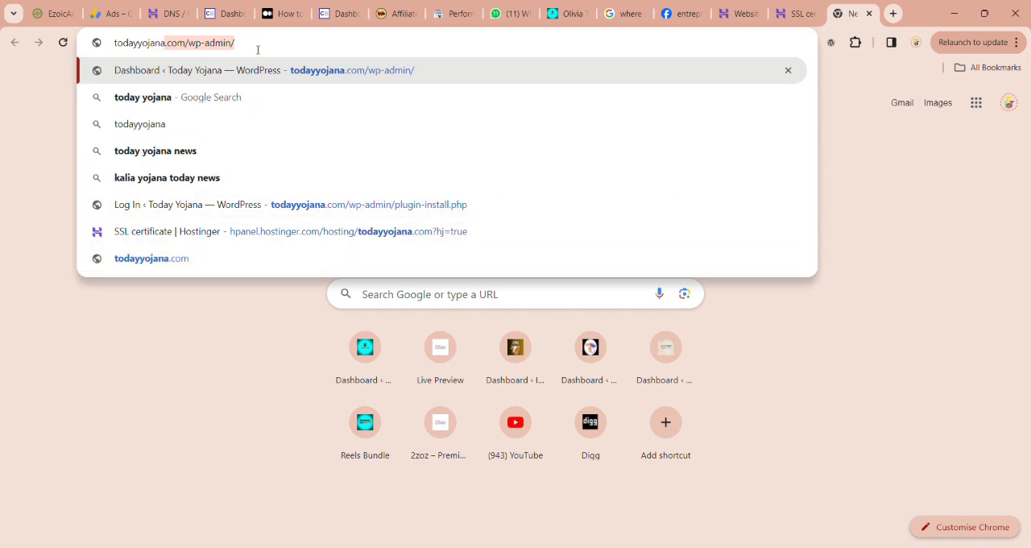
key(Right)
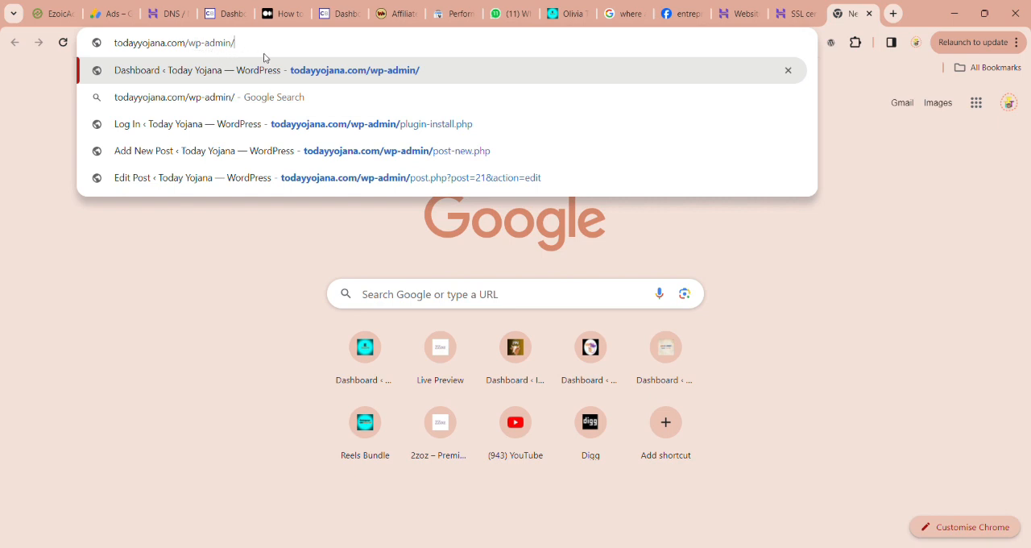
key(Return)
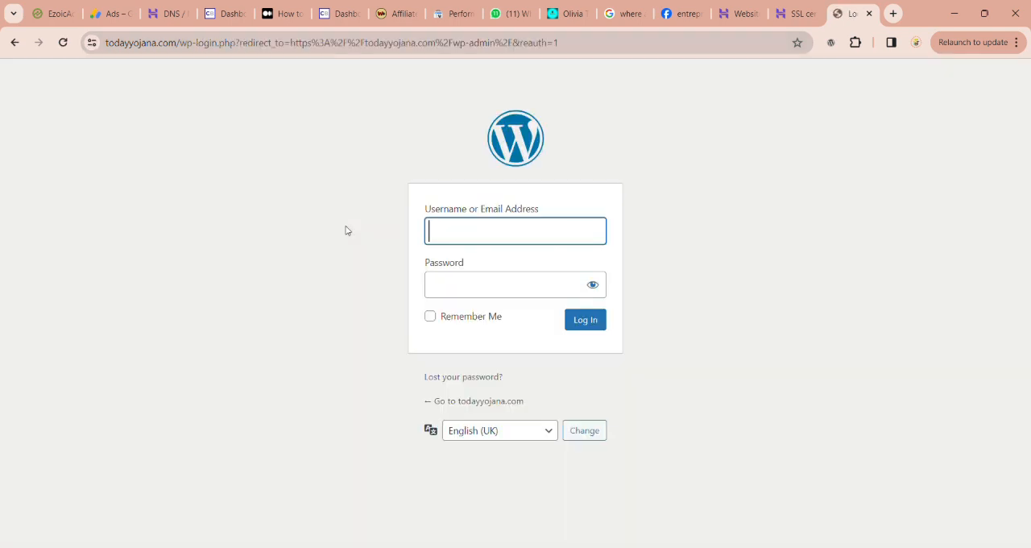
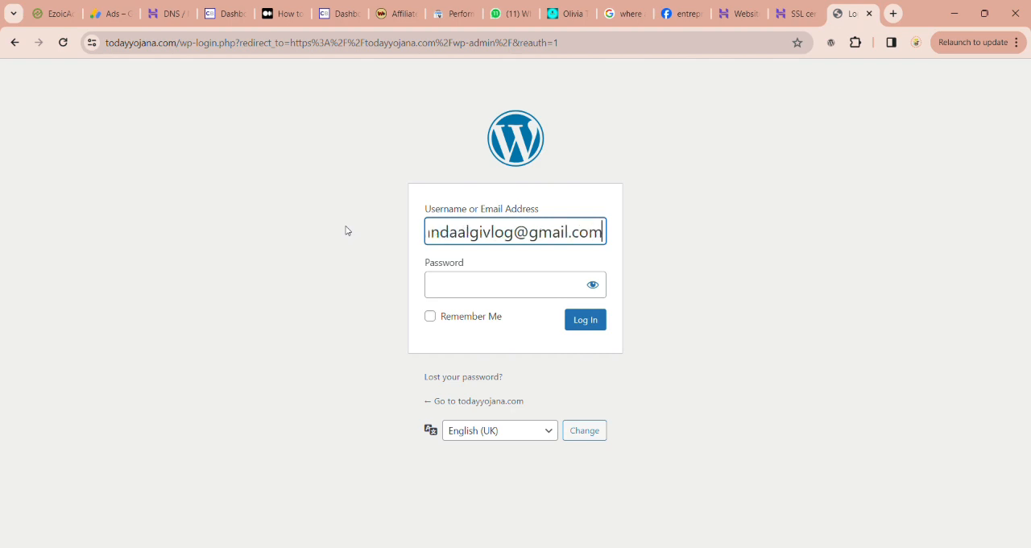
Step: Log in to the WordPress admin with the account e-mail and the account password
click(516, 293)
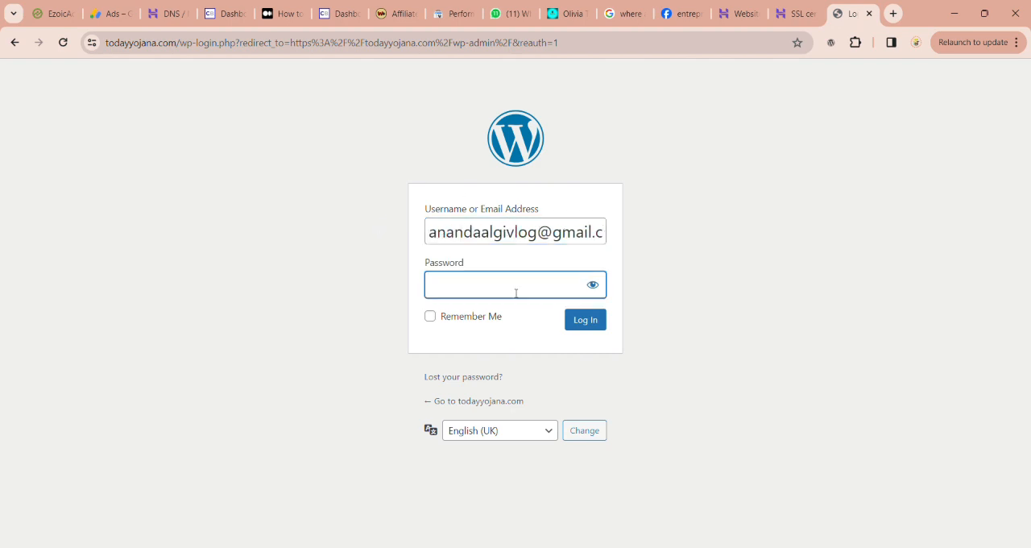
text(•••••••••)
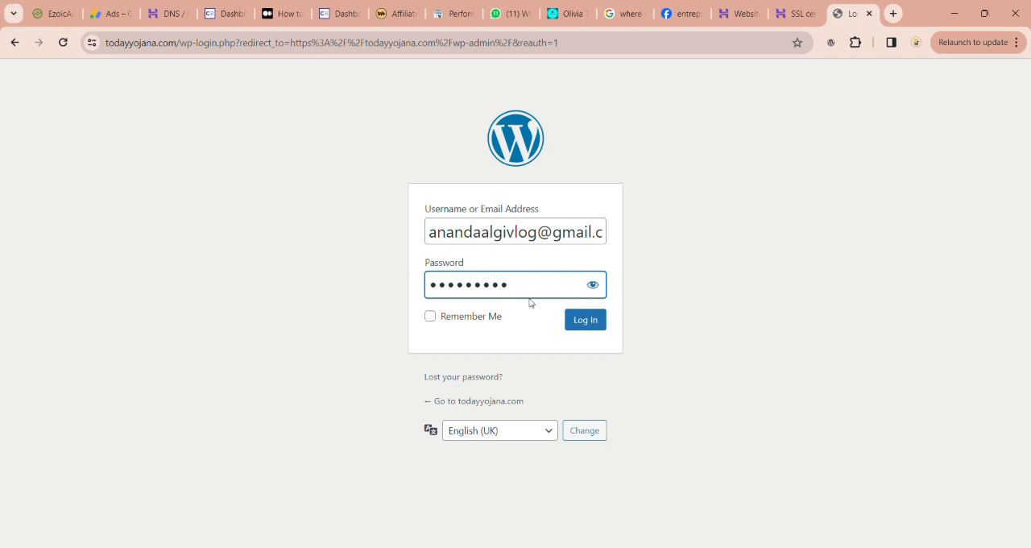
click(588, 319)
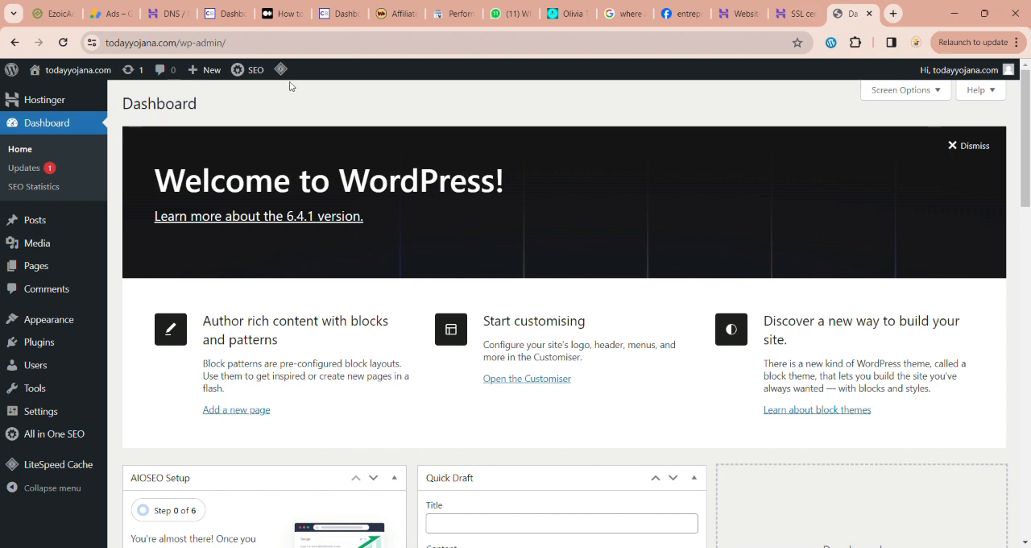
Step: View the live todayyojana.com site from the admin, then return to the WordPress dashboard
mouse_move(77, 70)
click(72, 95)
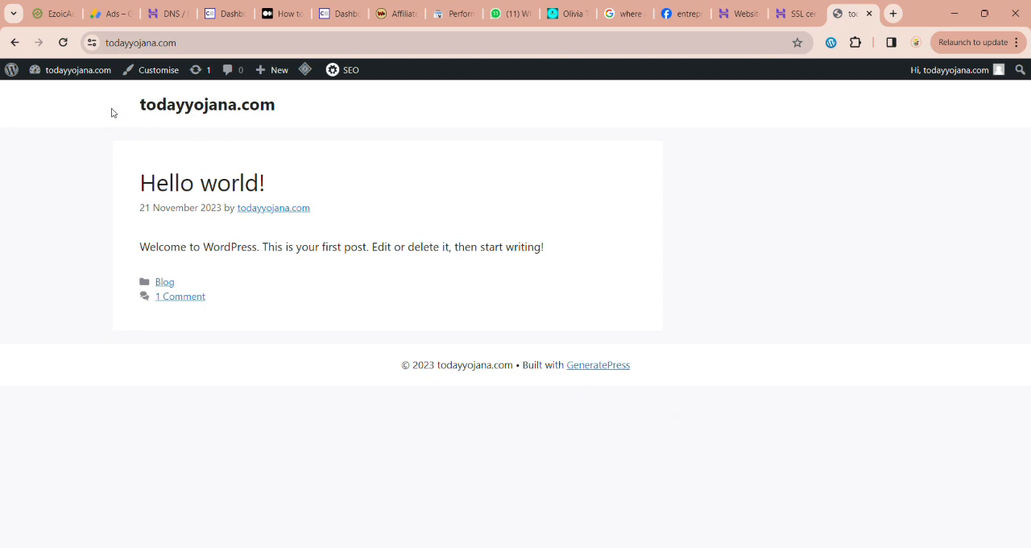
mouse_move(71, 76)
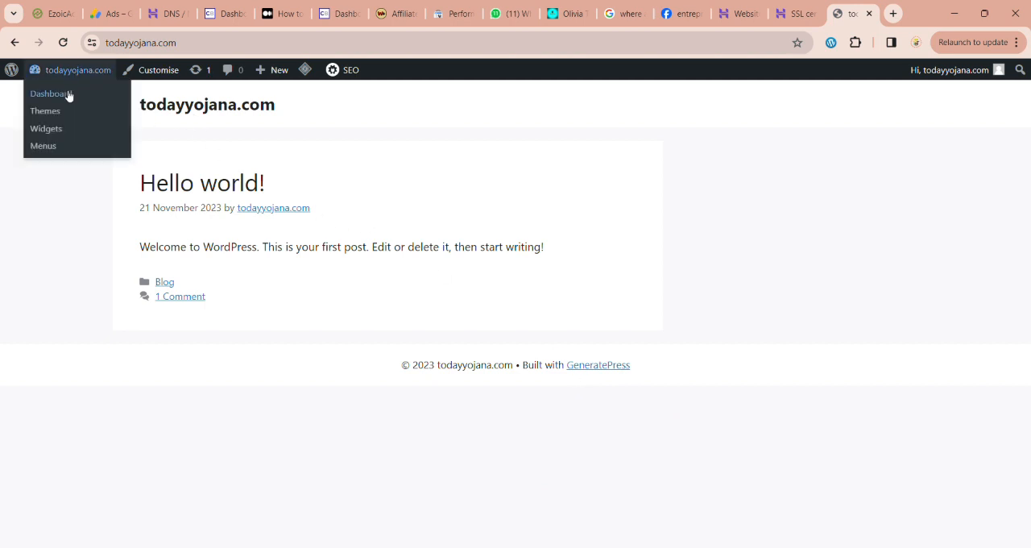
click(65, 95)
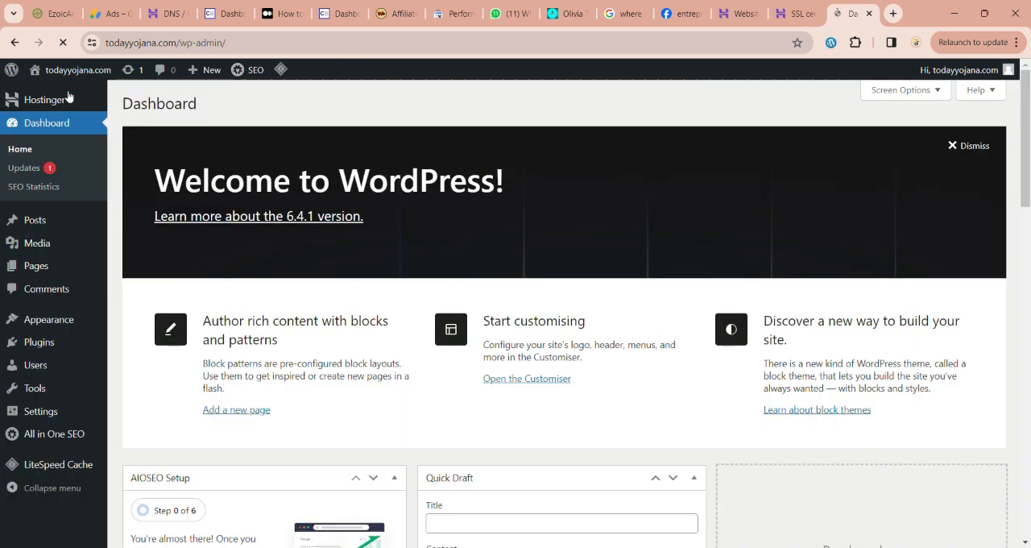
Step: Search for "elementor" among the new plugins and install Elementor Website Builder
mouse_move(39, 341)
click(145, 363)
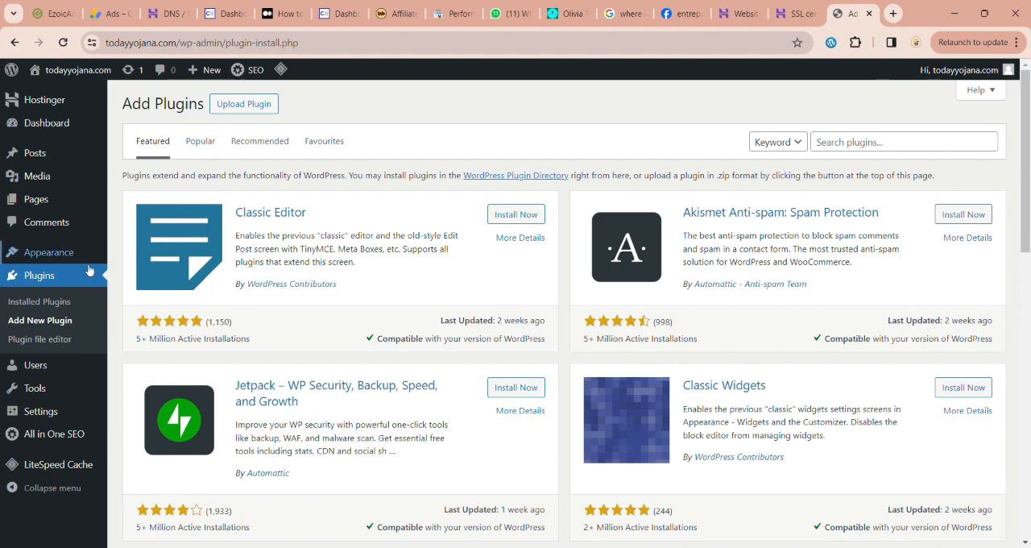
click(53, 303)
click(50, 323)
click(868, 142)
text(ele)
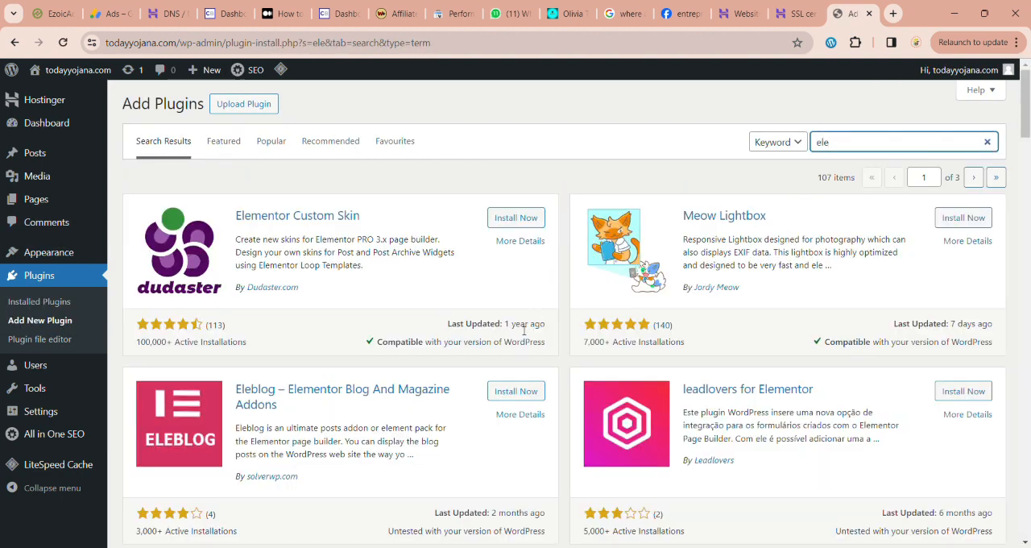
text(mentor)
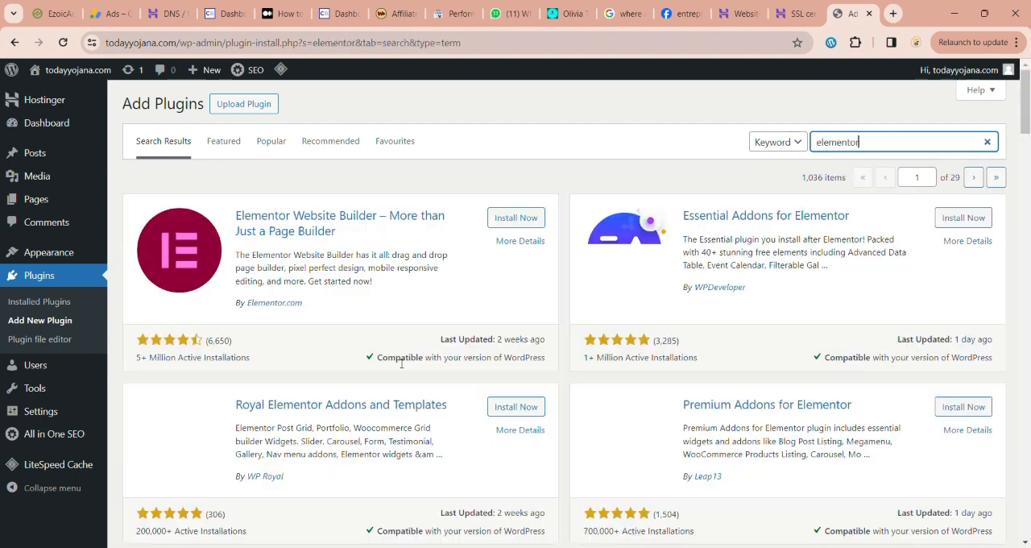
click(509, 219)
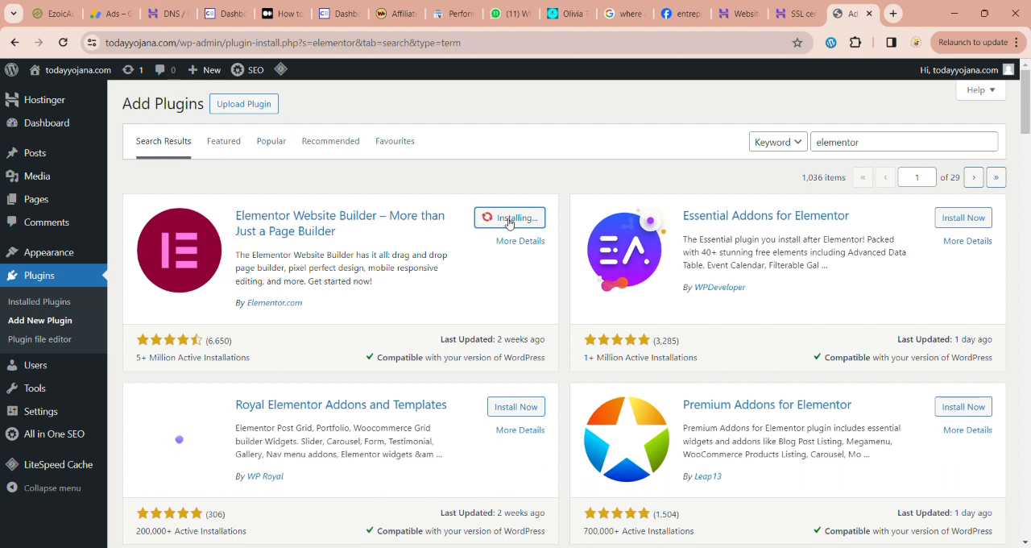
Step: Search for "perfecty push" among the new plugins, then install and activate Perfecty Push Notifications
double_click(930, 151)
text(pr)
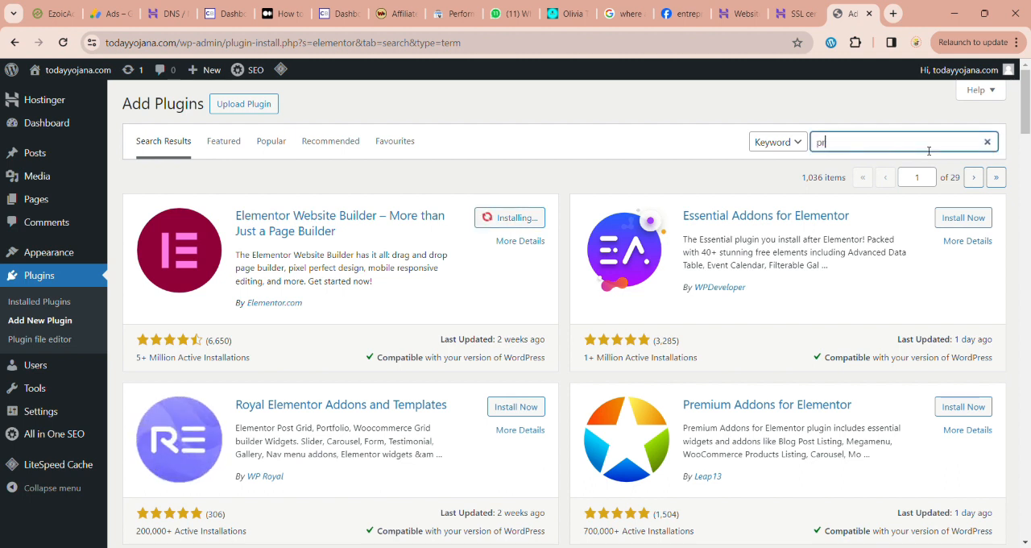
text(rfecty)
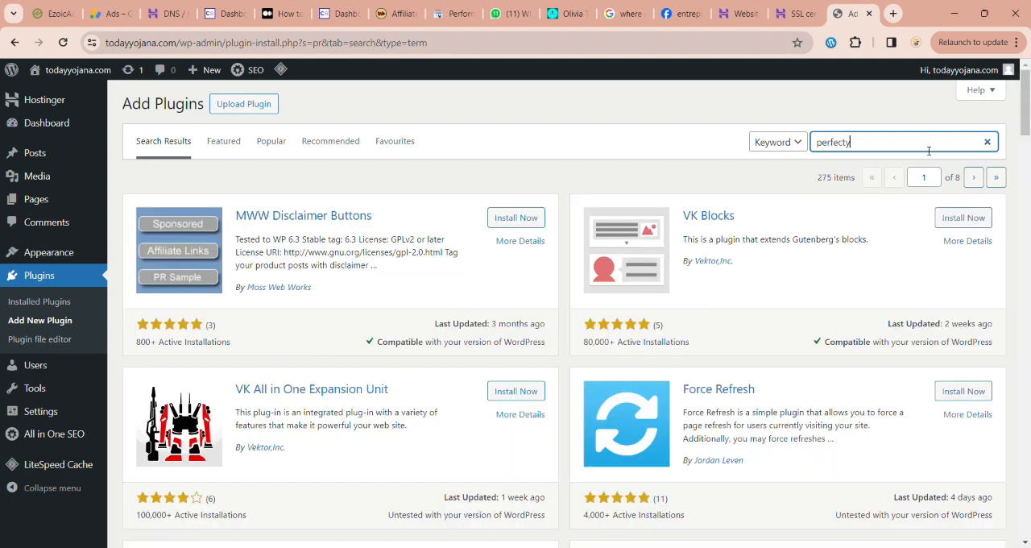
text( push)
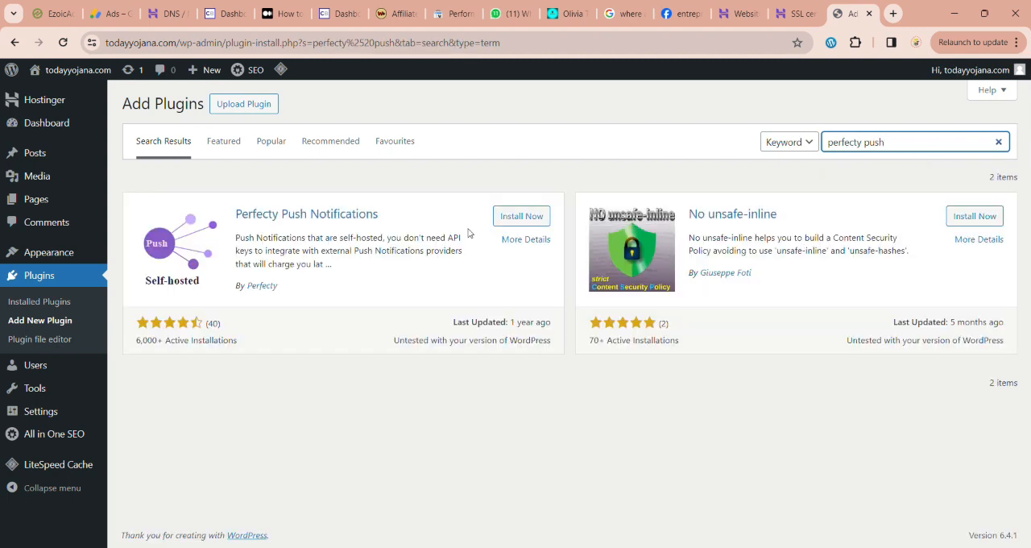
click(522, 216)
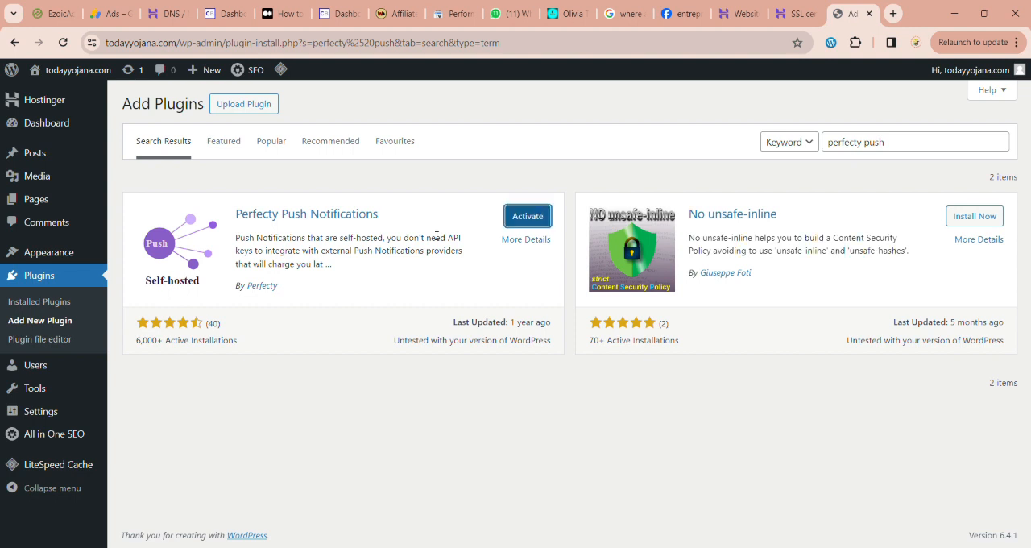
click(531, 223)
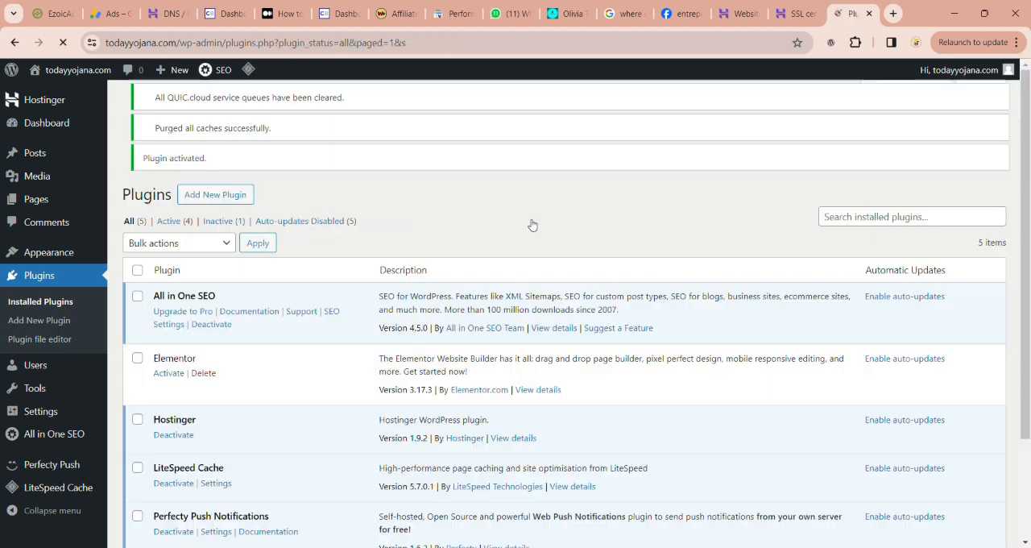
Step: Activate the installed Elementor plugin and skip the account, Hello theme, site name and site logo steps of its onboarding
scroll(246, 357, down, 2)
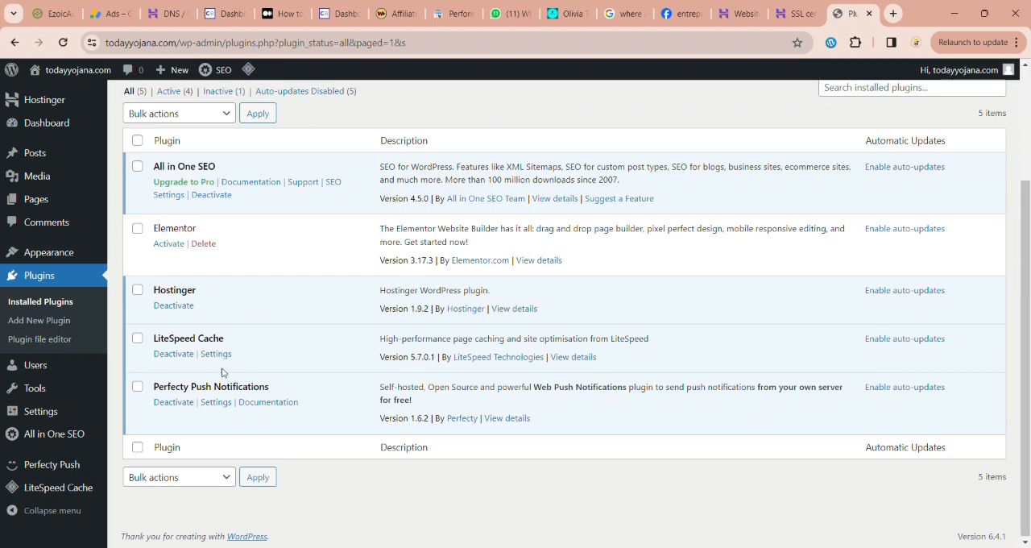
click(167, 245)
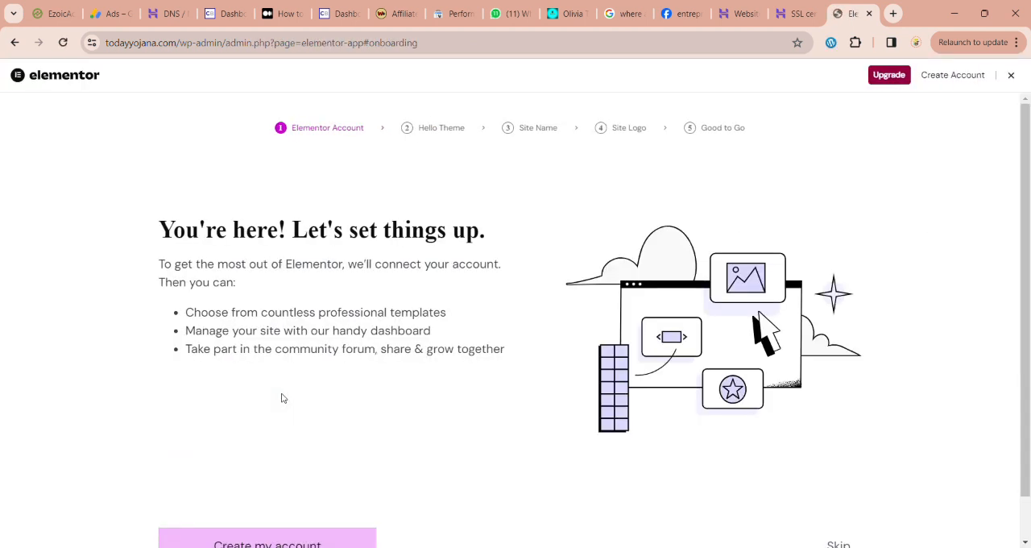
scroll(384, 407, down, 1)
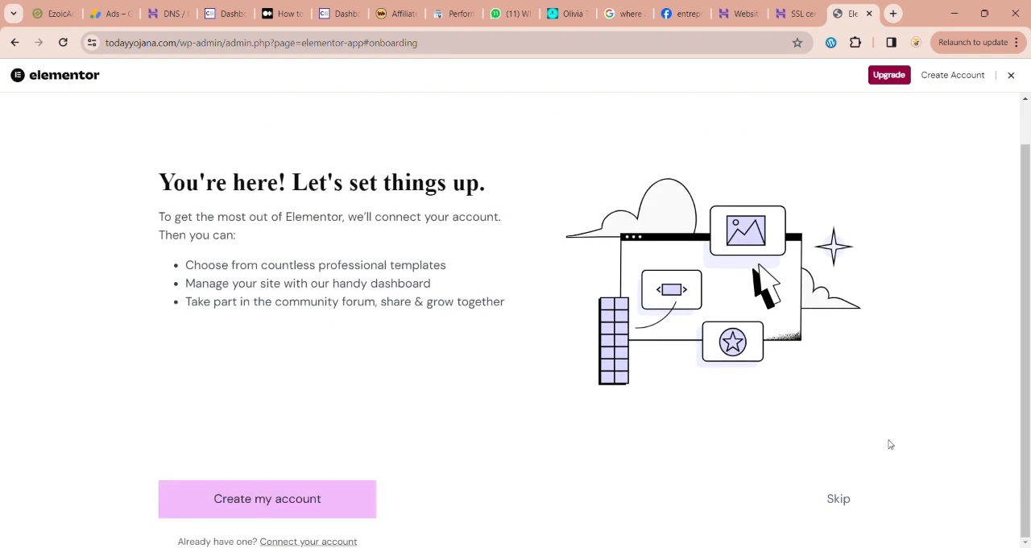
click(842, 502)
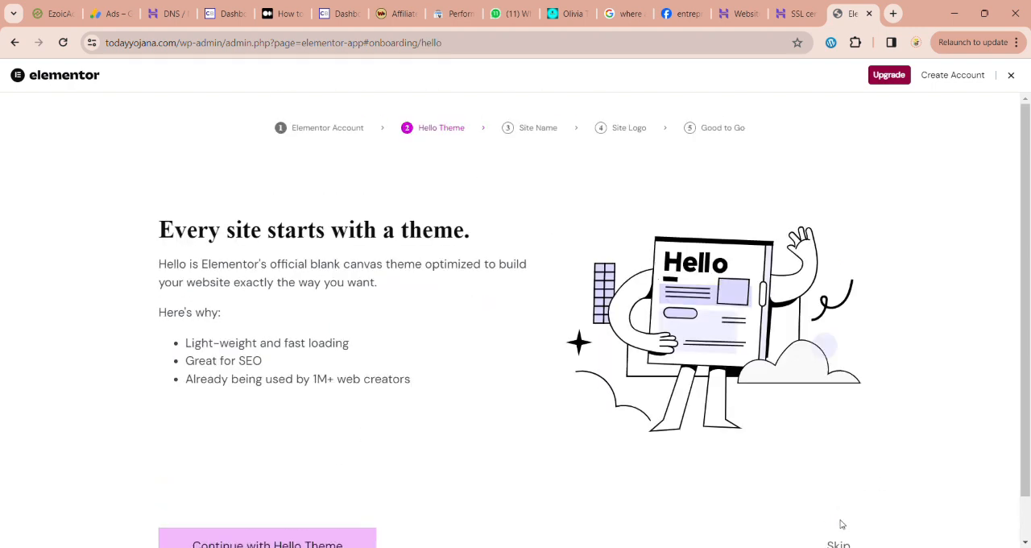
scroll(840, 523, down, 1)
click(840, 504)
scroll(794, 484, down, 1)
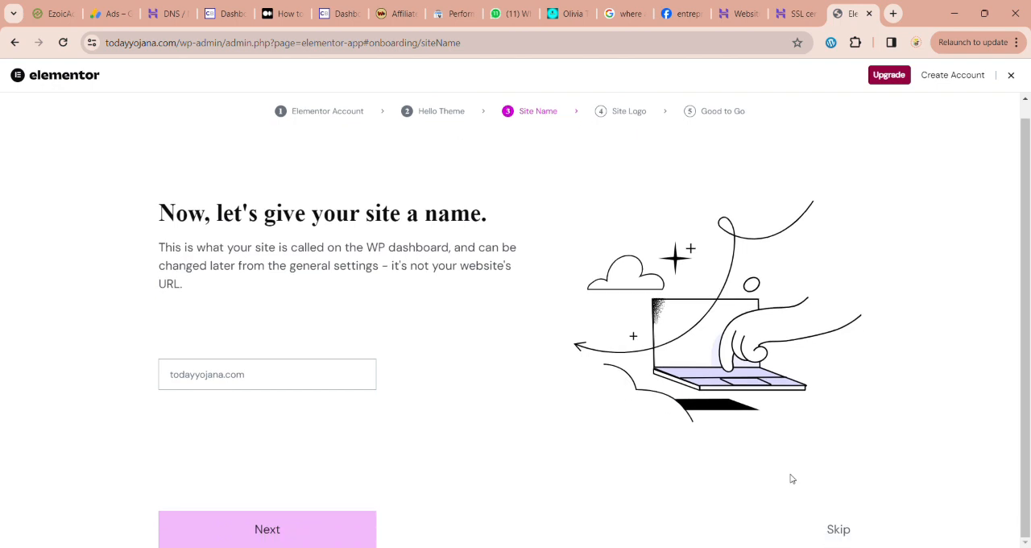
click(838, 530)
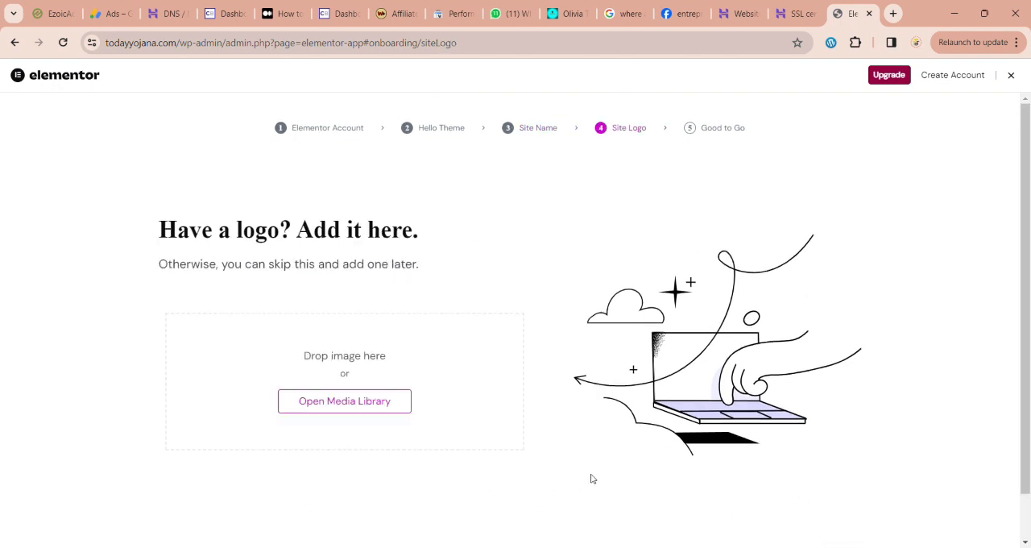
scroll(592, 478, down, 1)
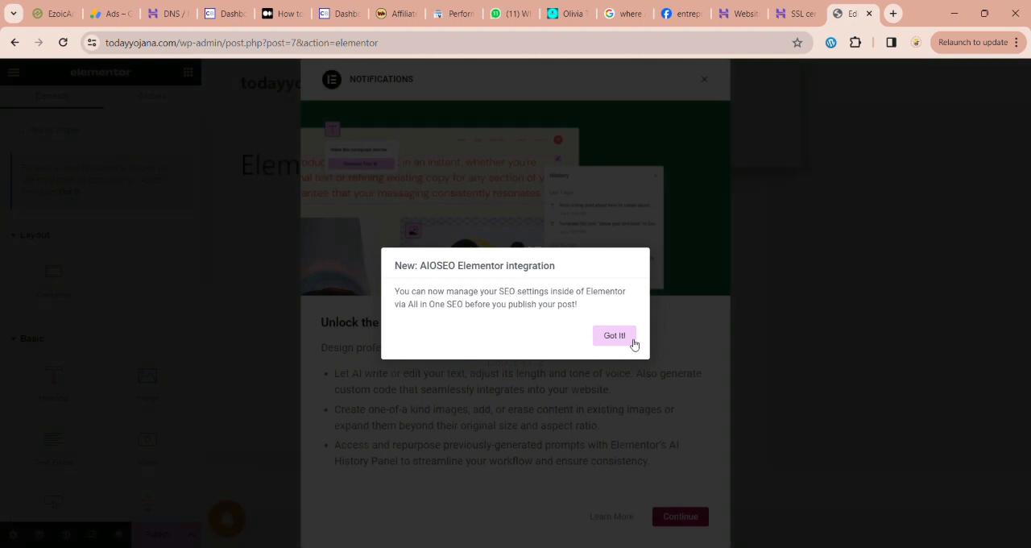
Step: Dismiss the AIOSEO integration notice and the Elementor AI notification, and decline the site's push notification prompt
click(612, 340)
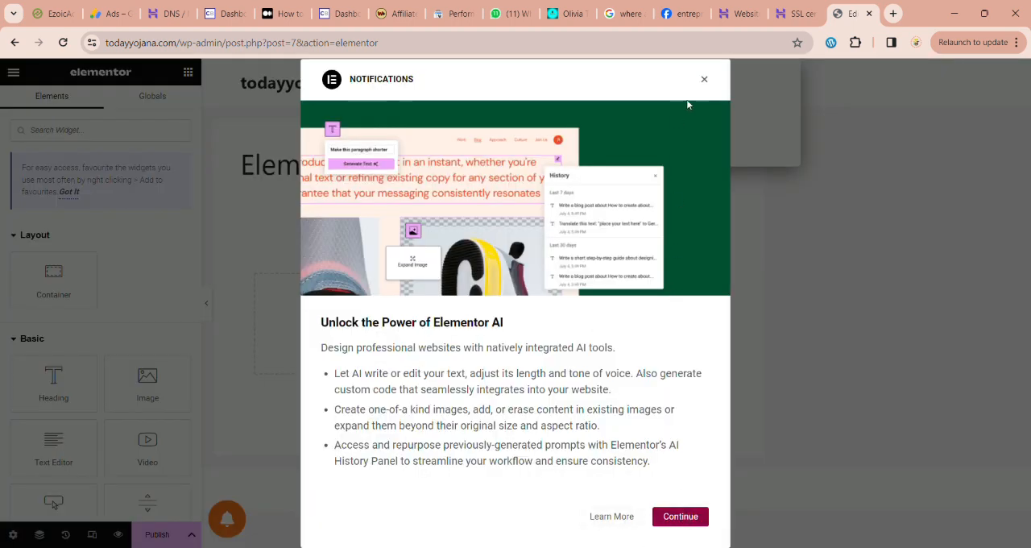
click(706, 82)
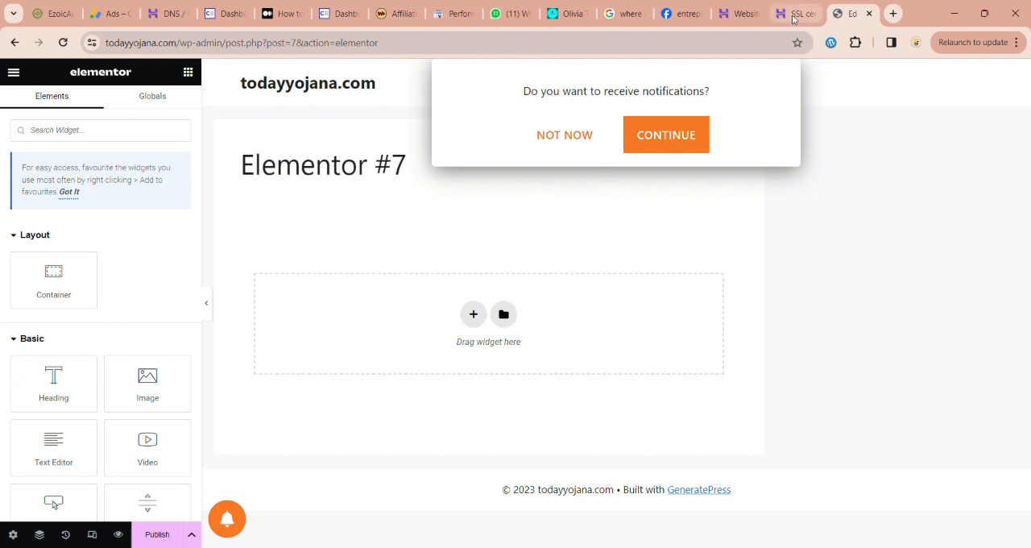
click(572, 143)
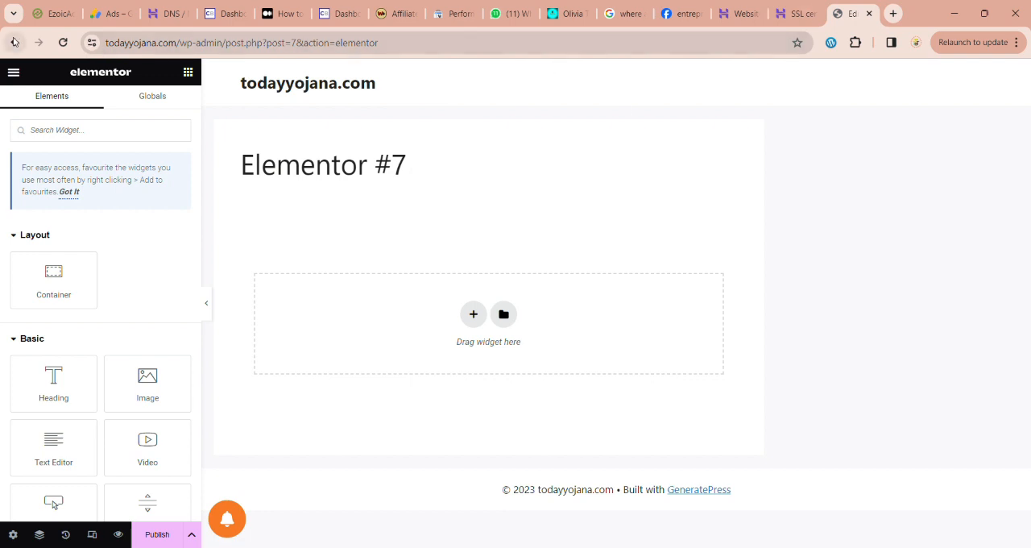
Step: Leave the Elementor editor by viewing the new page on the site, then return to the WordPress dashboard
click(13, 71)
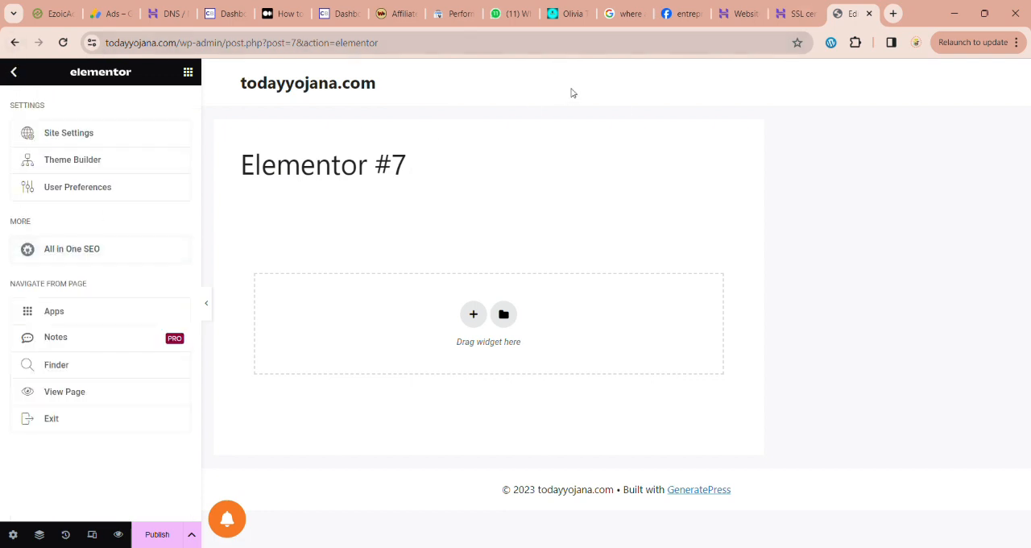
click(108, 397)
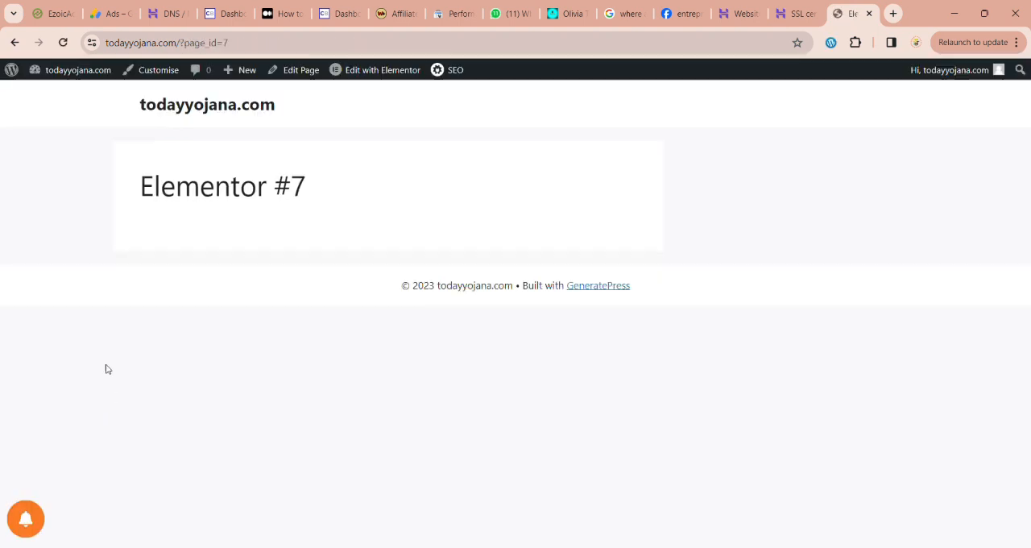
click(53, 94)
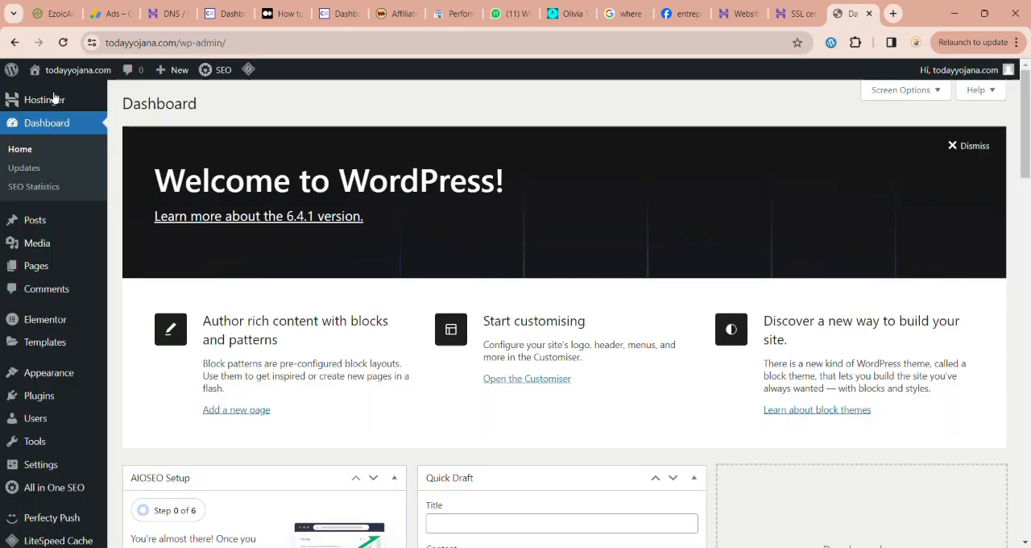
Step: Open the Perfecty Push settings and look through the public widget, Javascript SDK and notification options
mouse_move(47, 244)
scroll(46, 244, down, 4)
scroll(47, 246, up, 4)
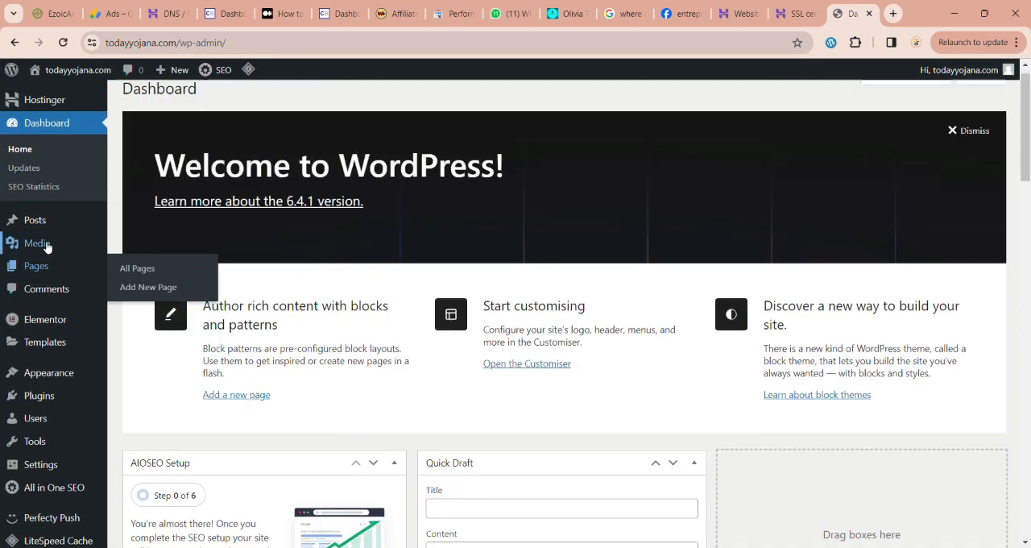
scroll(46, 443, down, 2)
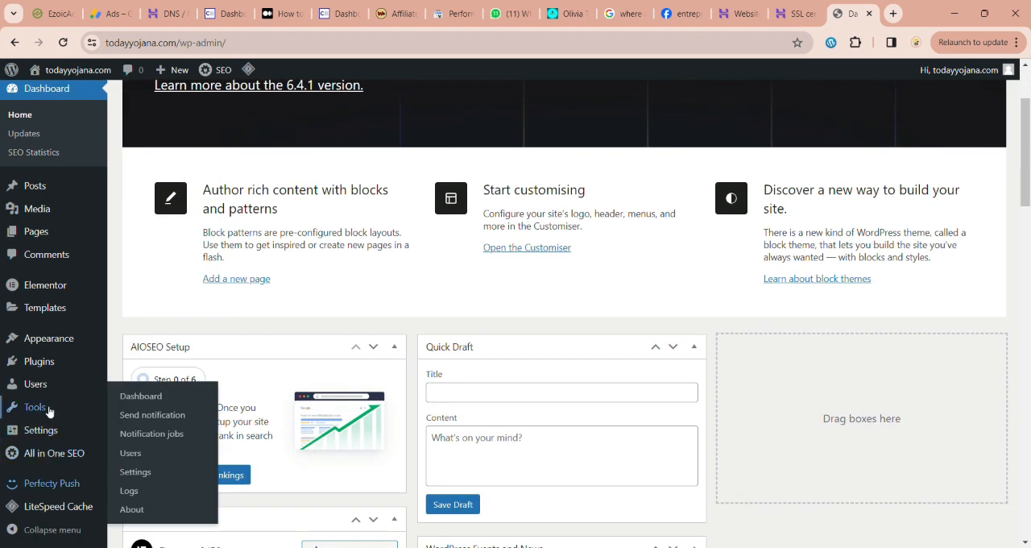
mouse_move(50, 484)
click(169, 471)
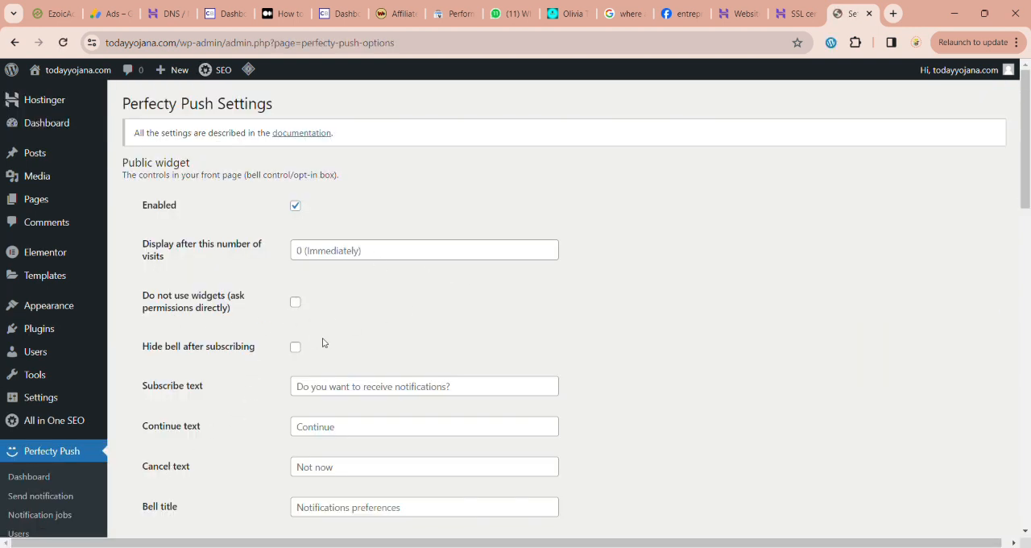
scroll(304, 362, down, 1)
scroll(314, 322, down, 1)
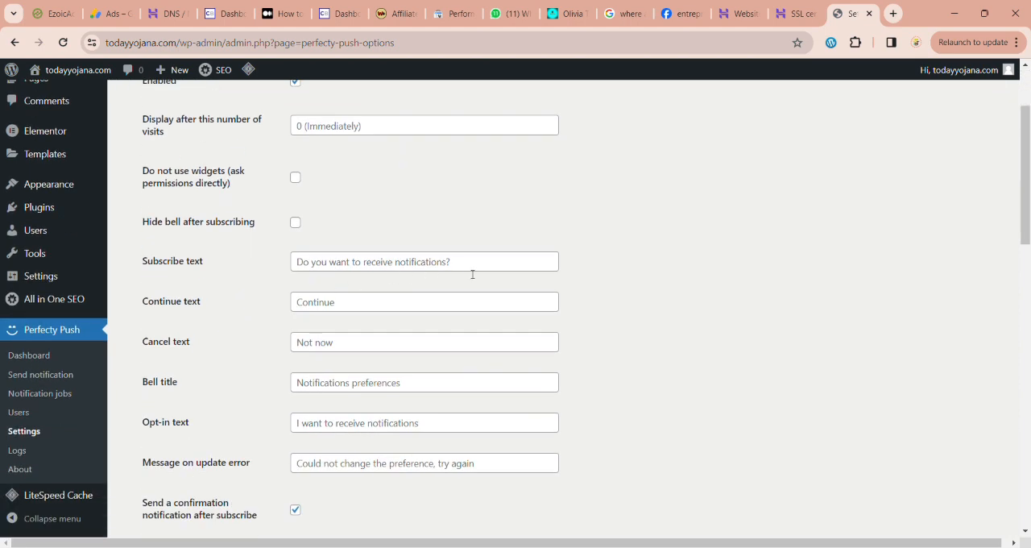
scroll(354, 368, down, 1)
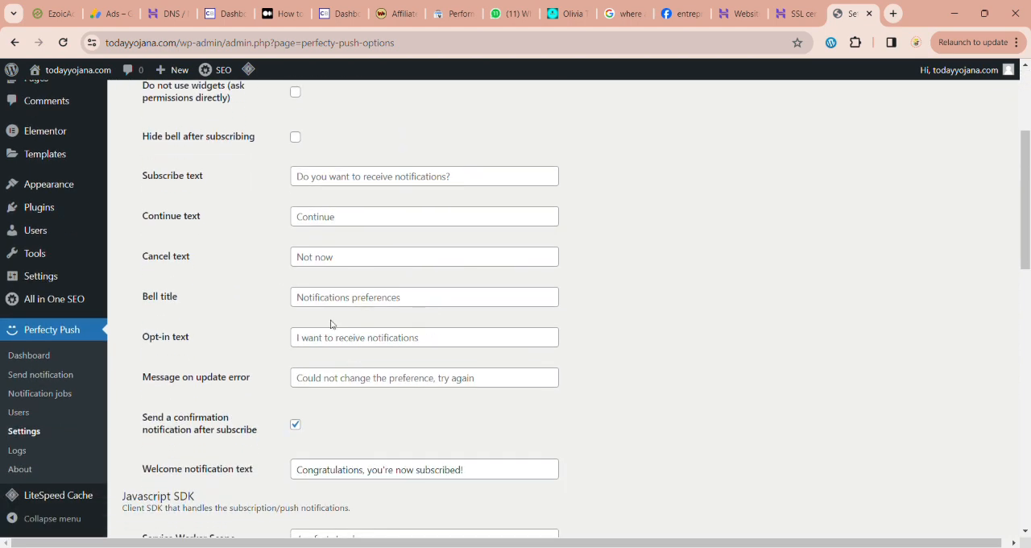
scroll(478, 331, down, 3)
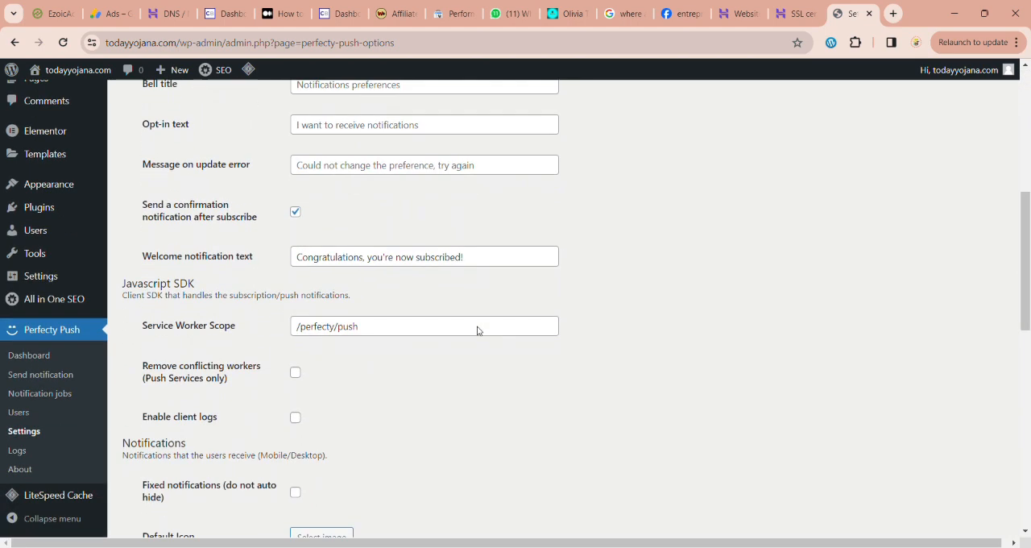
Step: Set the 2Zoz image as the default icon for Perfecty Push notifications
scroll(445, 342, down, 3)
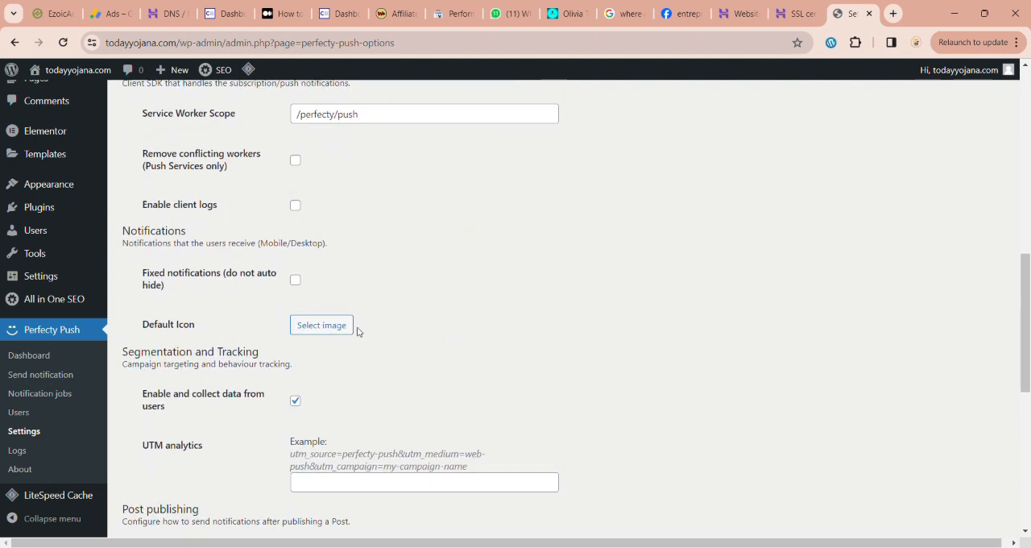
scroll(345, 380, down, 5)
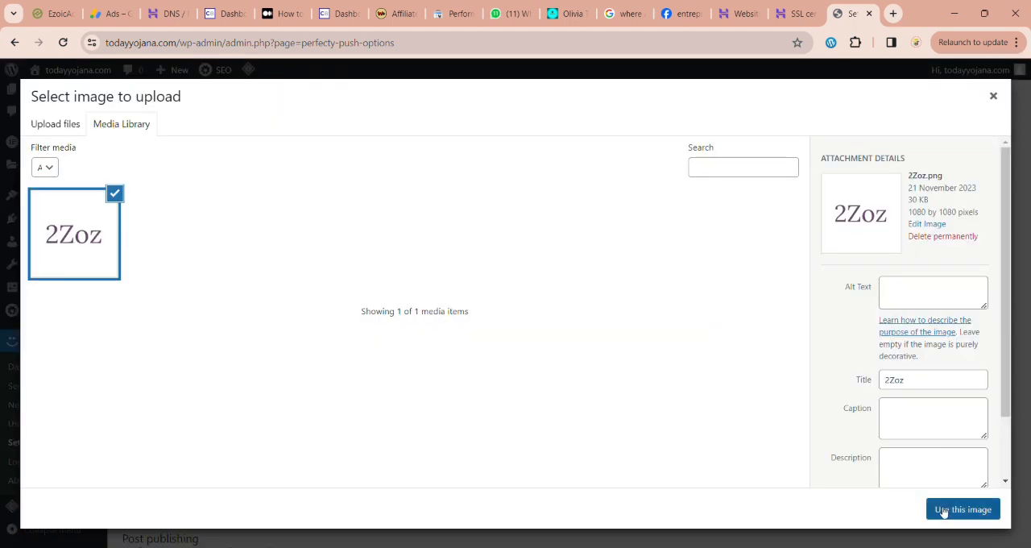
click(945, 511)
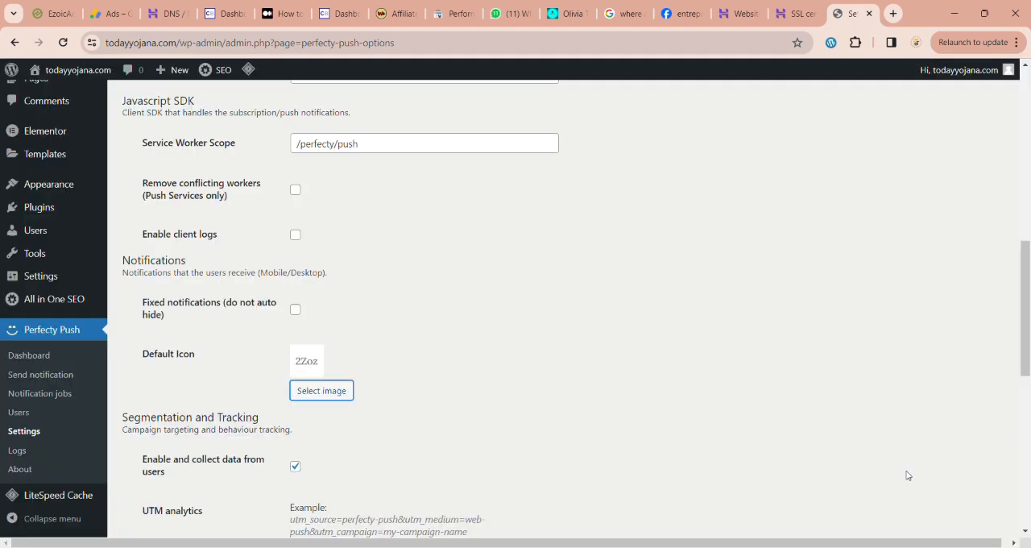
Step: Enable always sending a notification after publishing a post, and save the Perfecty Push settings
scroll(406, 368, down, 4)
scroll(406, 369, down, 2)
scroll(394, 364, up, 1)
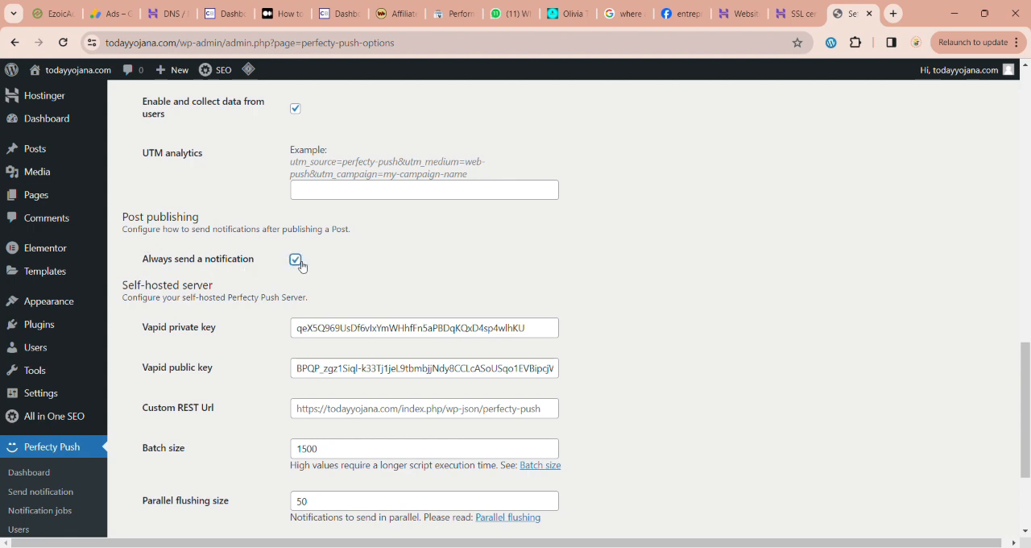
scroll(300, 266, down, 3)
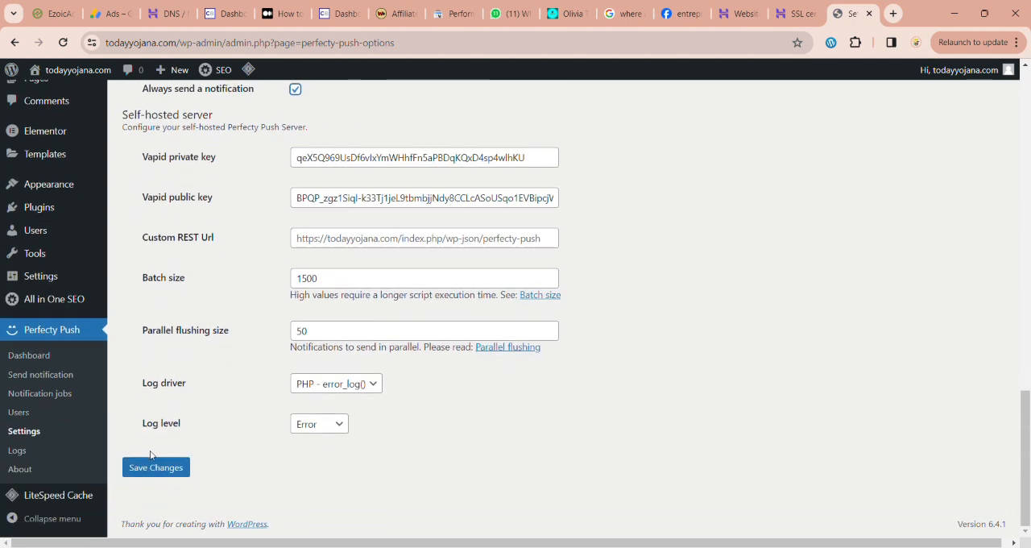
click(156, 467)
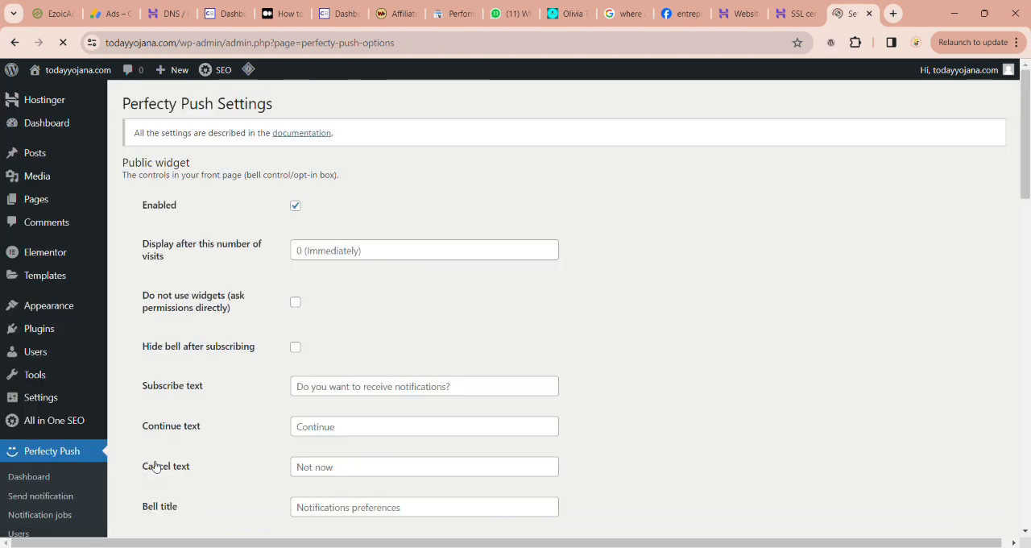
Step: Start adding a new post to the site
mouse_move(50, 153)
click(140, 176)
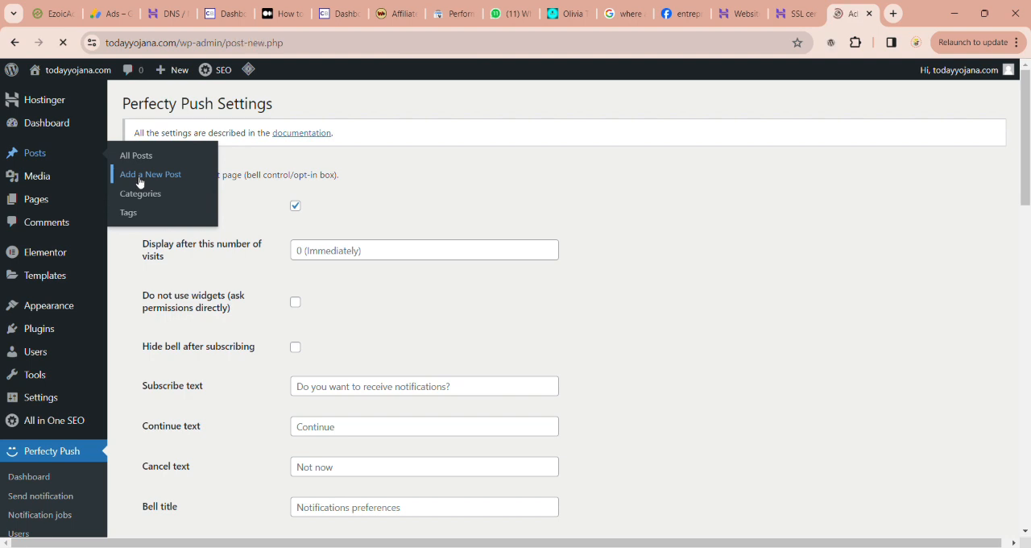
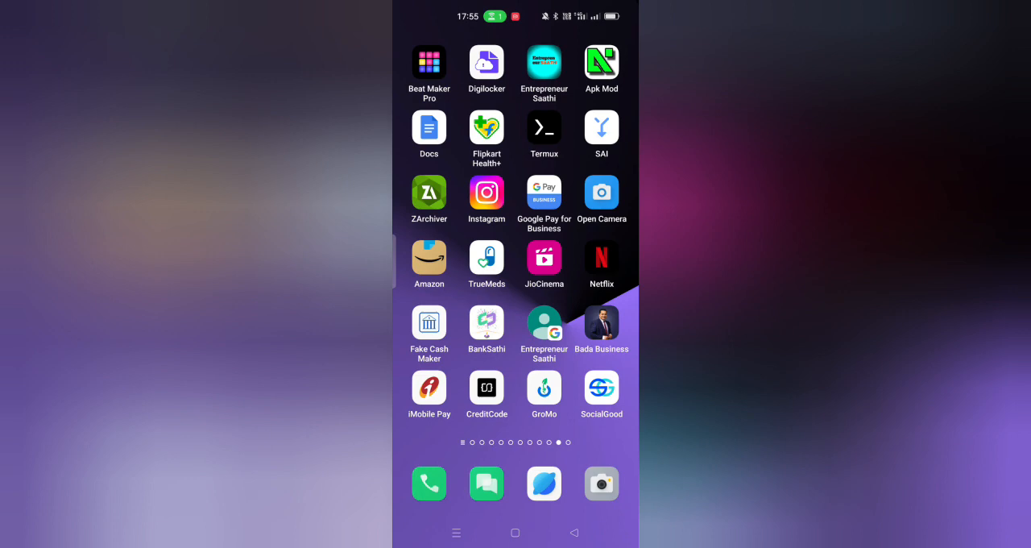
click(486, 192)
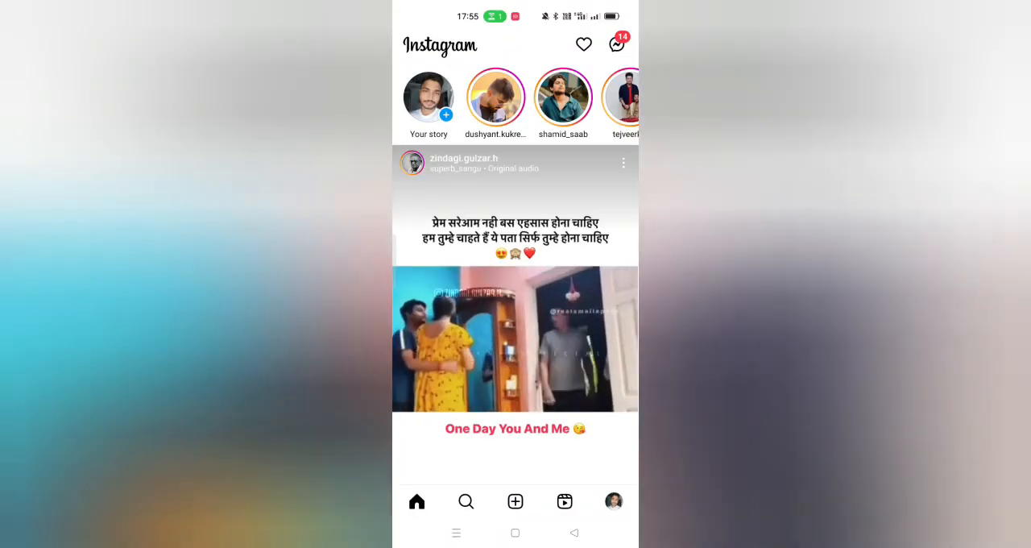
click(466, 502)
click(512, 45)
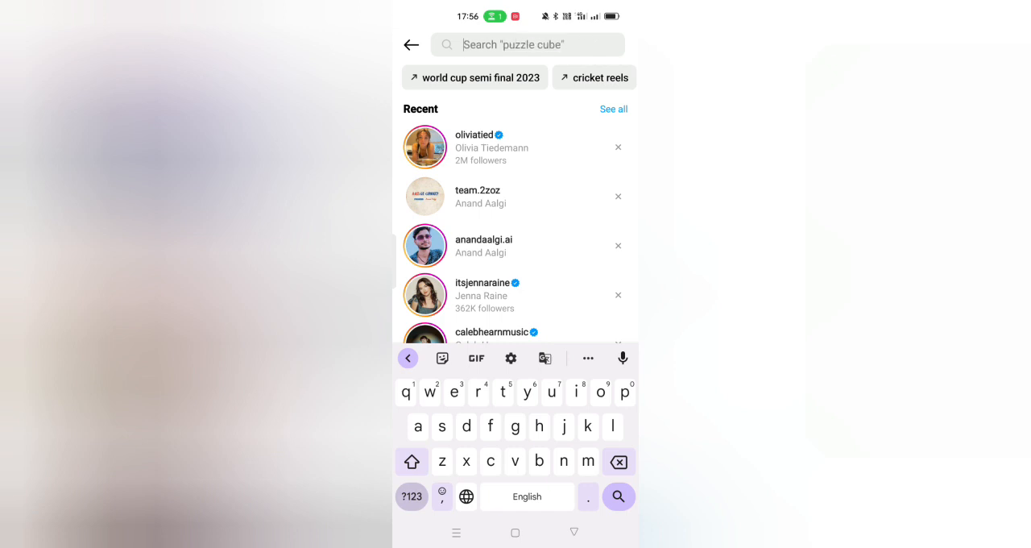
click(473, 129)
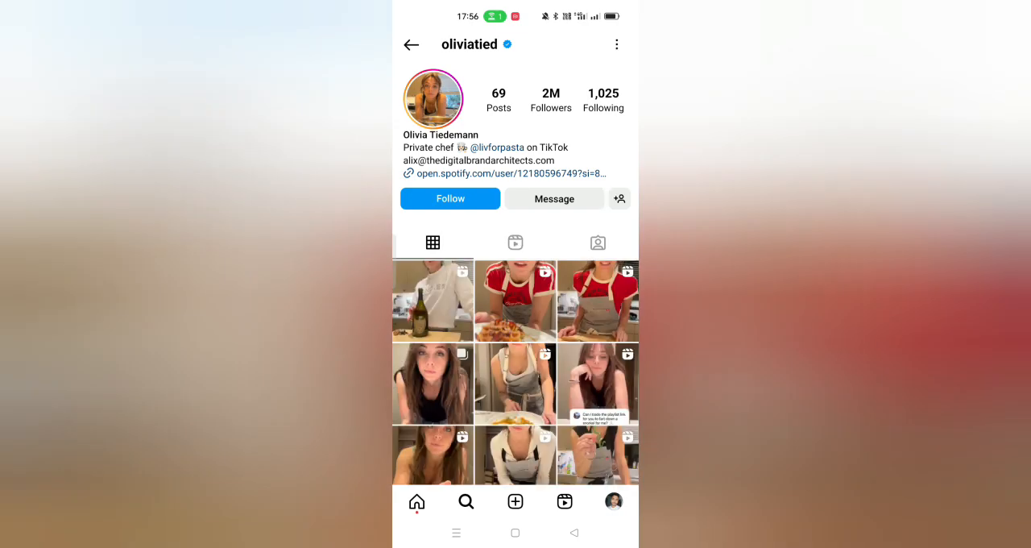
Step: View the account information of the oliviatied profile and return to the profile
click(617, 44)
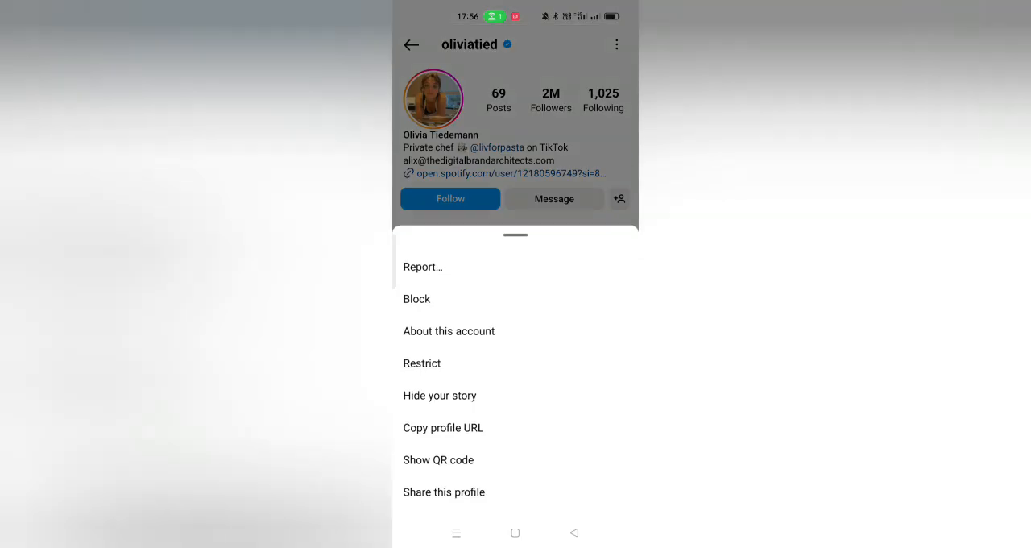
click(451, 330)
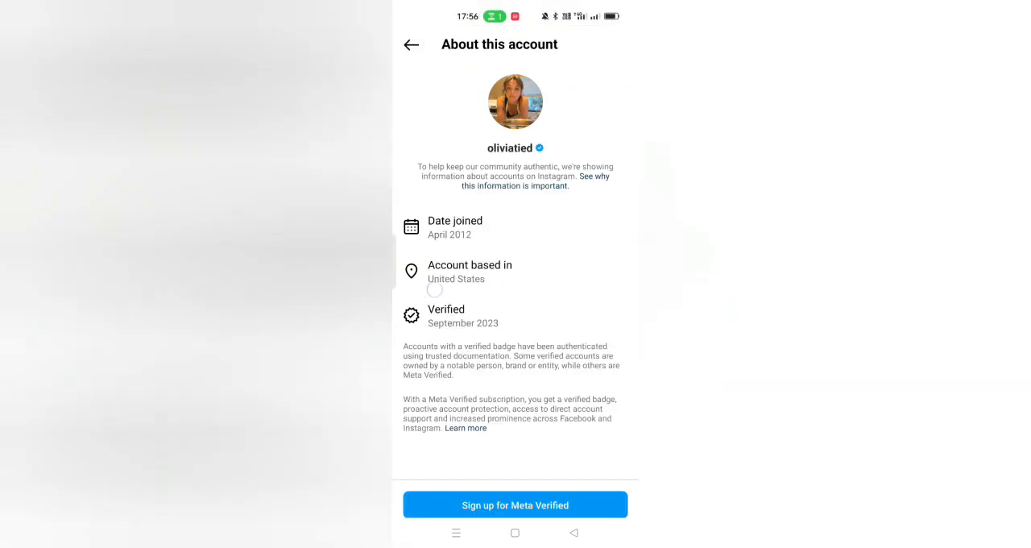
click(574, 532)
Step: Open the oliviatied following list and look through its suggested accounts for other popular creators
click(604, 101)
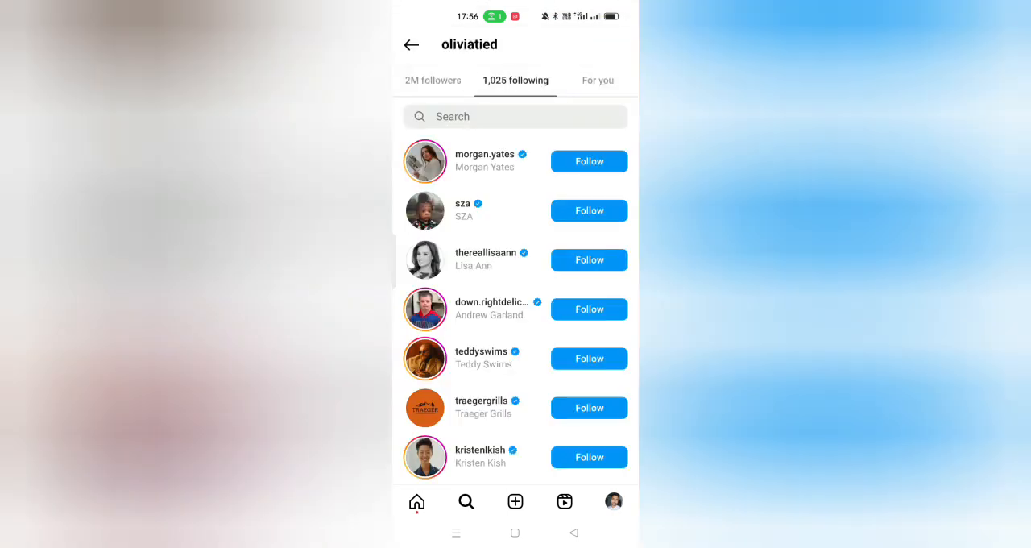
click(597, 80)
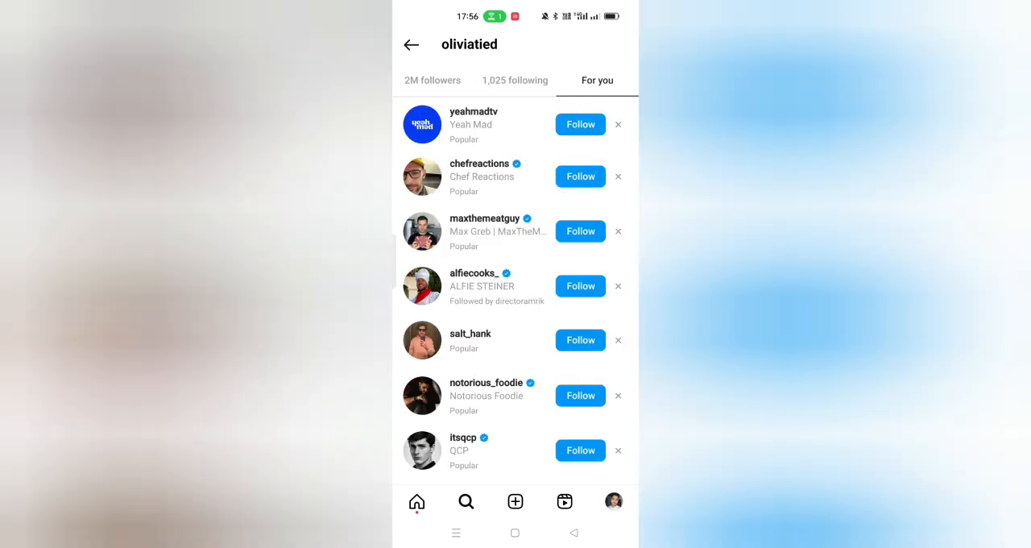
drag(459, 153, 528, 153)
scroll(524, 339, down, 2)
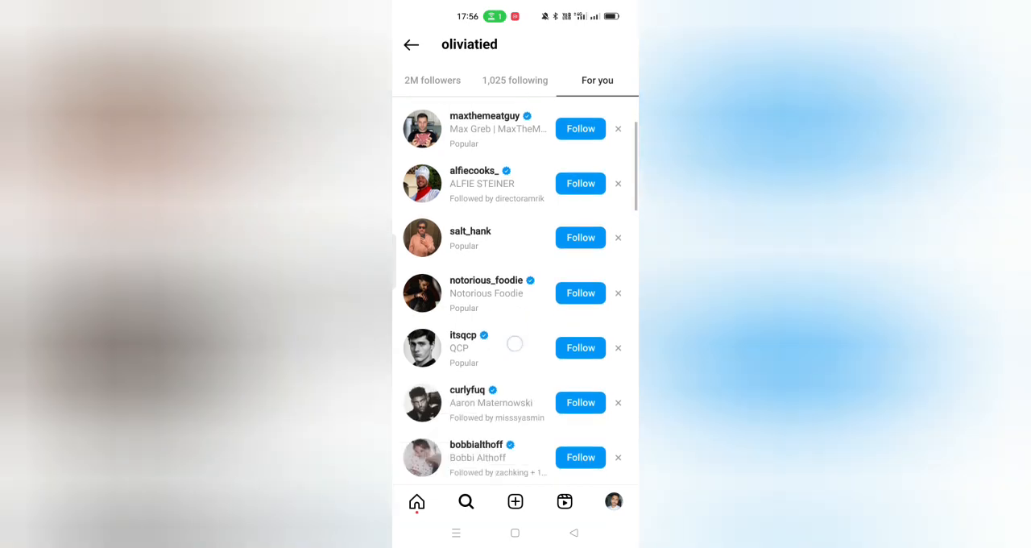
scroll(515, 344, down, 5)
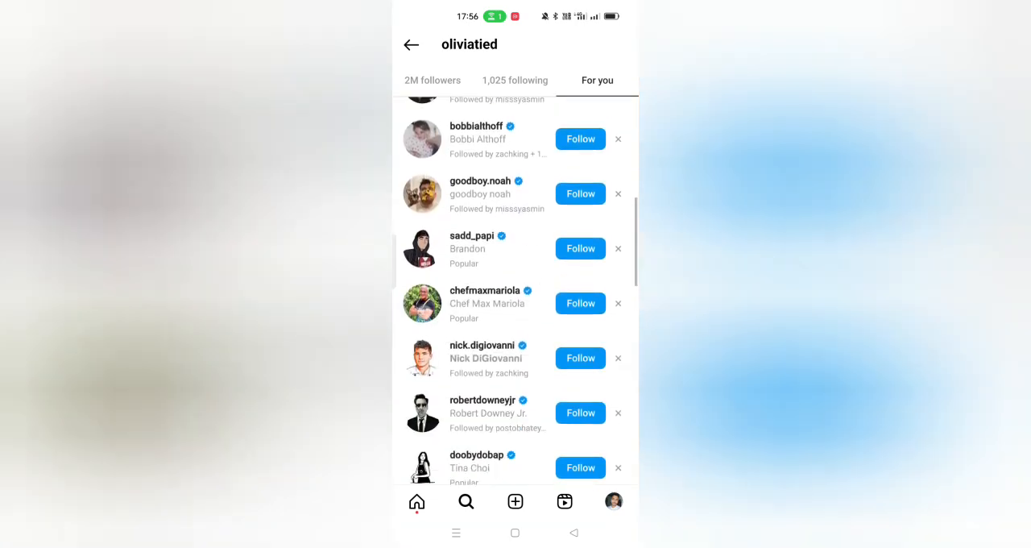
scroll(524, 339, down, 3)
scroll(532, 339, down, 1)
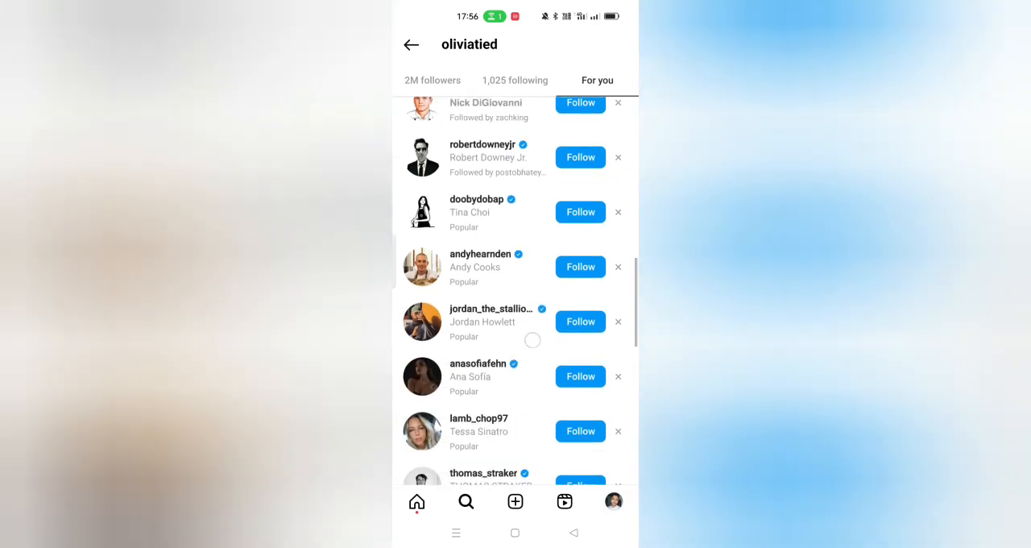
scroll(533, 340, down, 2)
scroll(523, 339, up, 2)
scroll(529, 279, down, 7)
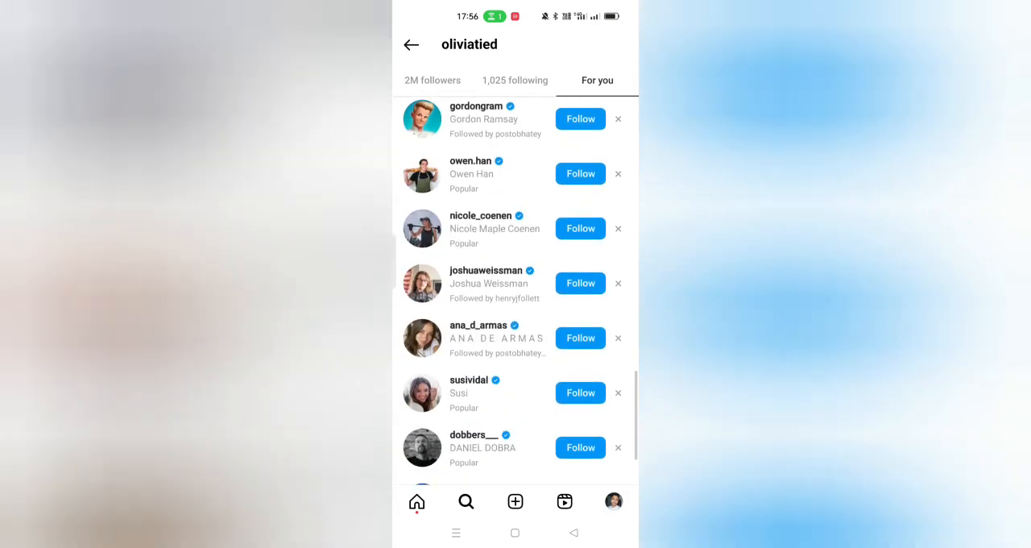
scroll(515, 290, down, 2)
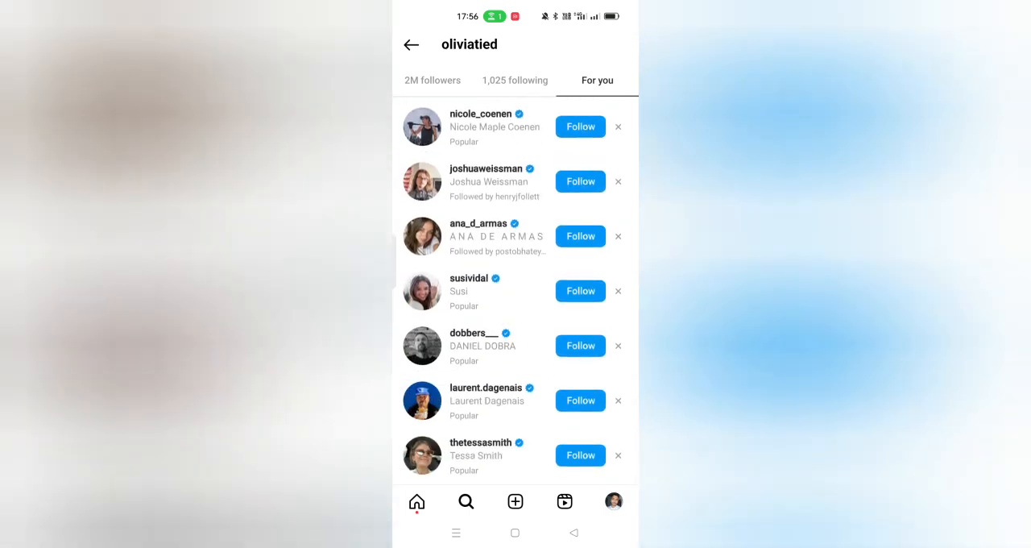
click(476, 445)
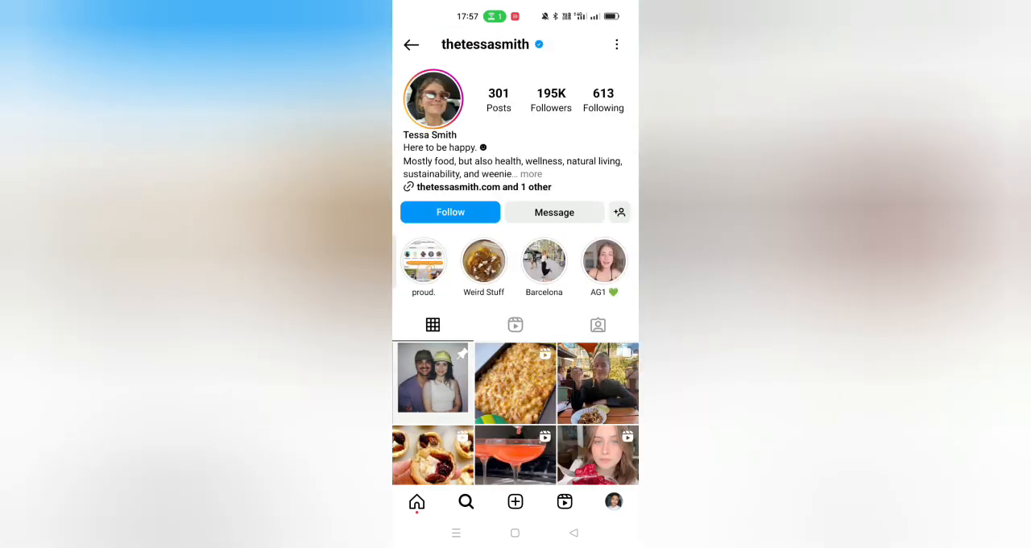
click(606, 104)
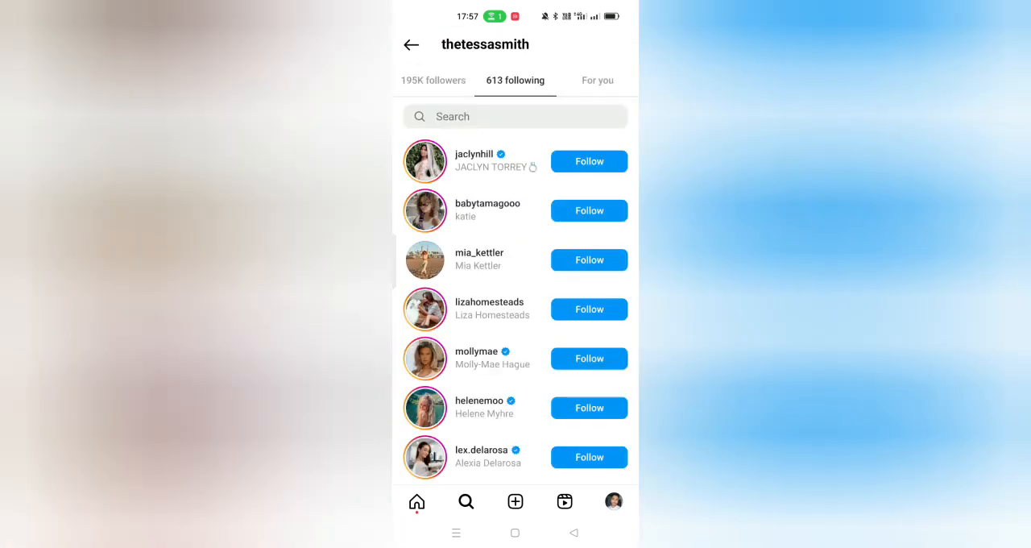
click(597, 80)
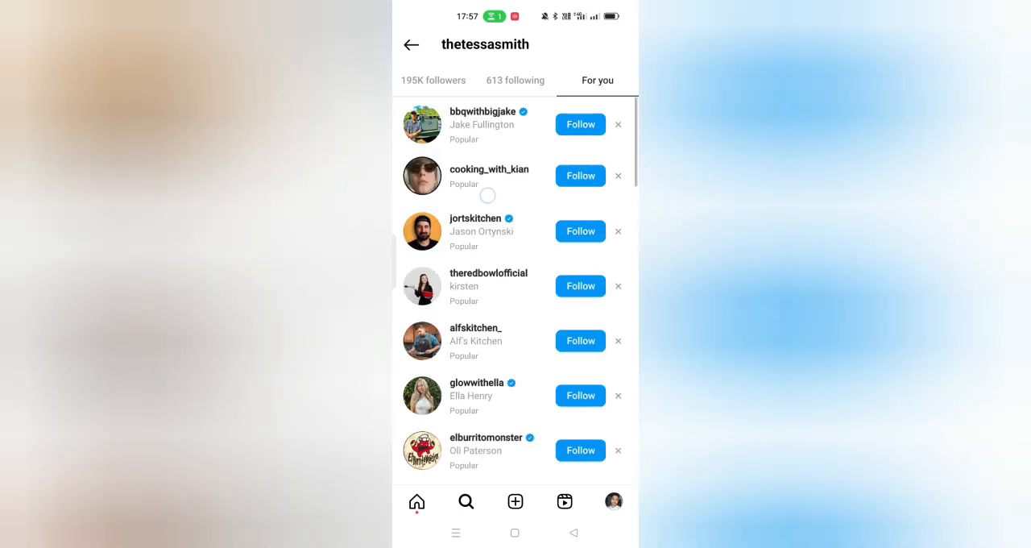
drag(489, 406, 527, 240)
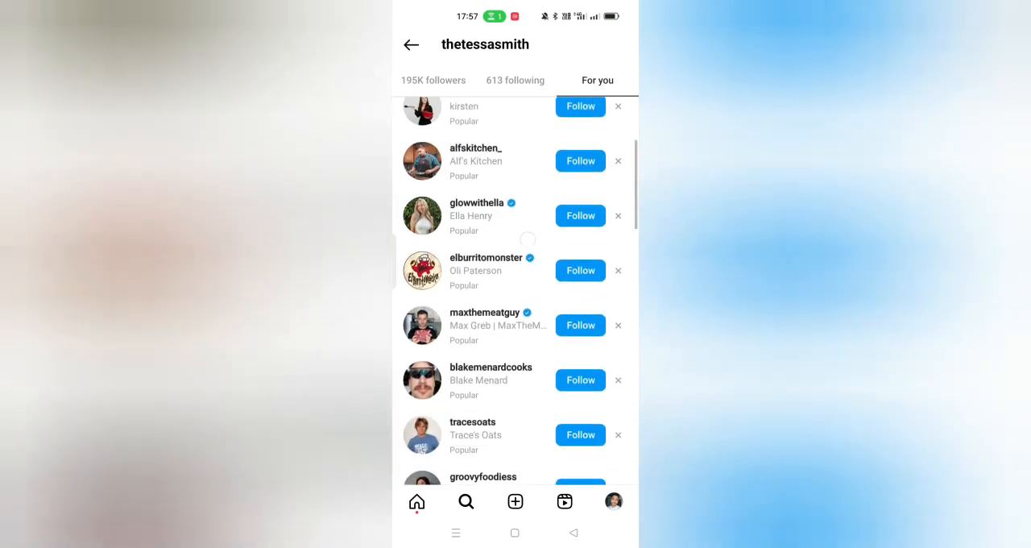
drag(524, 402, 524, 201)
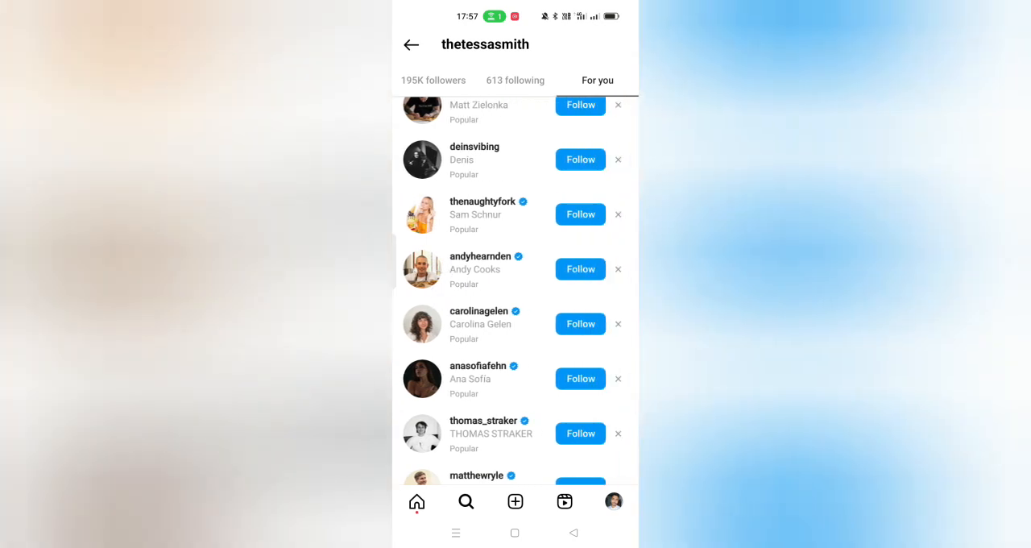
scroll(515, 290, down, 4)
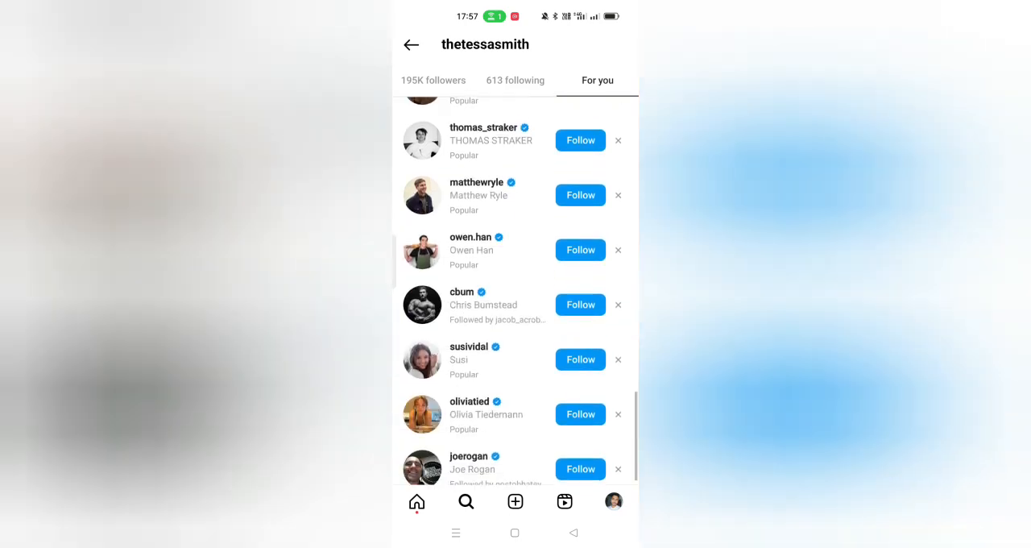
scroll(516, 290, up, 4)
scroll(516, 290, down, 15)
scroll(516, 290, up, 4)
scroll(516, 290, up, 3)
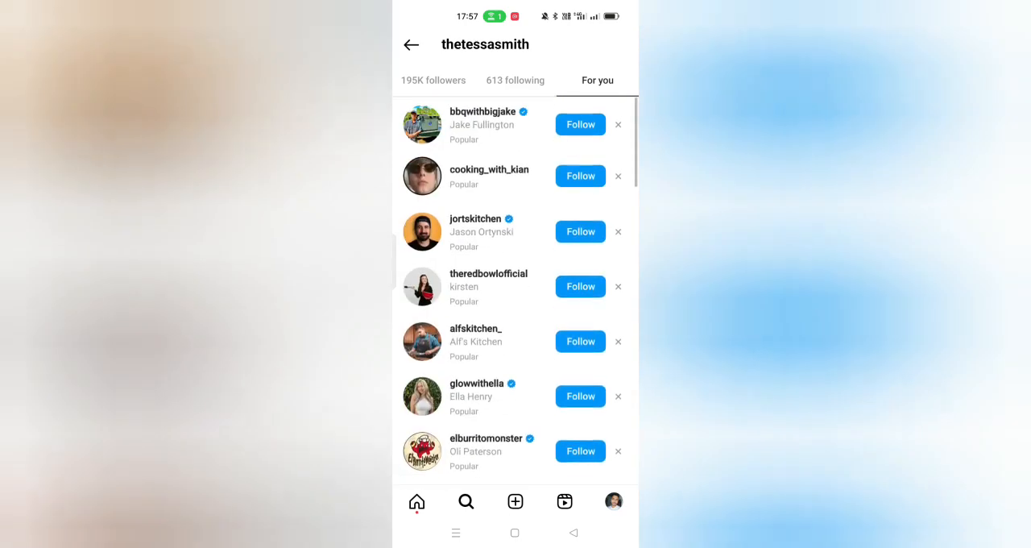
Step: View the cooking_with_kian profile, and return to the suggested accounts to look further down
click(489, 169)
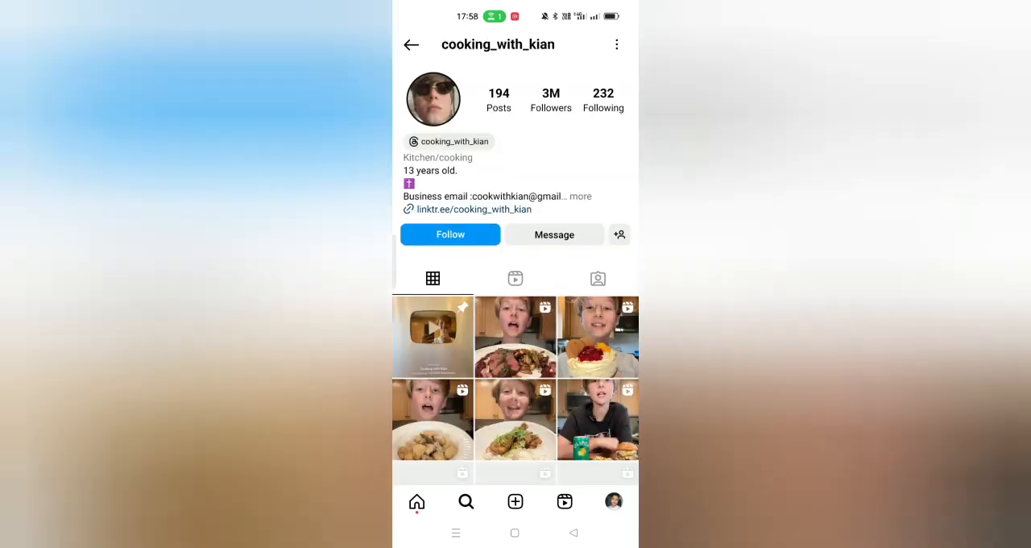
click(572, 532)
scroll(515, 290, down, 1)
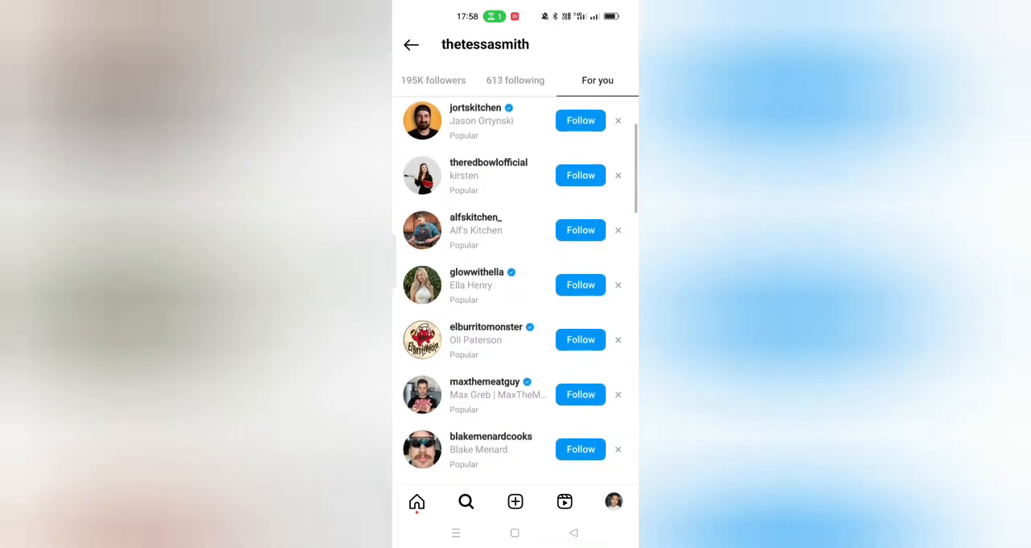
Step: Open the theredbowlofficial profile and look over its bio, story highlights and posts
click(488, 167)
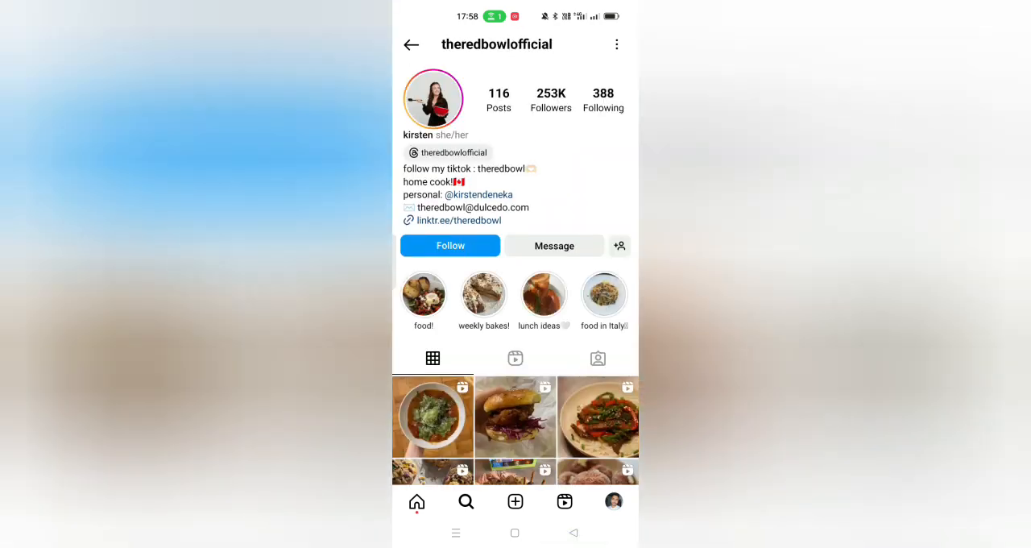
click(456, 533)
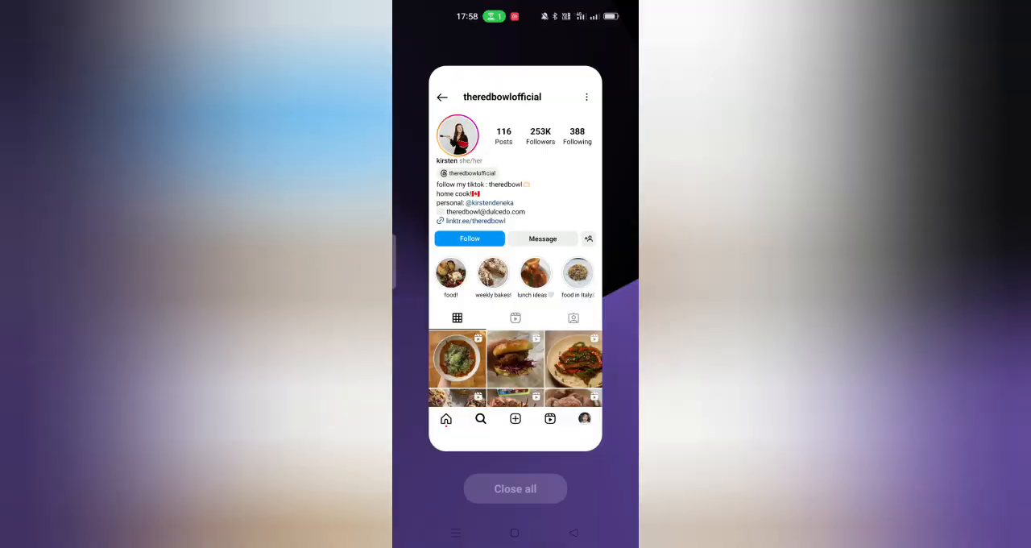
click(516, 266)
scroll(442, 361, down, 4)
scroll(442, 361, down, 10)
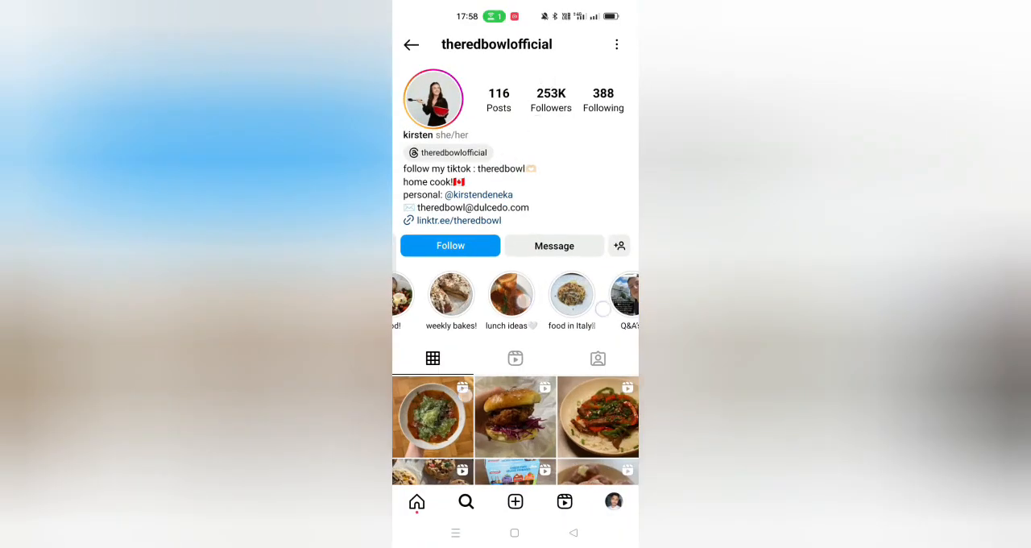
drag(523, 301, 525, 415)
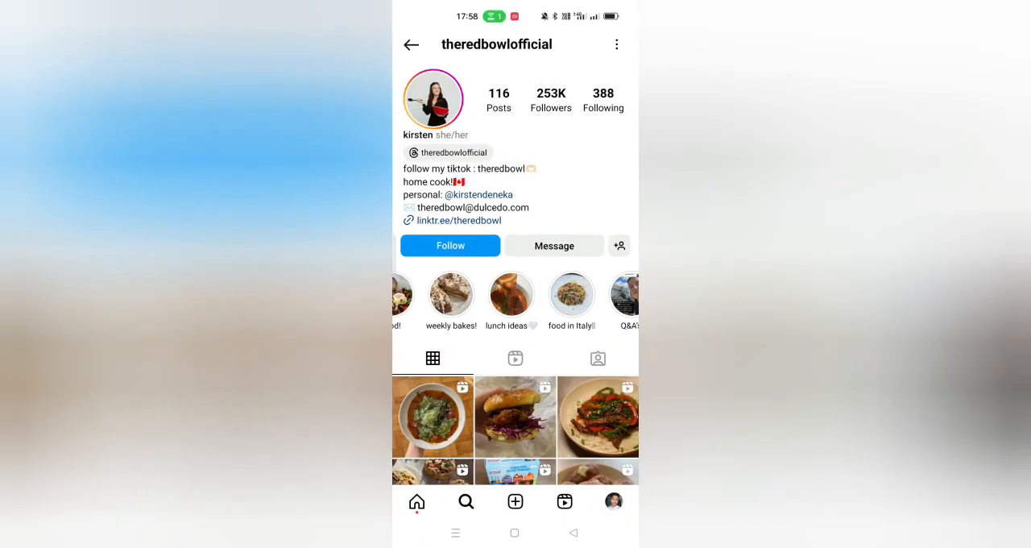
Step: Switch to the Google app and enter "kristen" as the search text
click(520, 536)
mouse_move(616, 394)
mouse_down()
mouse_move(570, 407)
mouse_move(615, 399)
mouse_up()
click(601, 387)
click(447, 174)
click(532, 84)
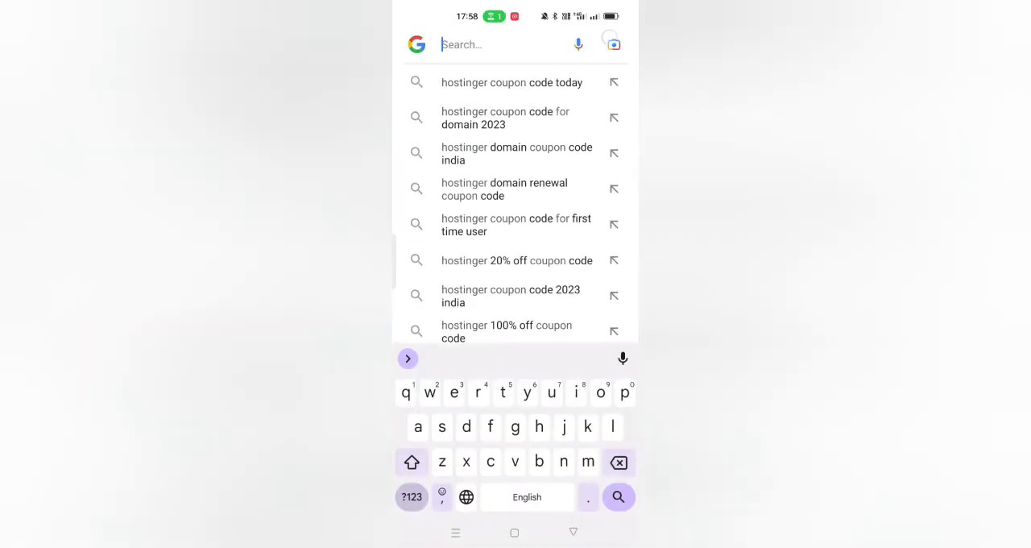
text(kristen)
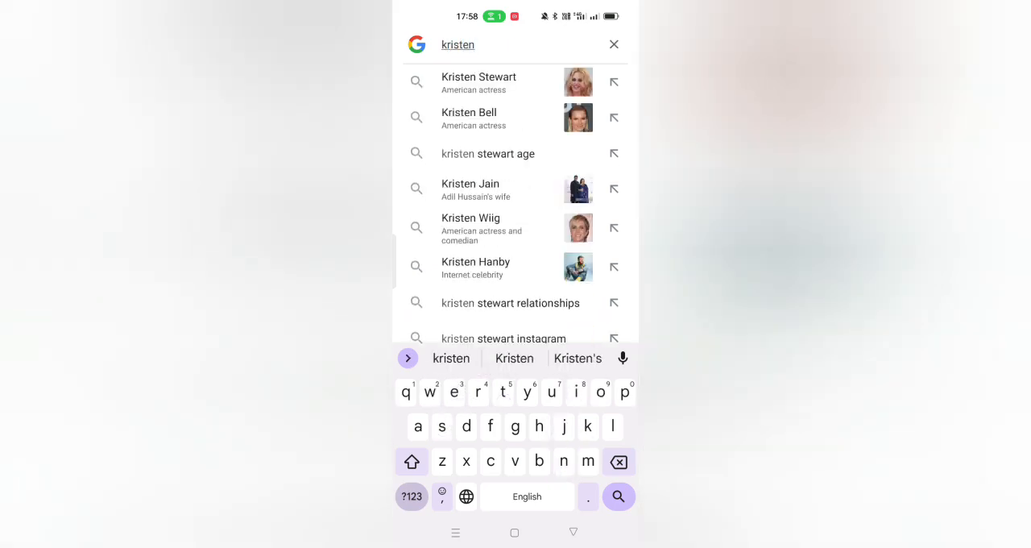
Step: Check the name's spelling against the open Instagram profile, and correct the Google search text to "kirsten"
click(456, 532)
drag(475, 282, 600, 282)
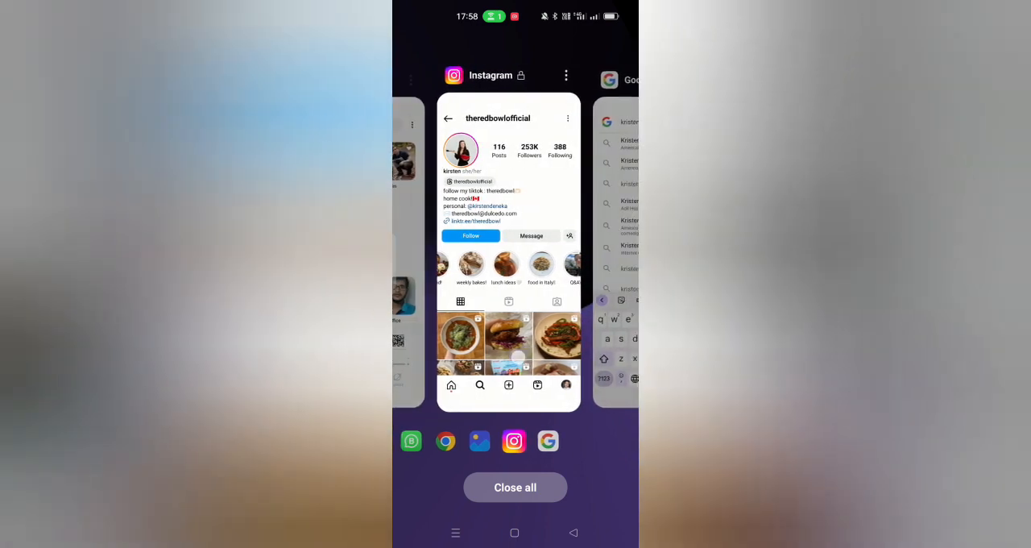
click(619, 242)
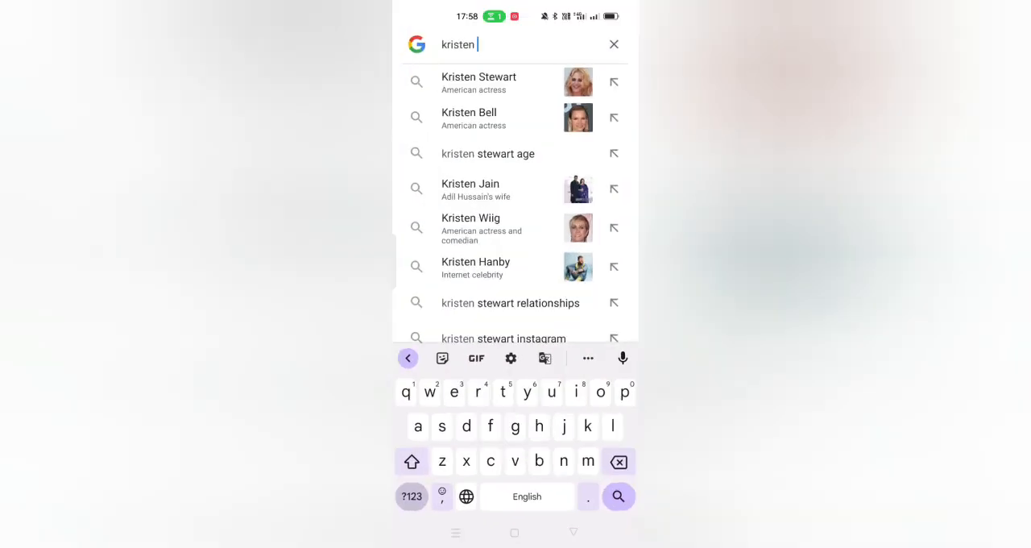
click(453, 45)
key(BackSpace)
key(BackSpace)
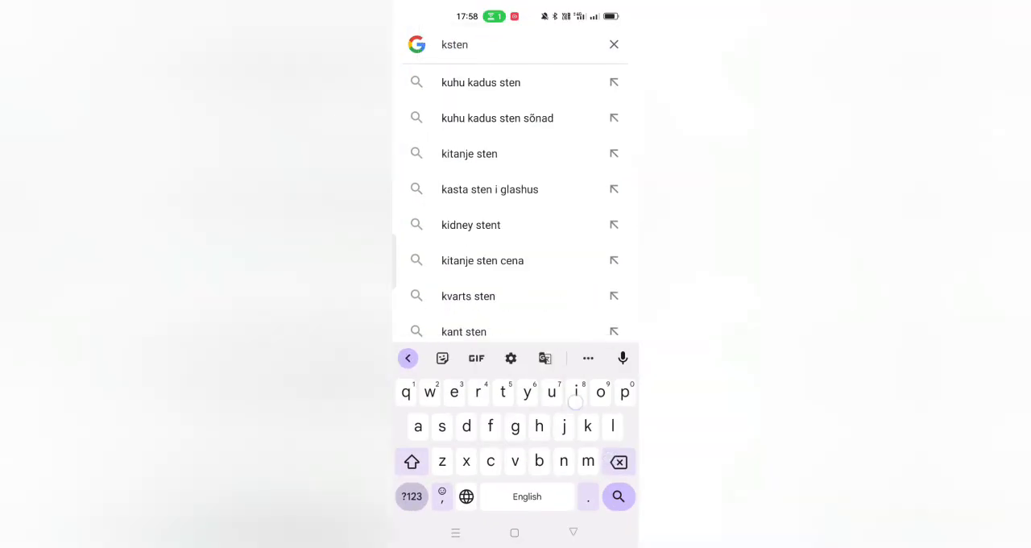
text(ir)
click(479, 44)
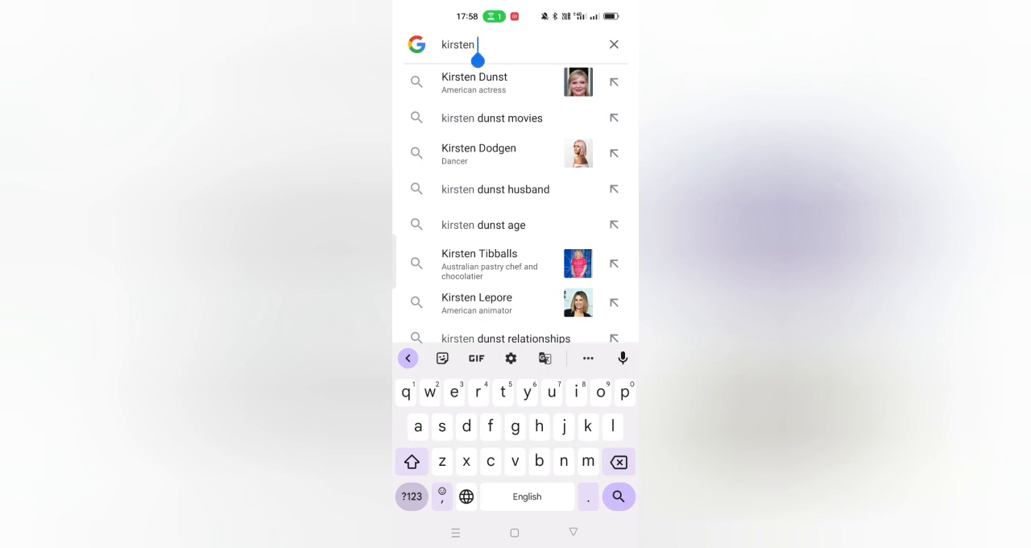
Step: Switch back to the theredbowlofficial profile in Instagram, open its account information and return to the profile
click(455, 533)
click(507, 234)
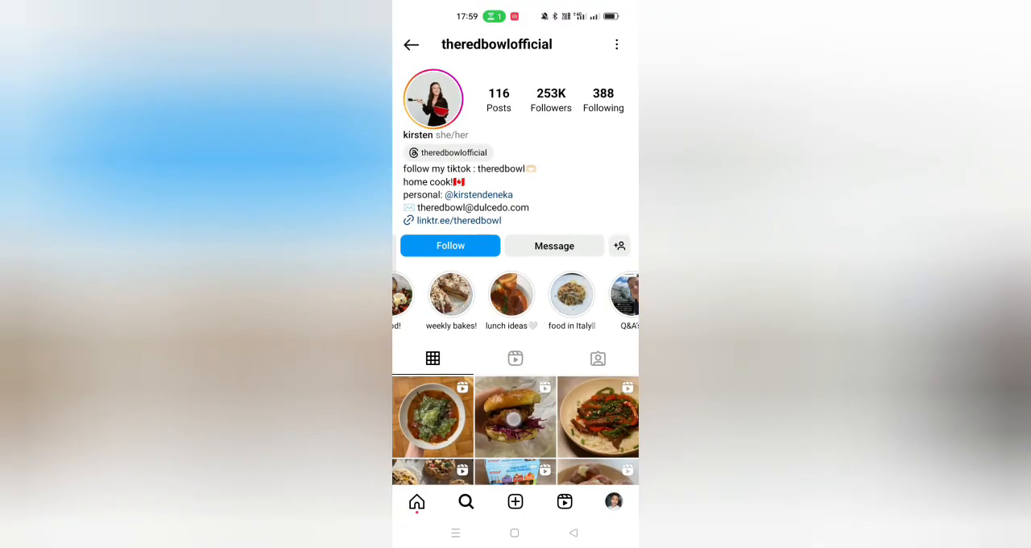
scroll(516, 323, down, 2)
scroll(516, 322, up, 2)
click(618, 45)
click(449, 332)
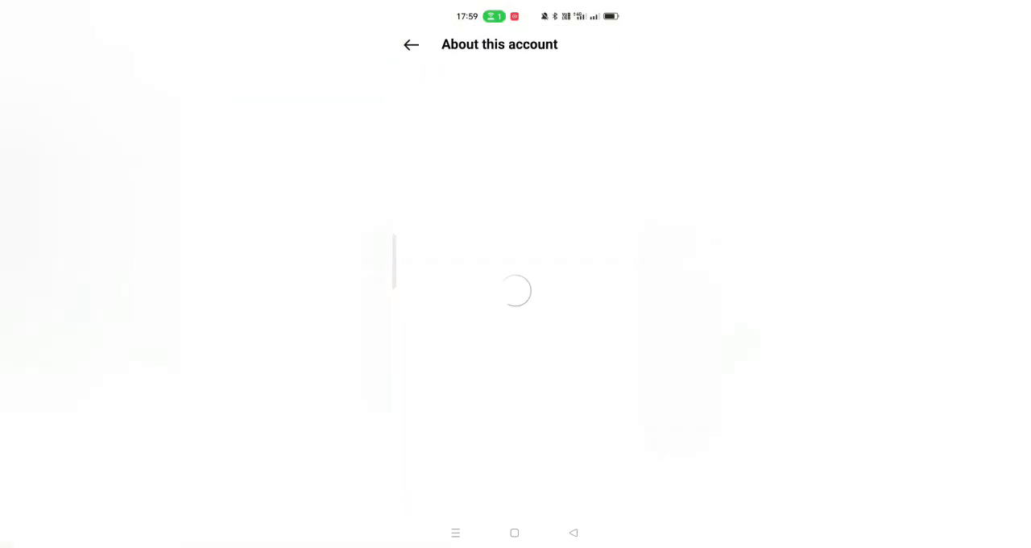
click(573, 533)
Step: Switch to the Google app, search for "kirsten chef" and look through the results
click(456, 532)
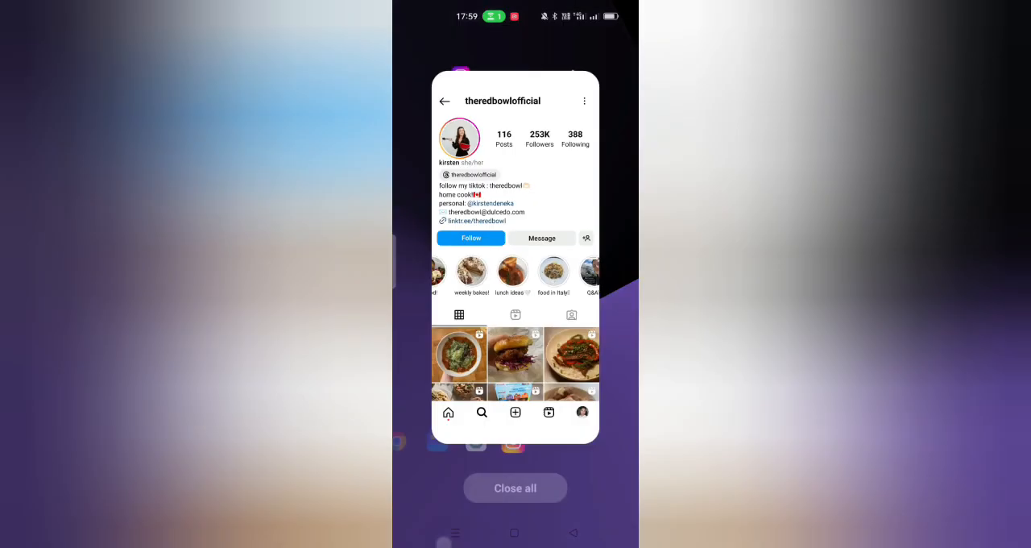
drag(451, 242, 644, 242)
click(516, 231)
text(chef)
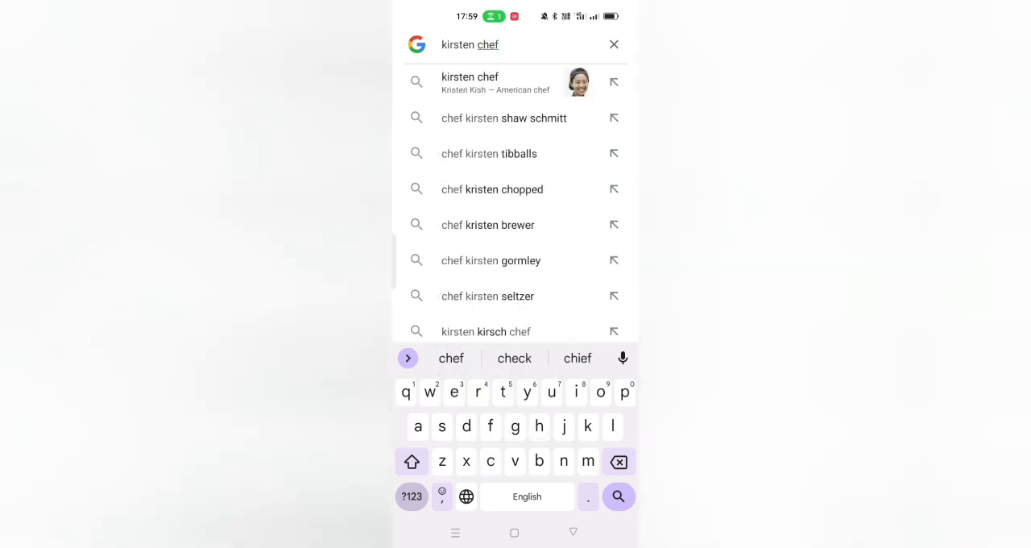
click(619, 496)
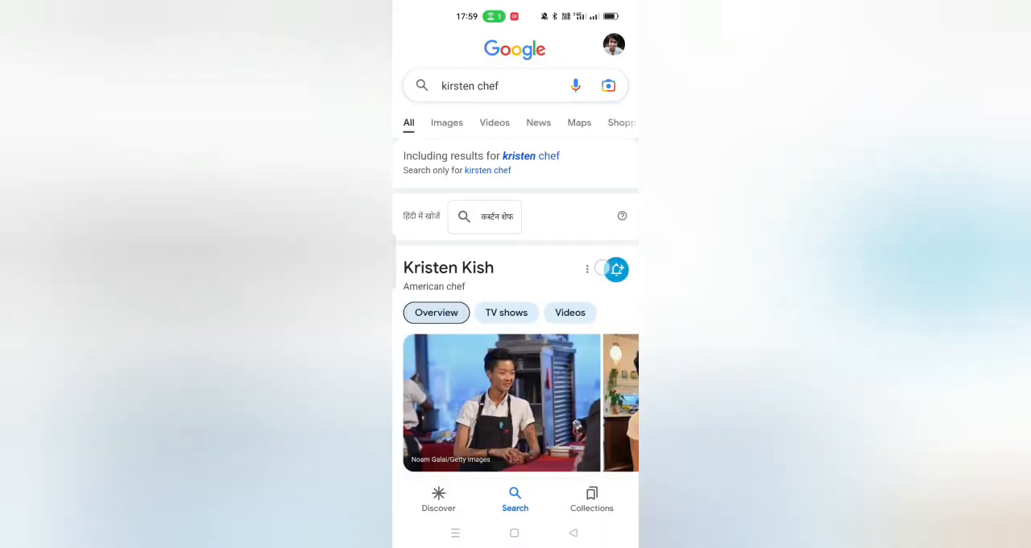
scroll(516, 322, down, 5)
scroll(515, 323, up, 2)
scroll(515, 322, up, 4)
Step: Return to the theredbowlofficial profile in Instagram
click(455, 533)
drag(467, 266, 596, 266)
click(515, 258)
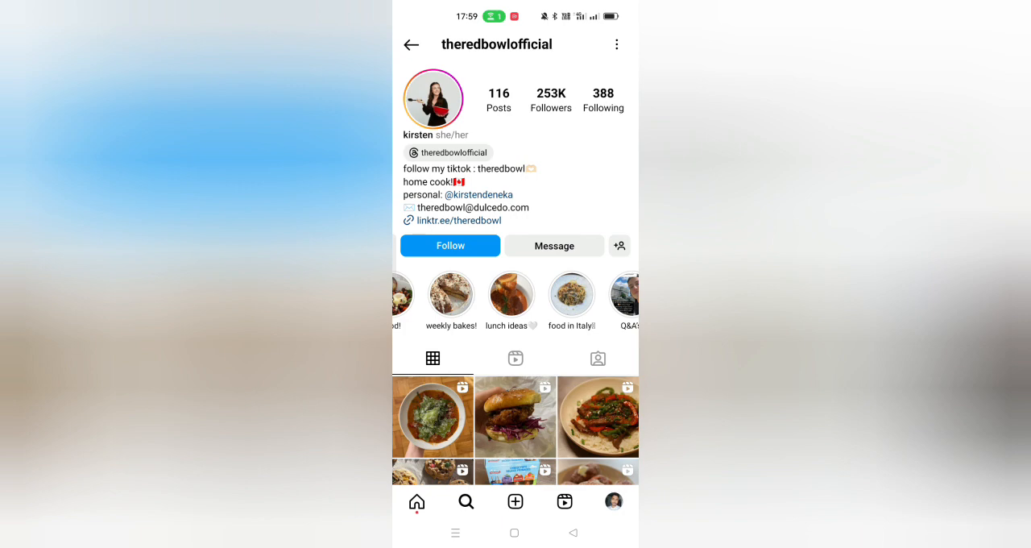
Step: Switch to the Google app, search for "the red bowl official" and look through the results
click(455, 533)
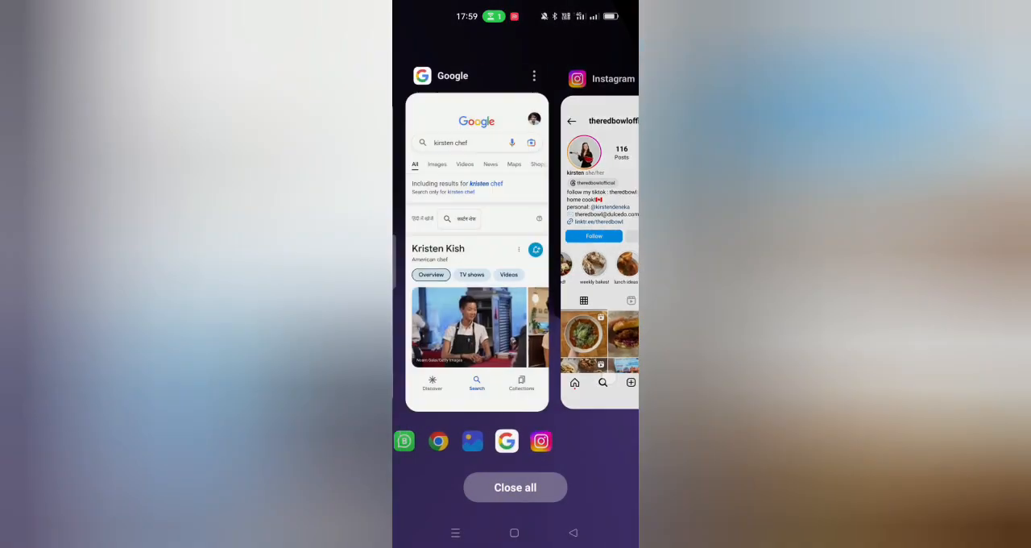
click(472, 242)
click(484, 85)
text(the red )
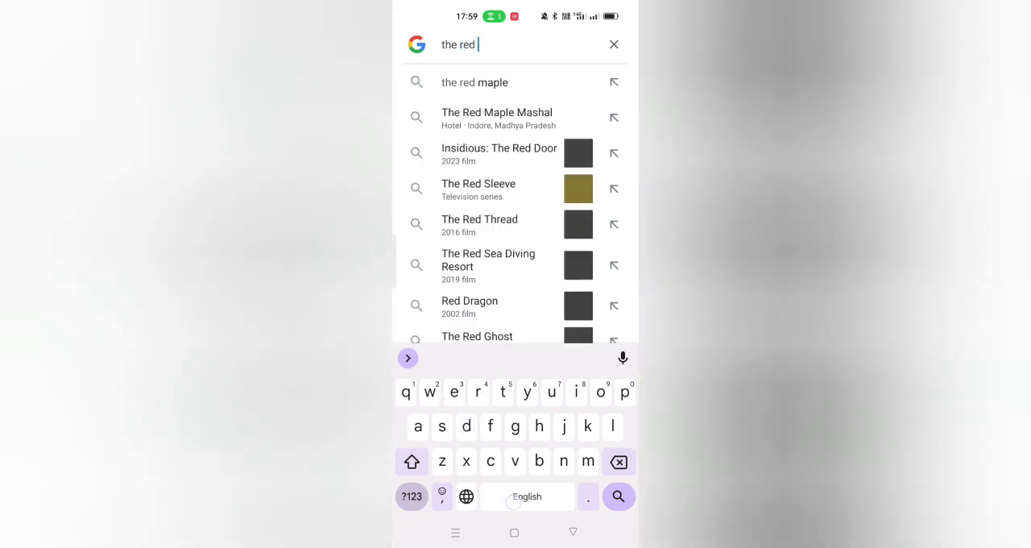
text(bowl official)
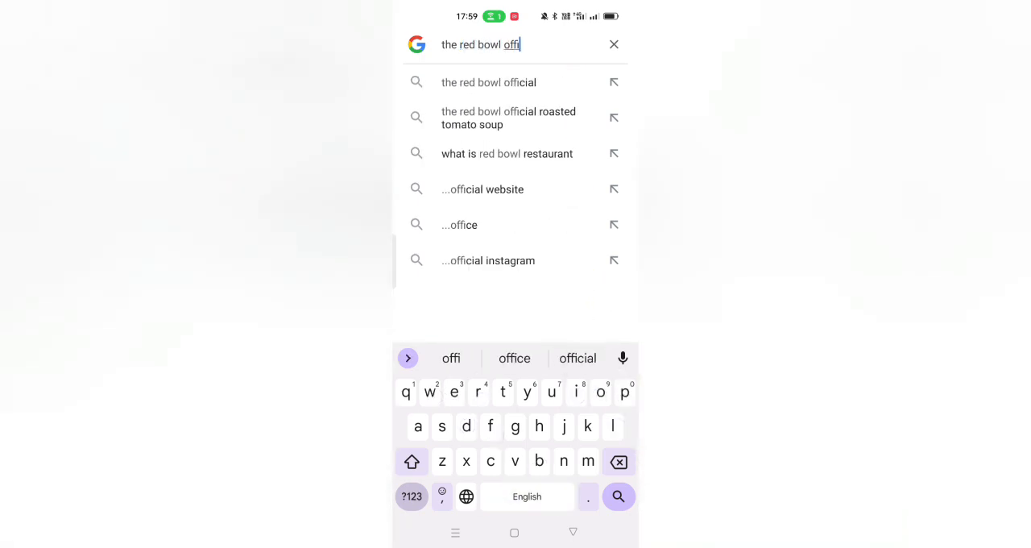
key(Return)
scroll(516, 306, down, 10)
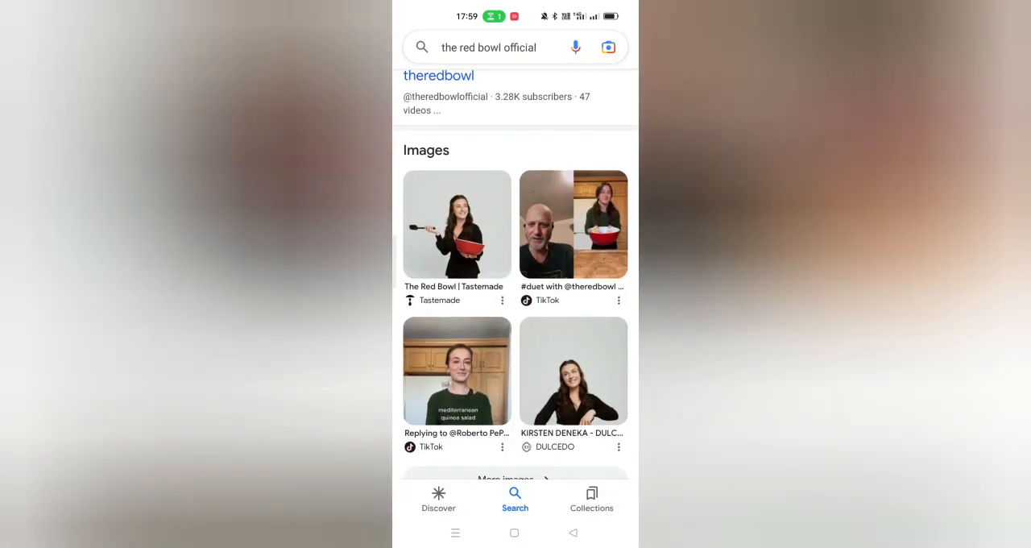
scroll(516, 306, down, 15)
scroll(516, 306, up, 5)
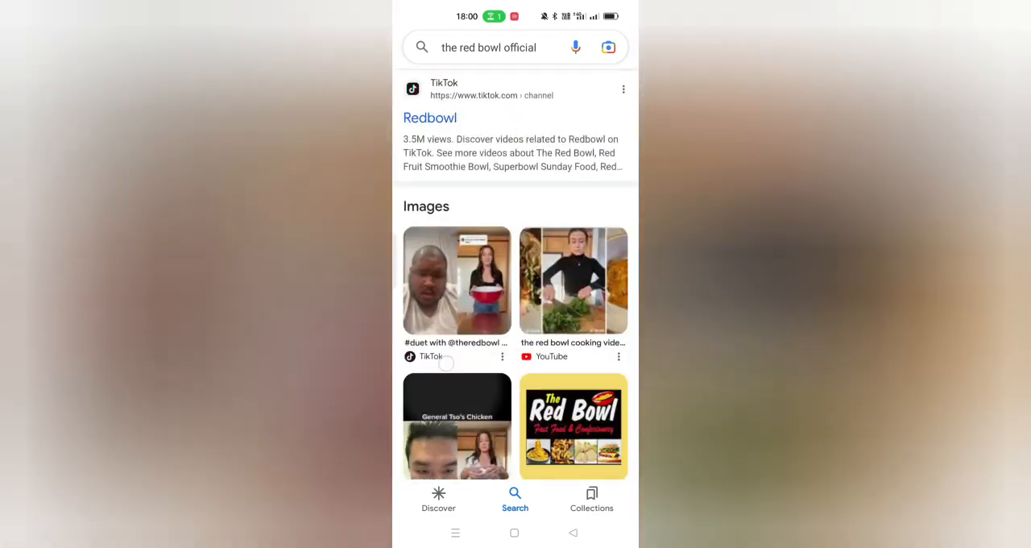
scroll(516, 306, down, 8)
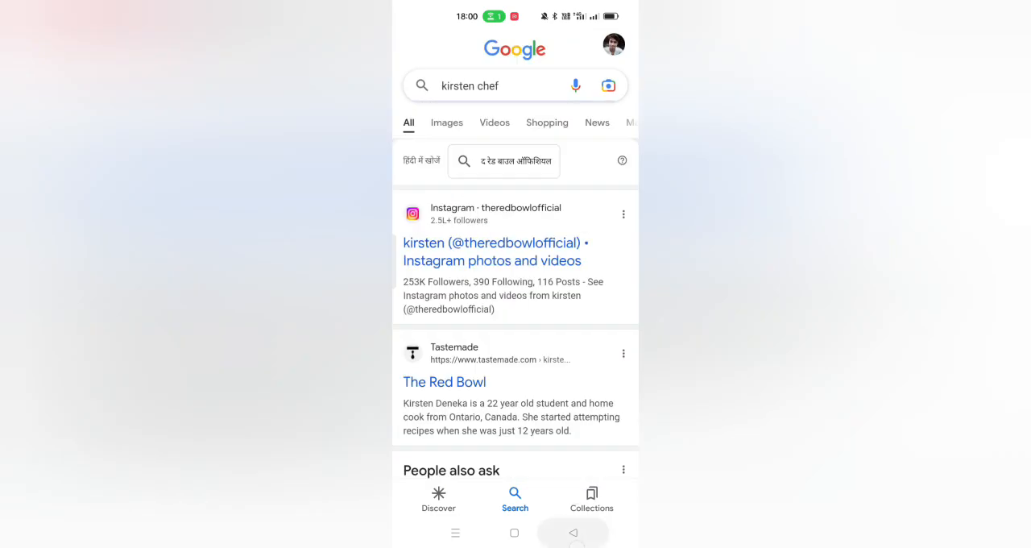
Step: Return to the theredbowlofficial profile in Instagram and move on to the tracesoats profile
click(455, 532)
click(403, 241)
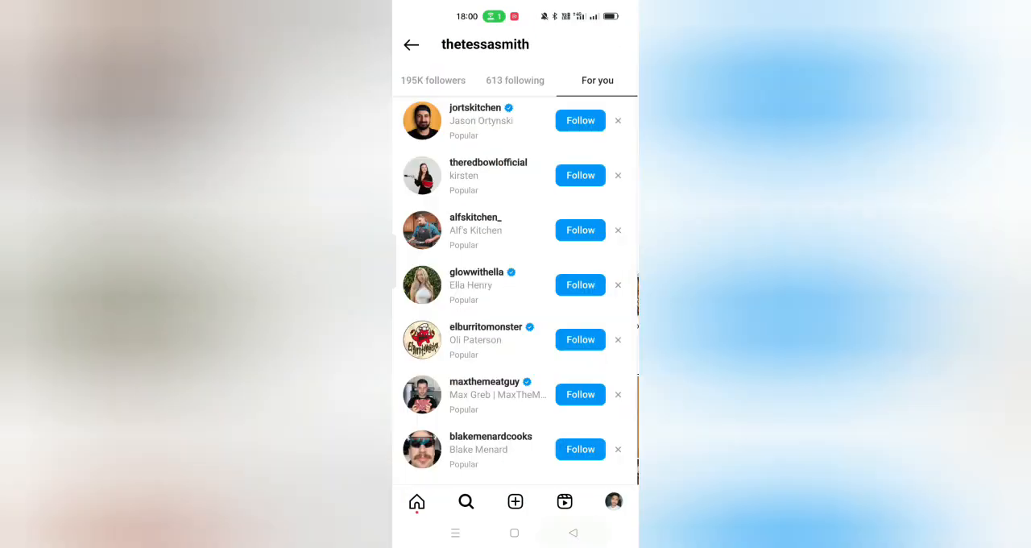
scroll(516, 306, down, 5)
click(473, 298)
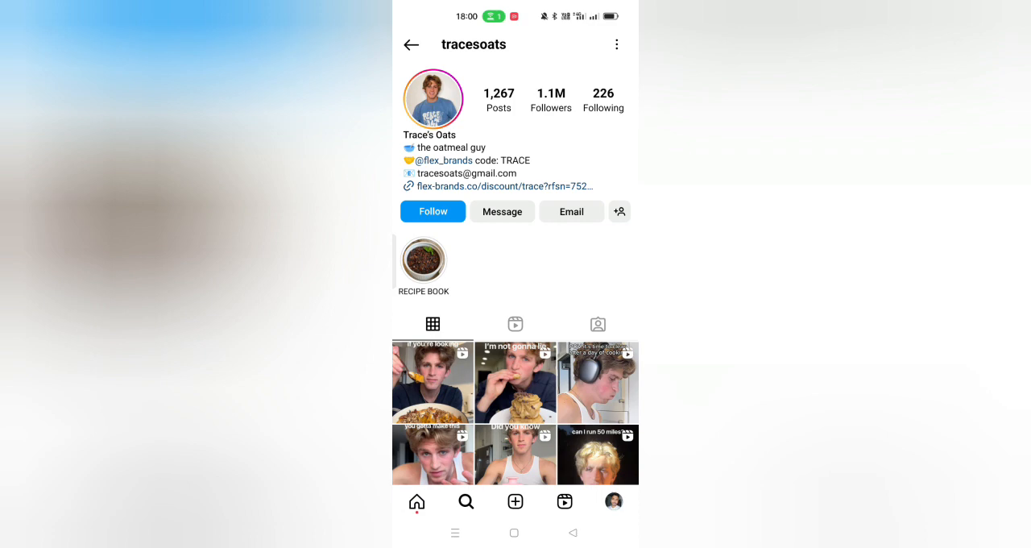
Step: Switch to the Google app, search for "trace oats" and look through the results
click(455, 533)
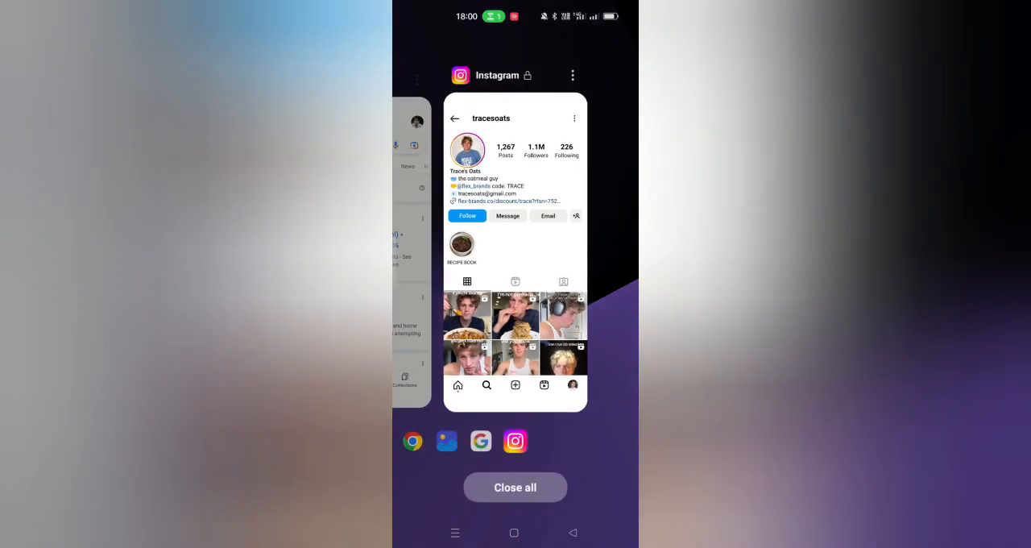
drag(460, 266, 588, 266)
click(500, 265)
click(524, 79)
text(race oats)
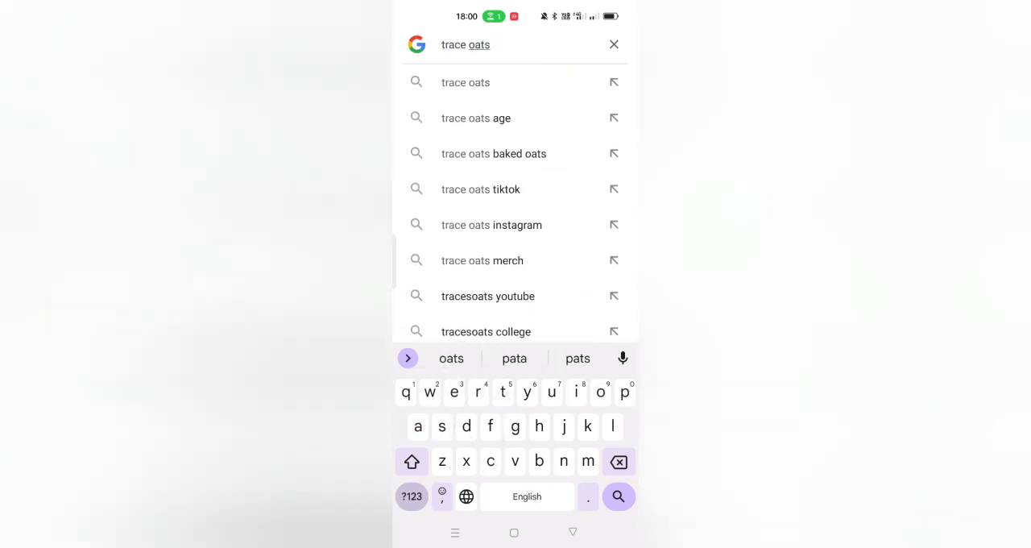
click(572, 533)
mouse_move(560, 249)
mouse_down()
mouse_move(635, 140)
mouse_move(635, 88)
mouse_up()
click(532, 77)
scroll(574, 255, down, 15)
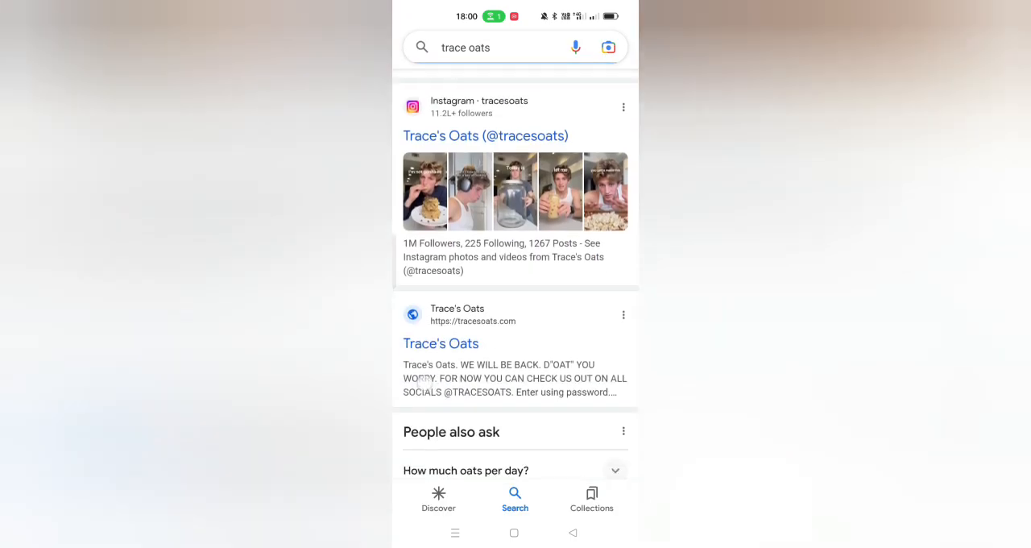
scroll(574, 255, up, 15)
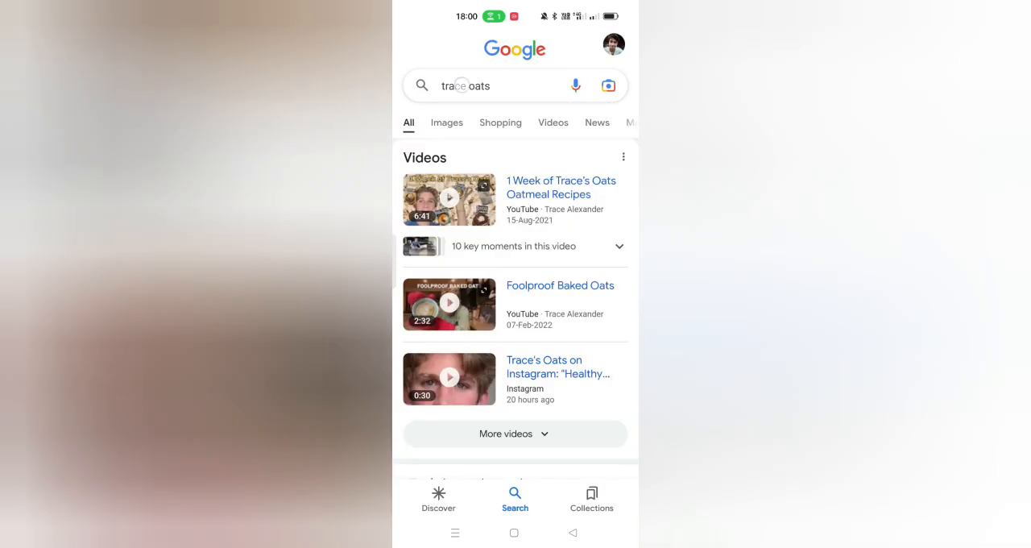
Step: Copy the search text "trace oats" from the Google search field
click(461, 85)
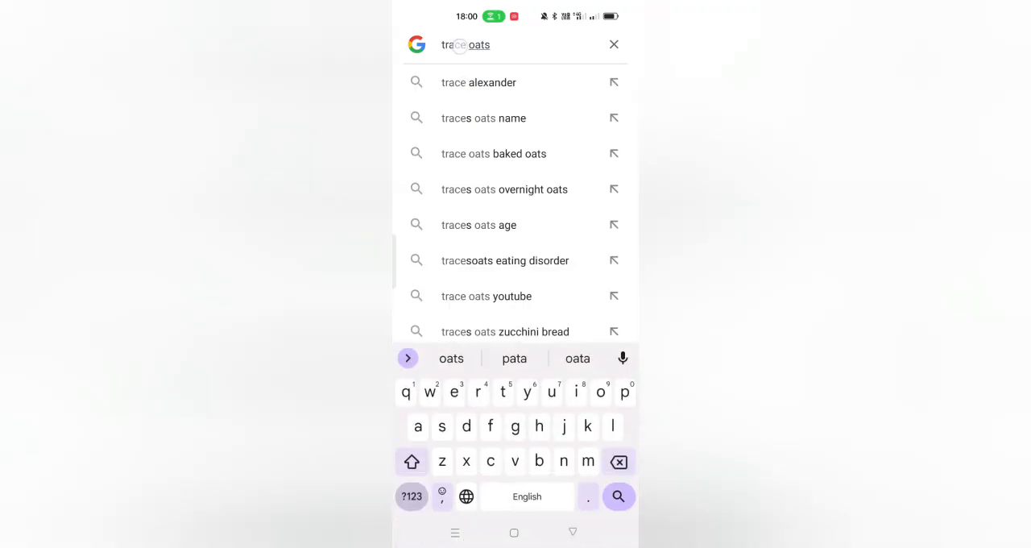
double_click(456, 44)
key(ctrl+c)
click(461, 85)
Step: Switch to Chrome, open keywordintent.io and submit the copied keyword "trace oats" for analysis
click(514, 533)
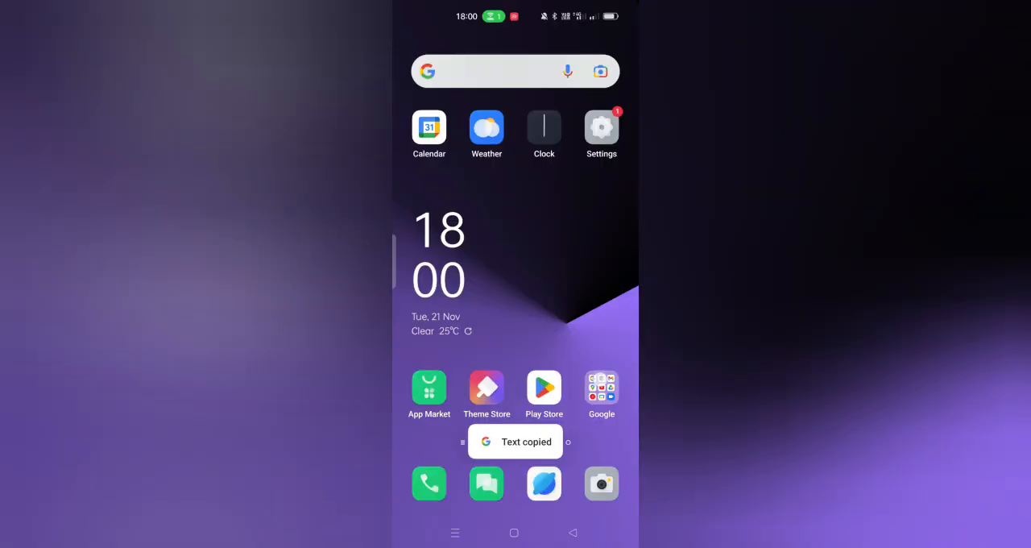
click(537, 484)
click(495, 45)
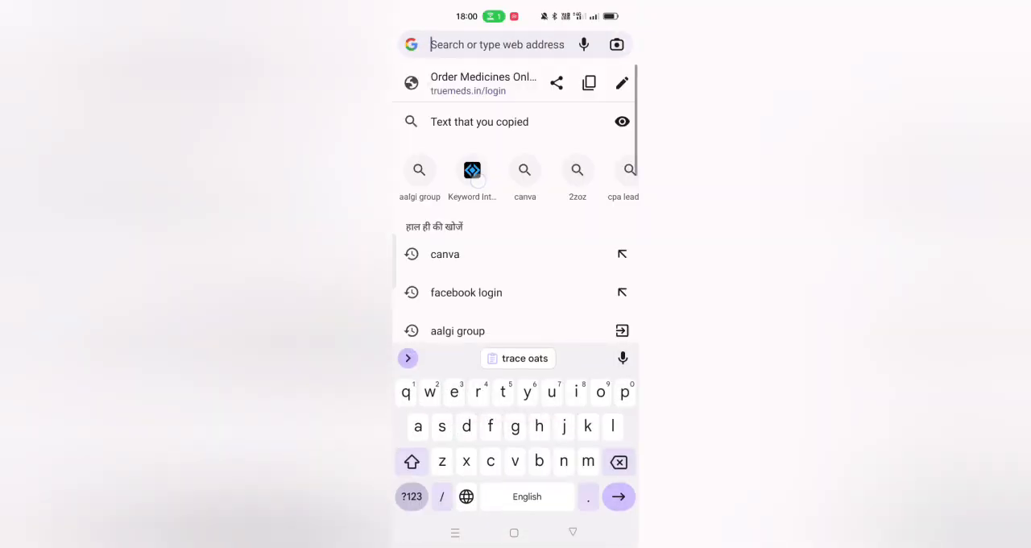
click(473, 172)
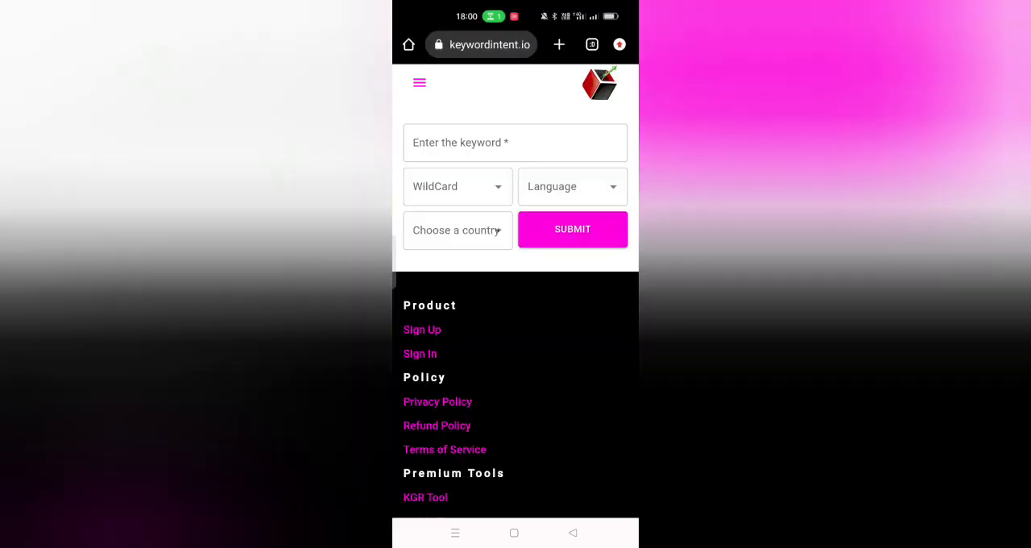
click(526, 138)
click(519, 358)
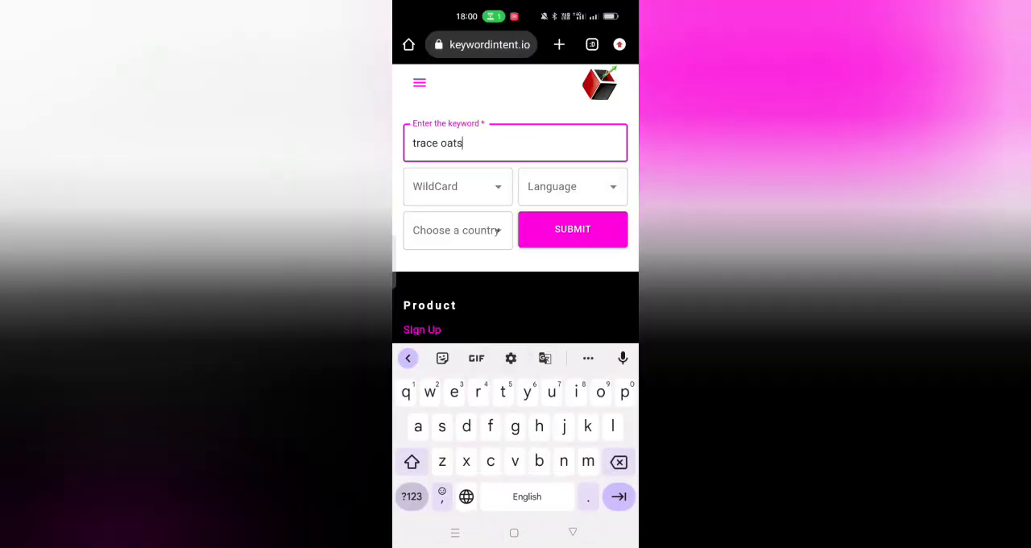
click(589, 233)
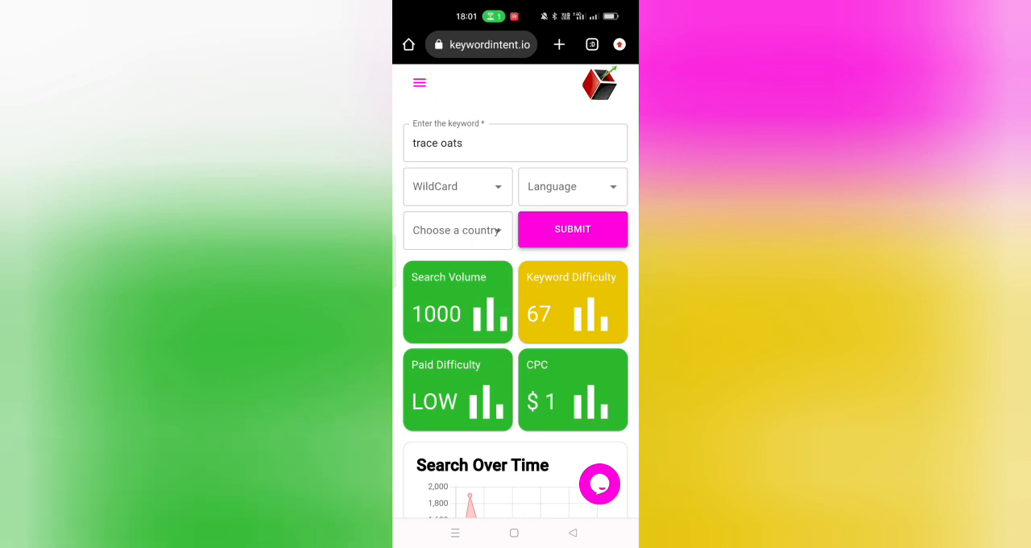
Step: Examine the keyword metrics, the search trend chart and the related keyword list for "trace oats"
scroll(590, 223, down, 5)
scroll(590, 224, up, 1)
scroll(590, 223, down, 2)
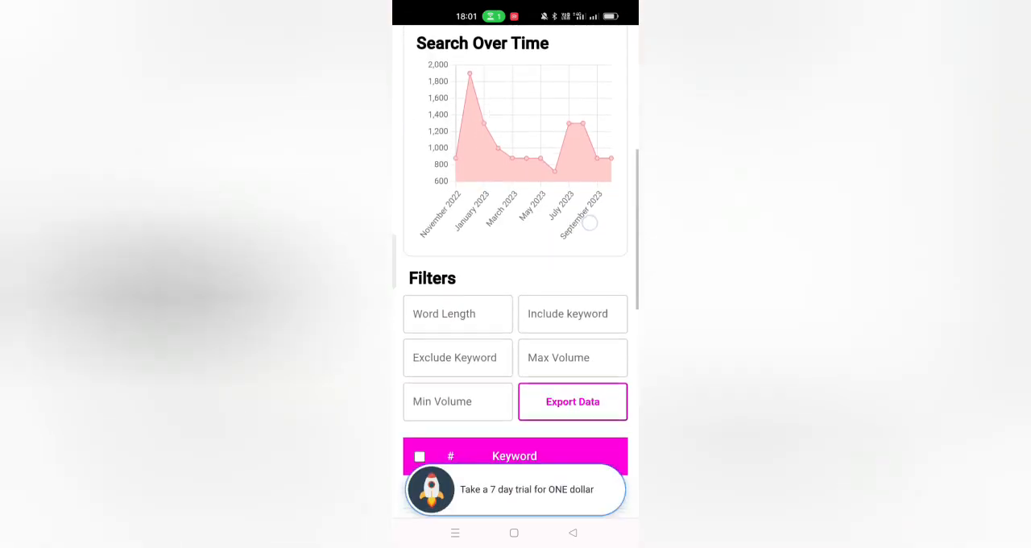
scroll(590, 223, down, 3)
scroll(564, 339, right, 3)
scroll(604, 352, left, 3)
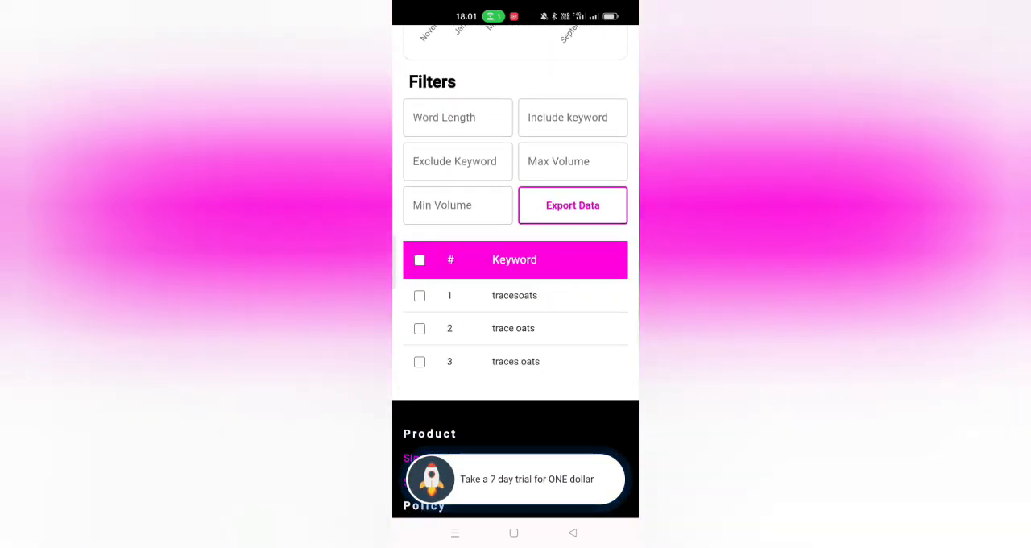
Step: Switch back to the tracesoats profile in Instagram and look over its posts
click(456, 533)
scroll(516, 258, left, 5)
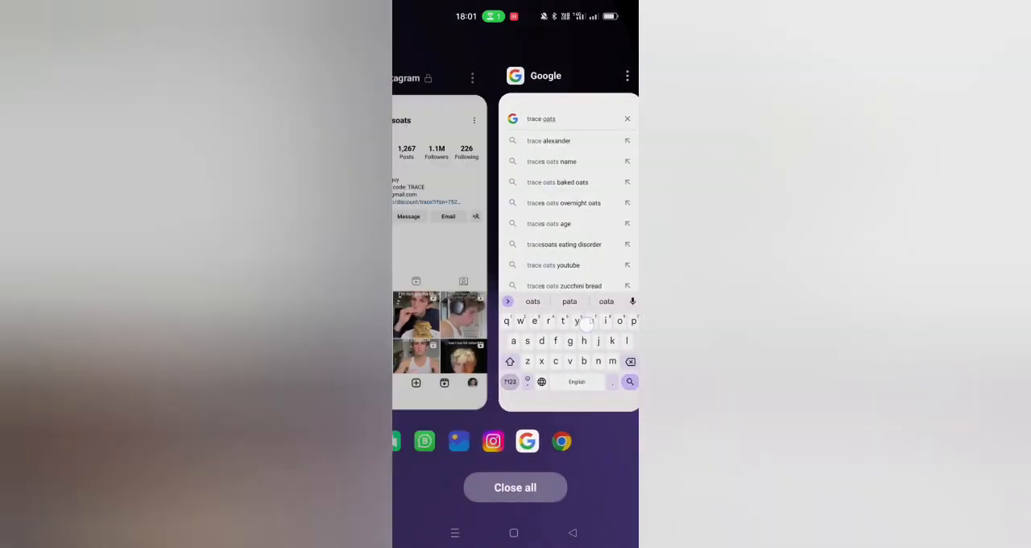
click(471, 258)
scroll(516, 323, down, 3)
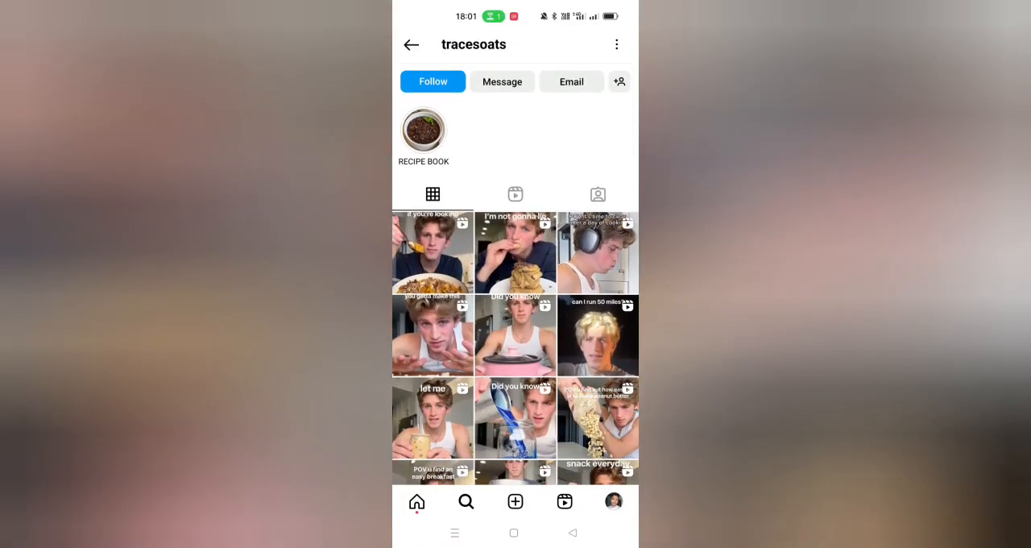
scroll(516, 322, up, 3)
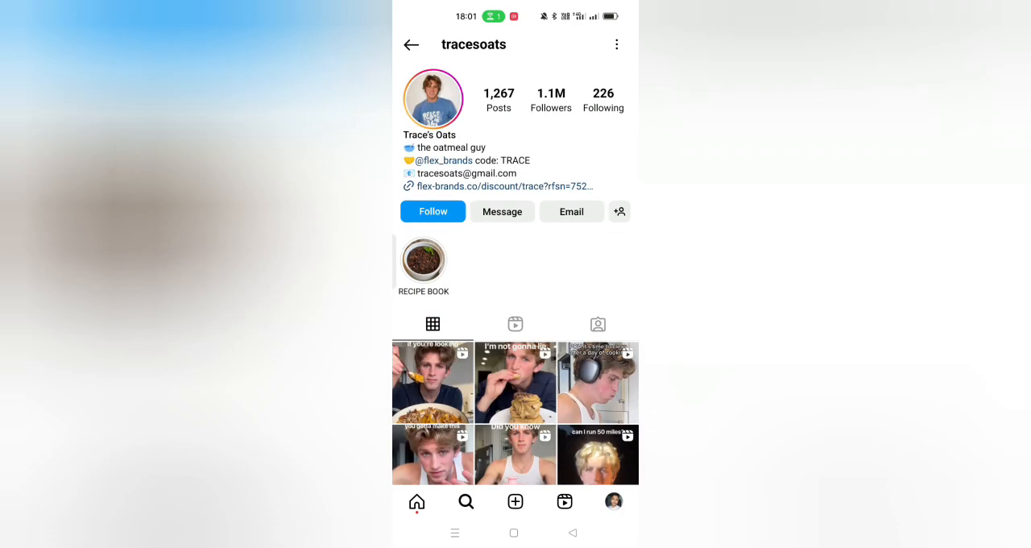
Step: Switch to the Google app, search for "trace oats wiki", look through the results and go back to the previous search
click(455, 533)
scroll(515, 258, left, 3)
click(490, 242)
click(489, 43)
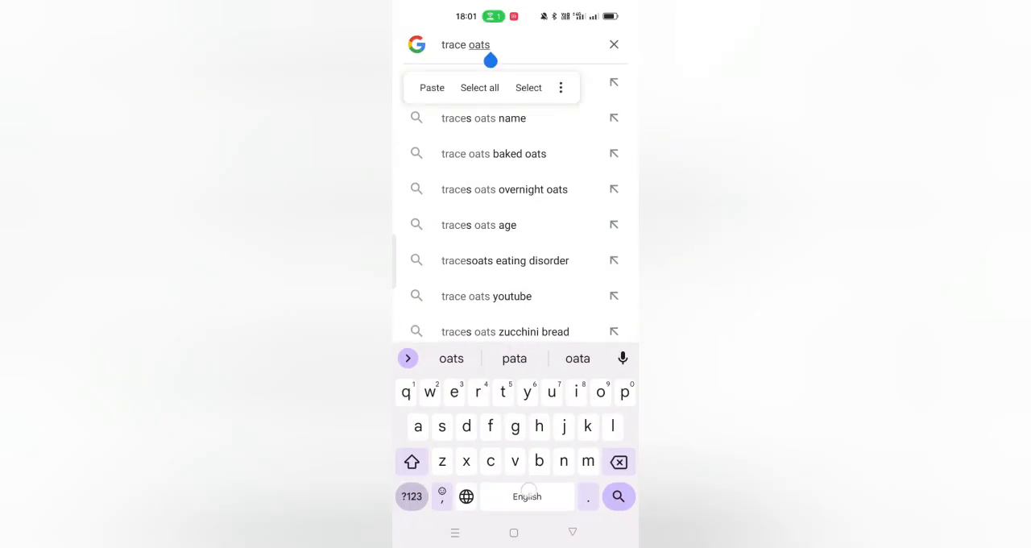
text(wiki)
key(Return)
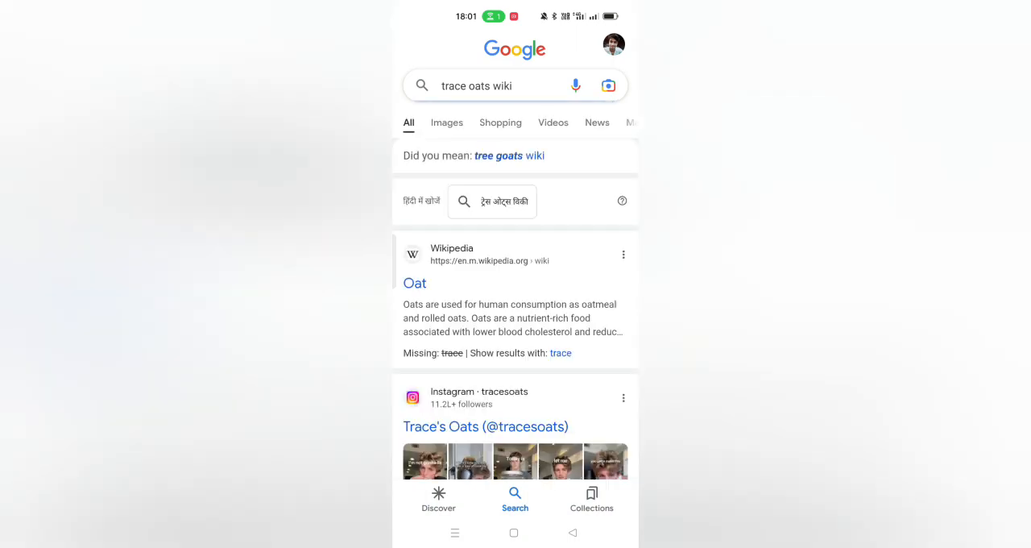
scroll(515, 306, down, 10)
scroll(561, 396, up, 3)
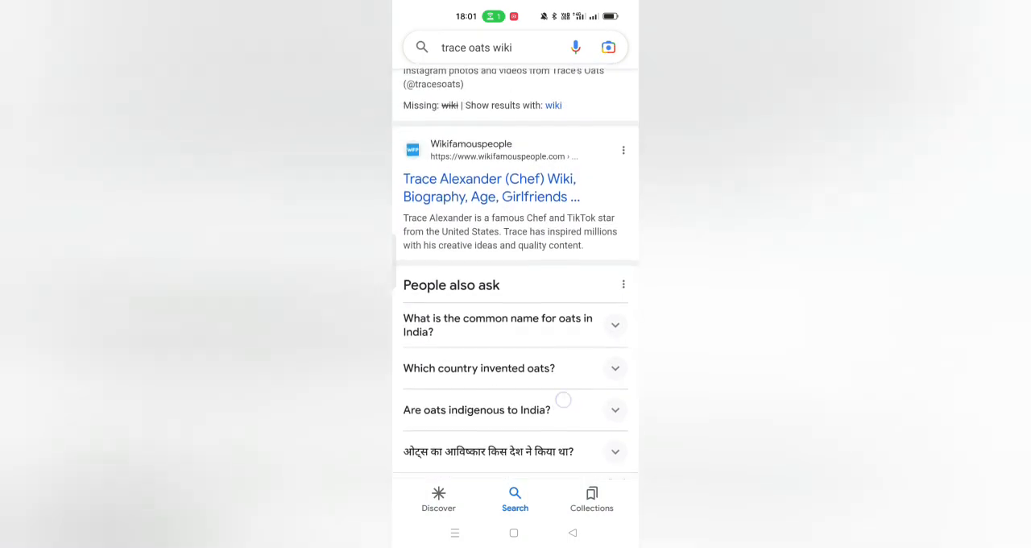
scroll(589, 315, down, 2)
scroll(541, 365, up, 1)
click(573, 533)
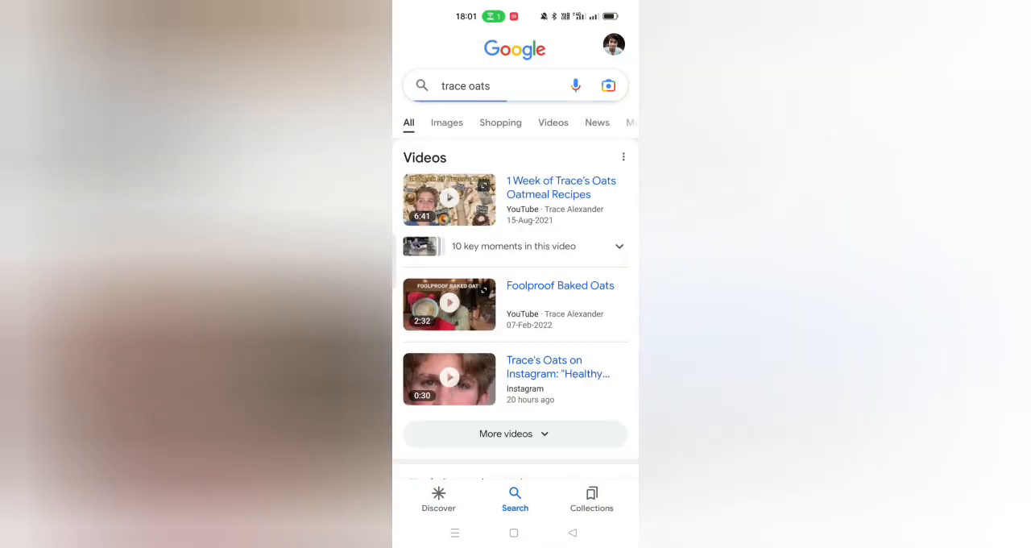
Step: Return to Instagram and review the tracesoats profile details and post grid
click(455, 533)
scroll(483, 371, left, 3)
click(484, 322)
scroll(531, 393, up, 2)
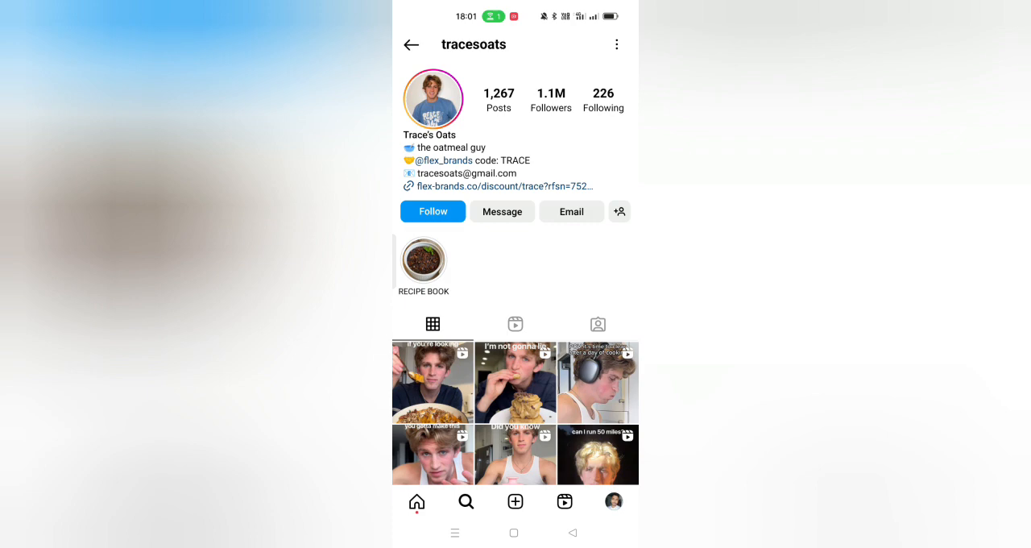
scroll(515, 322, down, 5)
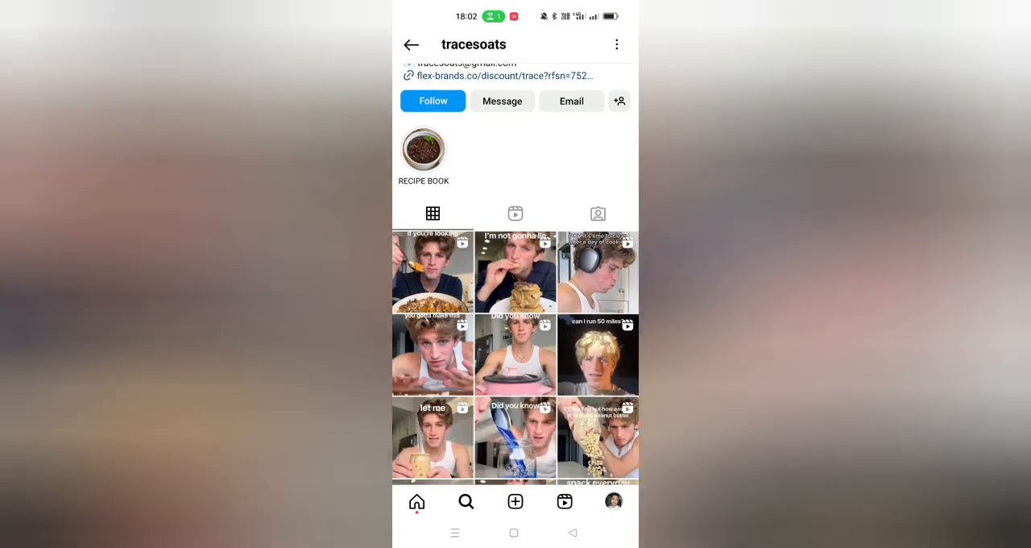
scroll(515, 323, up, 5)
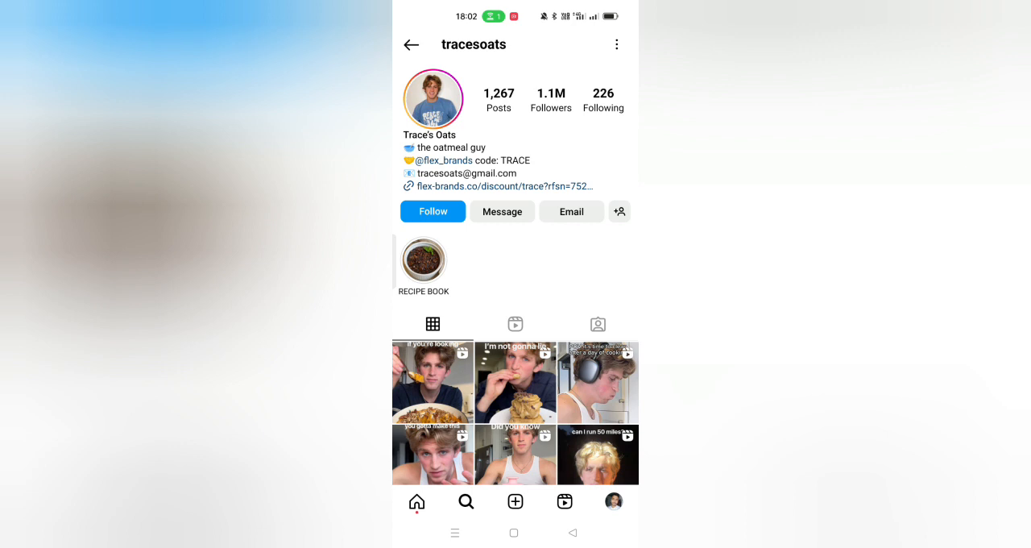
Step: View the account information of the tracesoats profile and return to the profile
click(617, 45)
click(522, 287)
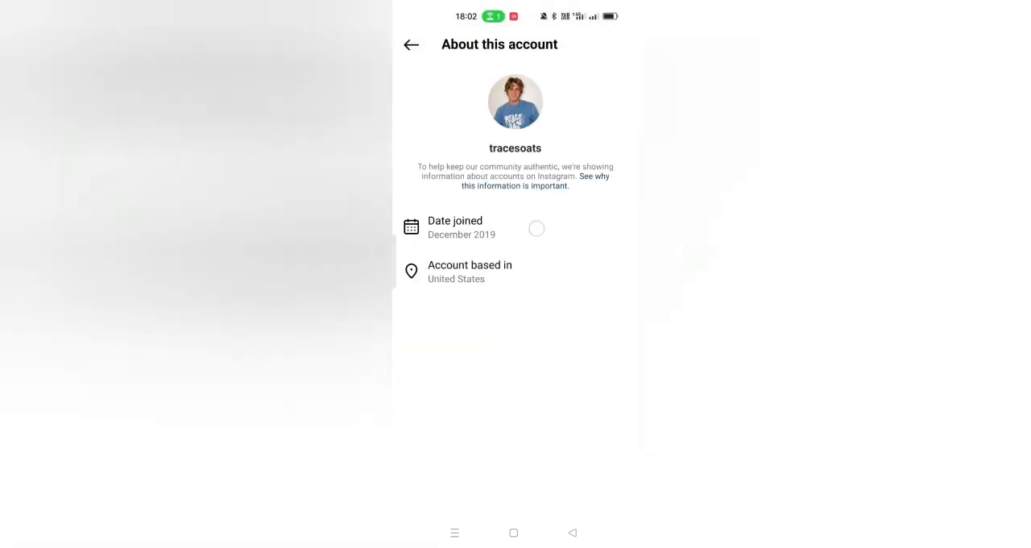
click(572, 533)
Step: Open the first post in the tracesoats grid, view it and return to the profile header
scroll(516, 363, down, 2)
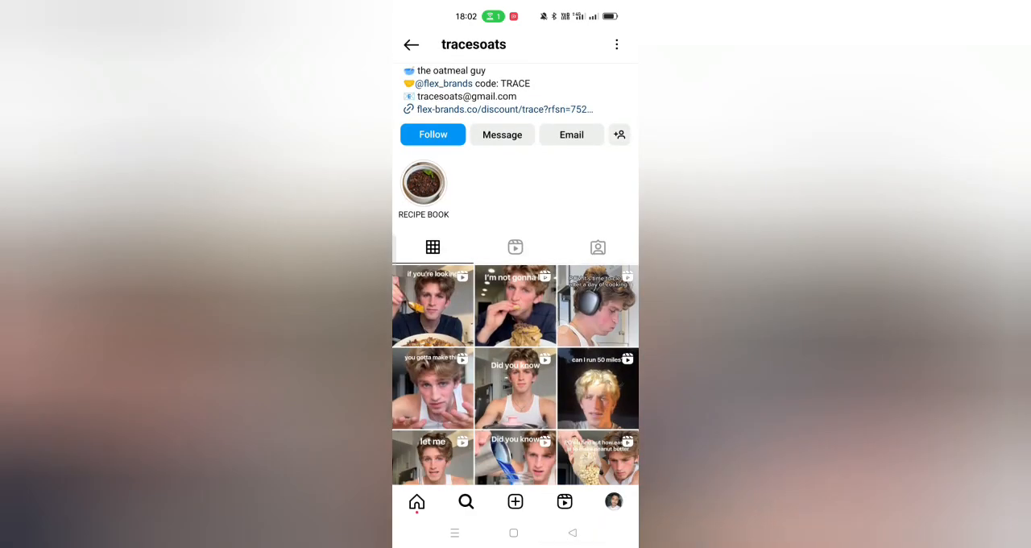
click(432, 294)
click(572, 533)
scroll(561, 254, up, 2)
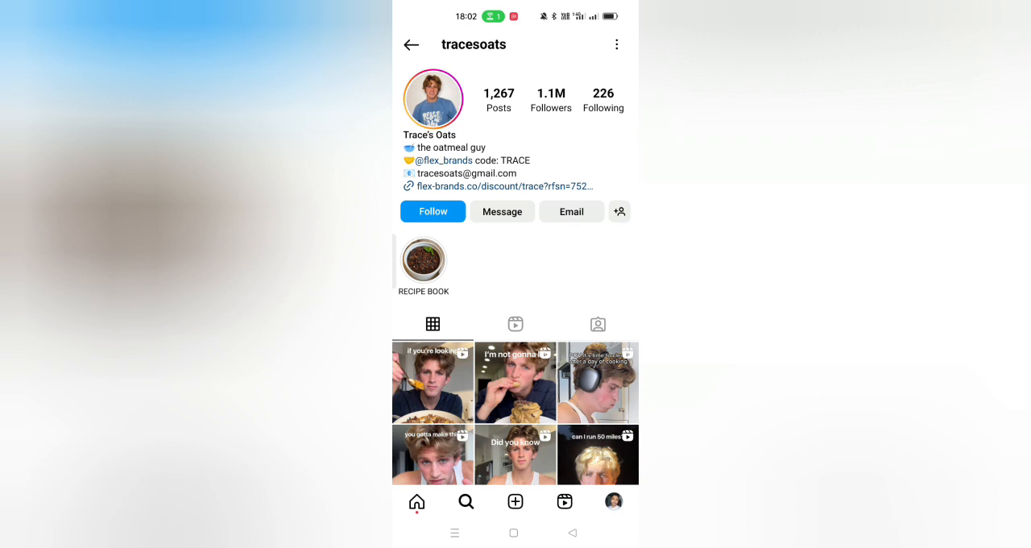
Step: Switch to the text editor app and create a new blank file for the draft
click(513, 532)
click(470, 219)
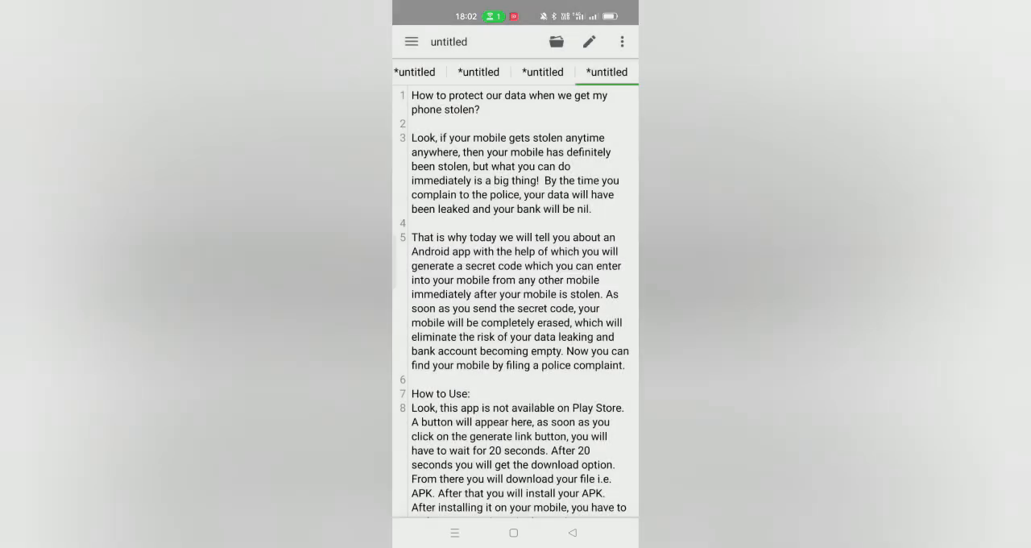
click(557, 41)
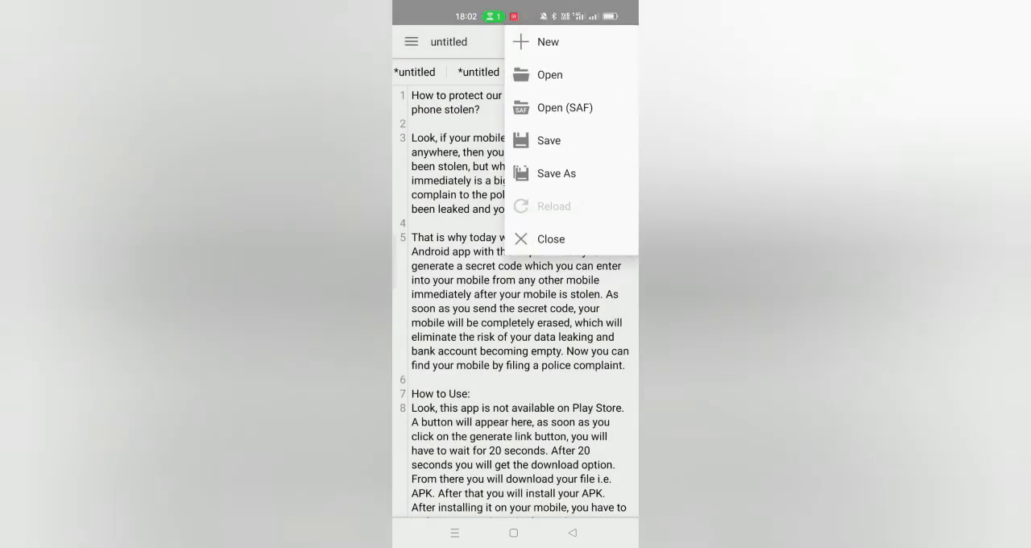
click(536, 39)
click(451, 101)
Step: Enter the title "Traces Oats" on the first line, checking the name in another open app, and start line 3
text(Trace)
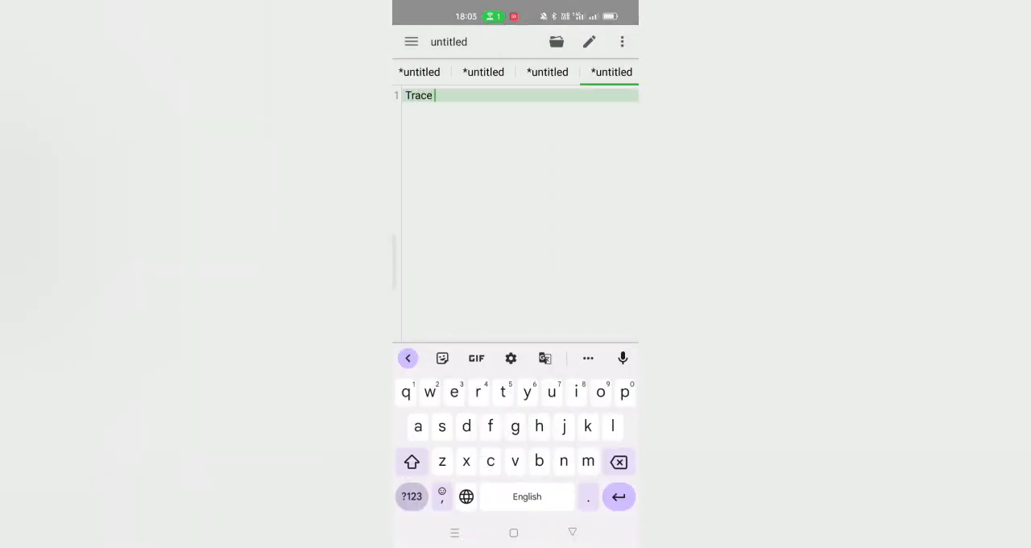
key(BackSpace)
click(455, 533)
mouse_move(456, 348)
mouse_down()
mouse_move(544, 348)
mouse_move(387, 347)
mouse_up()
click(515, 253)
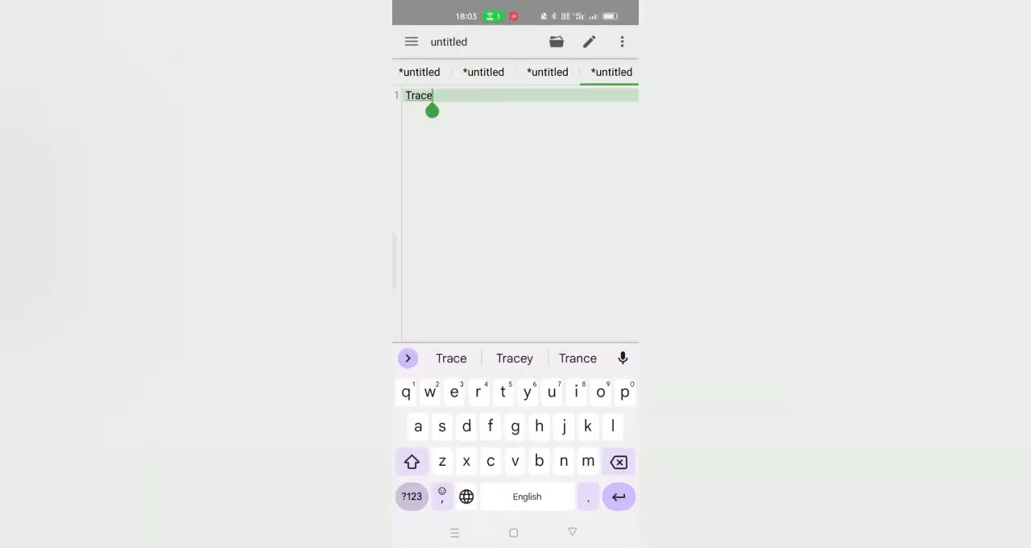
text(s Oats)
key(Return)
key(Return)
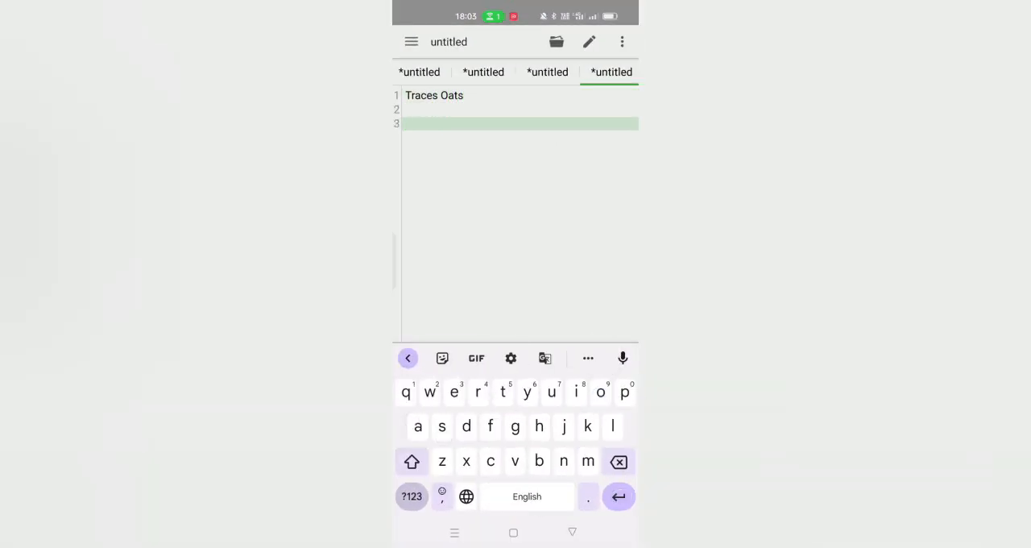
Step: Add a "Birth:" line with the creator's date of birth, followed by a blank line
text(Birth:)
click(411, 497)
text(15)
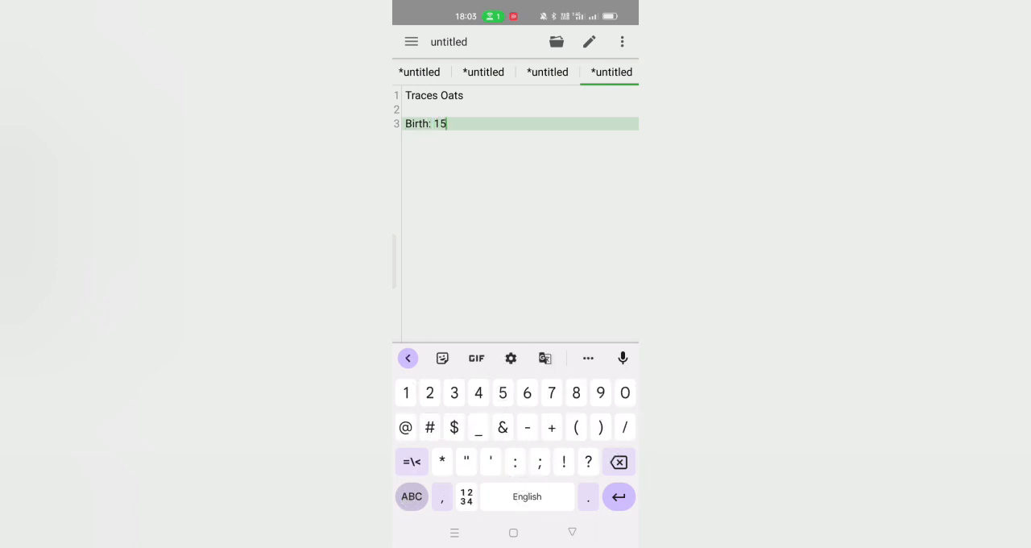
click(412, 496)
text(February)
click(412, 496)
text(1)
text(000)
key(Return)
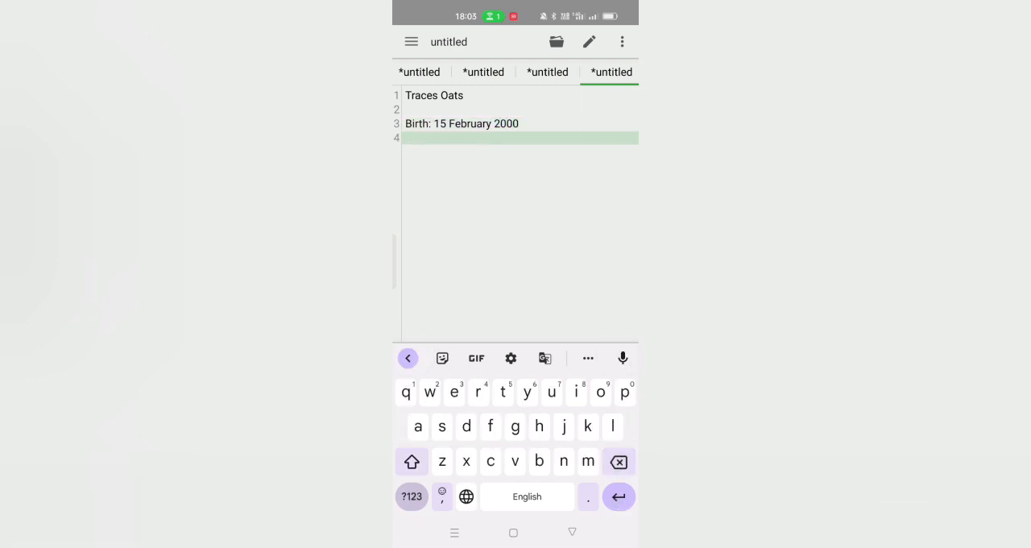
key(Return)
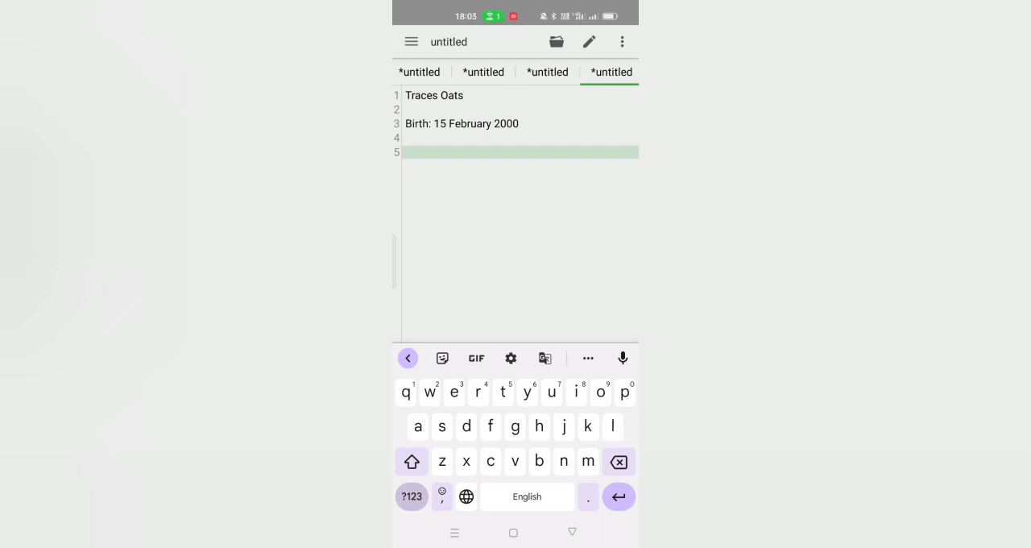
Step: Launch Google Translate, switch back to Instagram and browse through the tracesoats post grid
click(513, 532)
drag(451, 274, 580, 274)
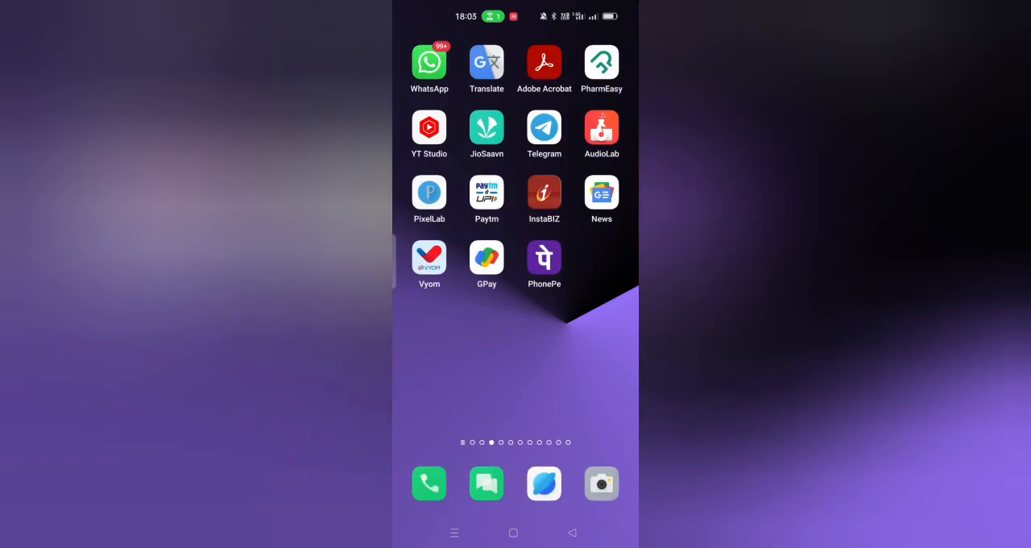
click(486, 62)
click(456, 532)
drag(493, 377, 610, 382)
click(516, 322)
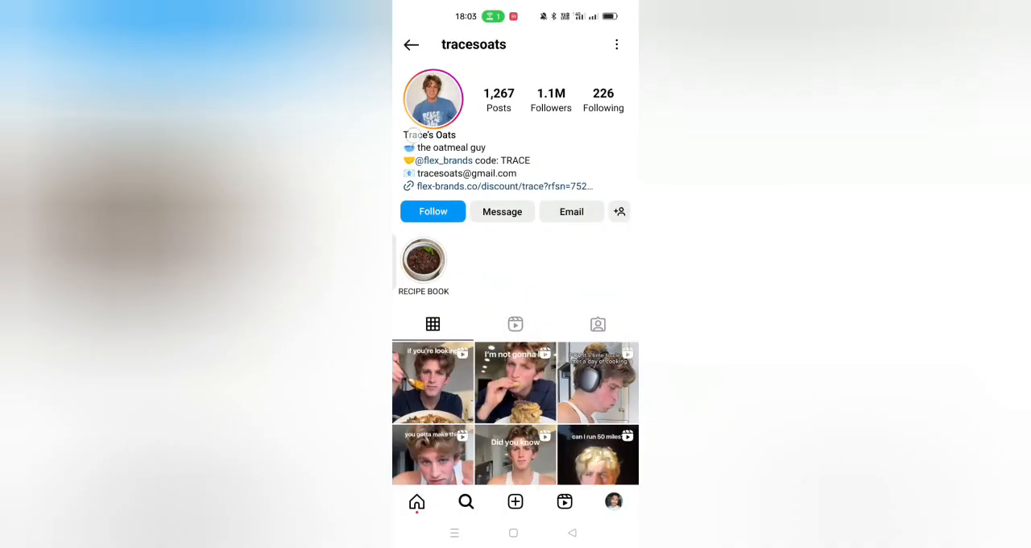
scroll(515, 322, down, 10)
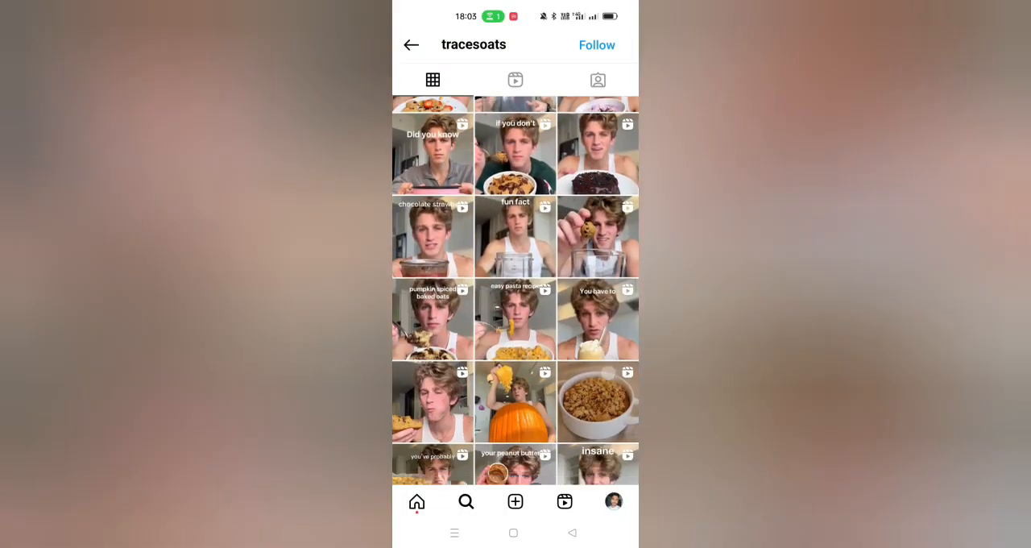
scroll(516, 290, down, 10)
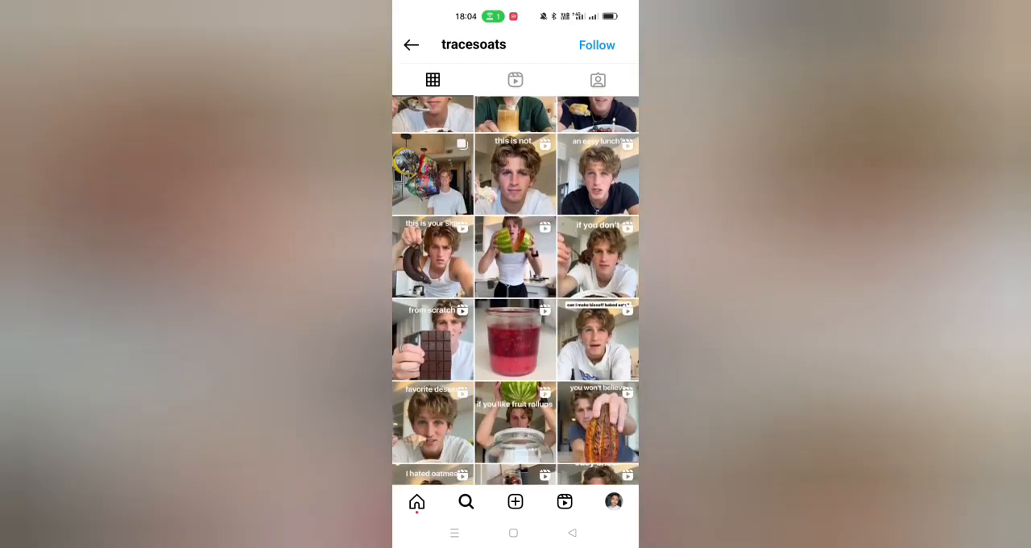
scroll(515, 290, down, 5)
scroll(516, 290, down, 3)
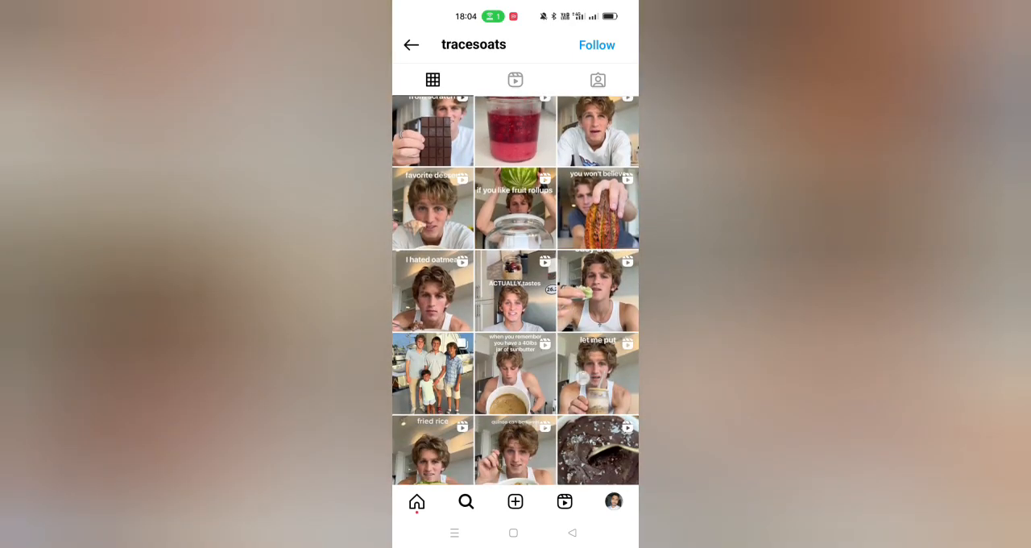
scroll(583, 378, down, 3)
scroll(516, 322, down, 5)
Step: Switch to Google Translate and dictate a Hindi introduction about an American recipe maker recently famous on Instagram, translating into English
click(454, 533)
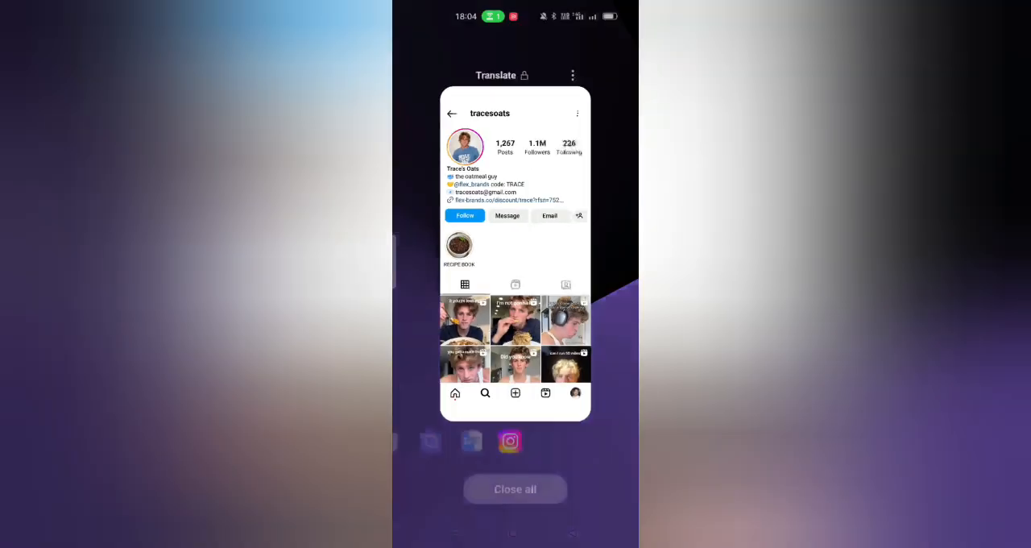
click(468, 253)
click(456, 106)
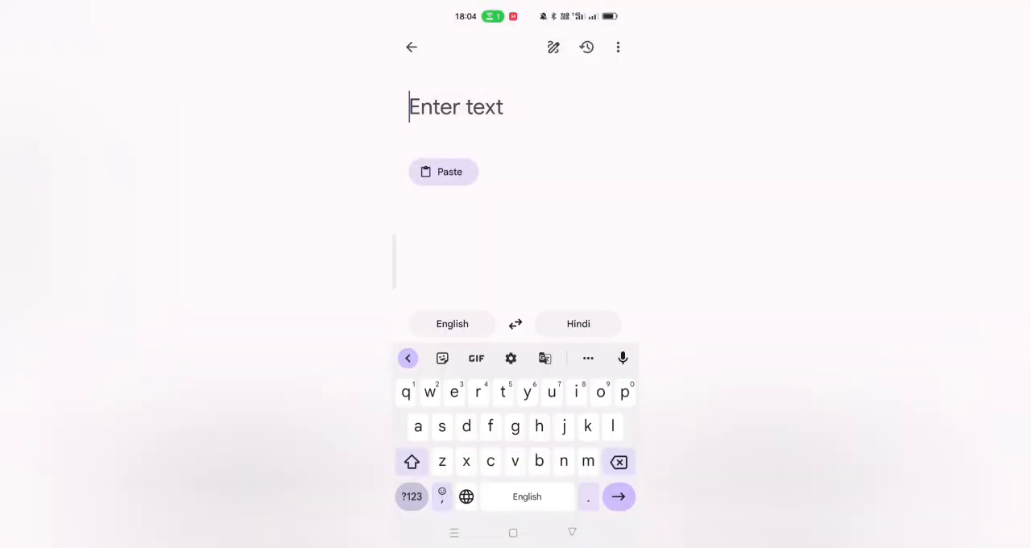
click(572, 532)
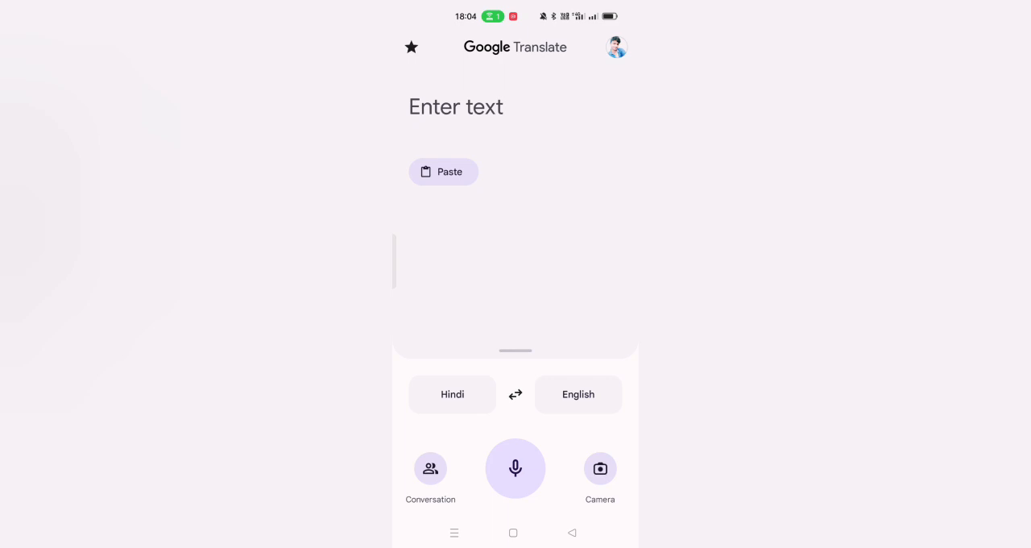
click(515, 468)
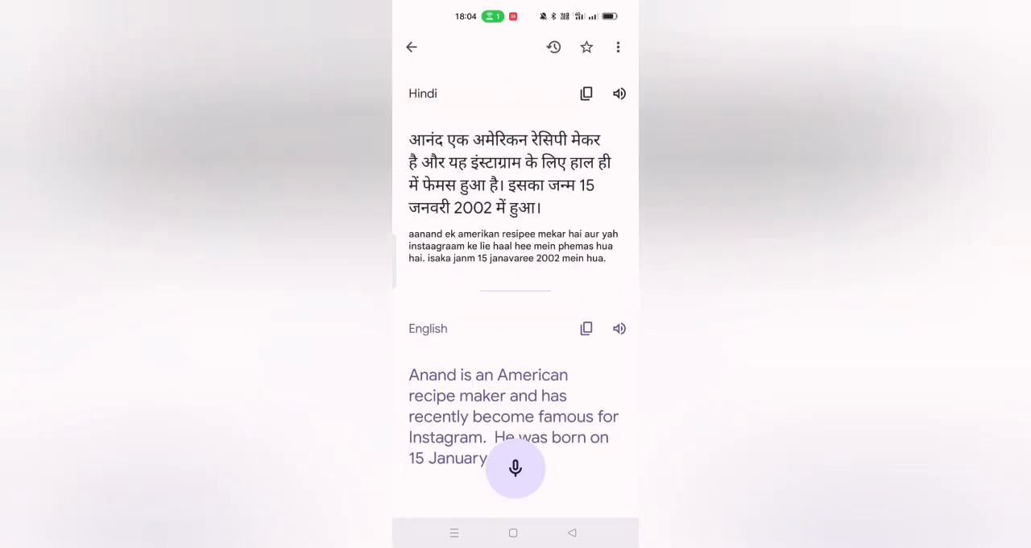
Step: Edit the end of the Hindi text to "Texas, United State में एक रिच फैमिली में हुआ।" and translate it
click(511, 174)
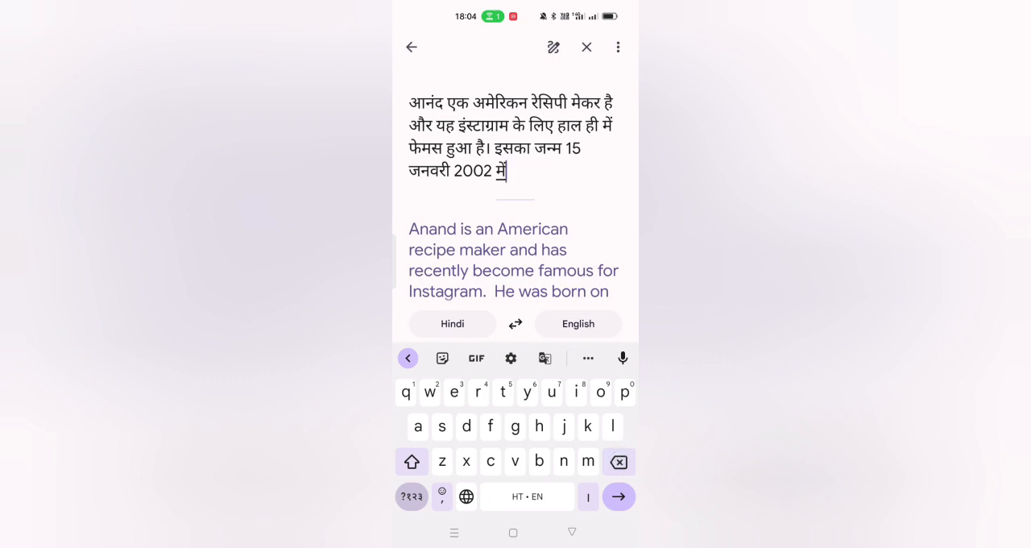
click(412, 462)
text(Texas)
click(449, 358)
text(,)
click(407, 467)
text(United State)
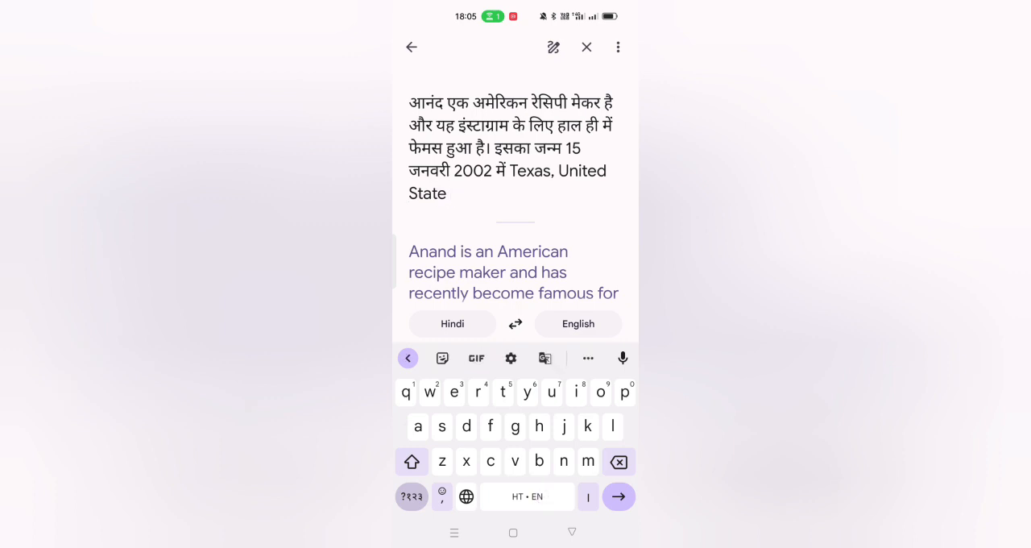
text( me ek rich faimi)
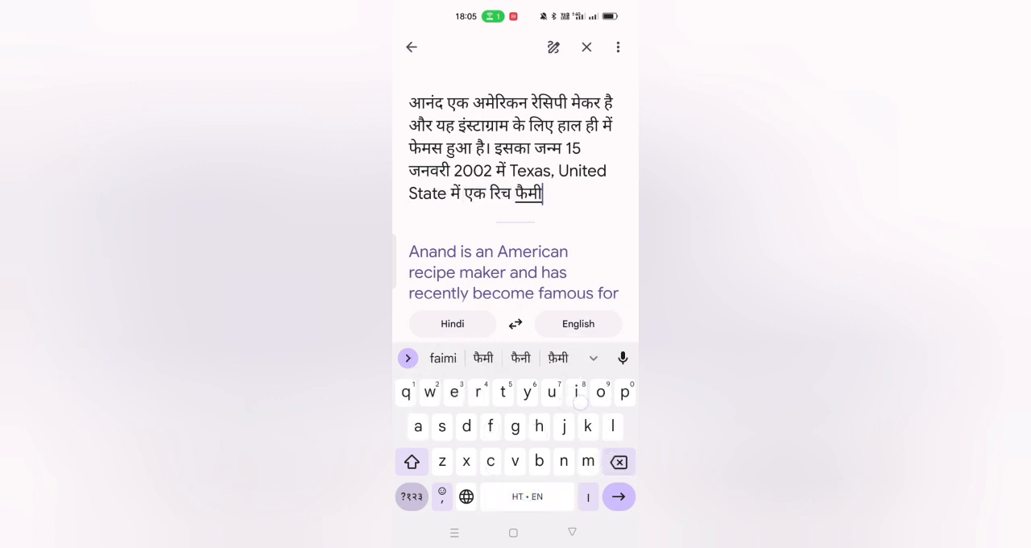
text(lee me hua।)
key(Return)
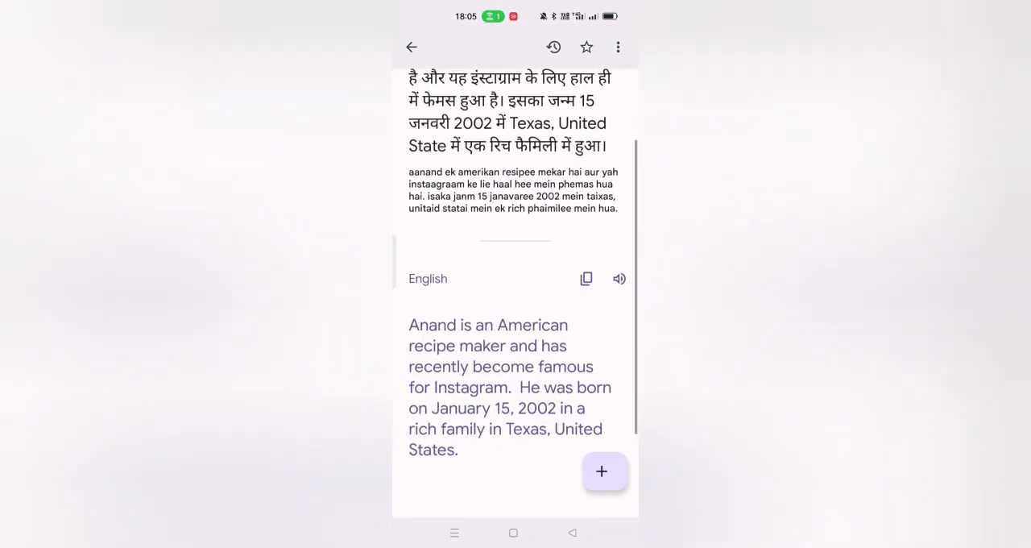
Step: Copy the English translation and paste it on line 5 of the text editor draft
click(586, 278)
click(454, 533)
drag(451, 282, 588, 282)
click(516, 273)
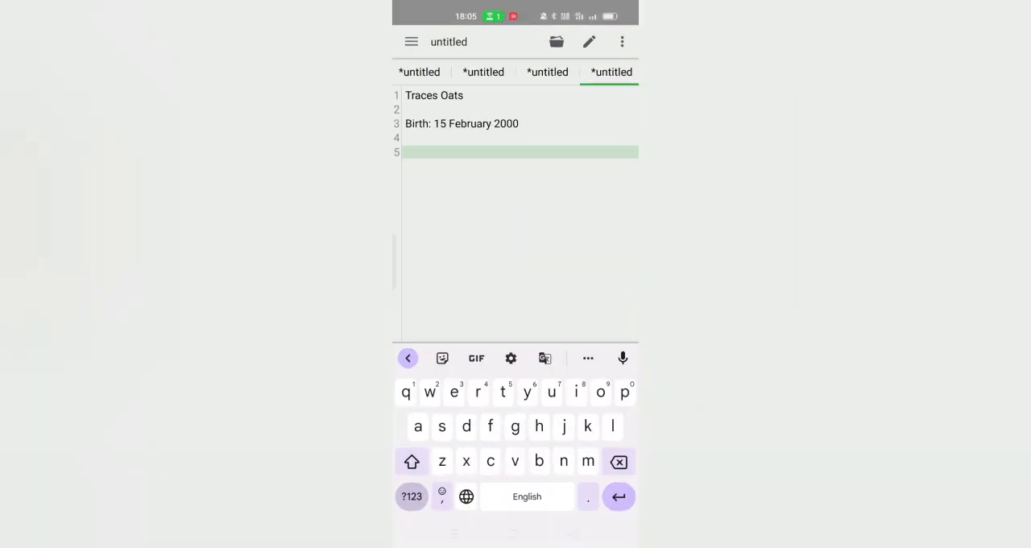
click(504, 151)
click(430, 205)
Step: Copy the title "Traces Oats" and paste it over the wrong first name that opens the paragraph
click(419, 95)
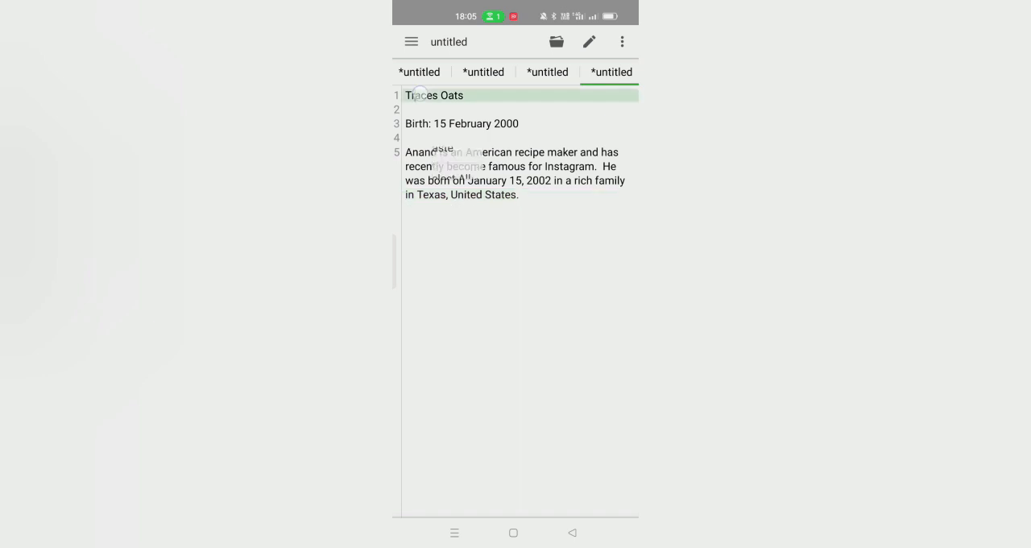
click(524, 53)
click(415, 151)
click(437, 174)
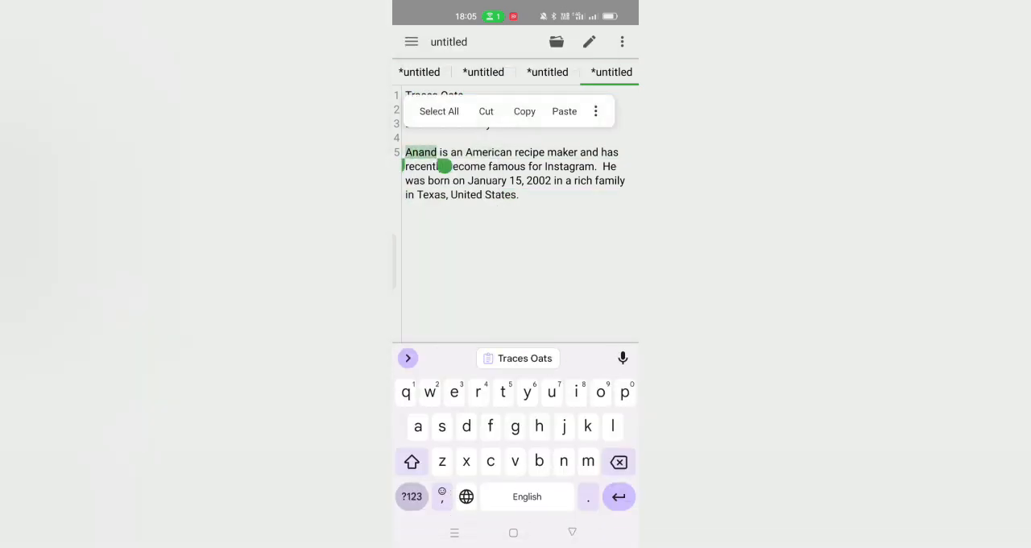
click(564, 110)
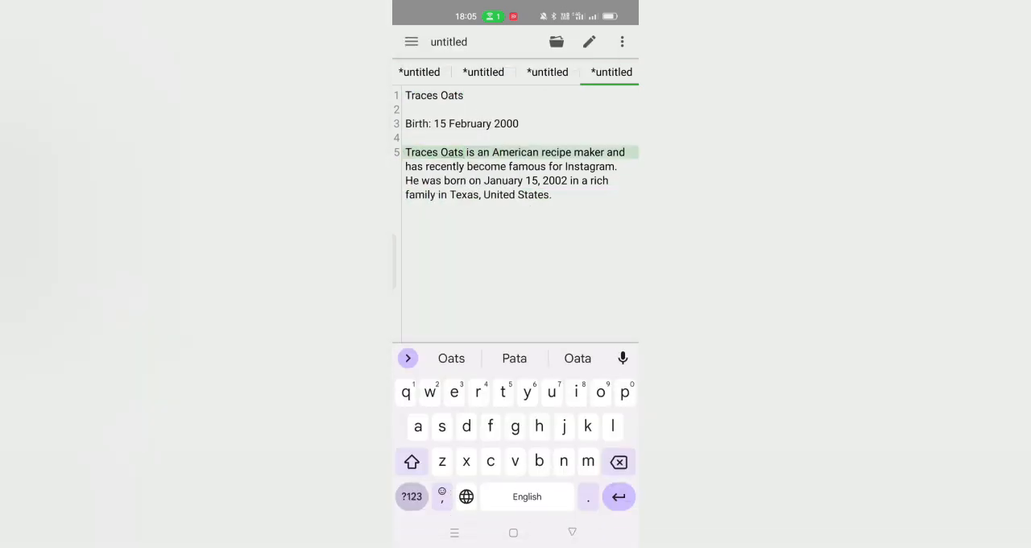
Step: Replace the birth date in the paragraph with the one copied from the Birth line, and start line 7 below the paragraph
click(443, 123)
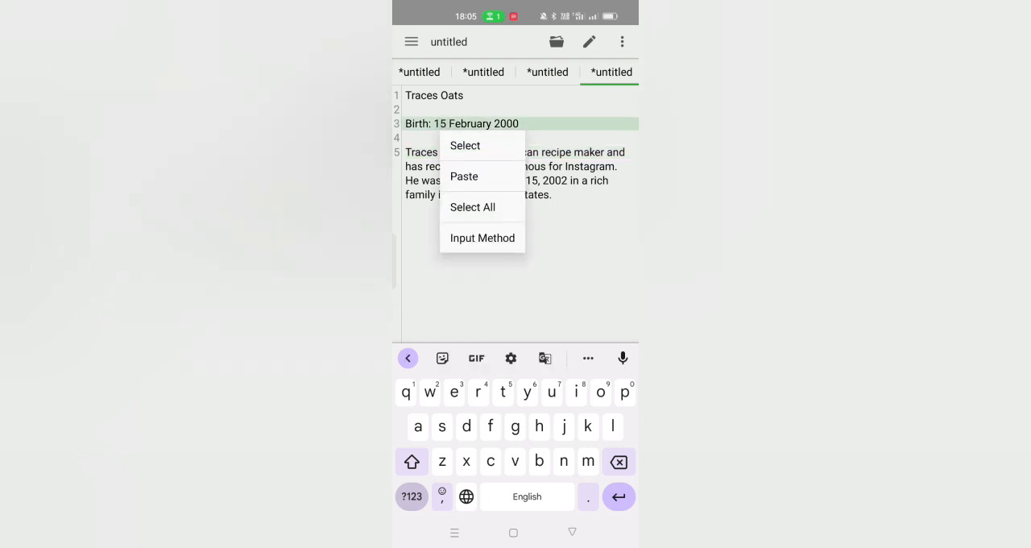
click(465, 145)
click(523, 83)
click(493, 180)
click(518, 203)
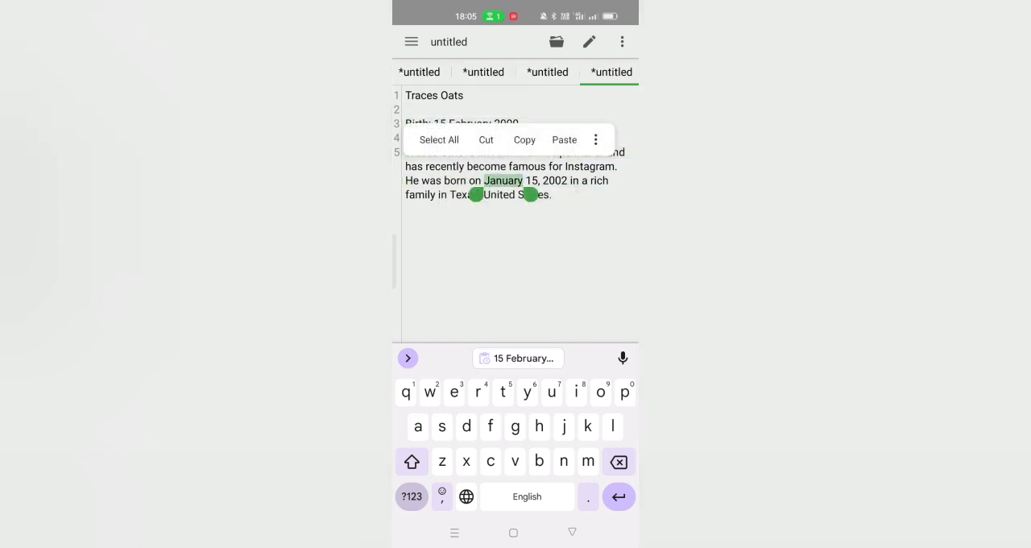
drag(532, 195, 575, 196)
click(518, 358)
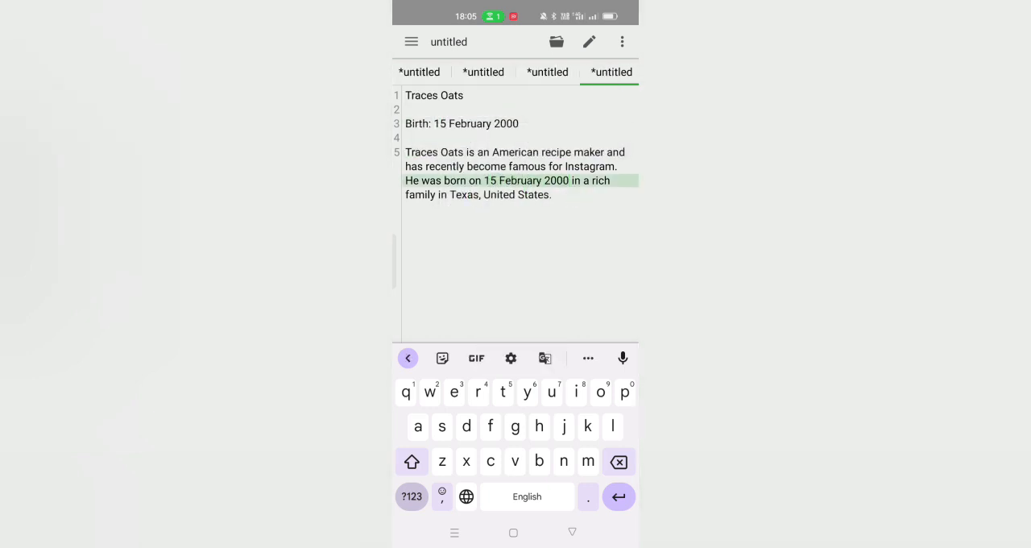
click(551, 210)
key(Return)
key(Return)
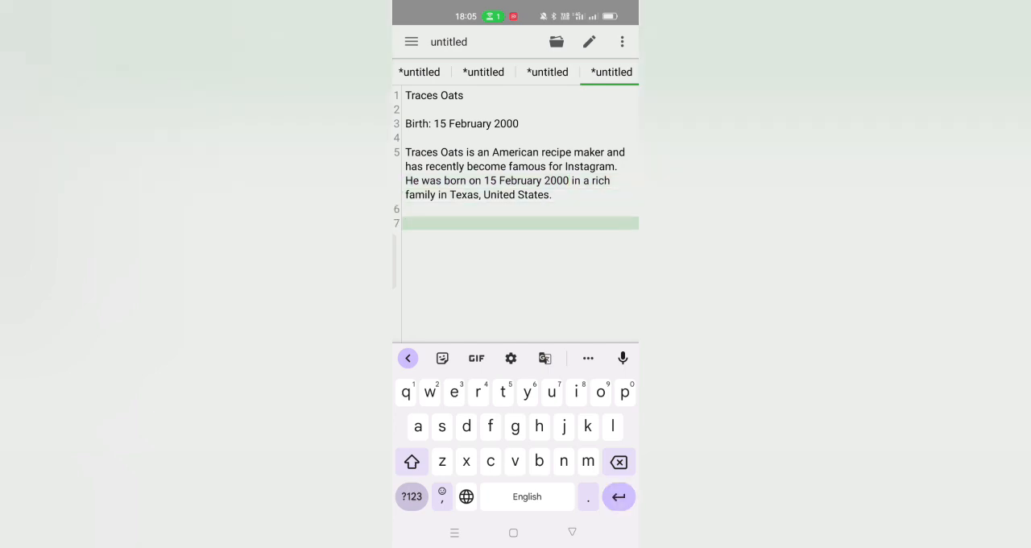
click(455, 533)
click(516, 258)
click(572, 533)
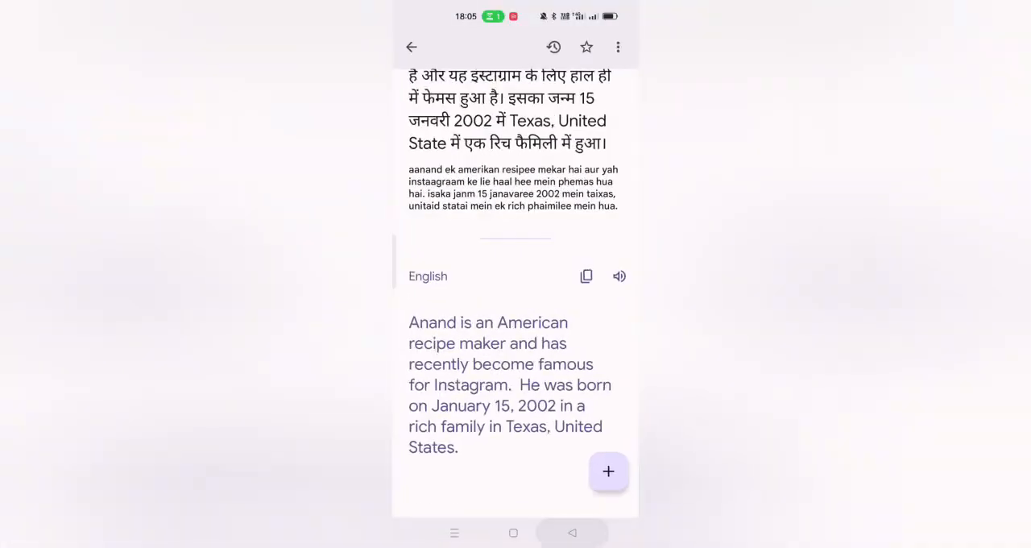
click(516, 468)
click(573, 533)
Step: Switch to the Google app and search for "texas United state best college"
click(454, 533)
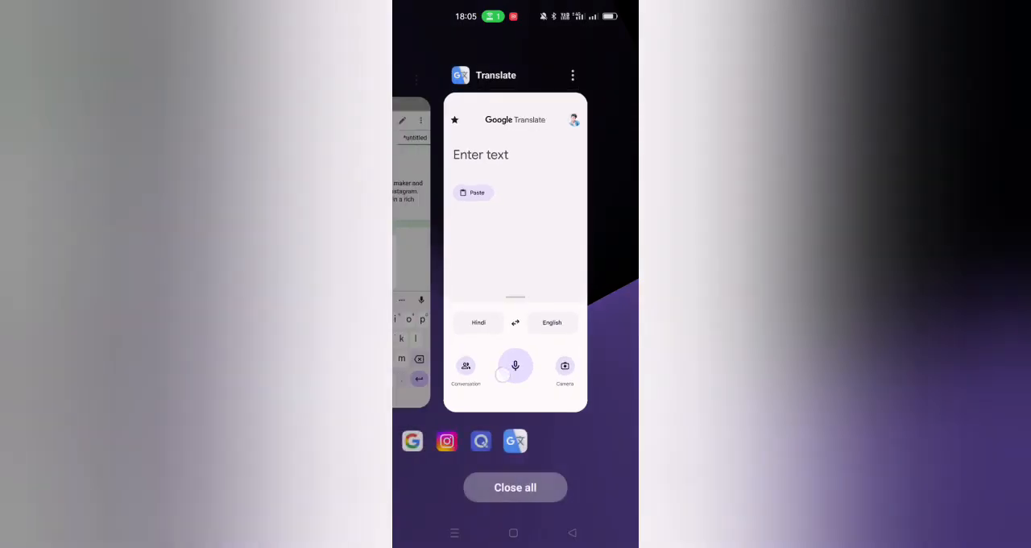
drag(504, 373, 623, 371)
drag(468, 339, 621, 339)
click(516, 250)
click(484, 85)
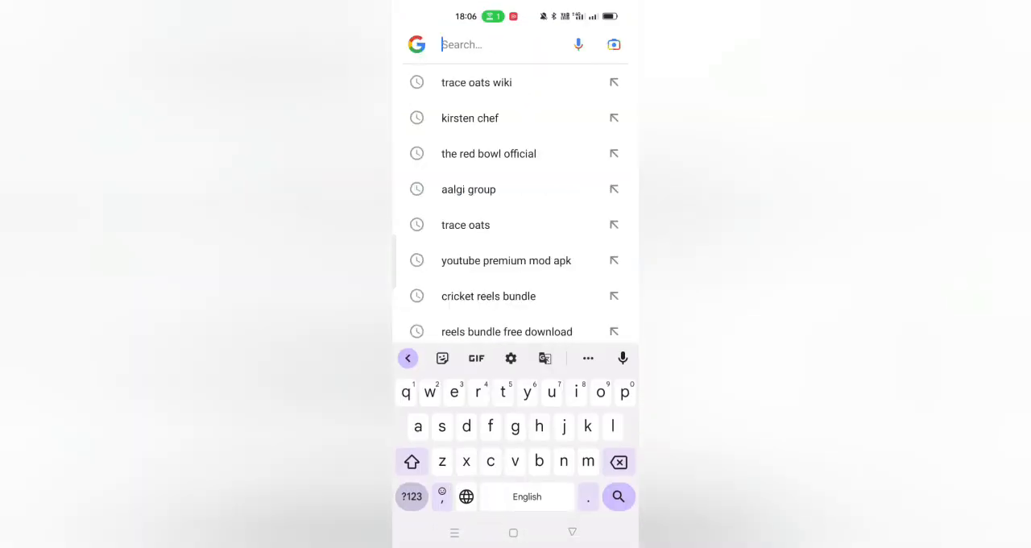
text(texas united state )
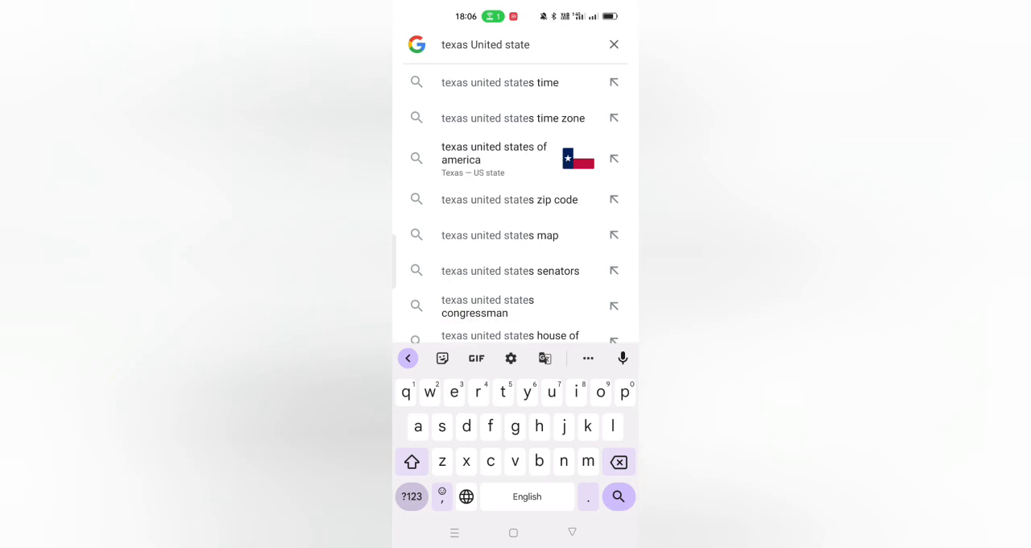
text(best college)
key(Return)
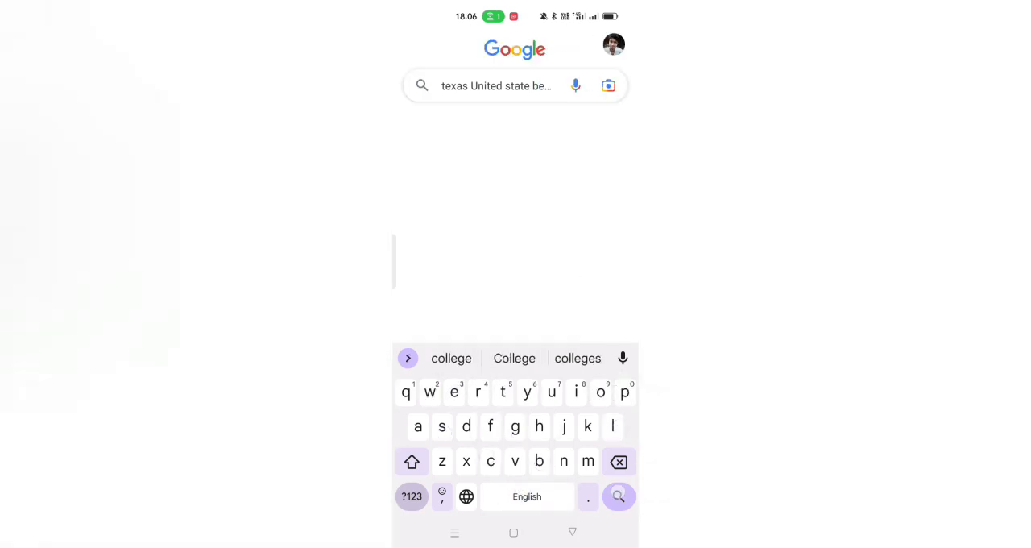
Step: Copy the name "The University of Texas at Austin" from the Colleges/Universities results
scroll(574, 283, down, 2)
click(451, 284)
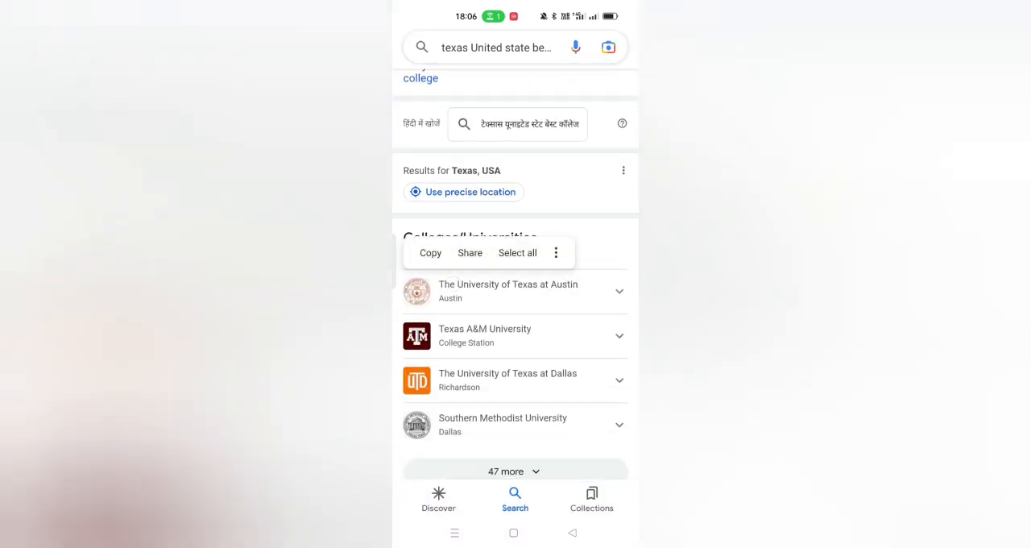
scroll(516, 338, down, 1)
drag(455, 269, 585, 268)
click(455, 221)
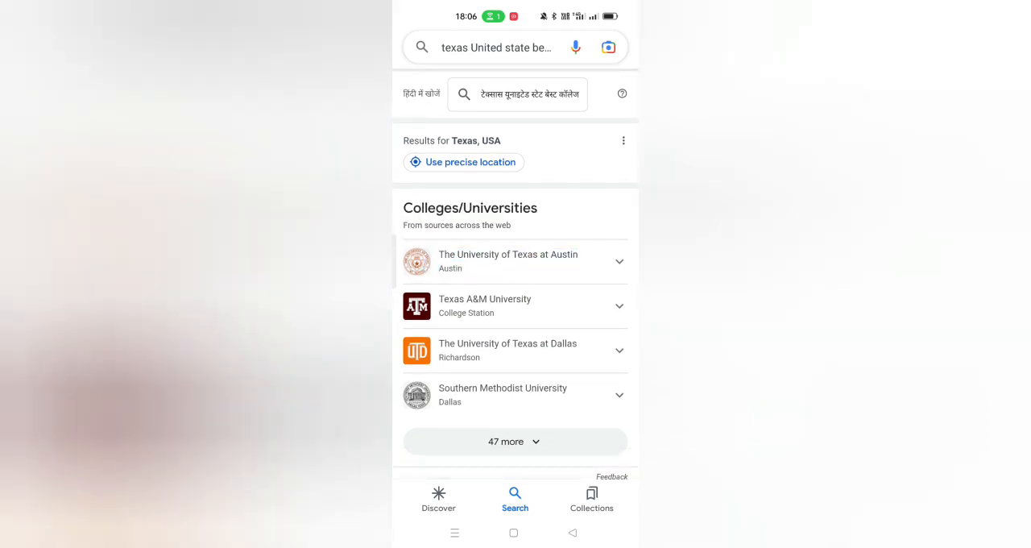
Step: Switch to Google Translate and dictate a Hindi sentence about completing graduation in 2018 and becoming active on Instagram and TikTok in 2019
click(456, 532)
scroll(610, 333, left, 2)
click(484, 274)
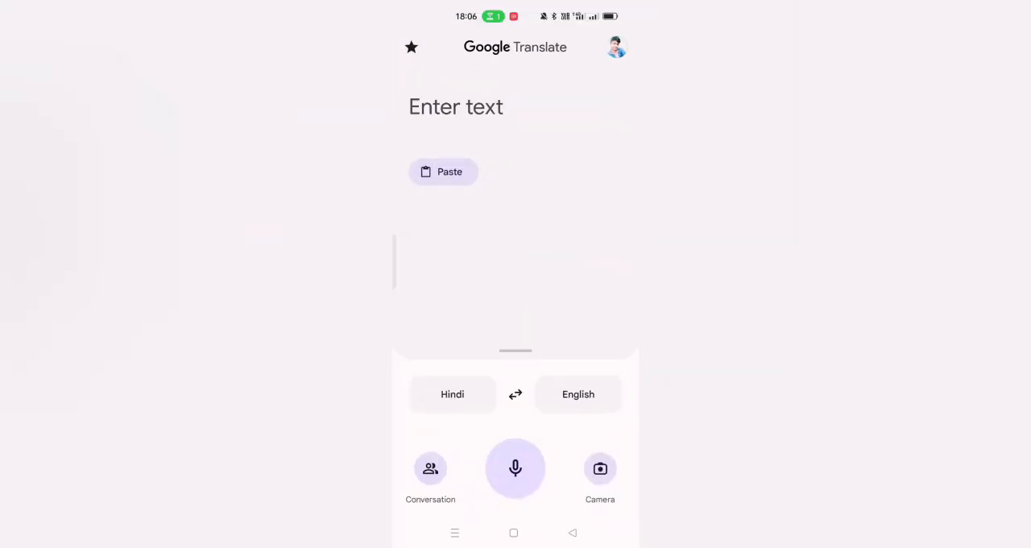
click(505, 476)
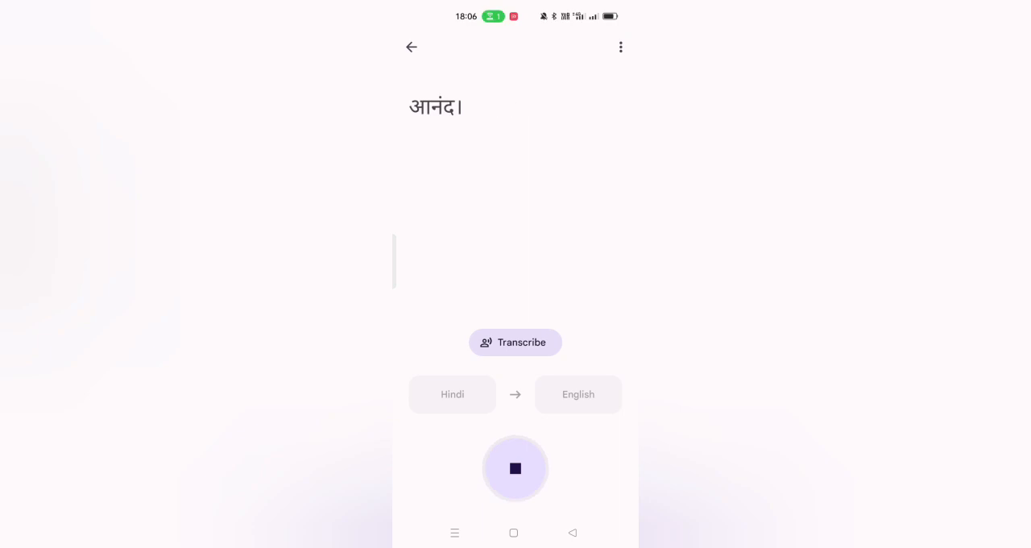
click(572, 529)
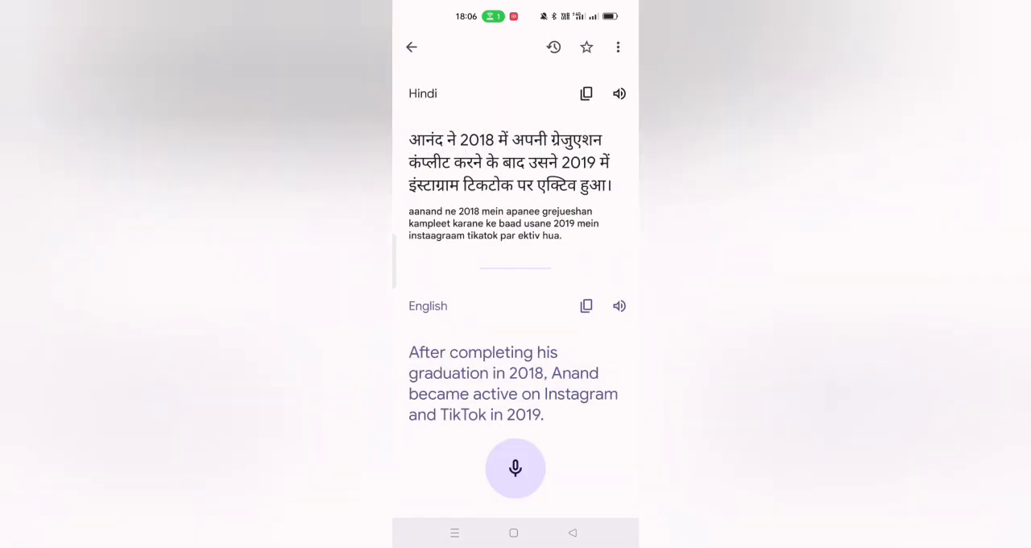
Step: Insert "The University of Texas at Austin से" after "2018 में" in the Hindi text, and replace "उसने" with a comma after "बाद"
click(498, 139)
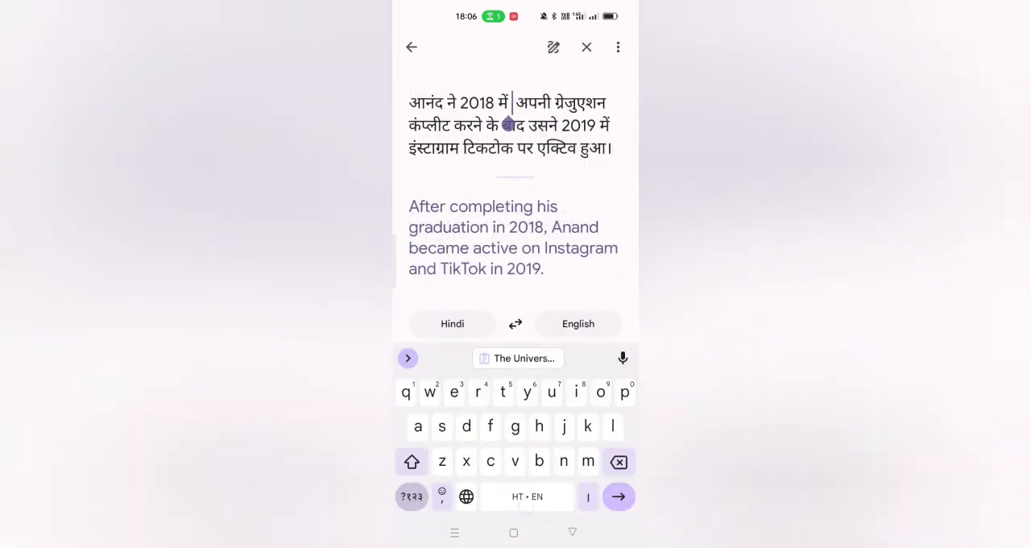
click(524, 358)
text(से)
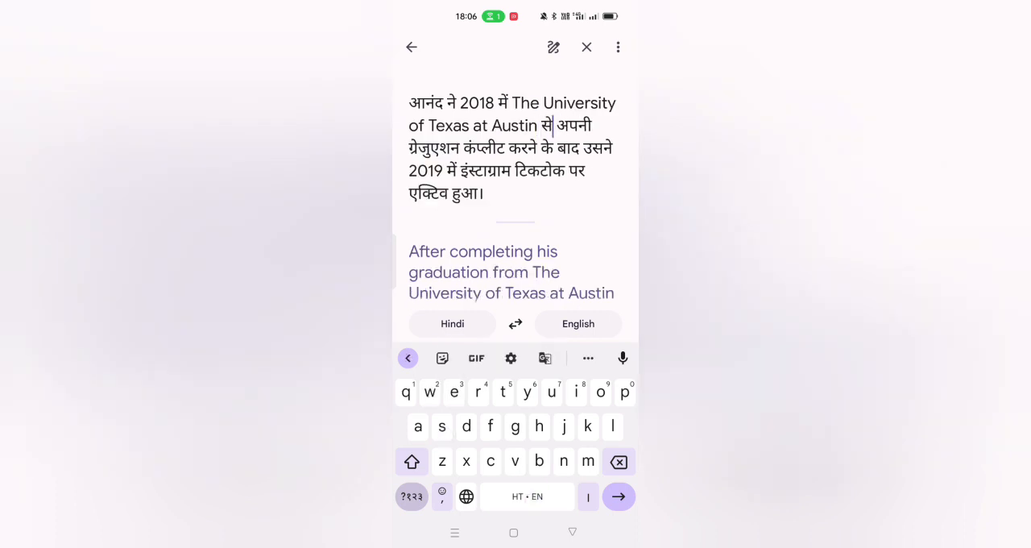
double_click(597, 148)
key(BackSpace)
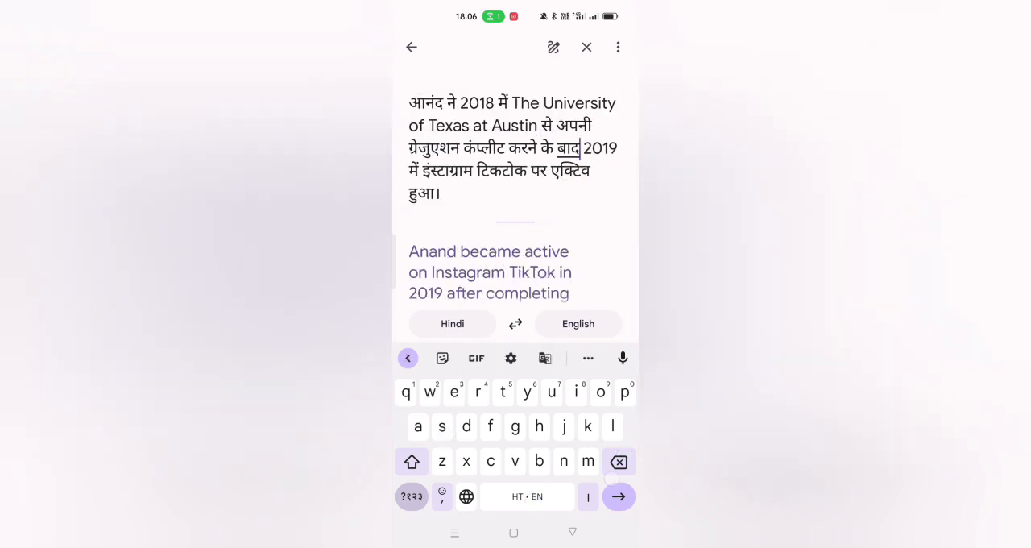
text(,)
Step: Add "सोशल मीडिया:" before "इंस्टाग्राम" and ", यूट्यूब" after "टिकटोक" in the Hindi text, and translate it
click(421, 170)
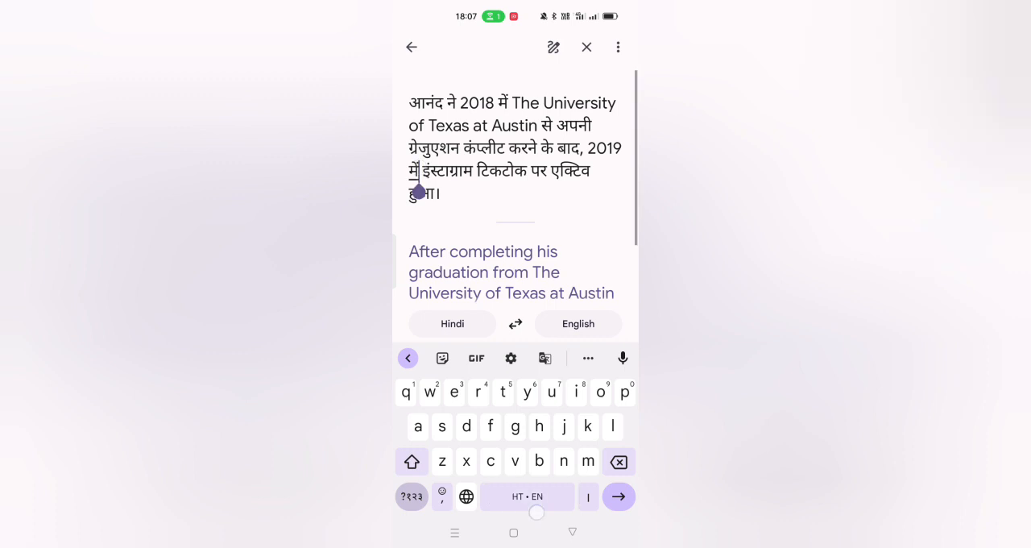
text(सोशल मीडिया)
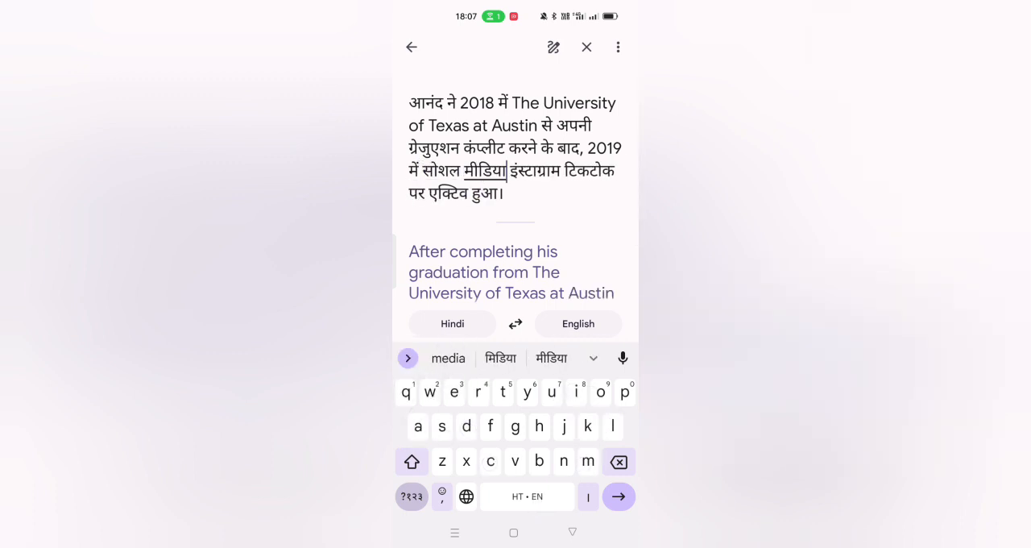
click(412, 496)
text(:)
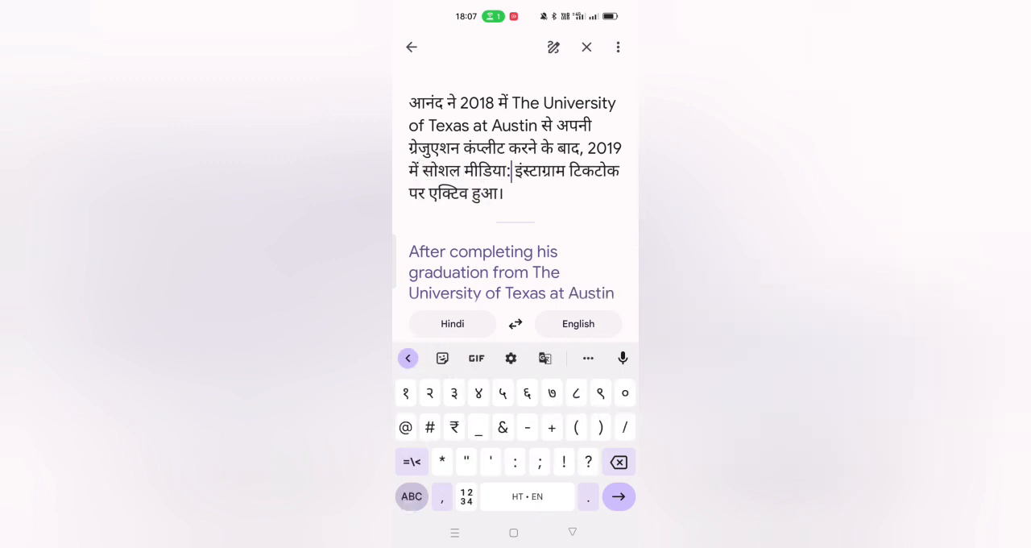
click(619, 170)
text(, y)
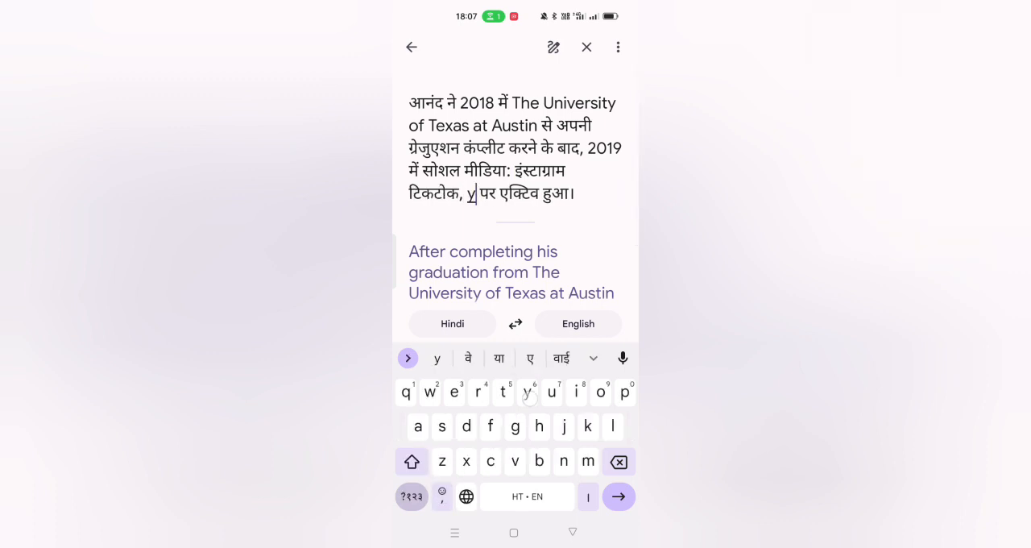
text(outub)
click(618, 497)
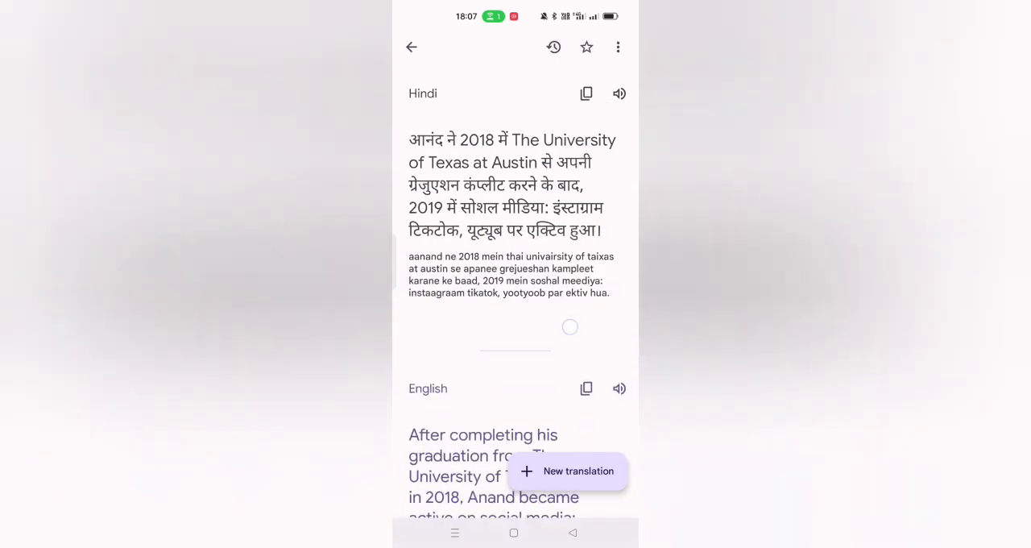
Step: Copy the English translation, paste it on line 7 of the QuickEdit draft, and start a new line below it
scroll(569, 327, down, 3)
click(587, 199)
click(456, 533)
drag(476, 282, 592, 282)
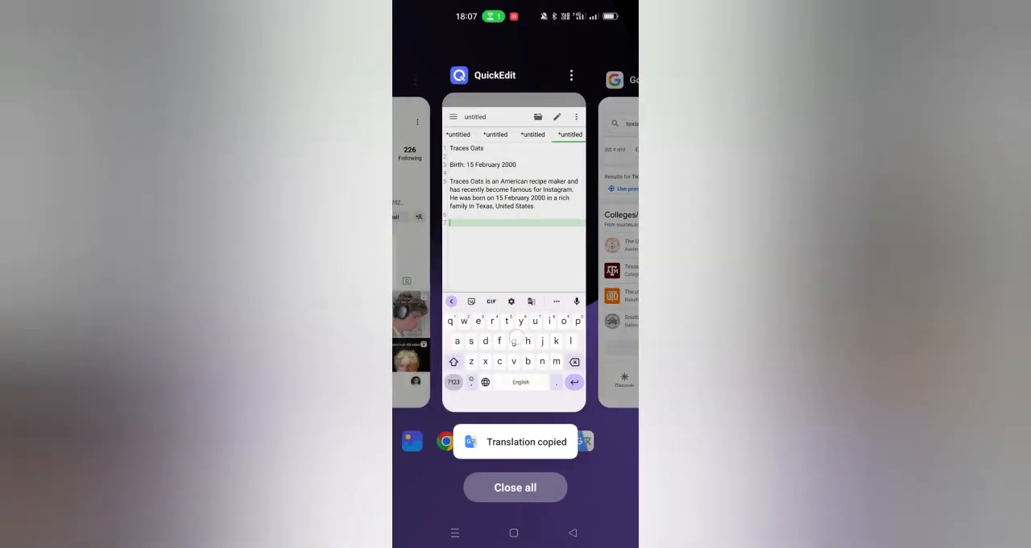
click(516, 242)
click(602, 39)
click(508, 230)
click(428, 274)
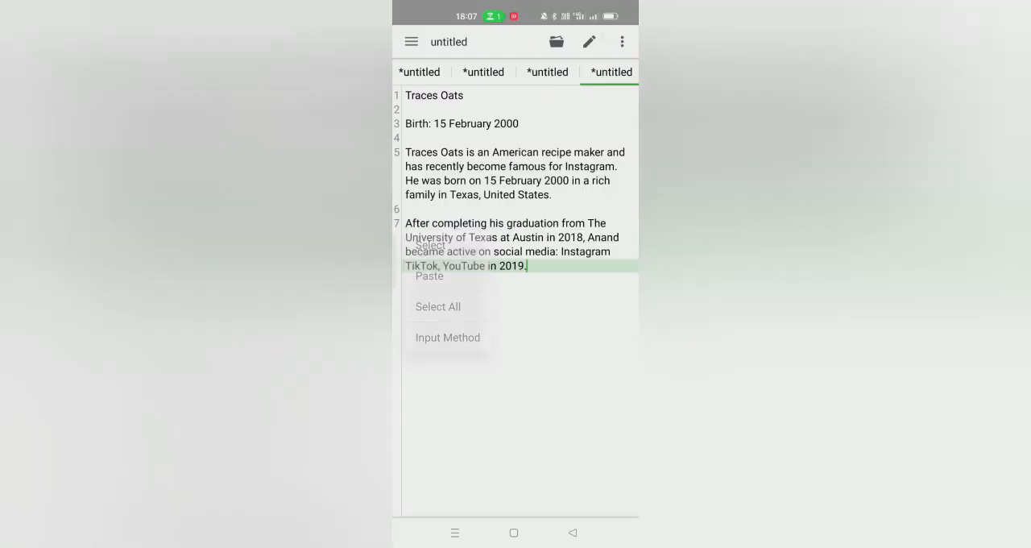
click(559, 260)
click(616, 498)
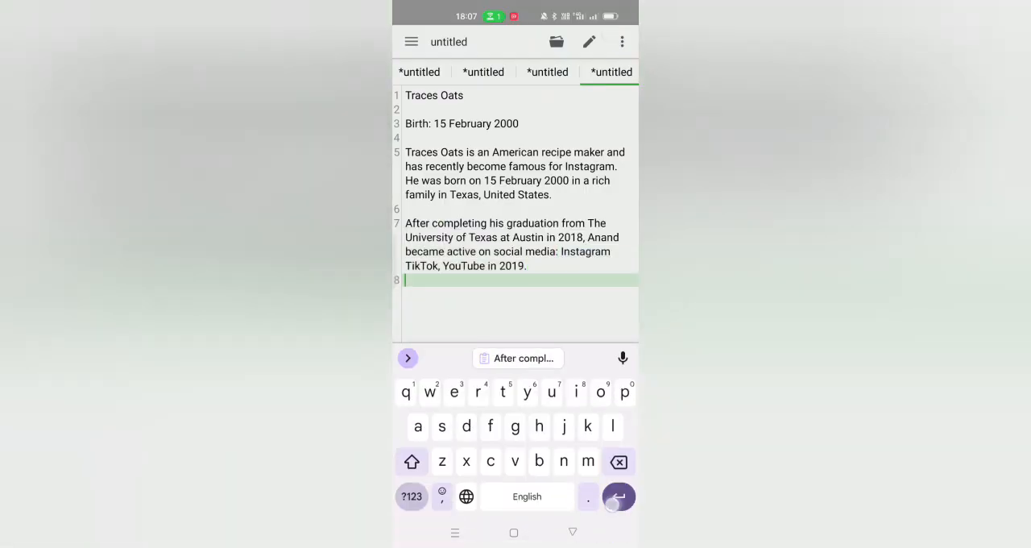
Step: Switch to Instagram and check the tracesoats profile
click(456, 533)
drag(476, 241, 597, 242)
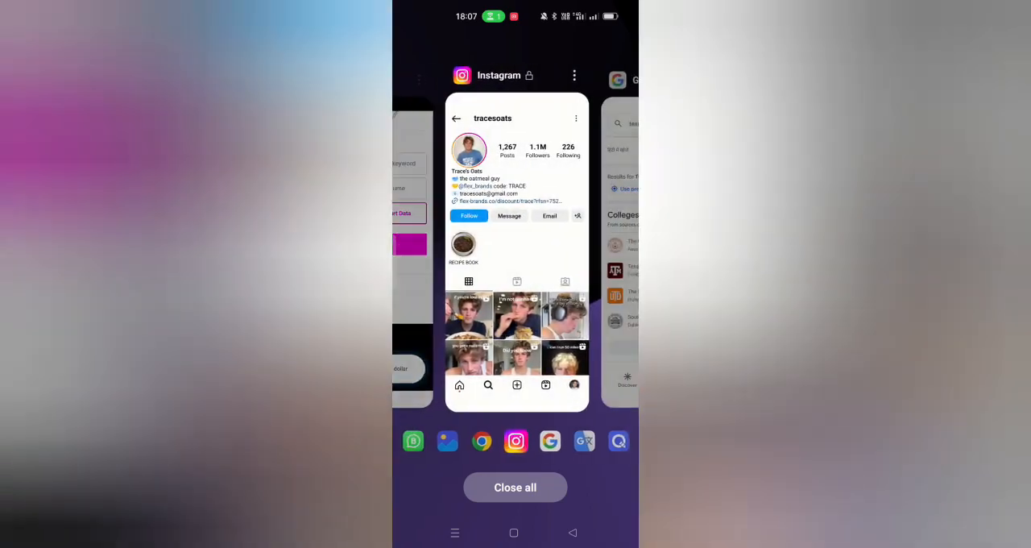
click(516, 242)
Step: Open YouTube and search for "trases oats"
click(514, 532)
click(585, 389)
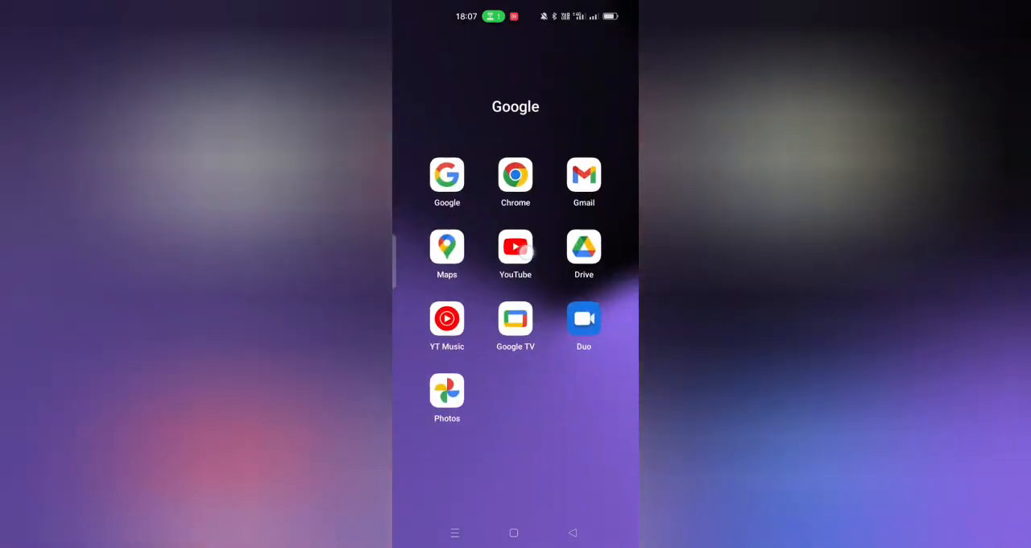
click(516, 247)
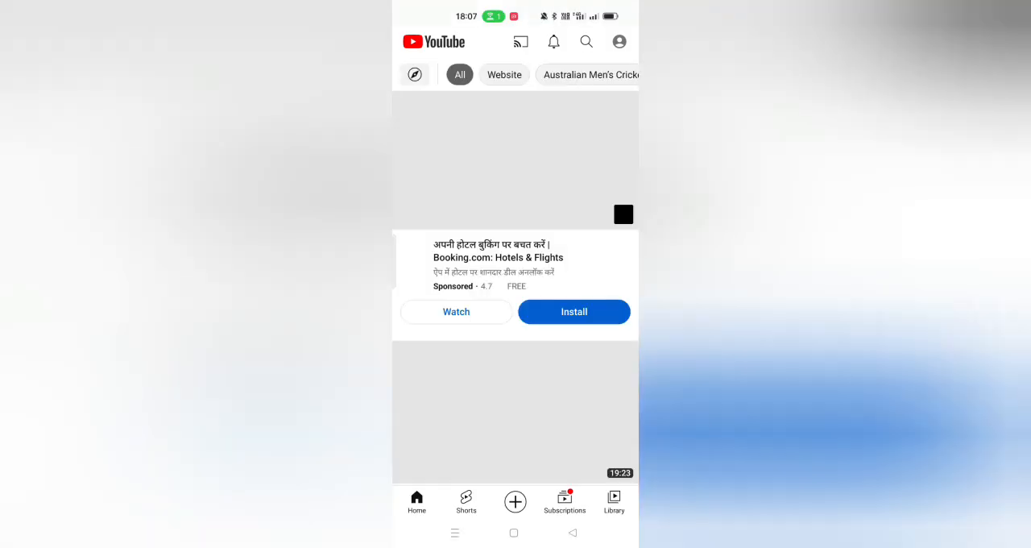
click(585, 41)
text(treas)
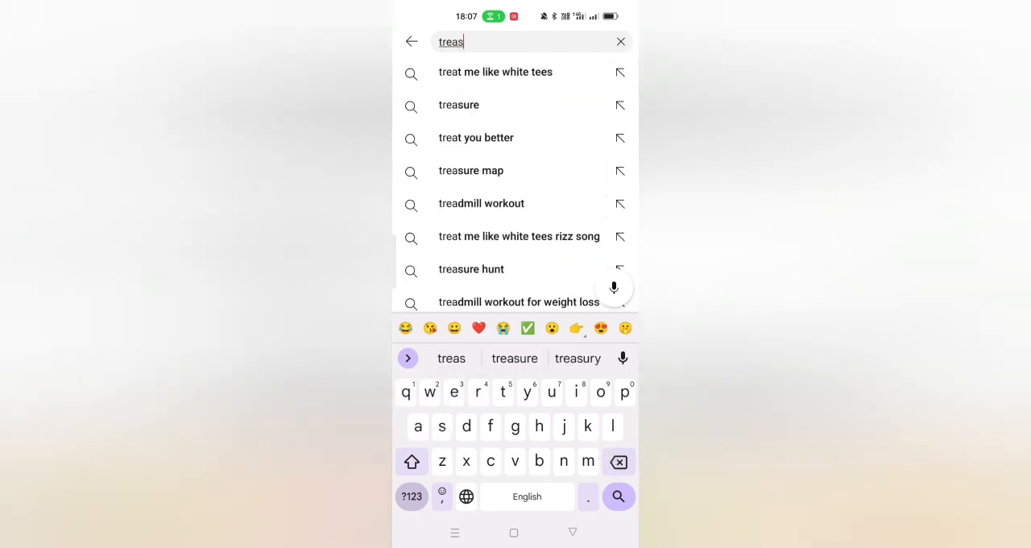
text(esa)
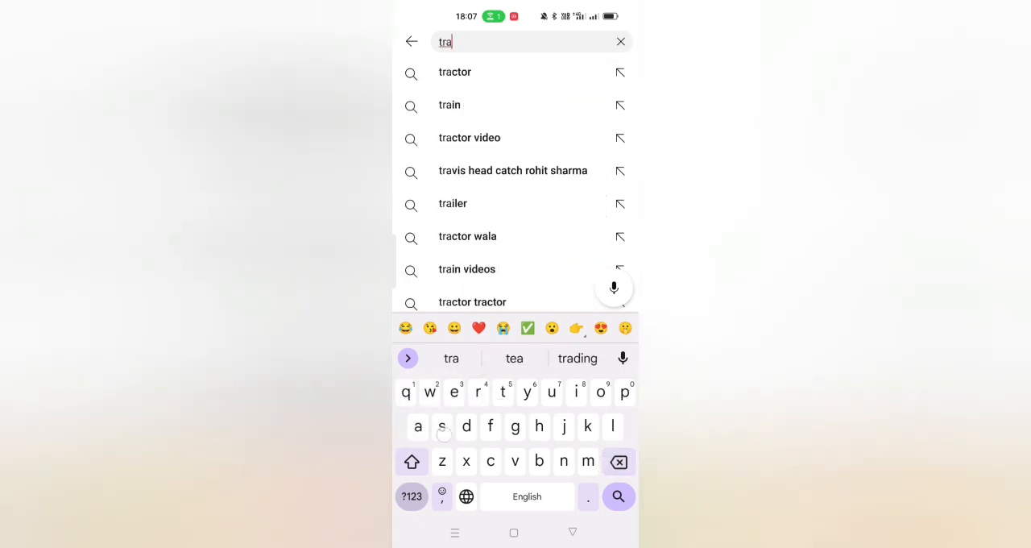
text(ses oats)
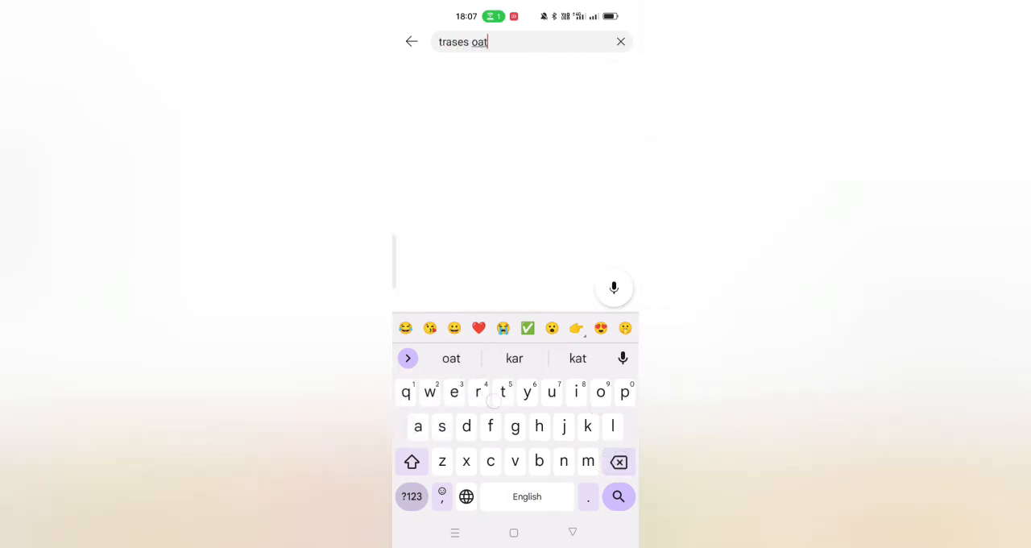
key(Return)
Step: Open the tracesoats channel from the "Baked oat season" Short to check its subscriber count
scroll(516, 323, down, 10)
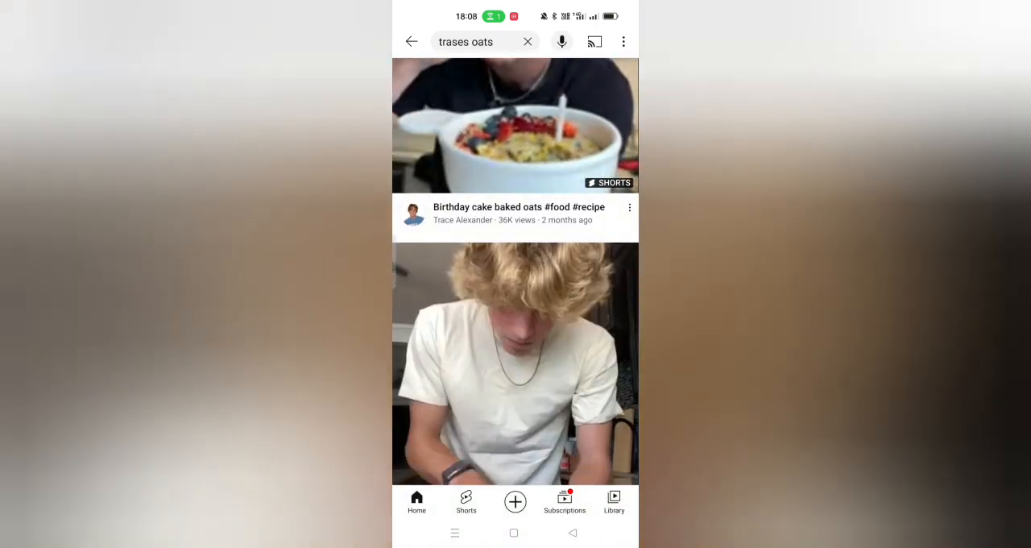
scroll(524, 396, down, 3)
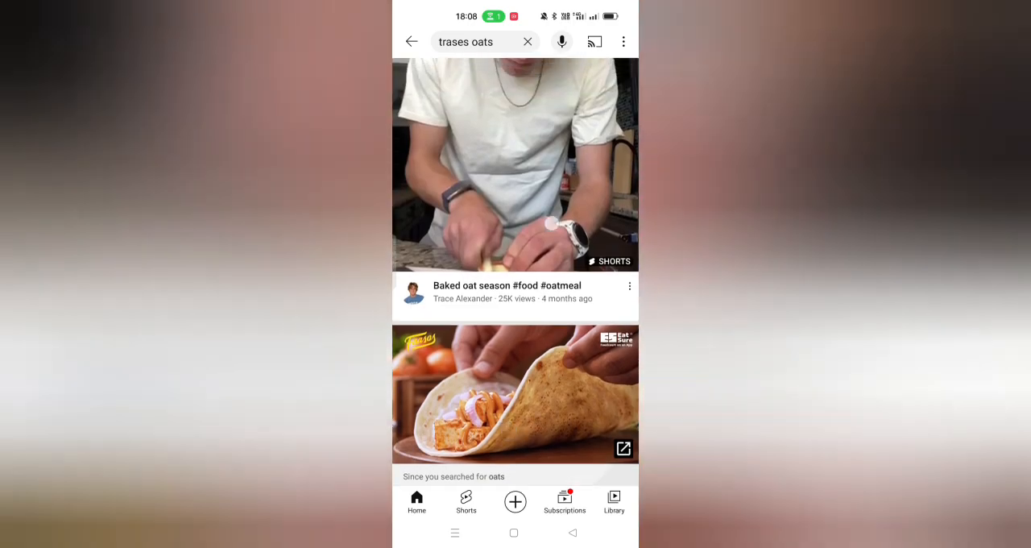
click(516, 145)
click(458, 460)
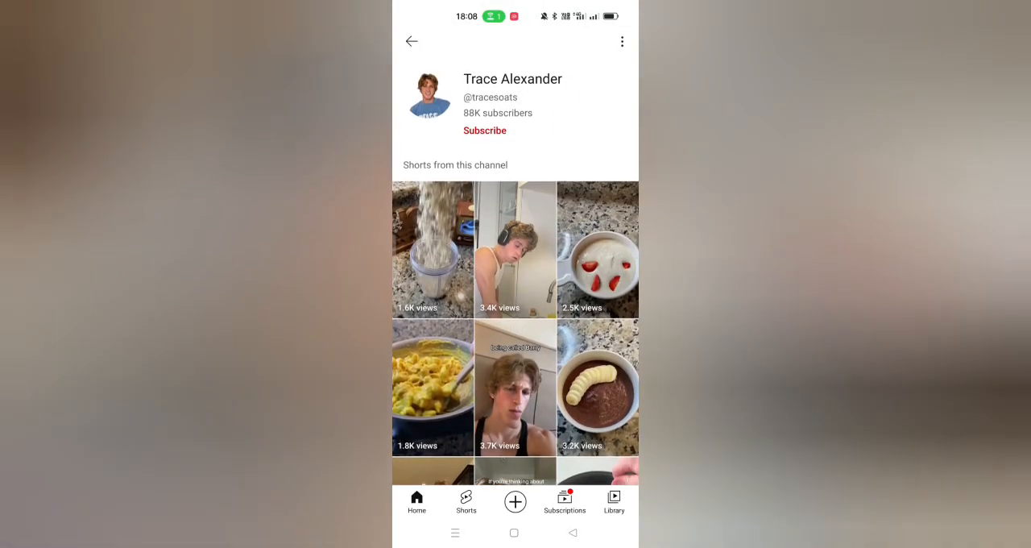
Step: Return to the tracesoats profile on Instagram to check its follower count
click(455, 533)
drag(451, 242, 612, 242)
click(516, 253)
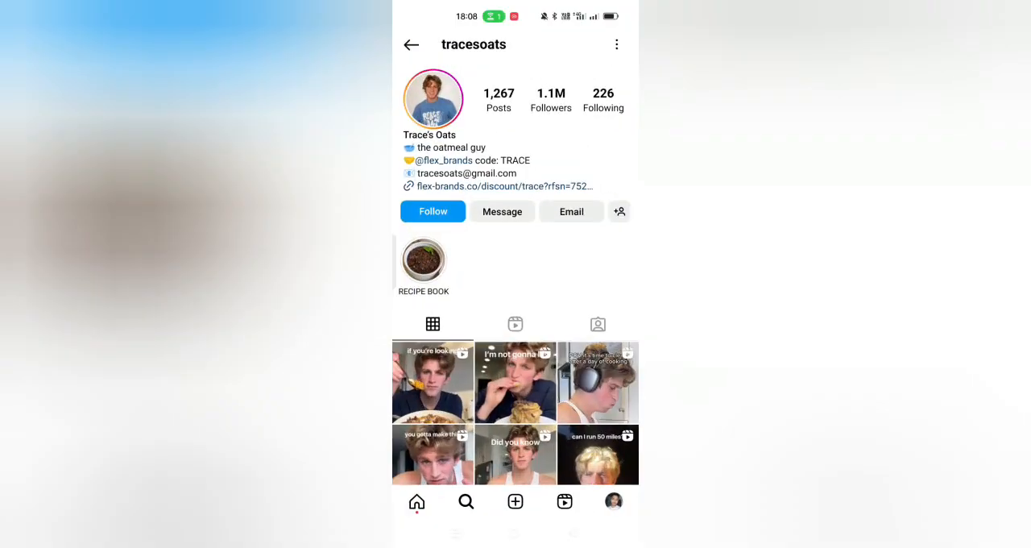
Step: Switch to Google Translate and dictate a Hindi sentence on 2023 earnings, 1.1 million Instagram followers, 87K YouTube subscribers, TikTok followers and $5 million net worth
click(455, 532)
drag(451, 366, 527, 371)
click(415, 339)
click(569, 533)
click(521, 472)
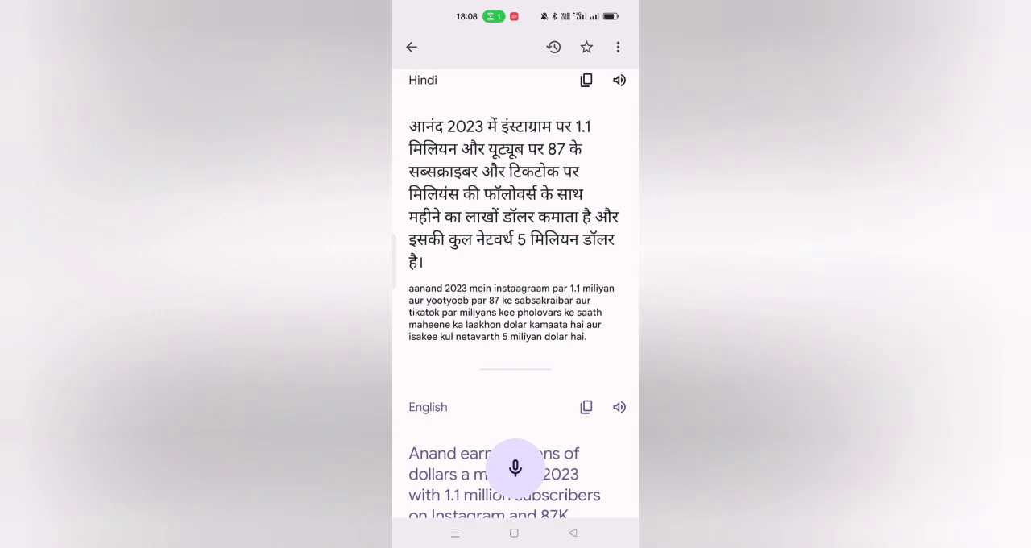
Step: Insert "10" before "मिलियंस" in the TikTok part of the Hindi text and translate it again
click(596, 174)
click(411, 501)
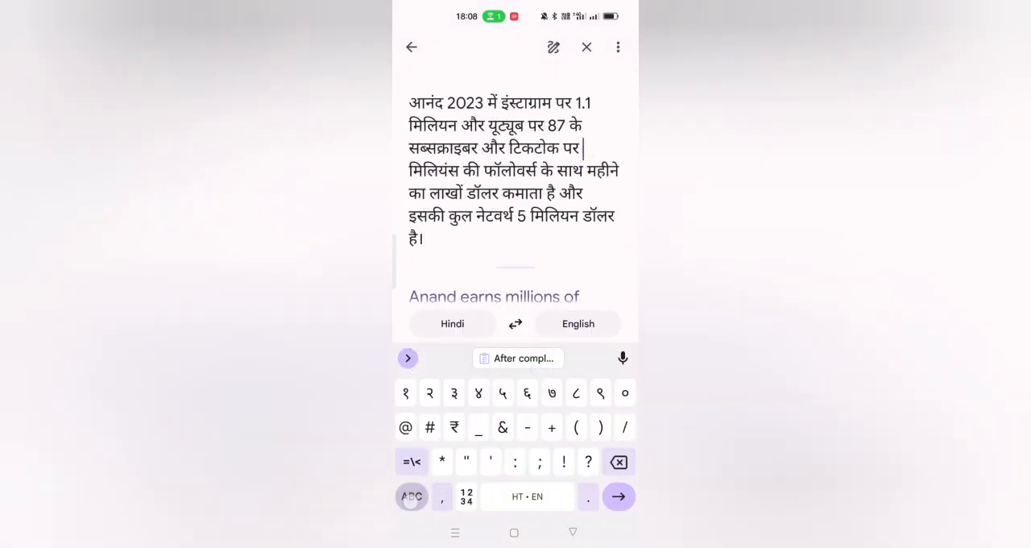
click(468, 497)
text(10)
click(411, 504)
scroll(569, 195, down, 1)
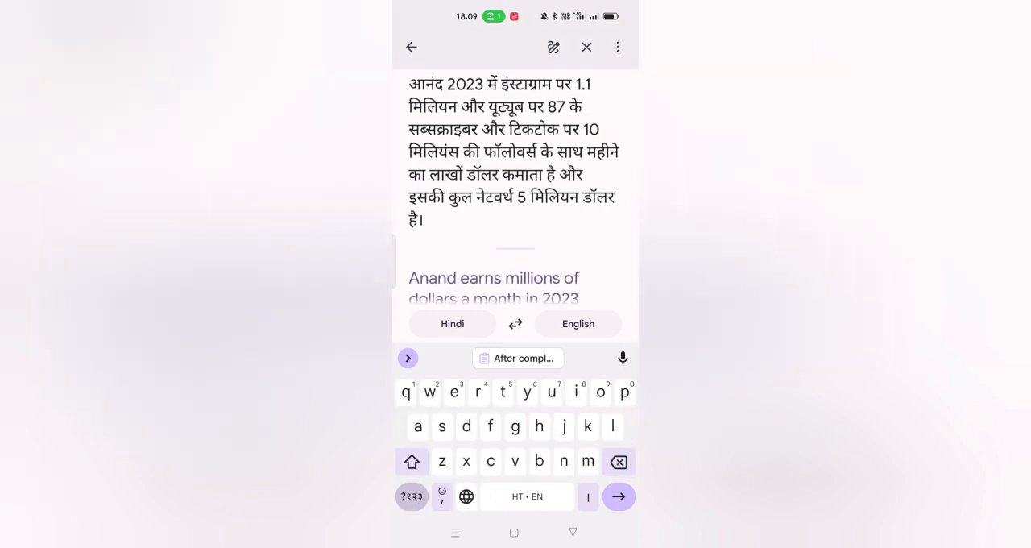
click(619, 496)
Step: Copy the English translation about earnings and net worth and paste it on line 9 of the QuickEdit draft
scroll(619, 221, down, 4)
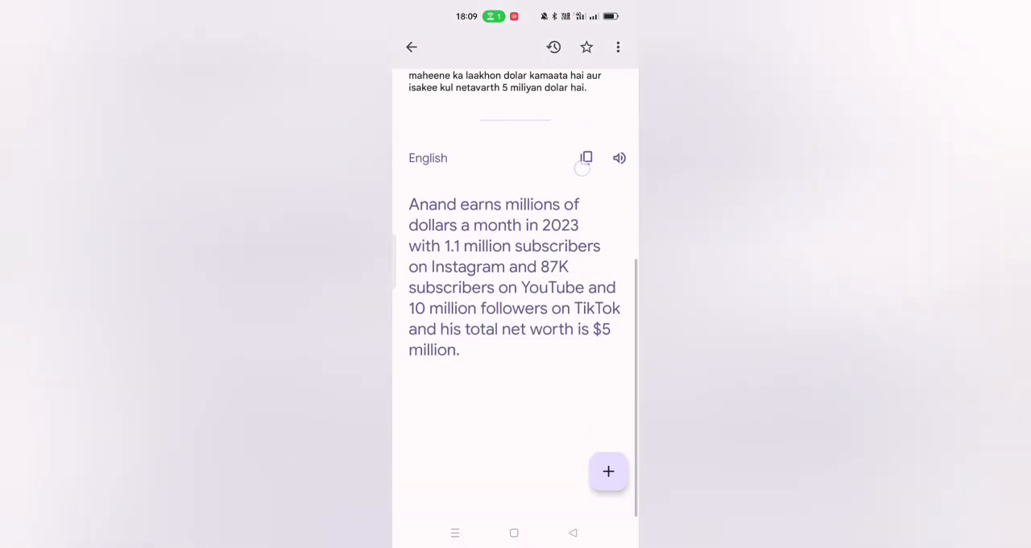
click(456, 533)
scroll(596, 336, left, 5)
click(502, 253)
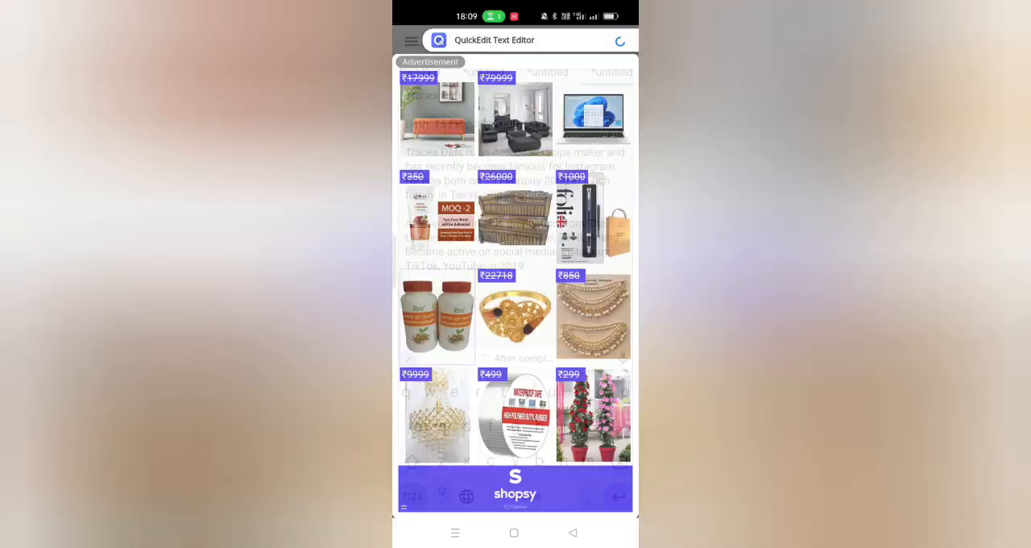
click(606, 38)
click(505, 295)
click(430, 347)
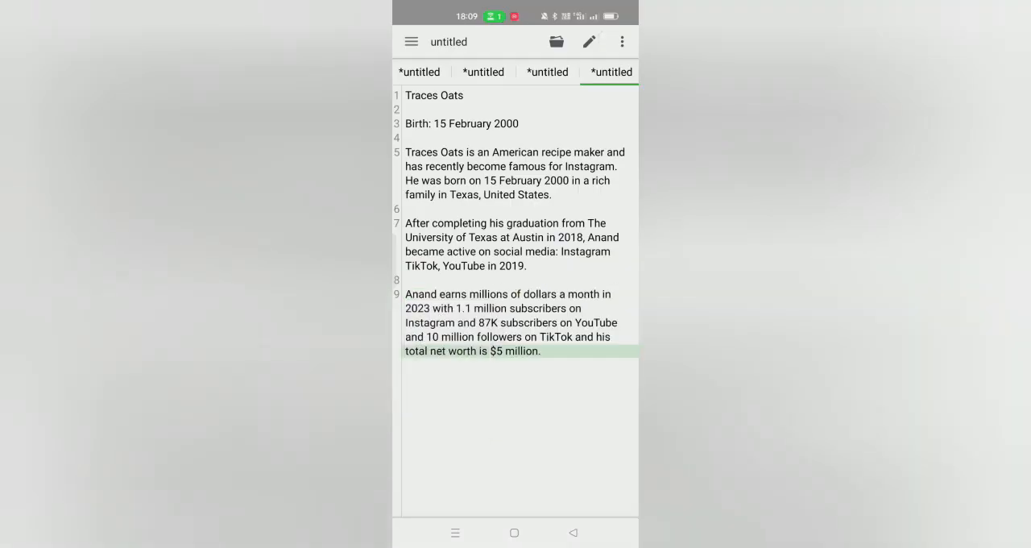
Step: Copy "Traces Oats" from line 5 and paste it over the wrong first name that opens line 9
click(418, 150)
click(438, 172)
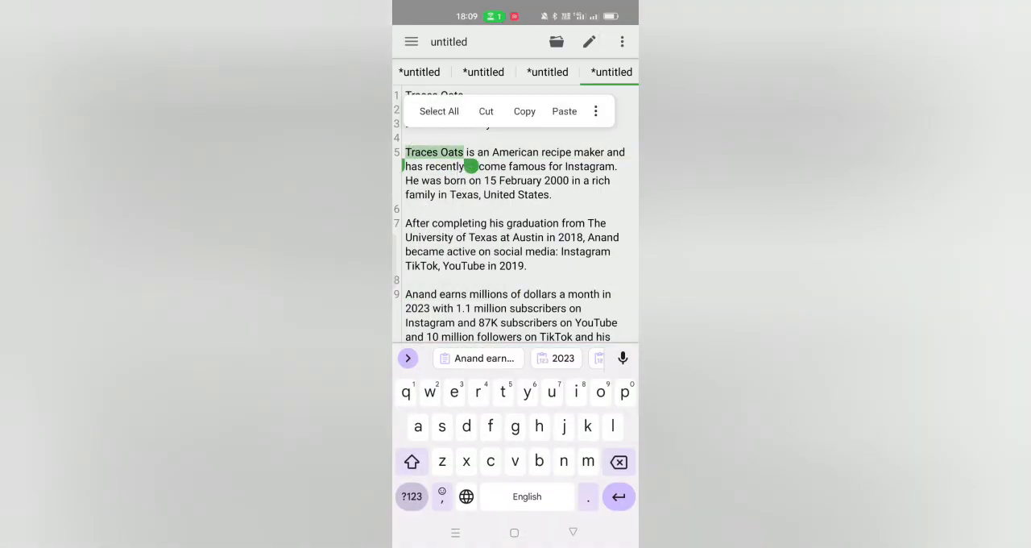
click(525, 110)
click(419, 295)
double_click(419, 294)
click(564, 256)
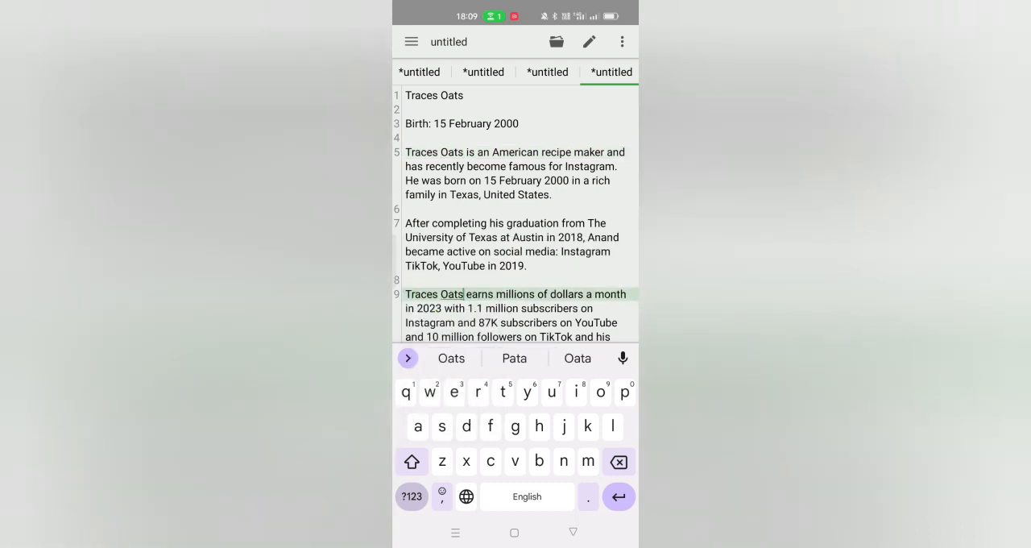
Step: Start line 11 below the net worth paragraph, leaving a blank line between them
click(573, 532)
click(561, 349)
key(Return)
key(Return)
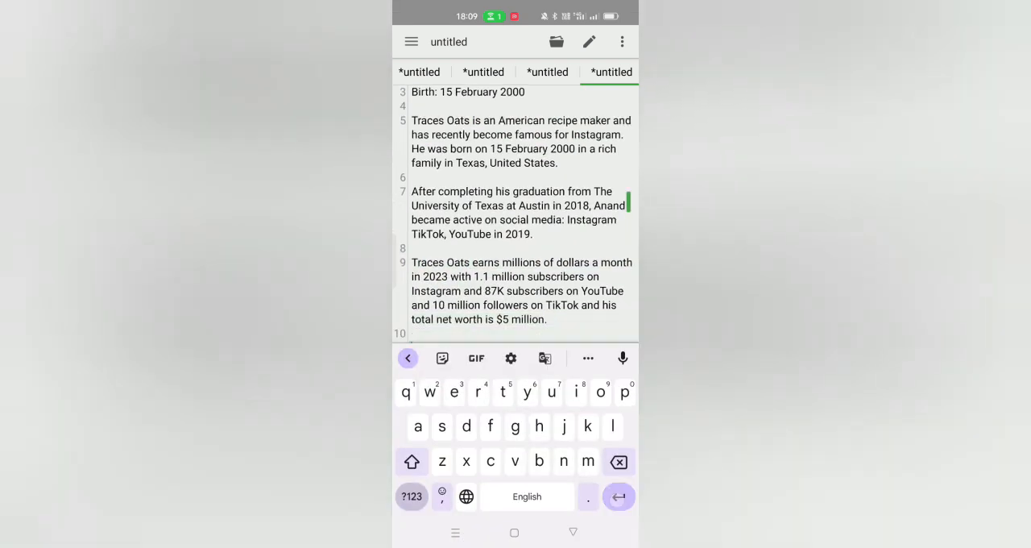
Step: Copy the entire Traces Oats biography text from the draft
click(573, 532)
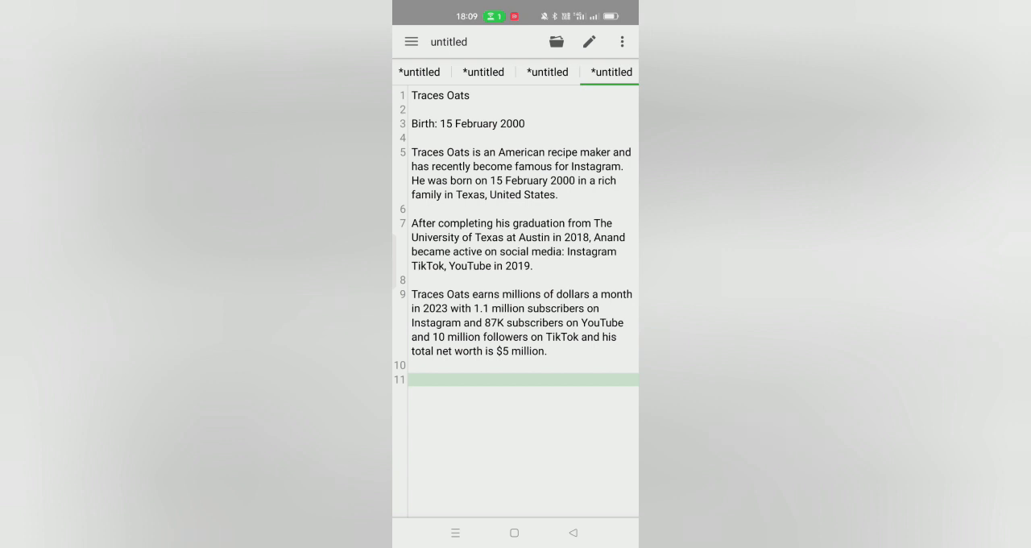
click(521, 223)
click(553, 306)
click(525, 52)
Step: Switch to WA Business and paste and send the copied biography in the Aalgi Group chat
click(514, 532)
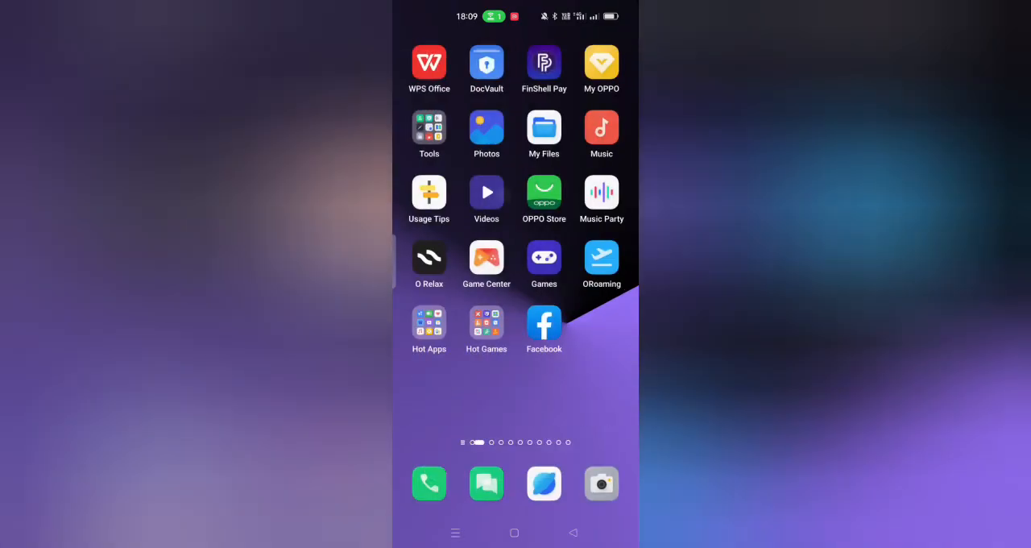
drag(580, 194, 451, 193)
drag(580, 194, 451, 193)
click(544, 127)
click(573, 532)
drag(573, 198, 573, 326)
click(516, 266)
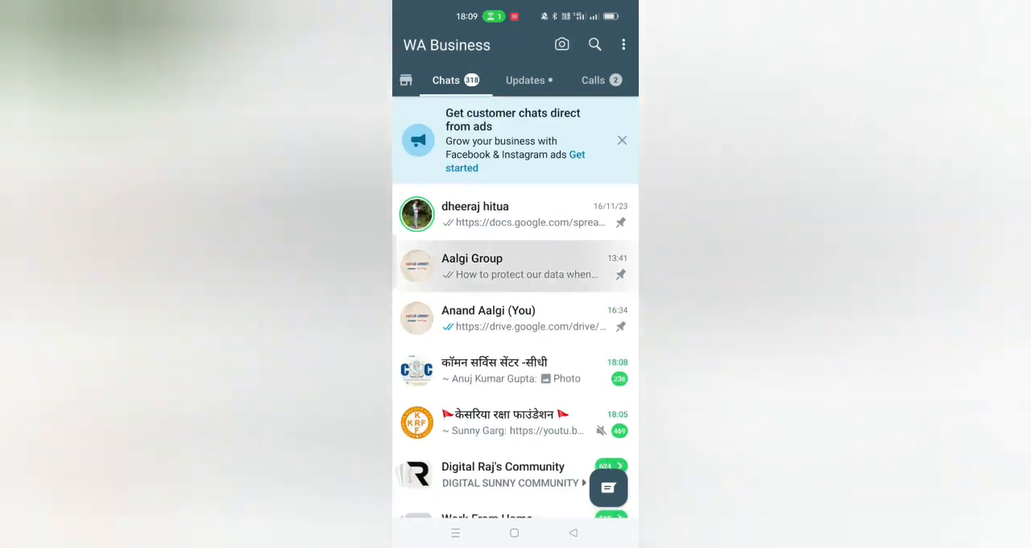
click(502, 504)
click(433, 464)
click(620, 499)
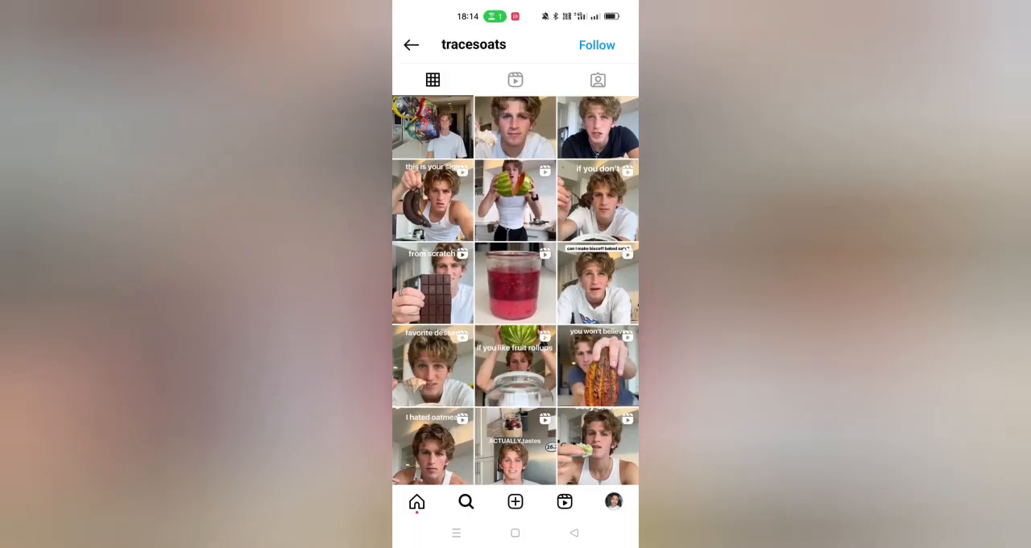
Step: Look through the tracesoats Instagram posts for a usable photo, checking the marathon and "How to make oat milk" posts
scroll(516, 290, down, 10)
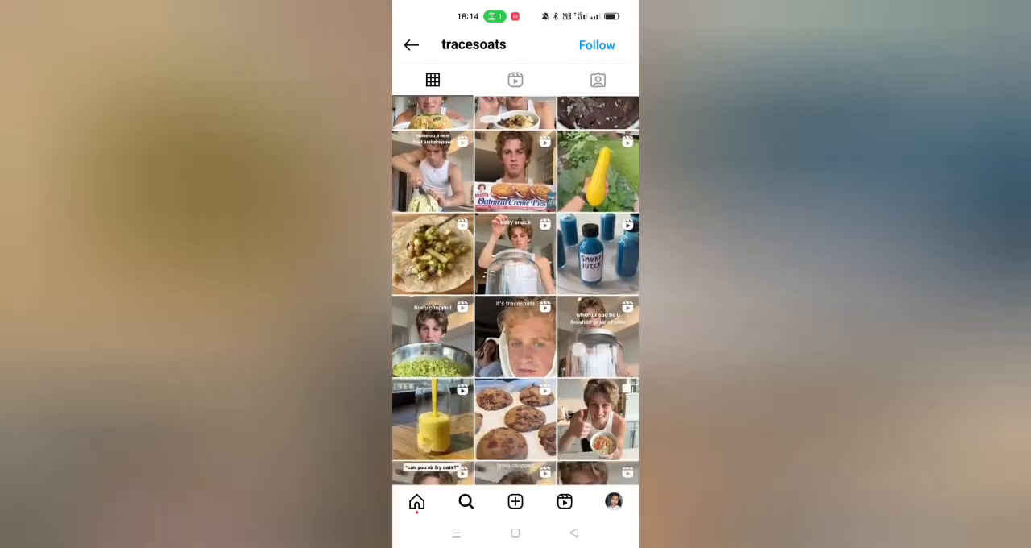
scroll(515, 290, down, 5)
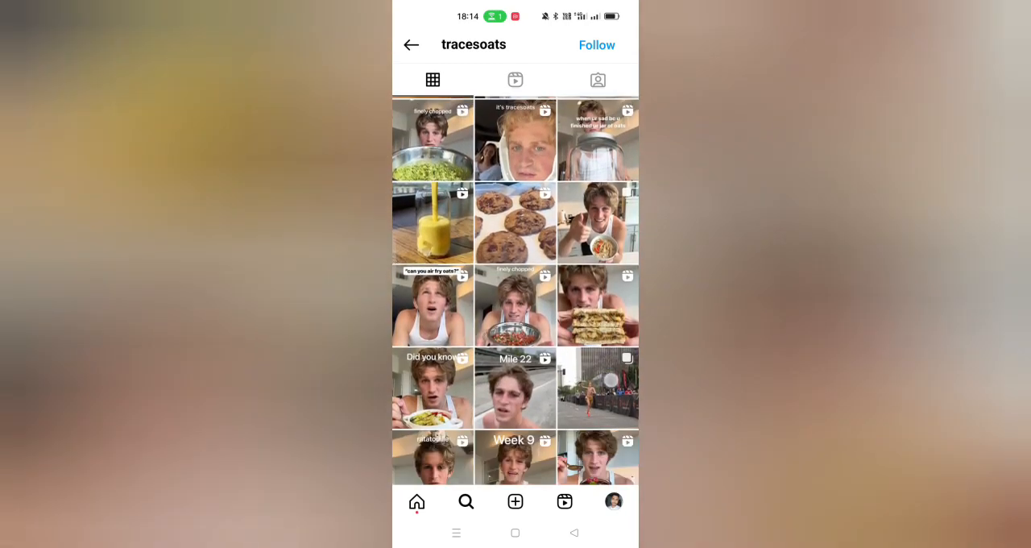
click(610, 378)
mouse_move(580, 355)
mouse_down()
mouse_move(502, 362)
mouse_move(580, 338)
mouse_up()
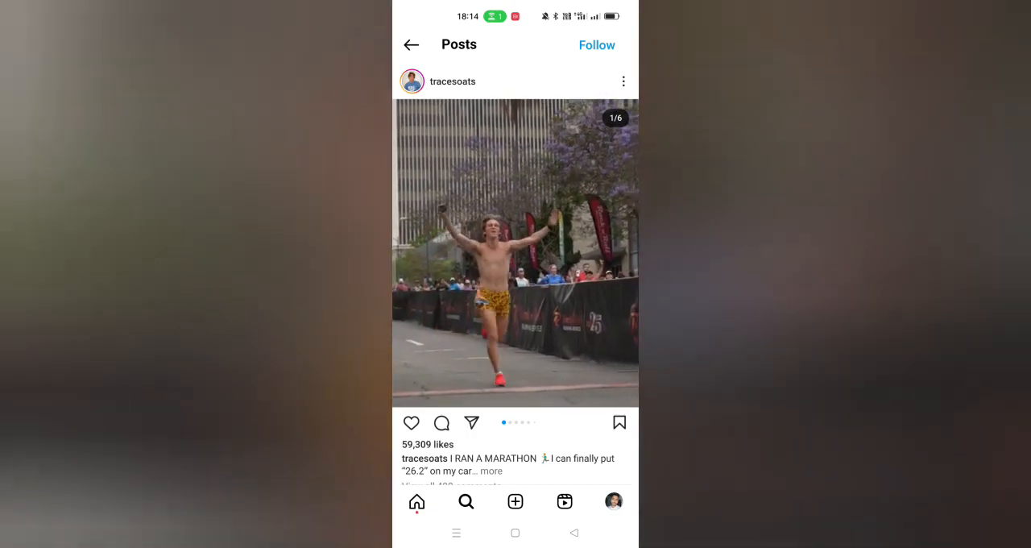
click(575, 532)
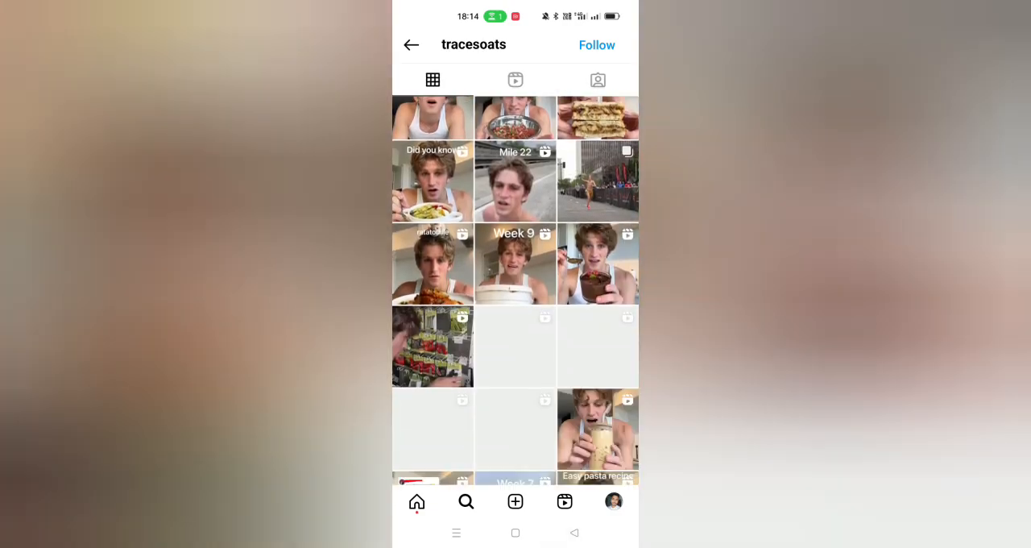
scroll(516, 282, down, 3)
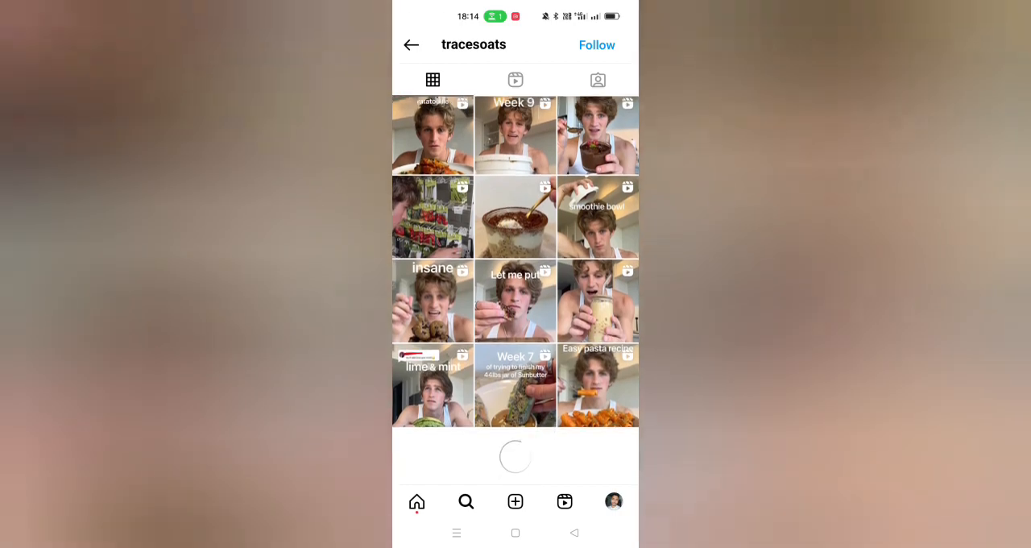
scroll(516, 282, down, 5)
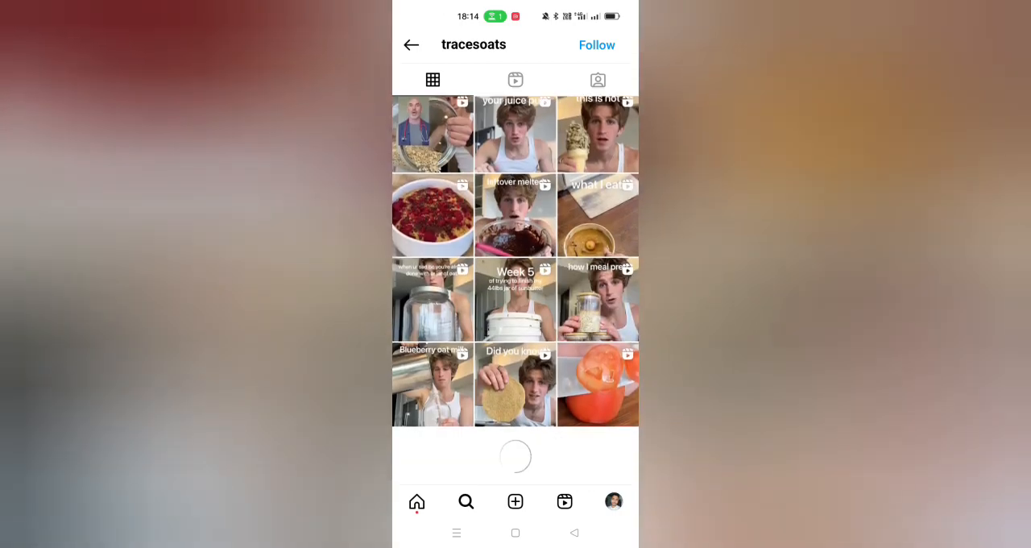
scroll(515, 282, down, 5)
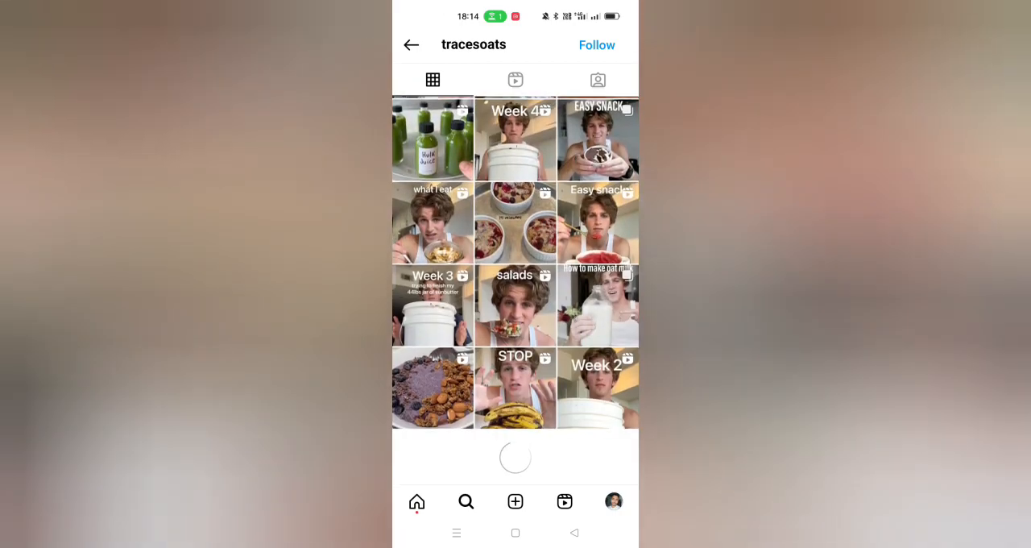
scroll(515, 282, up, 1)
click(598, 344)
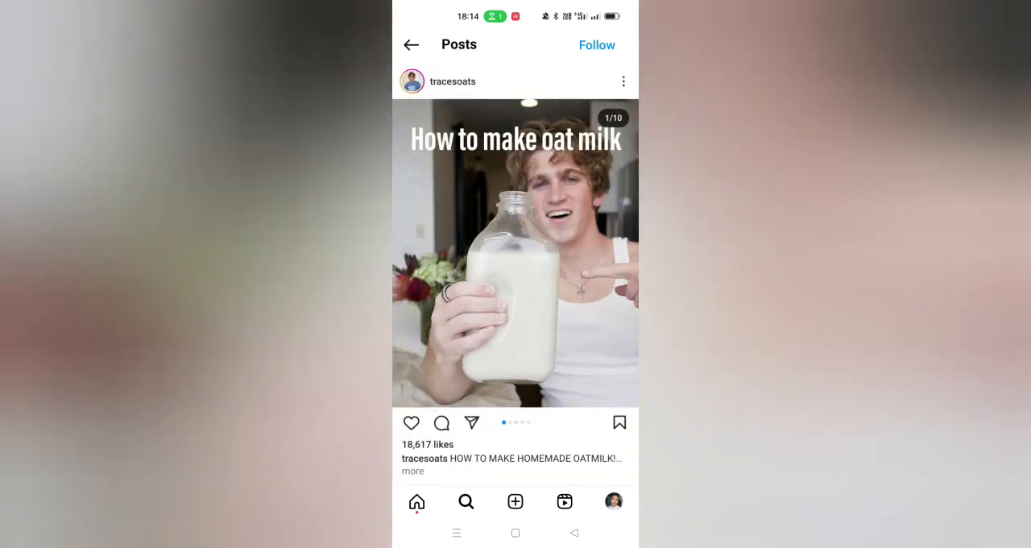
drag(557, 362, 509, 379)
click(574, 533)
Step: Open the "come run with me" post, take a screenshot, crop it to the photo below the caption text and save it
scroll(515, 283, down, 5)
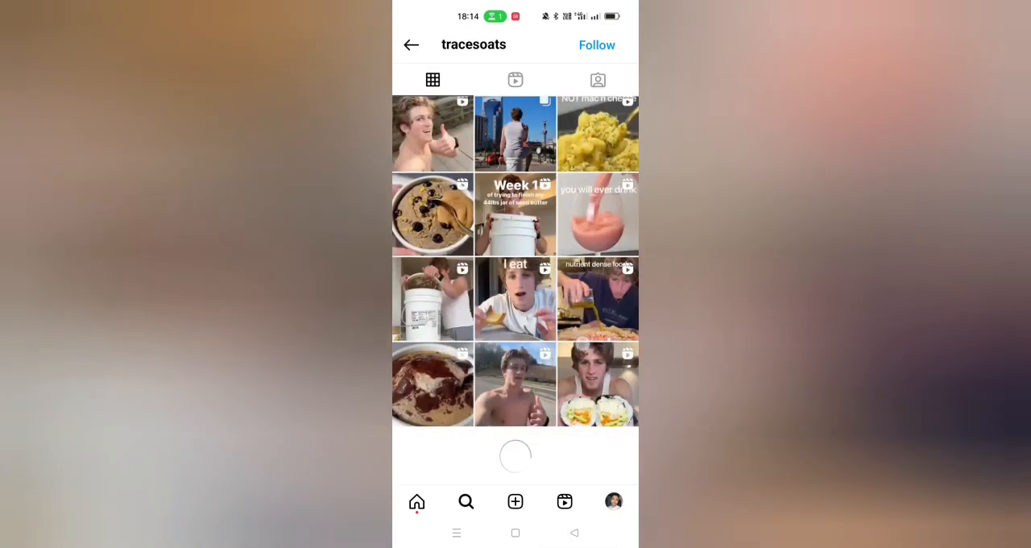
scroll(516, 282, down, 5)
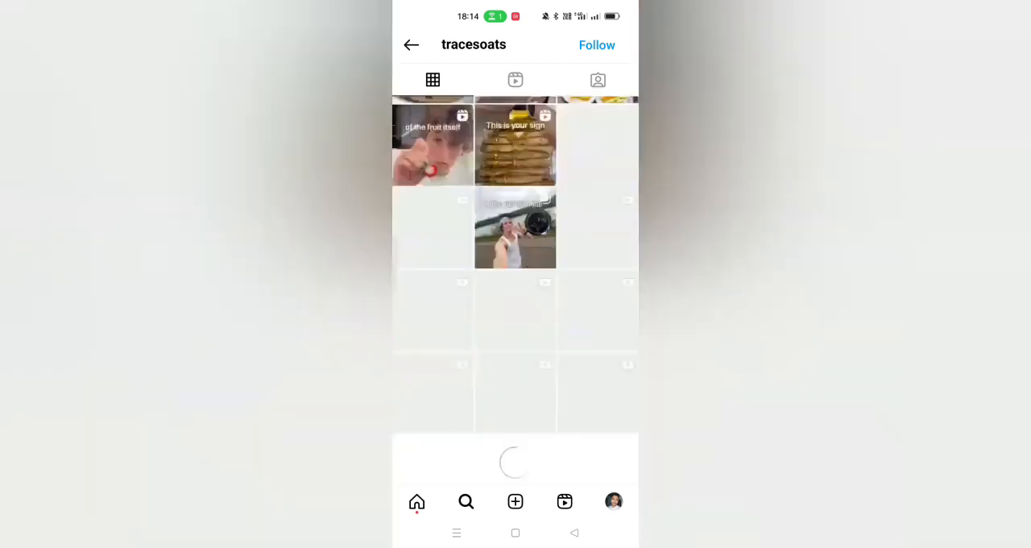
click(516, 222)
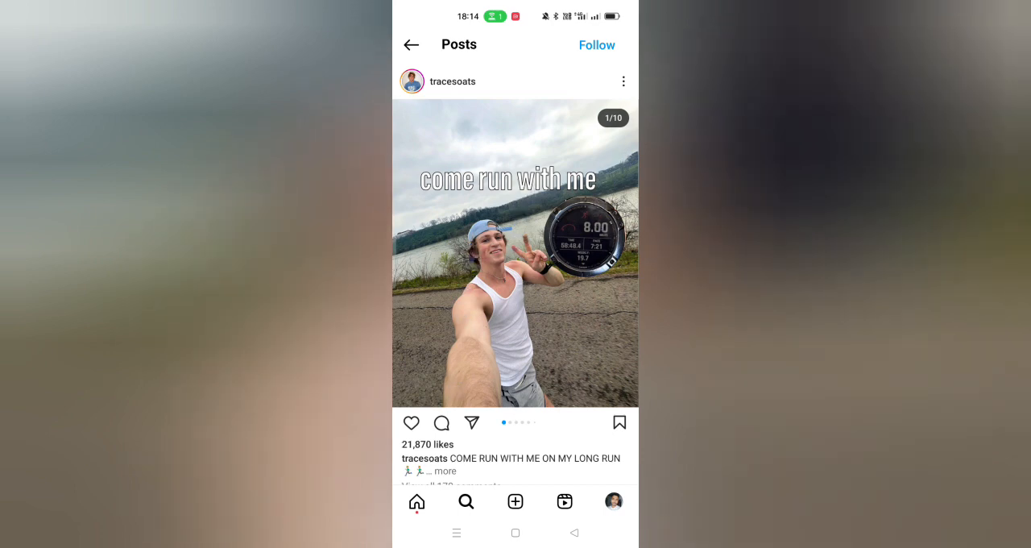
key(Print)
click(431, 350)
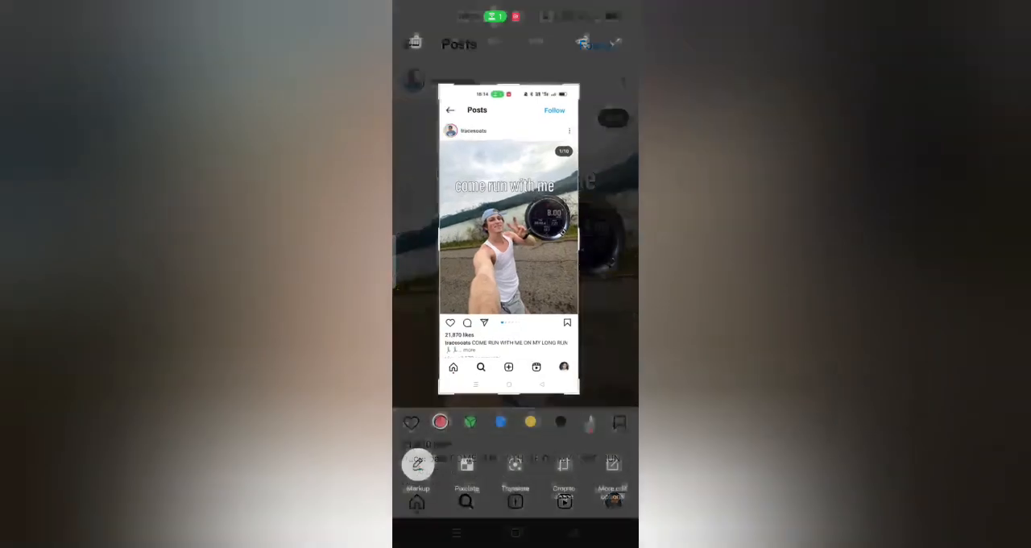
drag(562, 308, 561, 309)
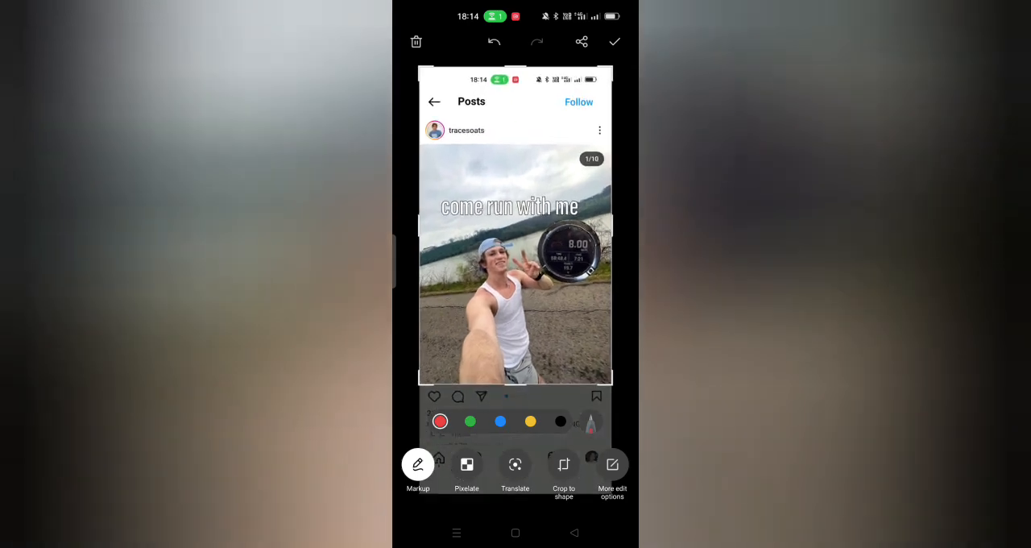
drag(524, 71, 552, 233)
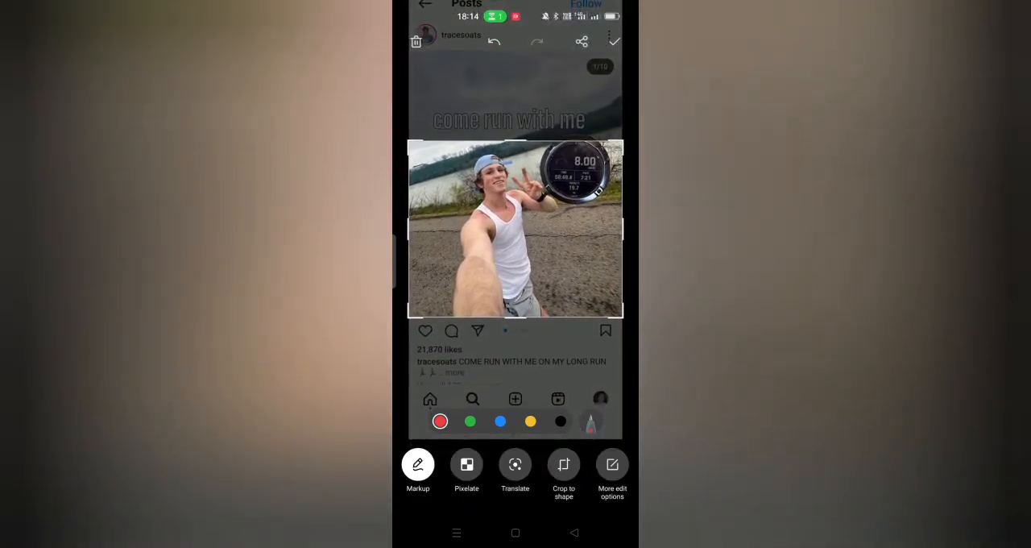
click(622, 39)
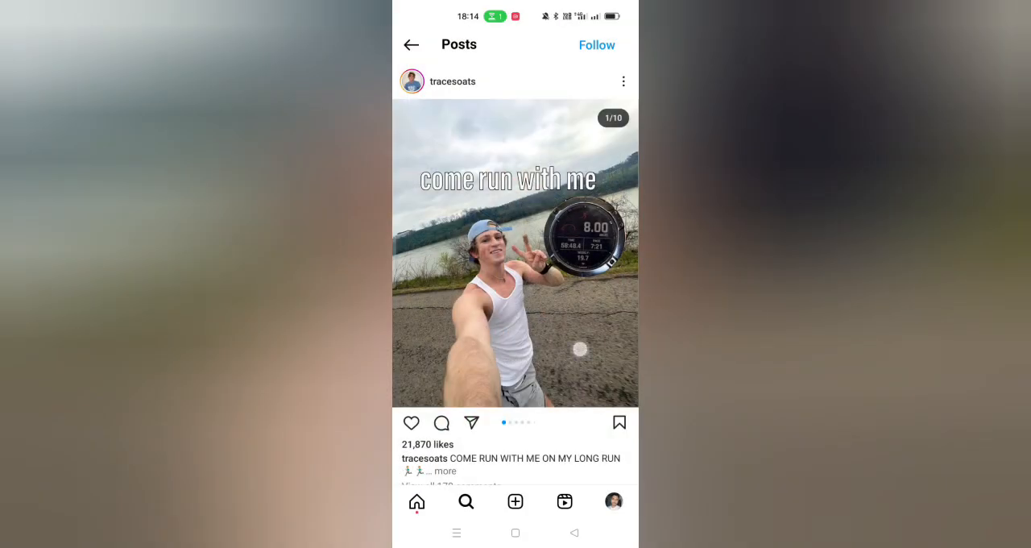
Step: Check the other slides of the long-run post, the rest of the grid and the chocolate lava cake baked oats post
drag(580, 349, 451, 347)
drag(613, 253, 483, 253)
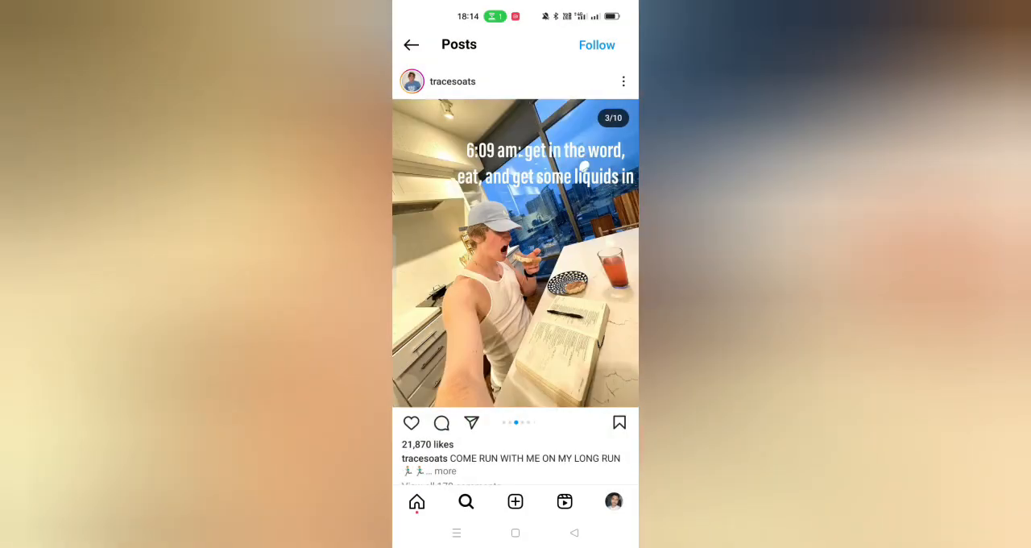
drag(544, 377, 436, 377)
drag(544, 377, 444, 379)
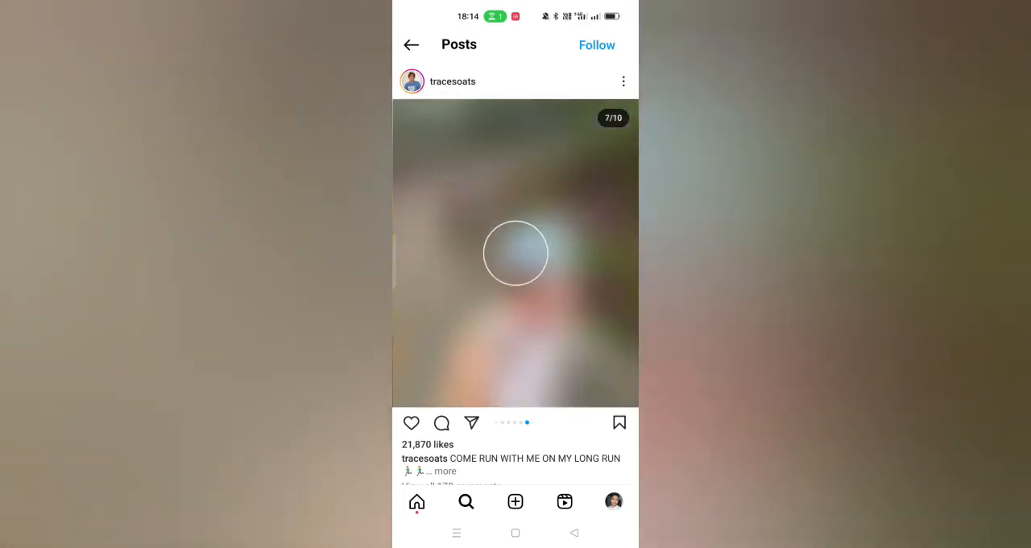
drag(543, 377, 444, 378)
drag(544, 377, 443, 377)
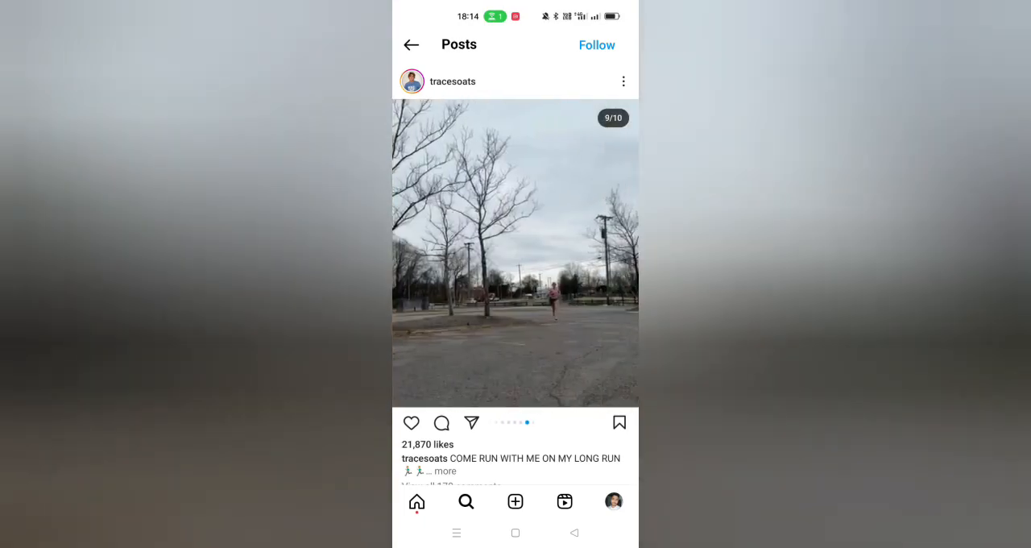
click(575, 533)
scroll(516, 322, down, 2)
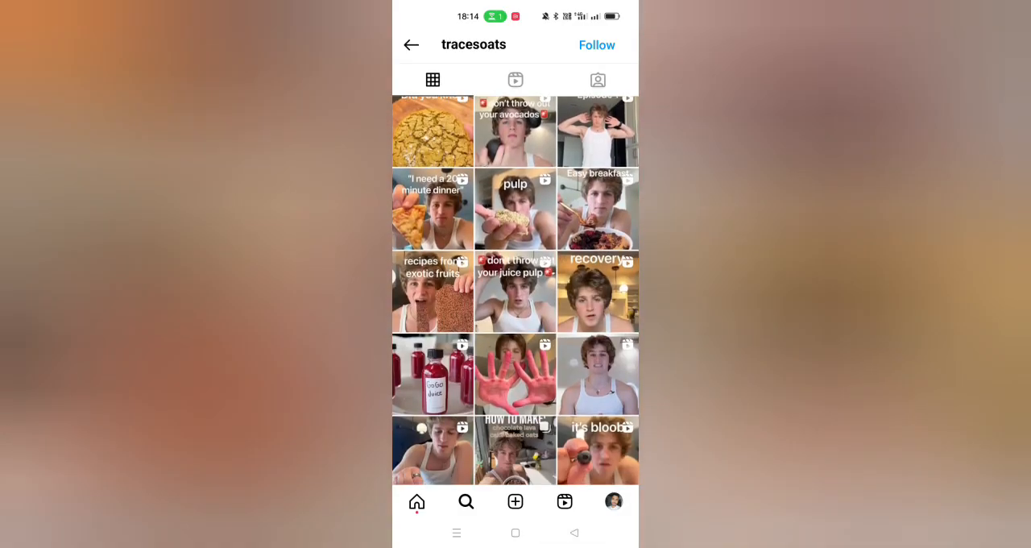
scroll(516, 323, down, 4)
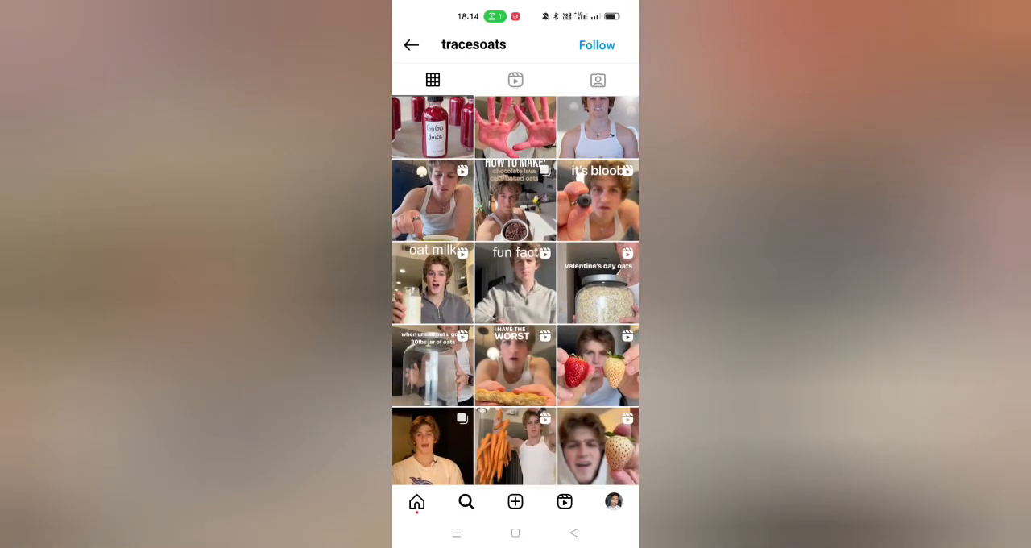
click(516, 200)
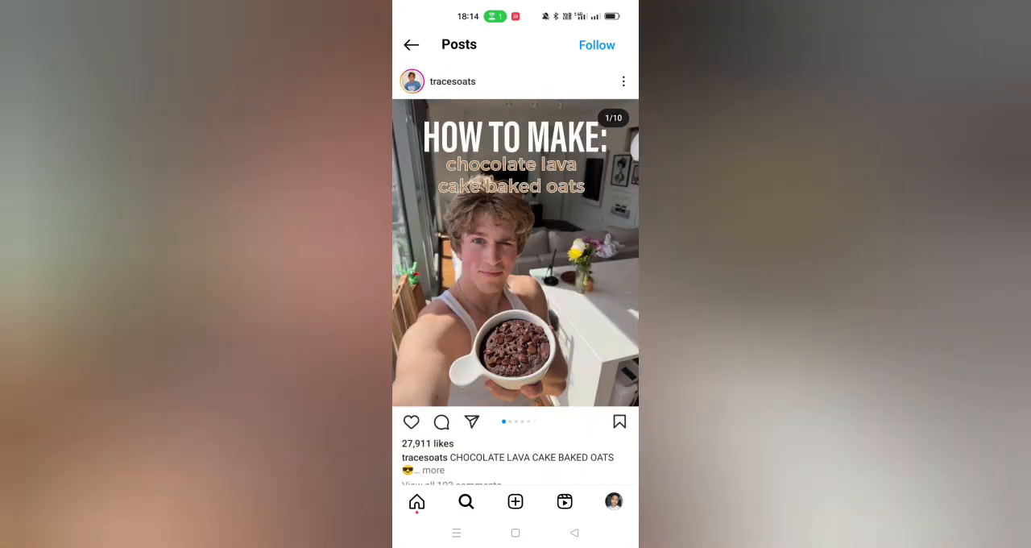
mouse_move(588, 258)
mouse_down()
mouse_move(443, 258)
mouse_move(588, 258)
mouse_up()
click(574, 532)
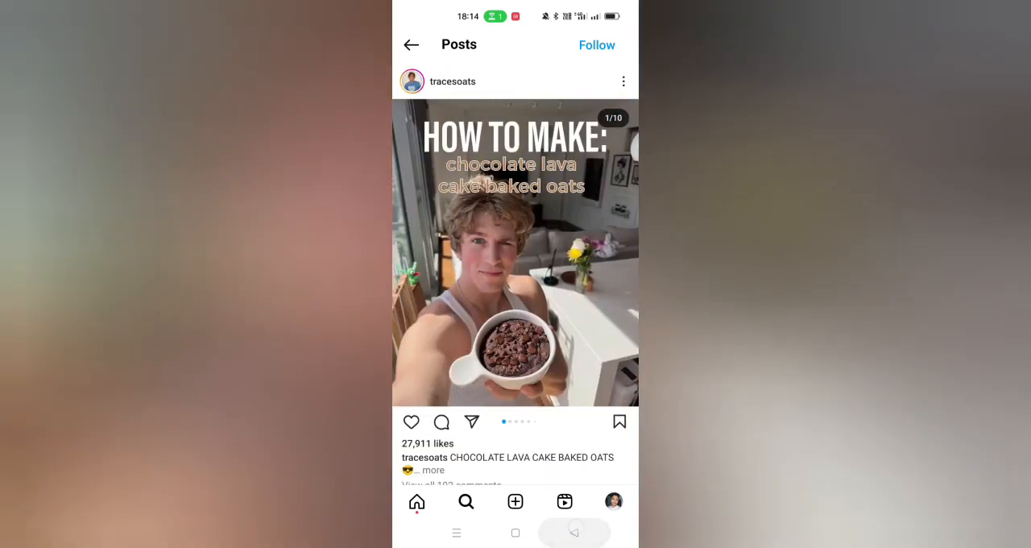
Step: Open the "I DROPPED OUT" post, screenshot its second slide, crop the capture to the portrait photo and save it
scroll(516, 322, down, 2)
click(433, 343)
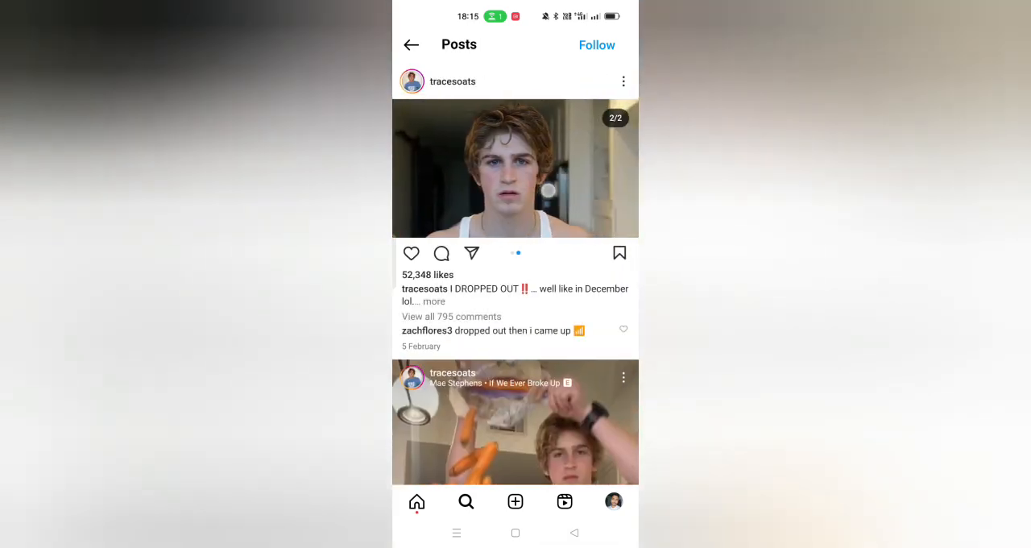
drag(530, 202, 419, 205)
key(Print)
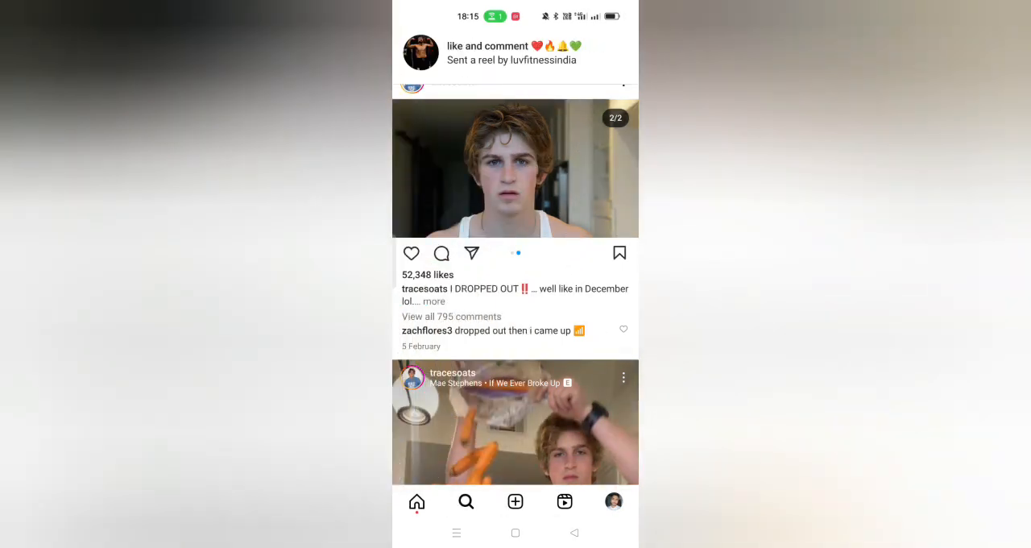
key(Print)
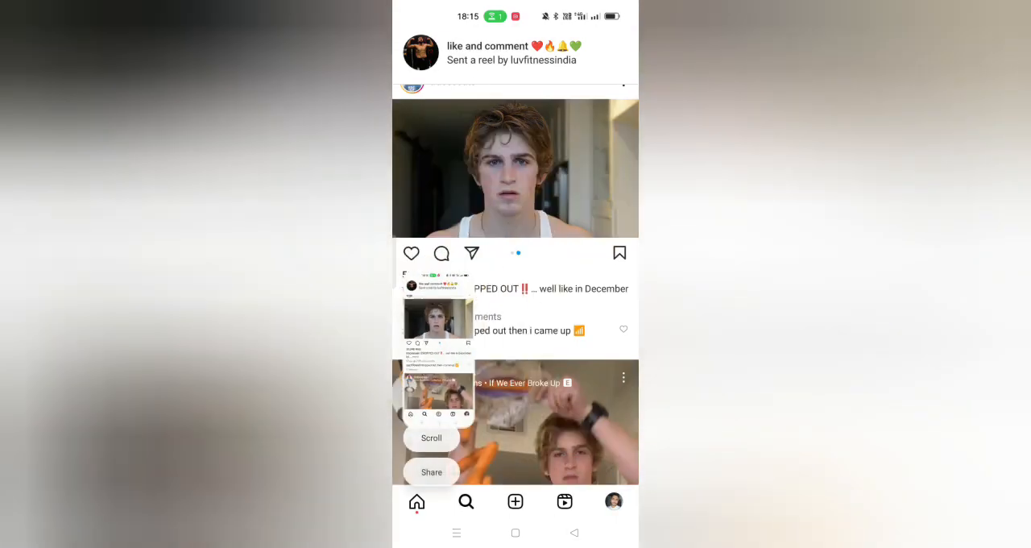
click(441, 355)
drag(545, 397, 557, 217)
drag(519, 115, 535, 207)
click(615, 41)
Step: Switch to Photos and delete the uncropped "I DROPPED OUT" screenshot that has the notification banner over it
click(519, 533)
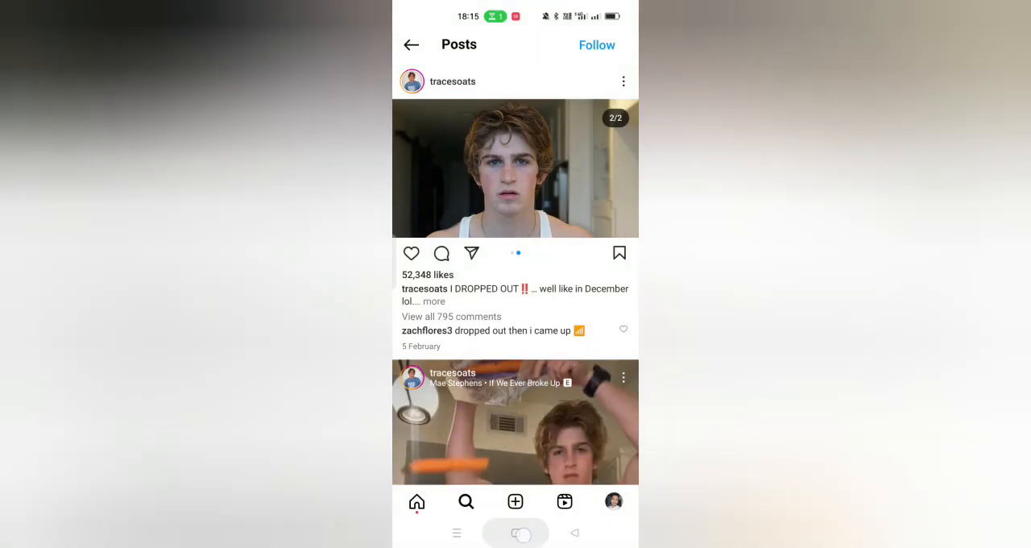
drag(451, 161, 616, 156)
click(486, 129)
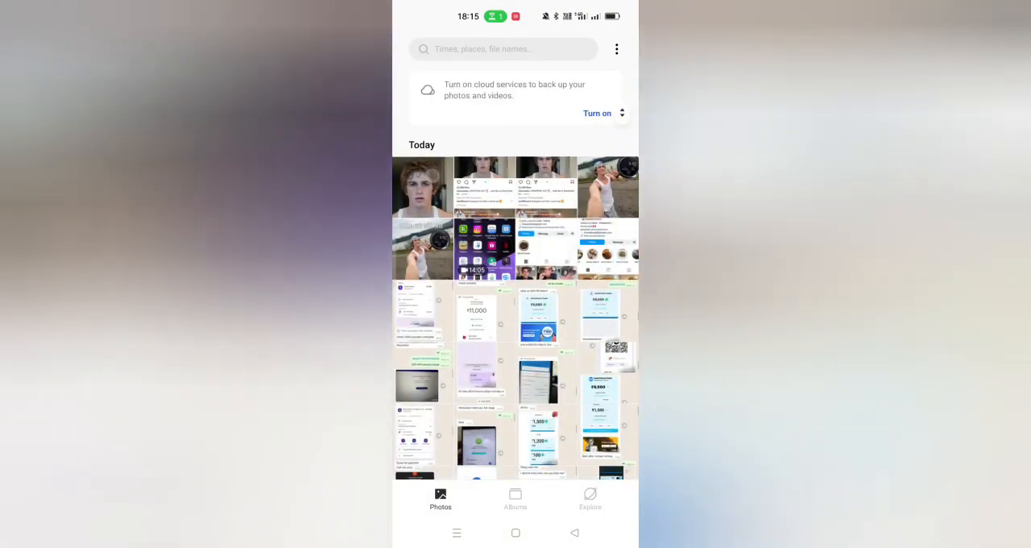
click(422, 187)
drag(588, 370, 452, 371)
click(557, 497)
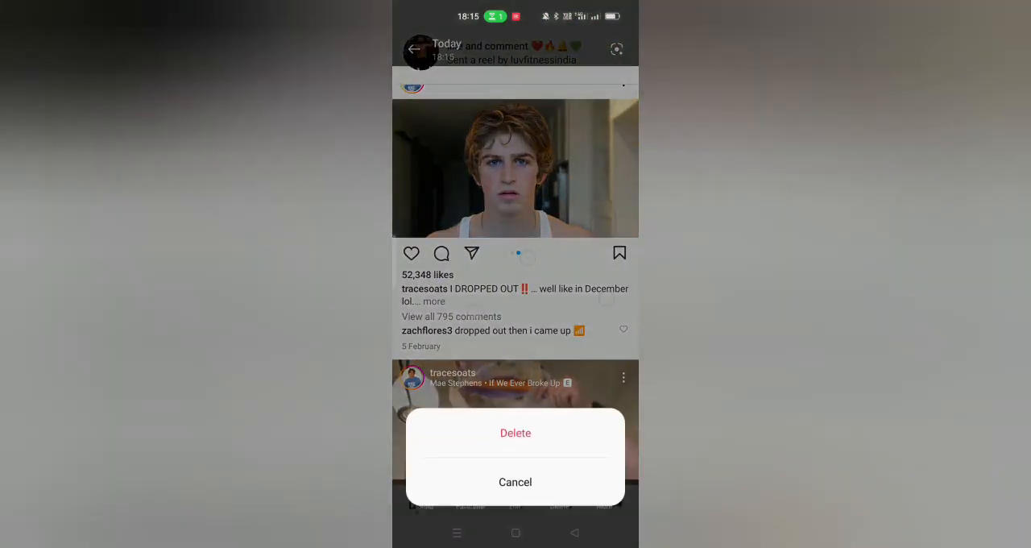
click(515, 433)
Step: Delete the other uncropped "I DROPPED OUT" screenshot and the next surplus capture from the gallery
mouse_move(580, 322)
mouse_down()
mouse_move(451, 322)
mouse_move(580, 322)
mouse_up()
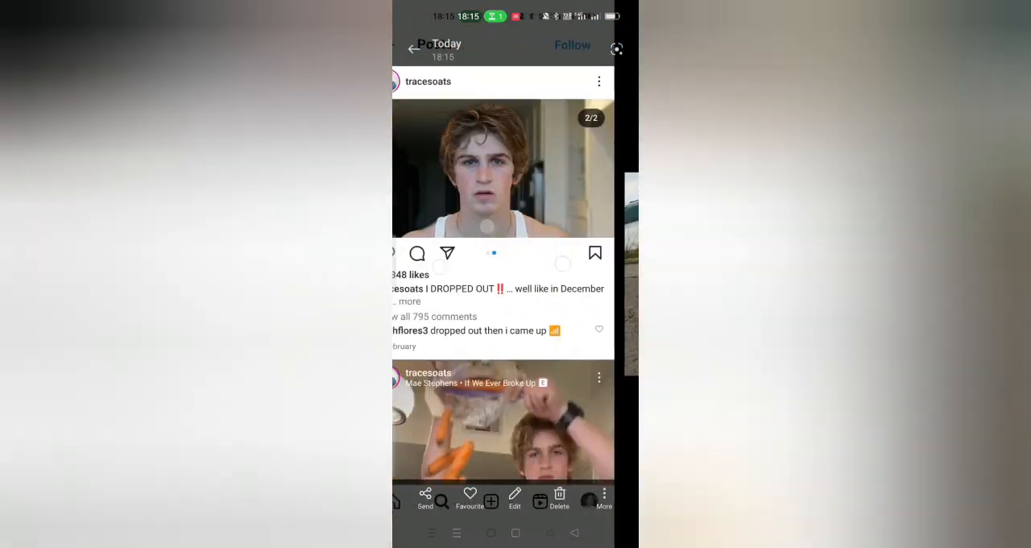
drag(459, 403, 476, 419)
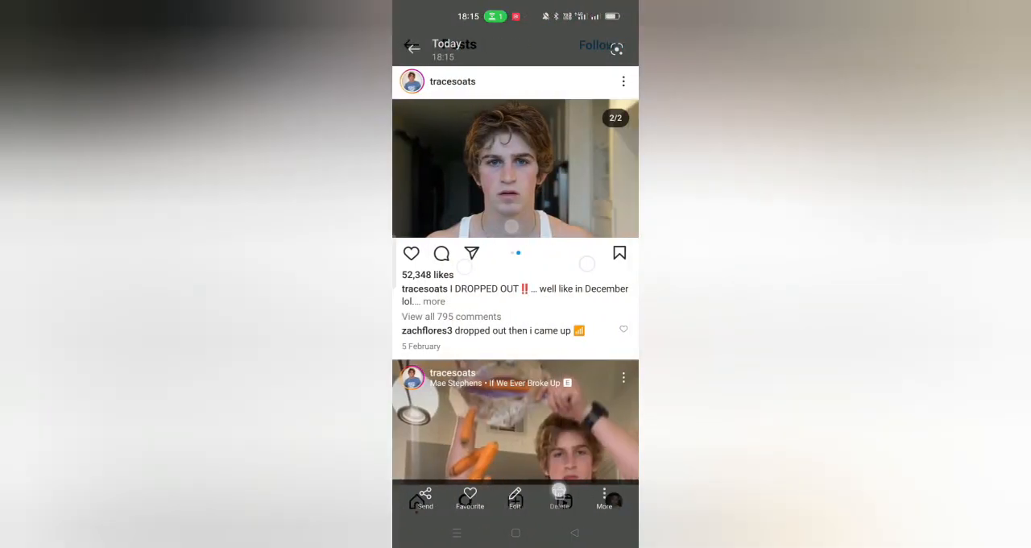
click(558, 493)
click(516, 430)
drag(625, 453, 451, 454)
click(559, 493)
click(516, 431)
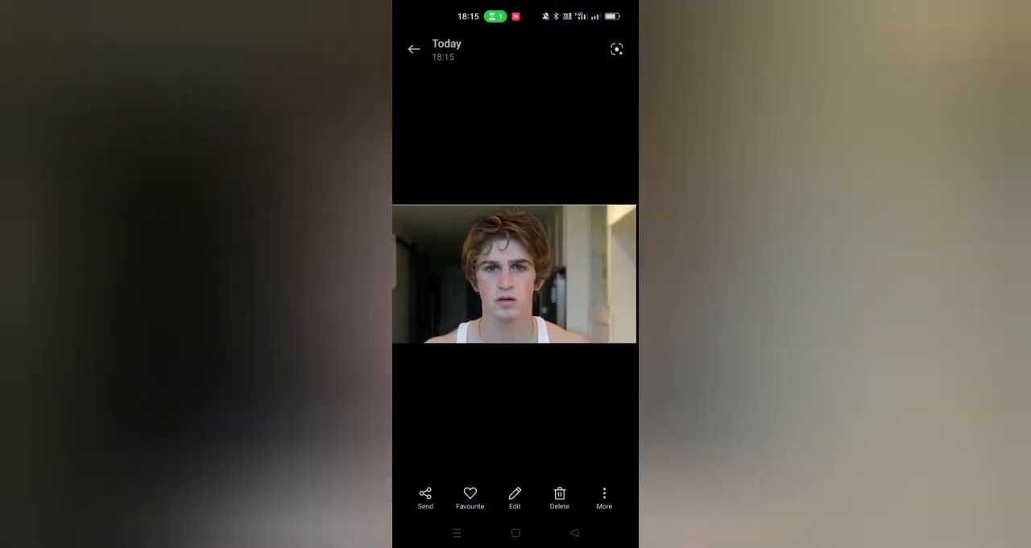
Step: Rename the cropped portrait photo in the gallery as "Traces Oats"
click(604, 493)
click(535, 444)
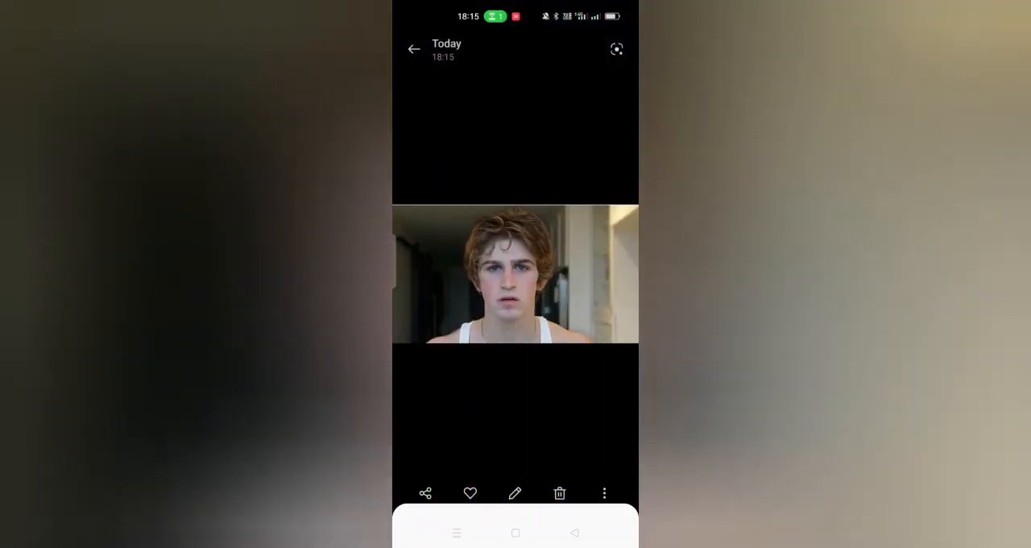
key(BackSpace)
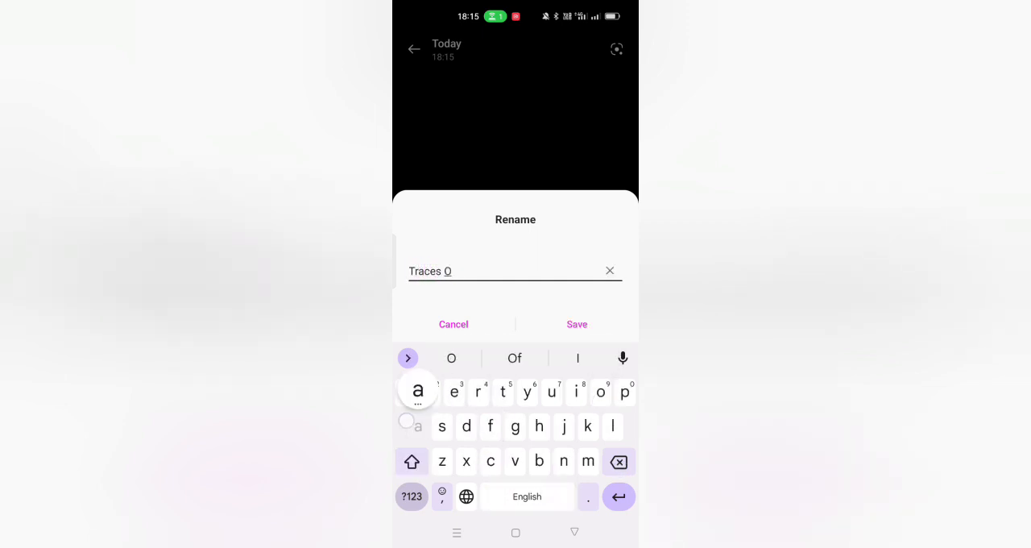
click(577, 324)
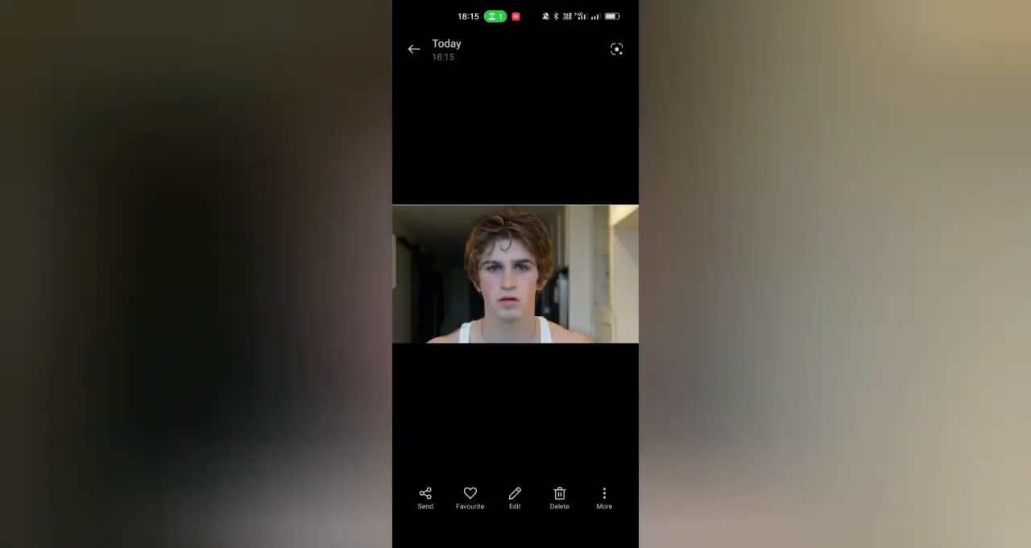
Step: Rename the cropped running selfie with the watch as "Traces Oats Wiki"
click(605, 493)
click(561, 328)
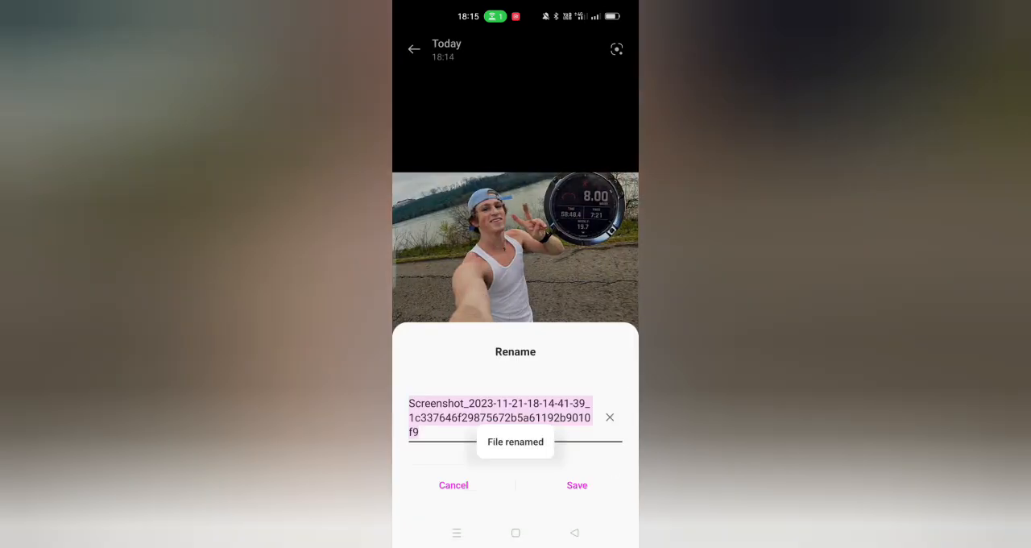
key(BackSpace)
text(Trace)
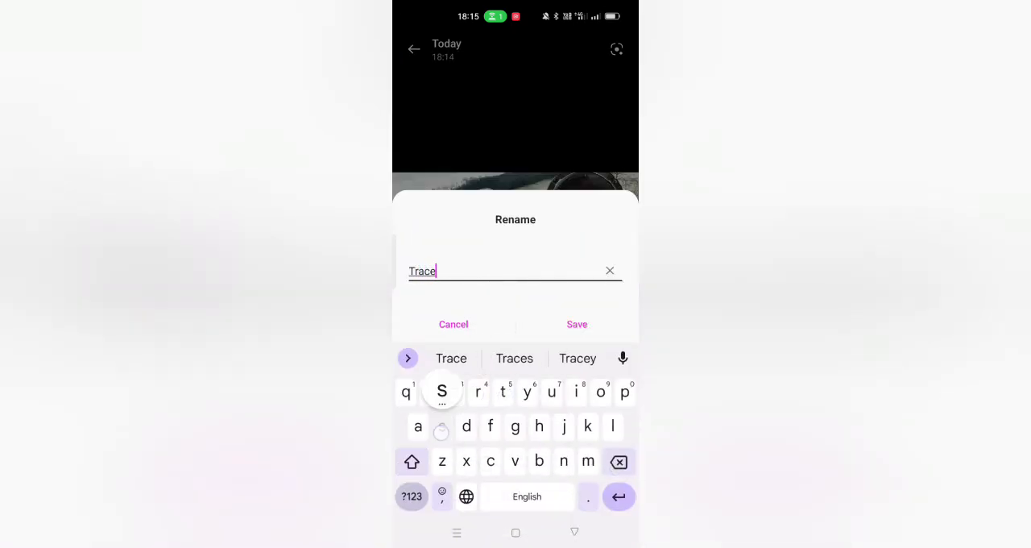
text(s Oats )
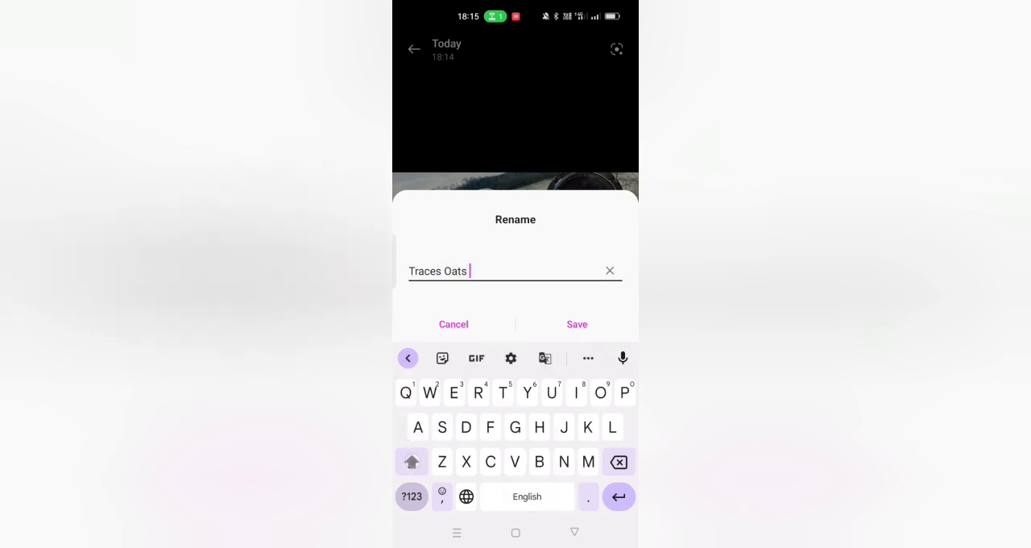
text(Wiki)
click(603, 321)
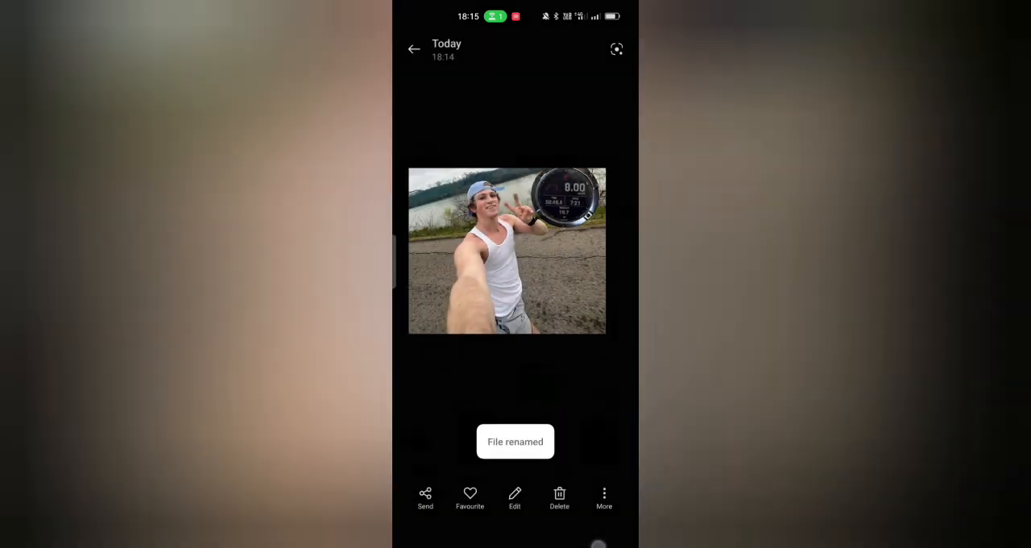
Step: Return to the gallery grid, select the two renamed photos and start sending them
click(599, 545)
click(438, 182)
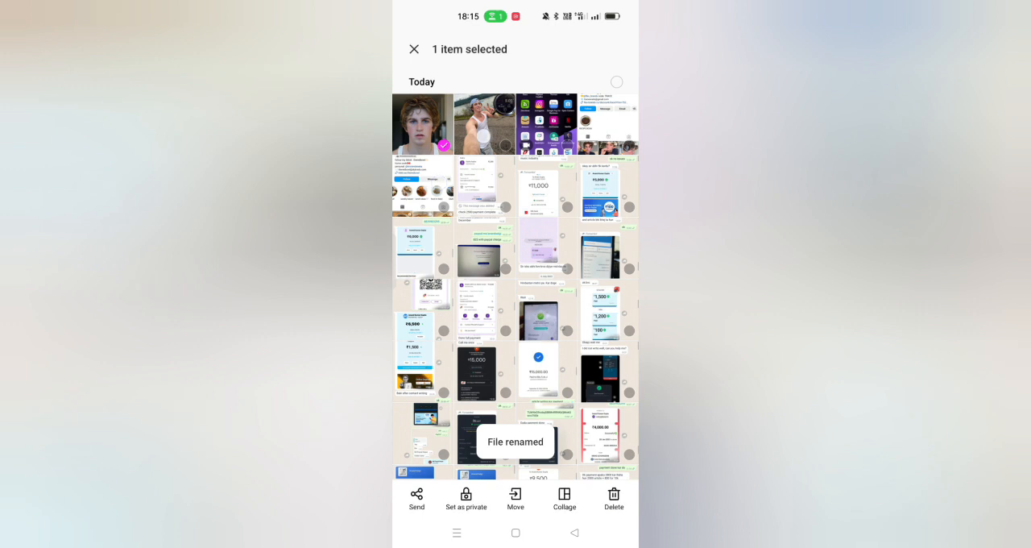
click(484, 136)
click(416, 499)
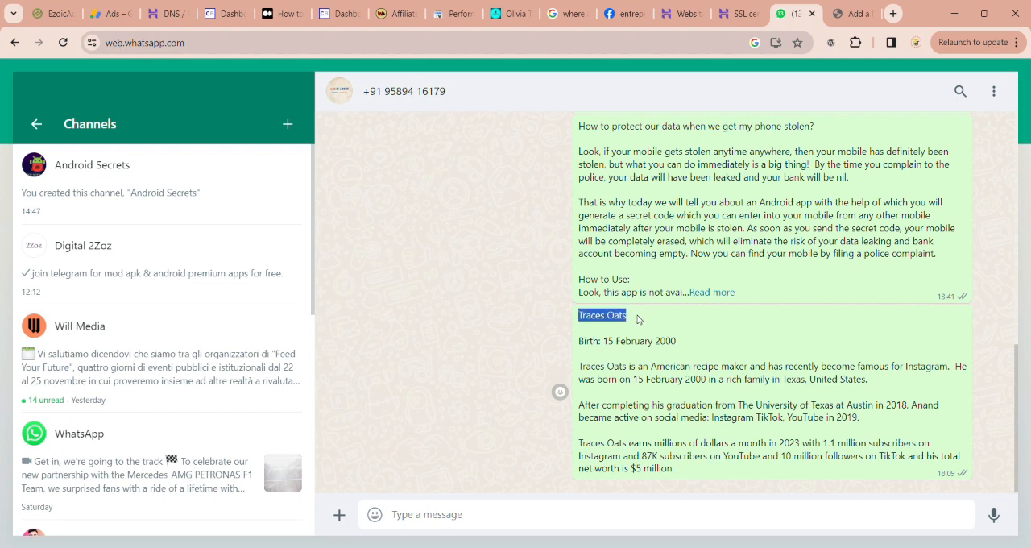
Step: Switch to the WordPress post editor and paste the copied "Traces Oats" as the post title, without a leading space
click(845, 13)
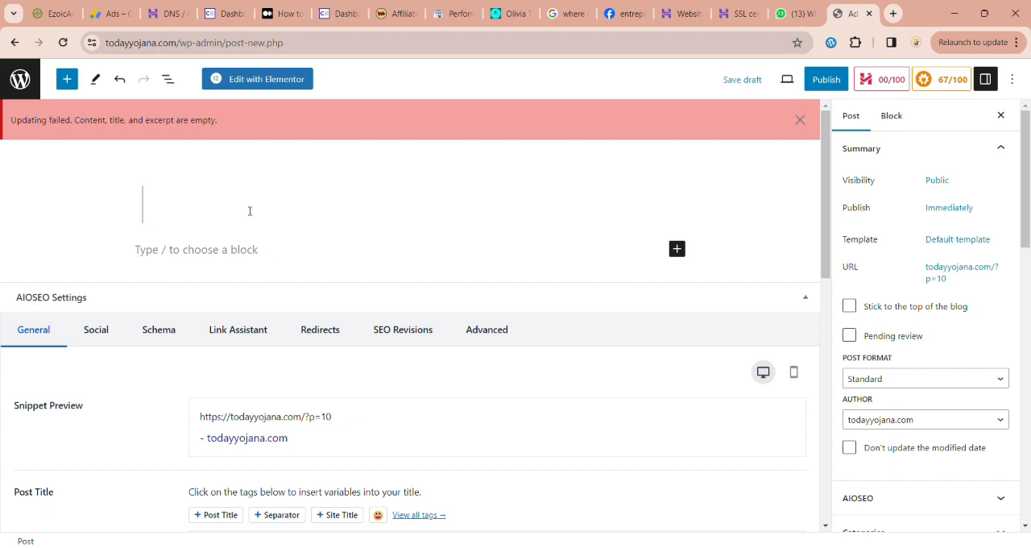
text(Traces Oats)
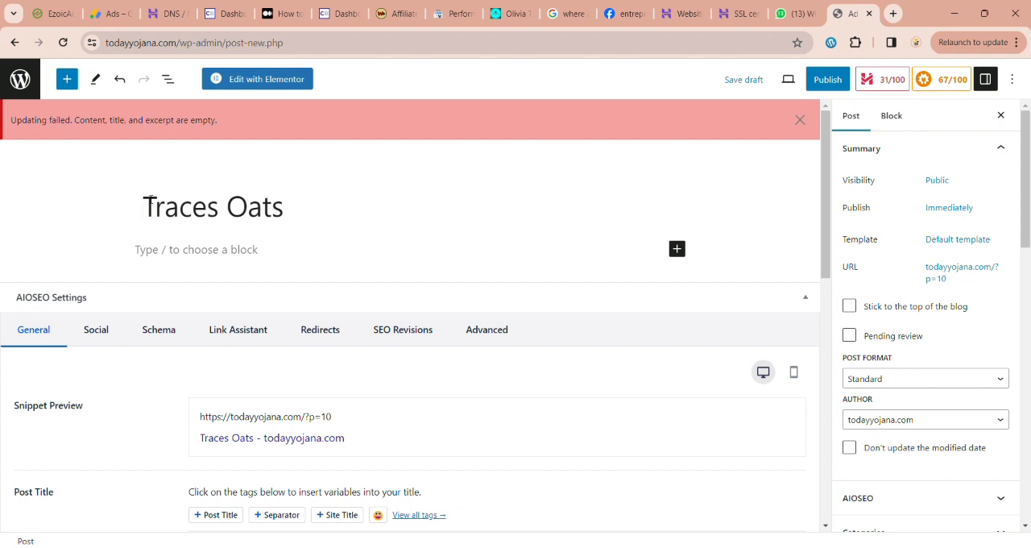
key(BackSpace)
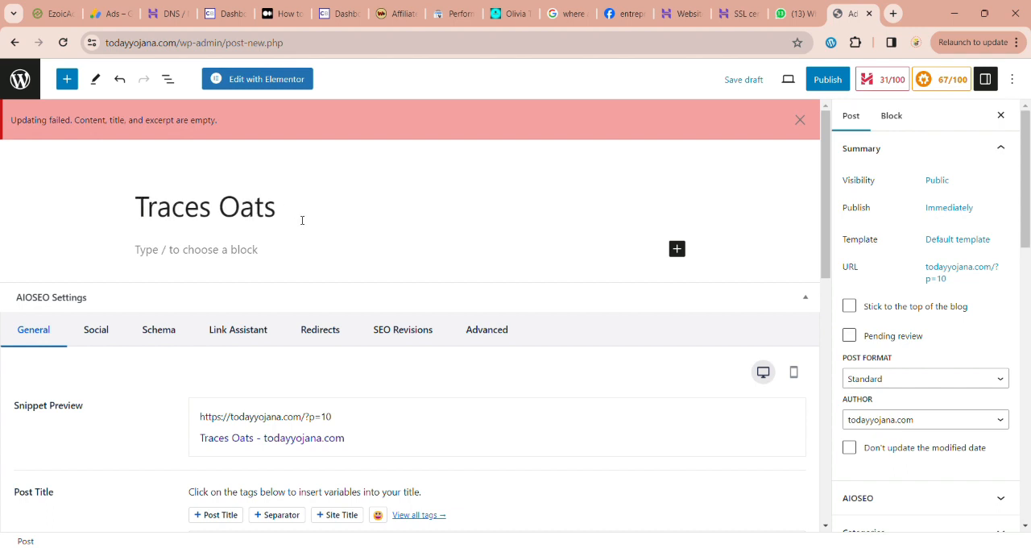
Step: Extend the post title to read "Traces Oats - Wiki, Age, Height,"
click(303, 219)
text(W)
key(BackSpace)
text(- Wiki)
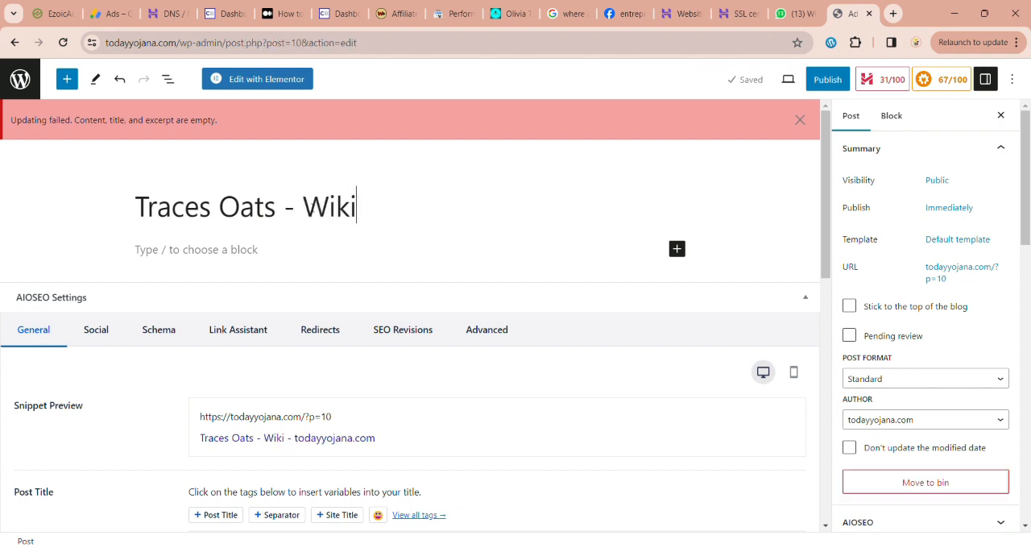
text(, Age)
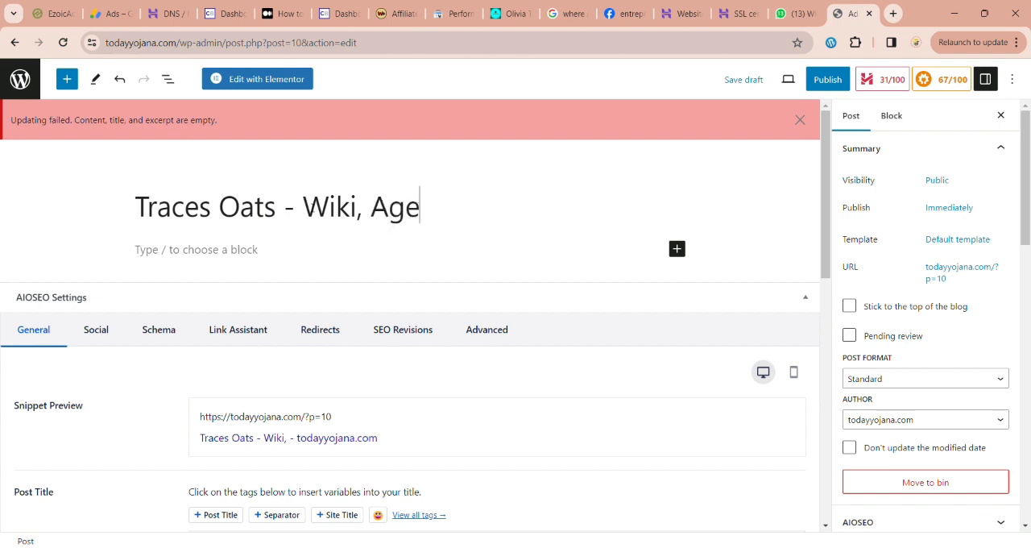
text(, G)
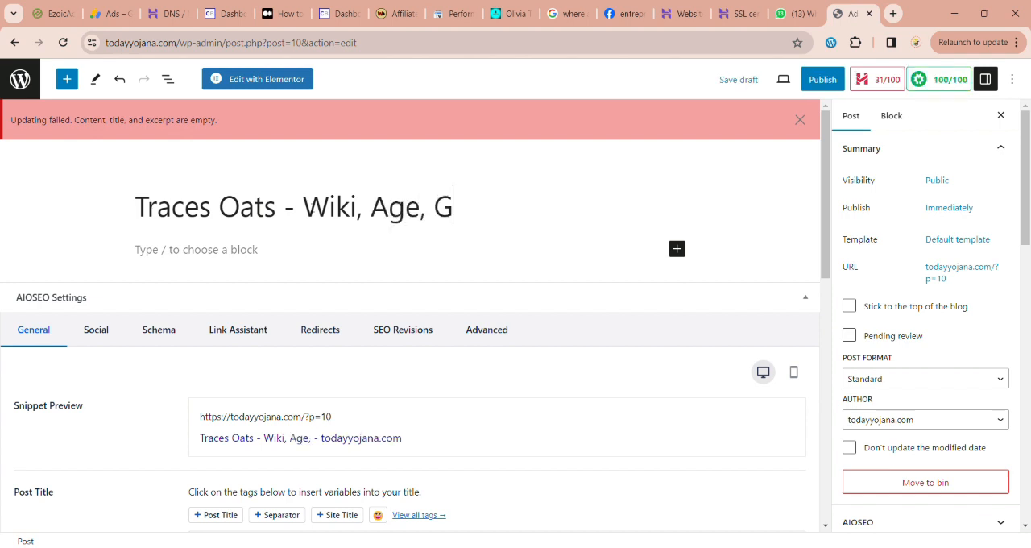
key(BackSpace)
text(Height, )
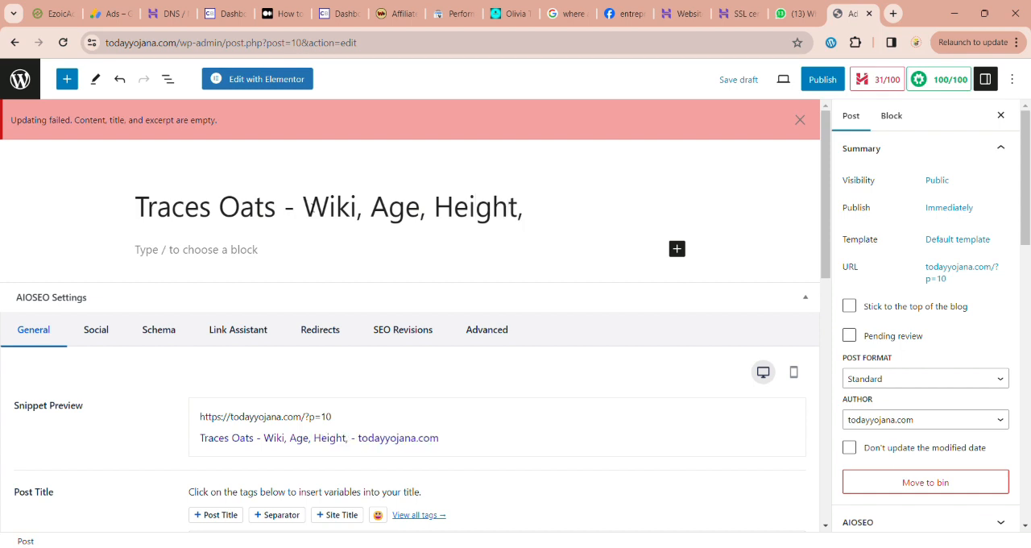
text(Girls)
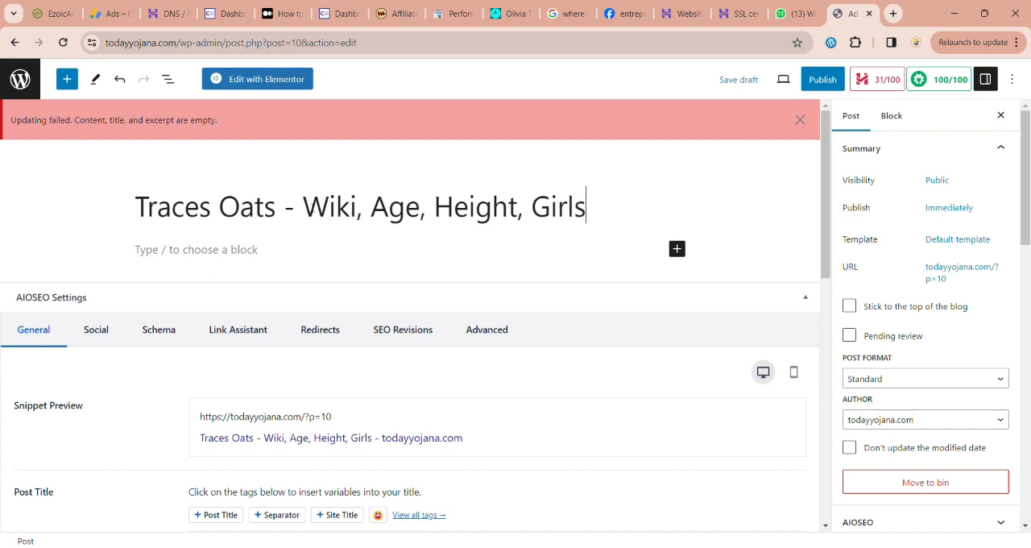
Step: Complete the post title by adding "Girlfriend, Net Worth" at its end
key(BackSpace)
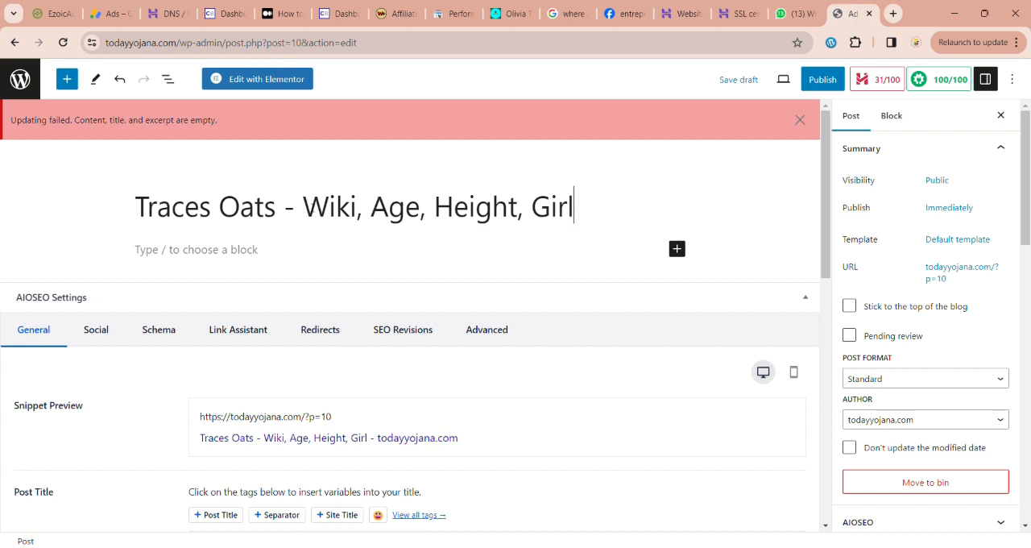
text(friend)
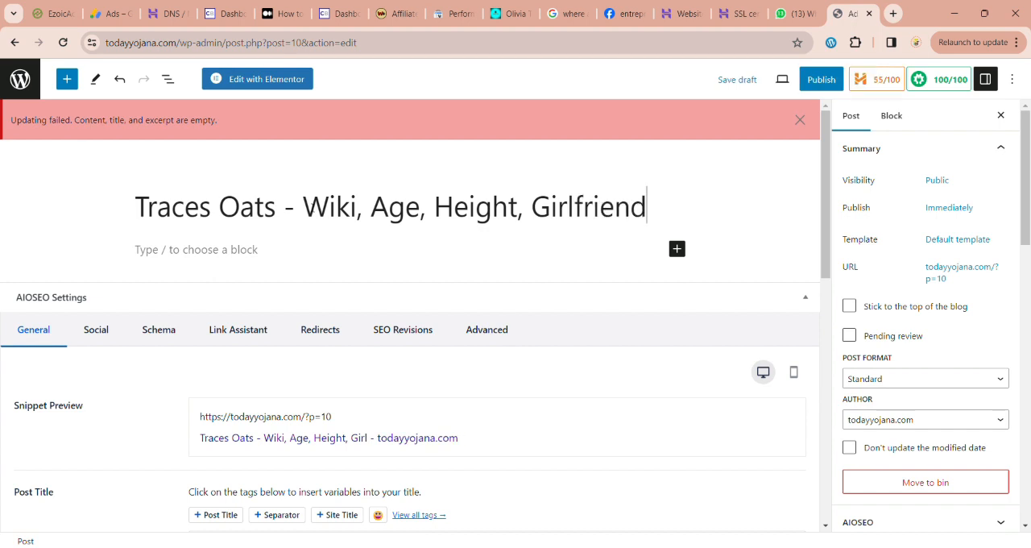
text(, Ne)
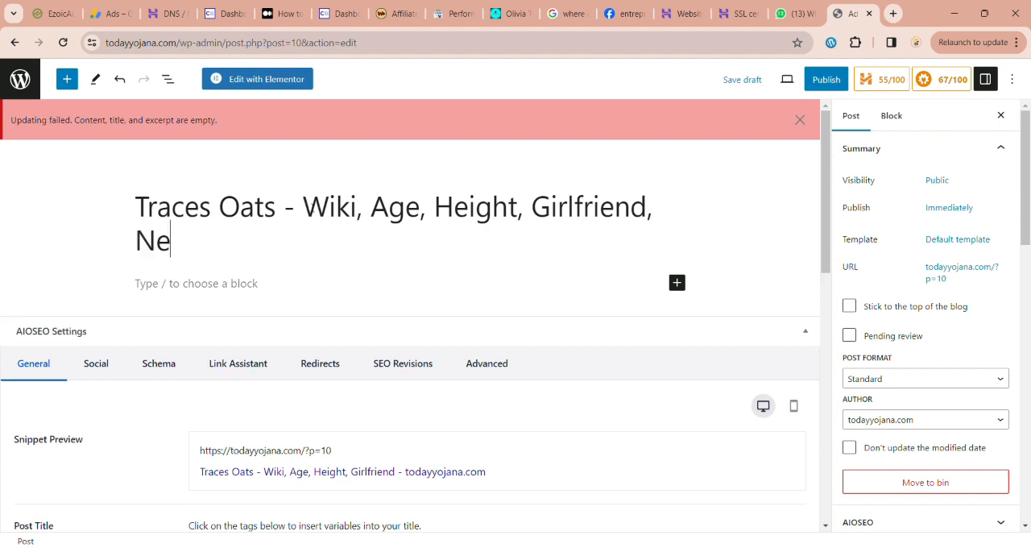
text(t Worth)
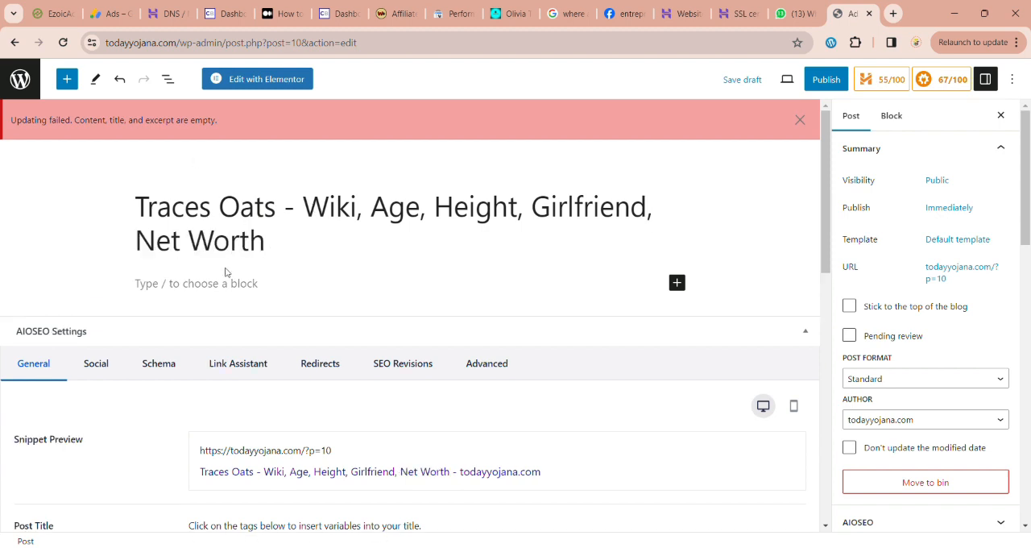
Step: Add the tags "Traces Oats" and "Wiki" to the post
scroll(292, 261, down, 2)
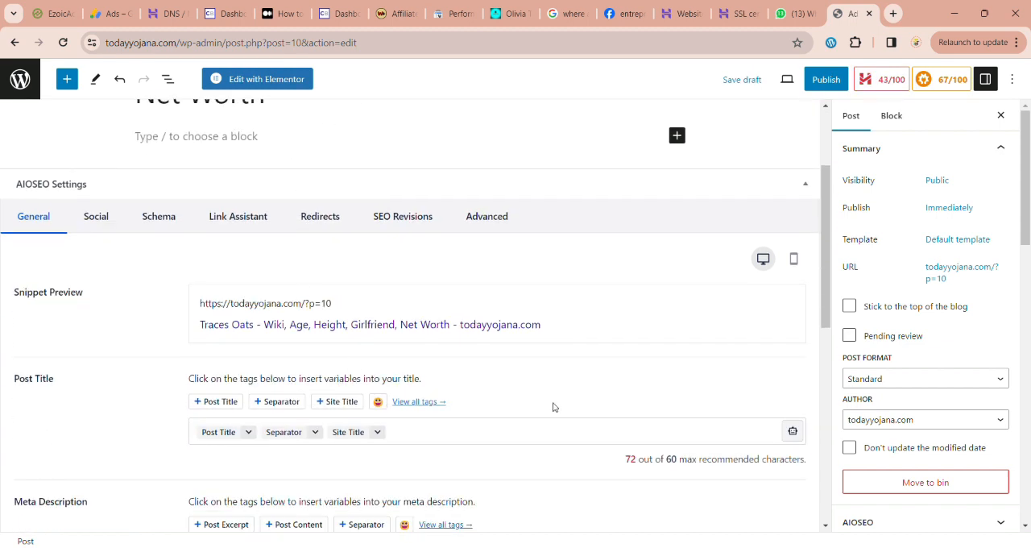
scroll(909, 399, down, 5)
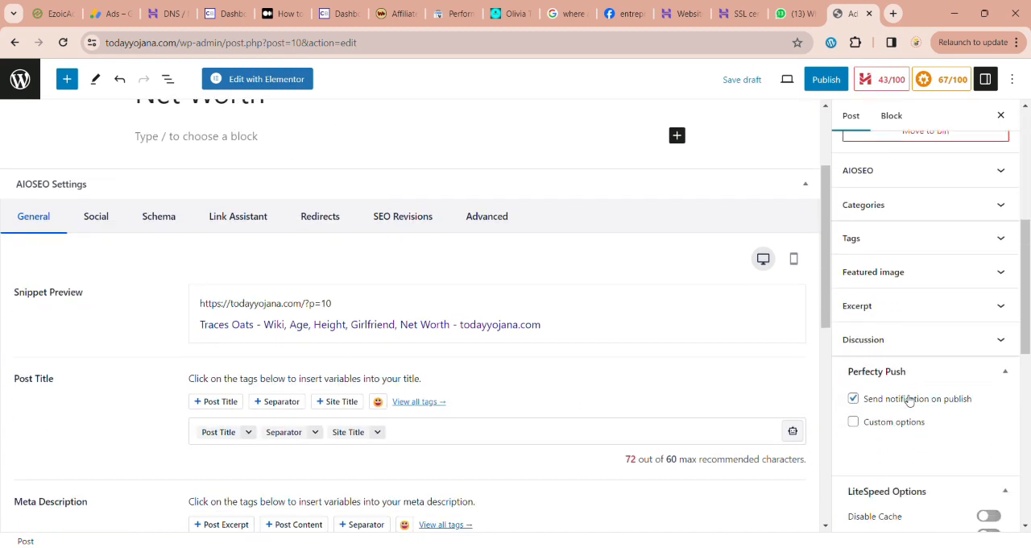
scroll(926, 194, up, 2)
click(924, 337)
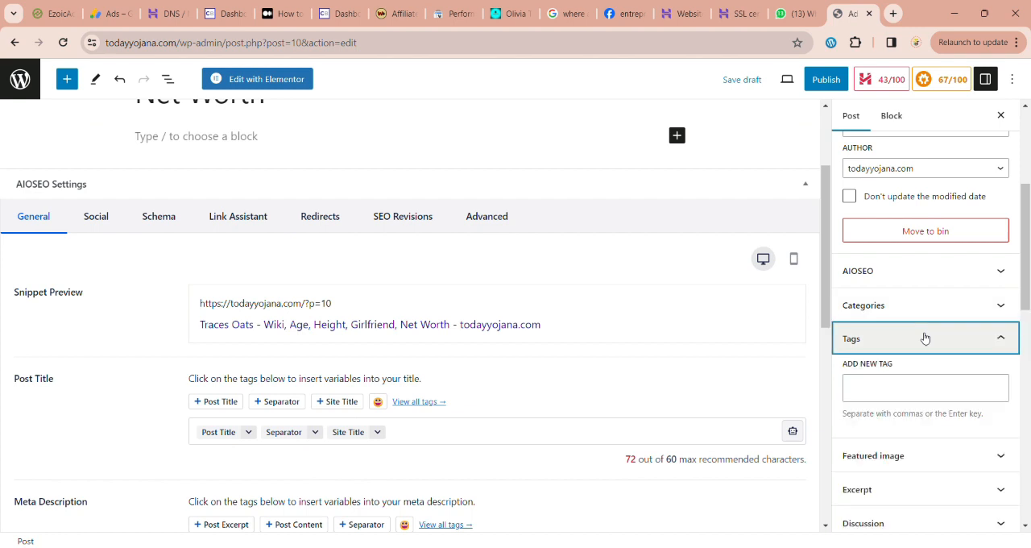
click(879, 392)
text(Traces Oats)
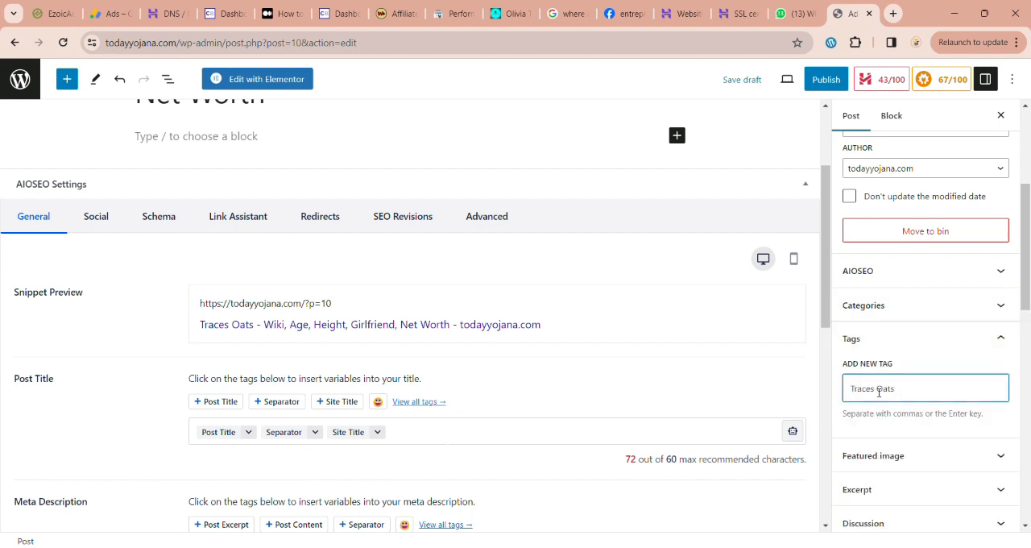
key(Return)
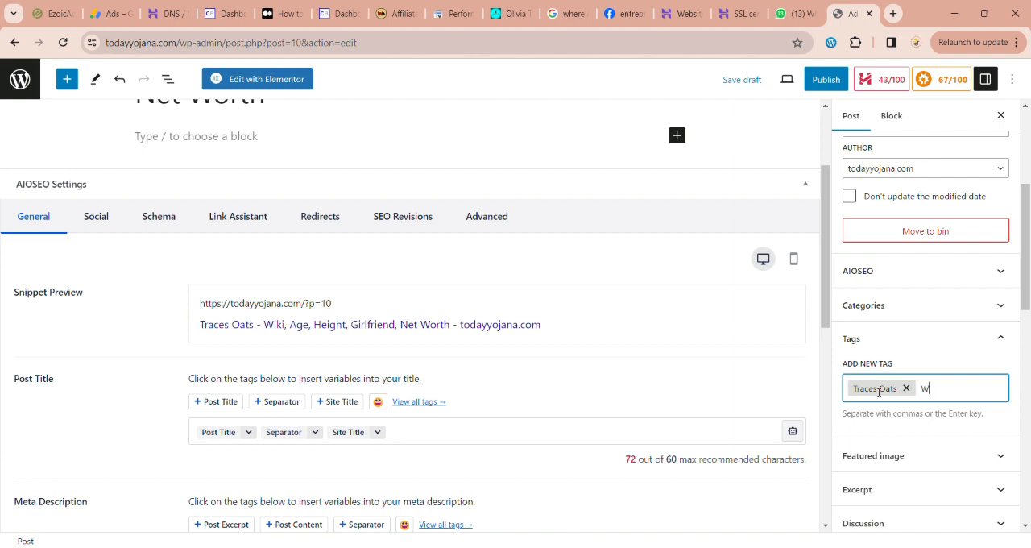
text(Wiki)
key(Return)
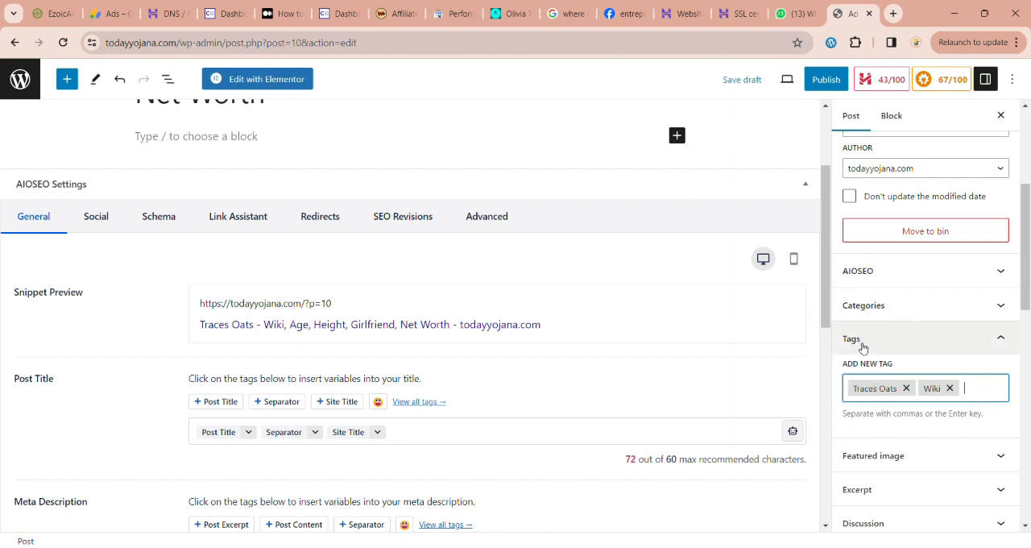
Step: Upload the Traces Oats portrait photo from the computer as a candidate for the post's featured image
scroll(866, 362, up, 3)
scroll(864, 355, down, 3)
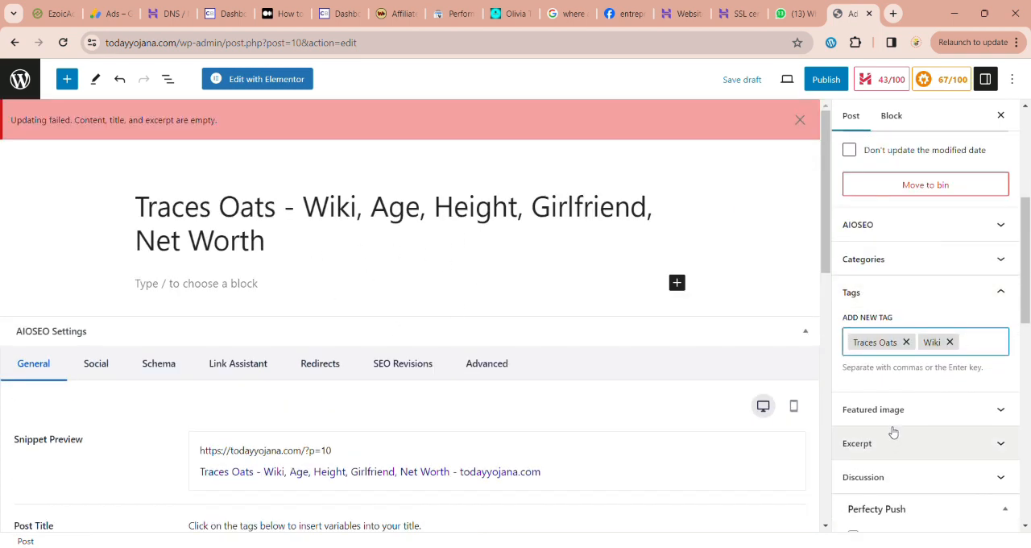
click(928, 413)
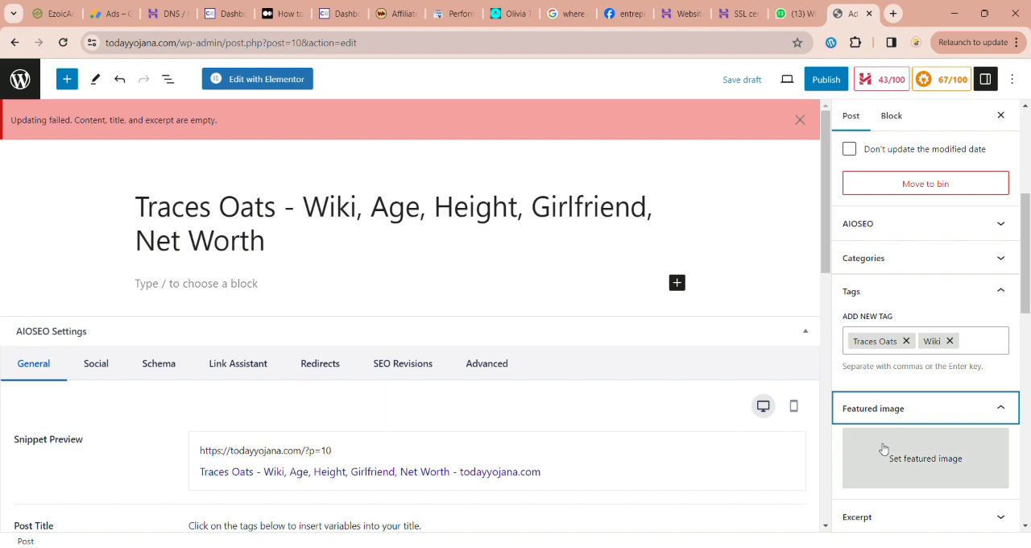
click(882, 449)
click(71, 131)
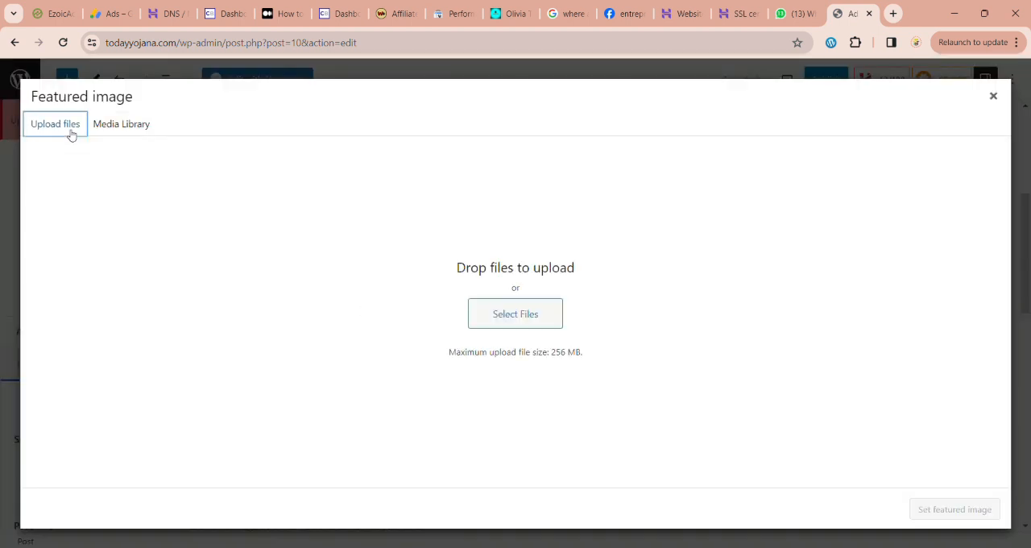
click(507, 320)
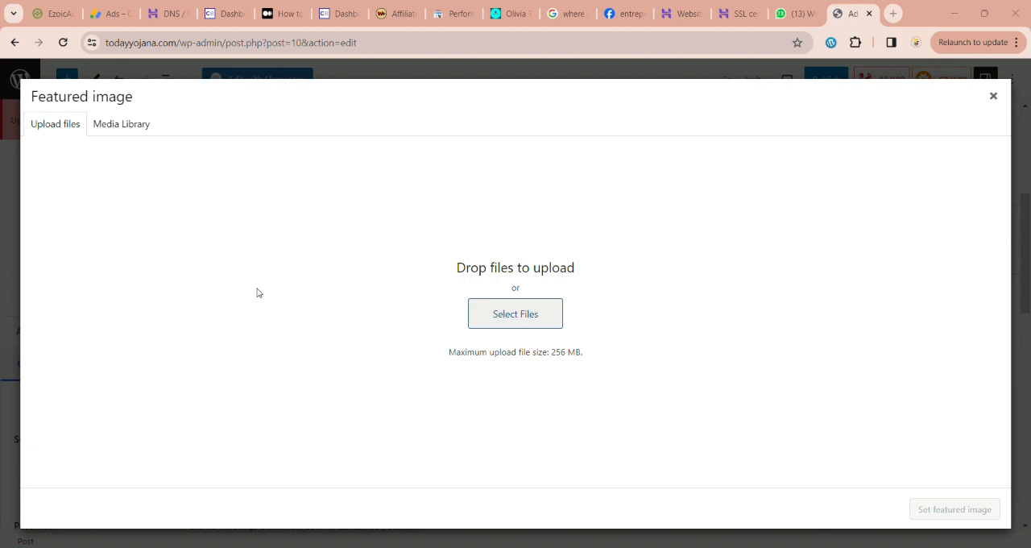
click(395, 309)
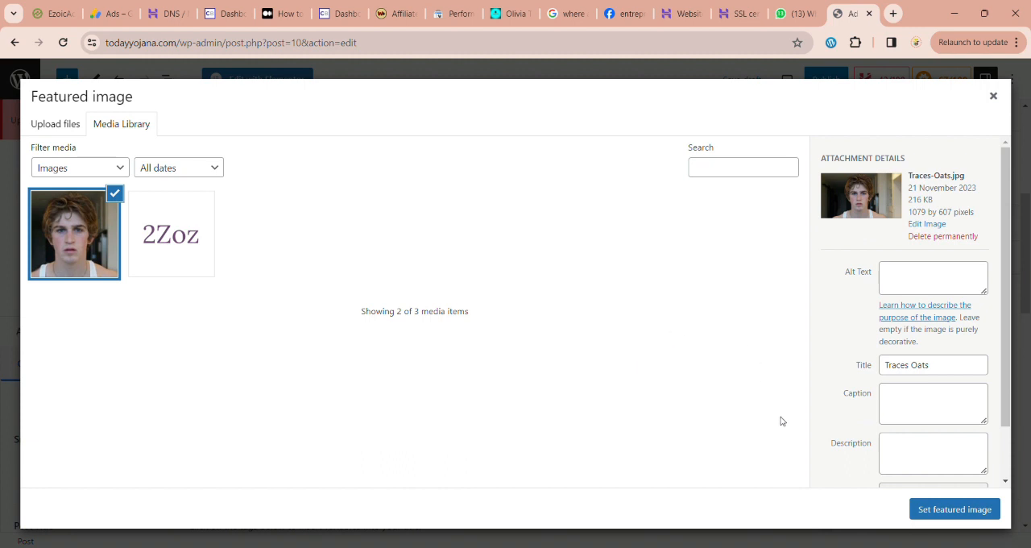
Step: Fill the uploaded portrait's alt text, caption and description with its title, "Traces Oats"
click(947, 373)
key(ctrl+a)
key(ctrl+c)
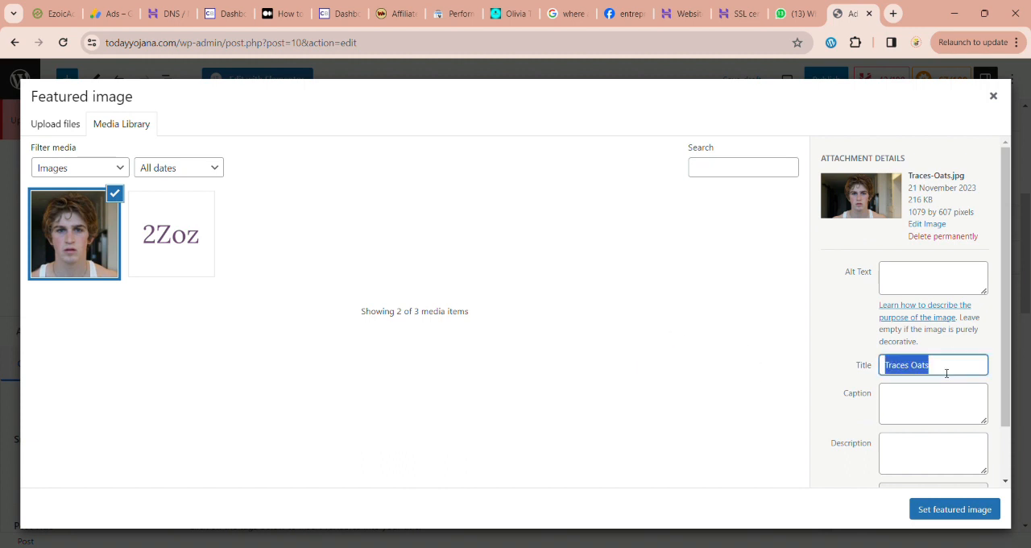
click(922, 282)
key(ctrl+v)
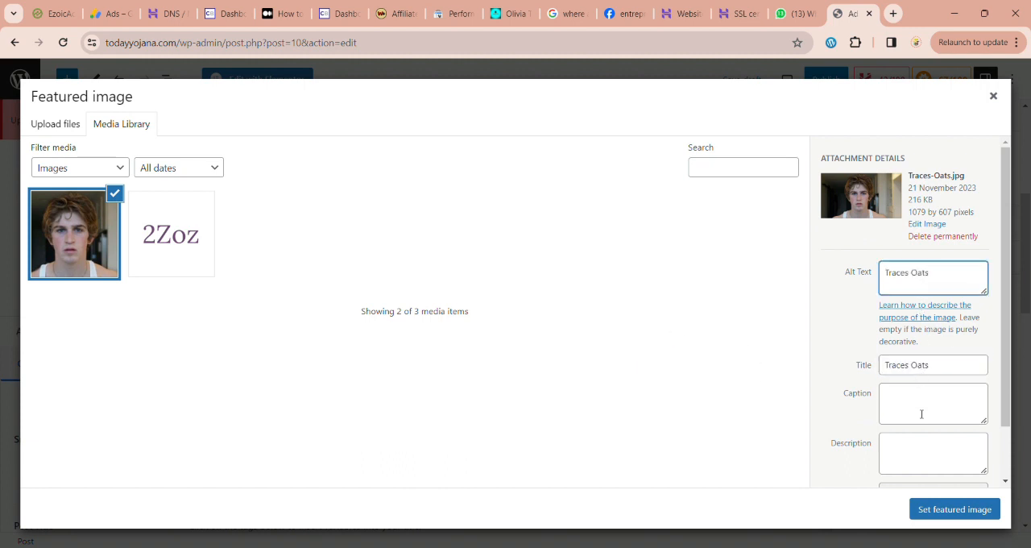
click(921, 414)
key(ctrl+v)
click(925, 446)
key(ctrl+v)
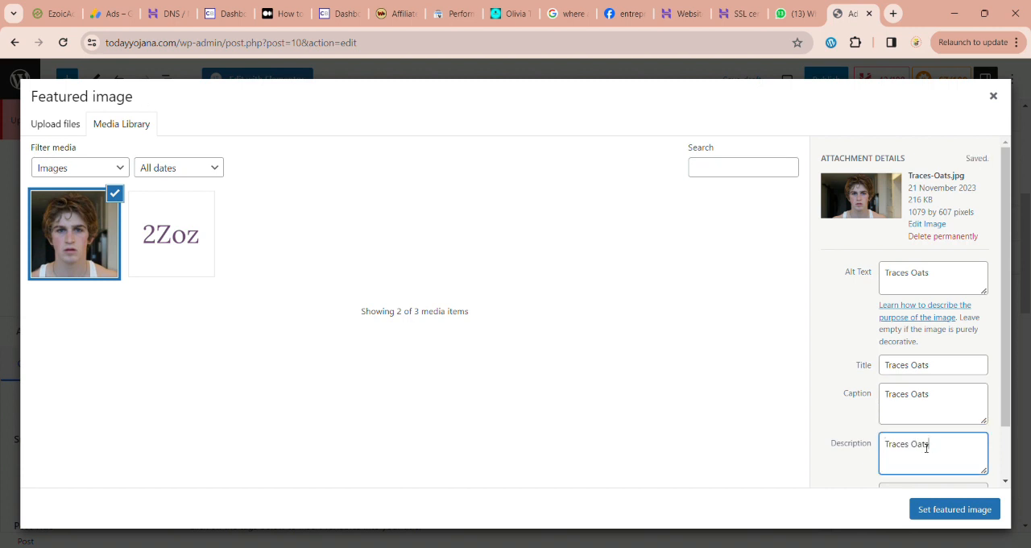
Step: Set the uploaded Traces Oats portrait as the post's featured image
click(956, 514)
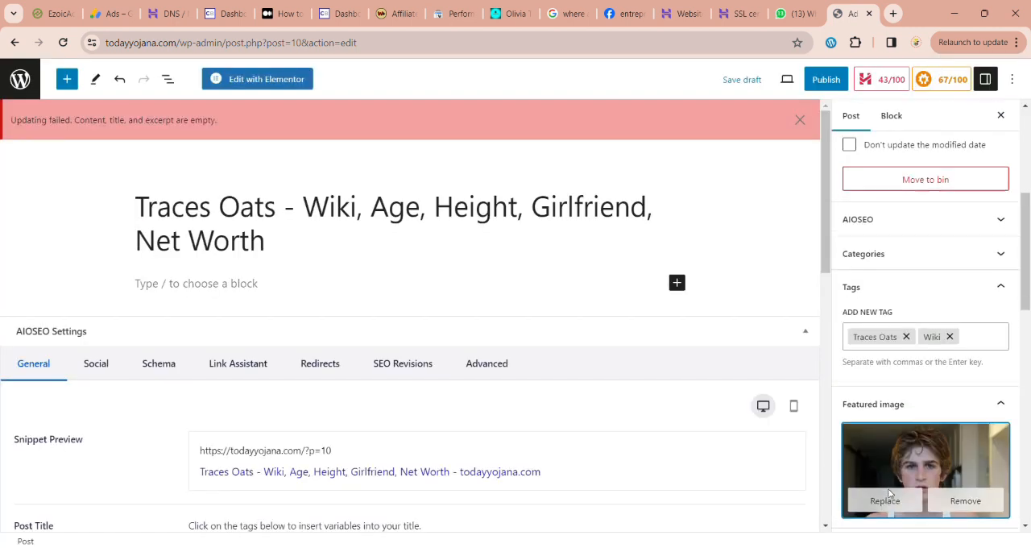
scroll(890, 492, down, 5)
scroll(891, 493, down, 3)
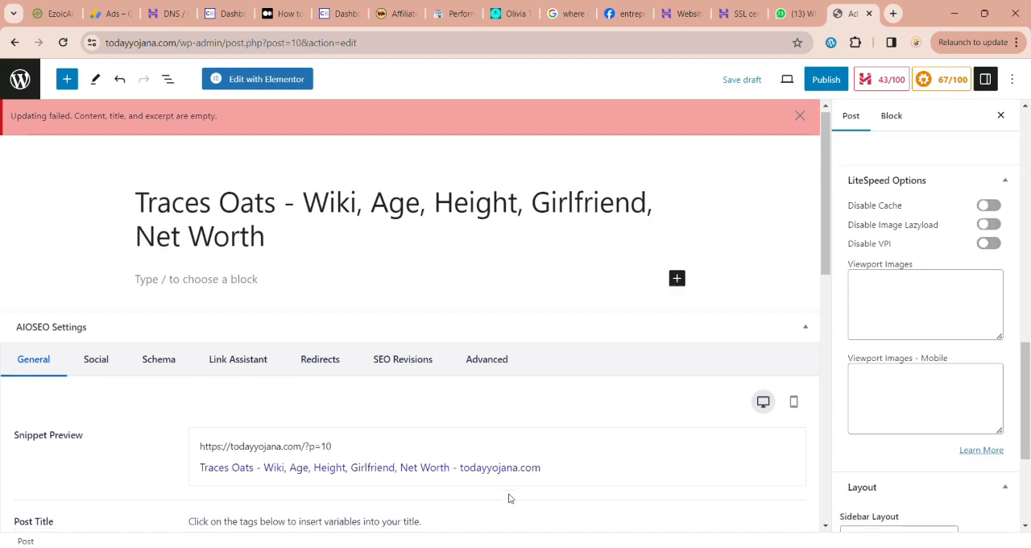
Step: Copy the biography's opening paragraph, starting "Traces Oats is an American recipe maker", from the WhatsApp Web message
scroll(509, 497, down, 3)
scroll(509, 498, up, 2)
scroll(509, 497, up, 2)
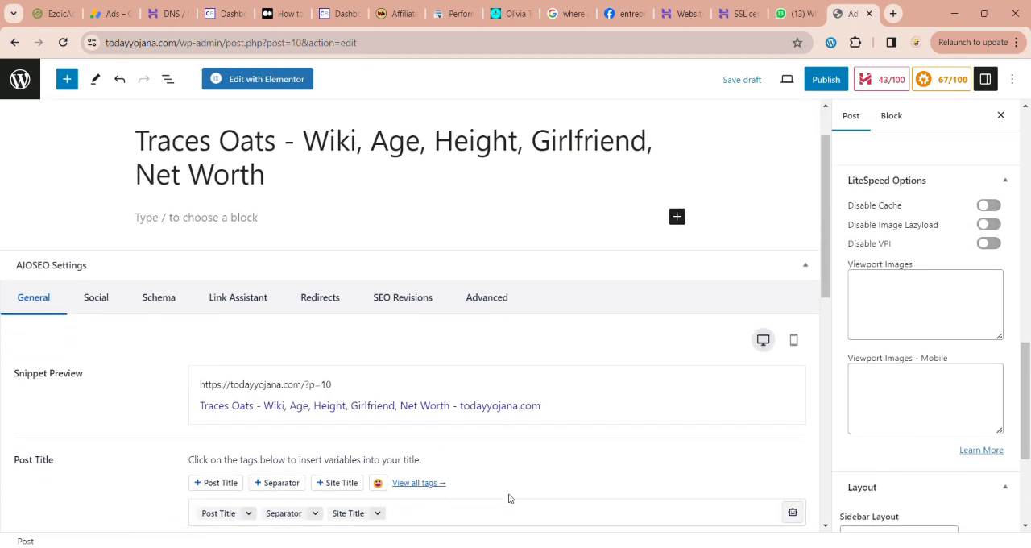
scroll(509, 497, down, 4)
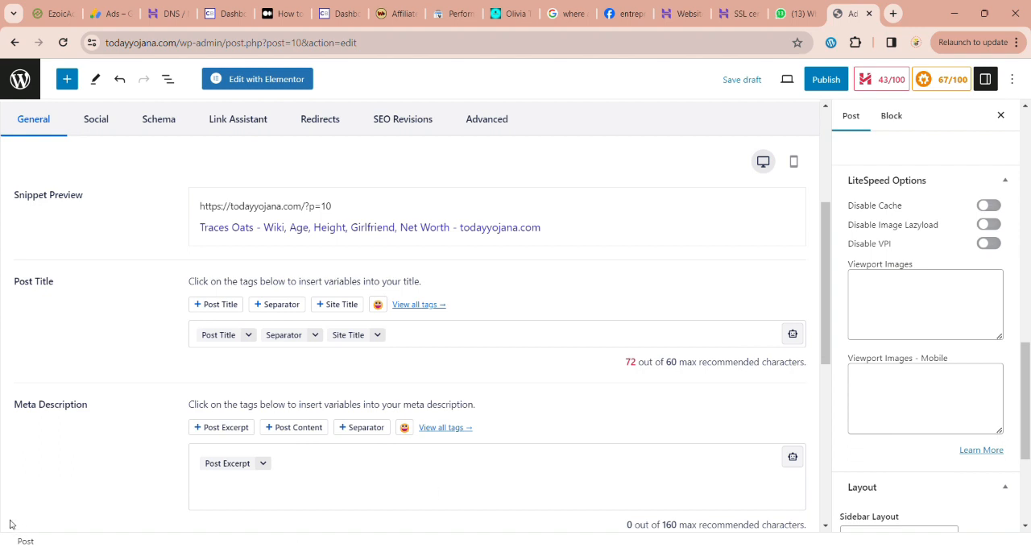
click(788, 14)
drag(579, 367, 905, 382)
key(ctrl+c)
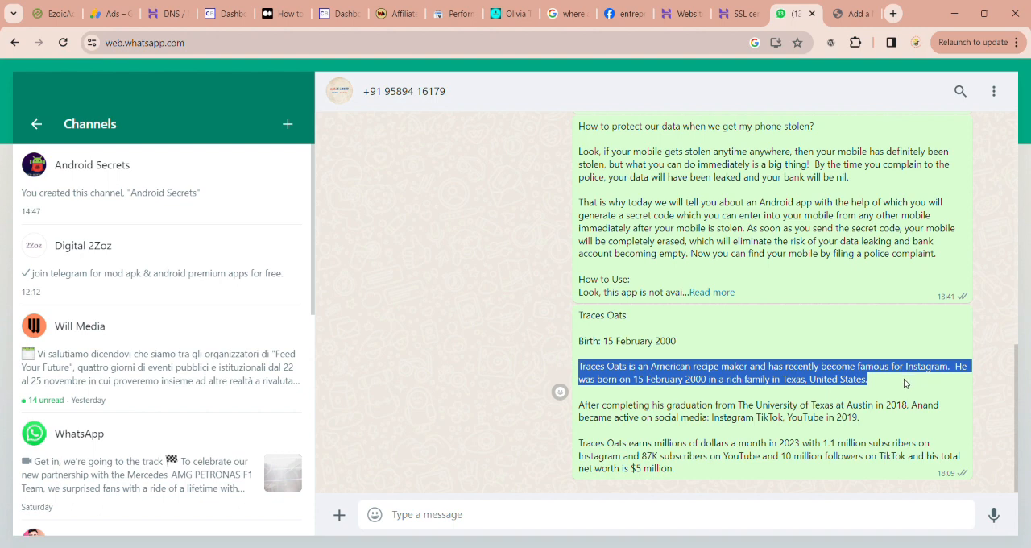
Step: Back in the WordPress post, replace the Post Excerpt tag in the AIOSEO meta description with the copied biography paragraph
click(854, 14)
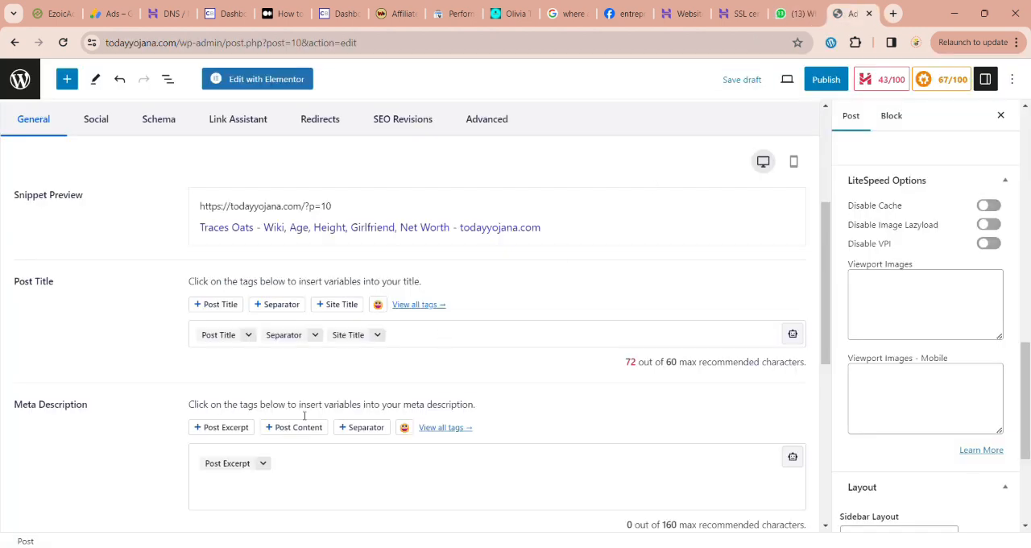
click(276, 465)
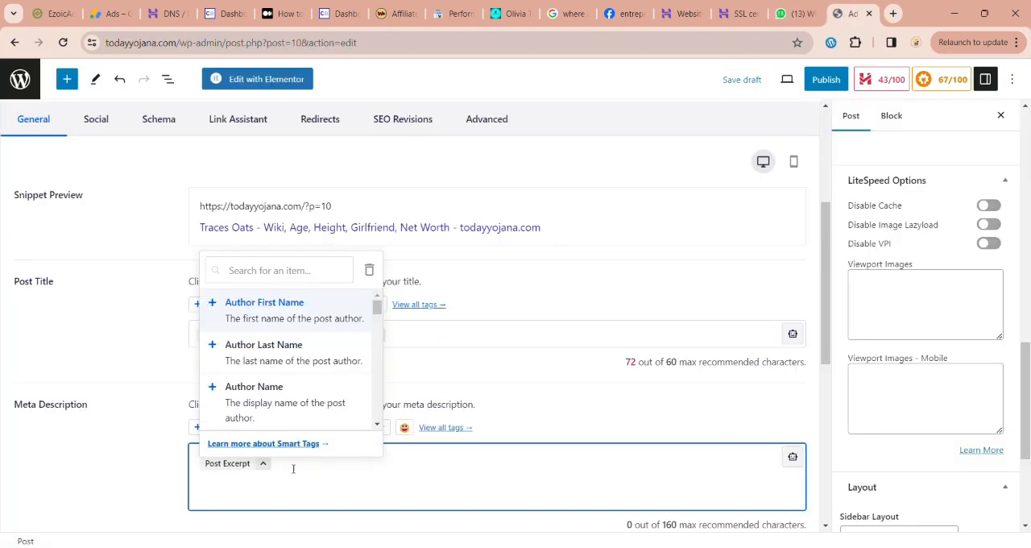
click(298, 470)
key(BackSpace)
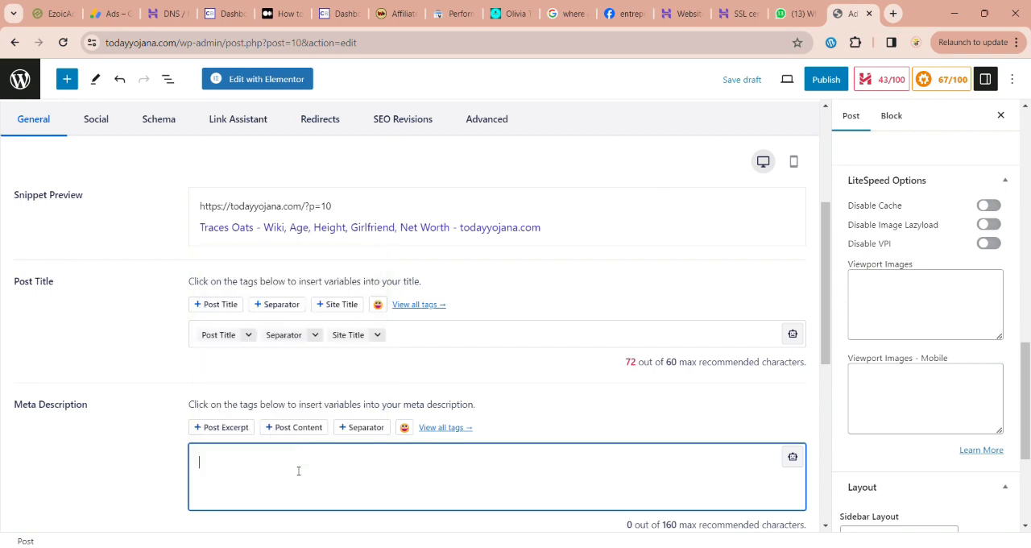
key(ctrl+v)
scroll(468, 467, down, 5)
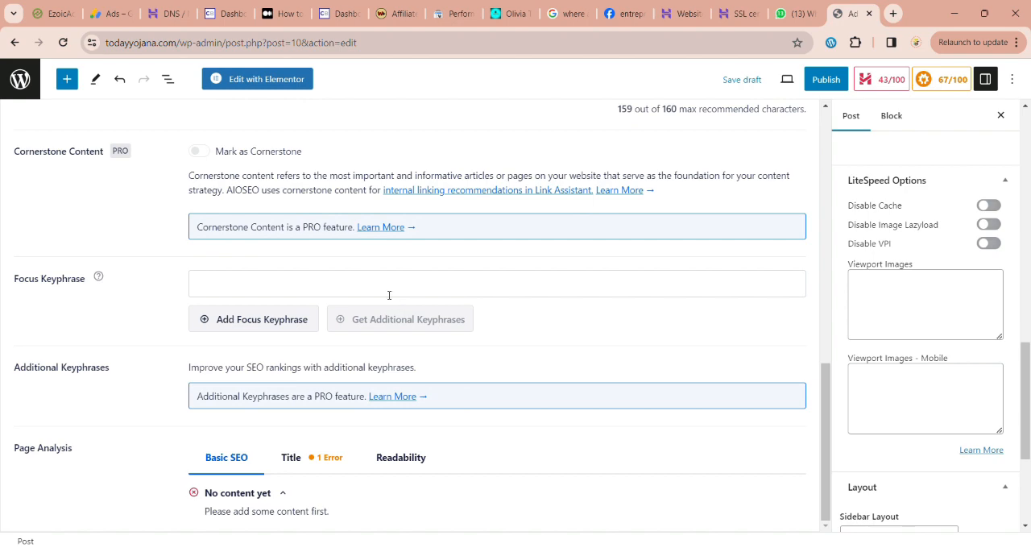
Step: Add "Traces Oats", copied from the meta description, as the post's focus keyphrase
scroll(389, 295, up, 3)
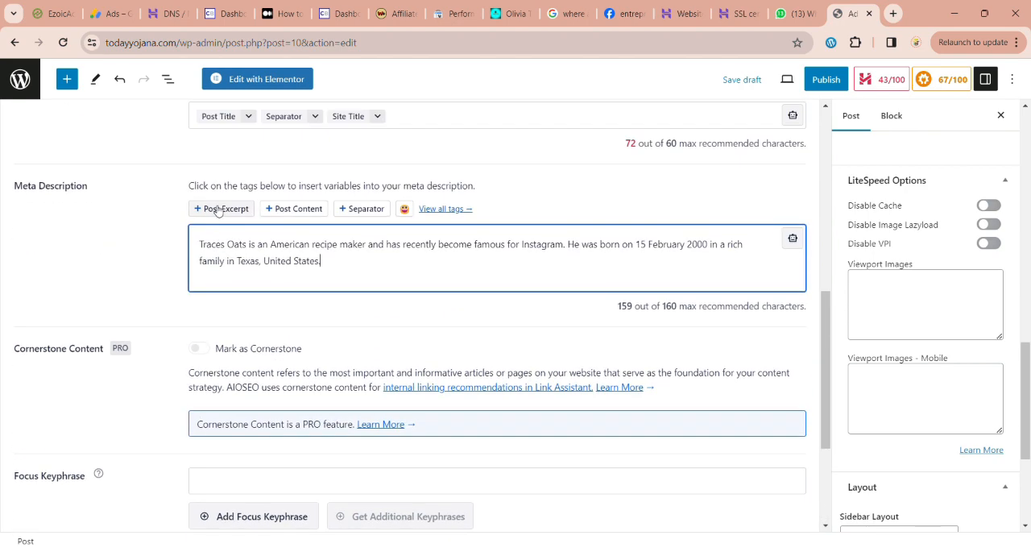
drag(233, 253, 250, 252)
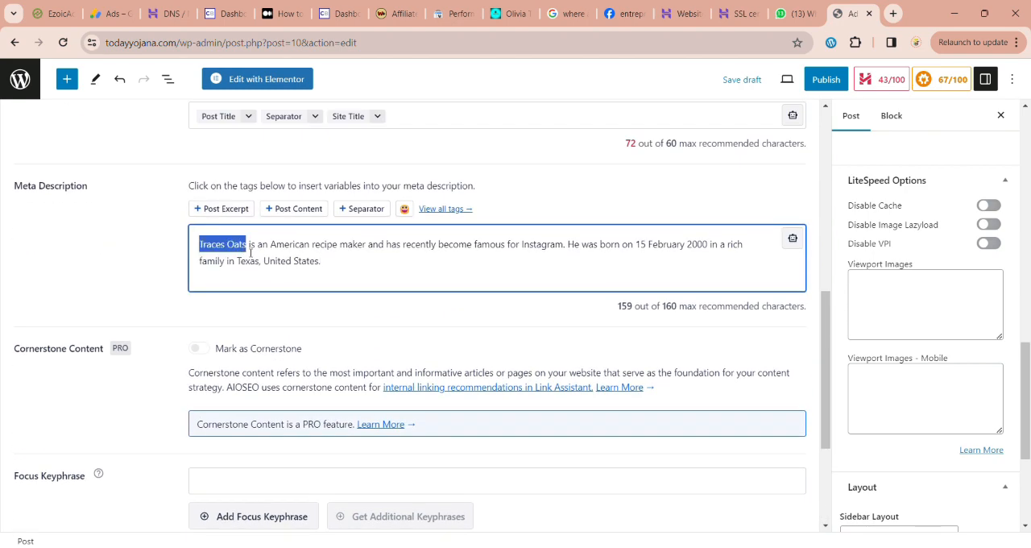
scroll(268, 355, down, 2)
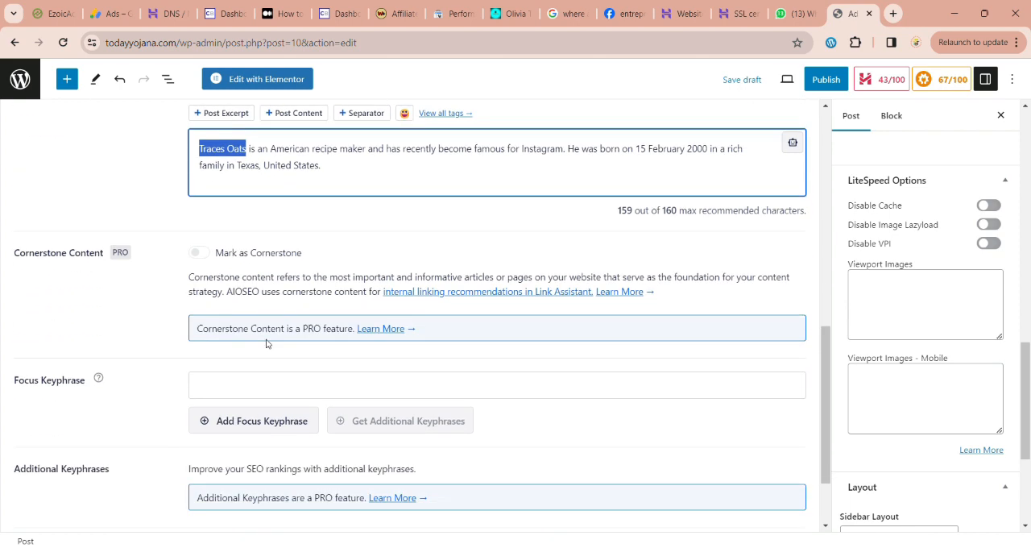
click(269, 391)
text(Traces Oats)
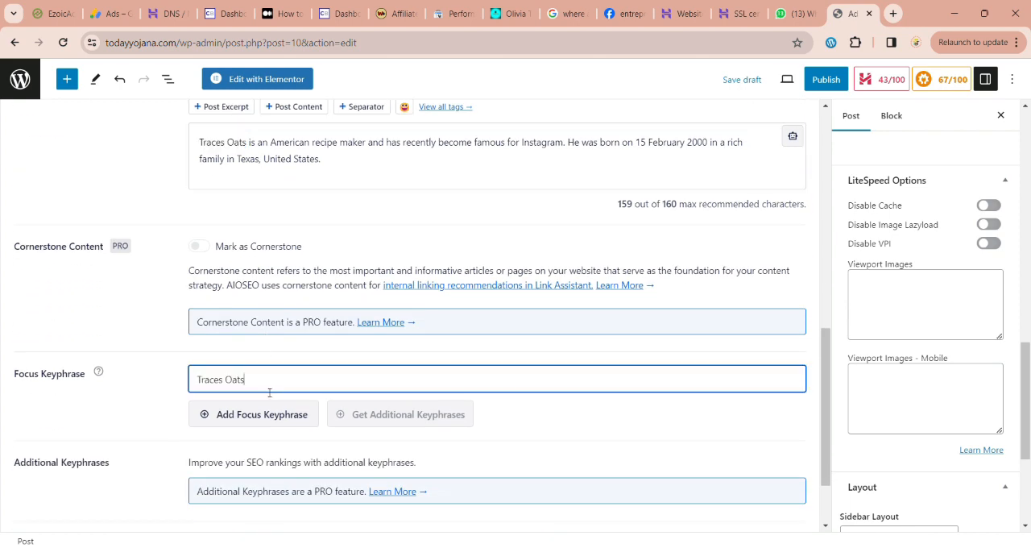
click(268, 424)
scroll(364, 451, down, 3)
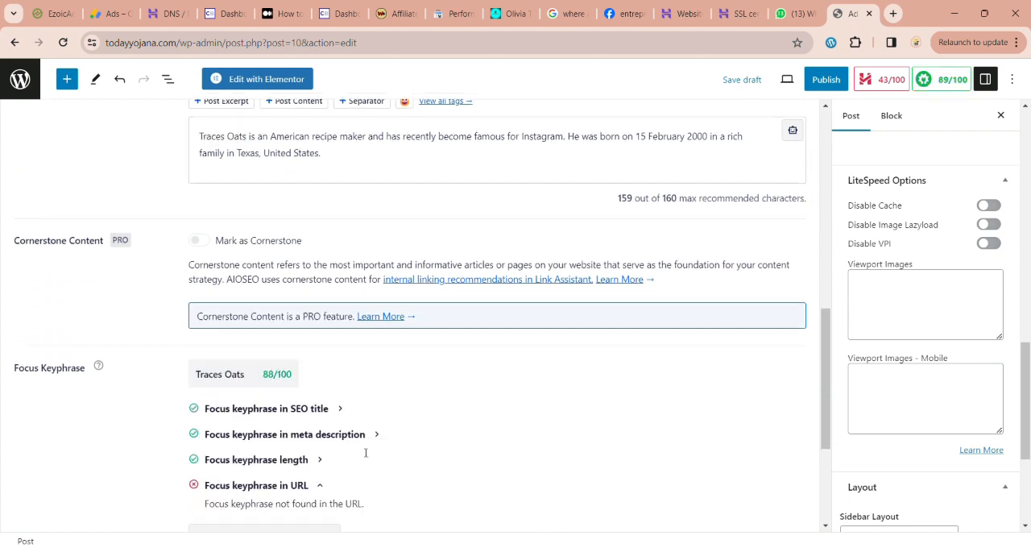
Step: Save the post as a draft and open it for editing with Elementor
scroll(363, 451, up, 10)
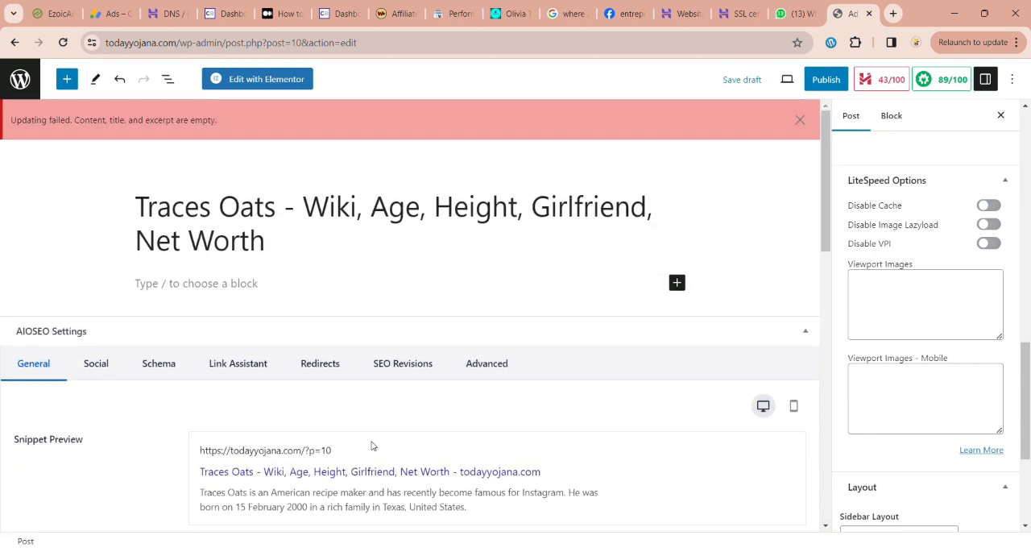
scroll(937, 429, down, 3)
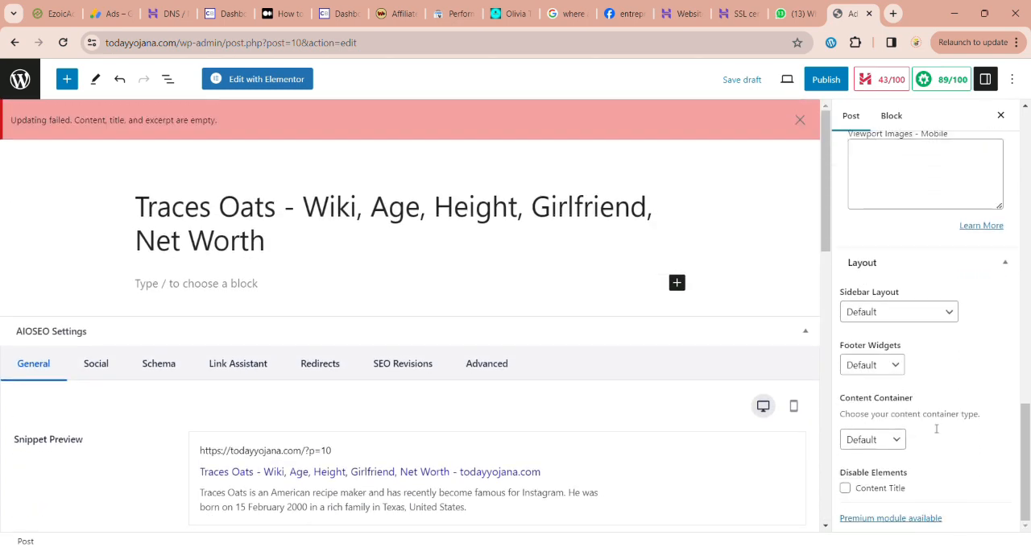
scroll(937, 429, up, 6)
scroll(936, 428, up, 6)
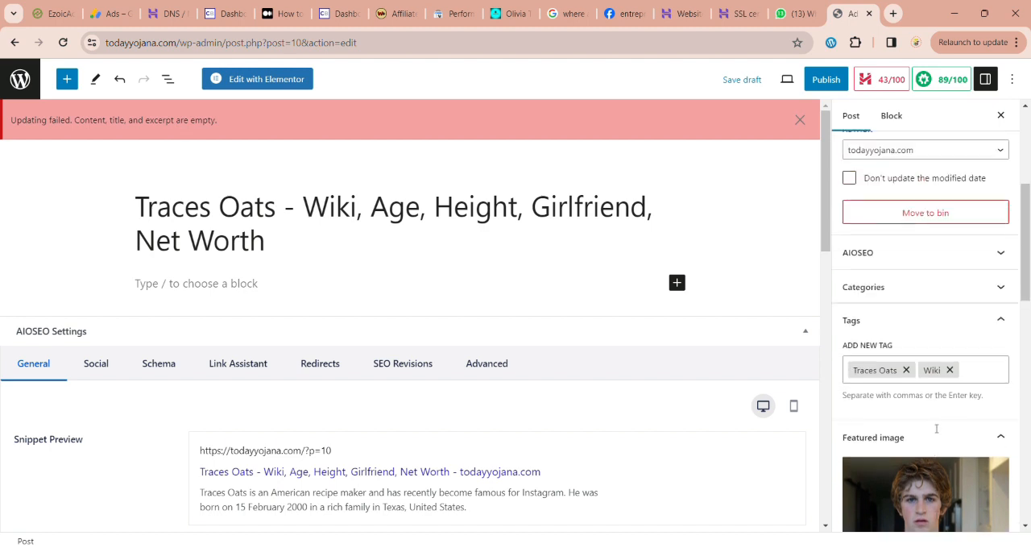
scroll(909, 339, up, 1)
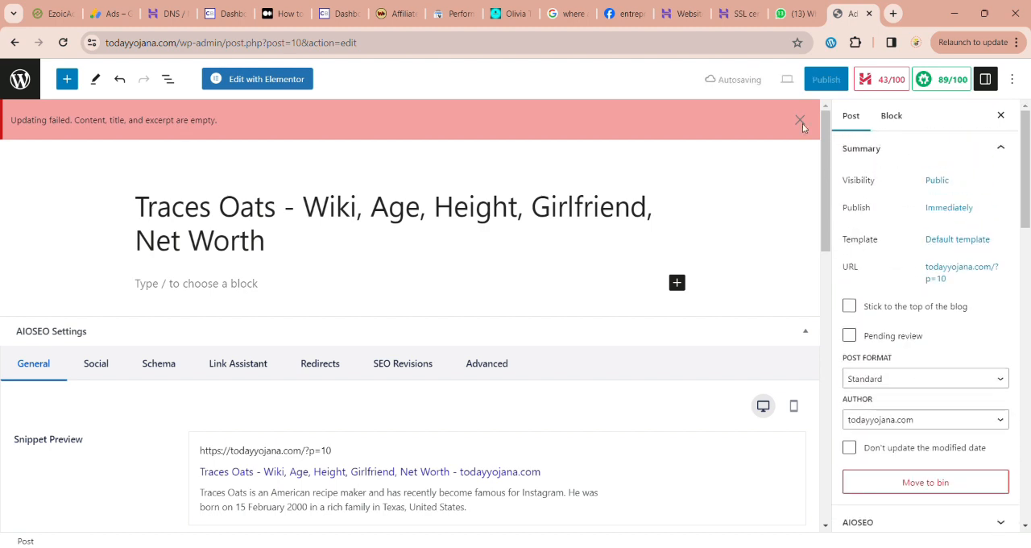
click(743, 84)
click(260, 86)
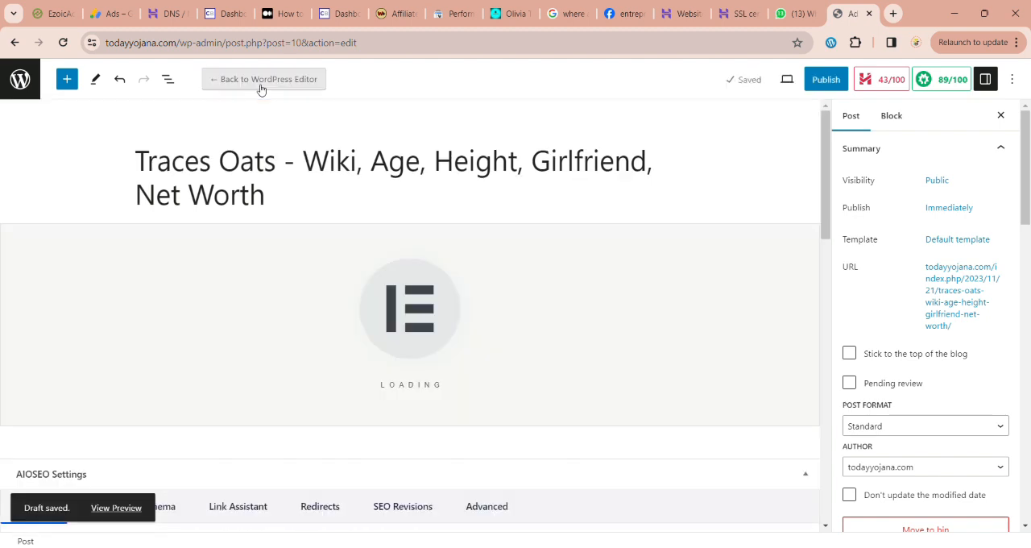
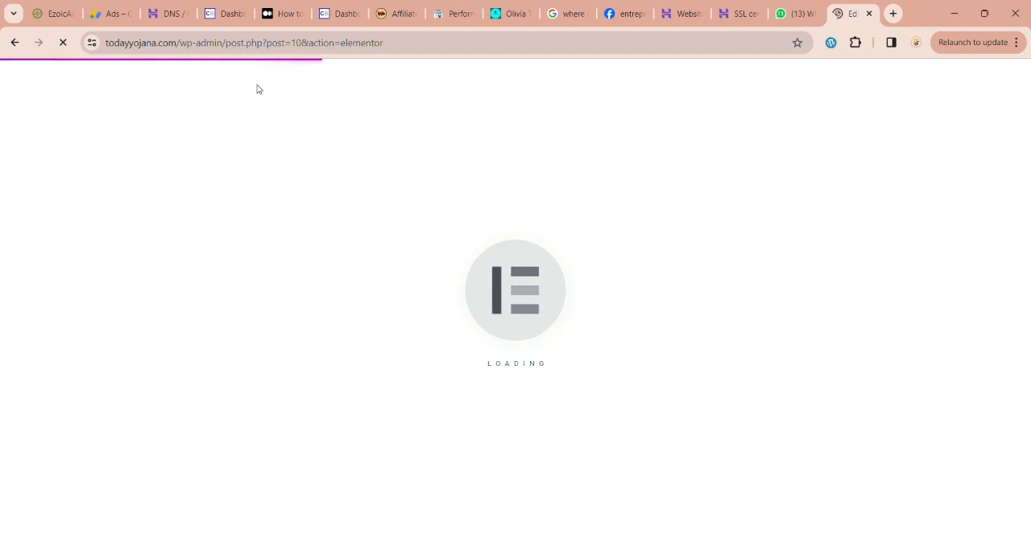
Step: Add a container below the post title and place a Text Editor widget inside it
scroll(261, 91, down, 2)
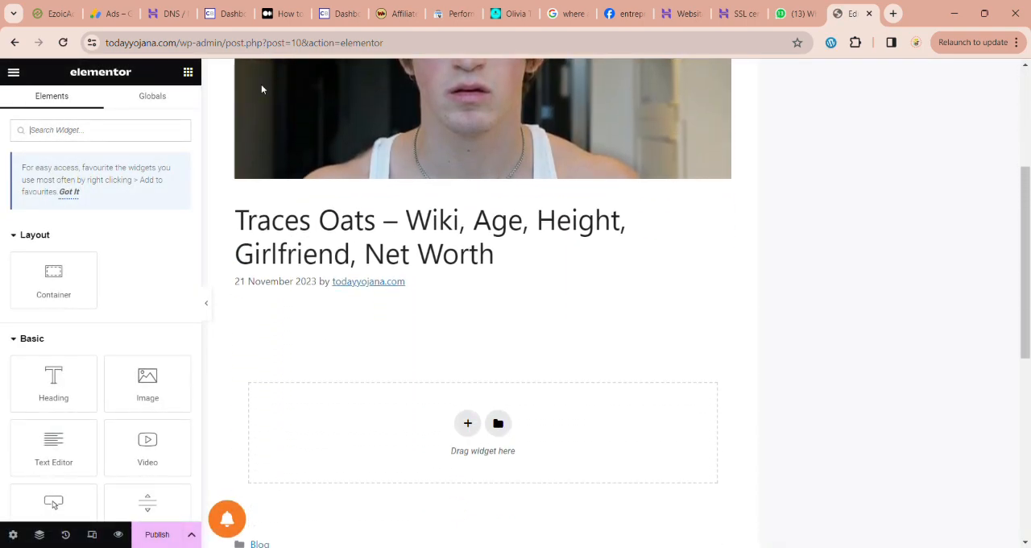
scroll(447, 258, up, 3)
scroll(445, 256, down, 3)
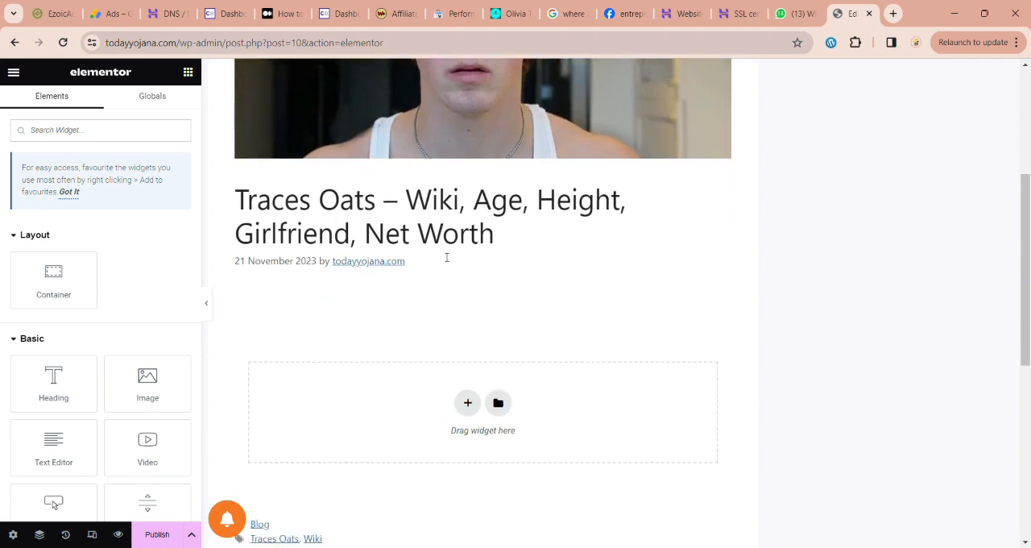
click(472, 414)
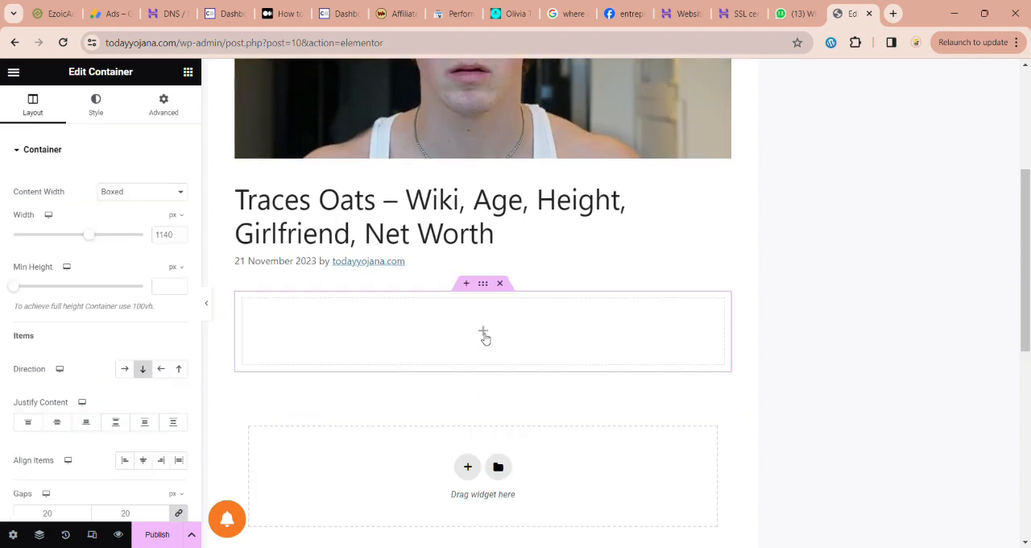
click(485, 335)
drag(53, 442, 435, 323)
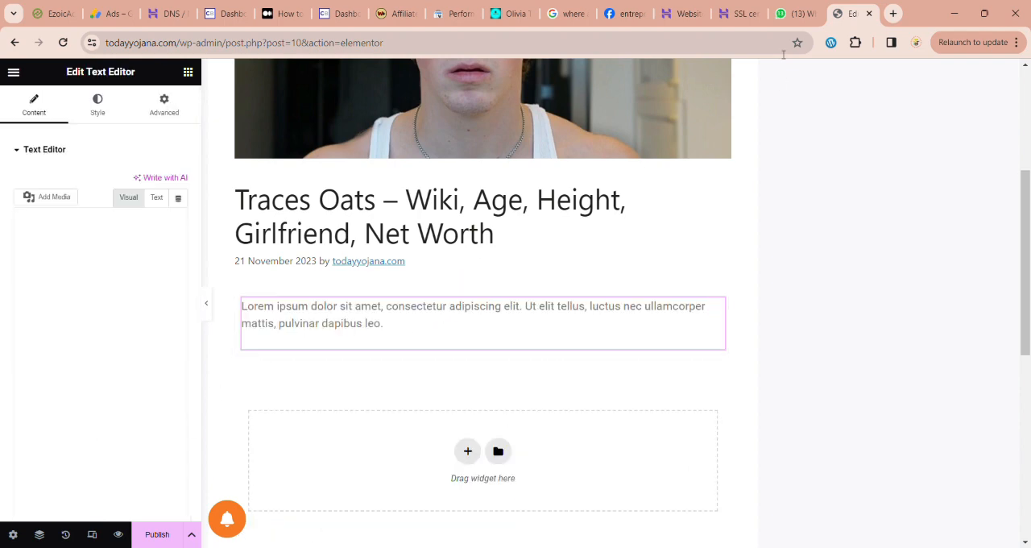
Step: Copy the biography heading, table of contents, photo and details table down to Net Worth from the Olivia Tiedemann article on entrepreneursaathi.com
click(525, 11)
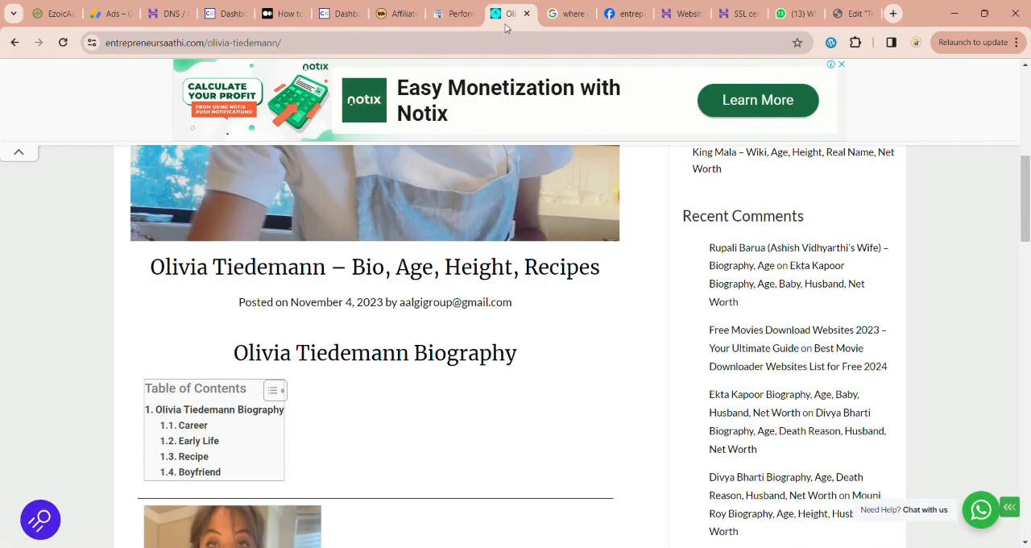
scroll(250, 314, down, 5)
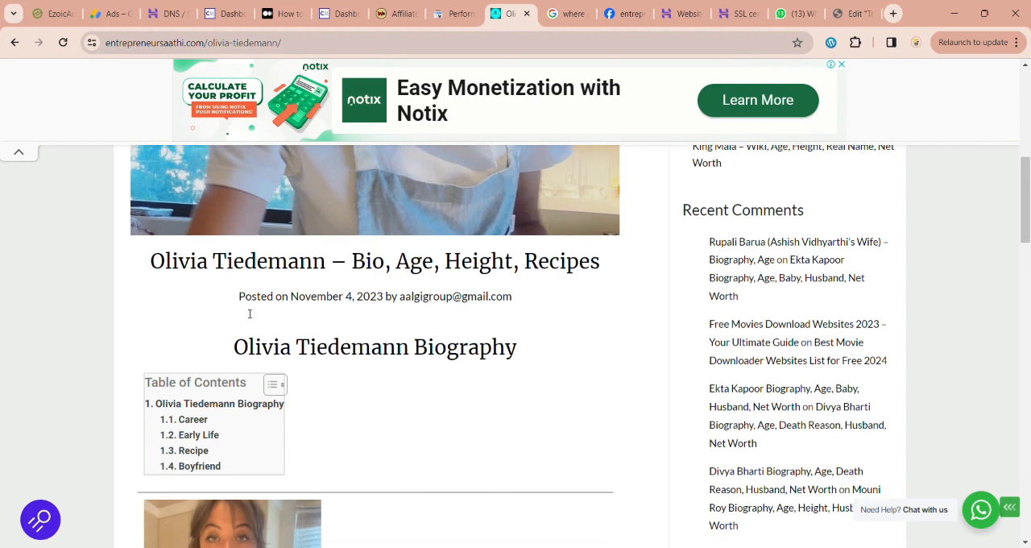
scroll(250, 315, up, 2)
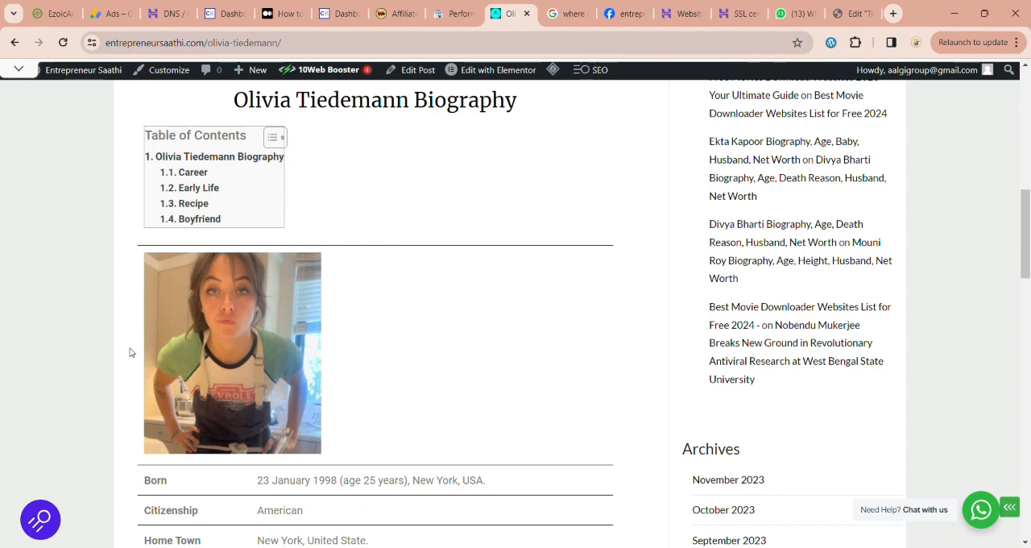
drag(156, 267, 393, 400)
scroll(387, 483, down, 4)
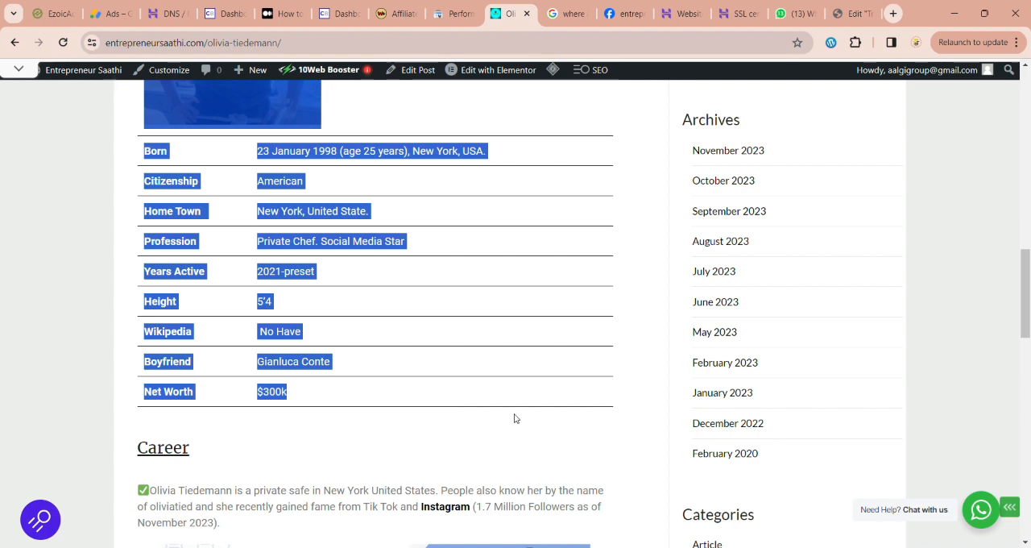
Step: Back in the Elementor editor, replace the Text Editor's placeholder text with the copied biography block
click(853, 13)
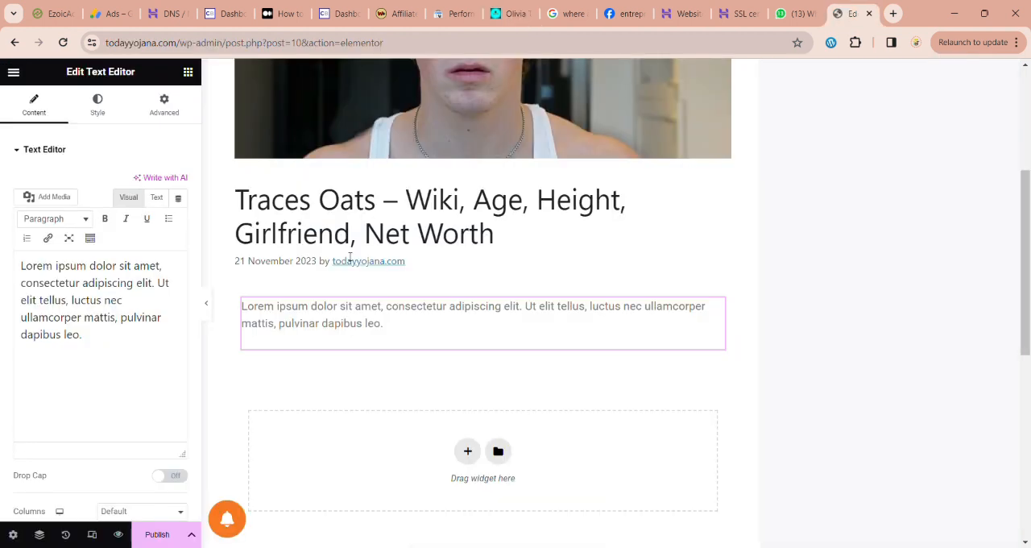
click(80, 318)
key(ctrl+a)
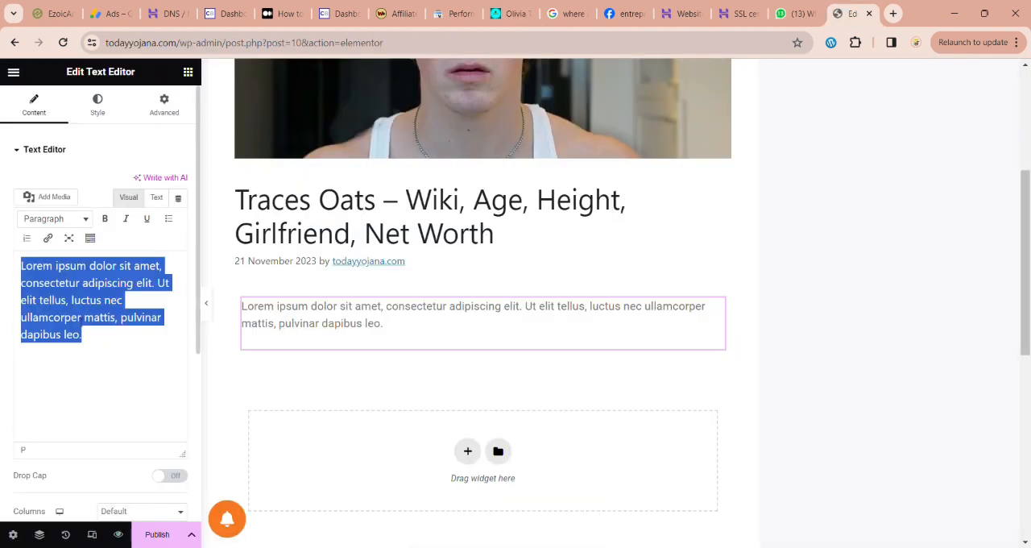
key(ctrl+v)
scroll(359, 389, down, 4)
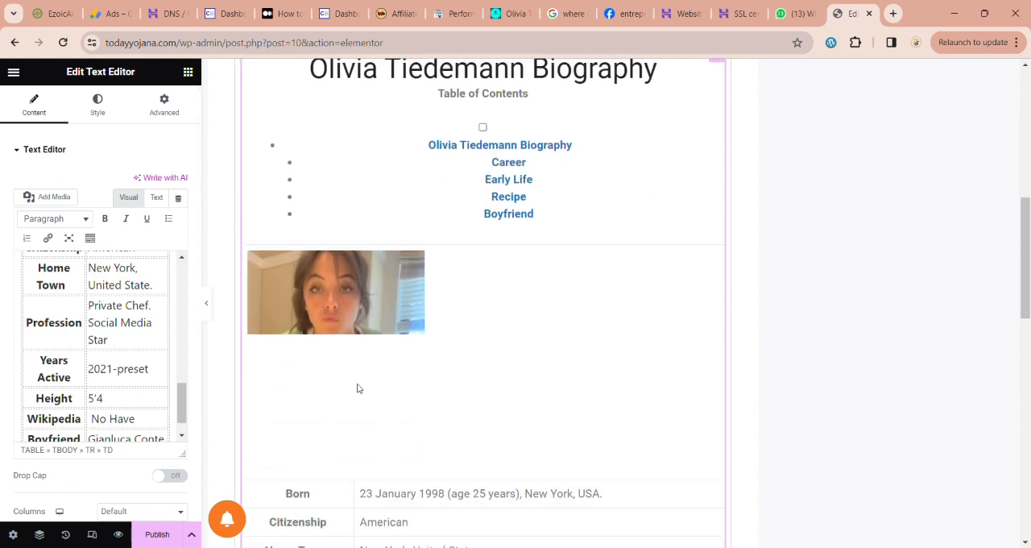
scroll(359, 389, up, 2)
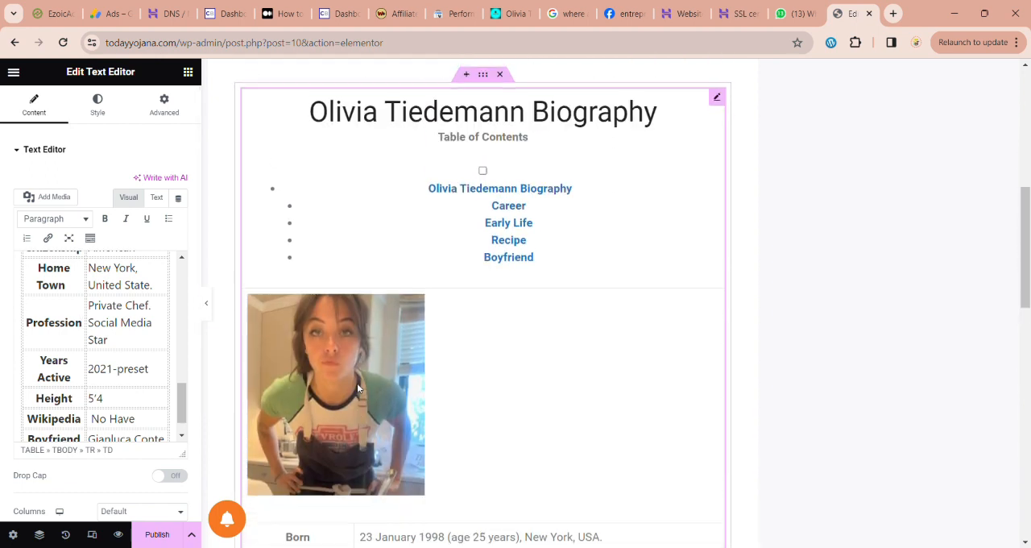
scroll(508, 194, down, 2)
scroll(507, 193, down, 5)
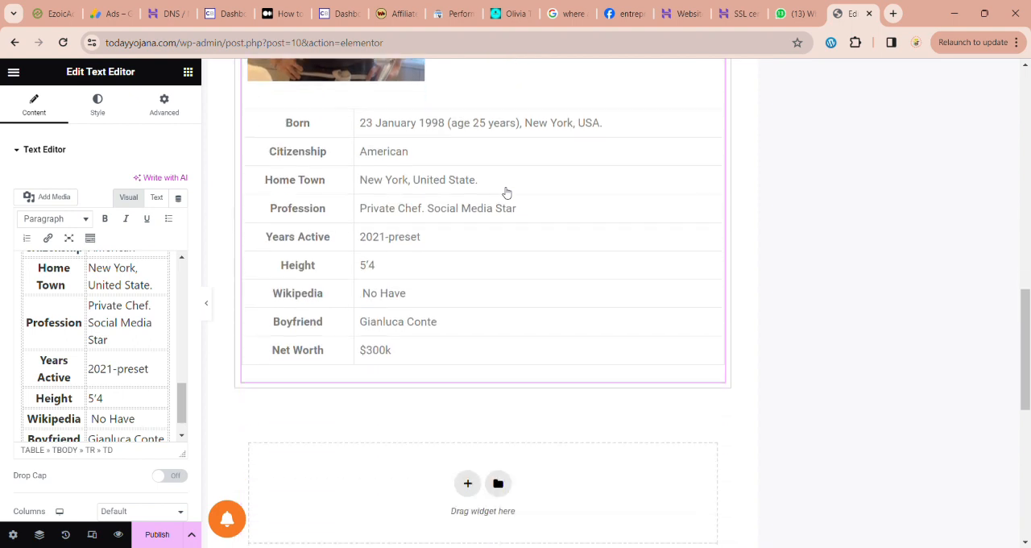
Step: Delete the table of contents and its leftover bullet beneath the biography heading
scroll(506, 194, up, 7)
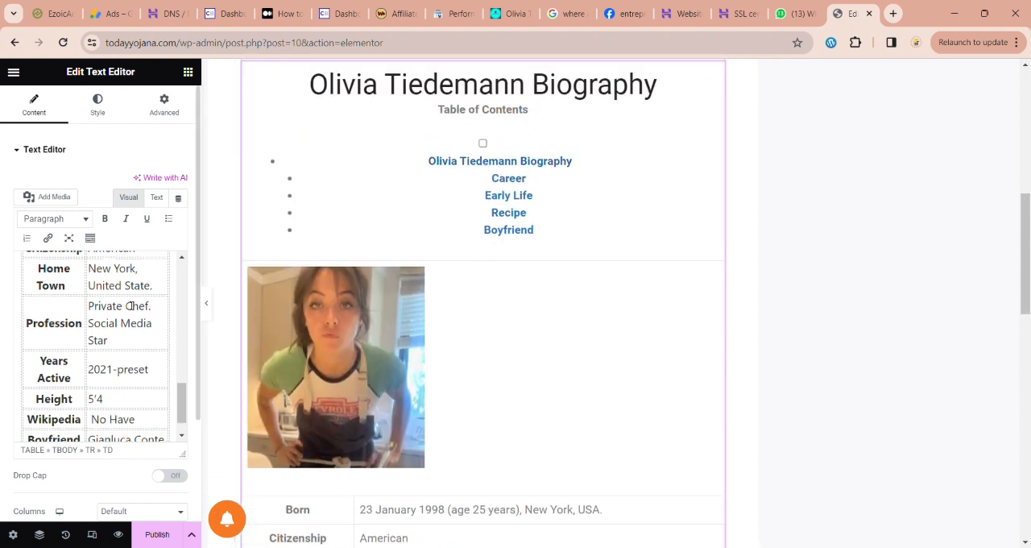
scroll(132, 307, up, 10)
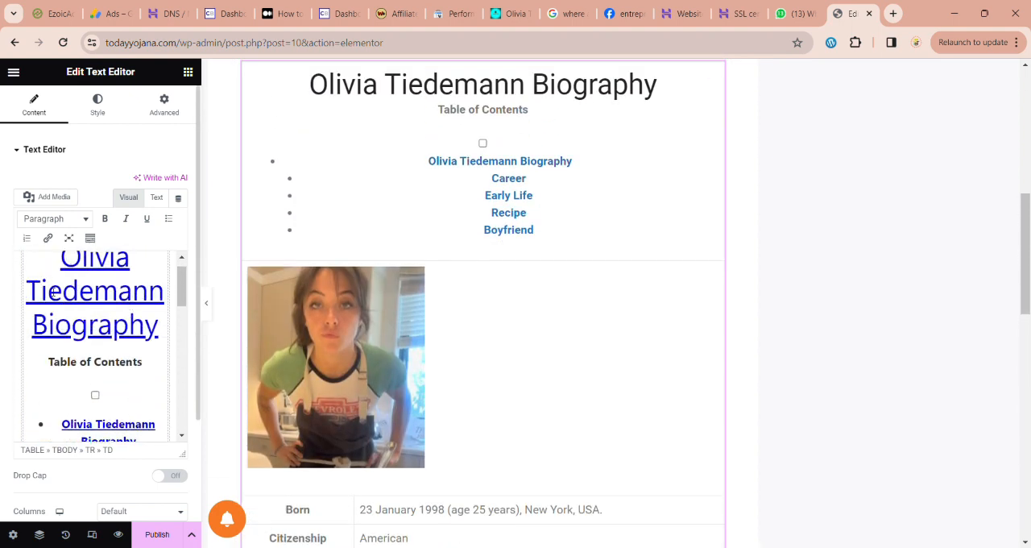
drag(49, 362, 150, 355)
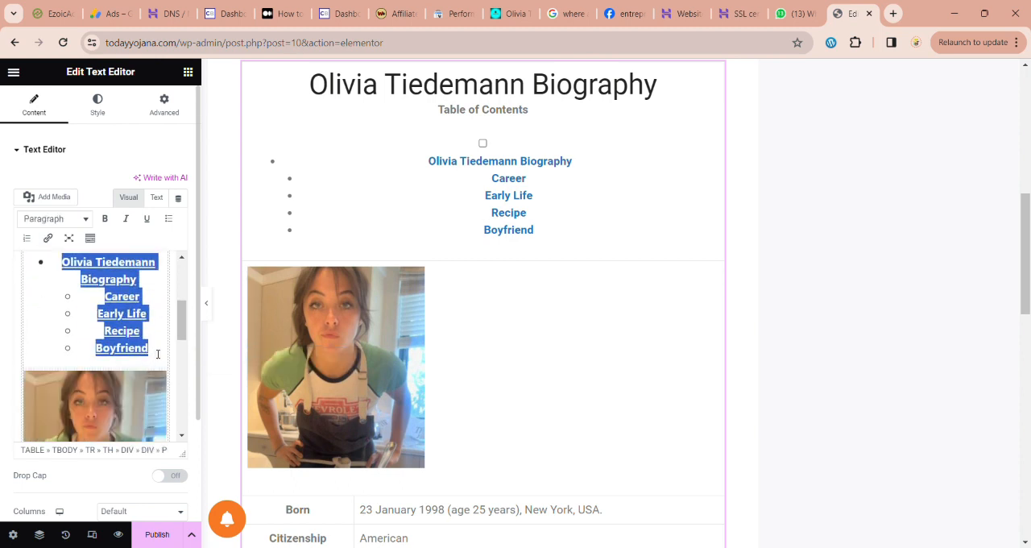
key(BackSpace)
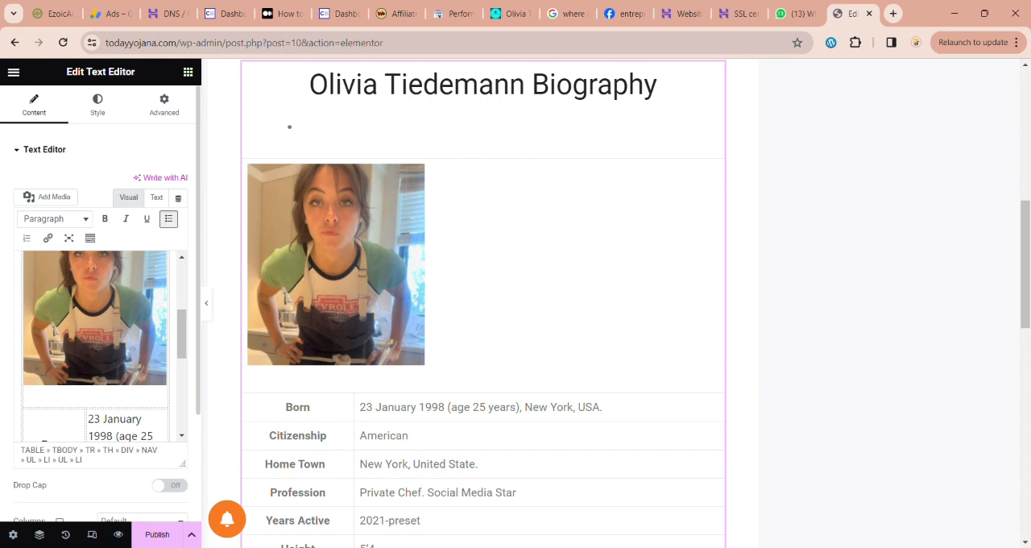
scroll(87, 358, up, 3)
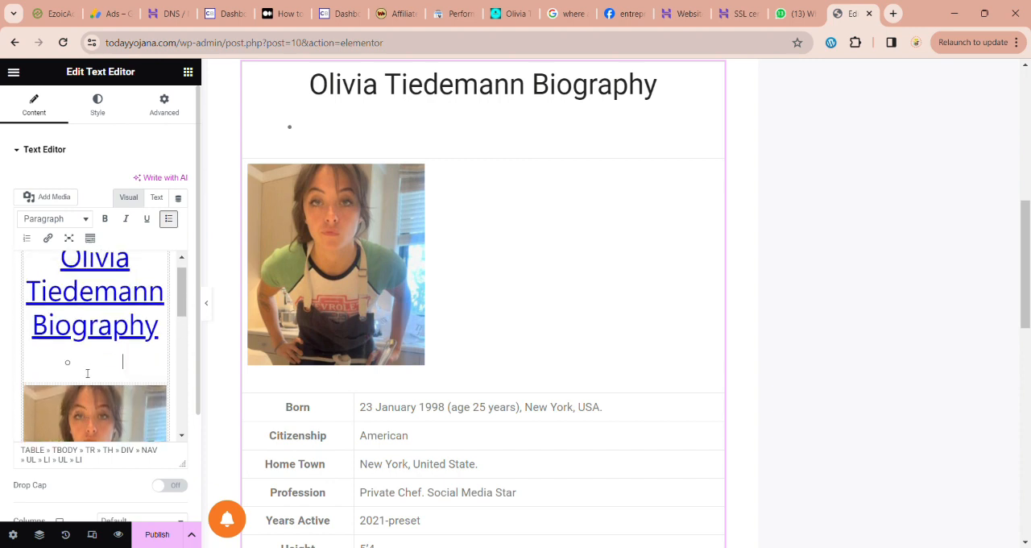
key(BackSpace)
key(BackSpace)
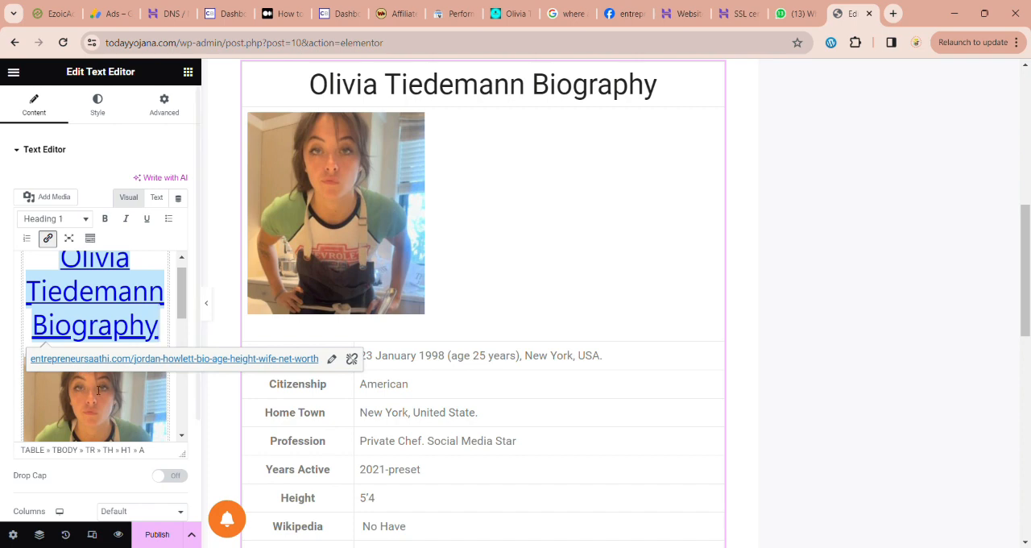
Step: Replace the photo above the details table with Traces-Oats-Wiki.jpg, using "Traces Oats Wiki" as its alt text, title, caption and description
scroll(382, 312, down, 3)
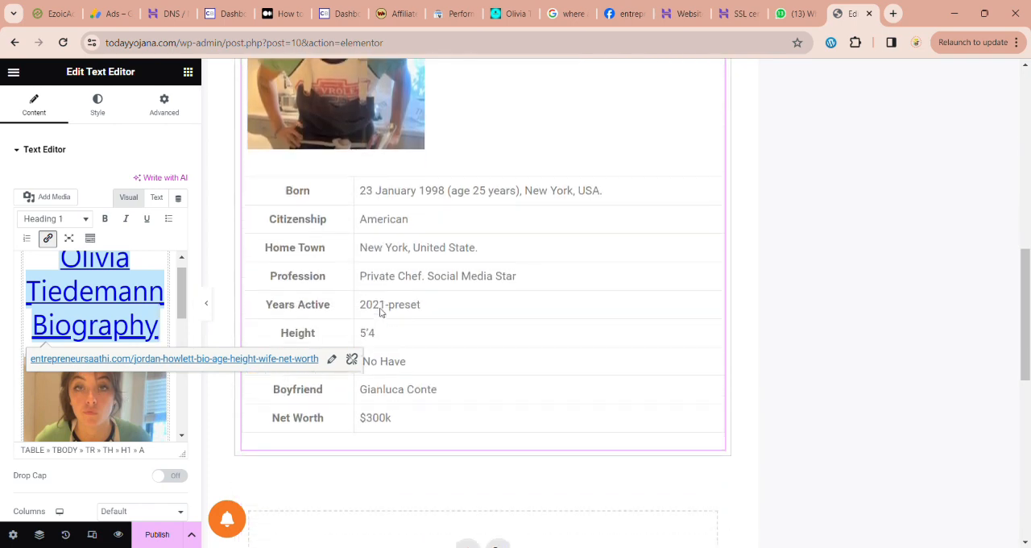
scroll(382, 312, down, 2)
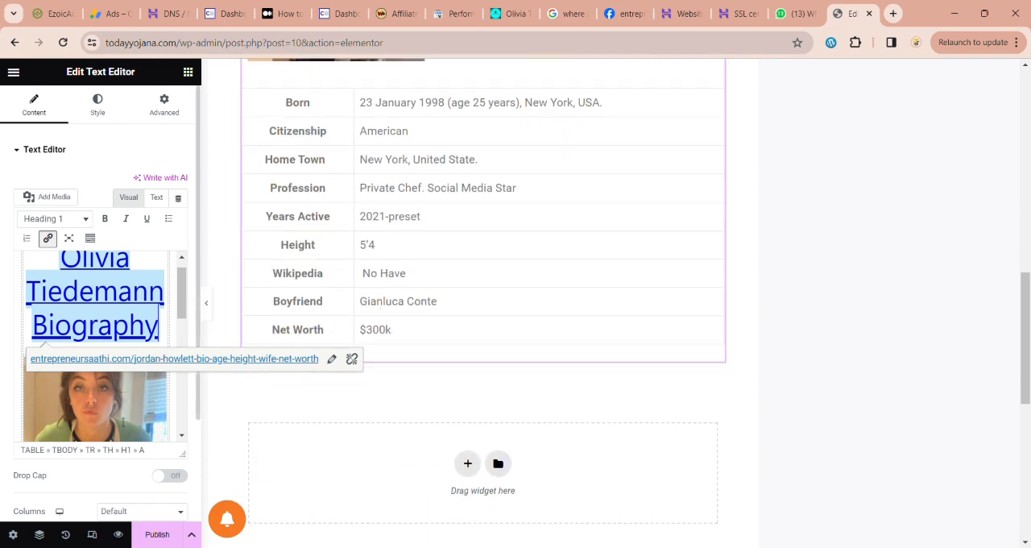
click(124, 422)
scroll(130, 381, down, 1)
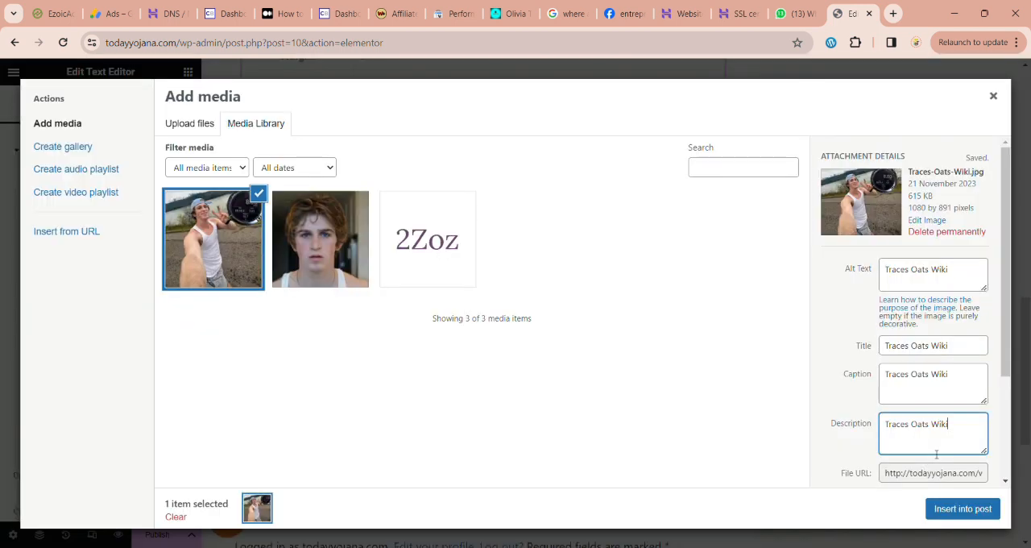
click(951, 524)
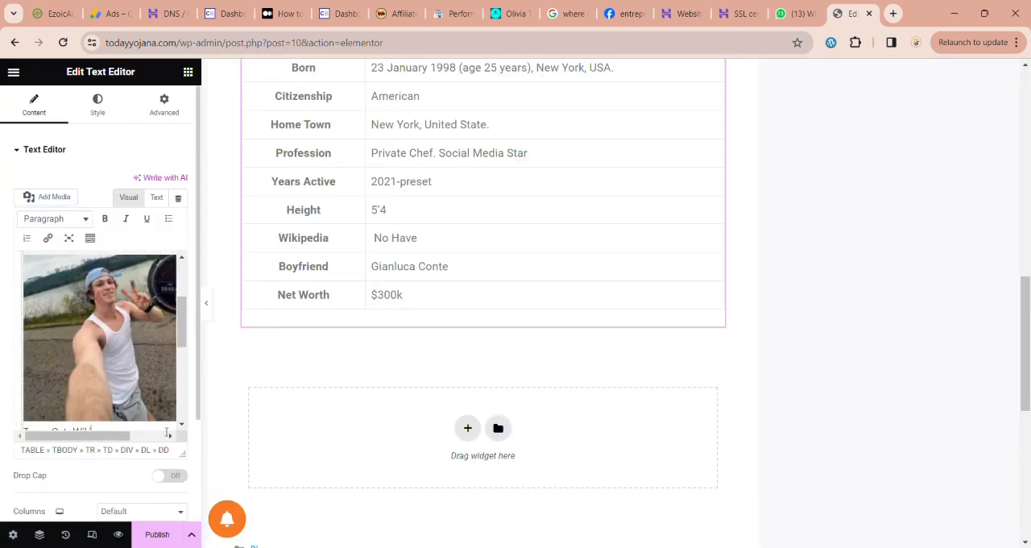
Step: Remove the "Traces Oats Wiki" caption and the empty line beneath the inserted photo
scroll(118, 409, down, 1)
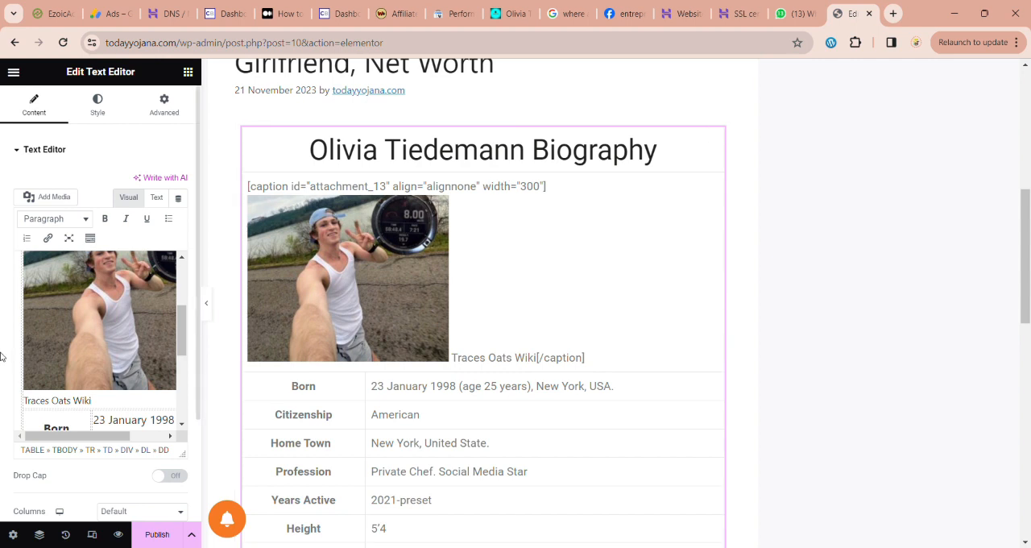
drag(31, 403, 106, 401)
key(ctrl+c)
key(BackSpace)
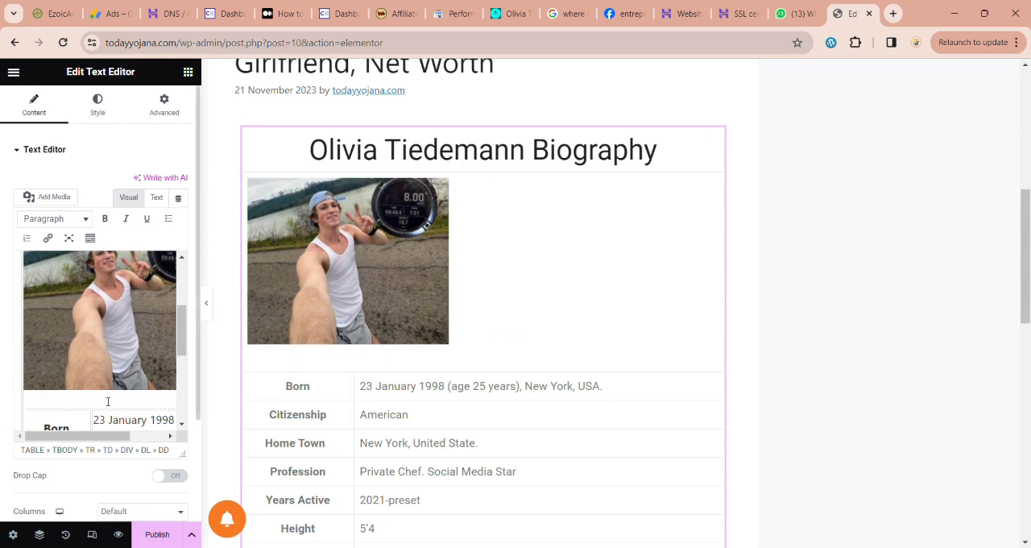
key(BackSpace)
Step: Replace the heading "Olivia Tiedemann Biography" with "Traces Oats Wiki"
scroll(116, 376, up, 3)
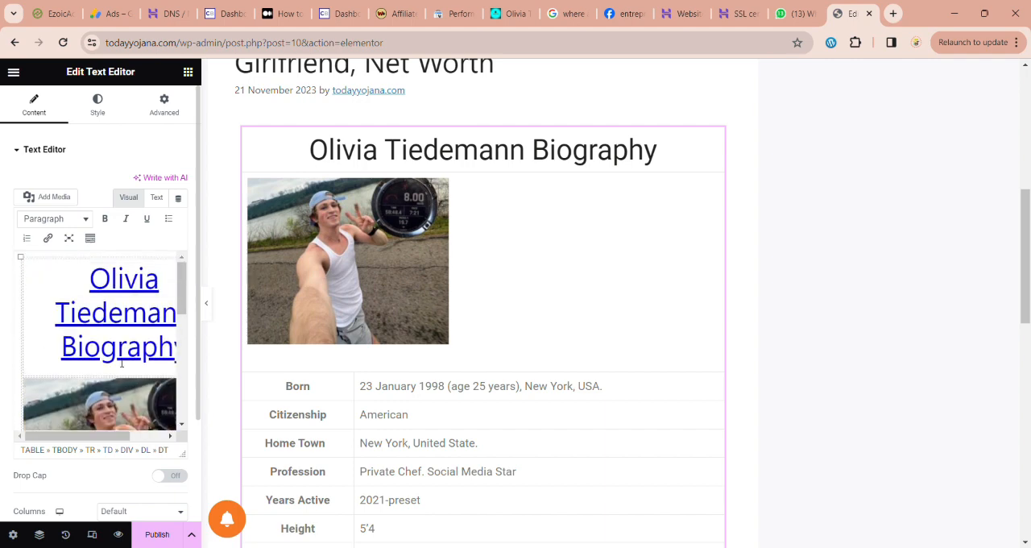
drag(87, 436, 112, 437)
drag(57, 292, 171, 348)
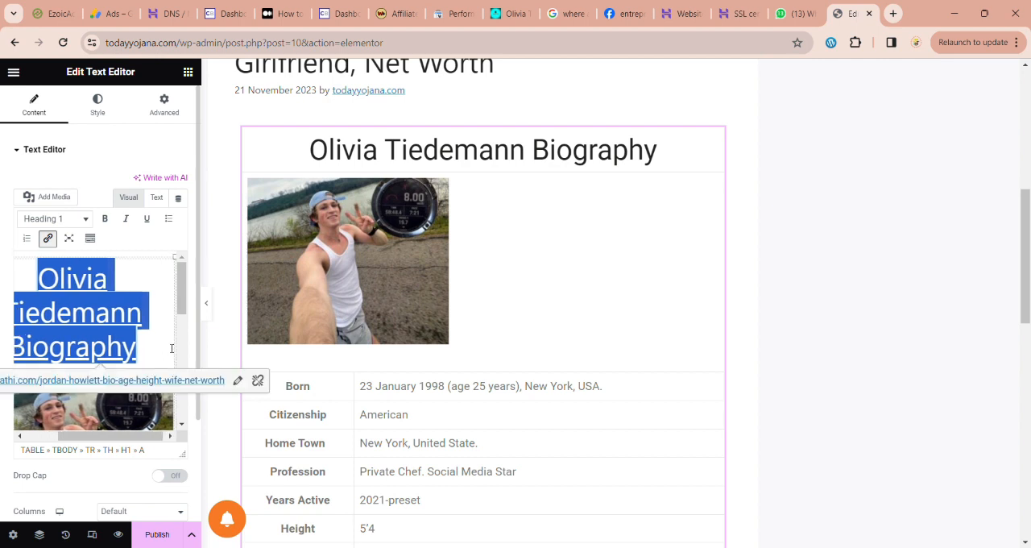
key(ctrl+v)
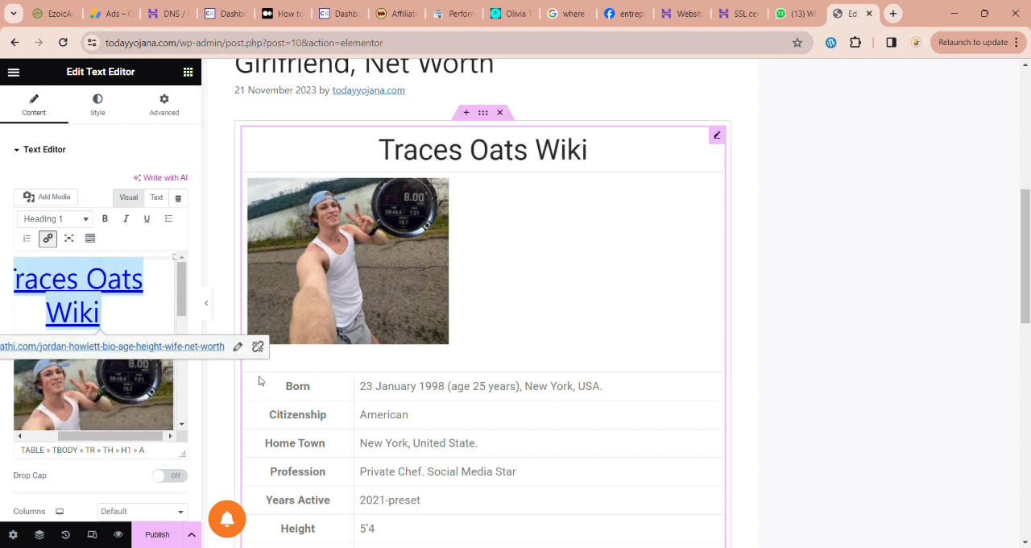
Step: Copy the date of birth from the Traces Oats message in WhatsApp Web for the table's Born row
scroll(95, 376, down, 3)
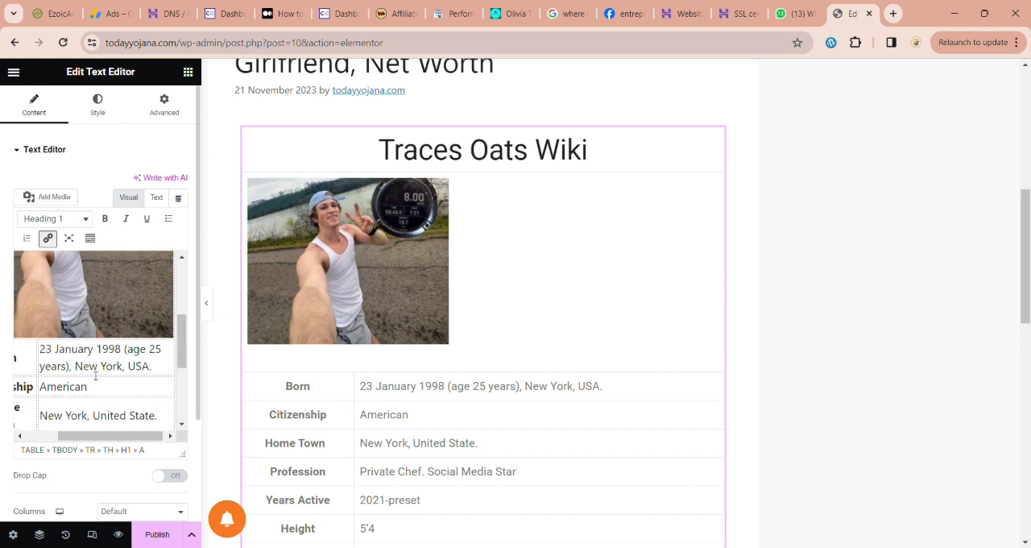
click(88, 366)
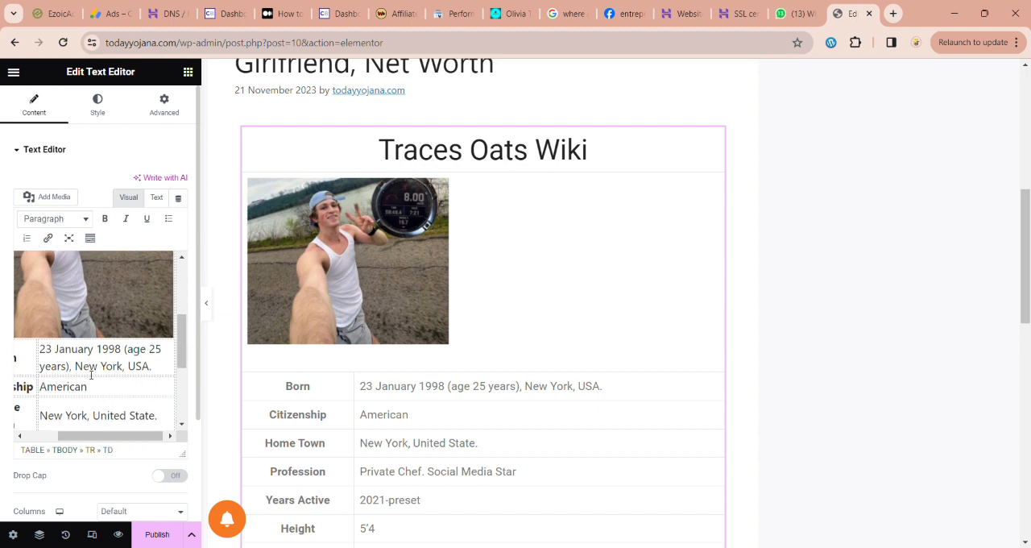
drag(75, 366, 126, 367)
click(126, 367)
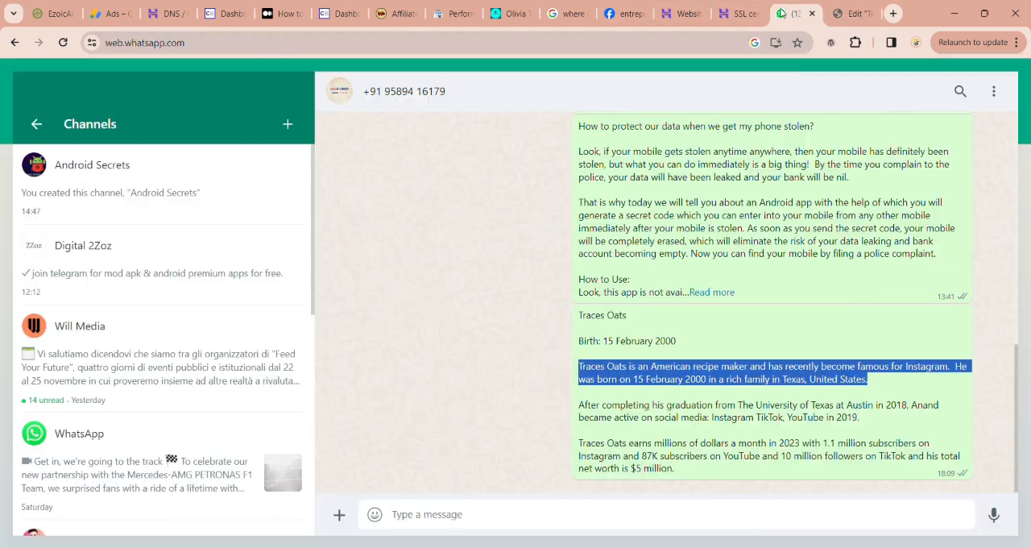
click(793, 13)
drag(605, 341, 715, 340)
key(ctrl+c)
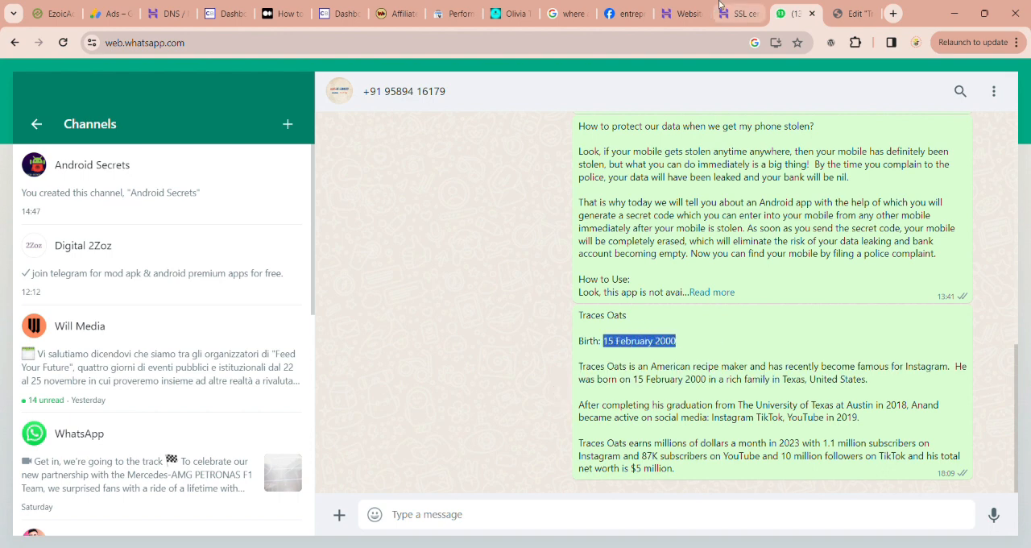
Step: Back in the Elementor editor, replace the date in the Born row with the copied date of birth
click(848, 13)
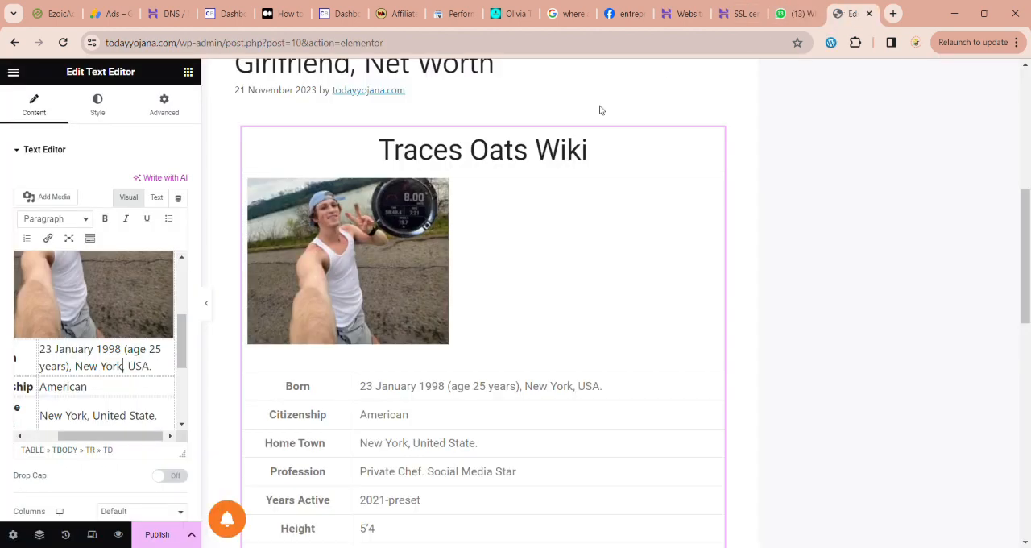
drag(41, 351, 123, 352)
key(ctrl+v)
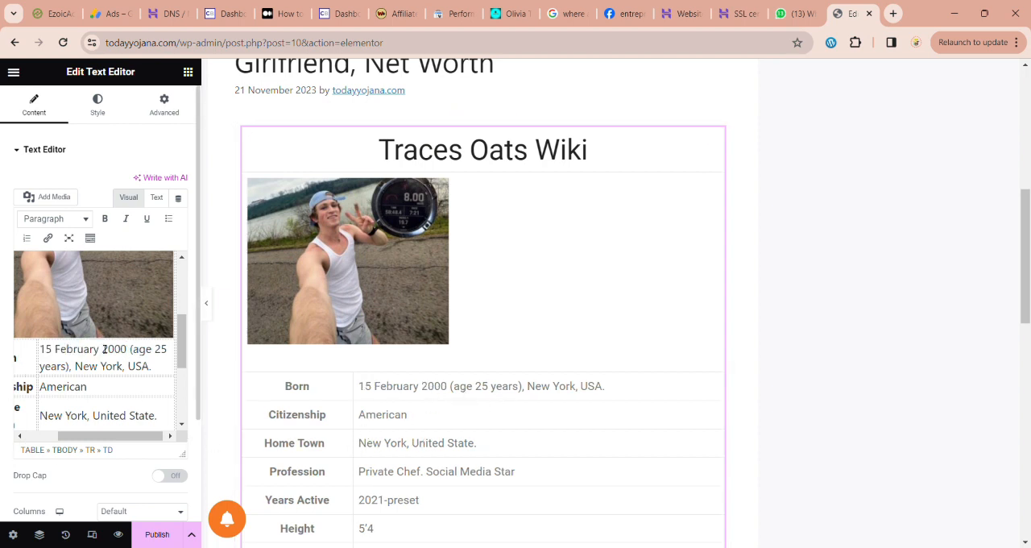
Step: Change the birthplace in the Born row to Texas and replace the Home Town value with "Texas, USA." copied from it
drag(75, 368, 124, 370)
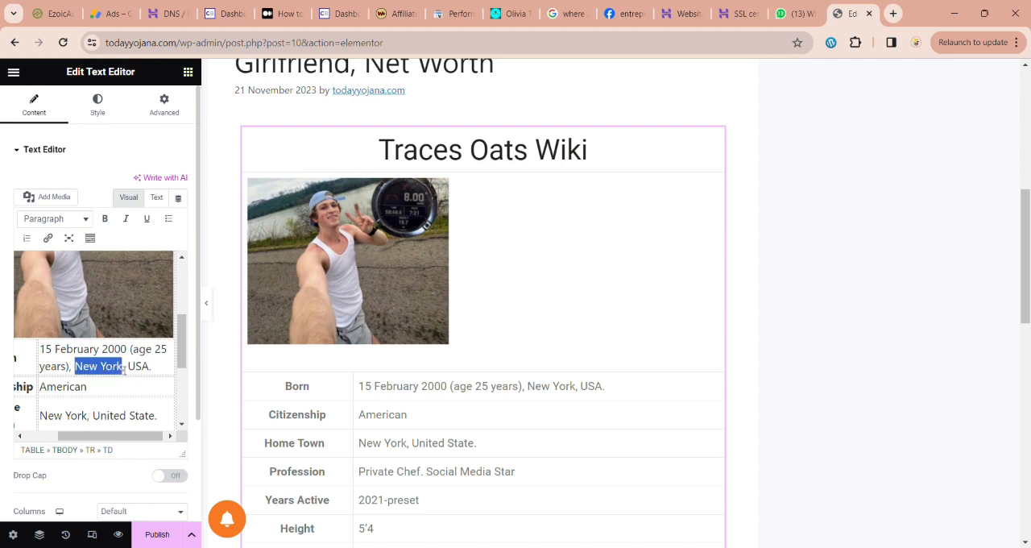
text(Texas)
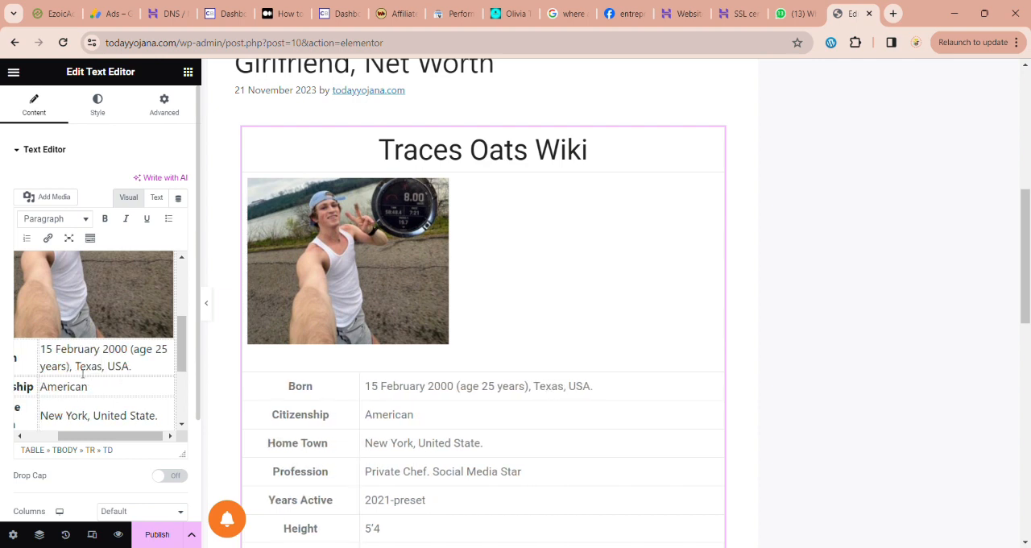
drag(75, 366, 159, 366)
key(ctrl+c)
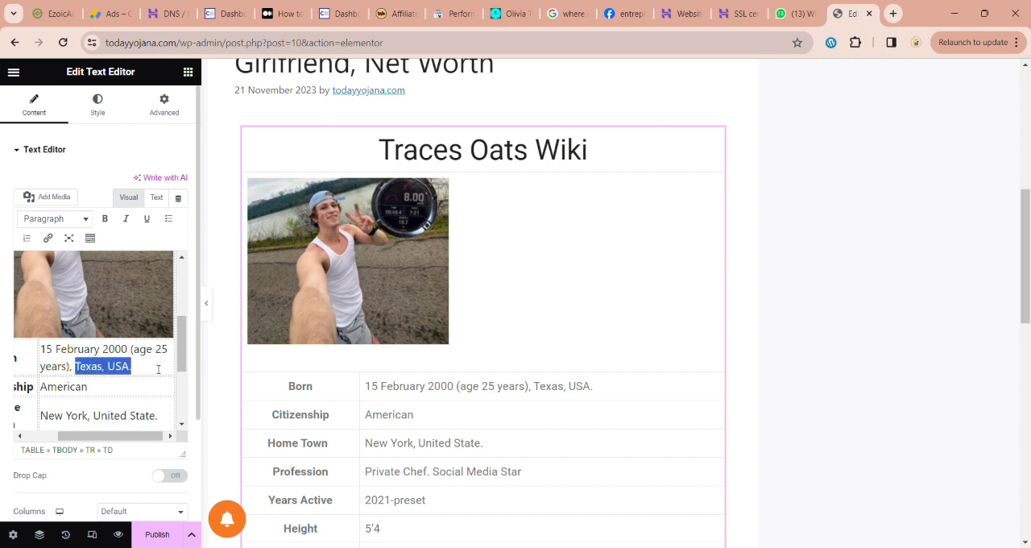
click(100, 391)
scroll(99, 395, down, 2)
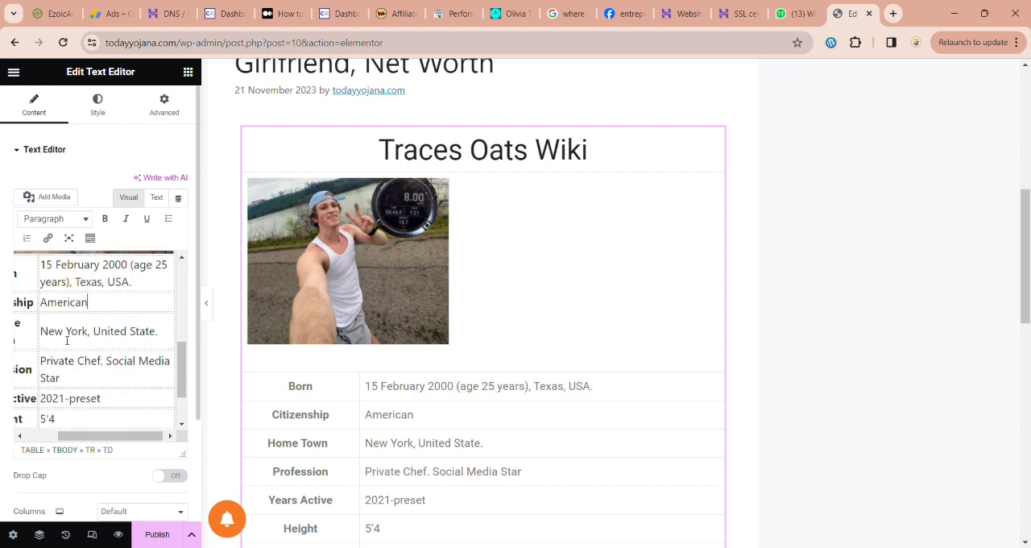
drag(40, 330, 162, 329)
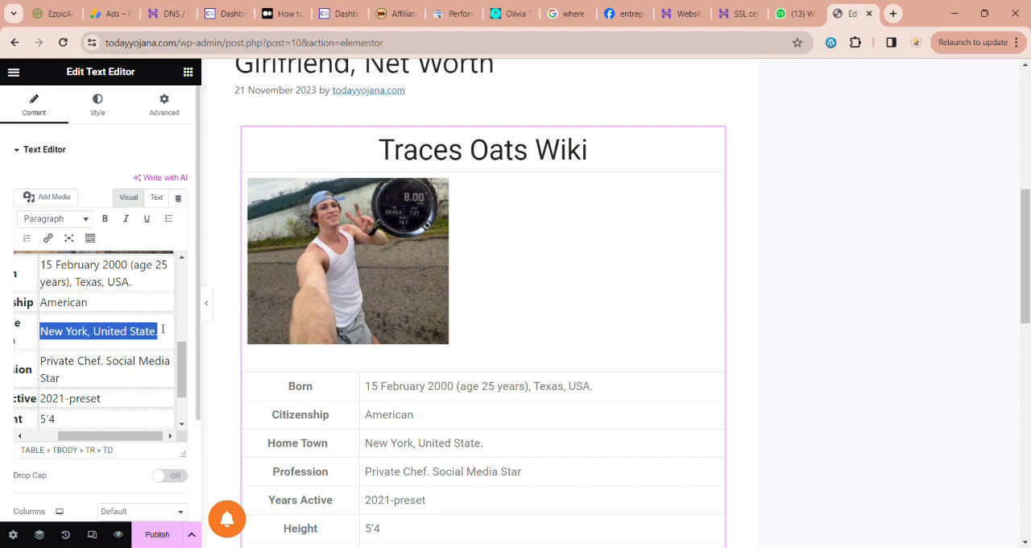
key(ctrl+v)
Step: Change the start year in the Years Active row to 2019 and set the Height row to 5'9
scroll(121, 355, down, 1)
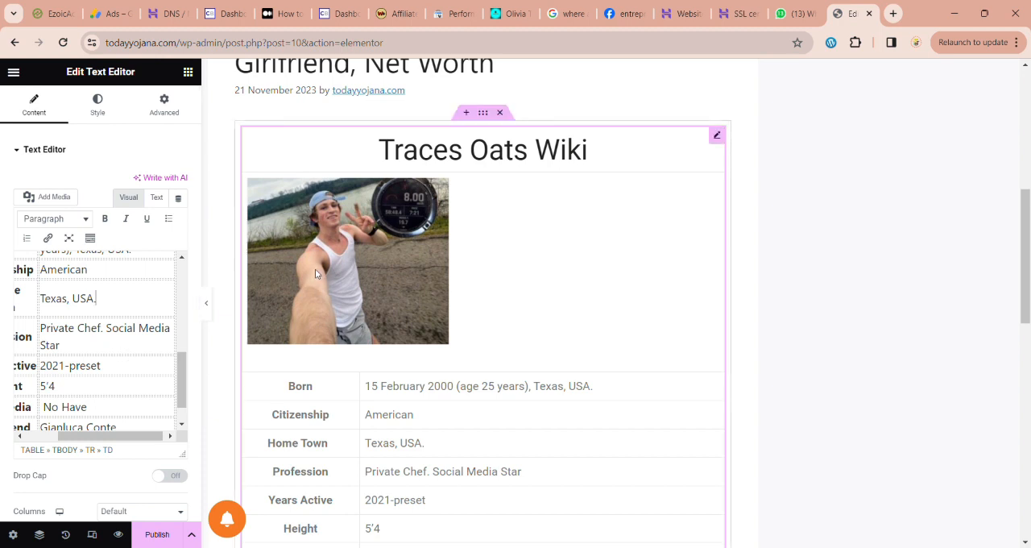
scroll(114, 354, down, 1)
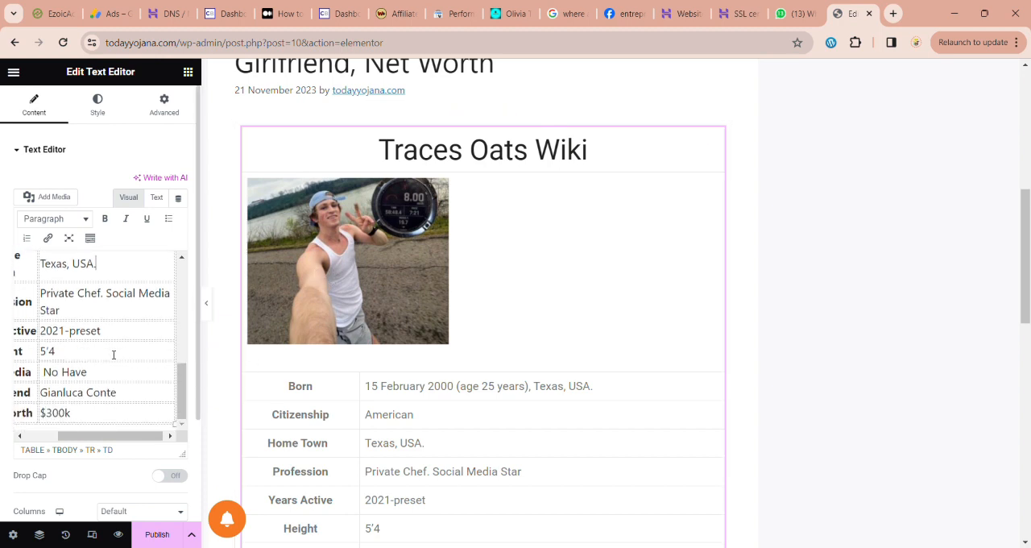
key(BackSpace)
key(BackSpace)
text(19)
click(68, 356)
text(5'9)
Step: Rename the Boyfriend row label to "Girlfriend" and replace its value with "Not Known"
drag(99, 437, 75, 438)
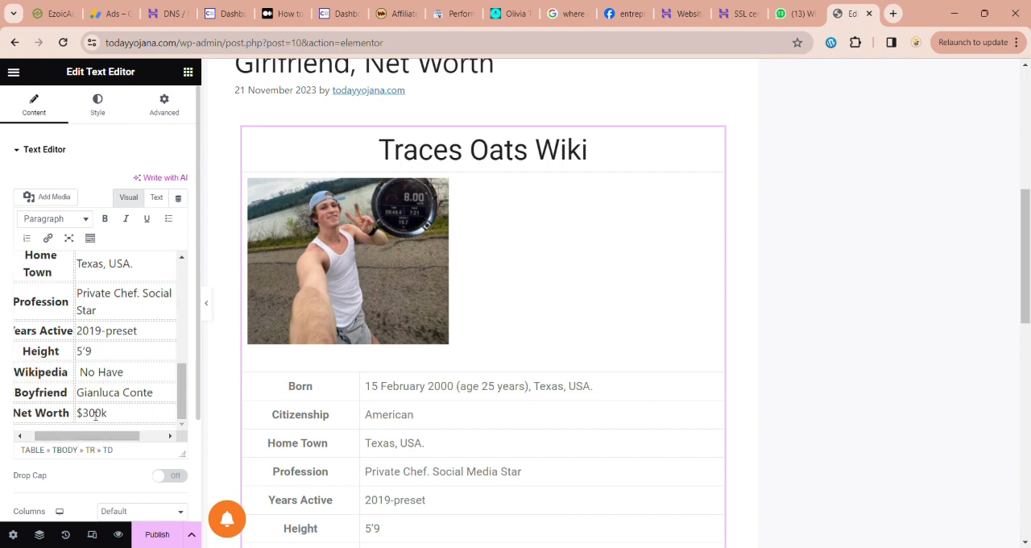
drag(21, 395, 79, 393)
text(Gi)
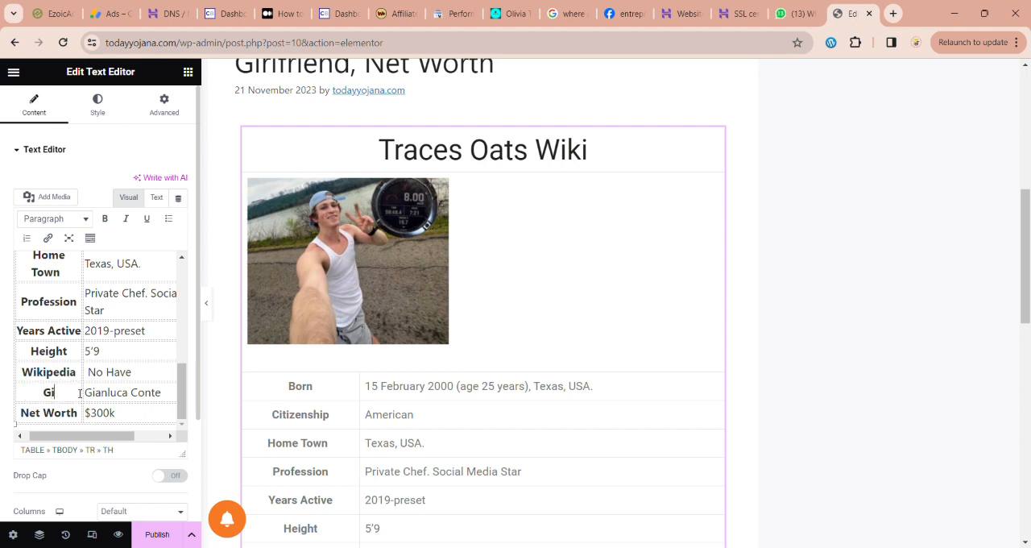
text(rlfriend)
drag(86, 393, 170, 392)
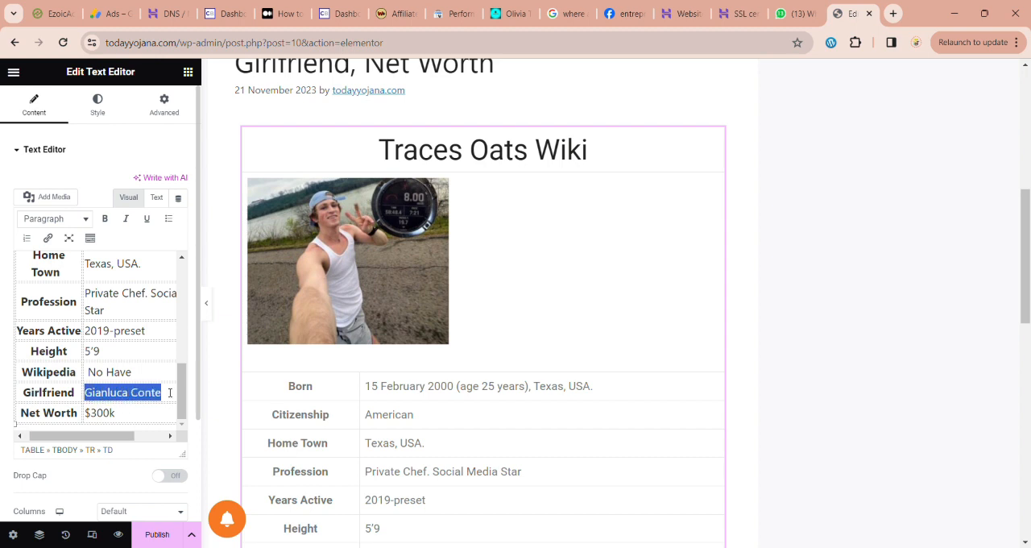
text(Not)
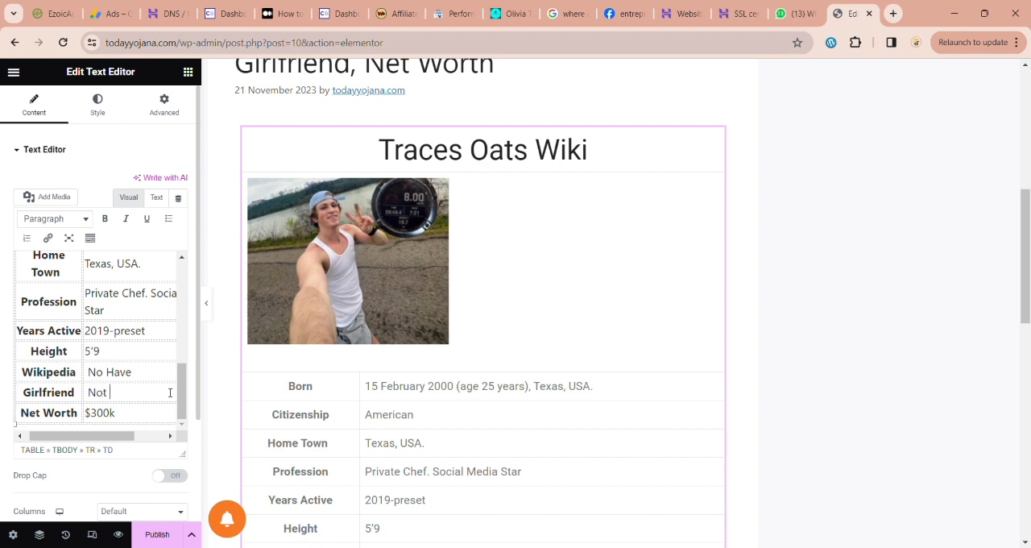
text(Known)
Step: Set the Net Worth row to "$5 Million" and save the post as a draft
drag(91, 413, 113, 412)
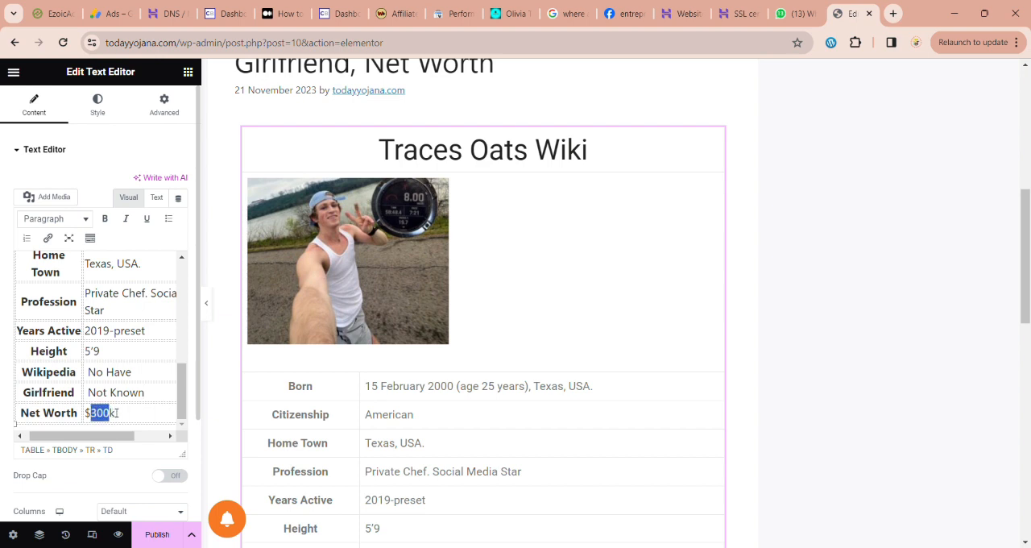
click(108, 414)
drag(91, 414, 136, 415)
key(BackSpace)
text(5 Million)
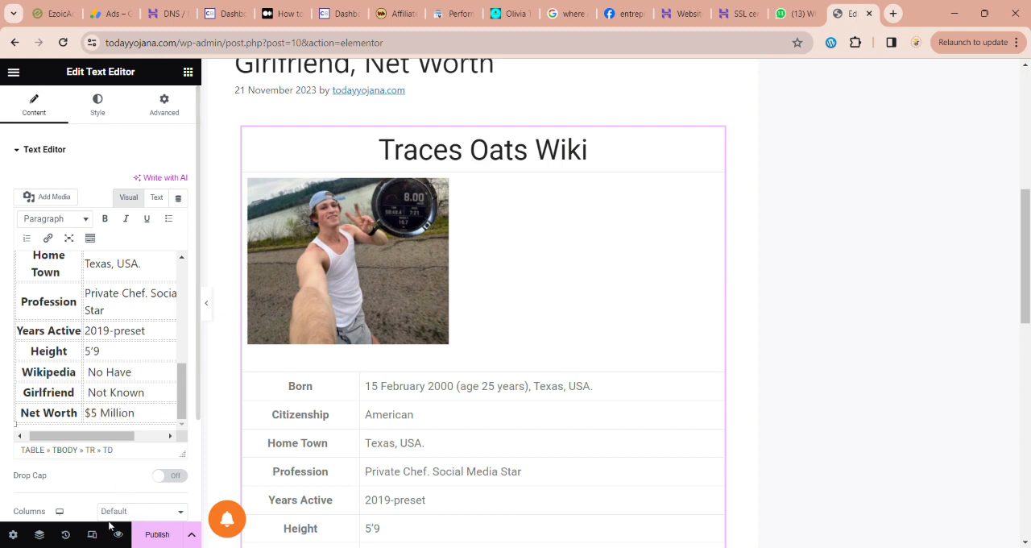
click(194, 538)
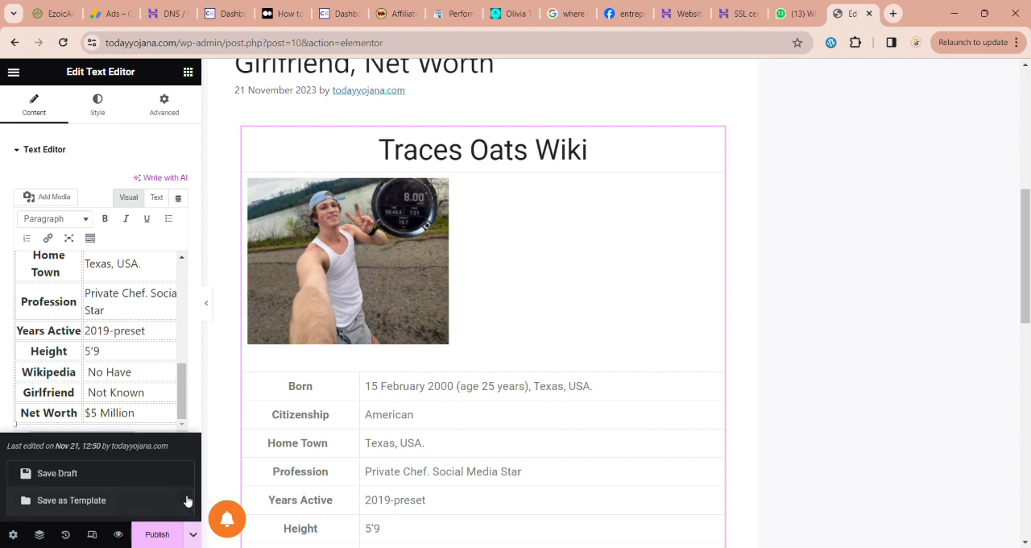
click(178, 482)
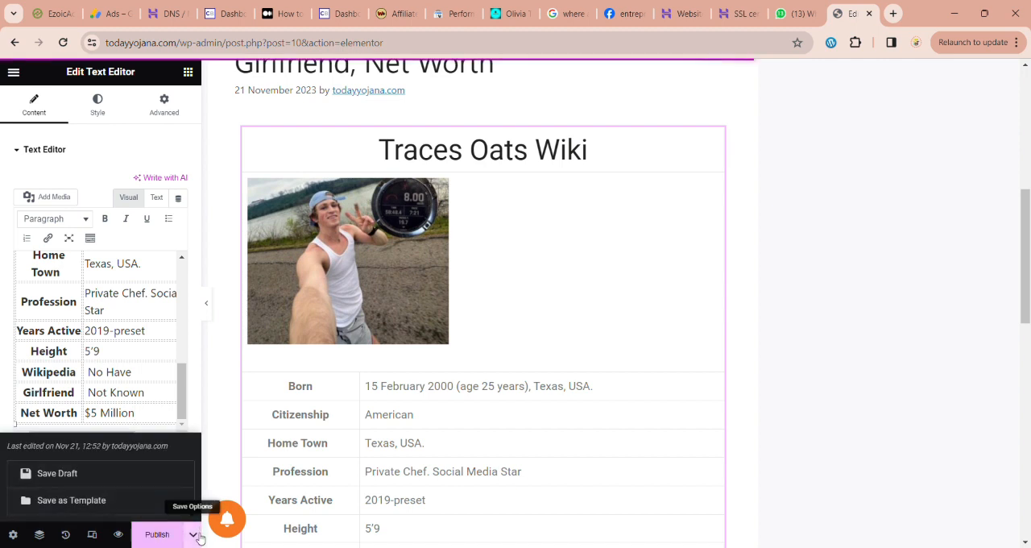
Step: Add a single-column container below the biography table and place a Text Editor widget in it
scroll(453, 502, down, 3)
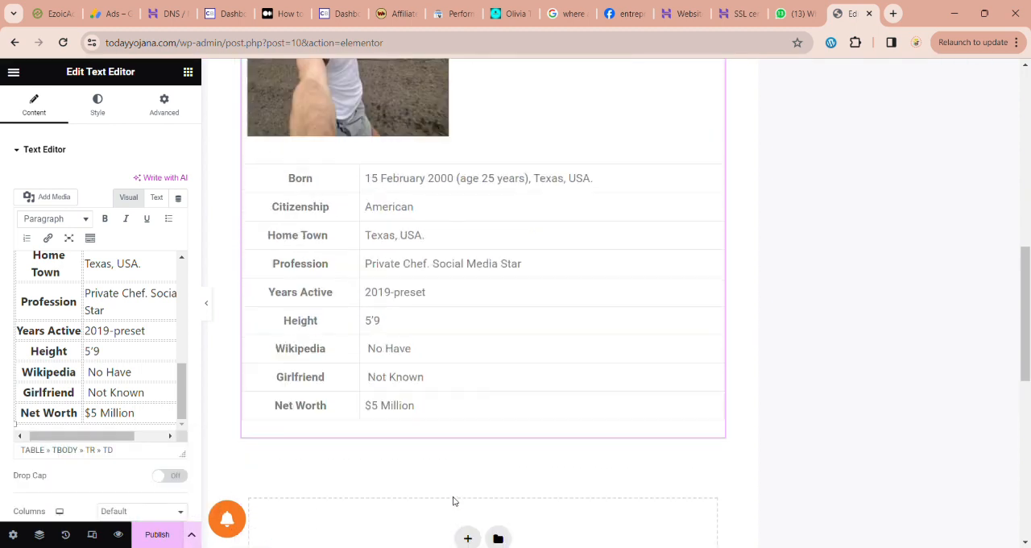
scroll(454, 500, up, 5)
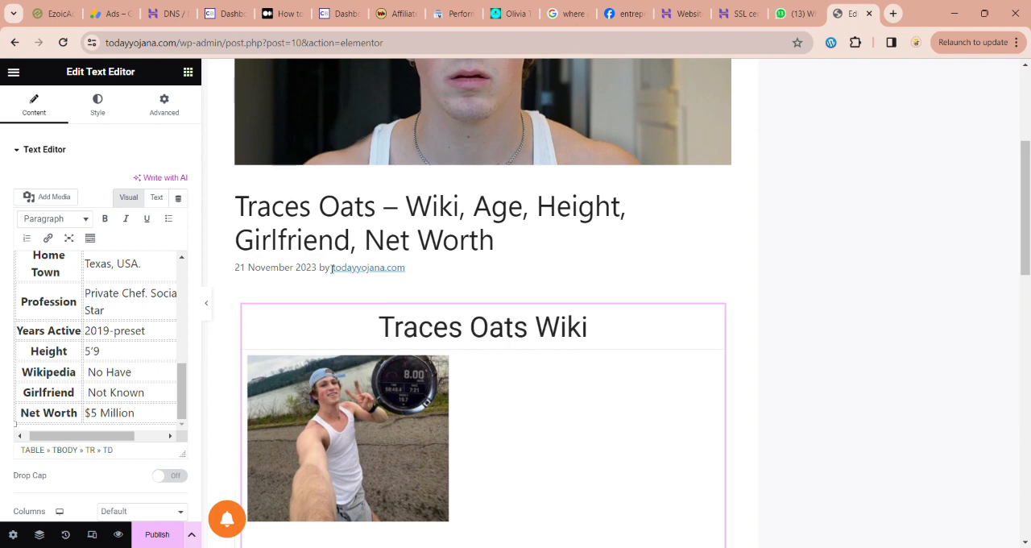
scroll(530, 354, down, 5)
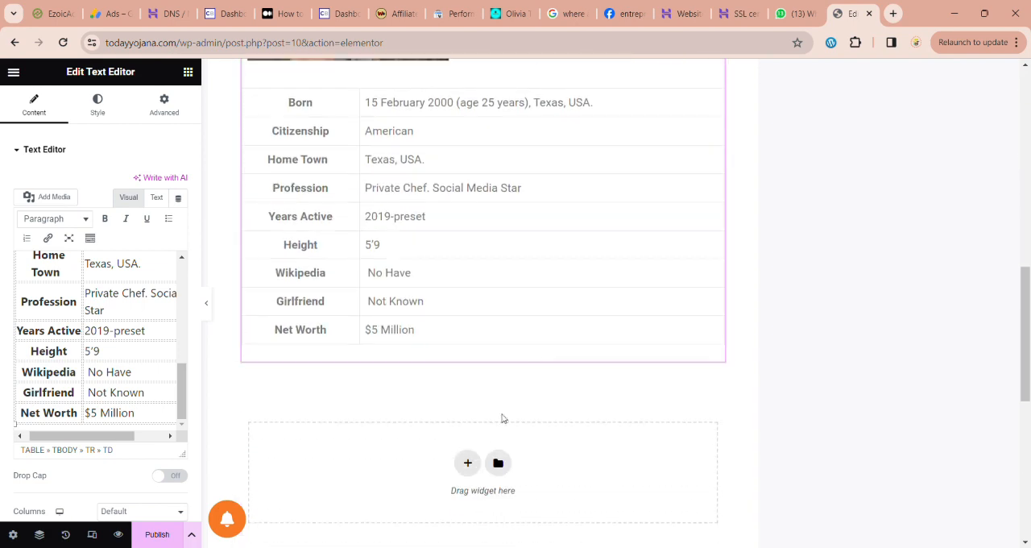
click(468, 462)
click(314, 503)
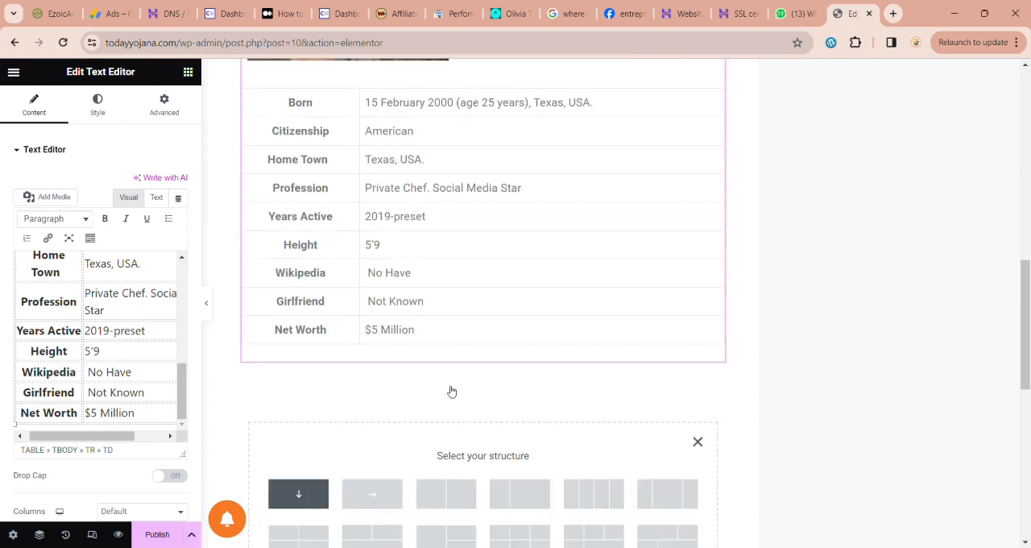
click(481, 410)
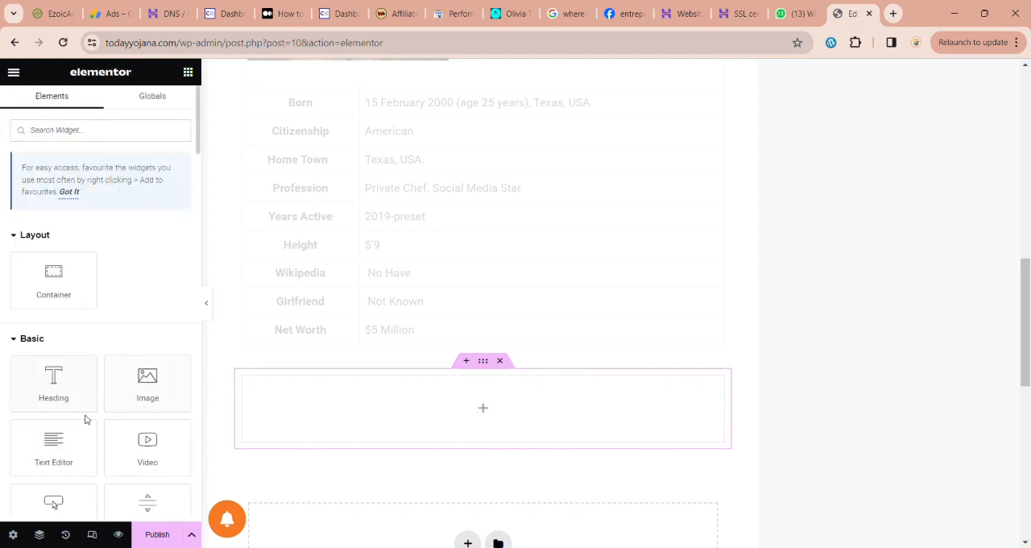
drag(85, 431, 379, 403)
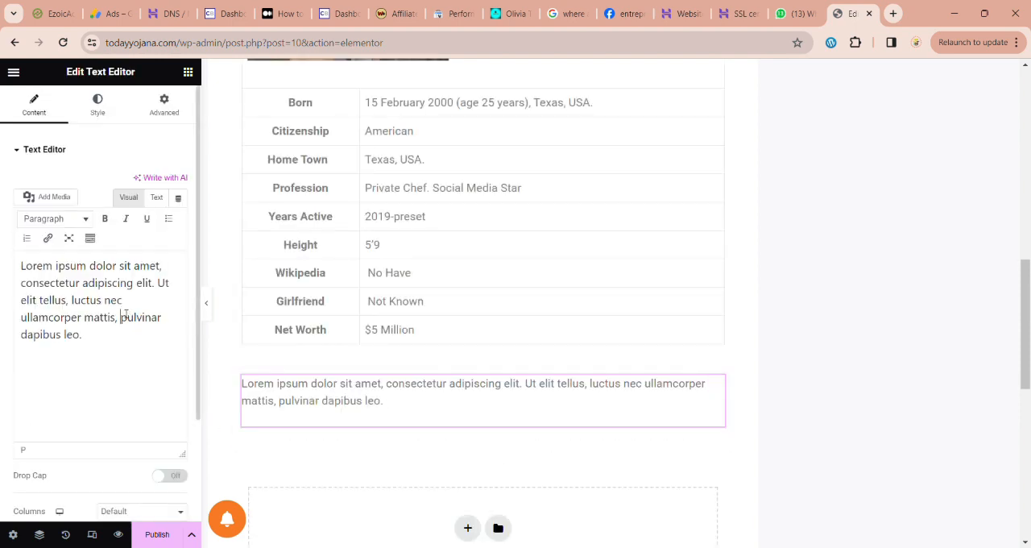
Step: Replace the placeholder text with "About" and format it as an underlined Heading 2
key(ctrl+a)
key(BackSpace)
text(Ab)
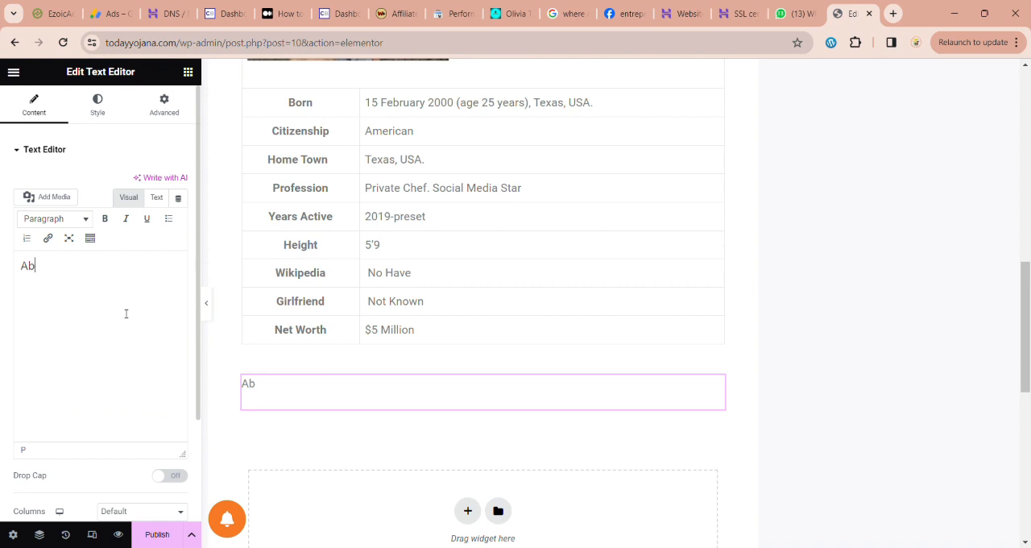
text(out)
key(ctrl+a)
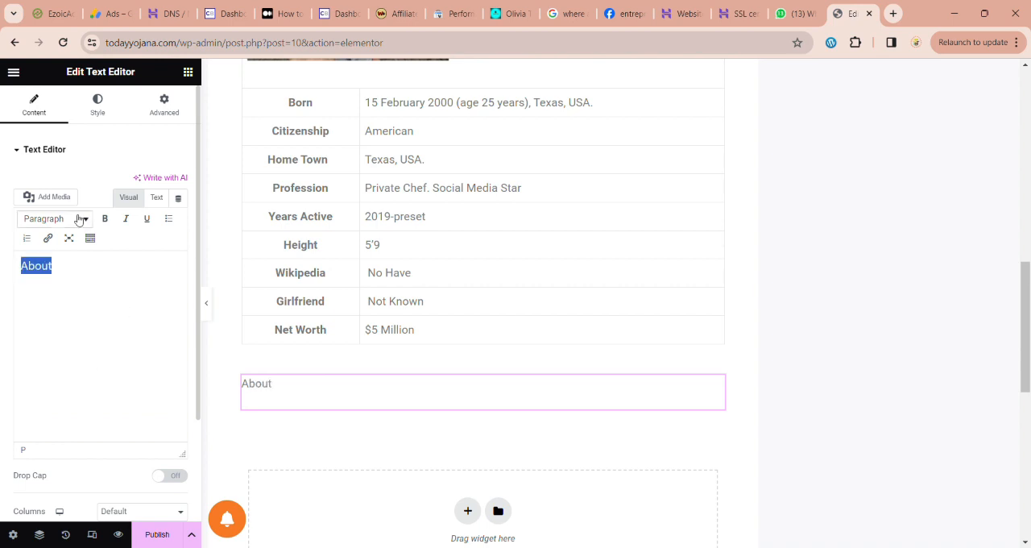
click(80, 219)
click(87, 319)
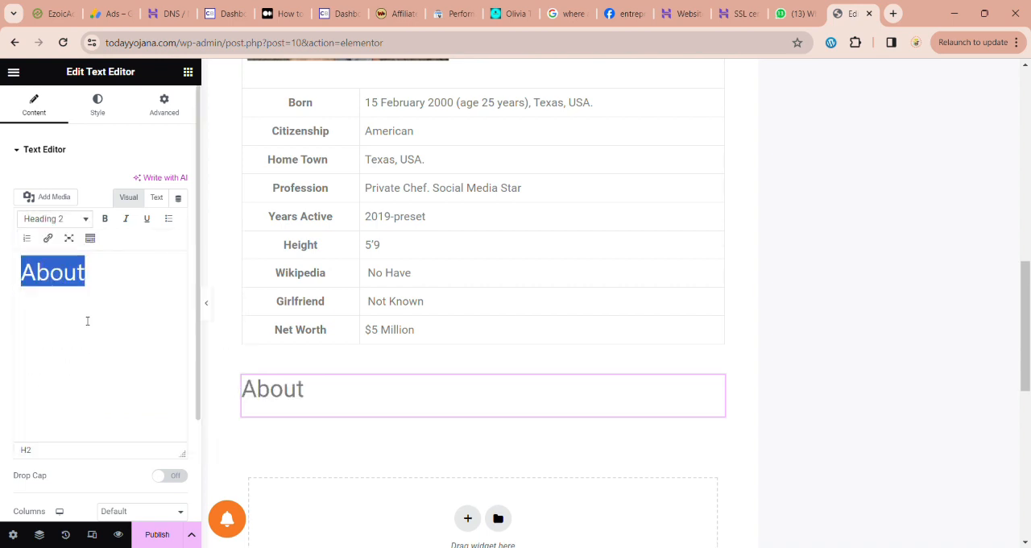
click(147, 219)
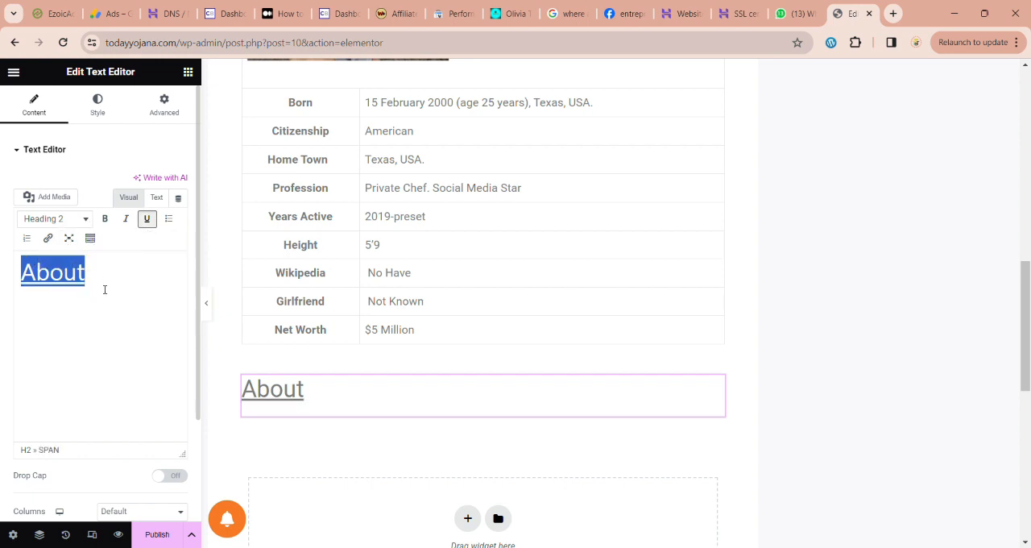
Step: Place another Text Editor widget directly below the About heading
click(190, 74)
drag(55, 452, 330, 417)
scroll(329, 412, down, 2)
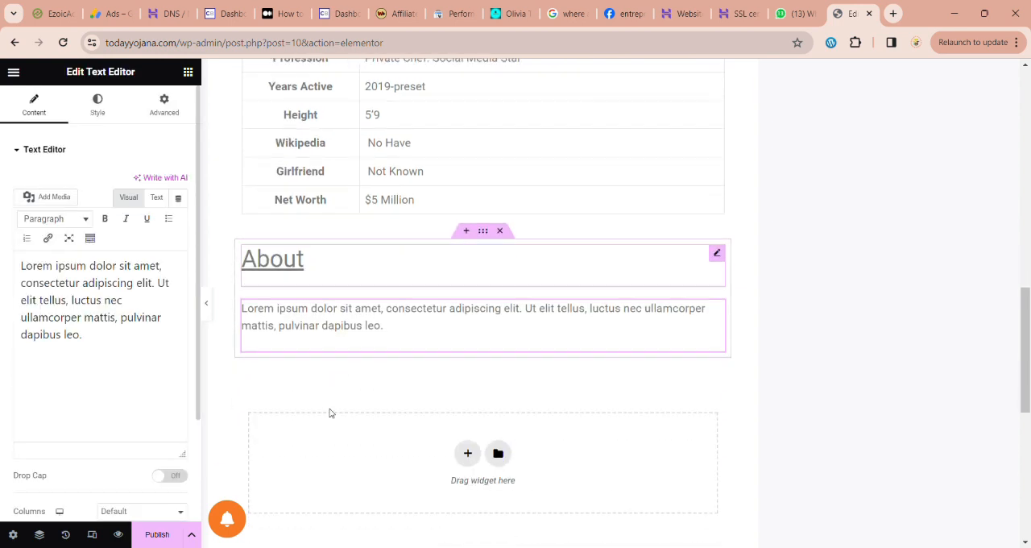
Step: Copy the introductory paragraph of the Traces Oats message in WhatsApp Web and replace the new widget's placeholder text in Elementor with it
click(784, 14)
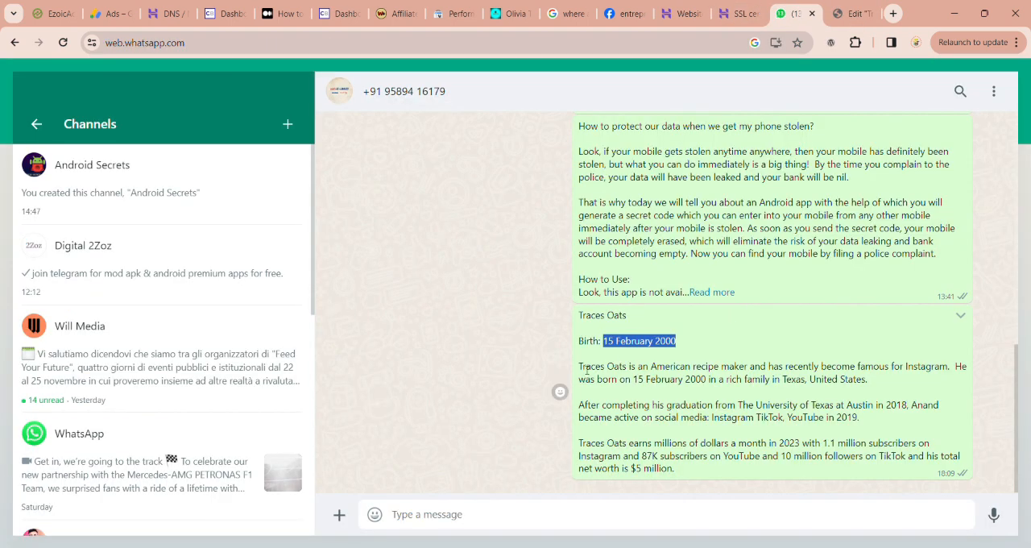
drag(587, 369, 933, 385)
key(ctrl+c)
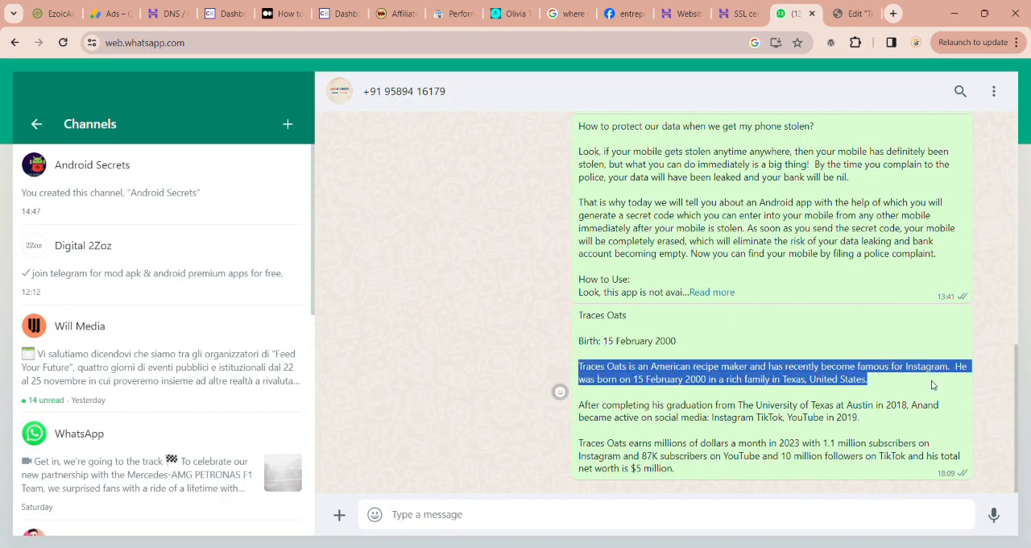
click(852, 15)
key(ctrl+a)
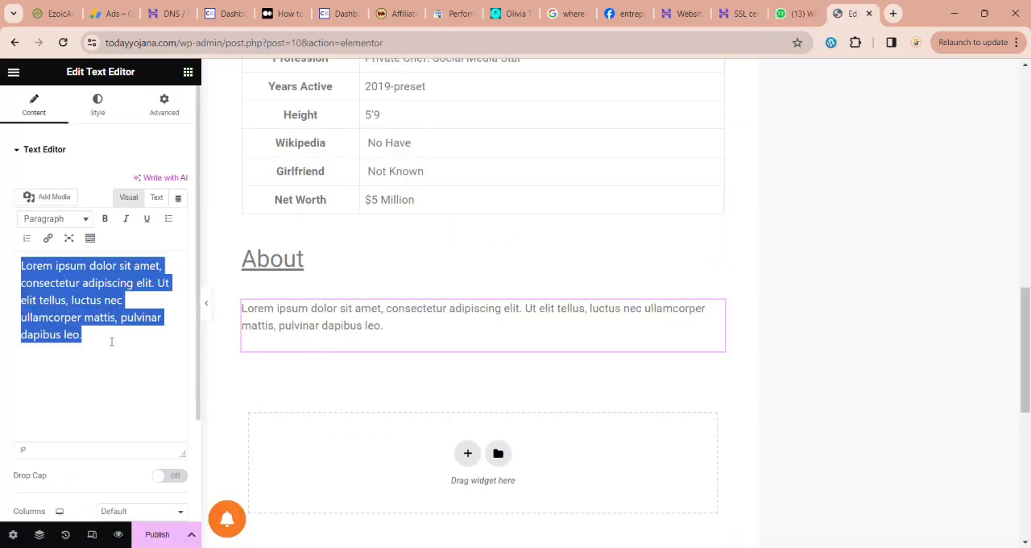
key(BackSpace)
key(ctrl+v)
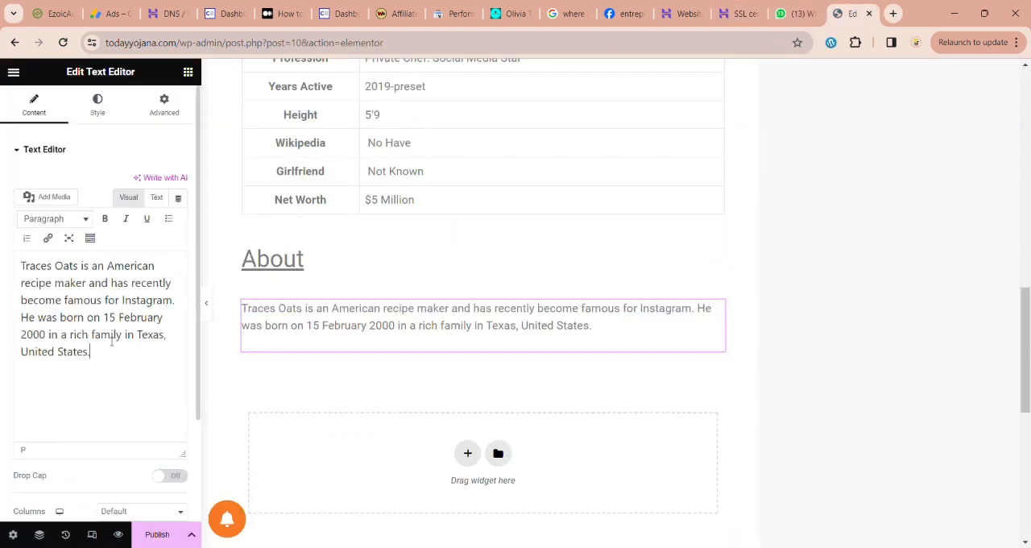
Step: Insert a single green check mark emoji at the start of the About paragraph
scroll(328, 374, down, 2)
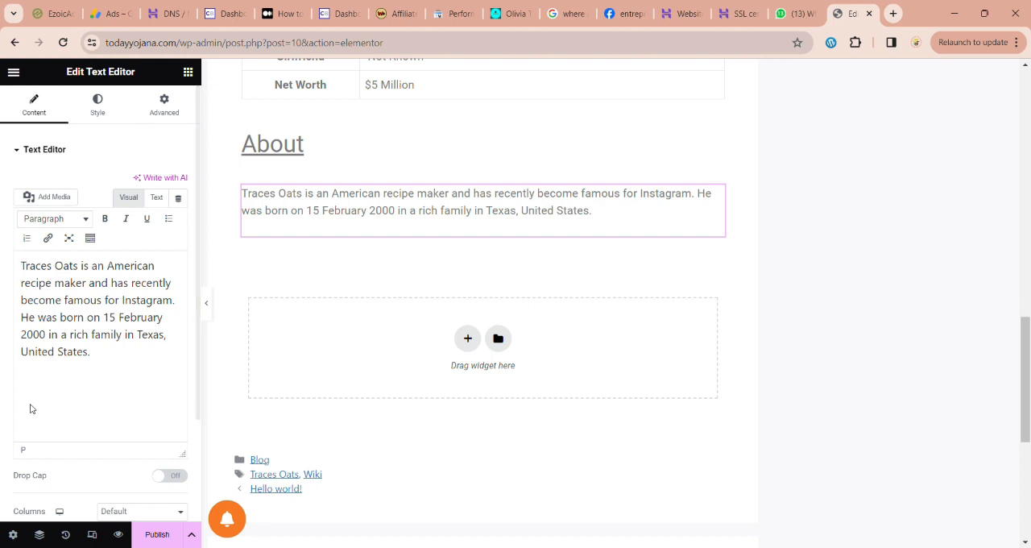
text(✅✅)
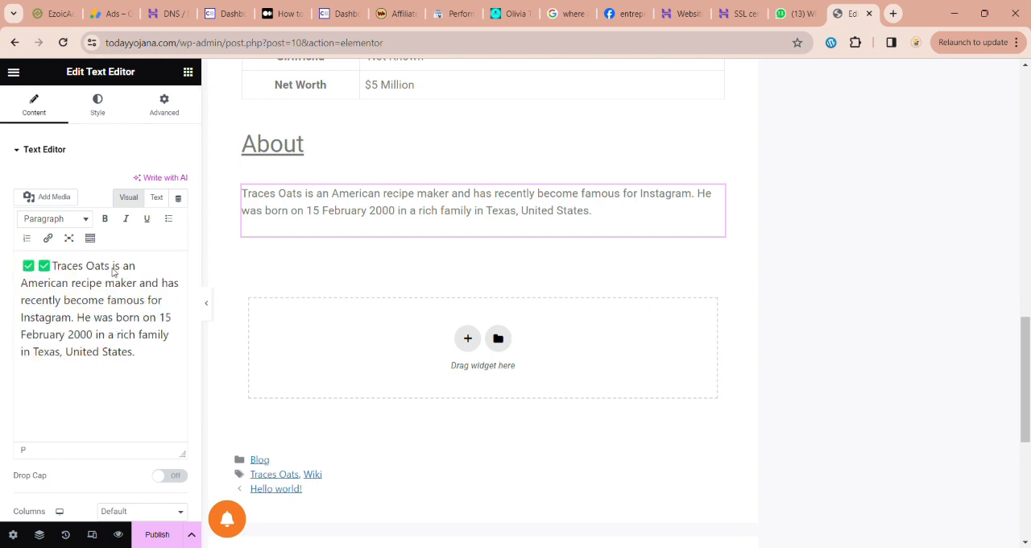
key(BackSpace)
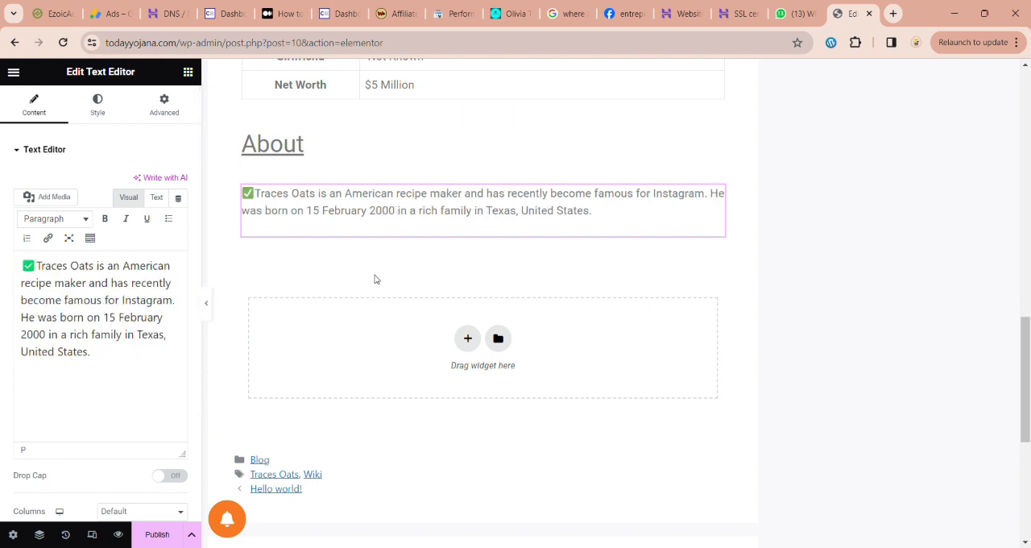
Step: Add a single-column container below the About paragraph and place a Text Editor widget in it
click(468, 338)
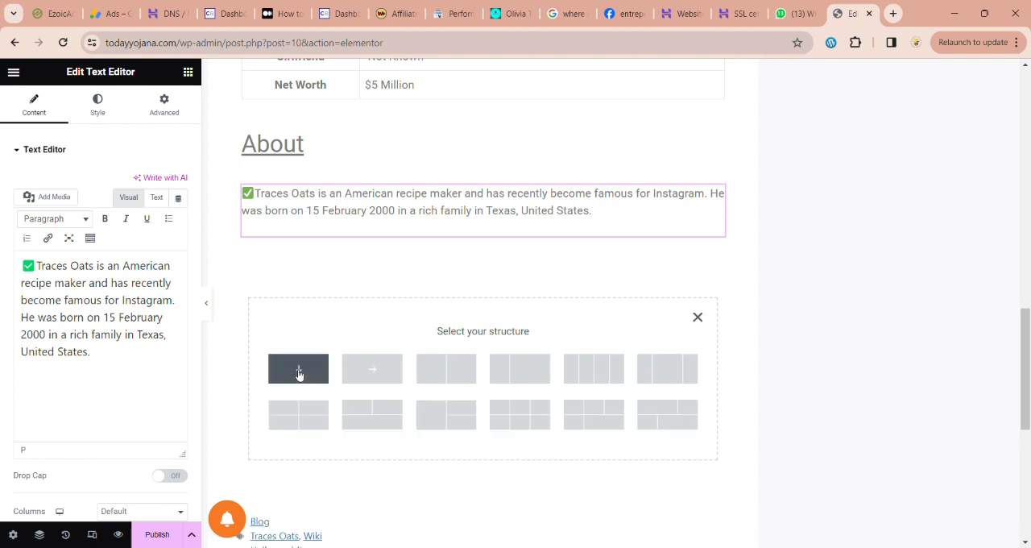
click(299, 371)
click(484, 283)
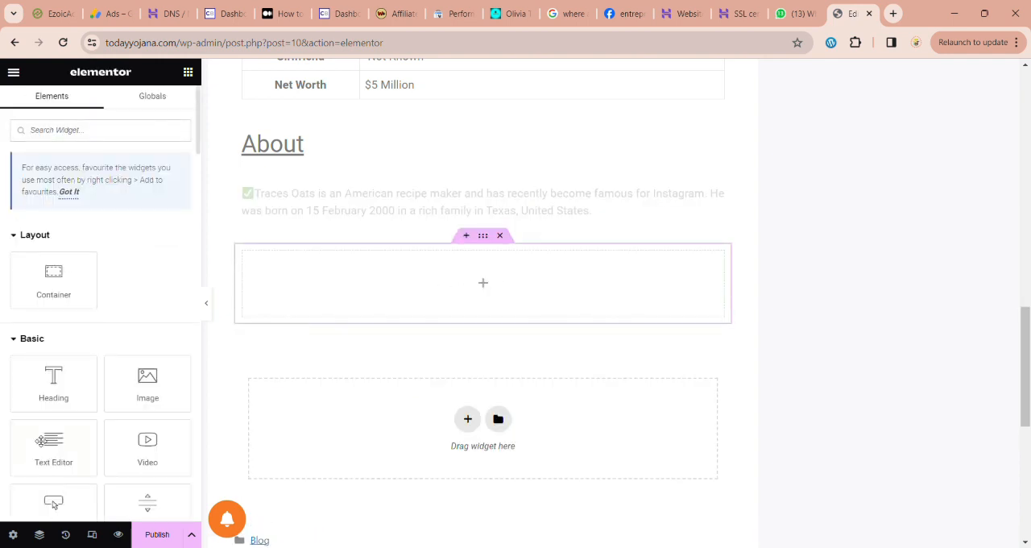
drag(50, 444, 346, 284)
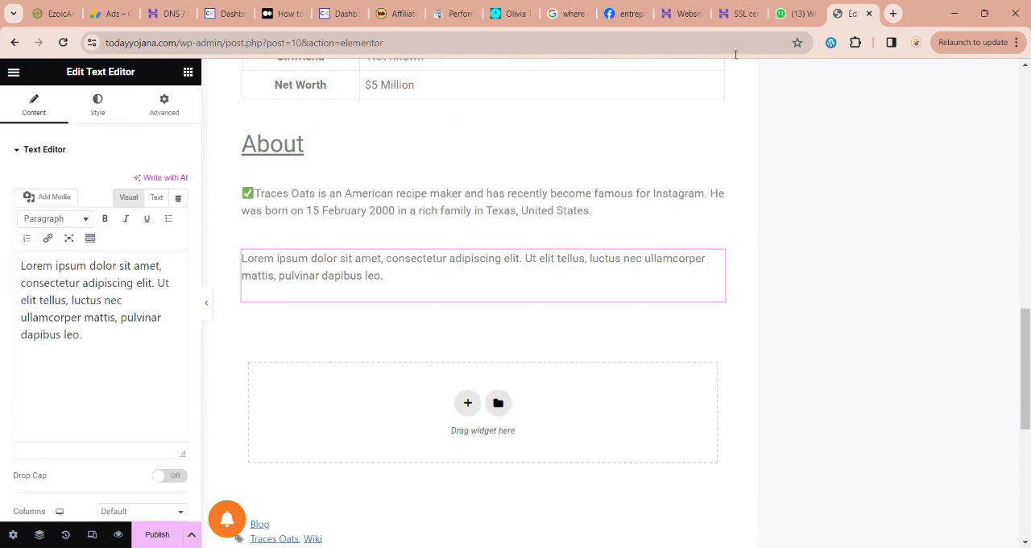
Step: Copy the paragraph about graduating from The University of Texas at Austin from the WhatsApp Web message and return to Elementor
click(782, 13)
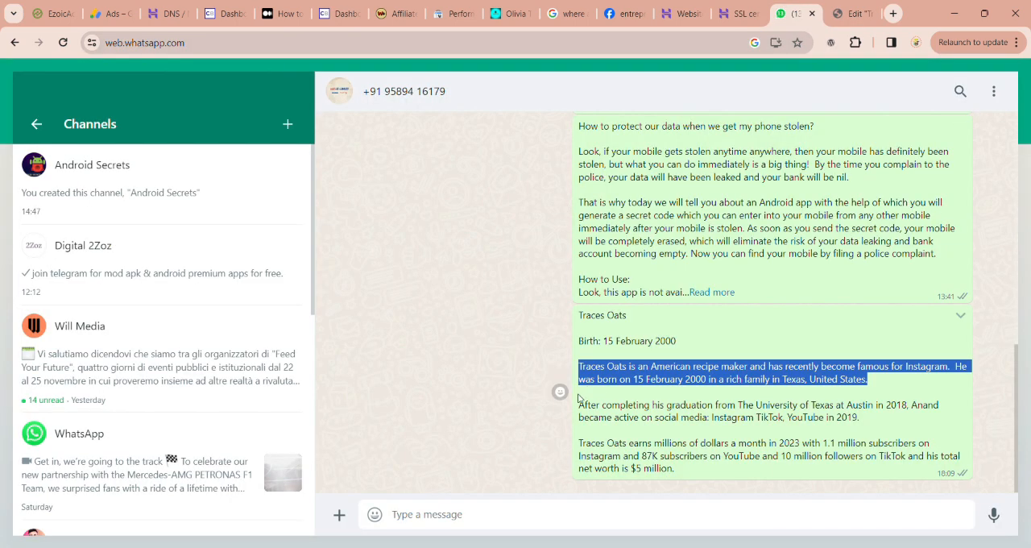
drag(580, 407, 882, 428)
key(ctrl+c)
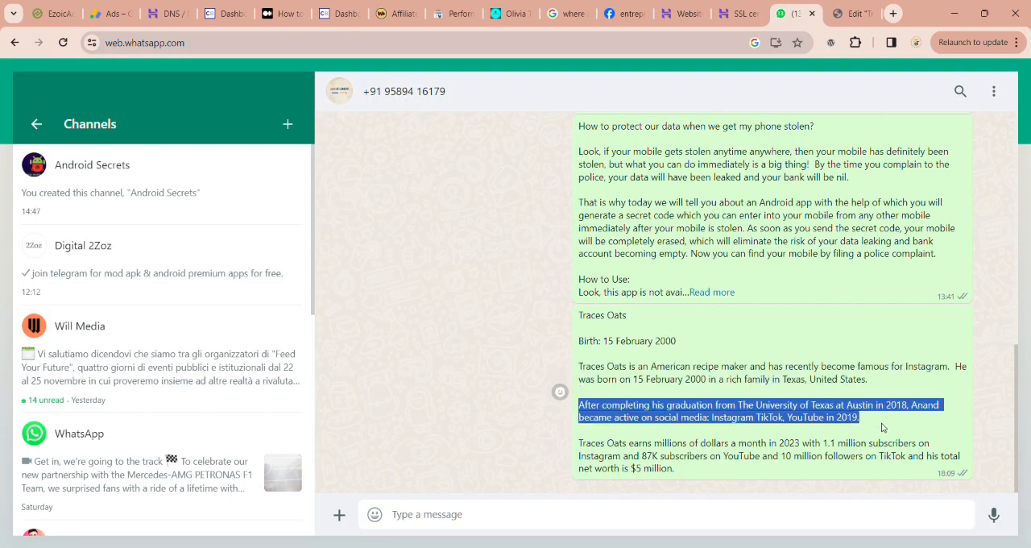
click(853, 13)
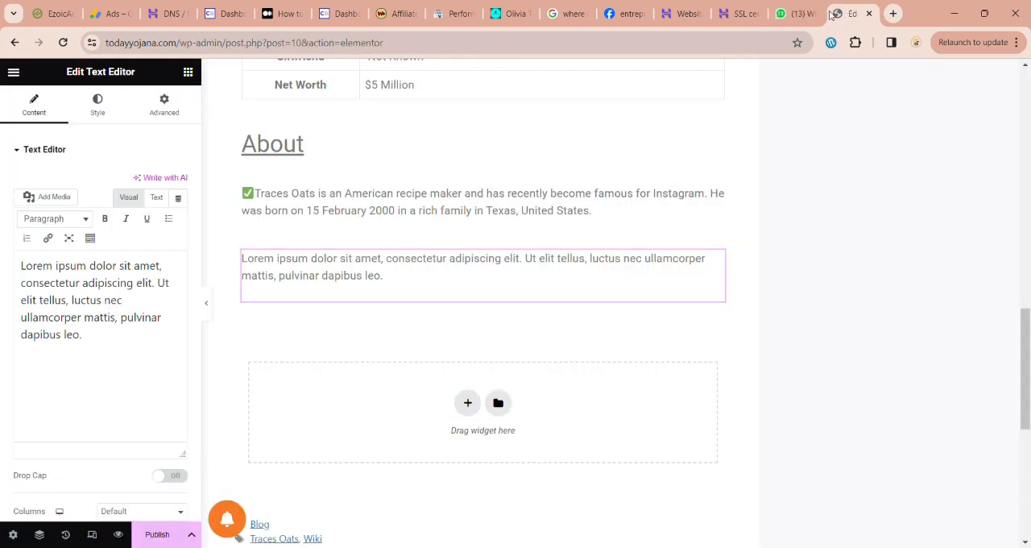
Step: Replace the new widget's placeholder text with "Early Life" and format it as an underlined Heading 3
click(179, 323)
key(ctrl+a)
key(BackSpace)
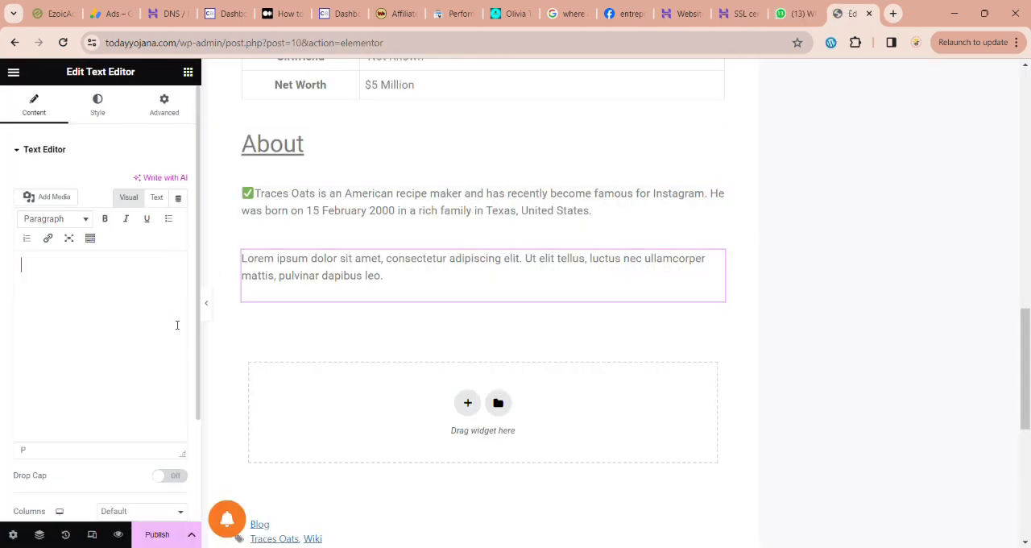
text(Early L)
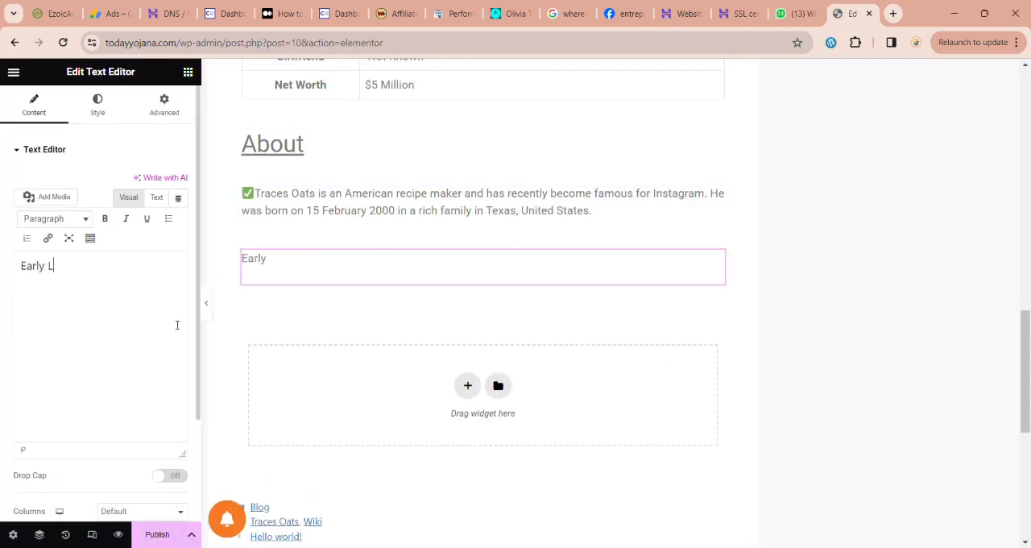
text(ife)
key(ctrl+a)
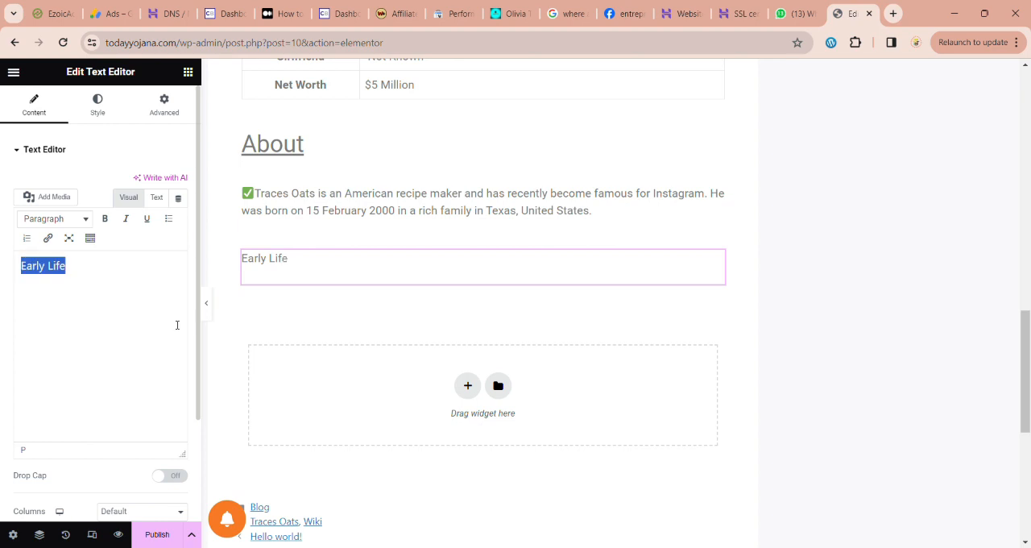
click(71, 223)
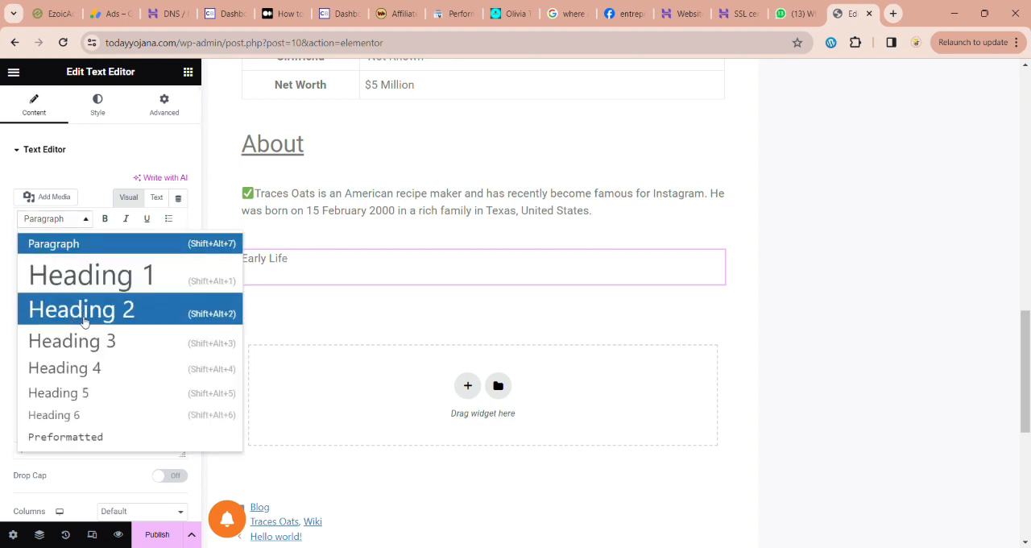
click(84, 314)
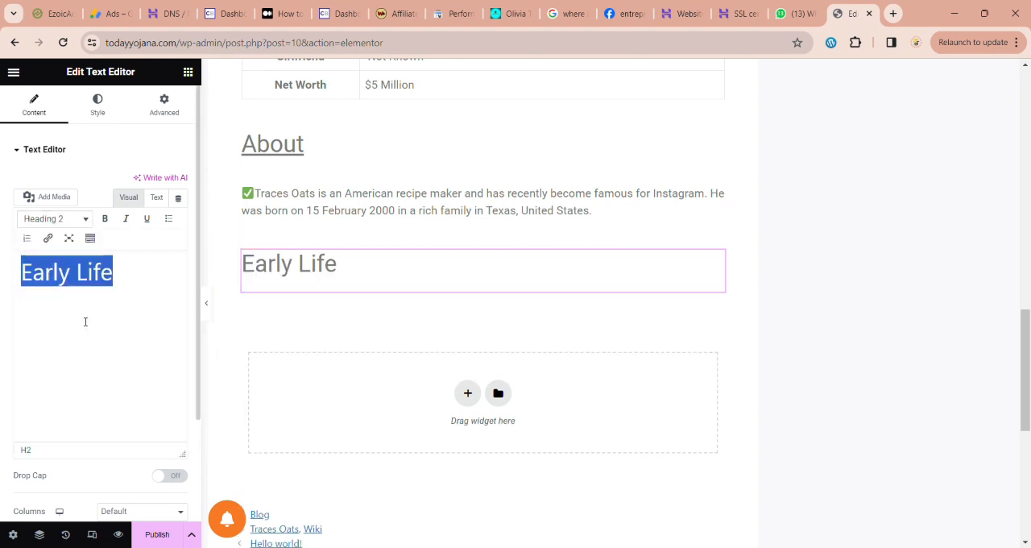
click(146, 218)
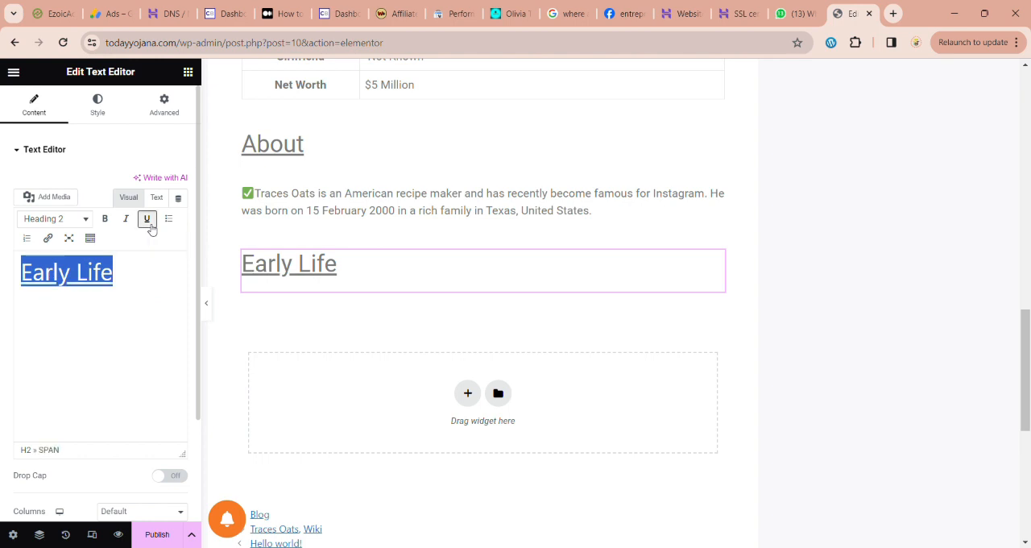
click(87, 222)
click(89, 340)
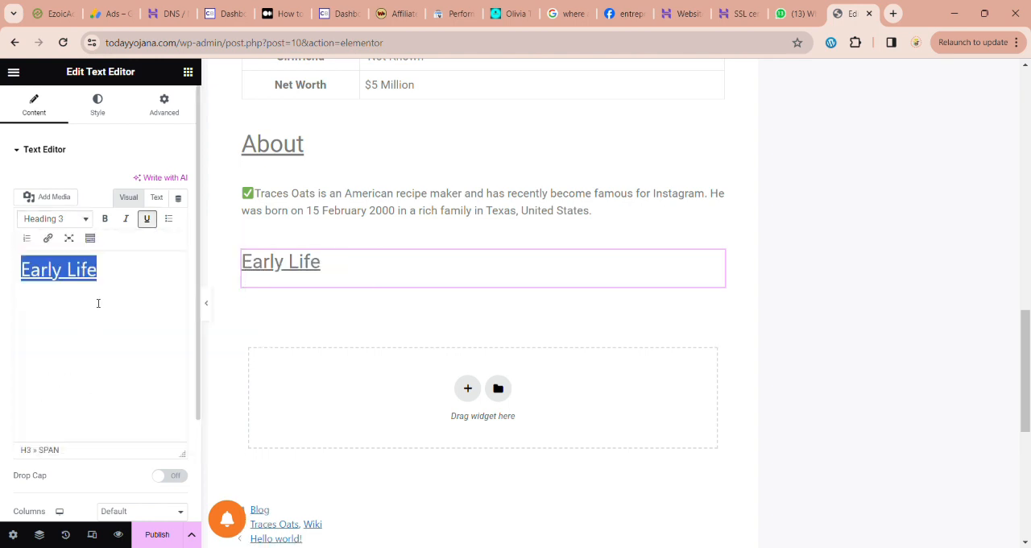
Step: Add a Text Editor widget below the Early Life heading and replace its placeholder with a green check mark and the copied graduation paragraph
click(188, 72)
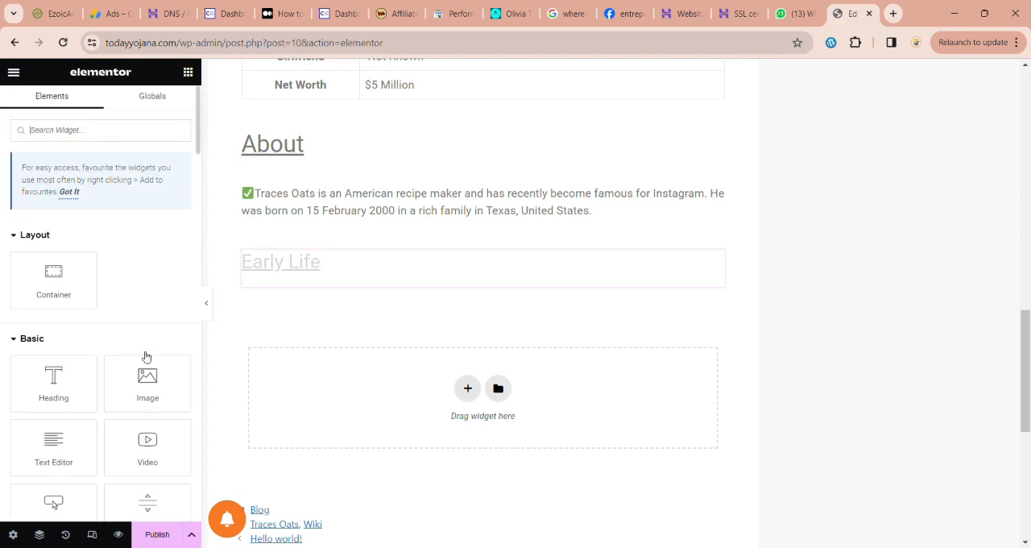
drag(50, 439, 309, 283)
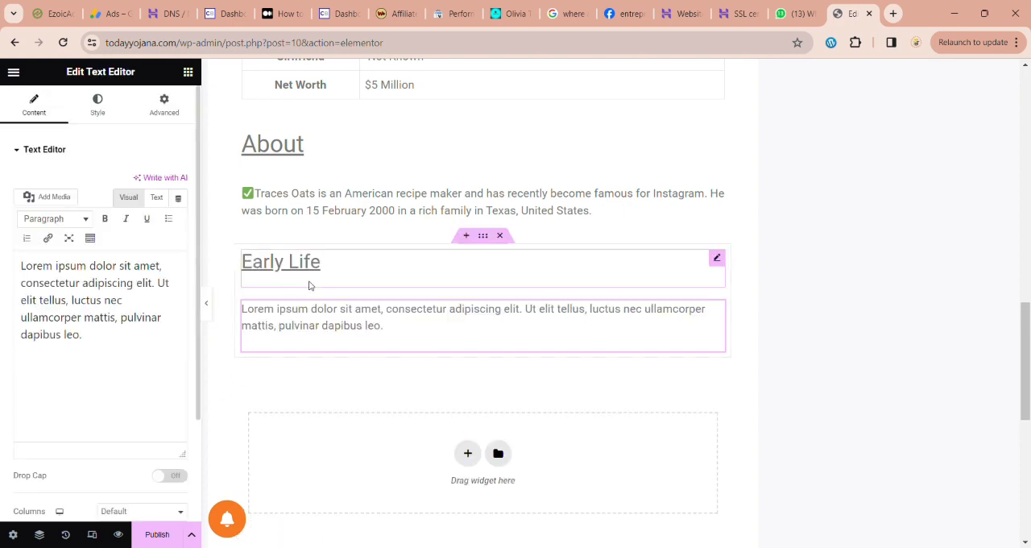
click(119, 297)
key(ctrl+a)
key(BackSpace)
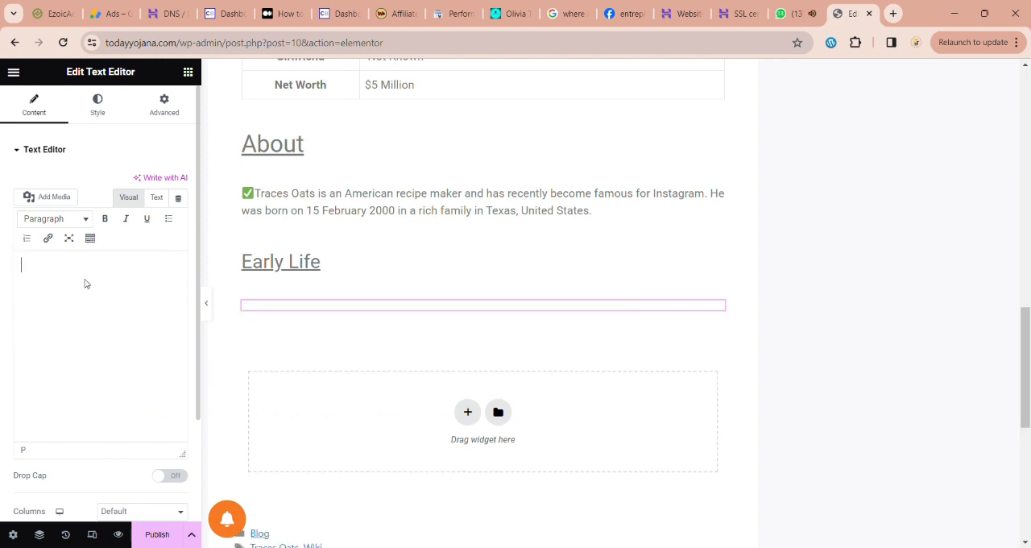
text(✅)
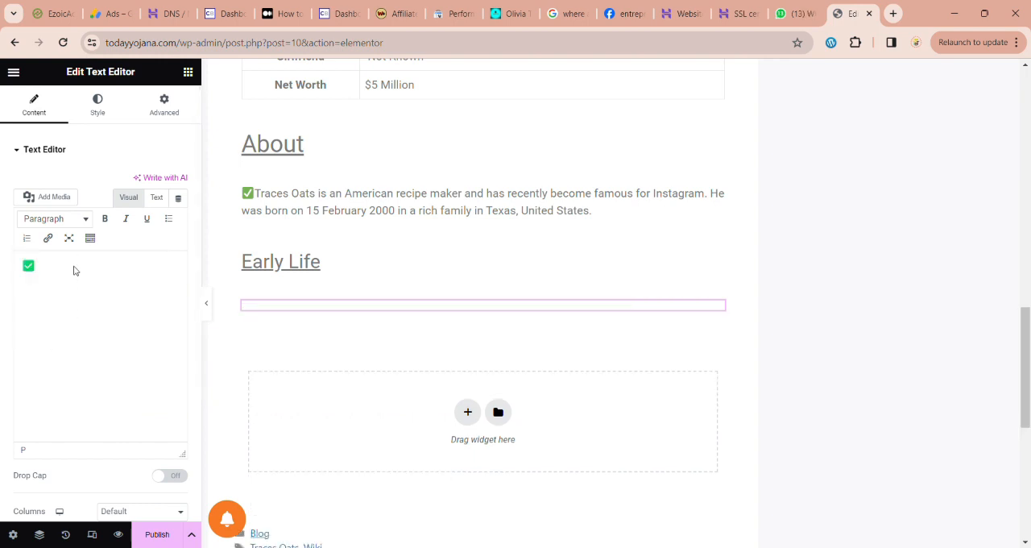
key(ctrl+v)
scroll(451, 409, down, 1)
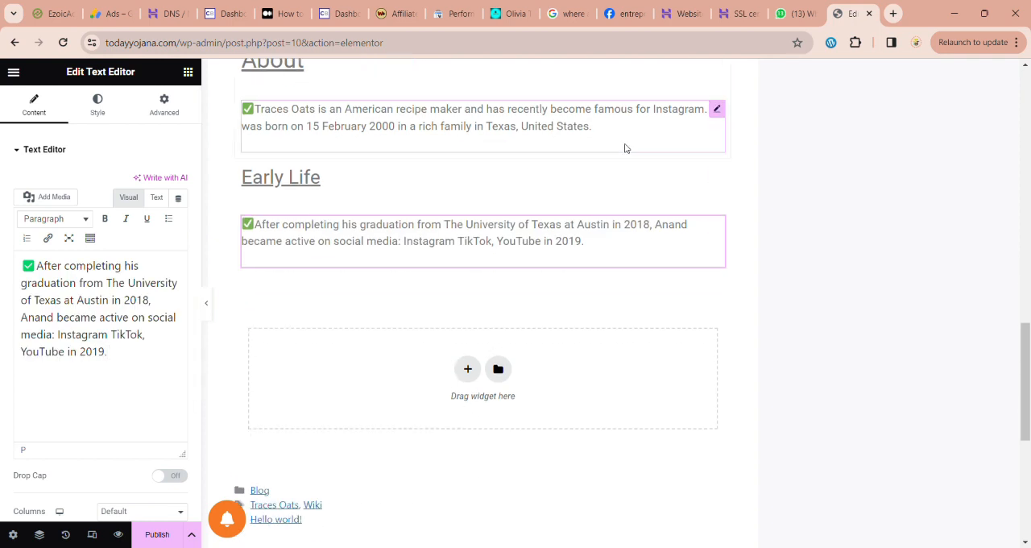
Step: Copy the last paragraph of the WhatsApp Web message, about earnings and net worth, and return to Elementor
click(794, 14)
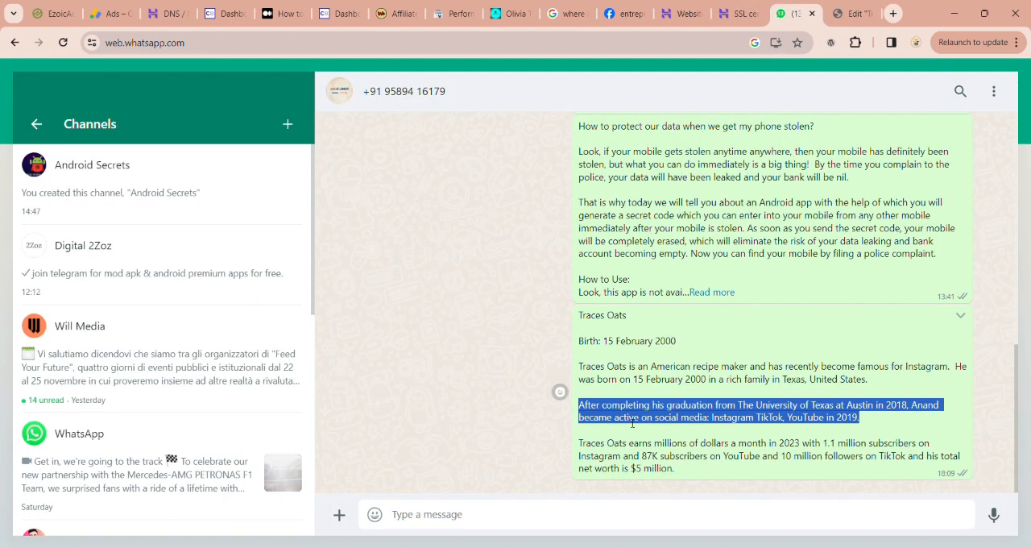
drag(578, 443, 637, 464)
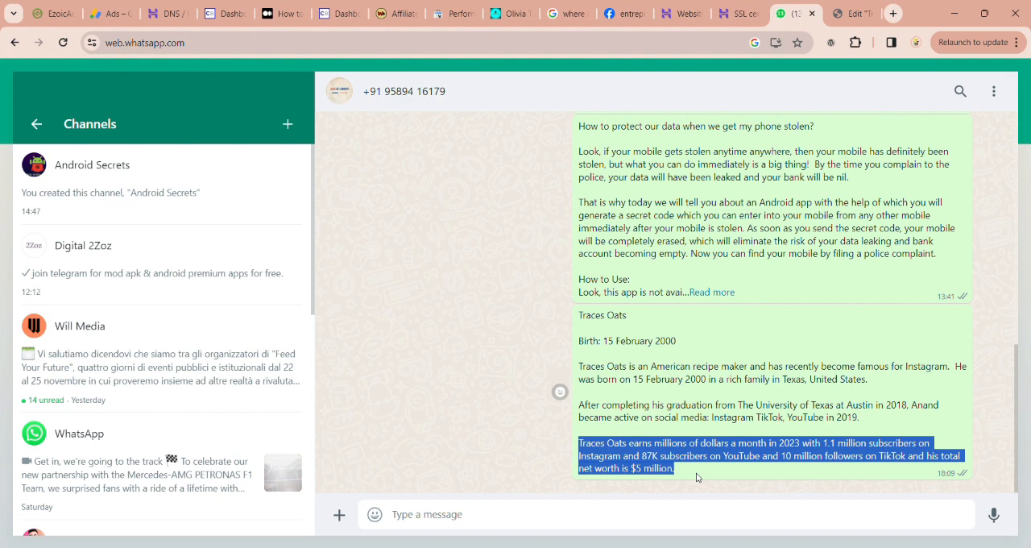
click(850, 13)
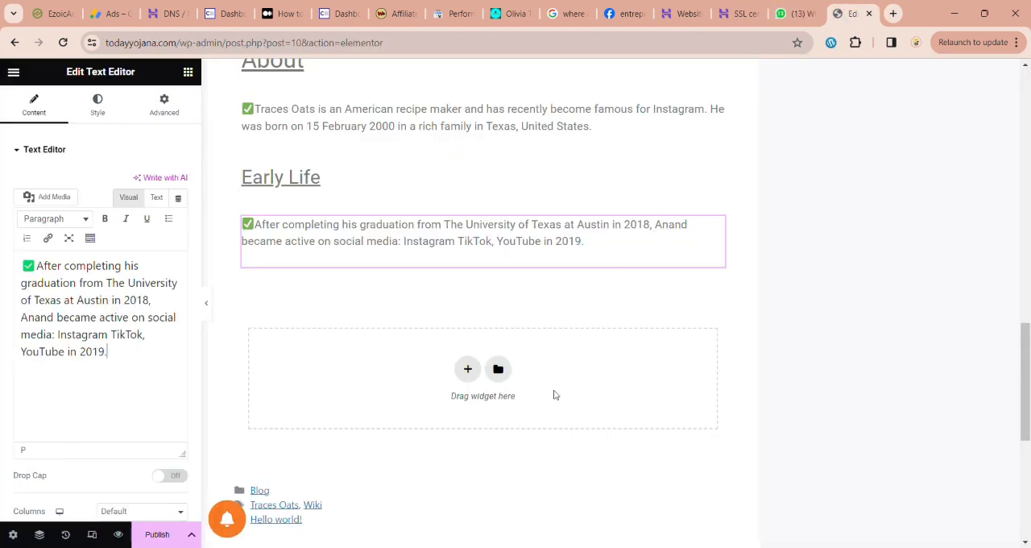
Step: Add a single-column container below the Early Life paragraph and place a Text Editor widget in it
click(466, 370)
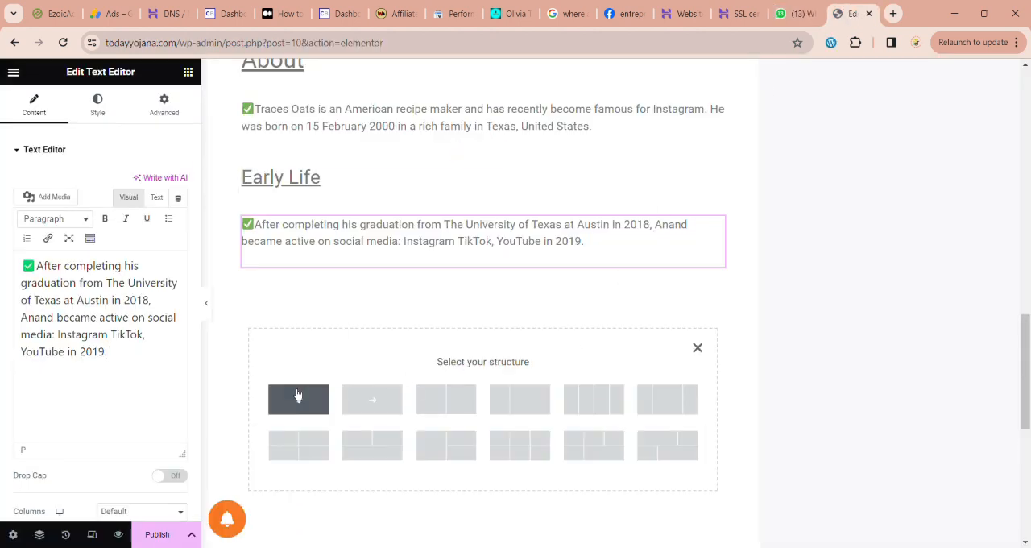
click(298, 396)
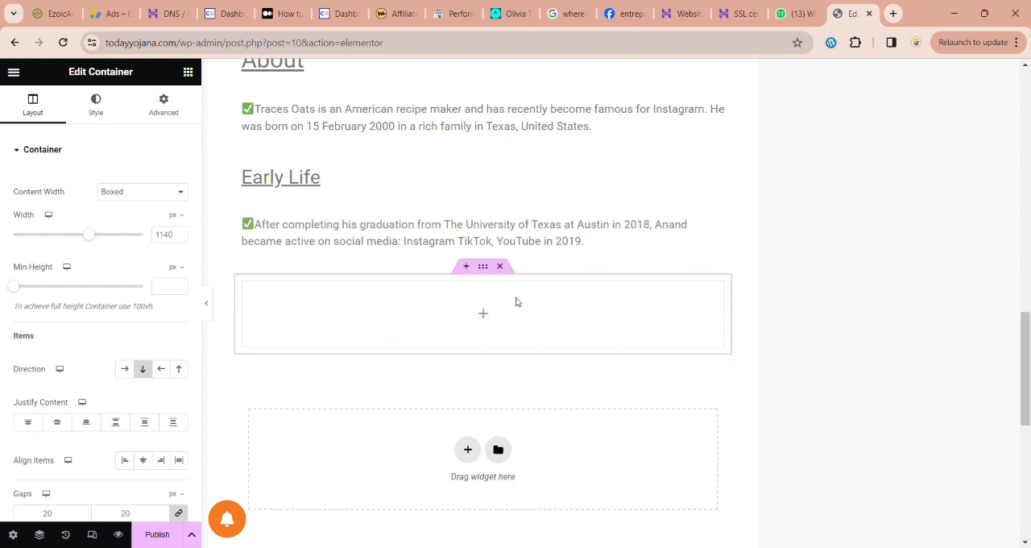
click(482, 315)
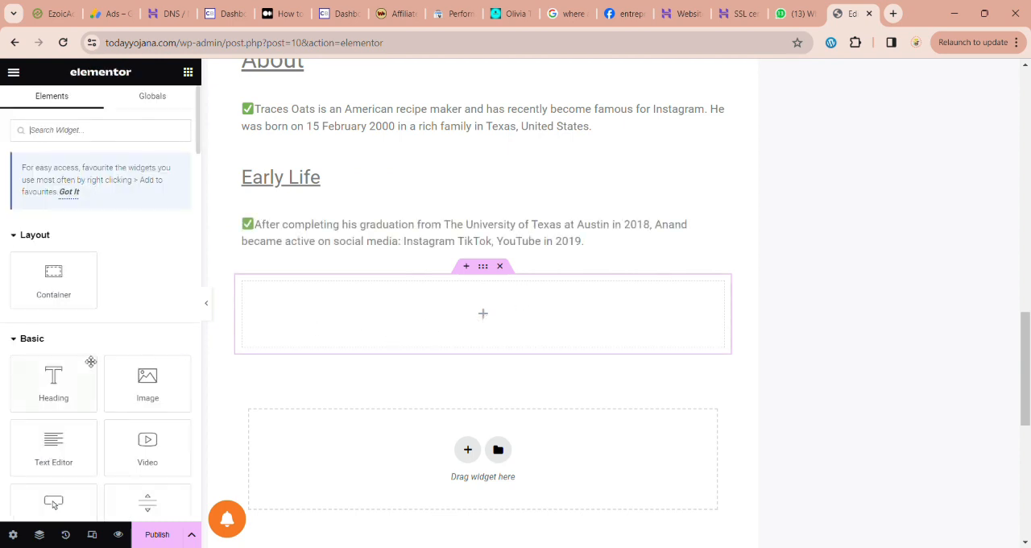
drag(58, 448, 328, 339)
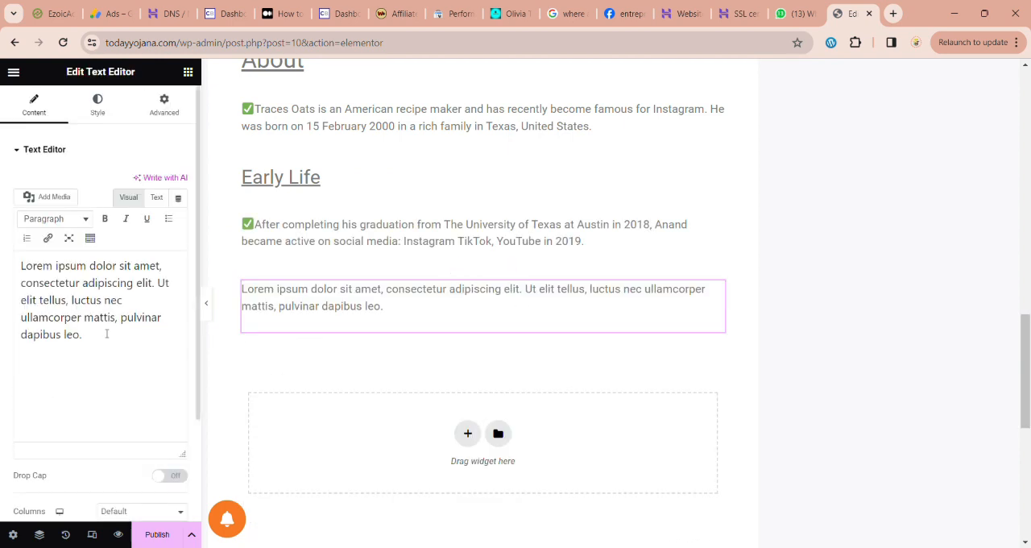
Step: Replace the placeholder text with "Net Worth" and format it as an underlined Heading 2
key(ctrl+a)
key(BackSpace)
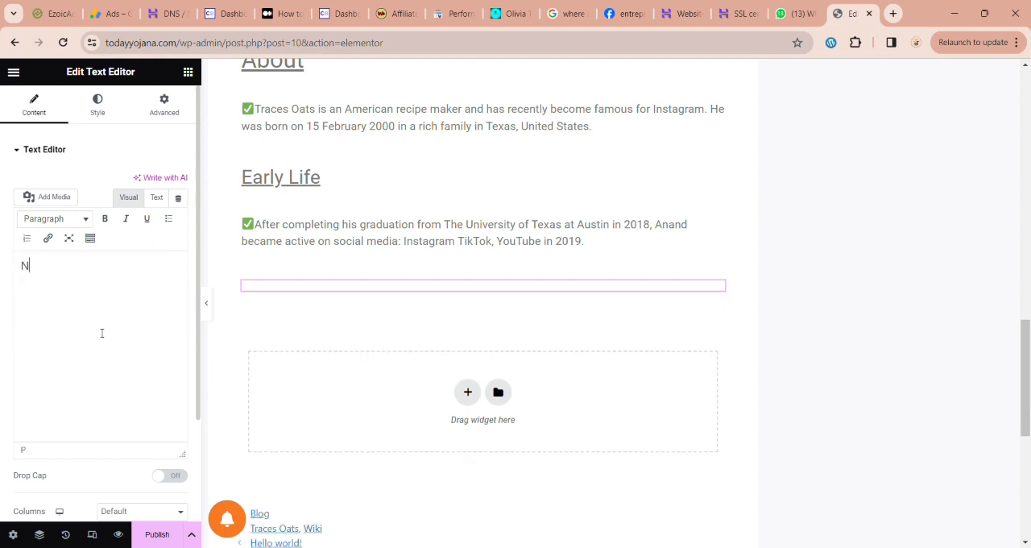
text(Net Worth)
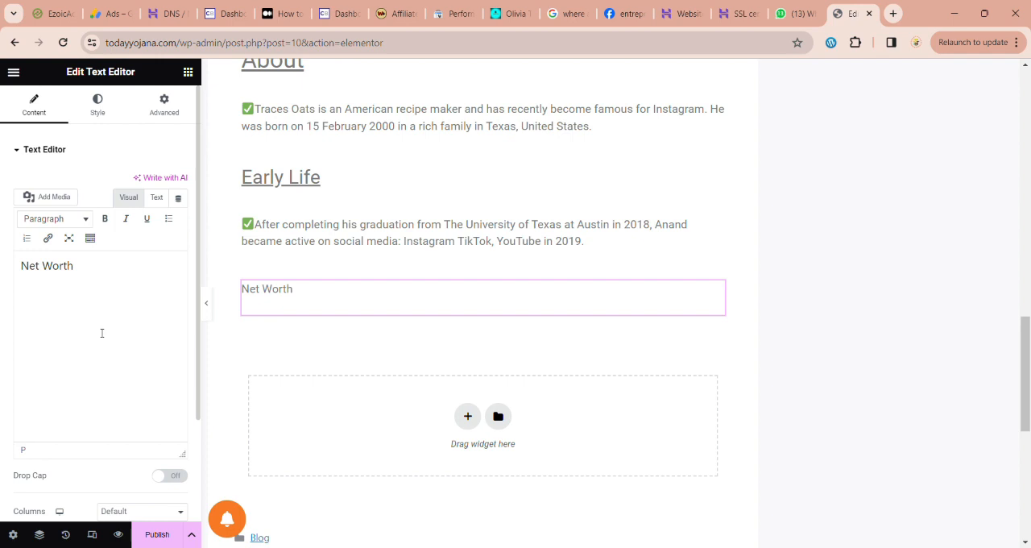
key(ctrl+a)
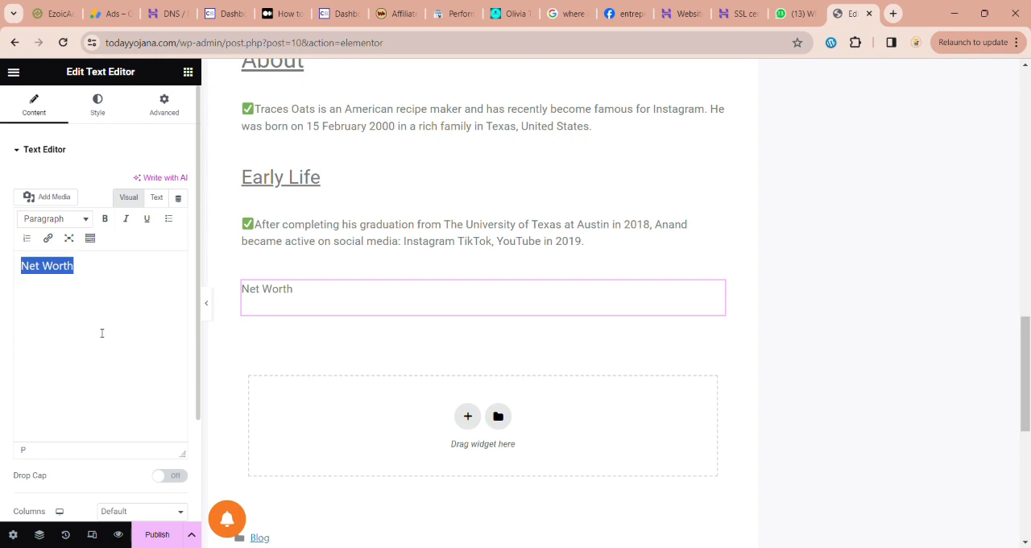
click(83, 220)
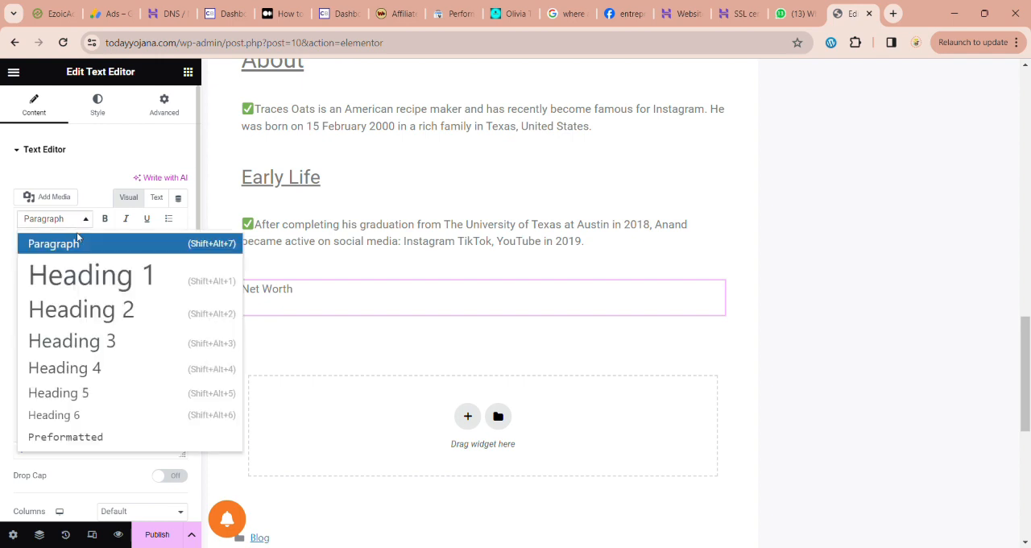
click(92, 307)
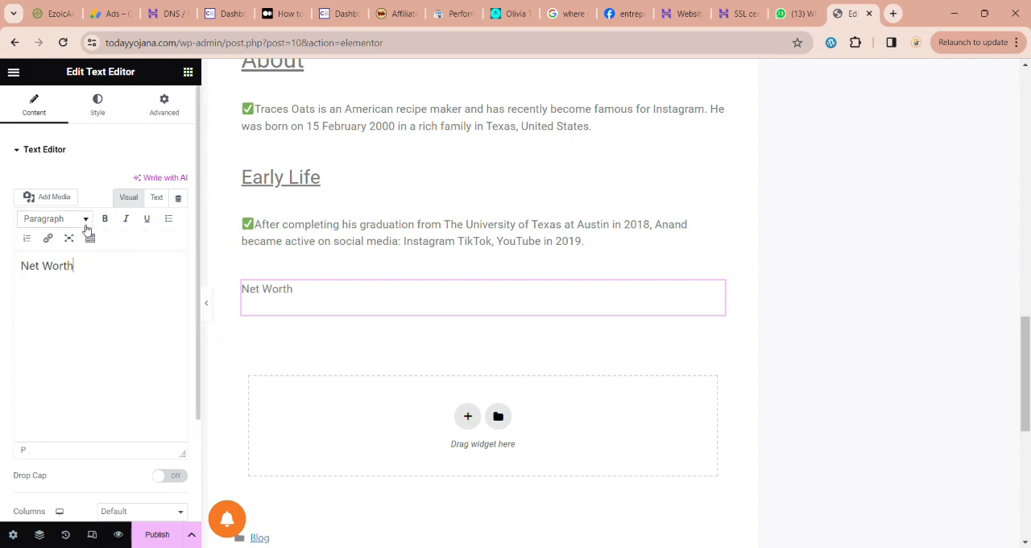
click(84, 219)
click(82, 307)
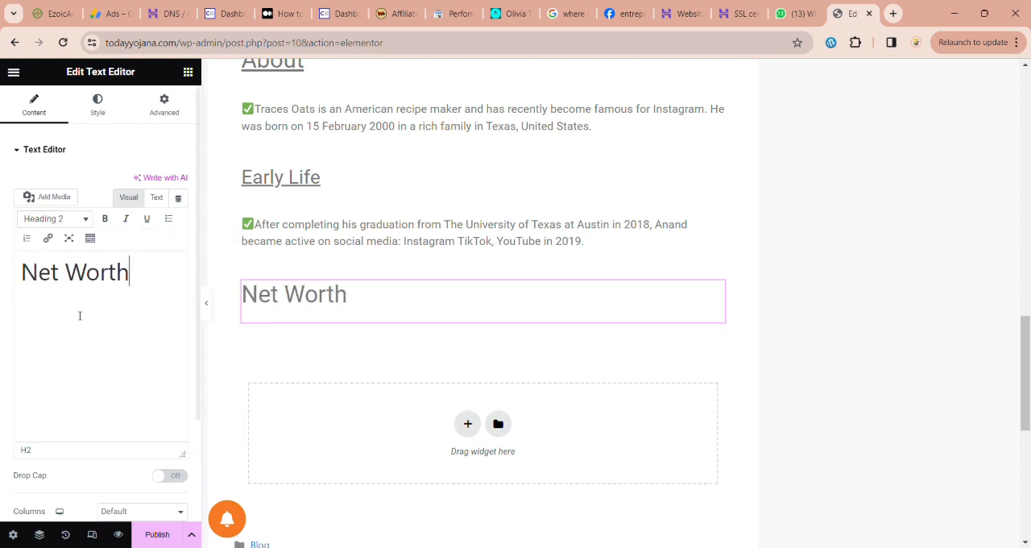
key(ctrl+a)
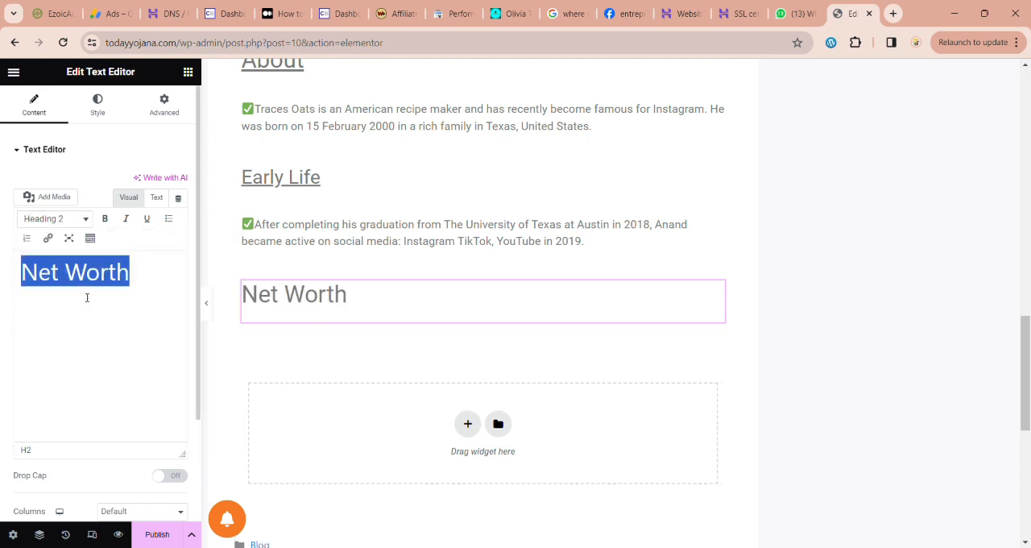
click(148, 220)
Step: Add a Text Editor widget below the Net Worth heading and replace its placeholder text with the copied earnings paragraph
click(187, 71)
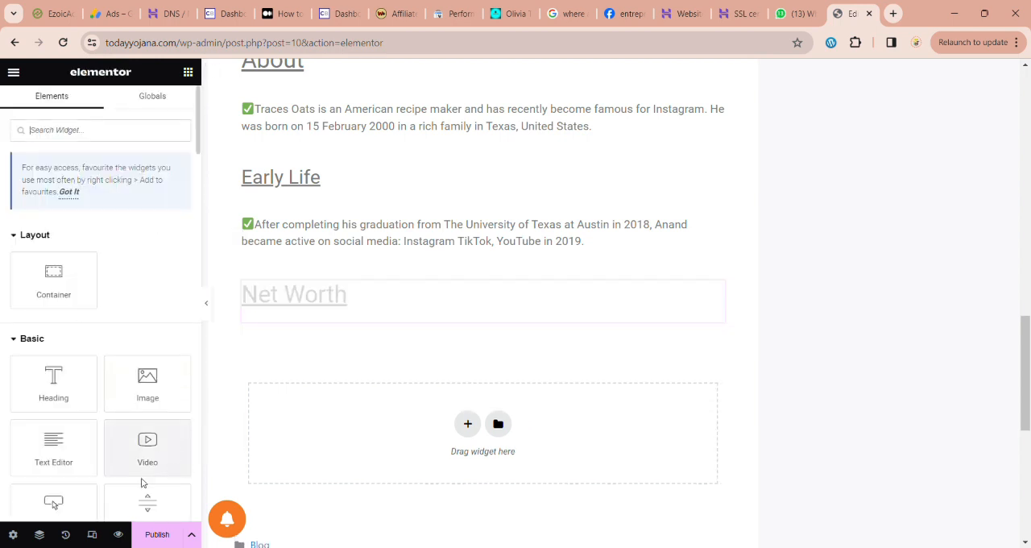
drag(81, 466, 374, 323)
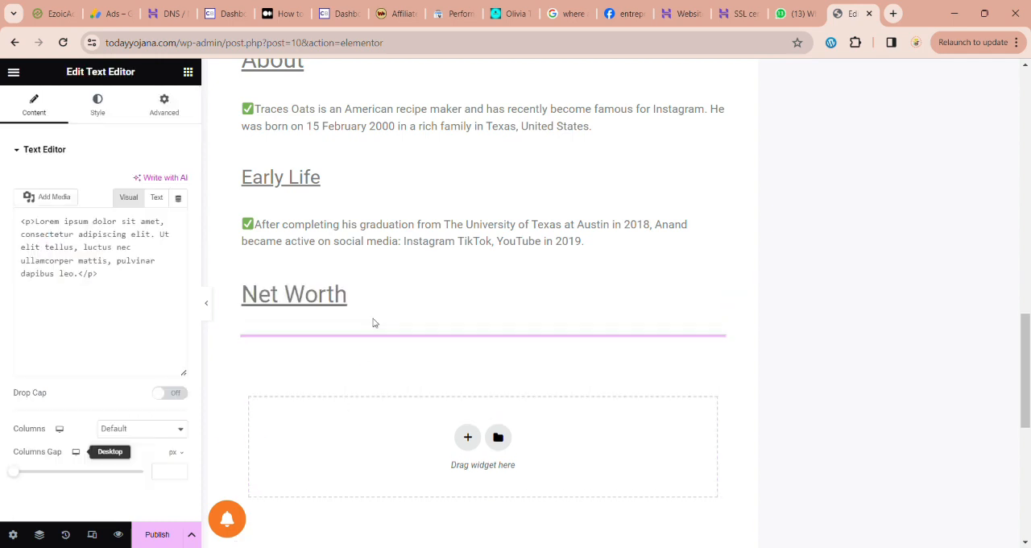
click(153, 315)
key(ctrl+a)
text(Traces Oats earns millions of dollars a month in 2023 with 1.1 million subscribers on Instagram and 87K subscribers on YouTube and 10 million followers on TikTok and his total net worth is $5 million.)
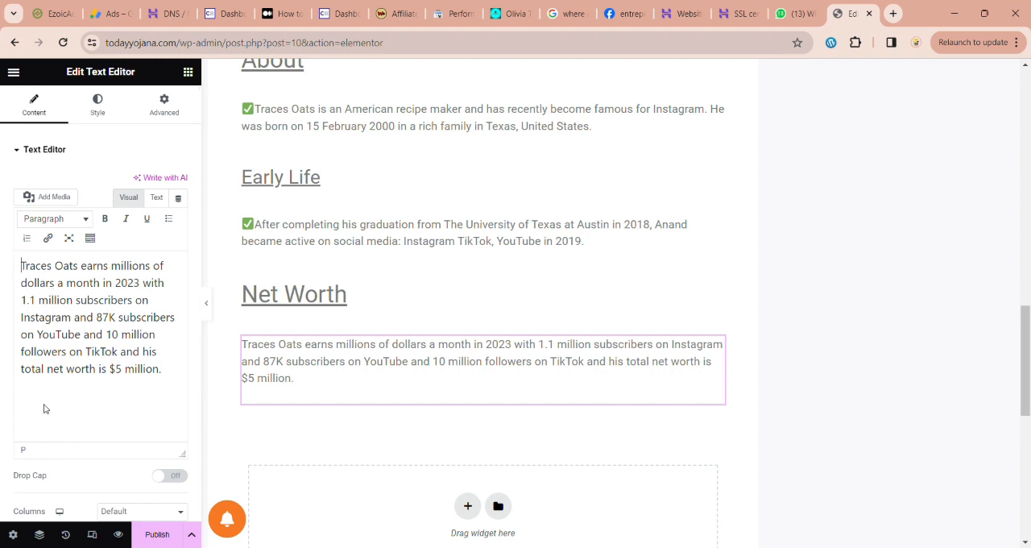
Step: Insert a ✅ check-mark emoji at the start of the Net Worth earnings paragraph
text(✅)
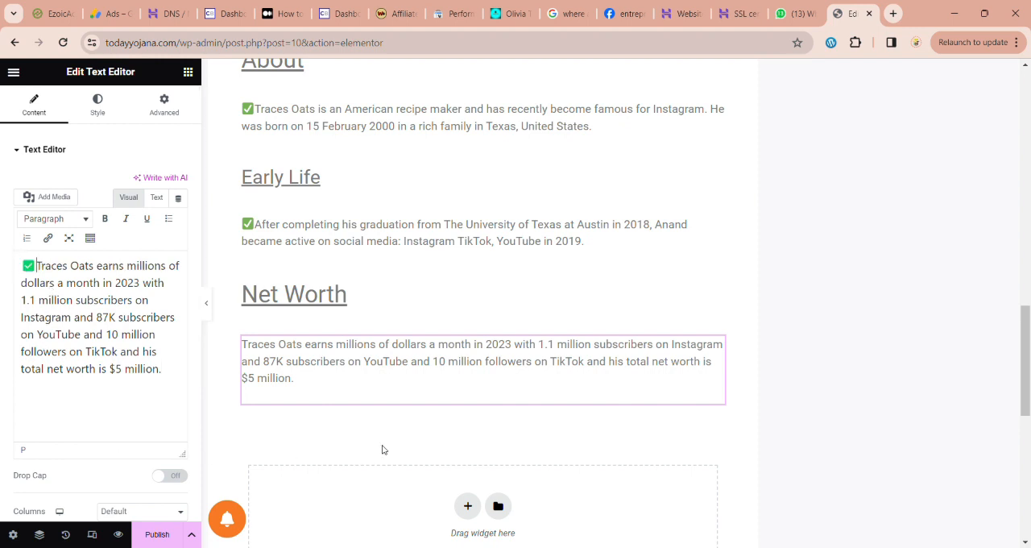
click(192, 534)
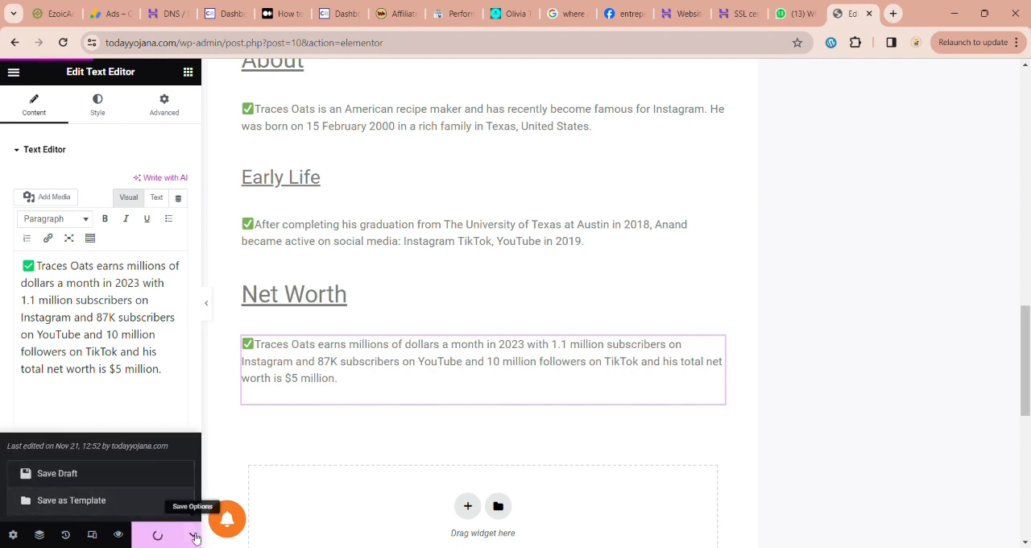
click(194, 534)
Step: Add an empty single-column container between the About paragraph and the Early Life heading and bring up the widget list for it
scroll(370, 388, up, 5)
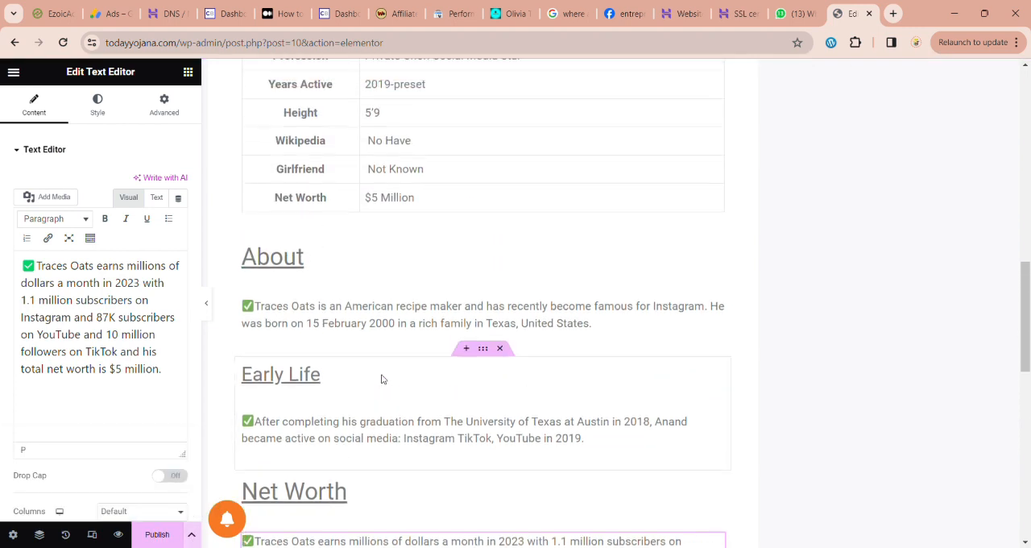
scroll(382, 379, up, 4)
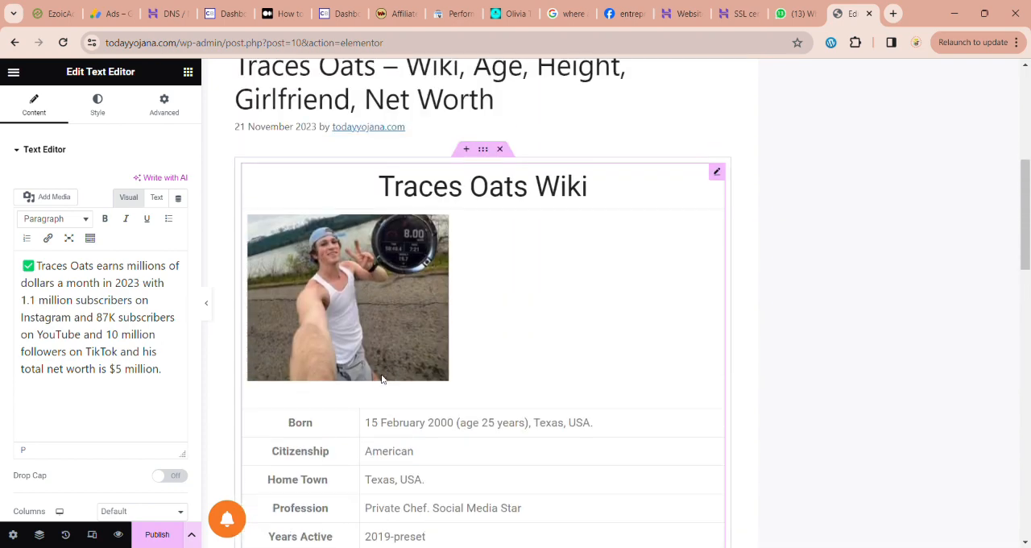
scroll(383, 378, down, 5)
scroll(383, 379, down, 2)
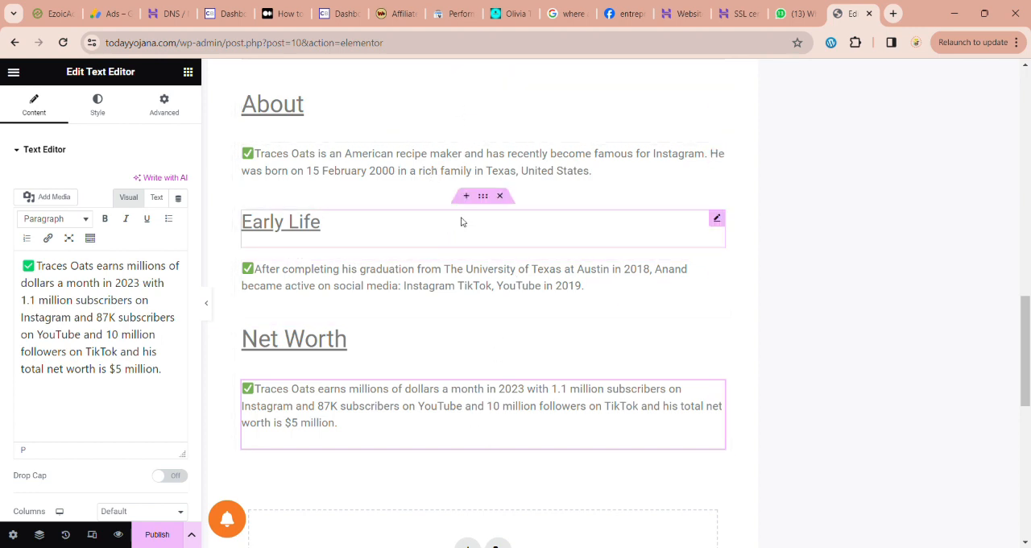
click(467, 196)
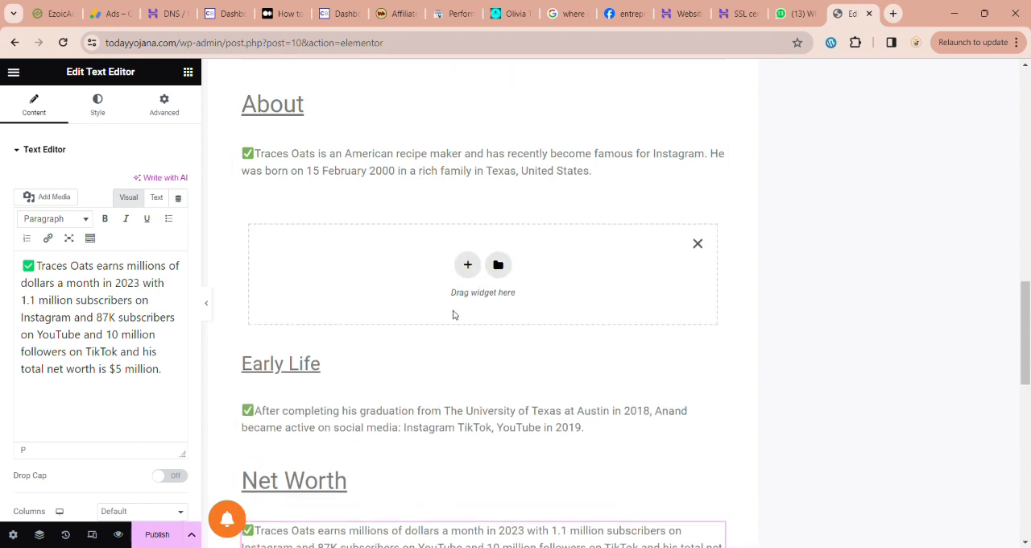
click(468, 266)
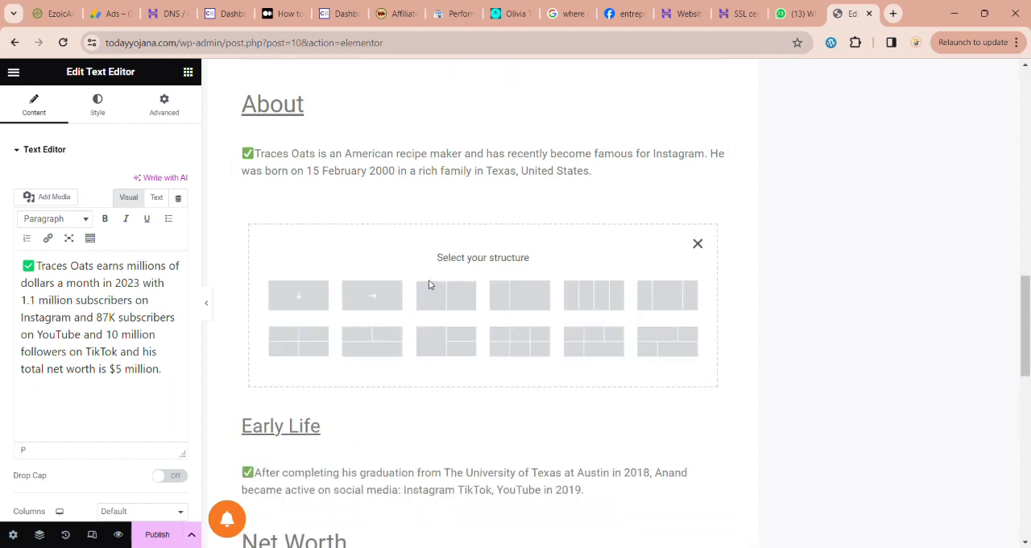
click(286, 299)
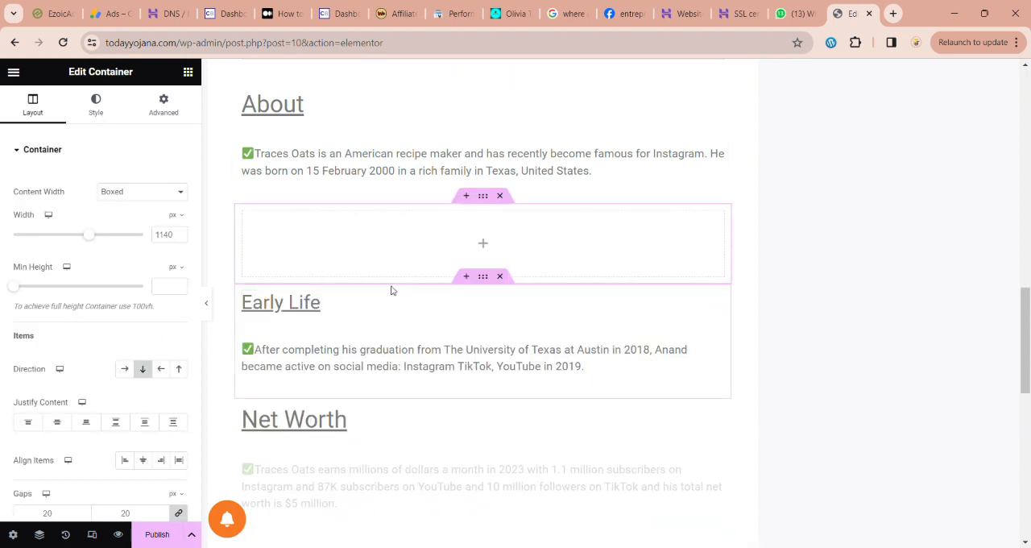
click(484, 247)
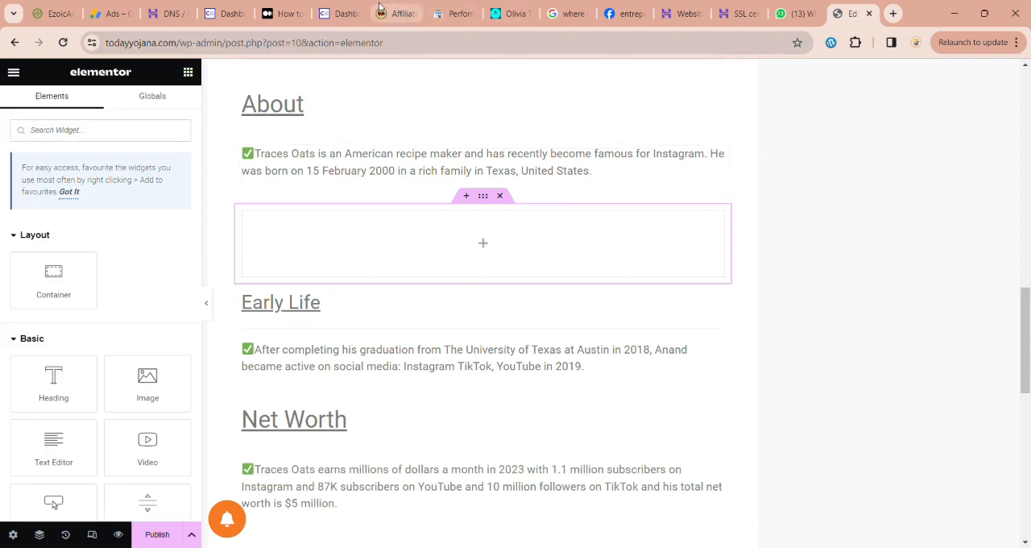
Step: Switch to the ClickBank marketplace and try to create a HopLink for the Liv Pure offer with the existing affiliate nickname
click(353, 13)
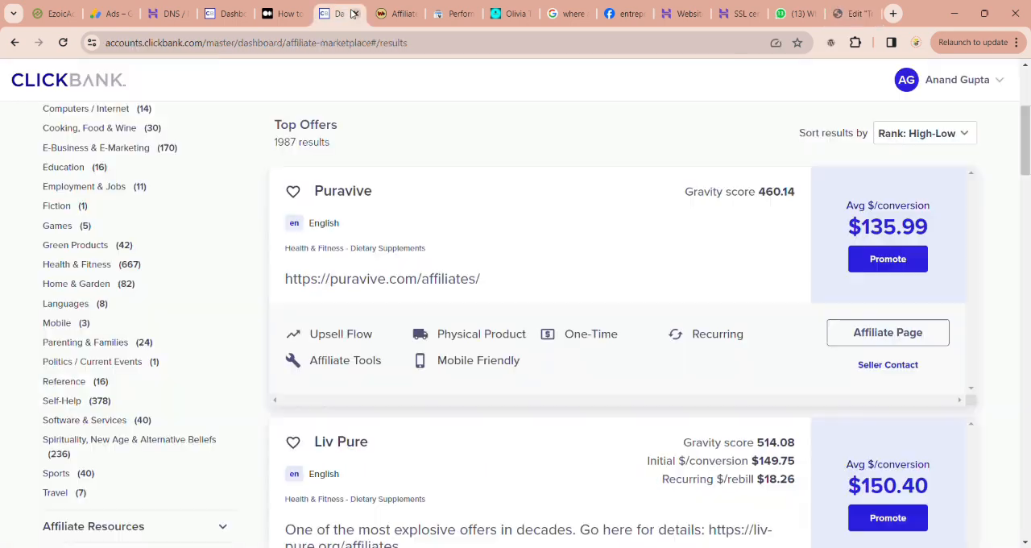
scroll(373, 392, down, 2)
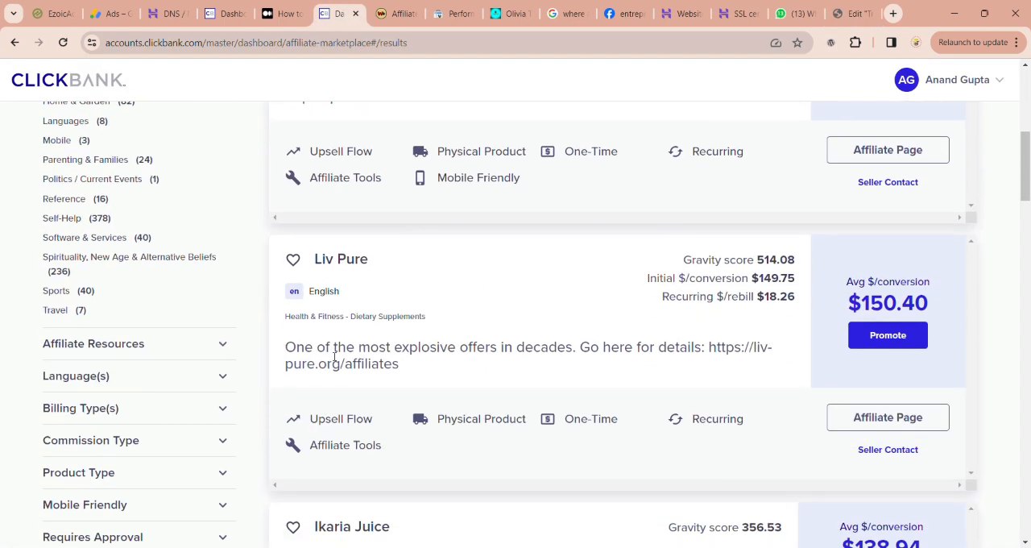
click(888, 338)
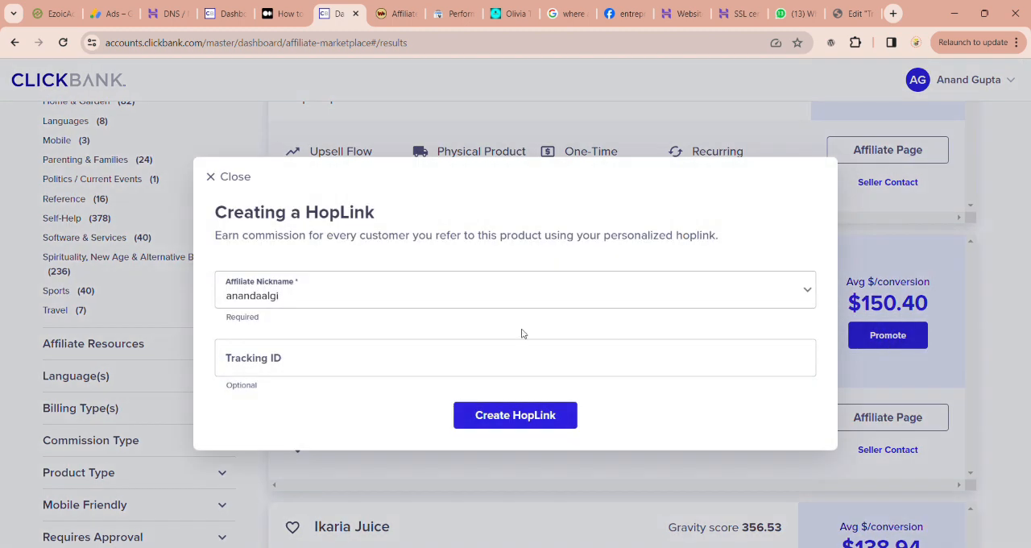
click(539, 425)
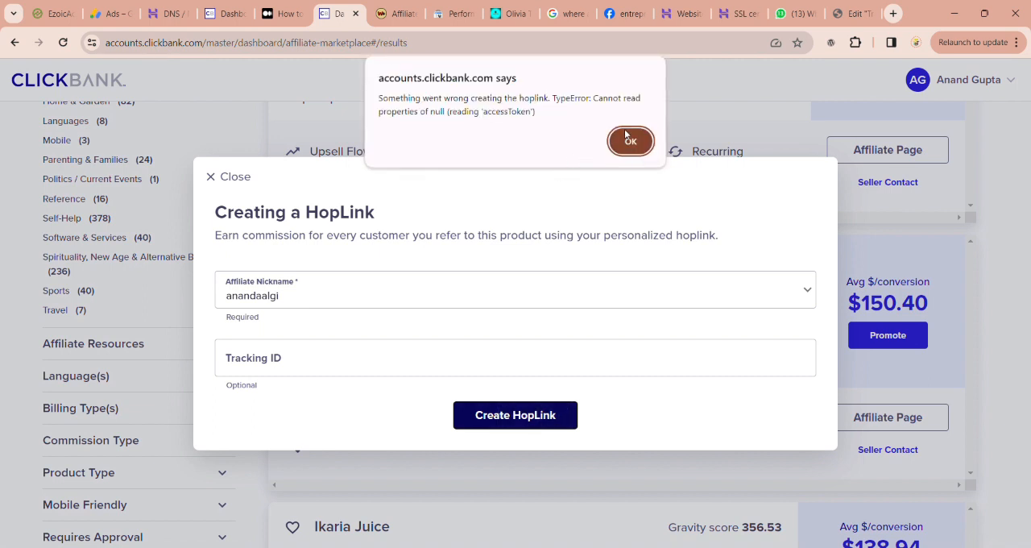
click(631, 140)
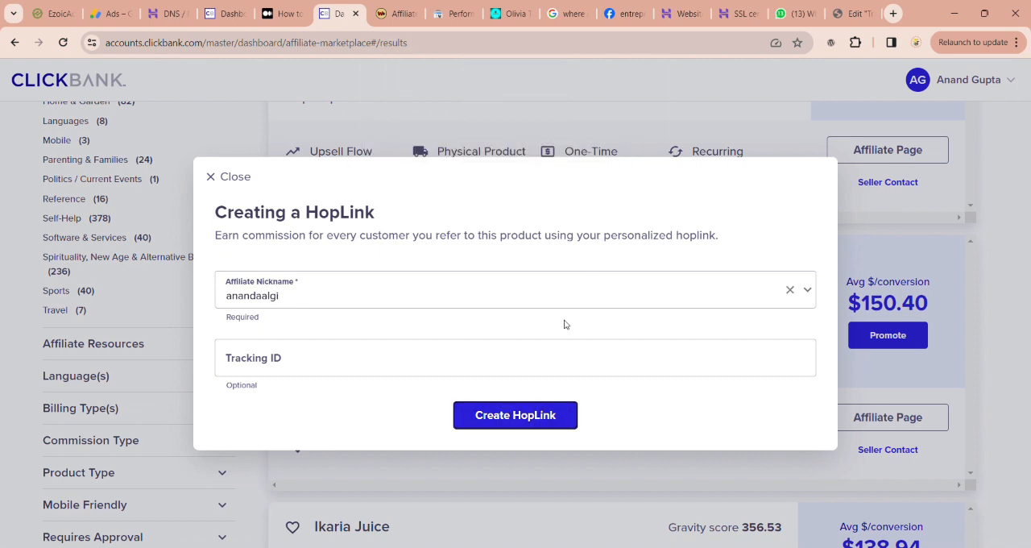
click(616, 307)
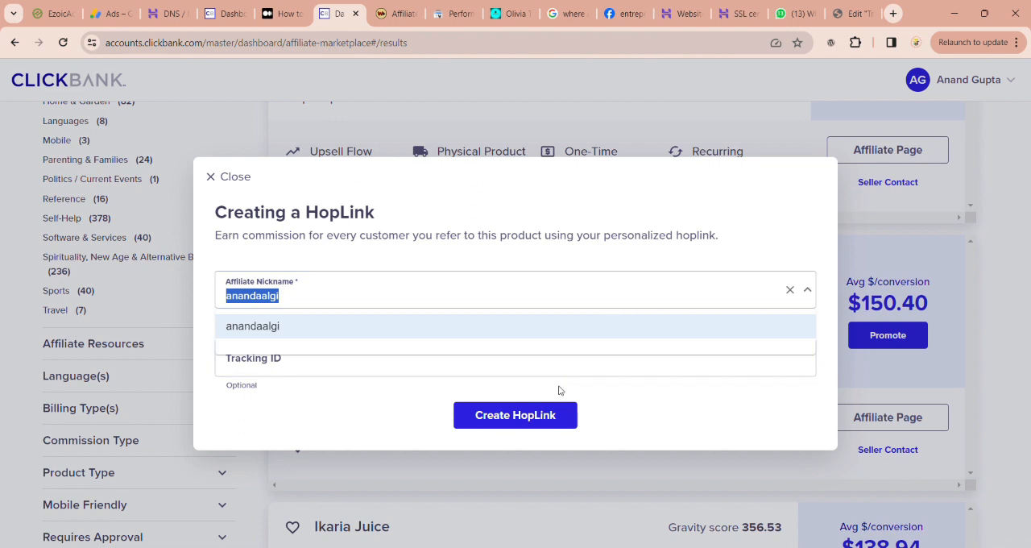
click(539, 327)
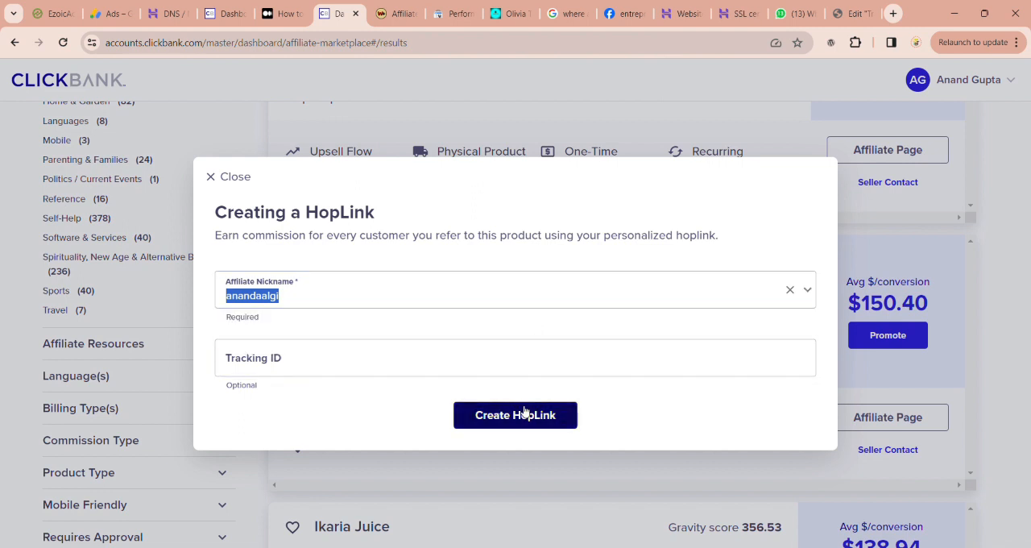
click(525, 414)
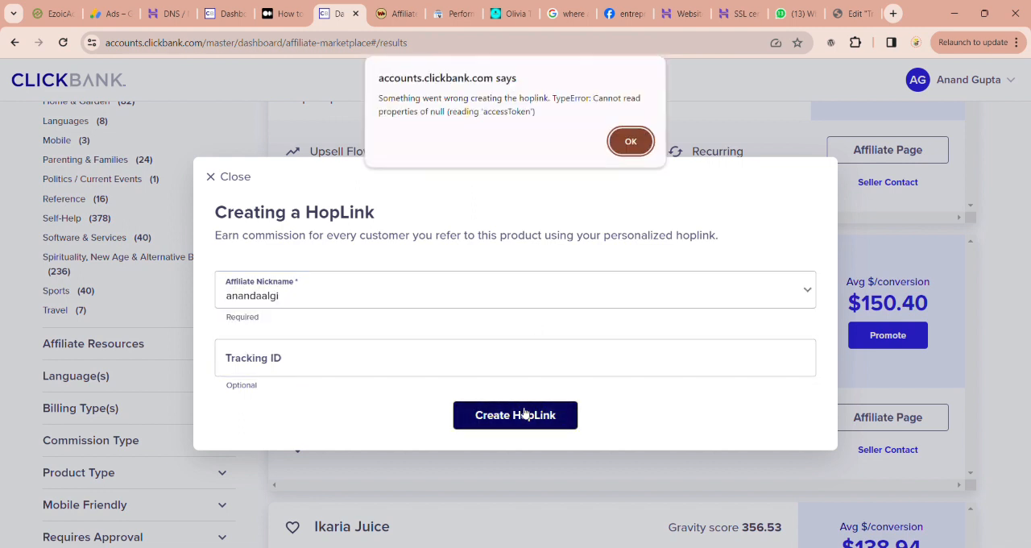
click(633, 140)
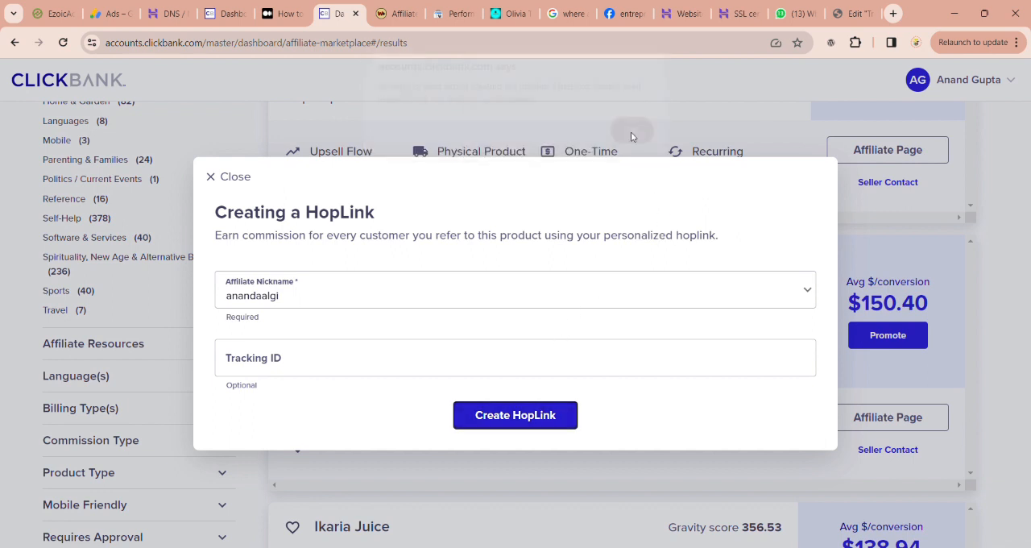
Step: Reload the ClickBank marketplace, create a HopLink for the Liv Pure offer without a tracking ID and copy it
click(61, 41)
click(306, 300)
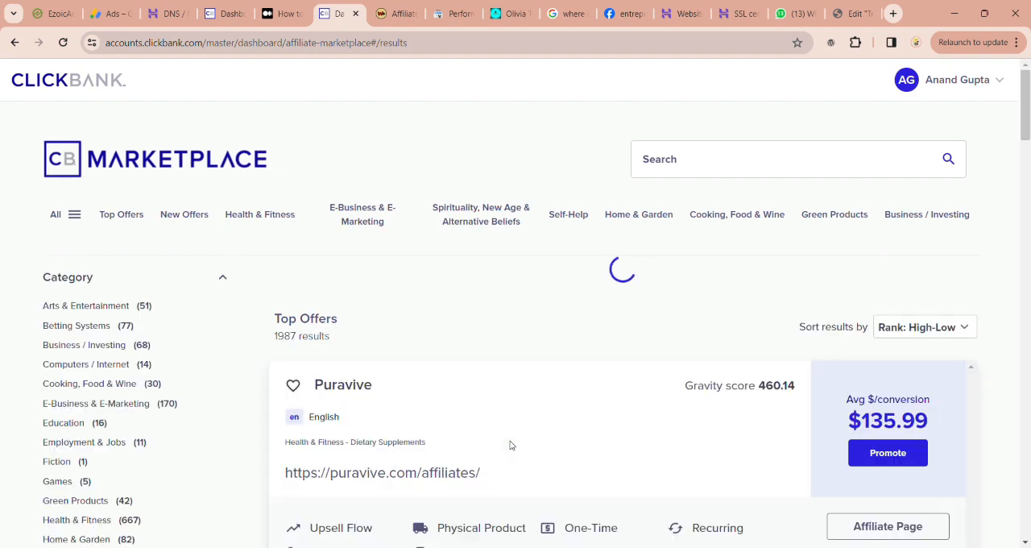
scroll(520, 455, down, 4)
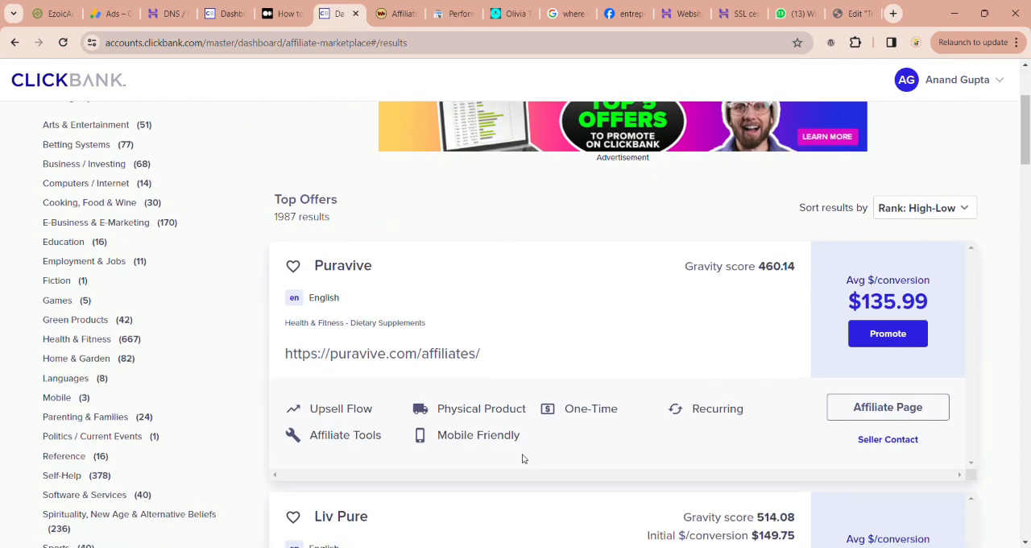
scroll(508, 428, down, 1)
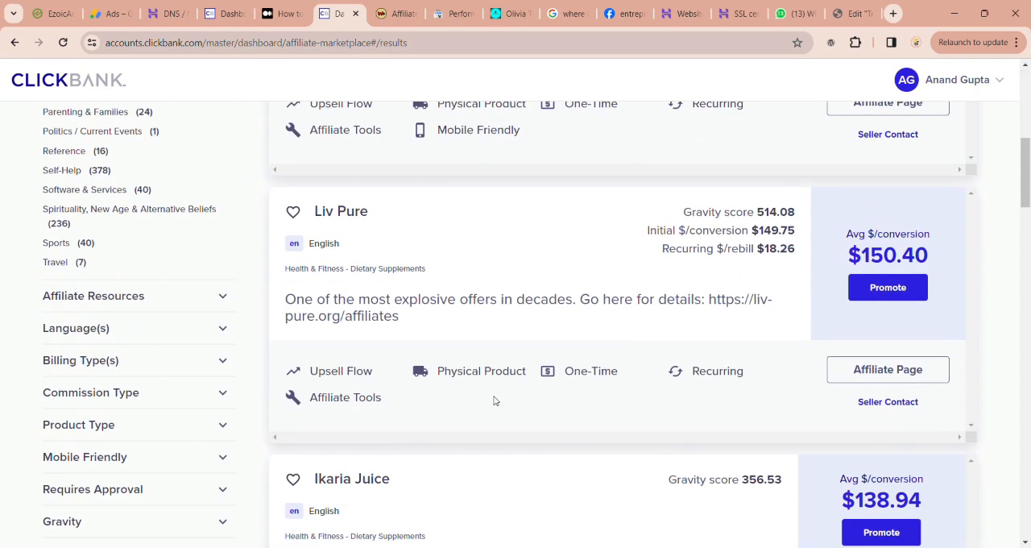
click(900, 295)
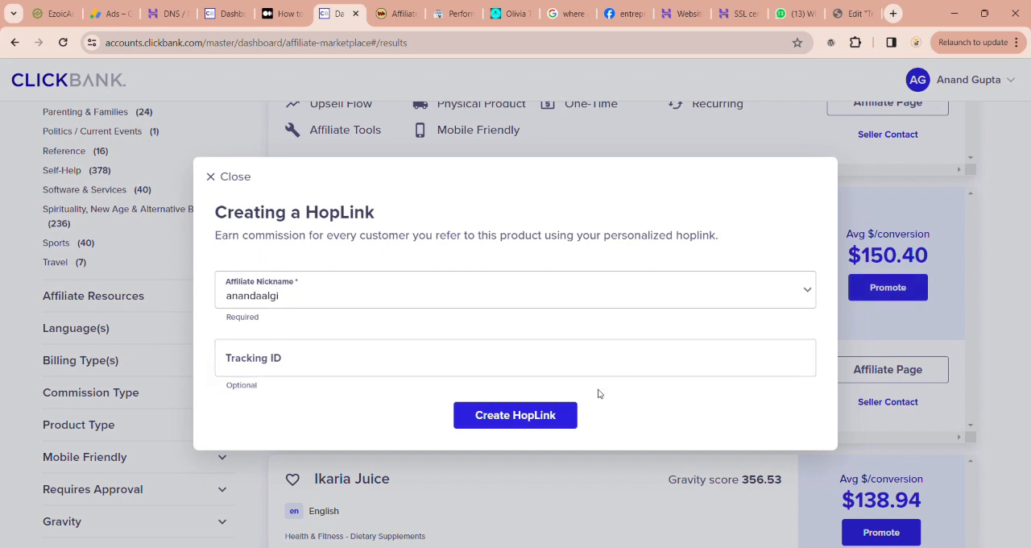
click(532, 415)
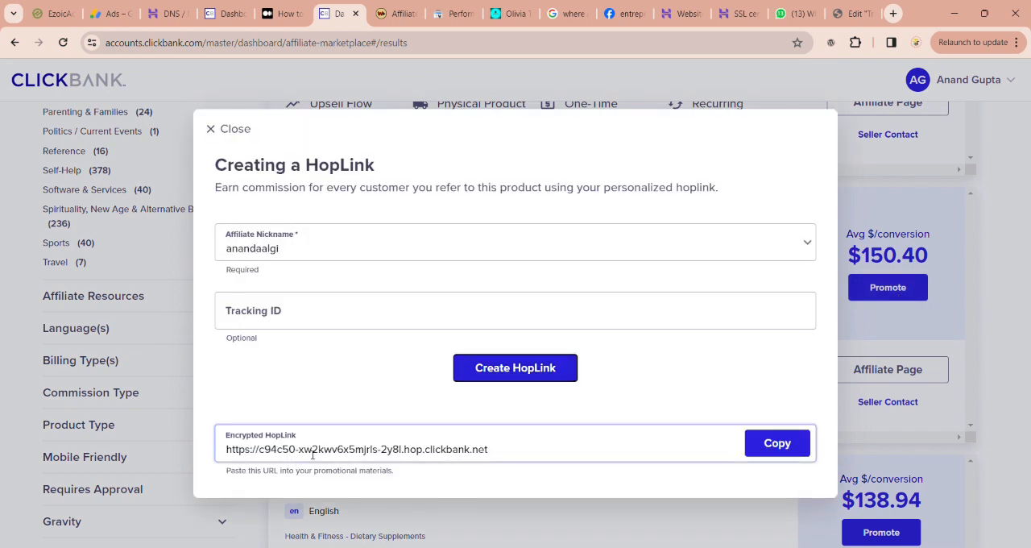
click(779, 443)
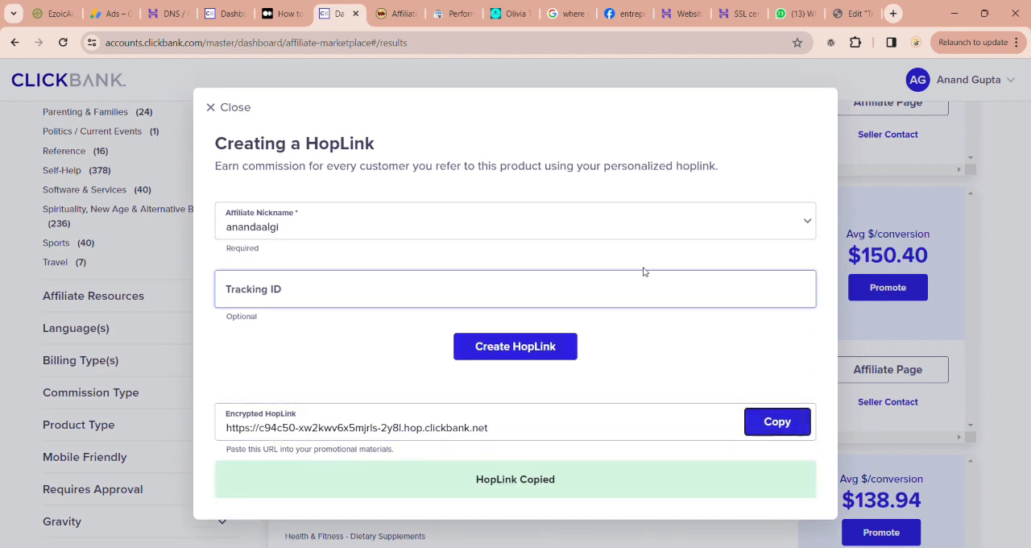
Step: Search for "bitly" in a new browser tab and open the Bitly website
click(894, 13)
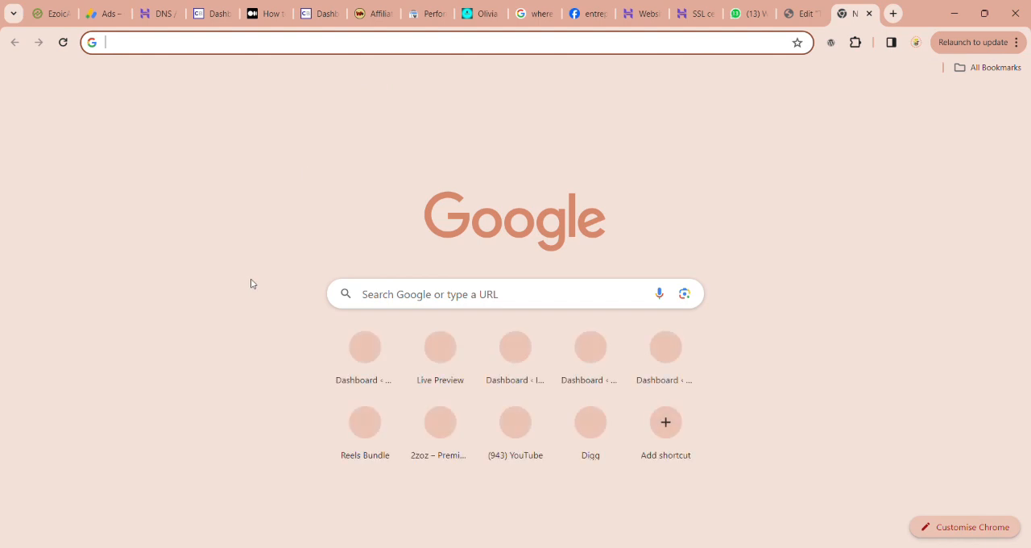
text(bitl)
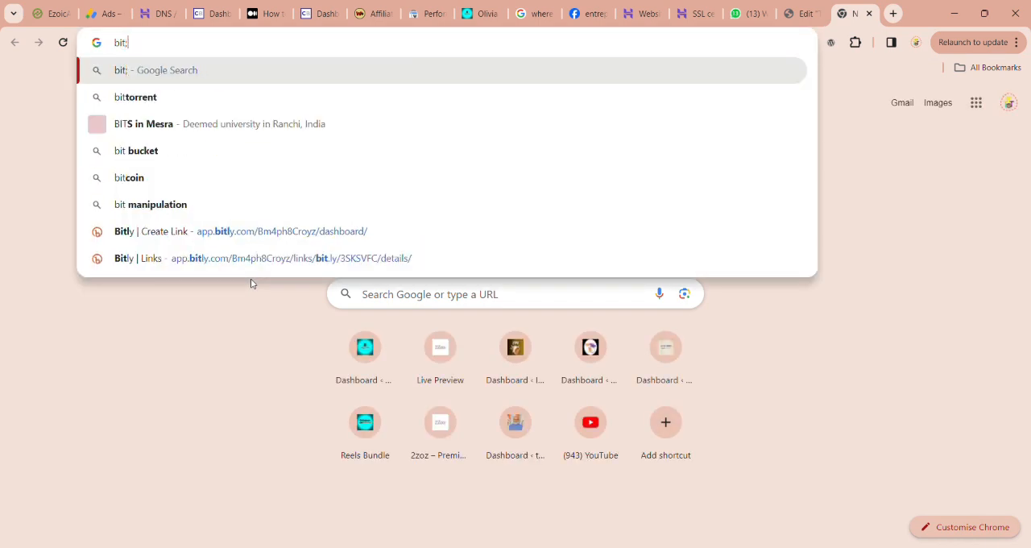
text(y)
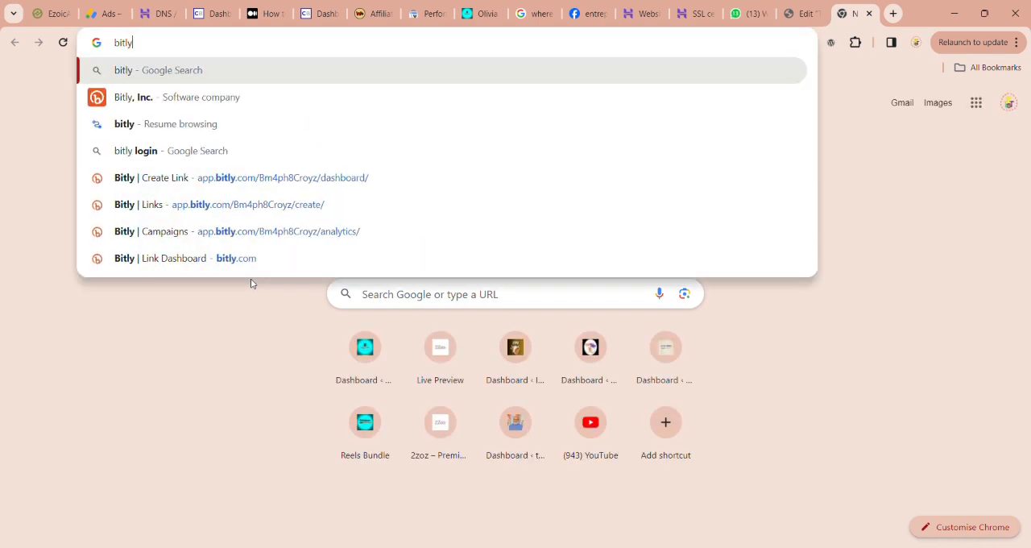
click(236, 99)
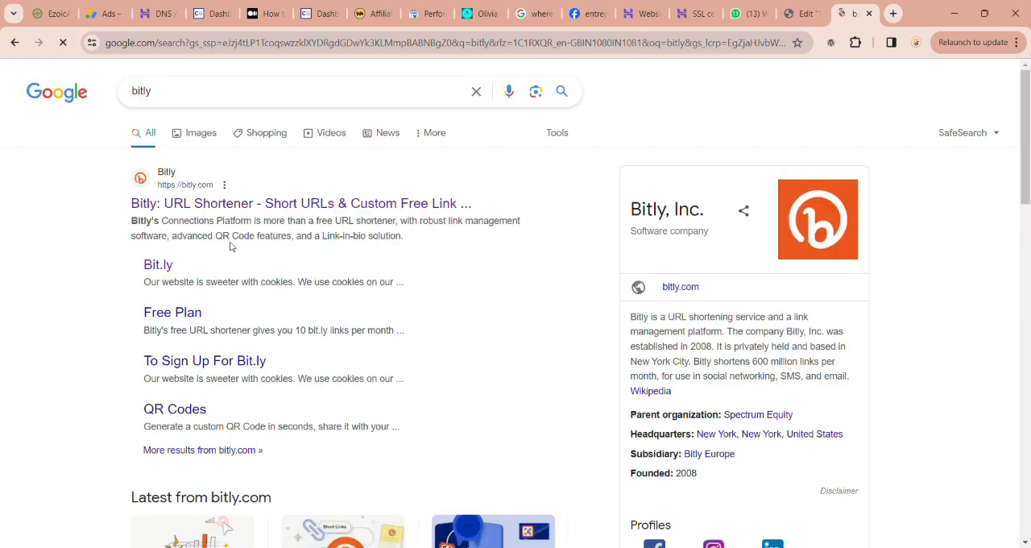
click(286, 203)
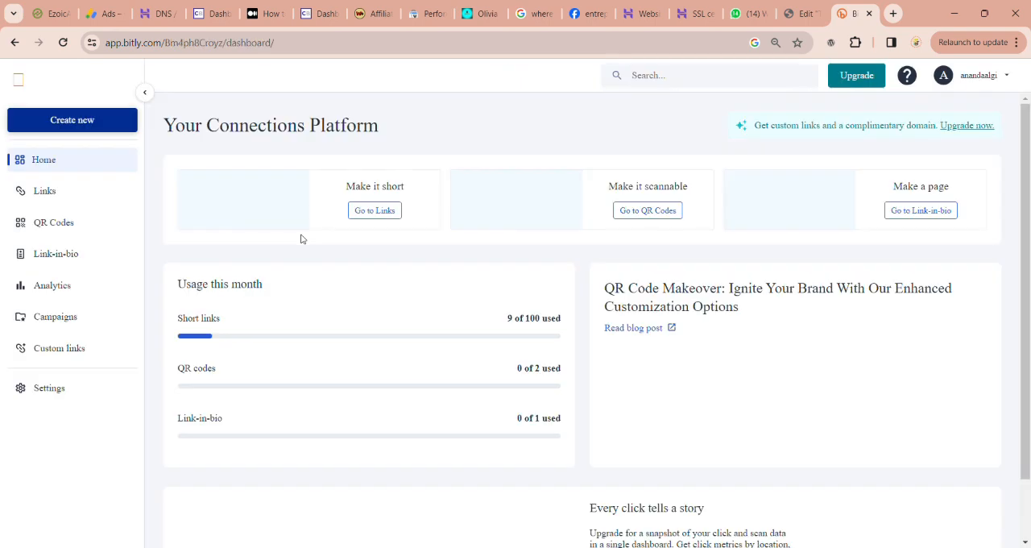
Step: Start a new Bitly link with the copied ClickBank HopLink as its destination and dismiss the QR Codes pop-up
click(85, 123)
click(176, 125)
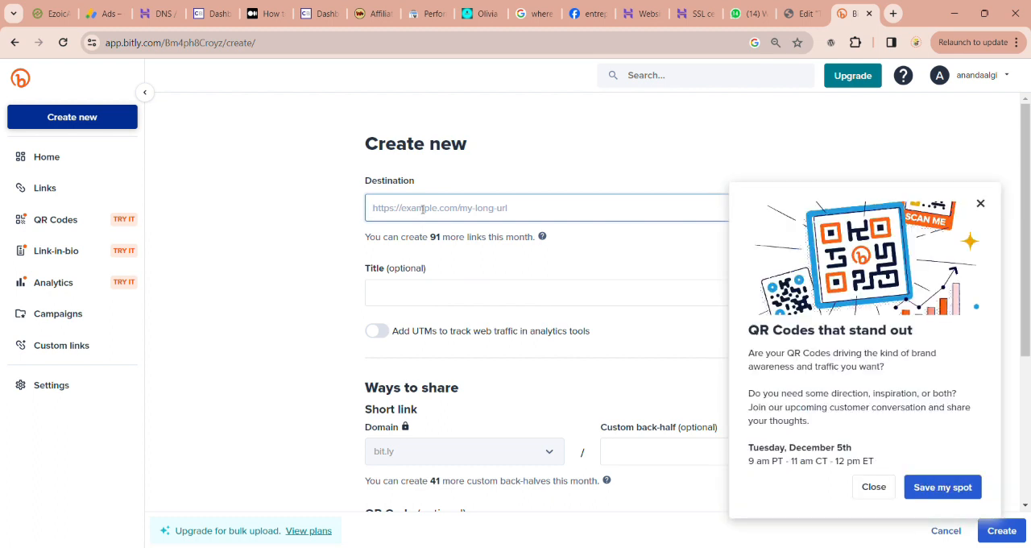
key(ctrl+v)
click(980, 205)
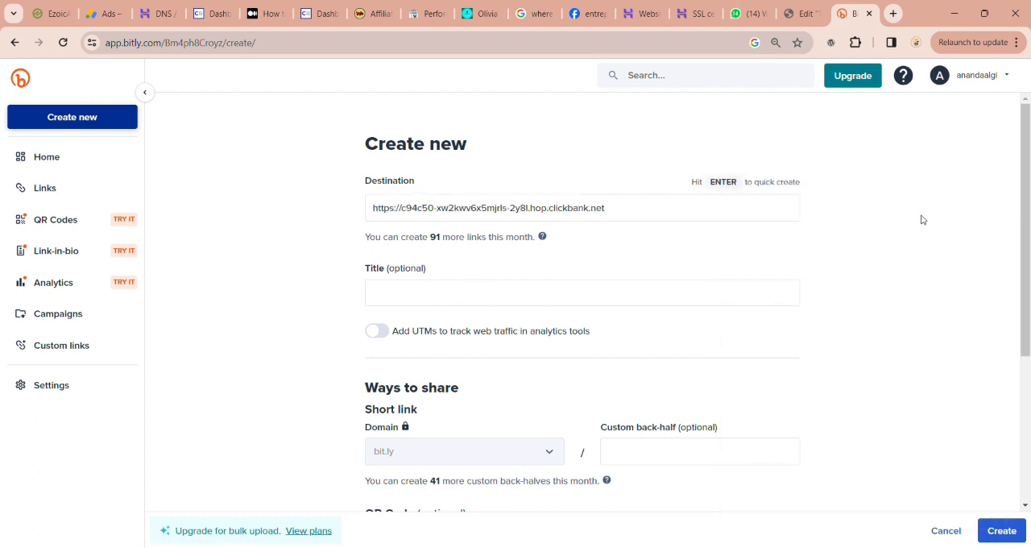
Step: Title the new Bitly link "Traces Oats Supp"
click(556, 305)
text(LIV PURETrace)
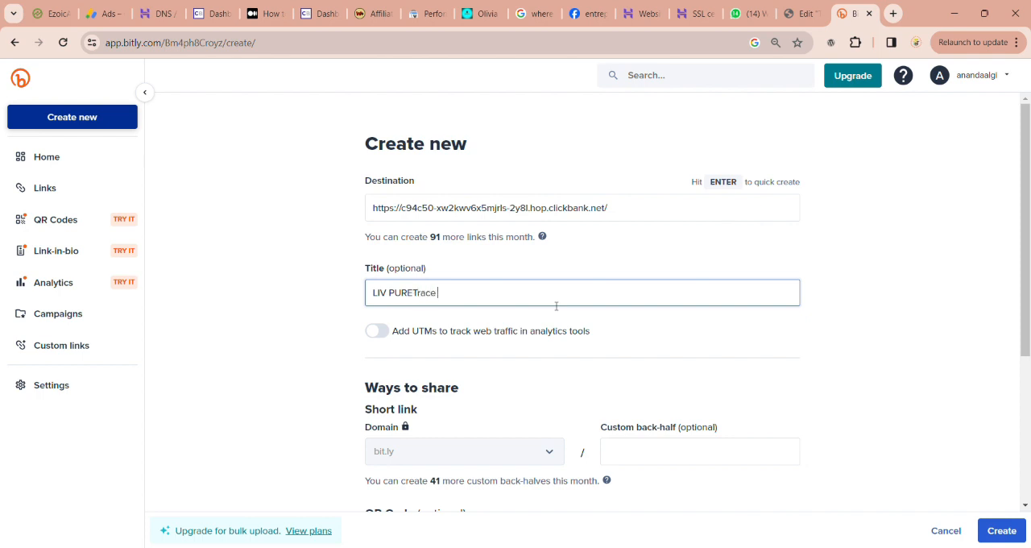
key(BackSpace)
key(BackSpace)
key(BackSpace)
key(BackSpace)
key(BackSpace)
key(BackSpace)
key(BackSpace)
key(BackSpace)
key(BackSpace)
key(BackSpace)
key(BackSpace)
key(BackSpace)
key(BackSpace)
key(BackSpace)
key(BackSpace)
key(BackSpace)
Step: Copy the title into the custom back-half, remove its spaces to make "TracesOatsSupp", and create the short link
key(ctrl+a)
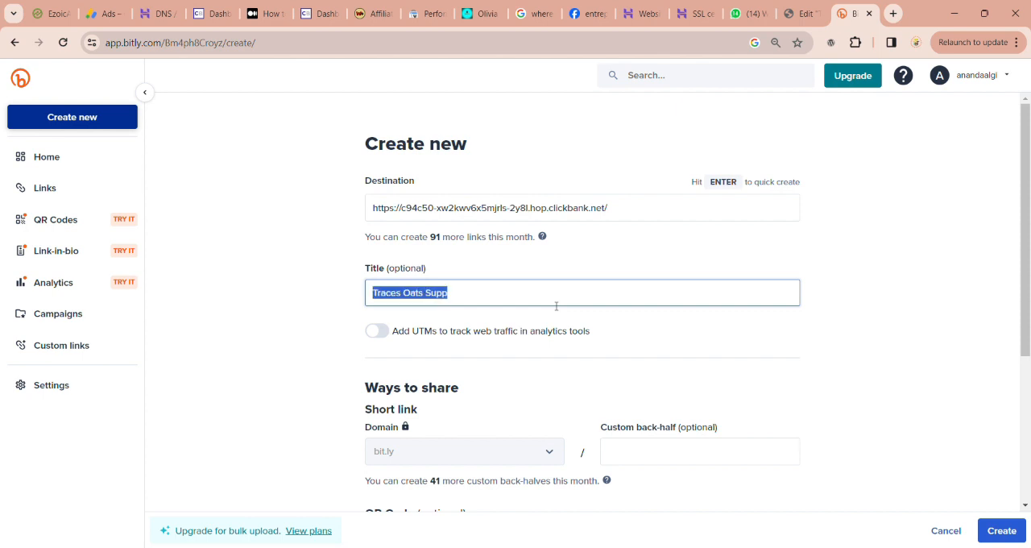
click(696, 447)
key(ctrl+v)
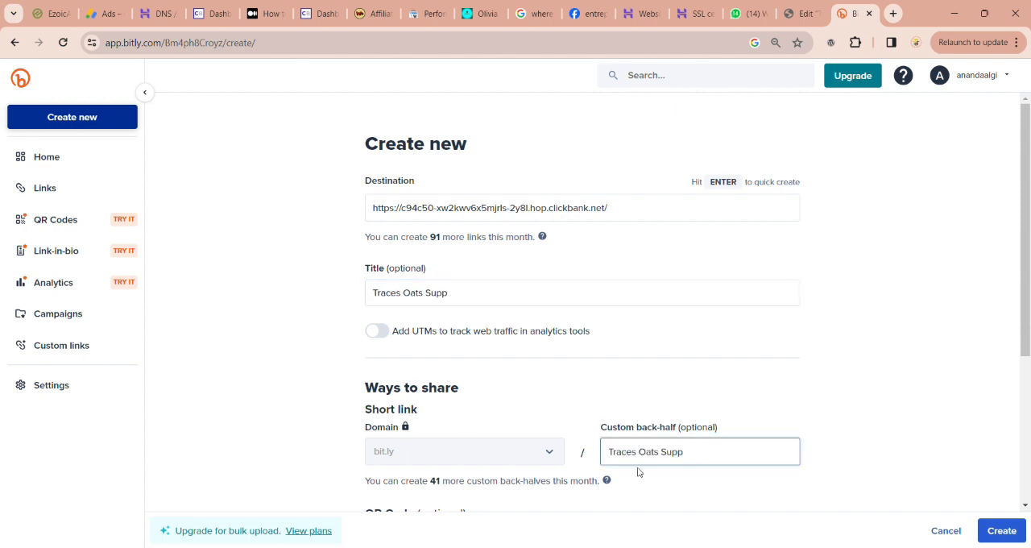
click(644, 456)
key(BackSpace)
key(BackSpace)
click(1004, 530)
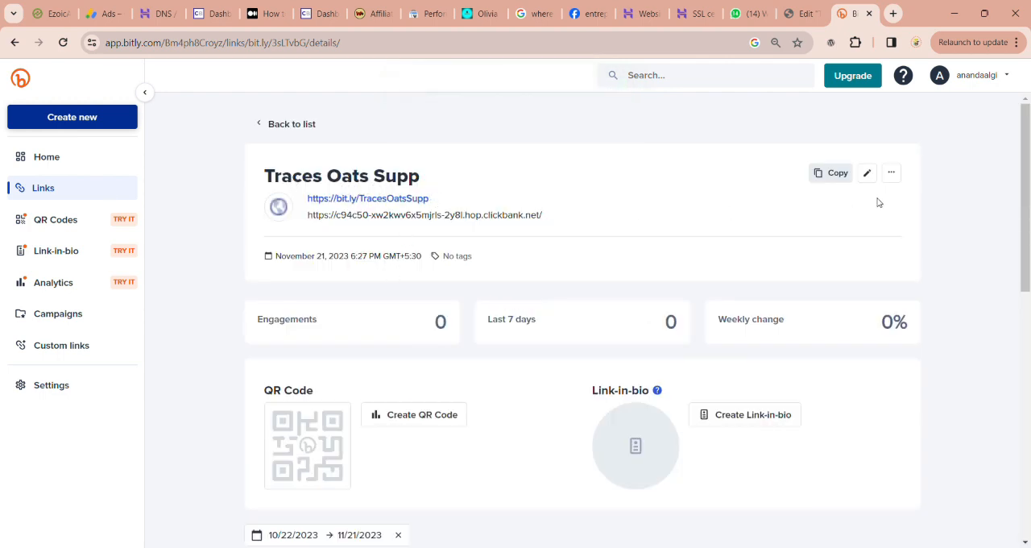
Step: Copy the Bitly short link, then add an Image widget to the empty container above Early Life in the Elementor post
click(821, 174)
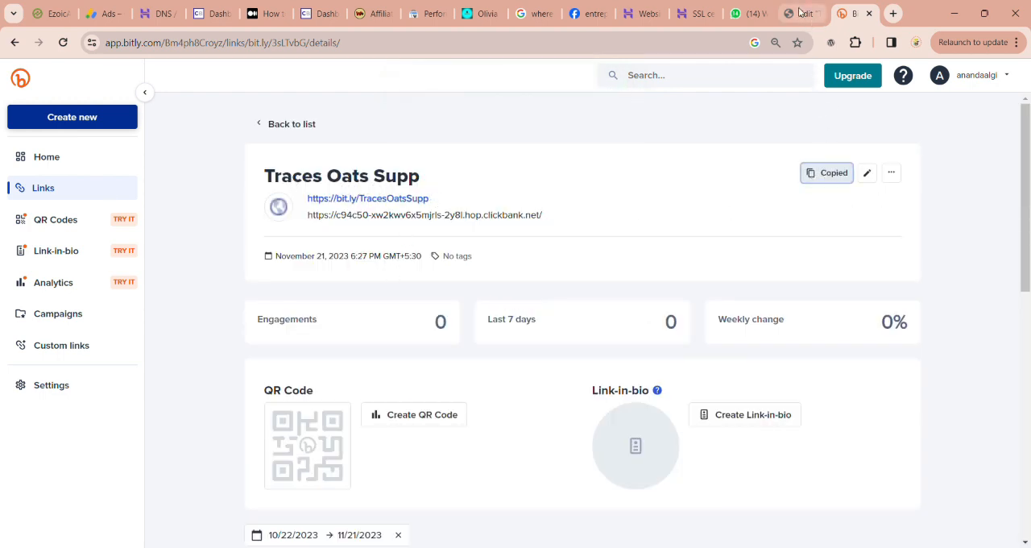
click(801, 13)
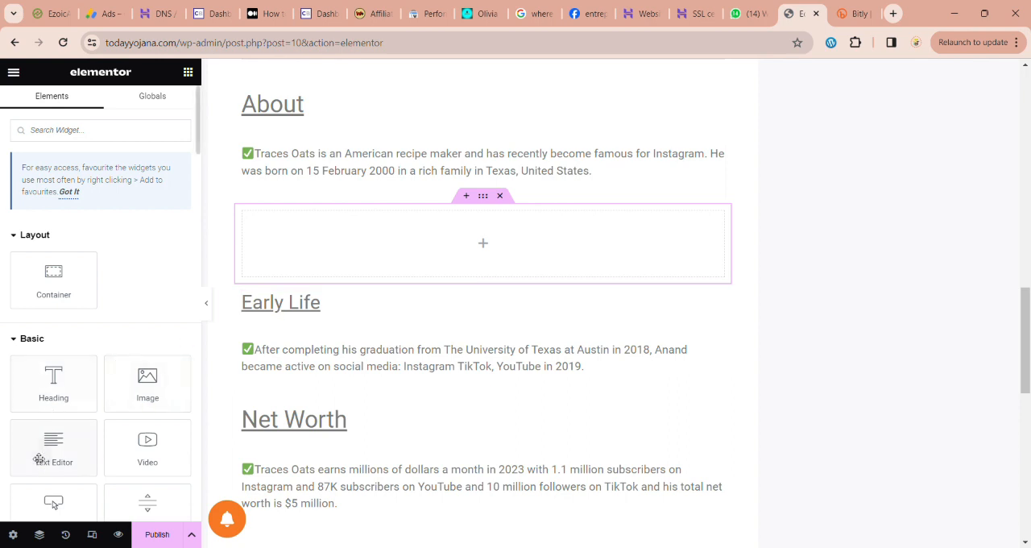
drag(147, 384, 361, 233)
Step: Open the image chooser for the new Image widget and browse for a file to upload
click(126, 229)
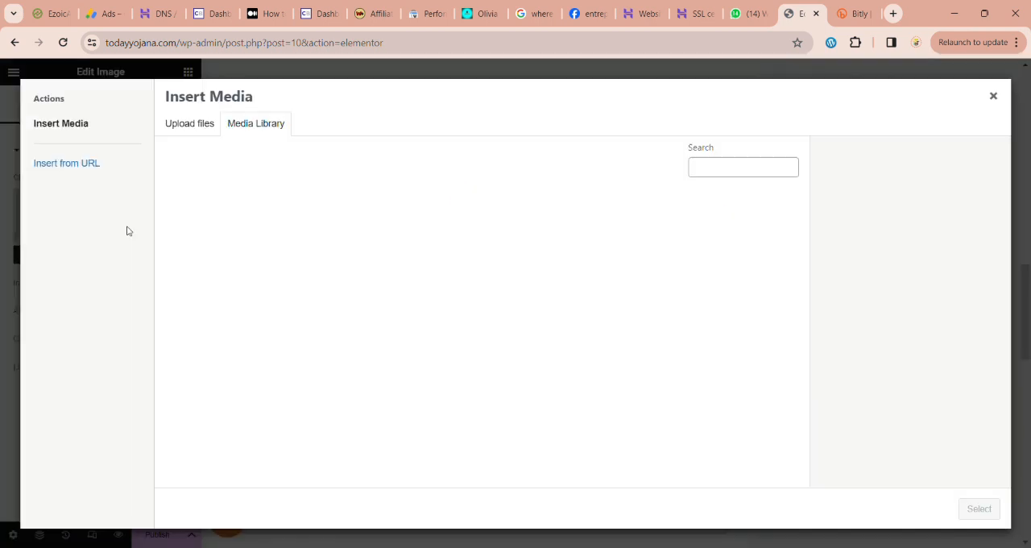
click(203, 124)
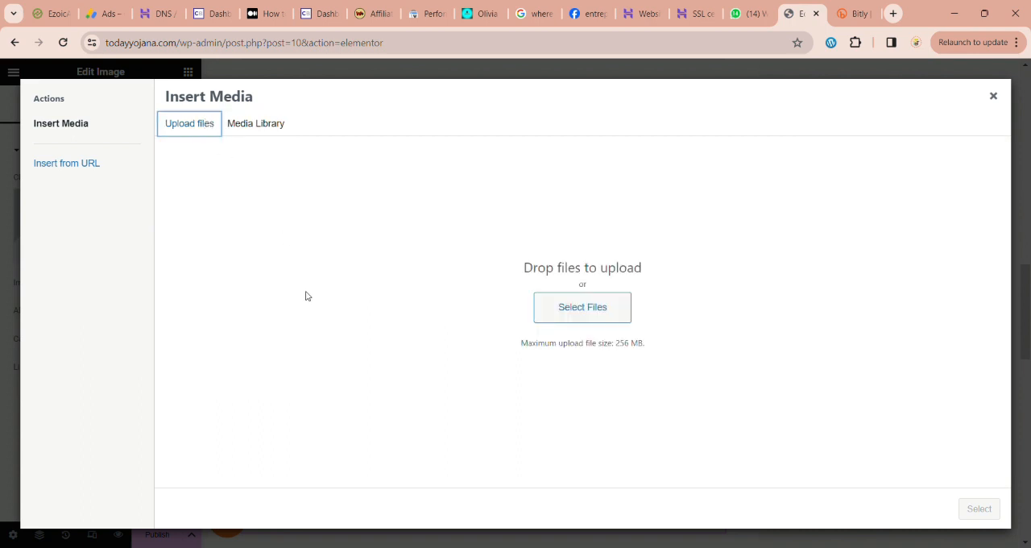
click(561, 306)
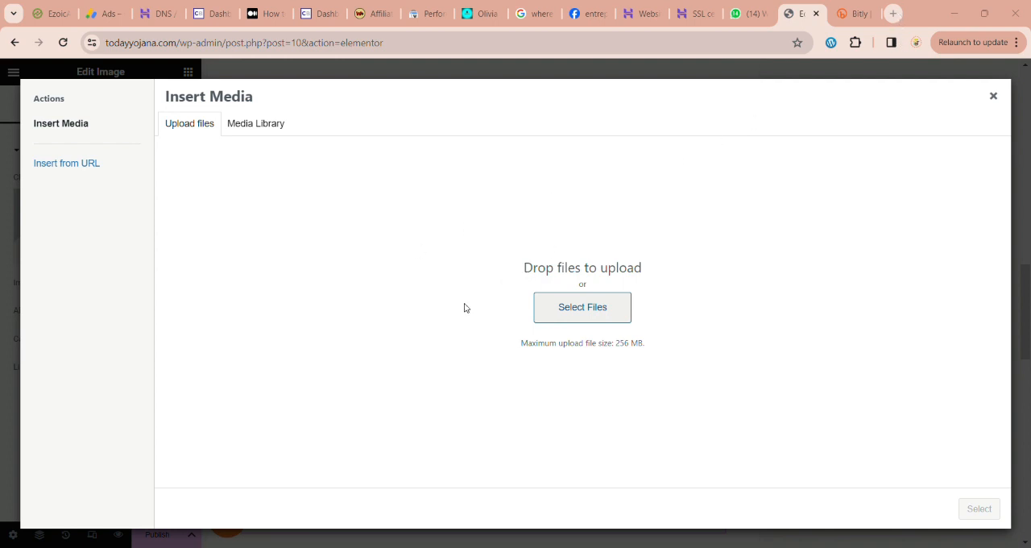
Step: Search for "canva" in a new browser tab, open the Canva website and look over the recent designs
click(894, 14)
text(can)
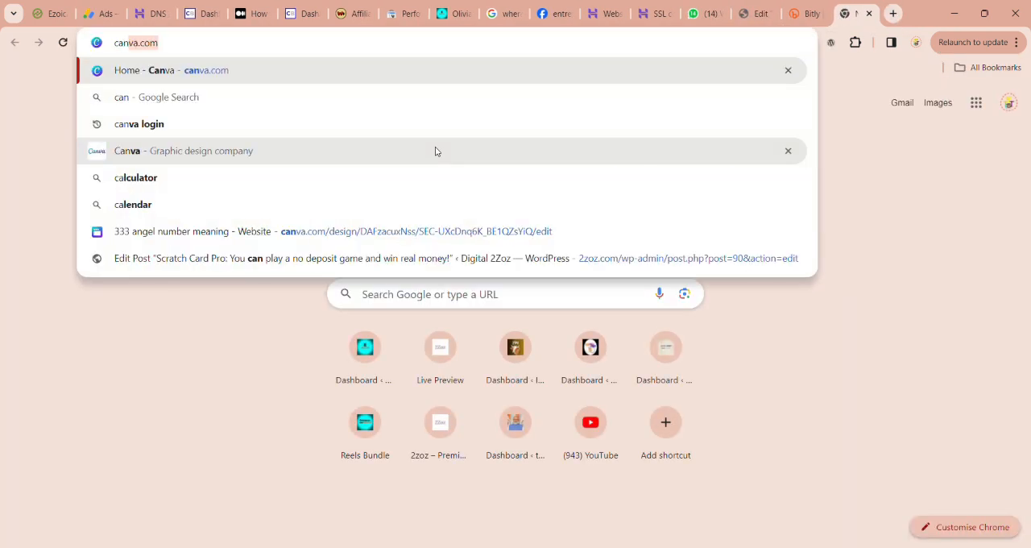
text(va)
key(Return)
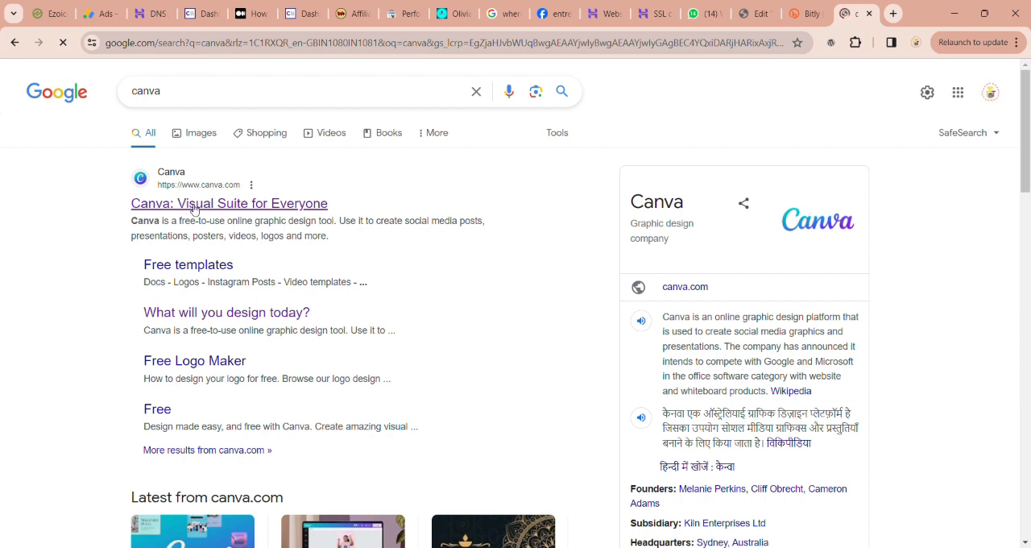
click(193, 208)
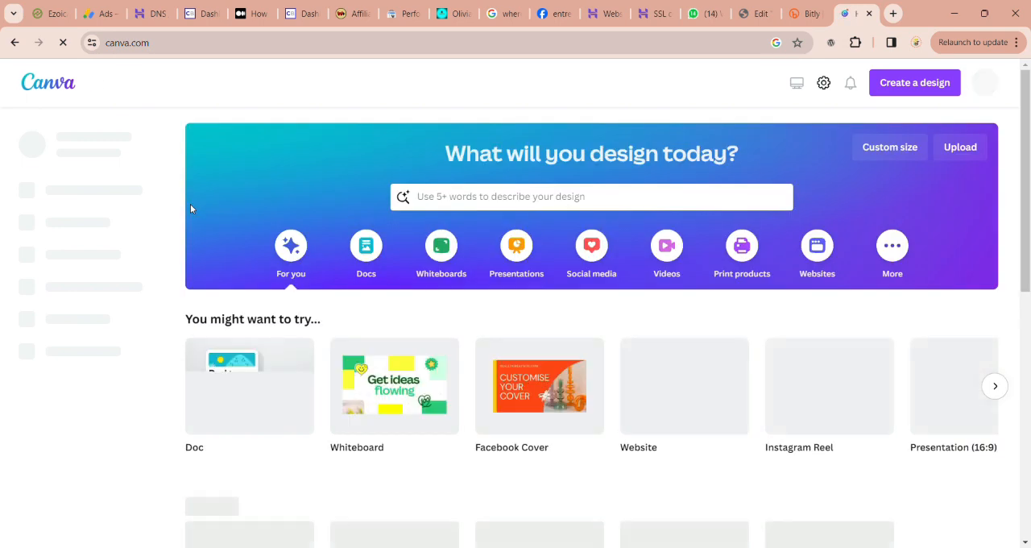
scroll(357, 293, down, 1)
scroll(357, 293, down, 5)
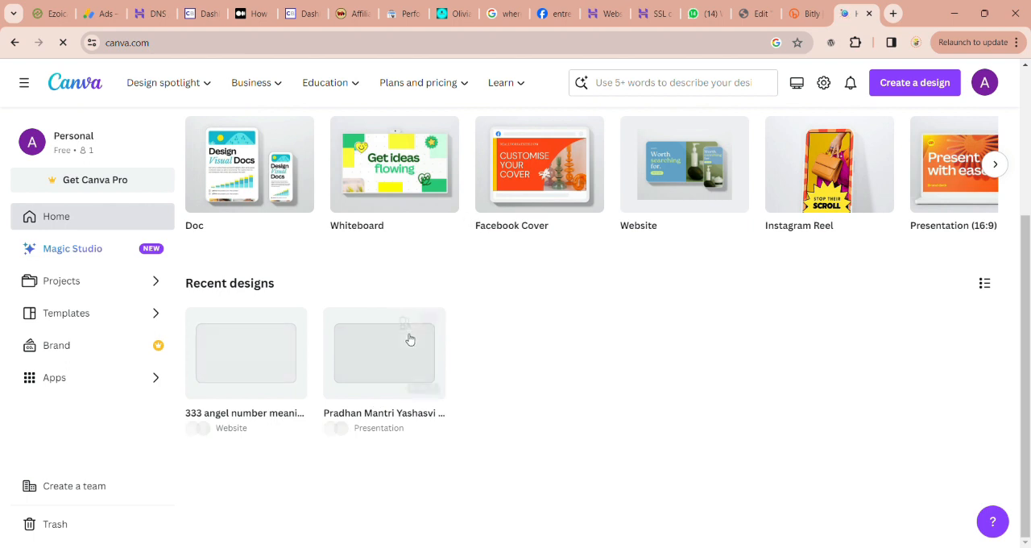
scroll(405, 341, up, 2)
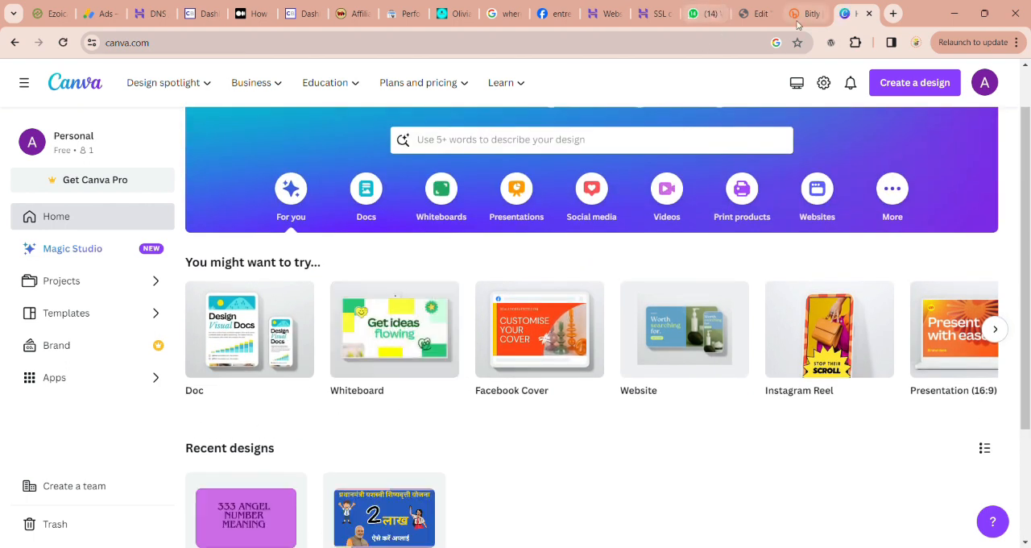
Step: Return to the Elementor post's media dialog and upload Olivia-Tiedemann-Health-Supplement.webp
click(757, 15)
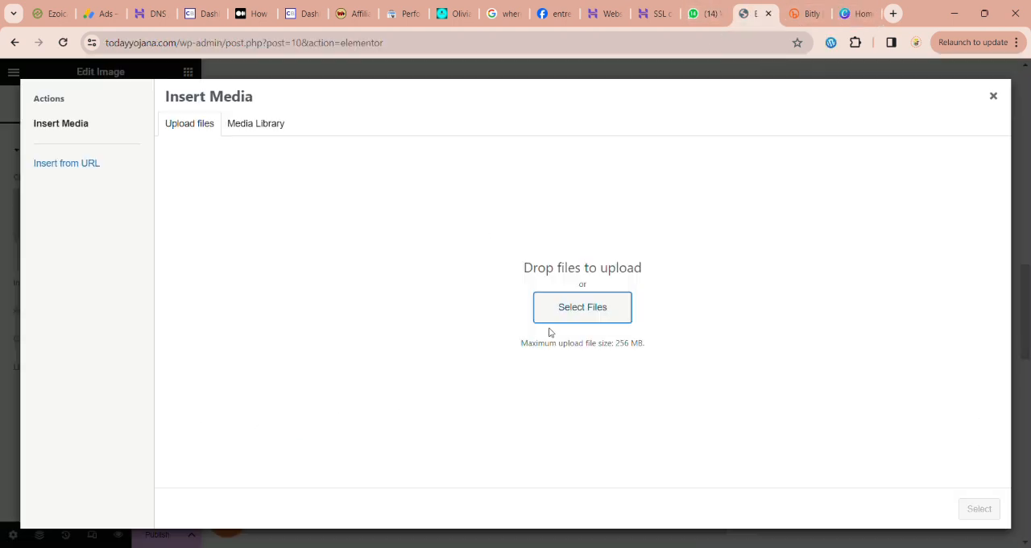
click(594, 313)
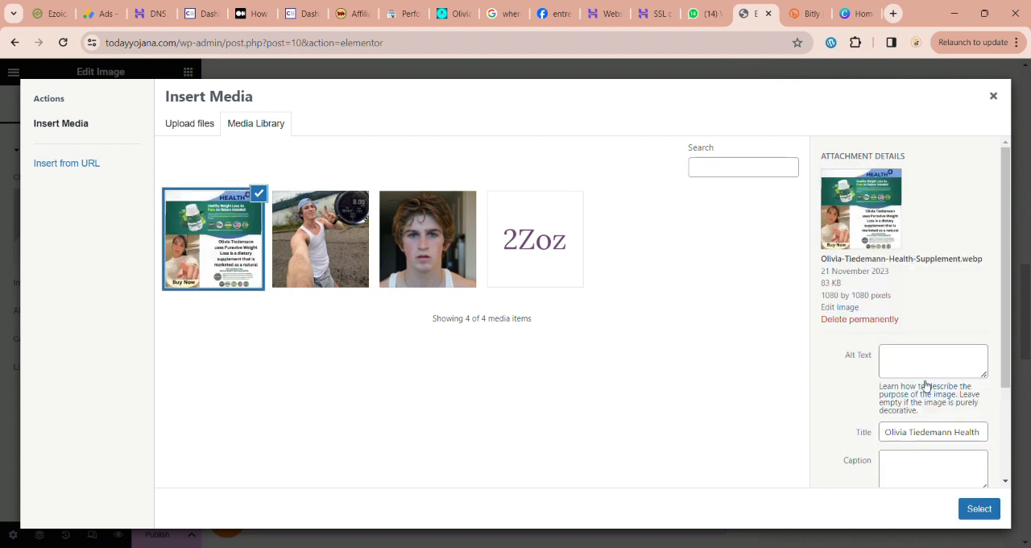
Step: Copy the image title "Olivia Tiedemann Health Supplement" into its alt text and caption, and insert the image in the widget
click(963, 435)
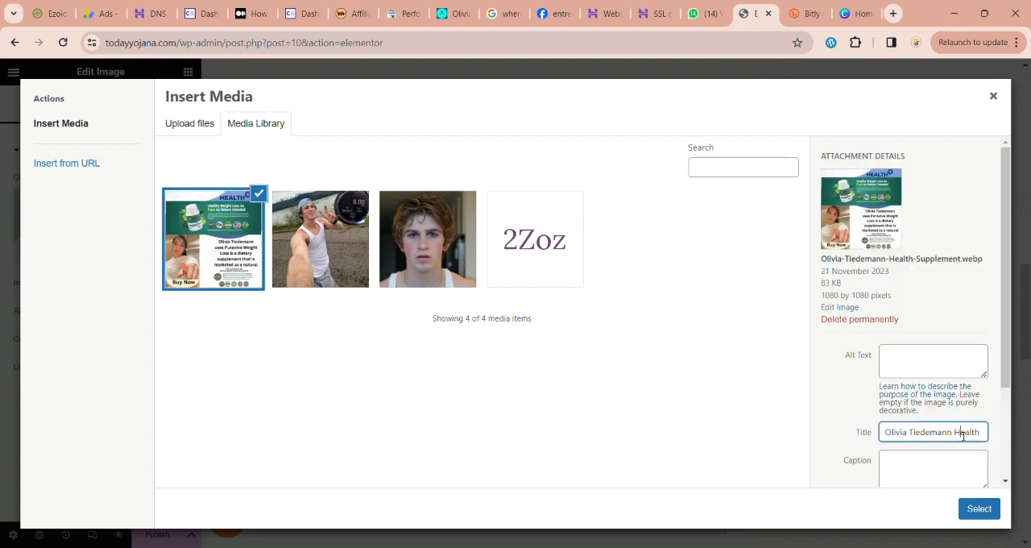
key(ctrl+a)
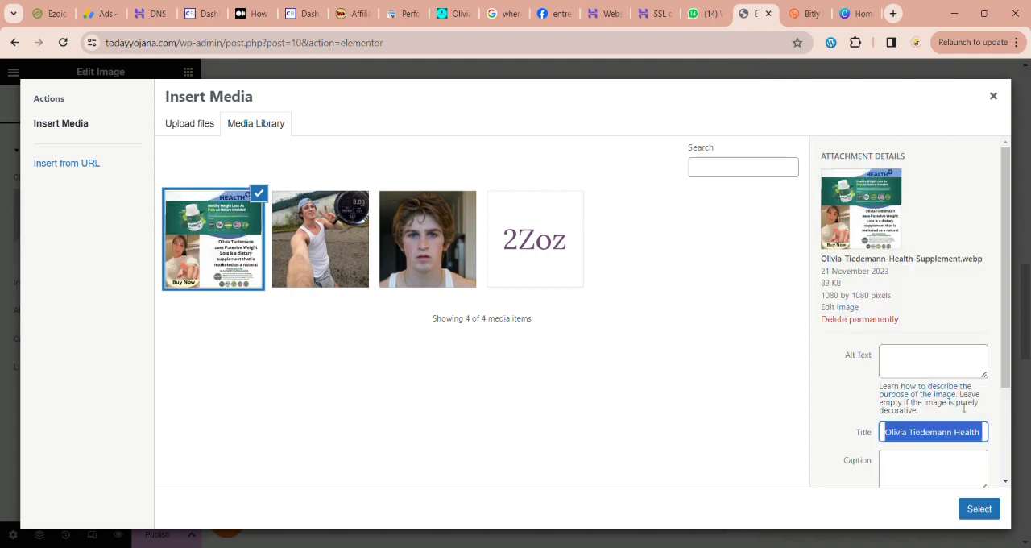
click(959, 374)
key(ctrl+v)
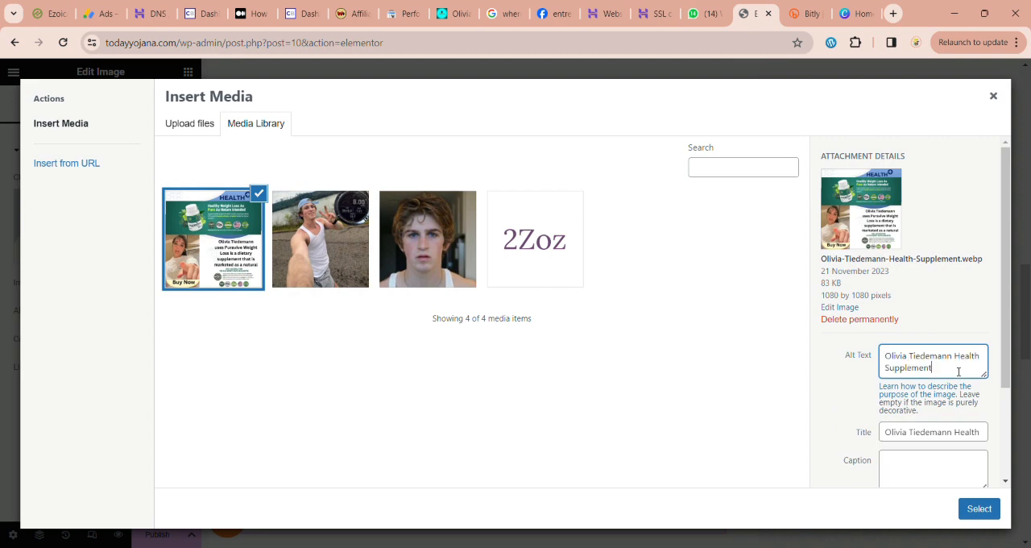
click(938, 466)
key(ctrl+v)
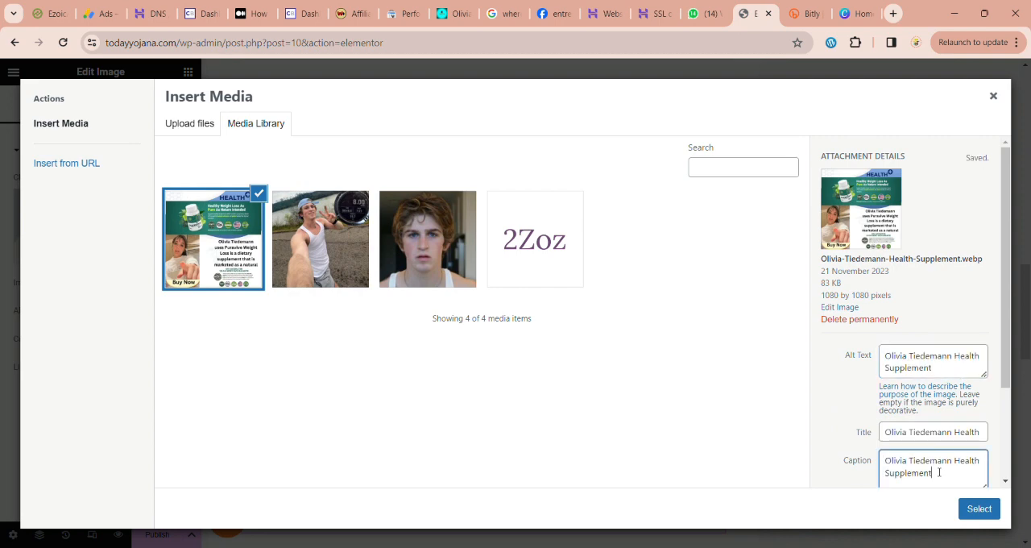
click(978, 509)
scroll(481, 365, down, 5)
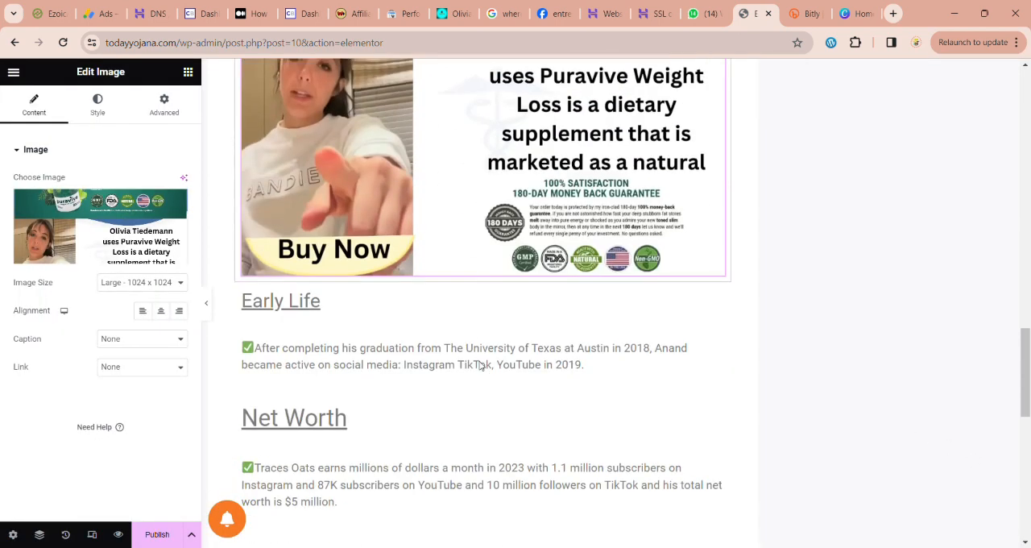
scroll(481, 365, up, 3)
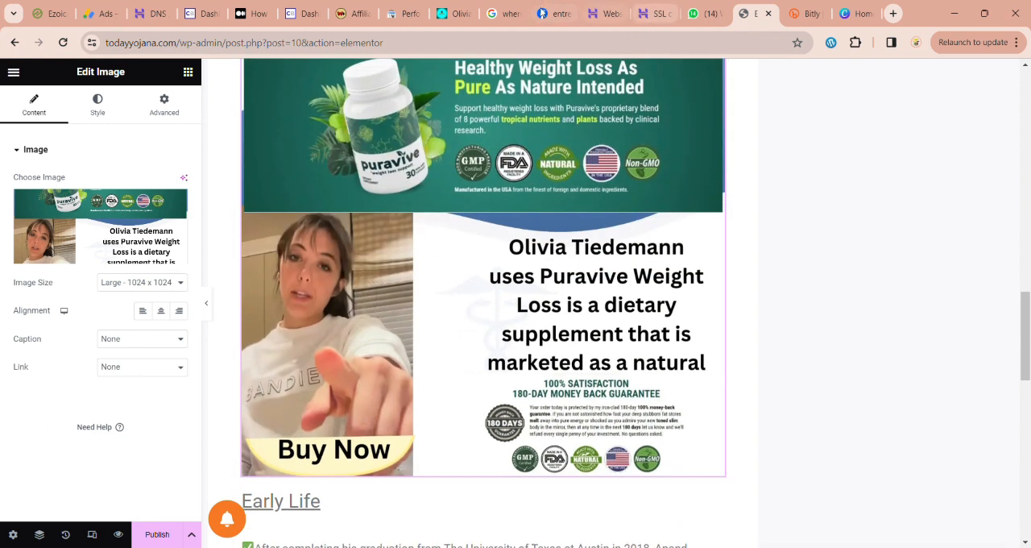
Step: Copy the encrypted HopLink from the ClickBank tab and return to the Elementor post
click(309, 14)
click(767, 431)
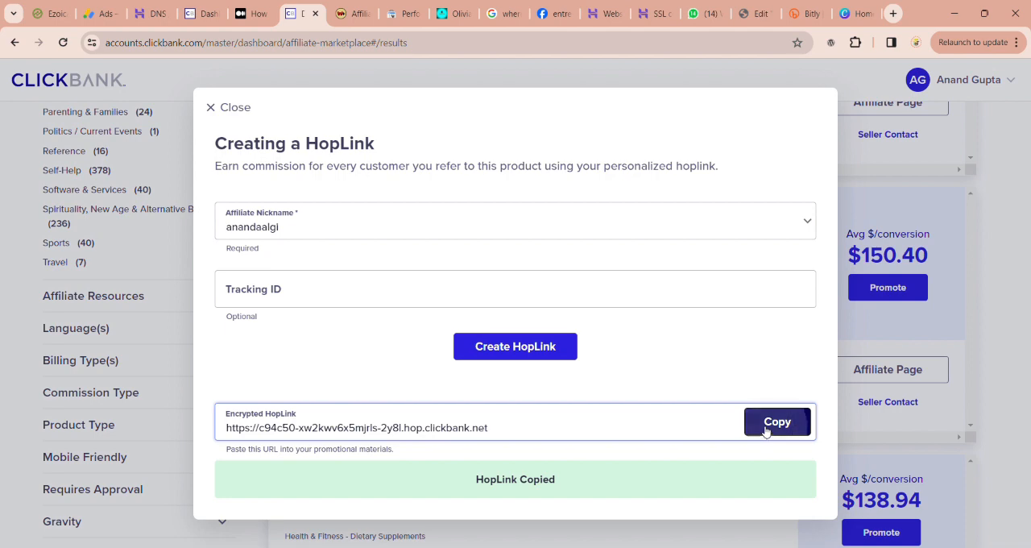
click(751, 15)
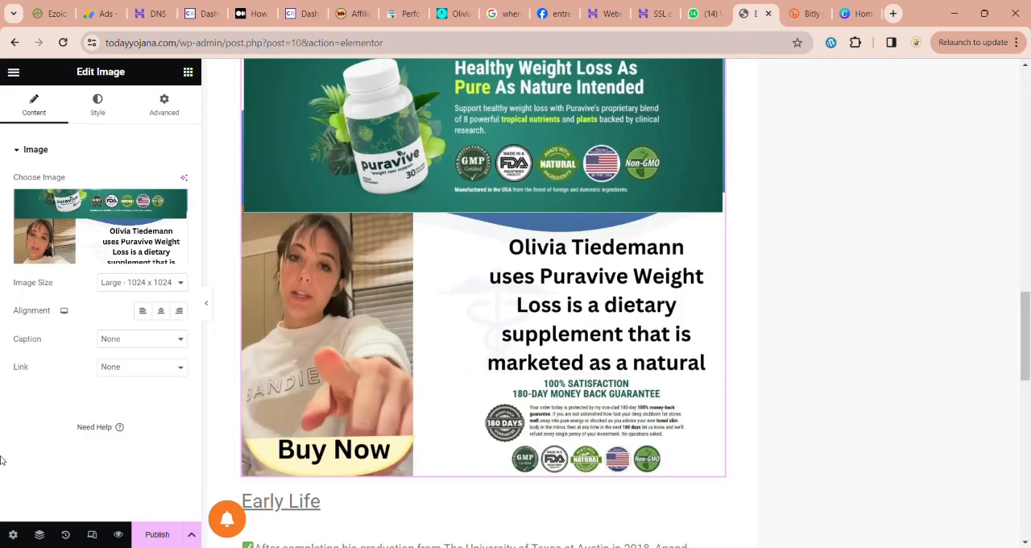
Step: Link the supplement image to a custom URL using the copied ClickBank HopLink
scroll(426, 361, down, 2)
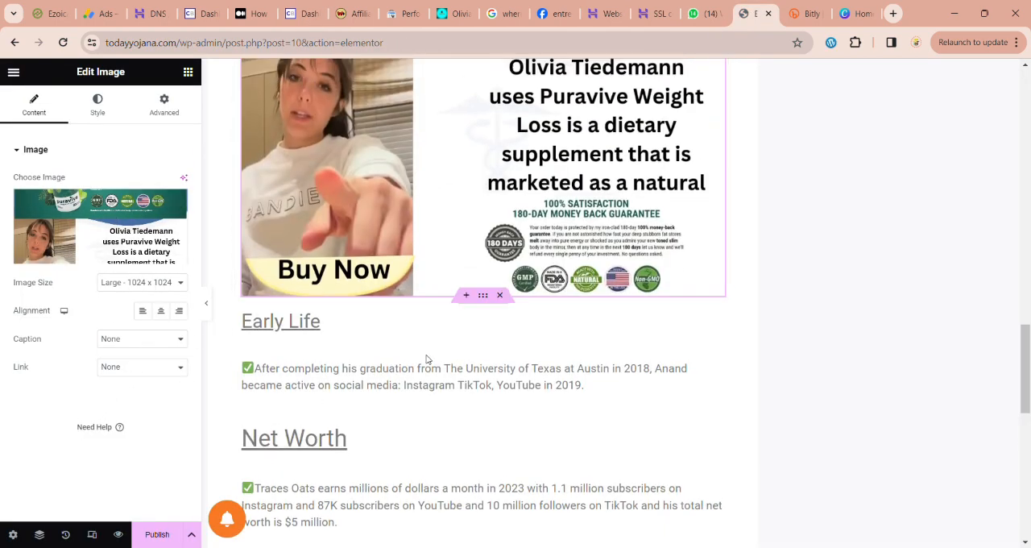
scroll(238, 360, up, 1)
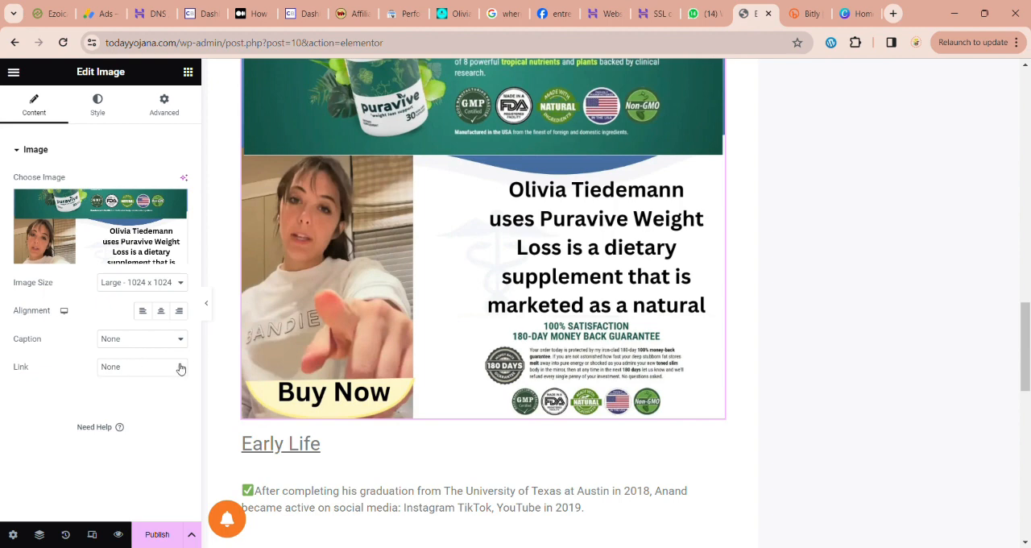
click(146, 407)
click(90, 404)
key(ctrl+v)
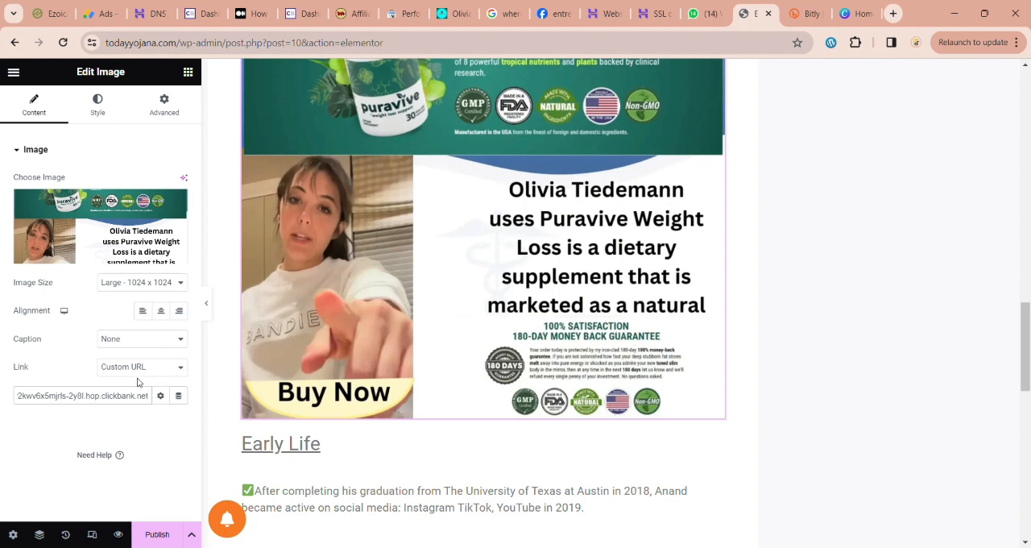
click(164, 345)
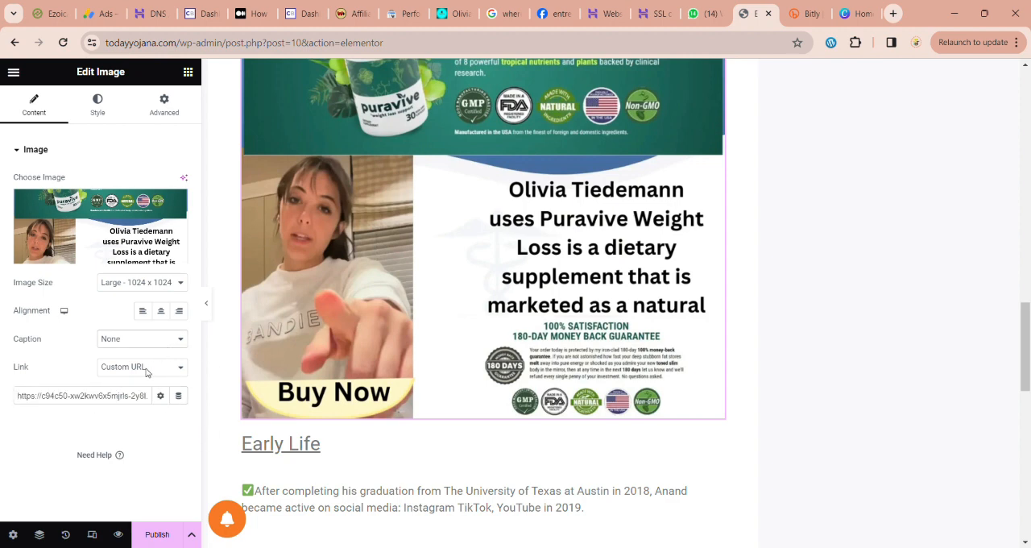
Step: Publish the Traces Oats post and open the live page
scroll(313, 295, down, 5)
scroll(313, 295, up, 12)
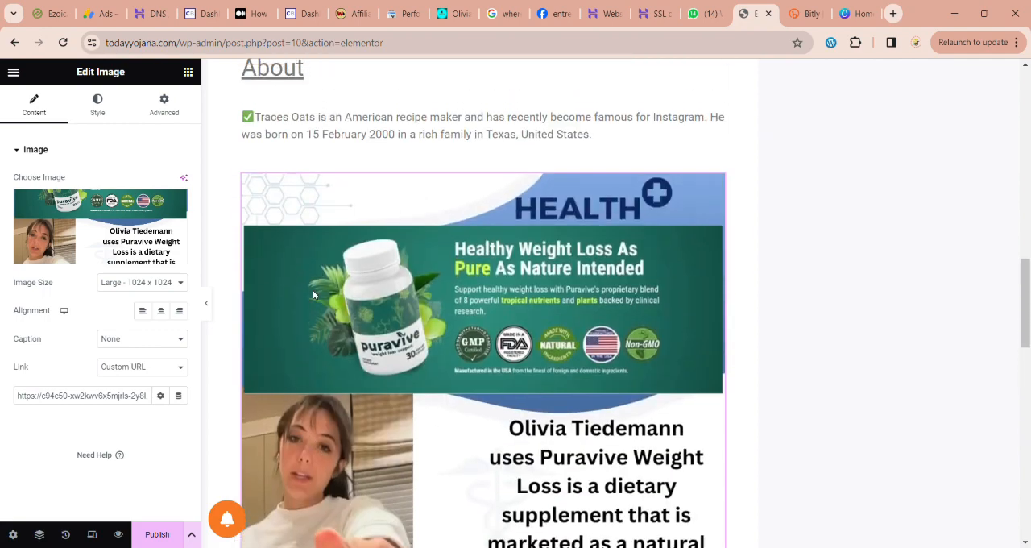
scroll(313, 295, up, 4)
scroll(313, 295, down, 8)
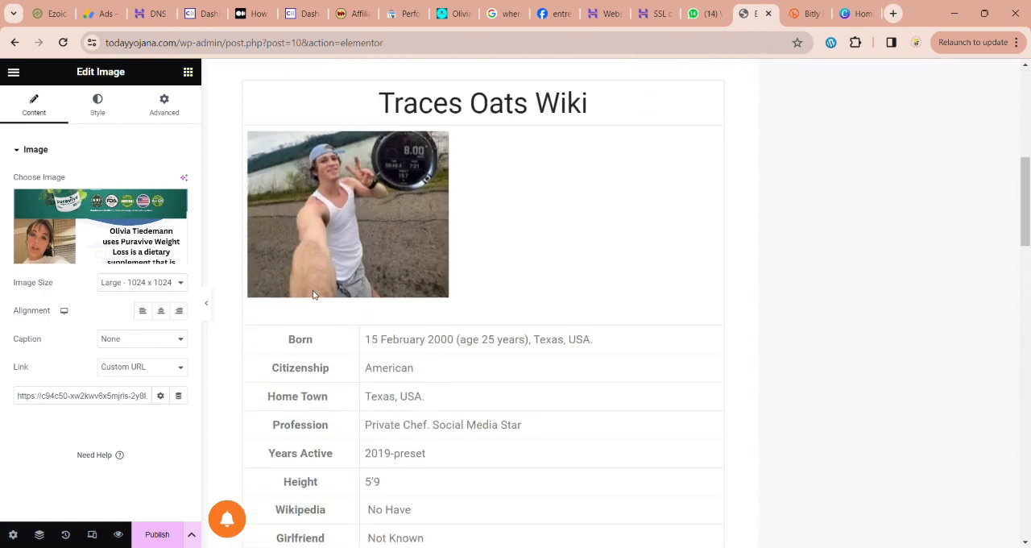
scroll(313, 295, down, 10)
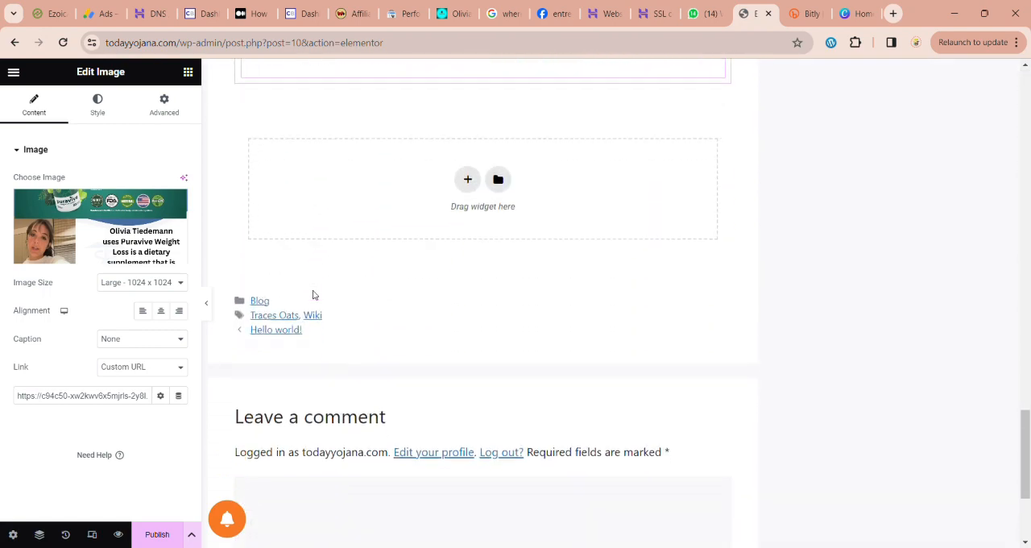
click(163, 539)
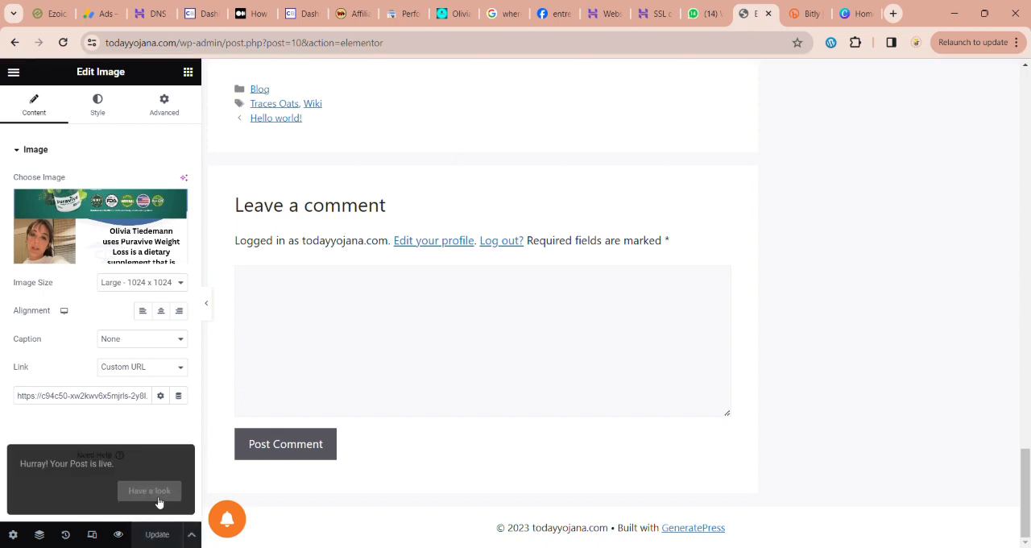
click(154, 497)
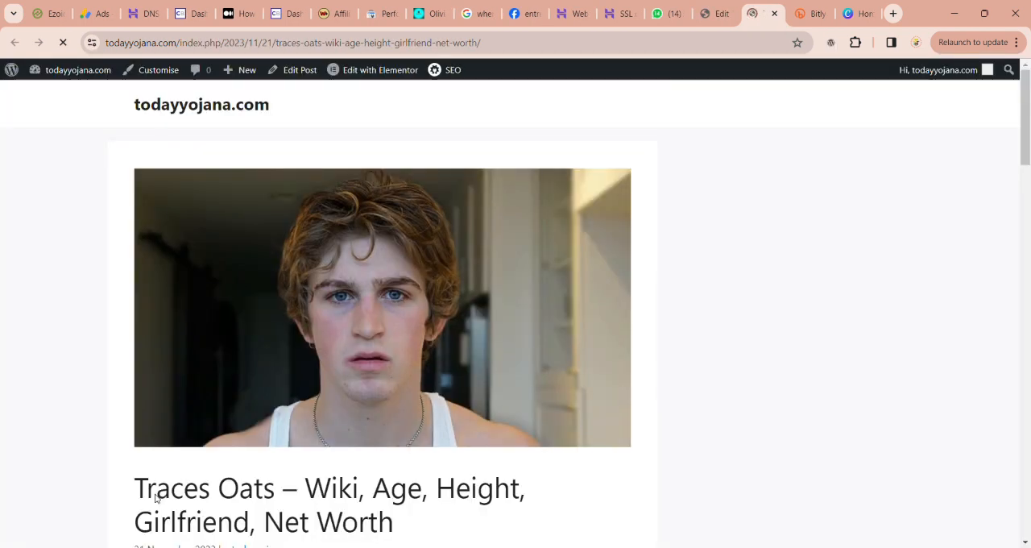
Step: Review the published Traces Oats post, including the info table, About section, supplement image and Net Worth section
scroll(546, 369, down, 10)
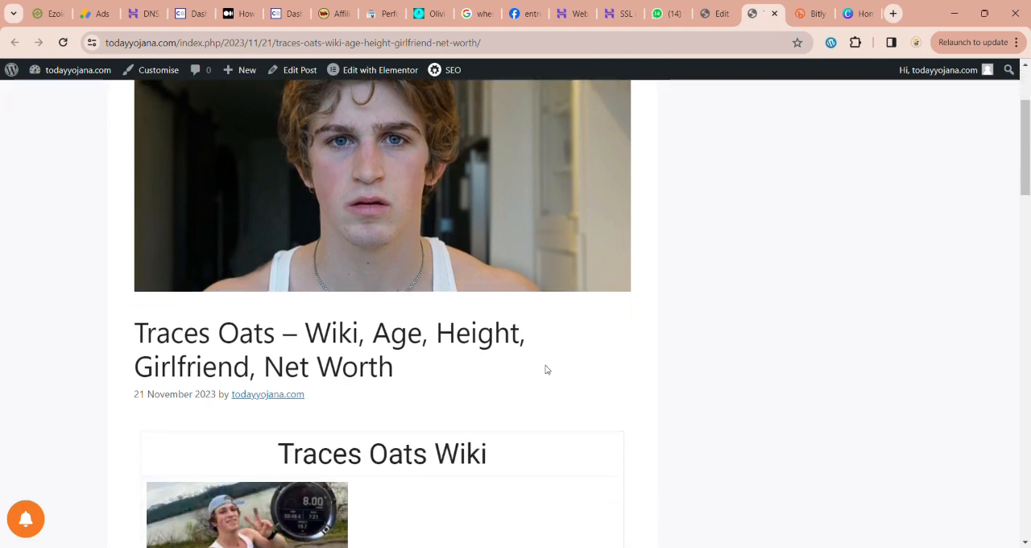
scroll(546, 369, up, 4)
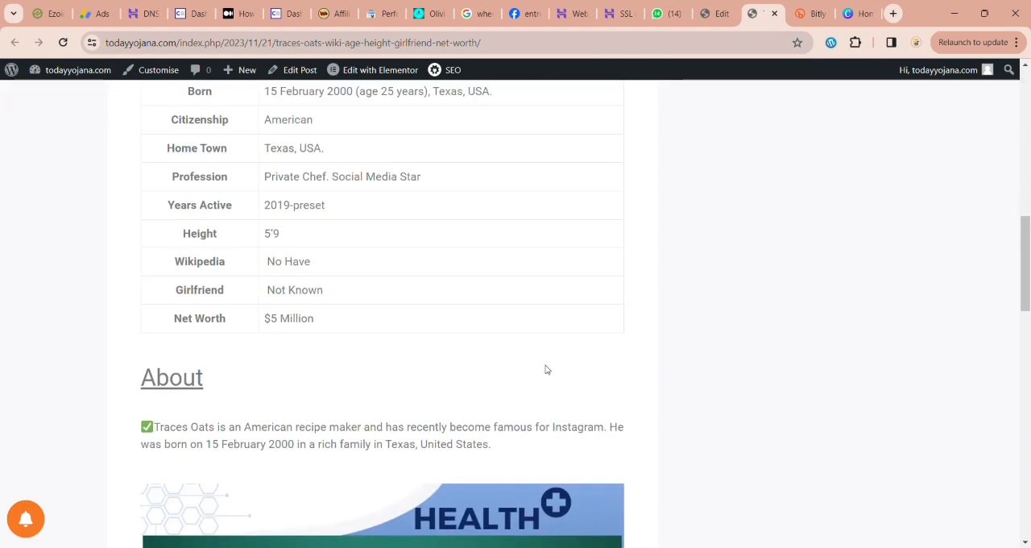
scroll(545, 369, down, 2)
scroll(545, 369, down, 12)
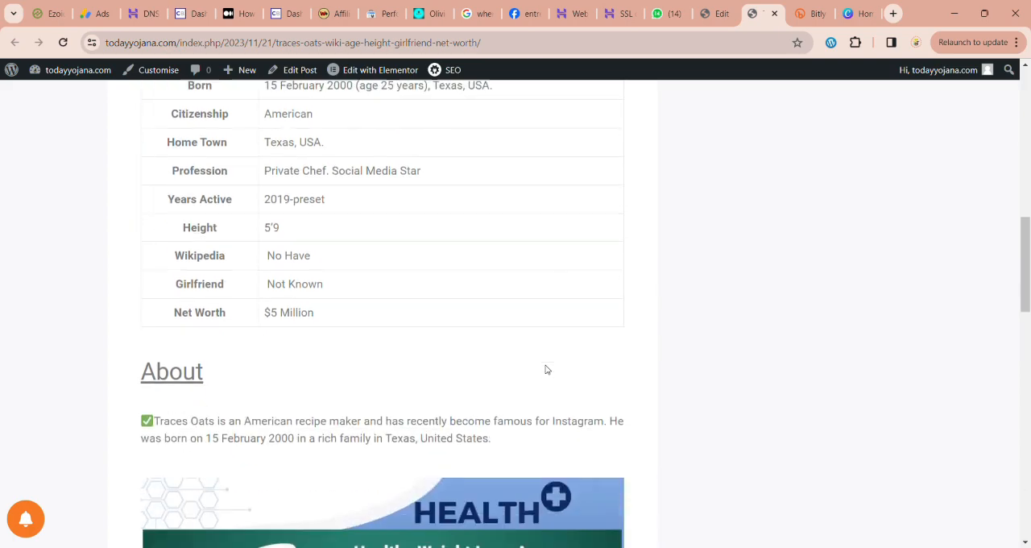
scroll(546, 369, down, 2)
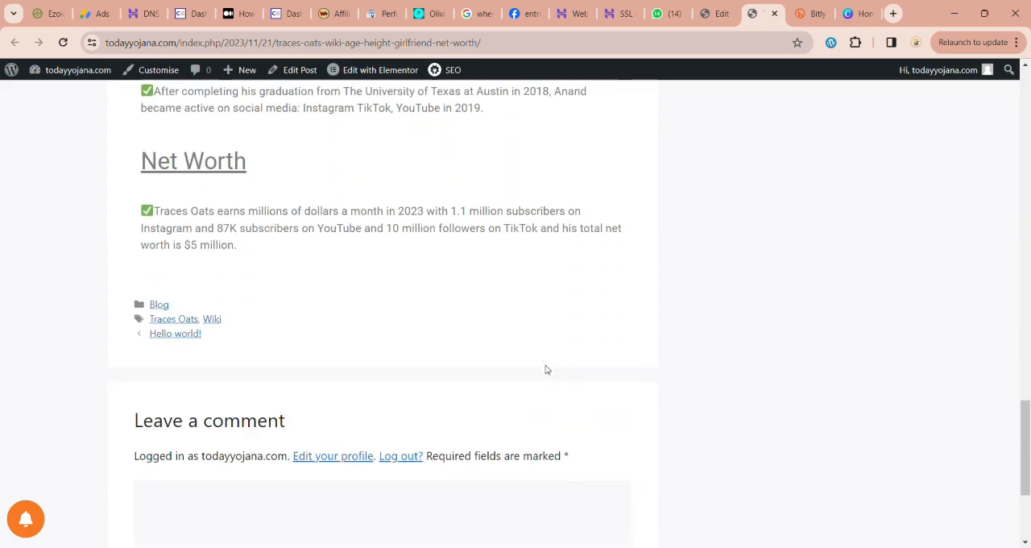
scroll(545, 369, up, 12)
scroll(546, 369, down, 11)
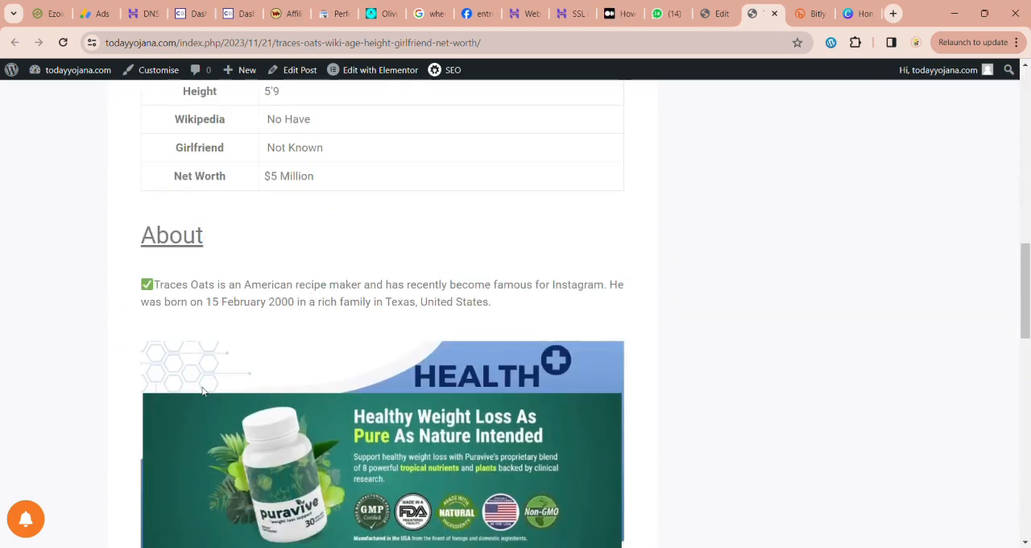
scroll(214, 274, up, 9)
Step: Switch to the Medium tab and review the published Aalgi Group article, its links and its image
click(611, 22)
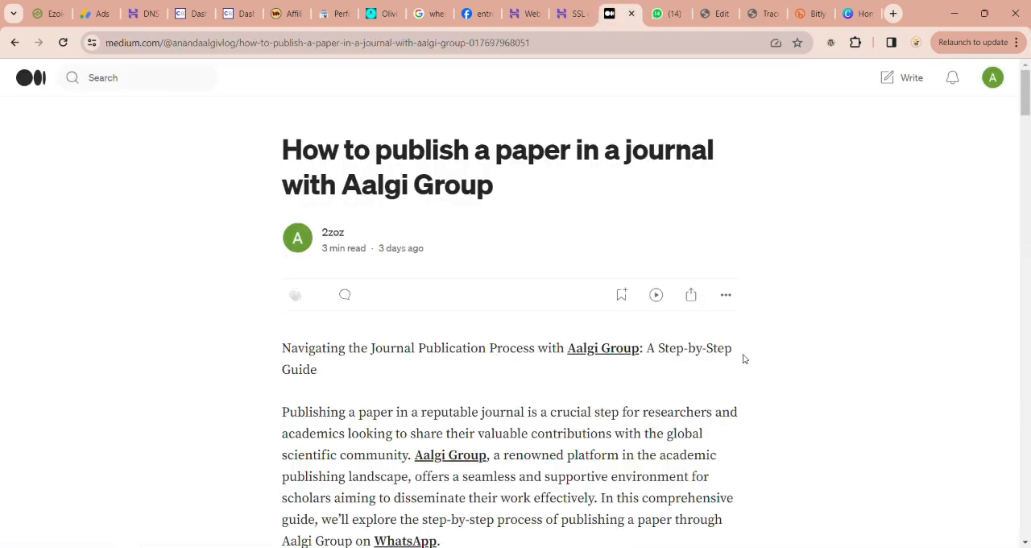
click(993, 79)
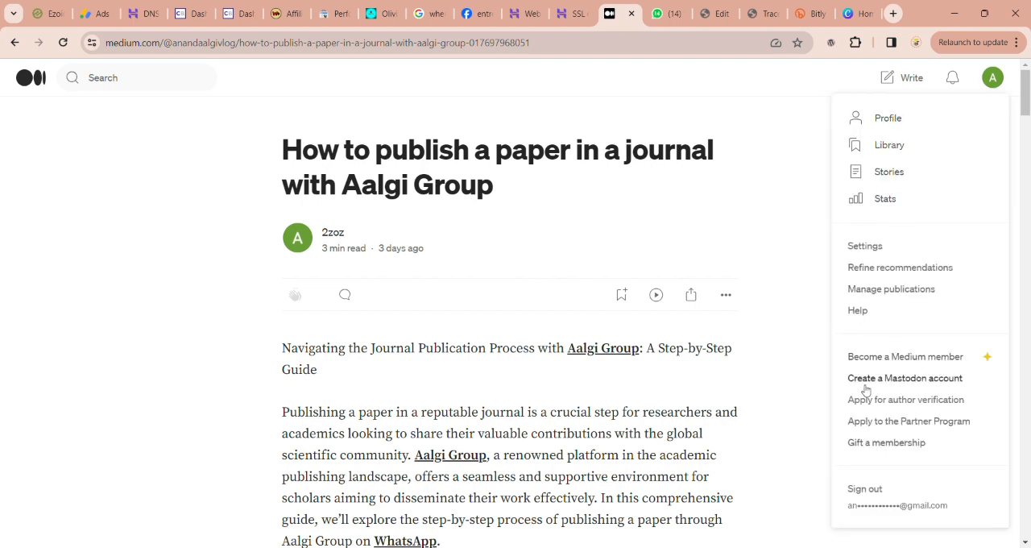
click(699, 219)
scroll(701, 241, down, 20)
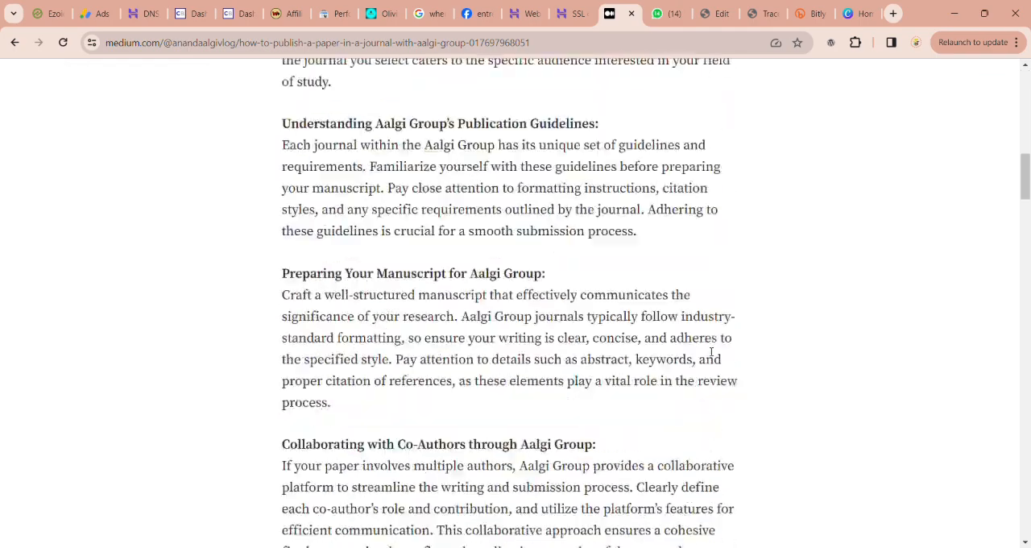
scroll(707, 351, up, 20)
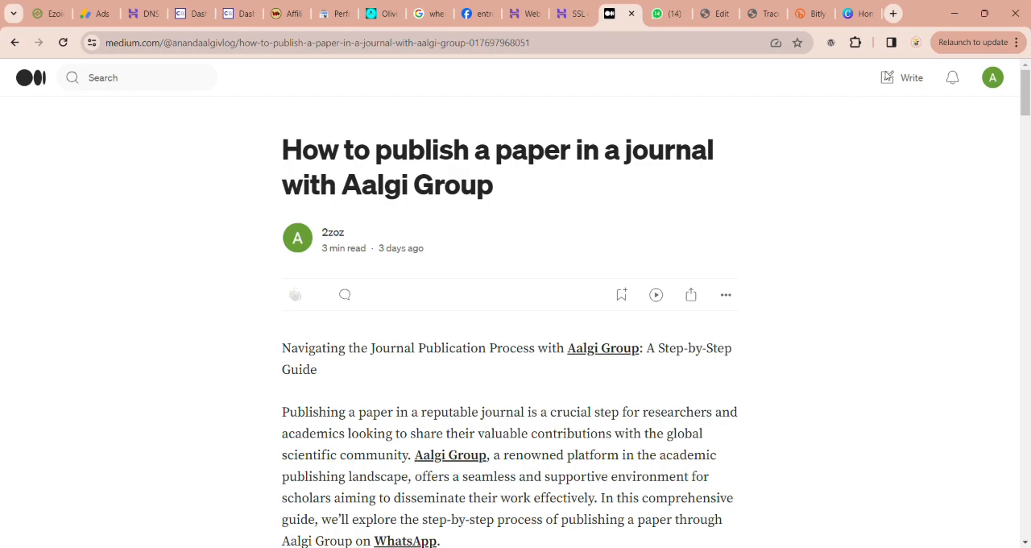
scroll(838, 199, down, 15)
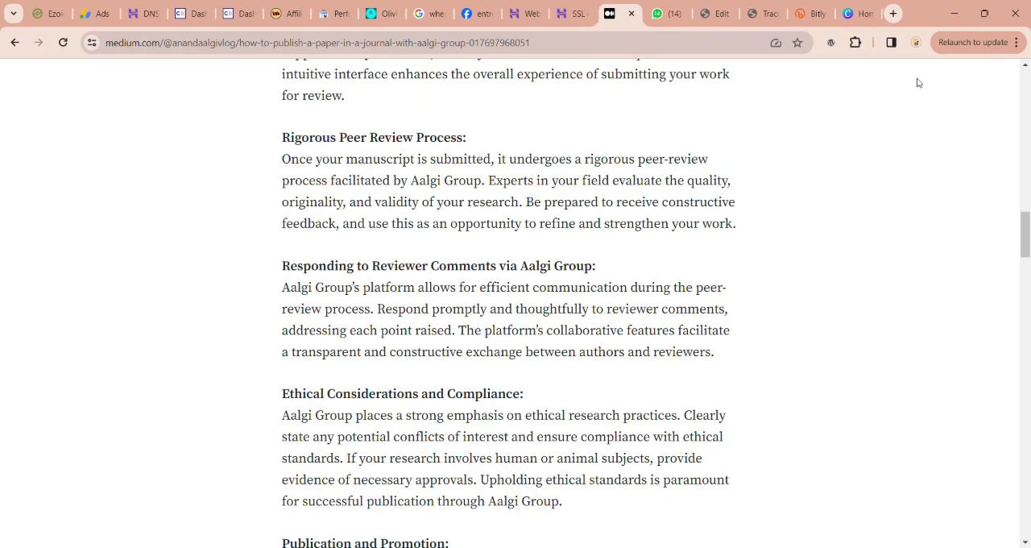
scroll(919, 83, up, 10)
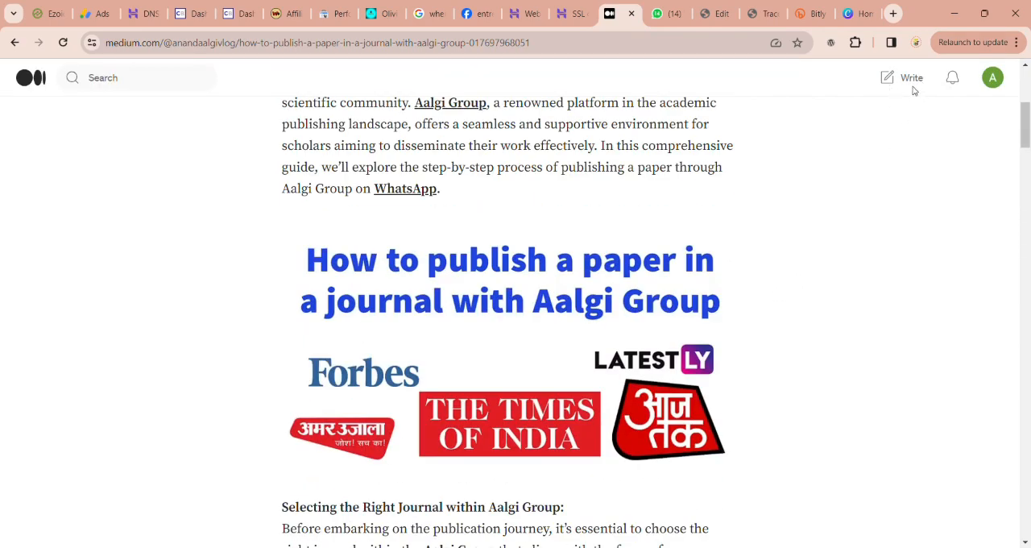
Step: Open the account's Medium stories and start writing a new story
click(996, 90)
click(890, 179)
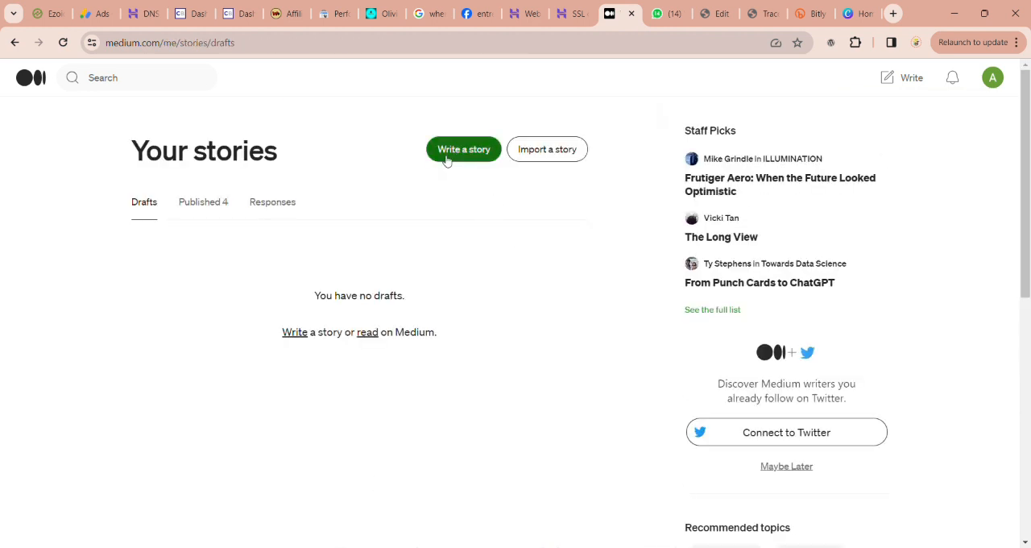
click(465, 158)
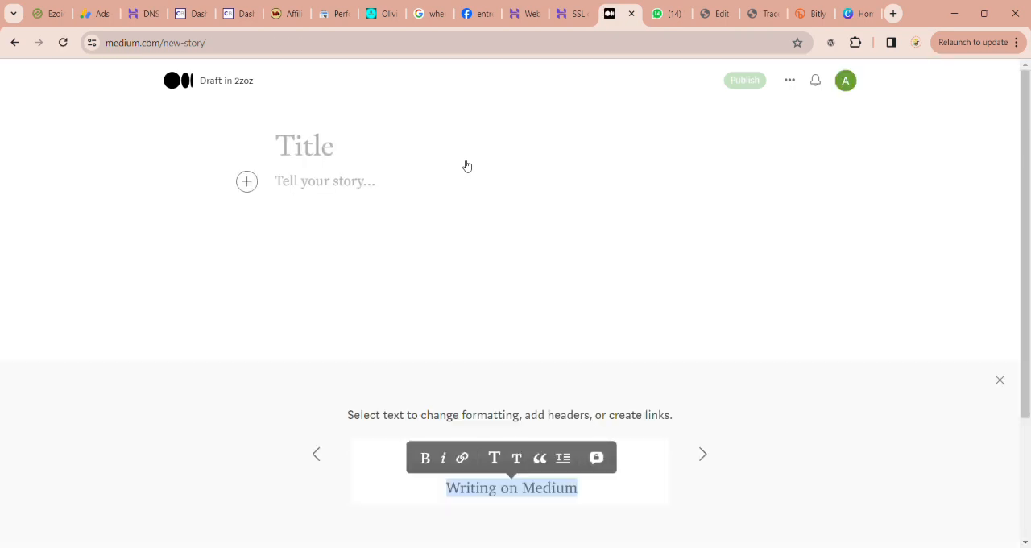
Step: Try to fill the new Medium draft with the About section copied from the live Traces Oats post
click(666, 13)
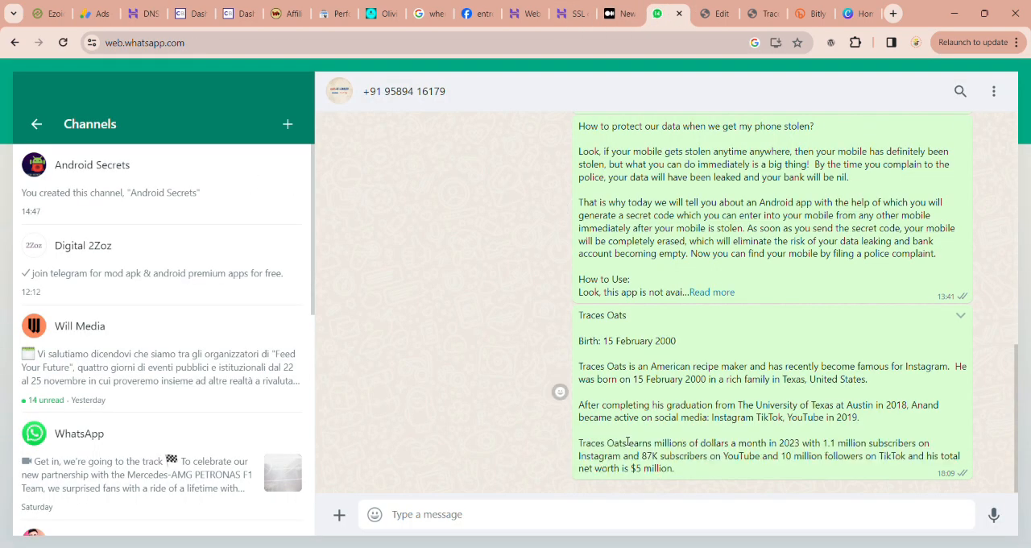
click(764, 14)
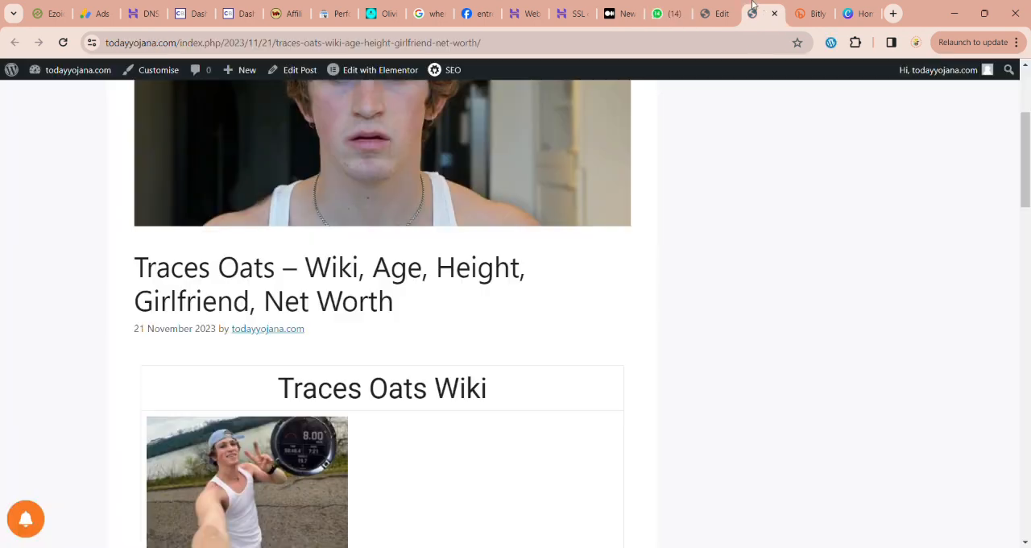
click(720, 15)
click(764, 14)
scroll(446, 385, down, 12)
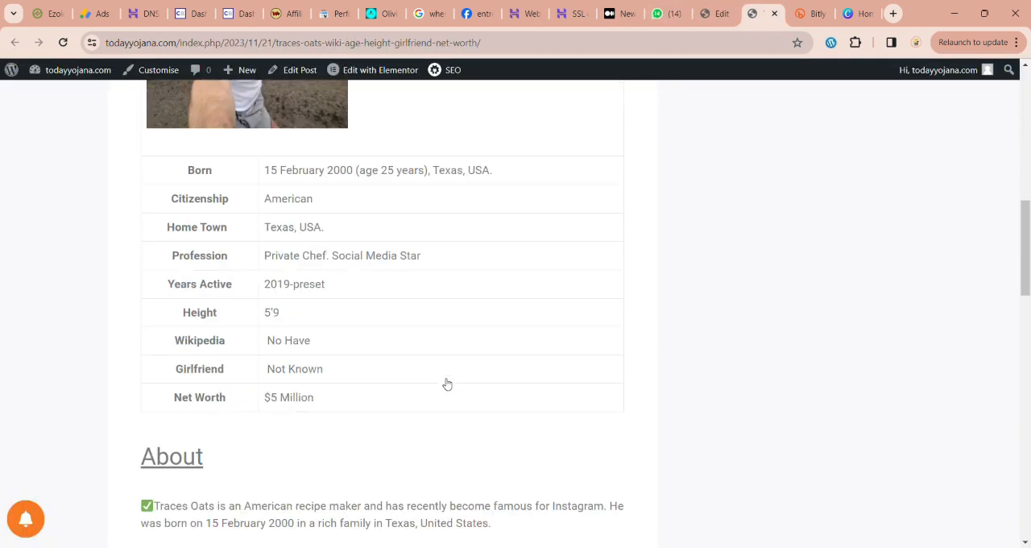
drag(148, 113, 495, 171)
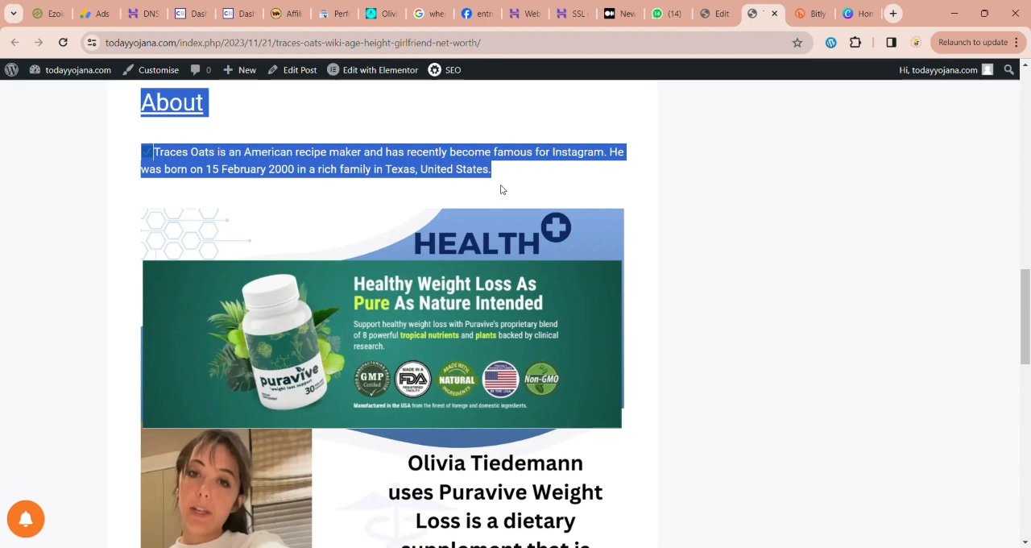
click(610, 14)
key(ctrl+v)
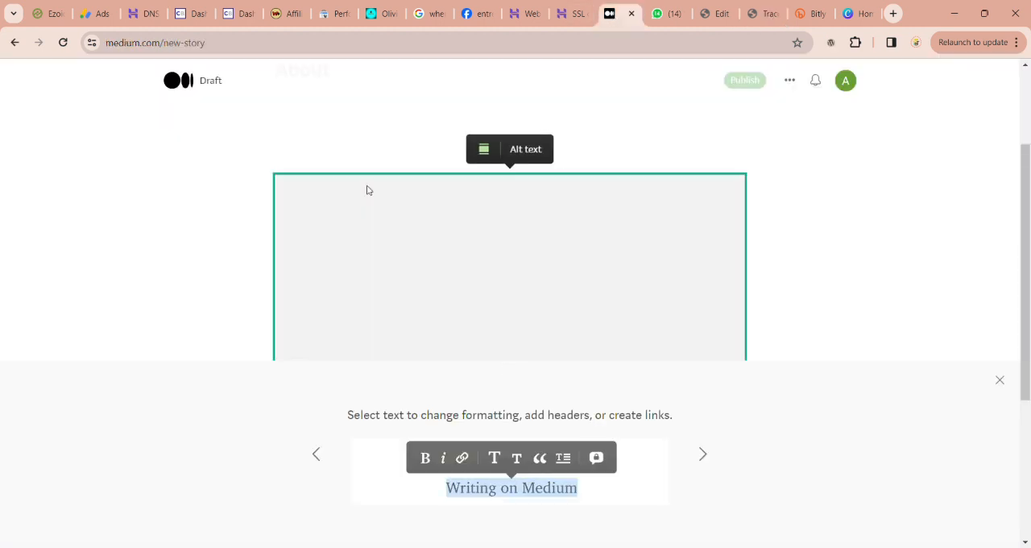
Step: Clear the pasted image, About heading and paragraph from the Medium draft
click(512, 332)
scroll(412, 276, up, 2)
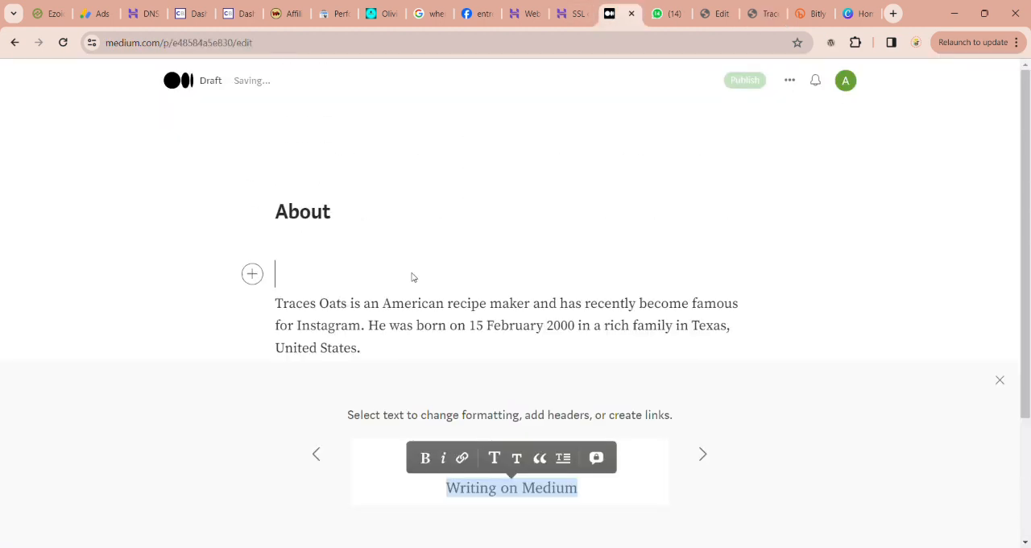
click(323, 211)
drag(259, 188, 437, 223)
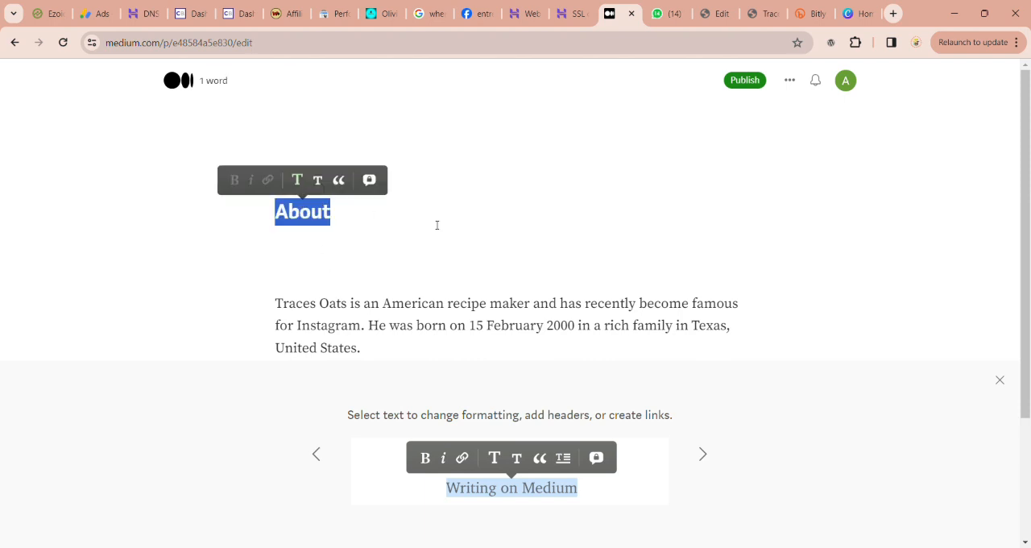
key(BackSpace)
key(BackSpace)
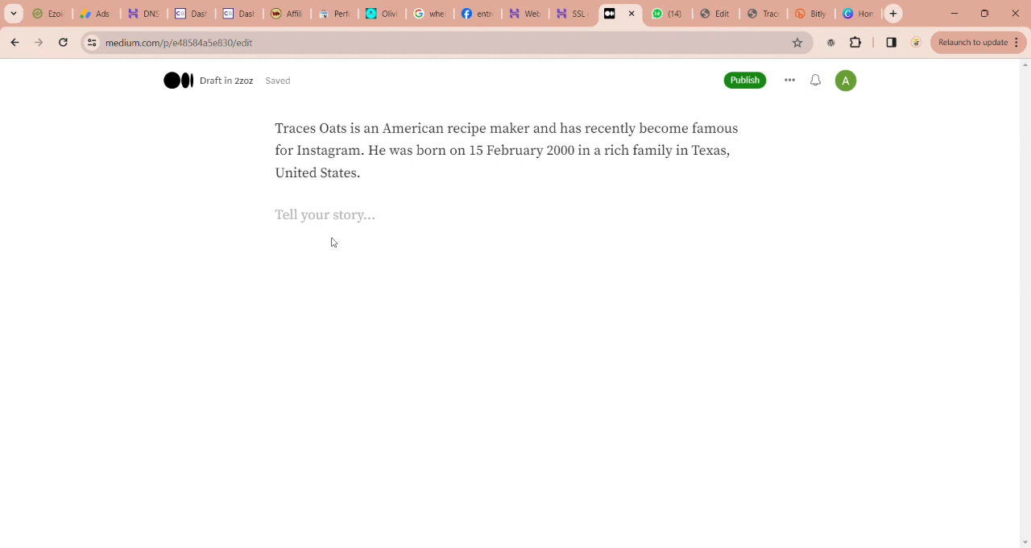
drag(275, 128, 414, 215)
key(BackSpace)
click(246, 128)
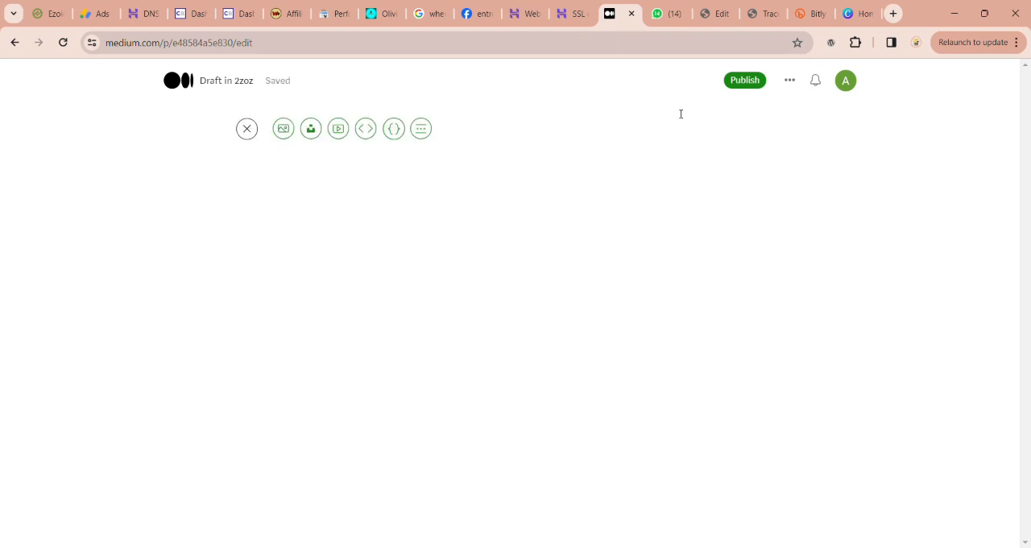
Step: Start another new Medium story and paste in the three Traces Oats biography paragraphs from the WhatsApp message
click(846, 81)
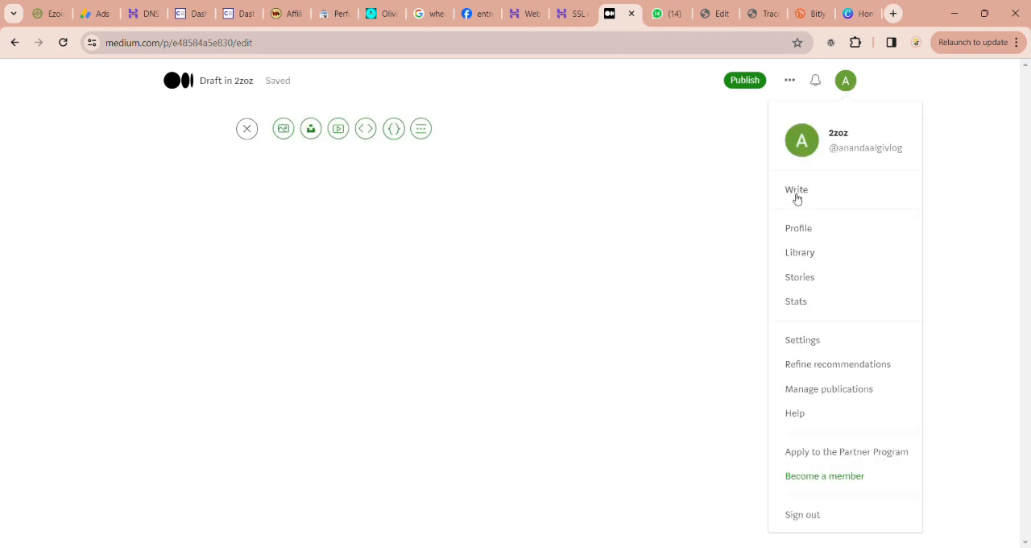
click(797, 195)
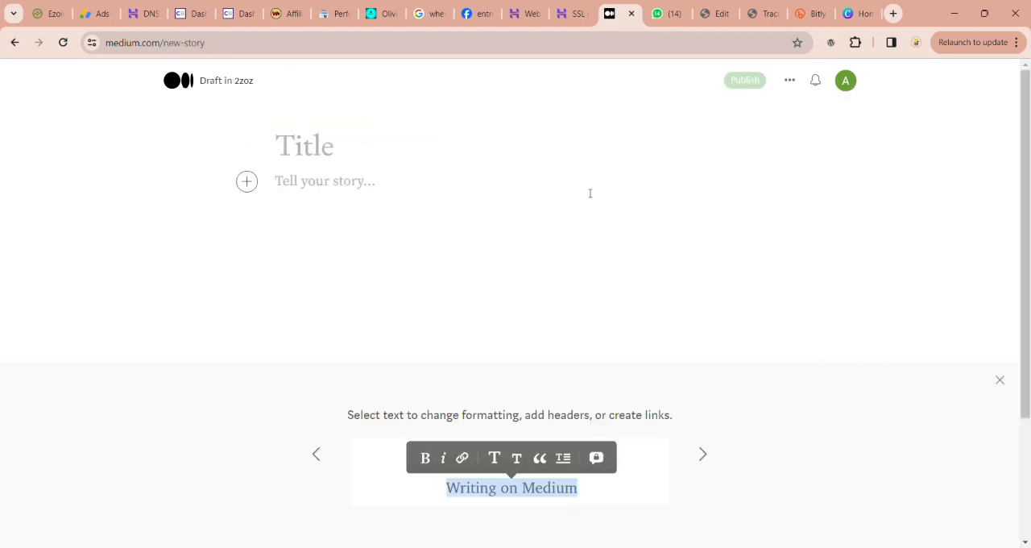
click(667, 13)
drag(578, 367, 717, 476)
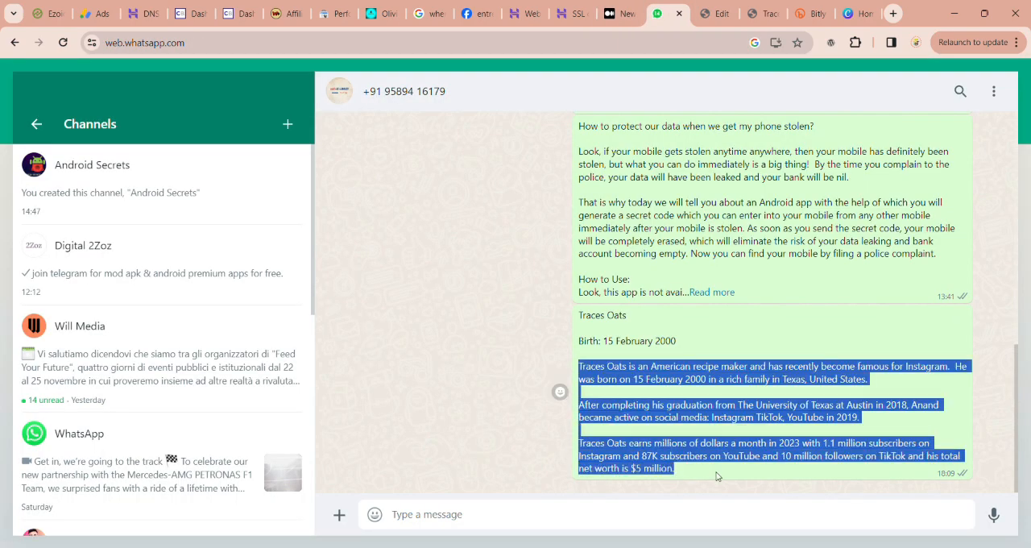
click(621, 12)
text(Traces Oats is an American recipe maker and has recently become famous for Instagram. He was born on 15 February 2000 in a rich family in Texas, United States.  After completing his graduation from The University of Texas at Austin in 2018, Anand became active on social media: Instagram TikTok, YouTube in 2019.  Traces Oats earns millions of dollars a month in 2023 with 1.1 million subscribers on Instagram and 67k subscribers on YouTube and 10 million followers on TikTok and his total net worth is $3 million.)
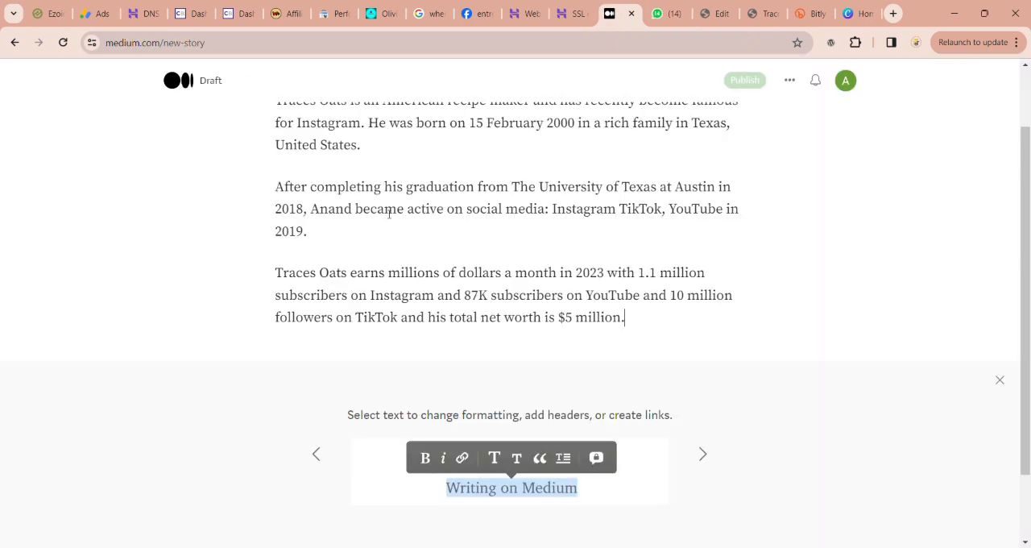
Step: Title the Medium story "Traces Oats — Wiki, Age, Height, Girlfriend, Net Worth" using the title copied from the live todayyojana.com post
scroll(403, 214, up, 5)
click(322, 126)
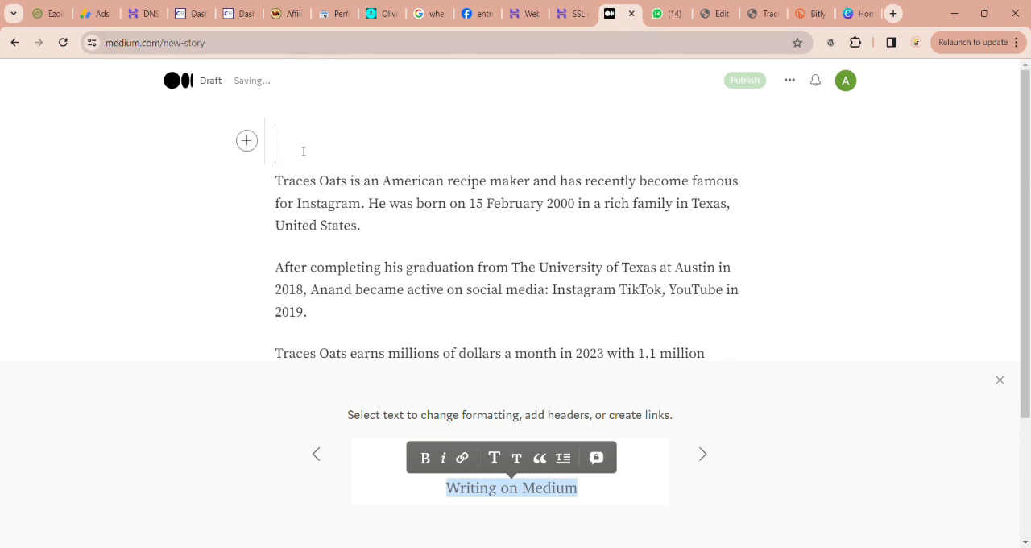
click(667, 13)
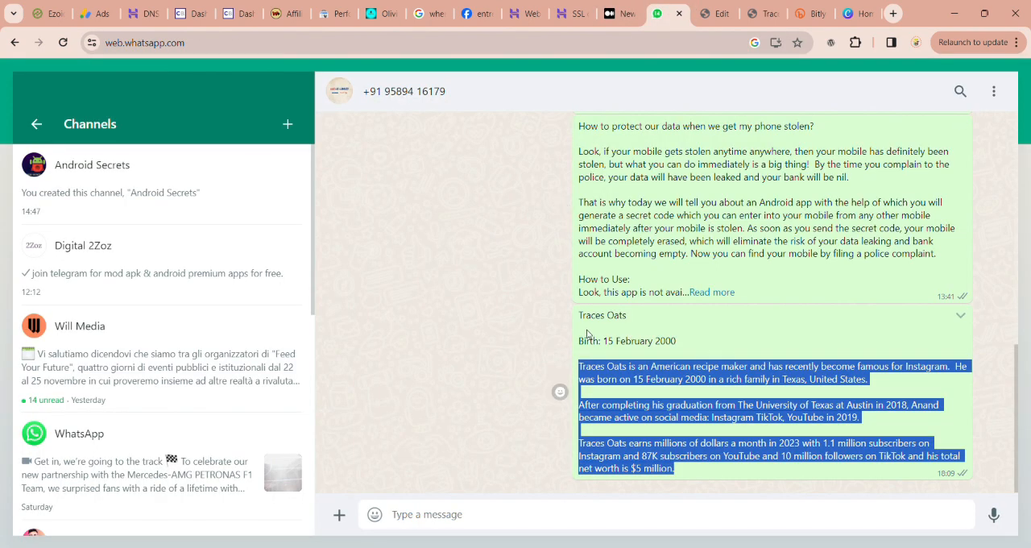
click(761, 13)
scroll(522, 97, up, 10)
drag(130, 324, 426, 376)
click(621, 14)
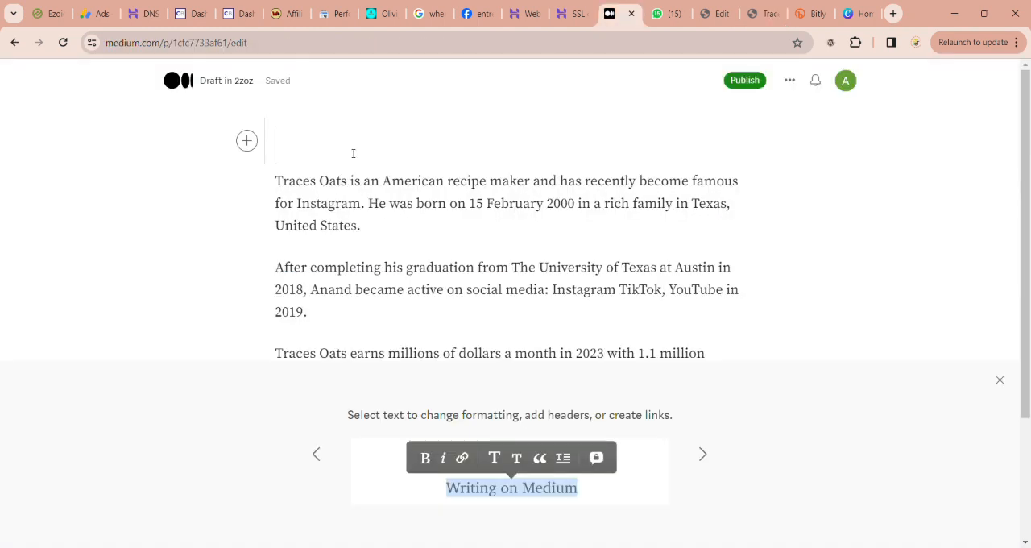
text(Traces Oats — Wiki, Age, Height, Girlfriend, Net Worth)
Step: Insert a bold "About" heading line above the first biography paragraph
scroll(455, 242, down, 1)
scroll(455, 242, up, 1)
scroll(455, 243, down, 1)
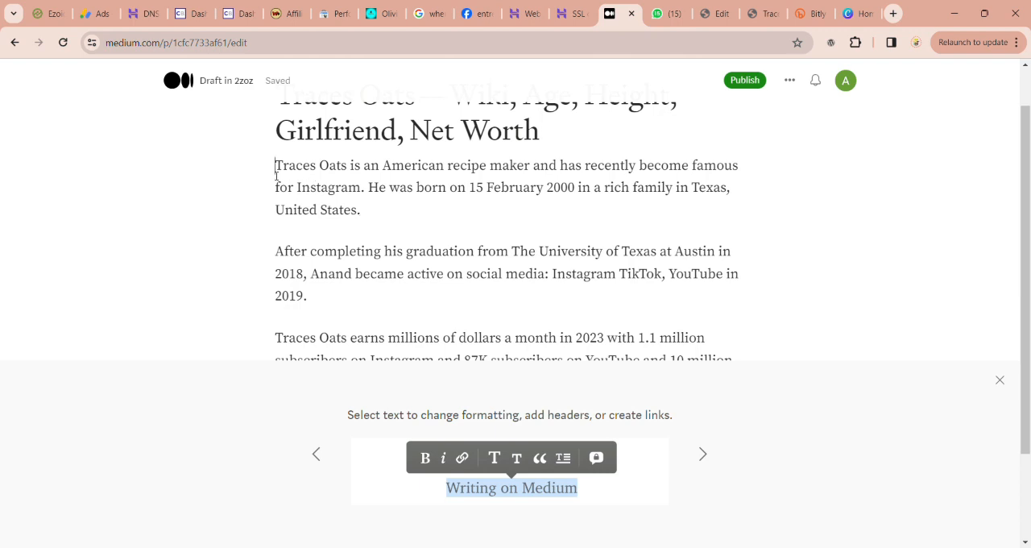
key(Return)
text(A)
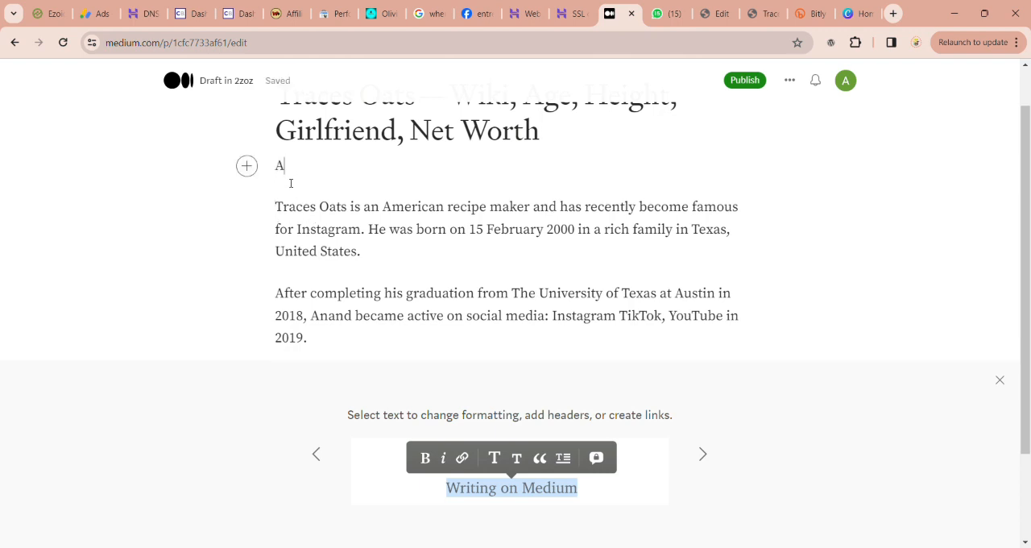
text(bout)
key(ctrl+a)
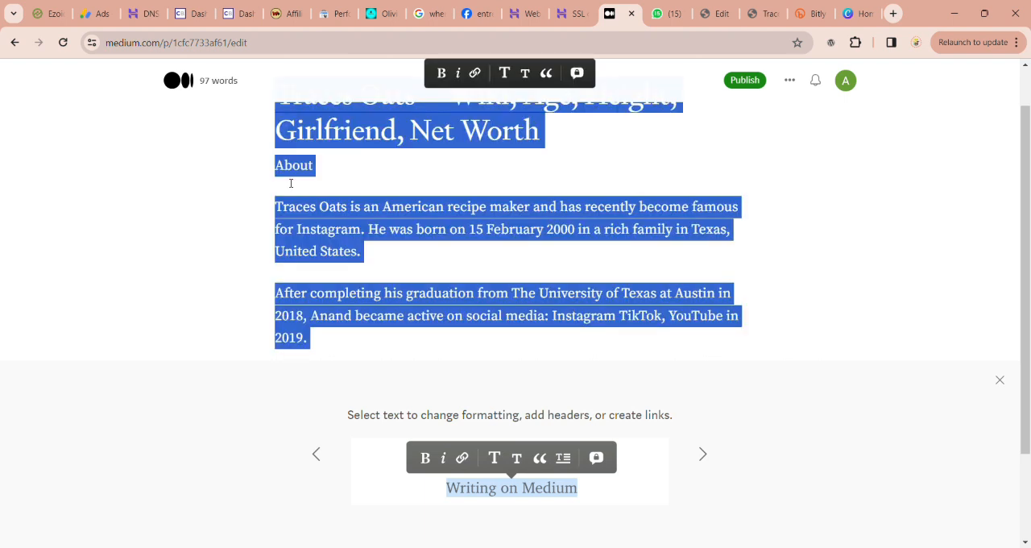
click(289, 173)
double_click(288, 170)
click(214, 136)
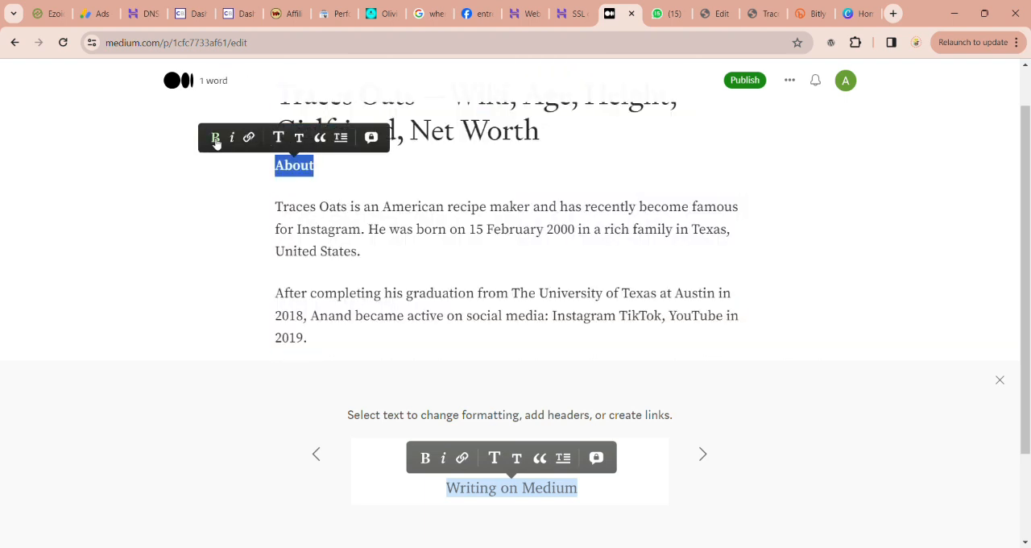
click(330, 206)
Step: Insert a bold "Early Life" heading line above the paragraph about graduation
scroll(301, 181, down, 1)
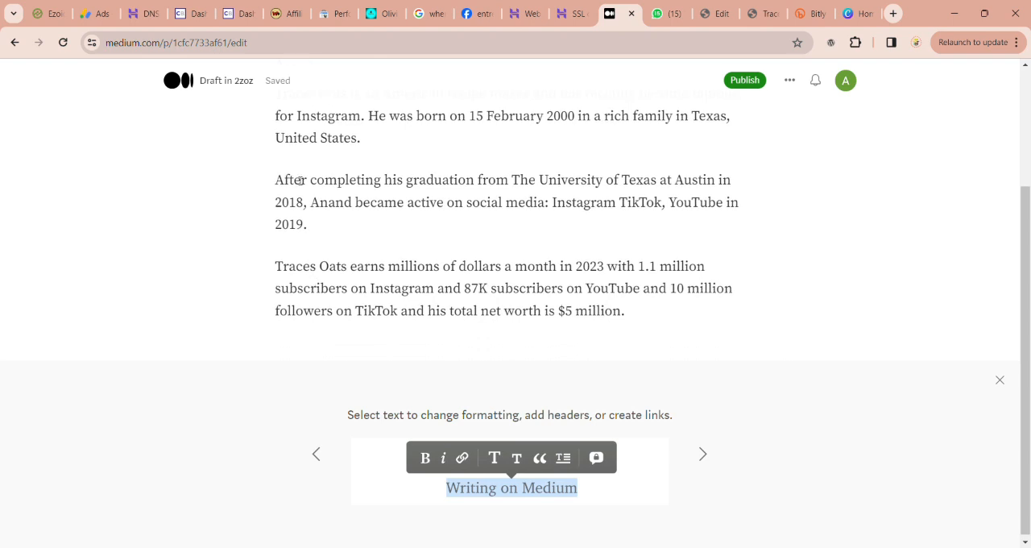
key(Return)
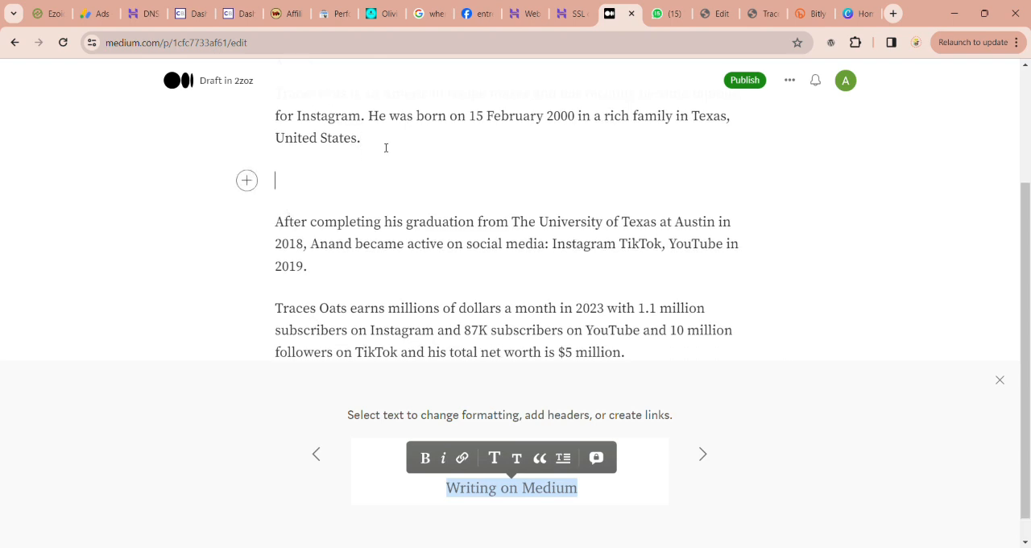
text(Early Life)
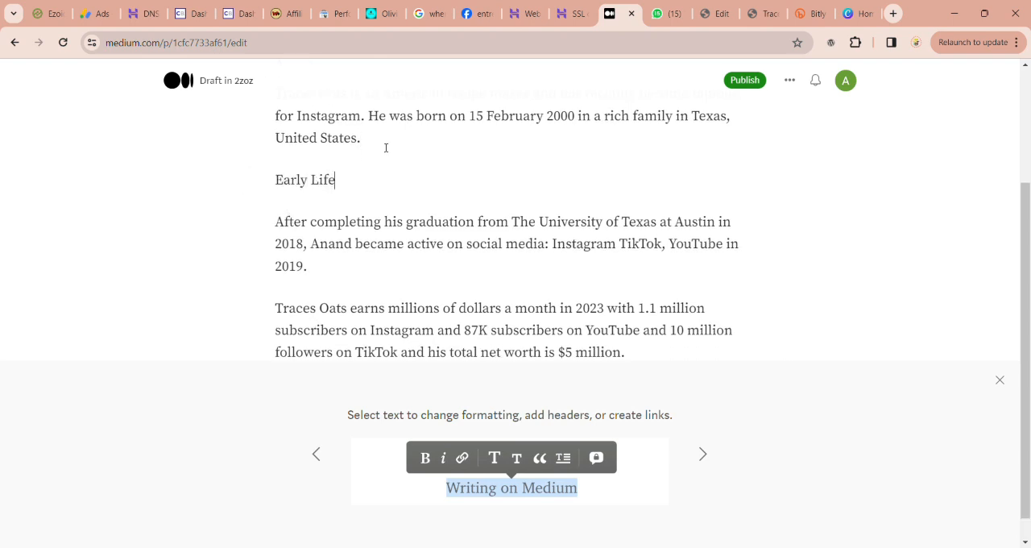
drag(276, 184, 344, 193)
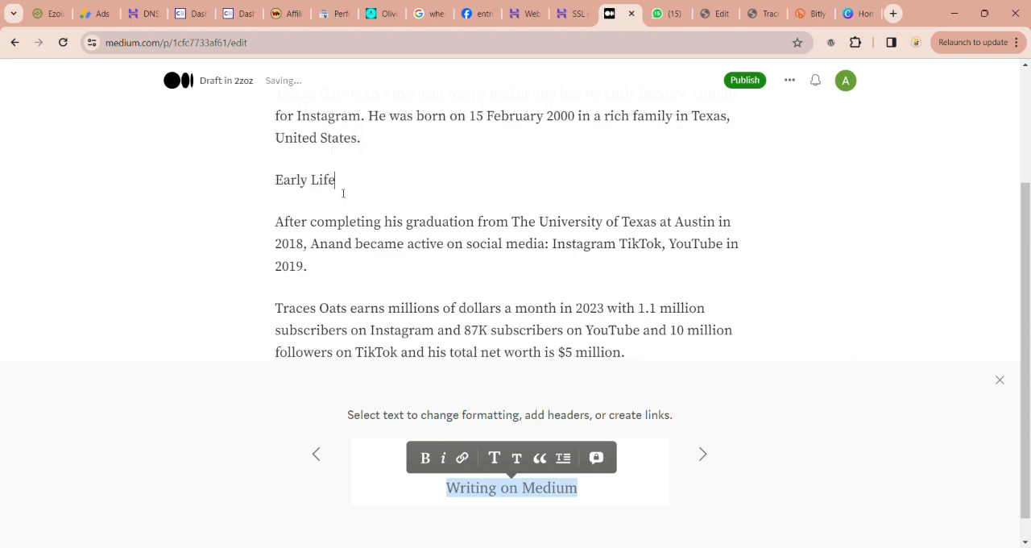
triple_click(284, 188)
click(228, 153)
Step: Insert a bold "Net Worth" heading line above the paragraph about earnings
double_click(56, 449)
key(Return)
text(Net Worth)
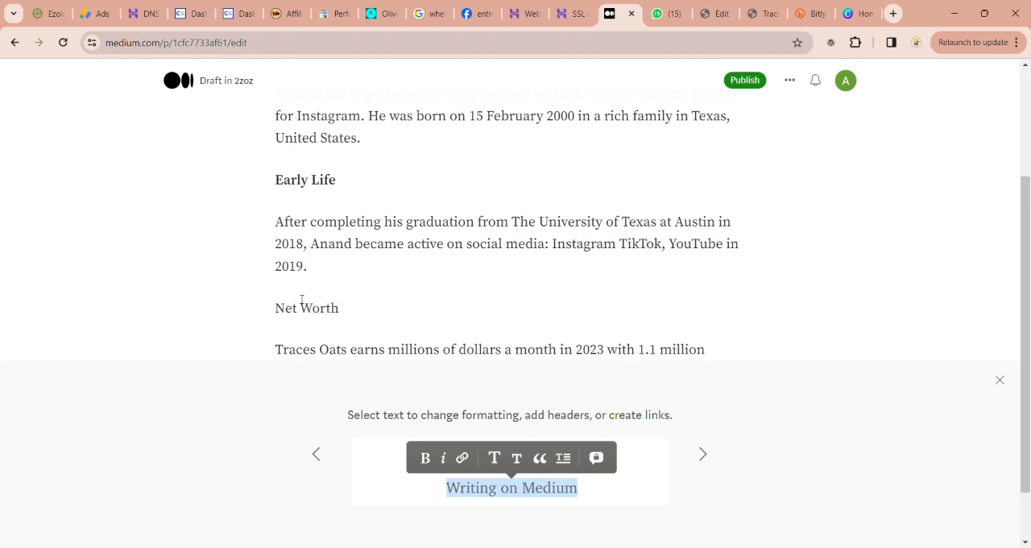
triple_click(301, 300)
click(229, 282)
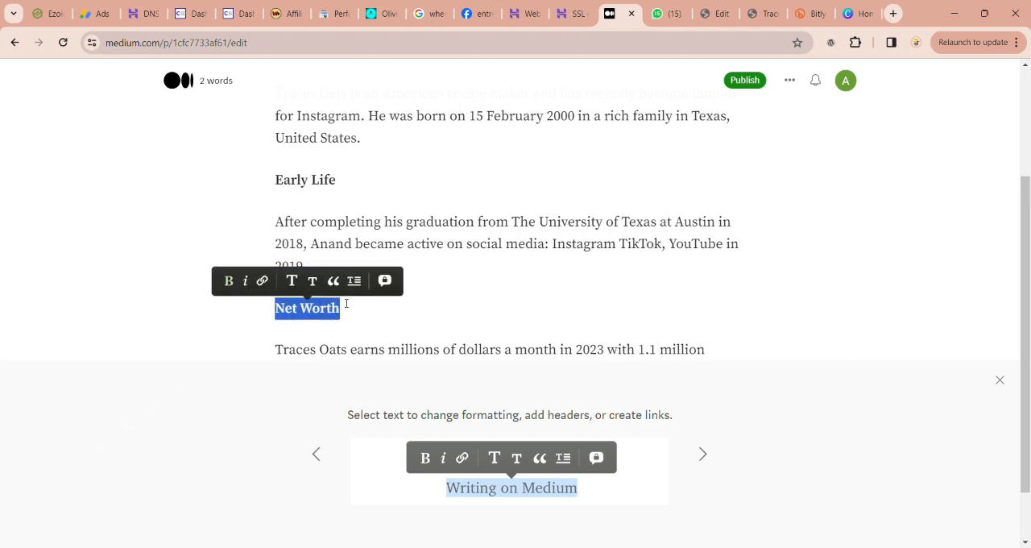
click(394, 313)
Step: Insert the portrait image between the "About" paragraph and the "Early Life" heading
scroll(394, 312, up, 3)
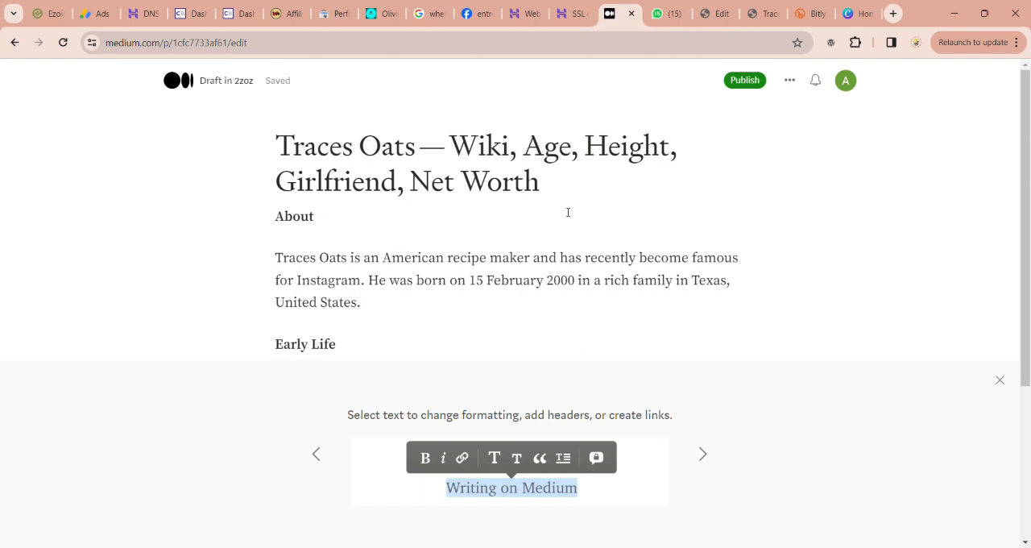
key(Return)
click(247, 315)
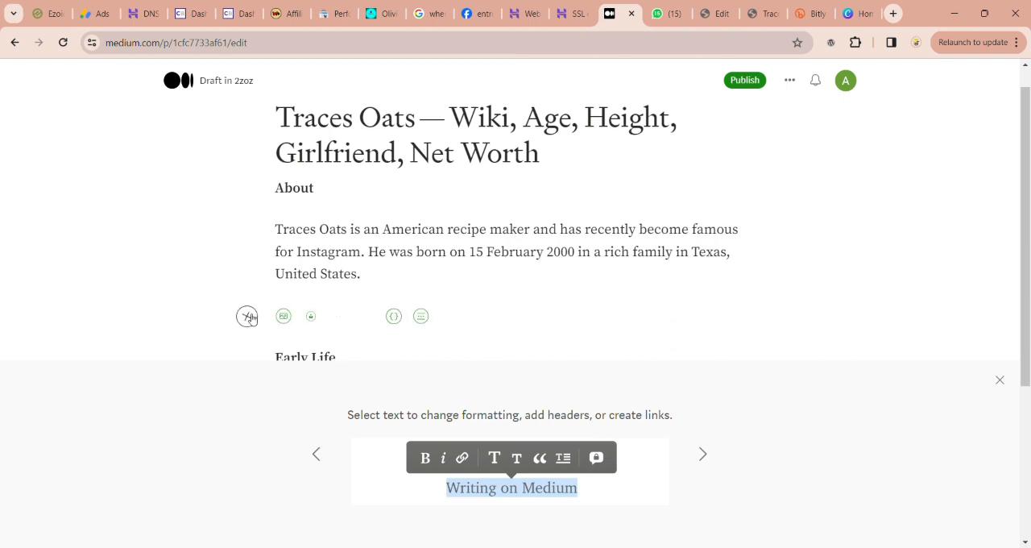
click(284, 316)
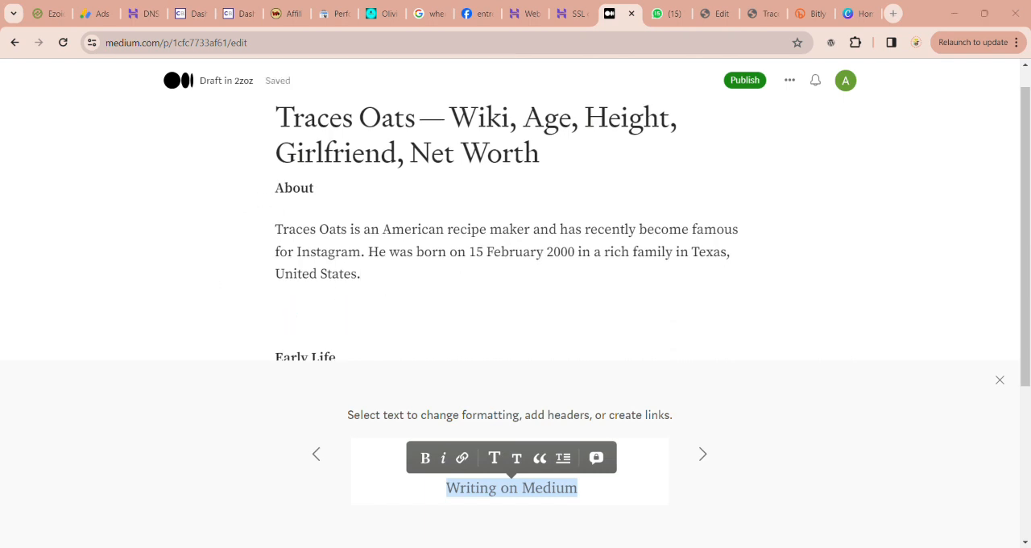
click(467, 341)
scroll(468, 341, down, 4)
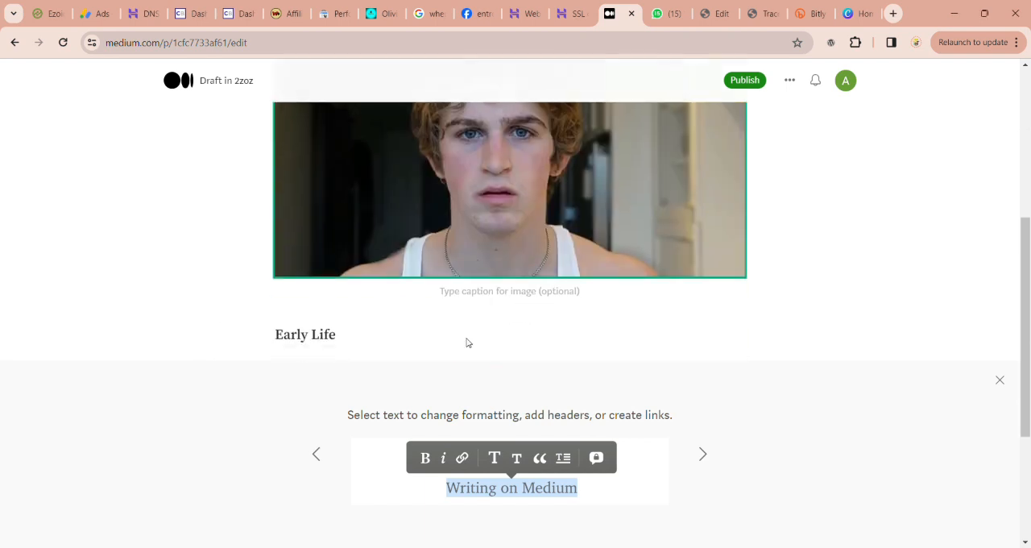
Step: Set the alternative text of the inserted portrait image to "Traces Oats"
scroll(467, 341, up, 2)
click(524, 107)
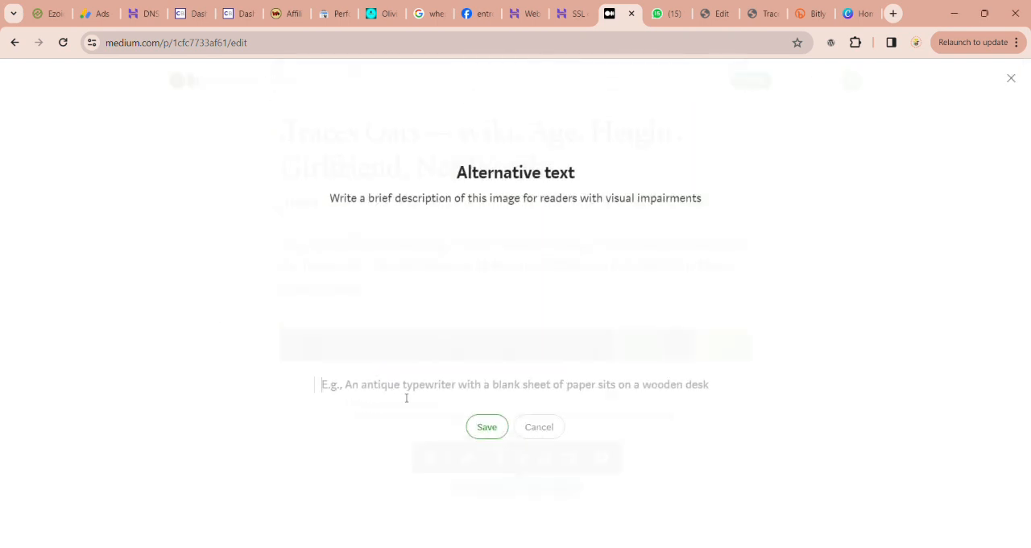
text(Traces Oats)
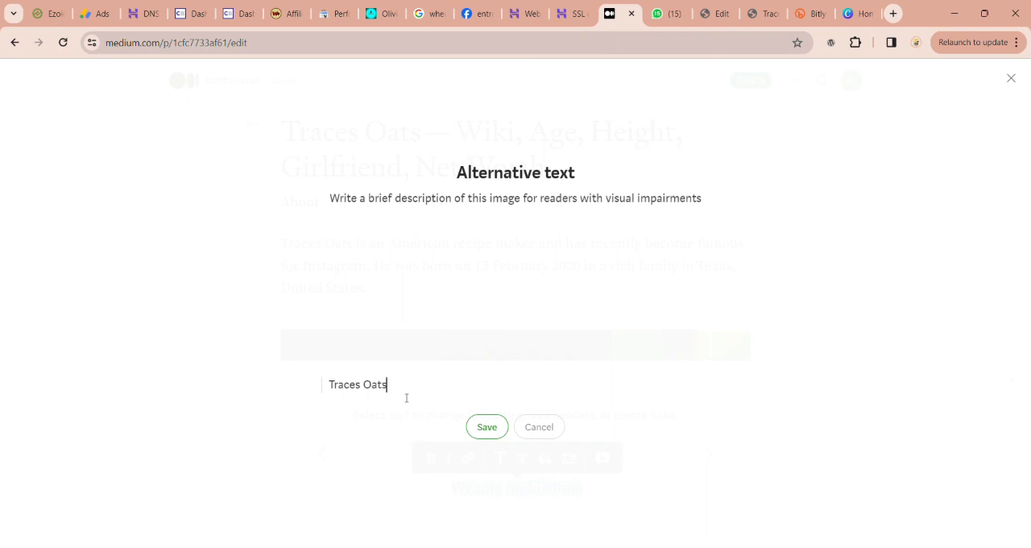
click(485, 427)
Step: Try to upload a second image between the "Early Life" paragraph and the "Net Worth" heading
scroll(516, 338, down, 3)
scroll(517, 338, down, 2)
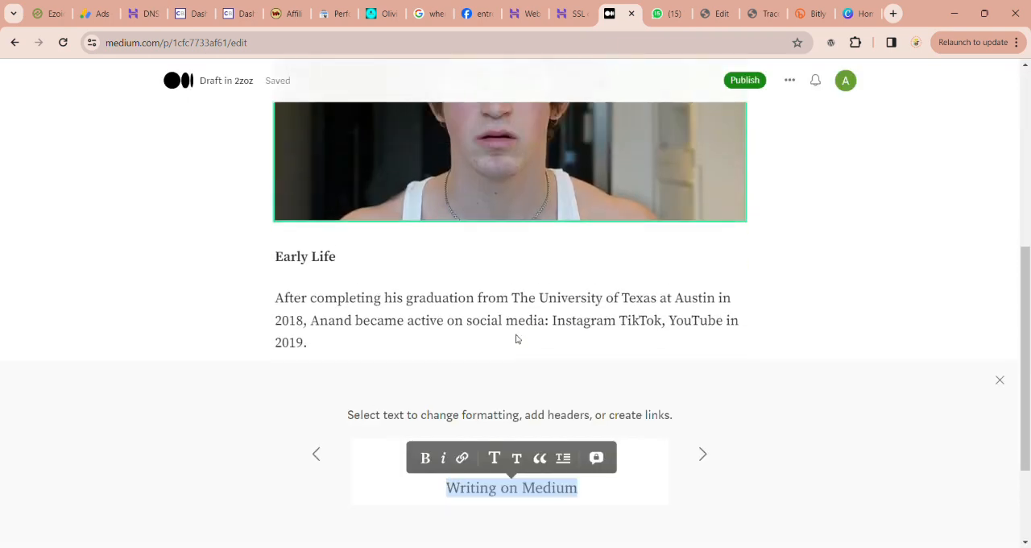
scroll(516, 339, up, 3)
scroll(516, 338, down, 4)
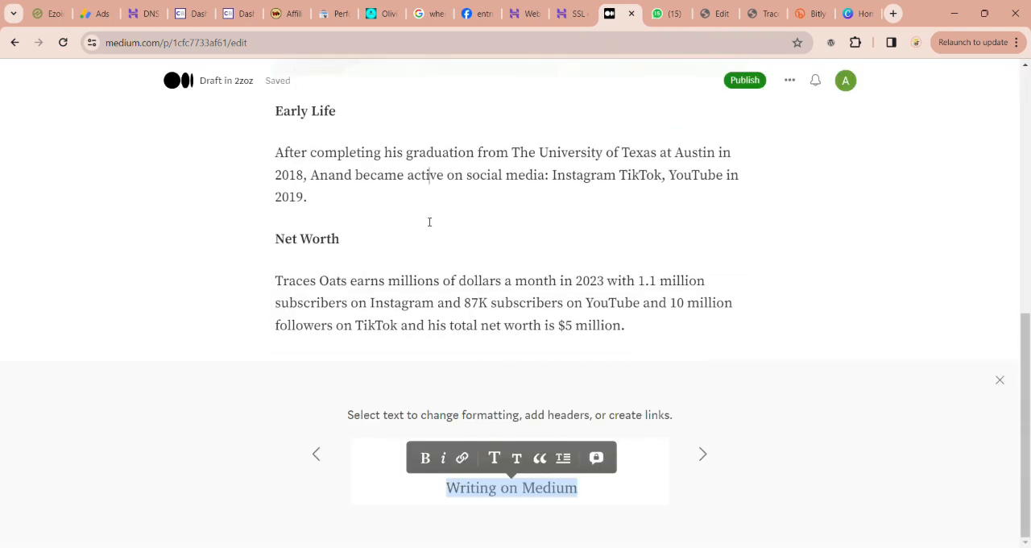
key(Return)
click(247, 240)
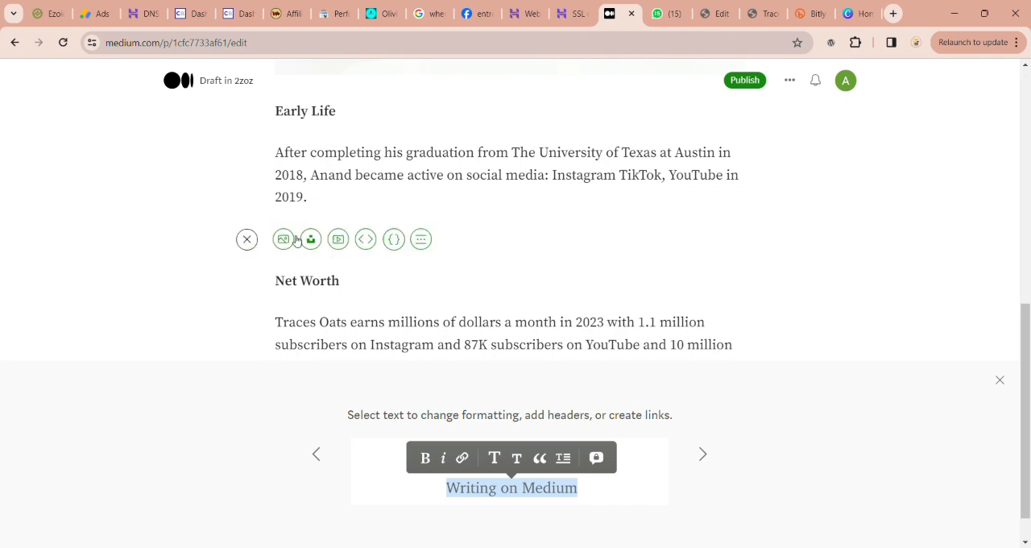
click(281, 237)
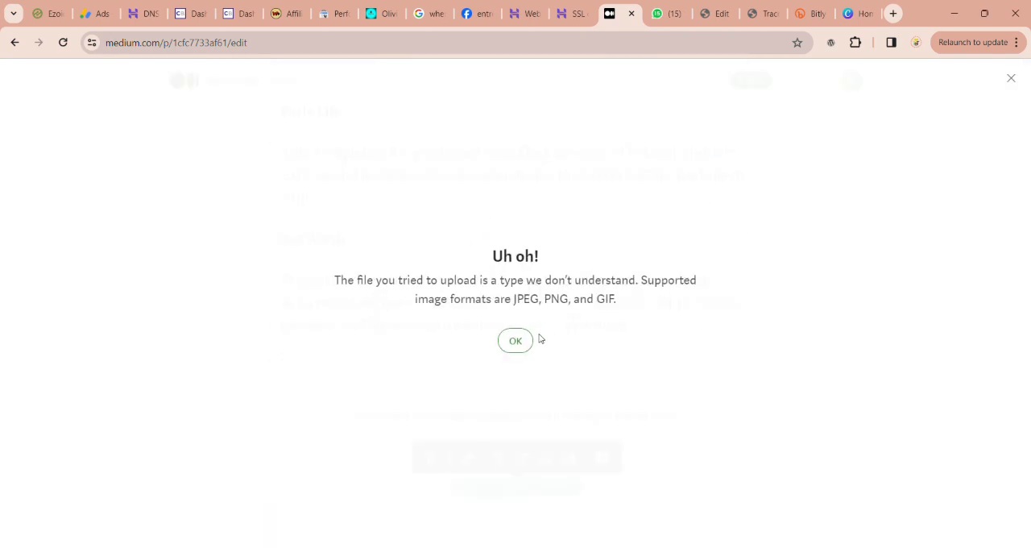
click(516, 341)
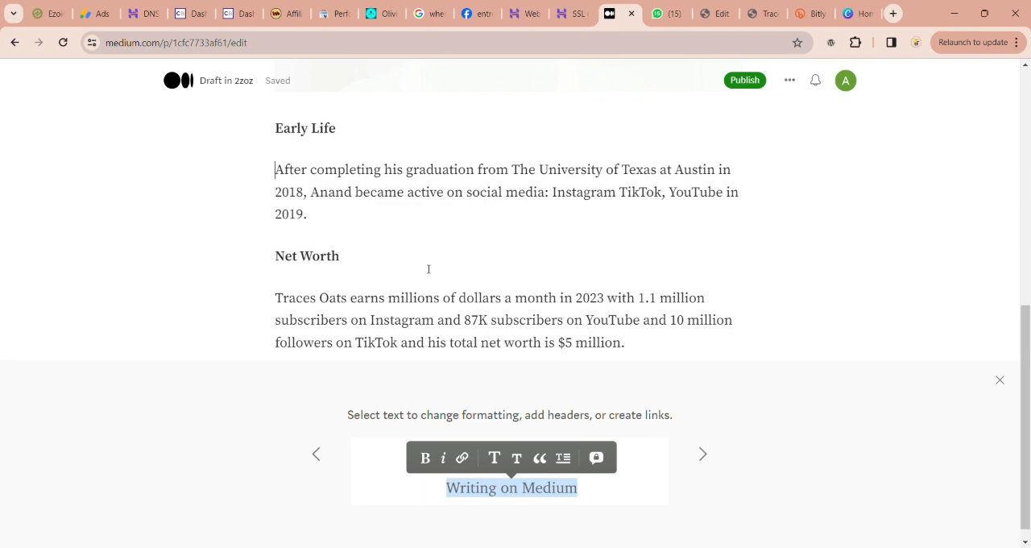
Step: Review the draft from the title through the portrait image to the "Net Worth" section
scroll(428, 269, up, 7)
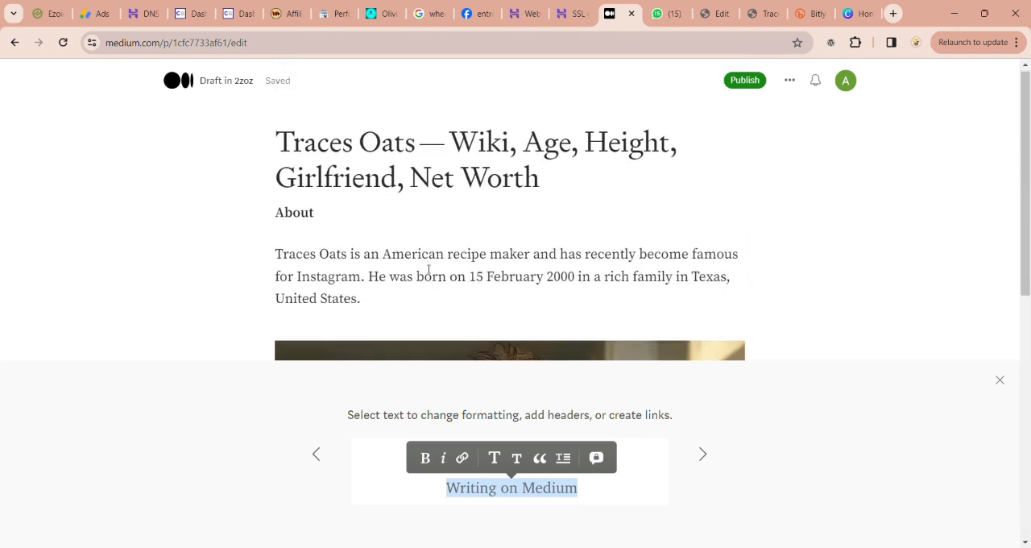
scroll(429, 269, down, 6)
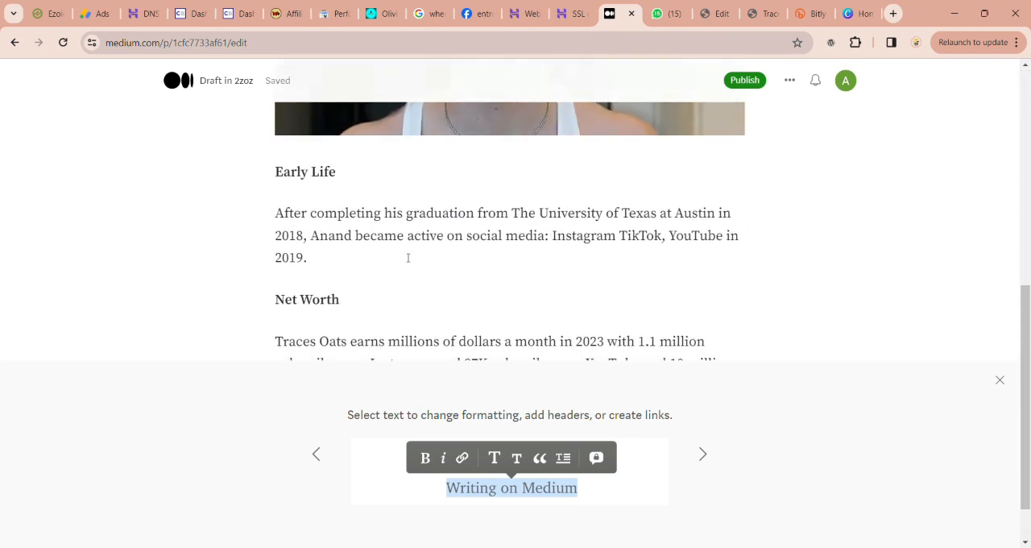
scroll(407, 258, up, 2)
click(403, 243)
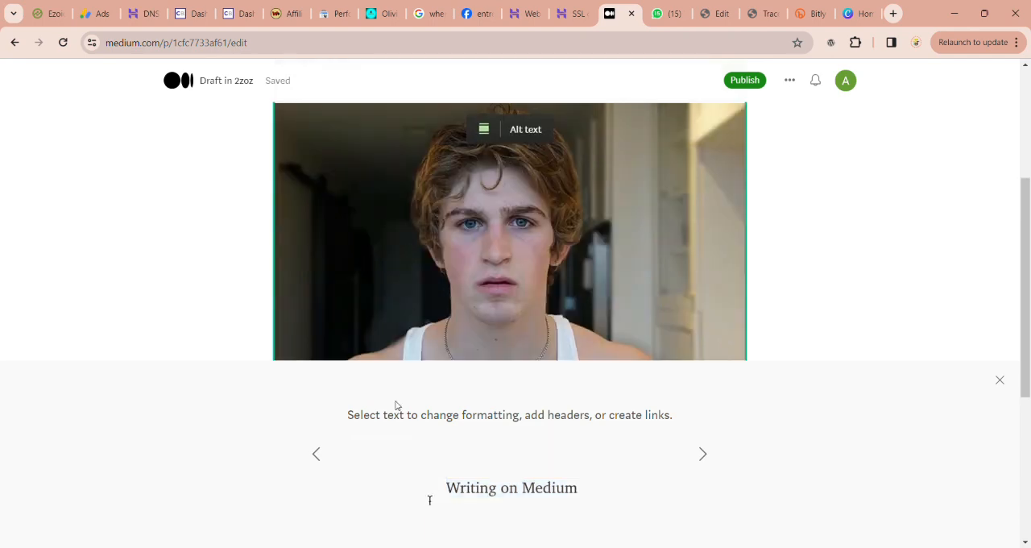
scroll(396, 405, down, 1)
scroll(395, 405, up, 3)
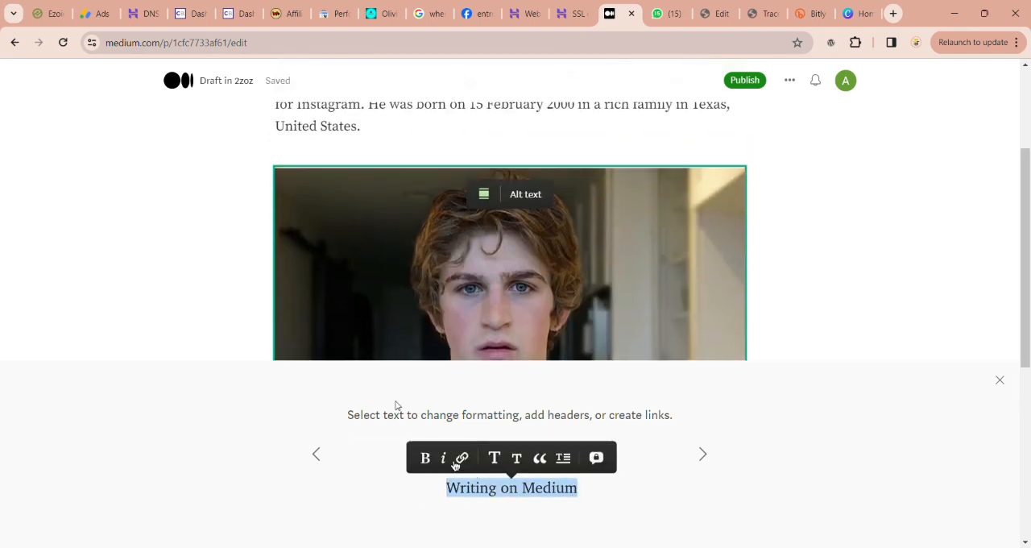
scroll(396, 405, down, 5)
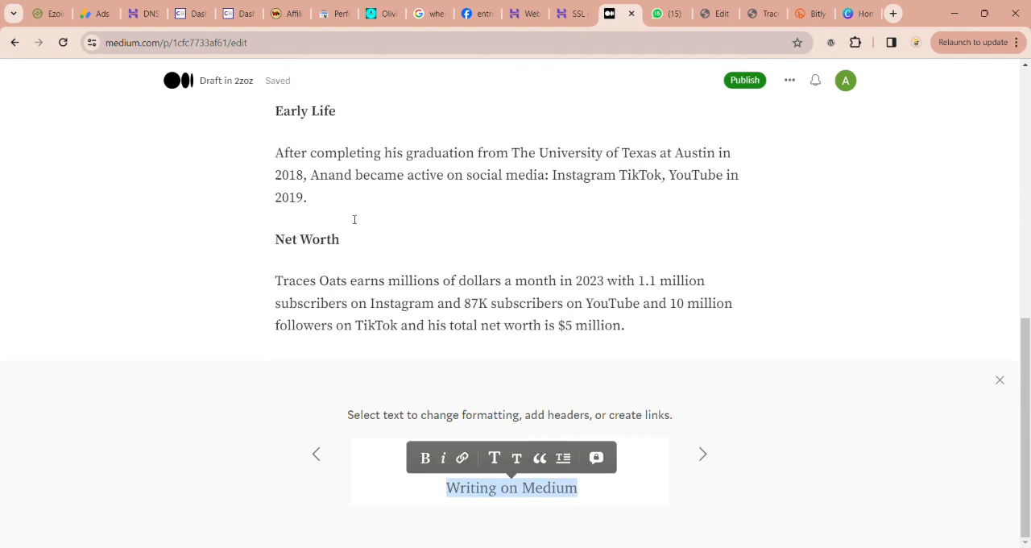
scroll(352, 221, up, 4)
scroll(352, 220, down, 4)
Step: Select the "Early Life" heading and start adding a link to it
click(312, 228)
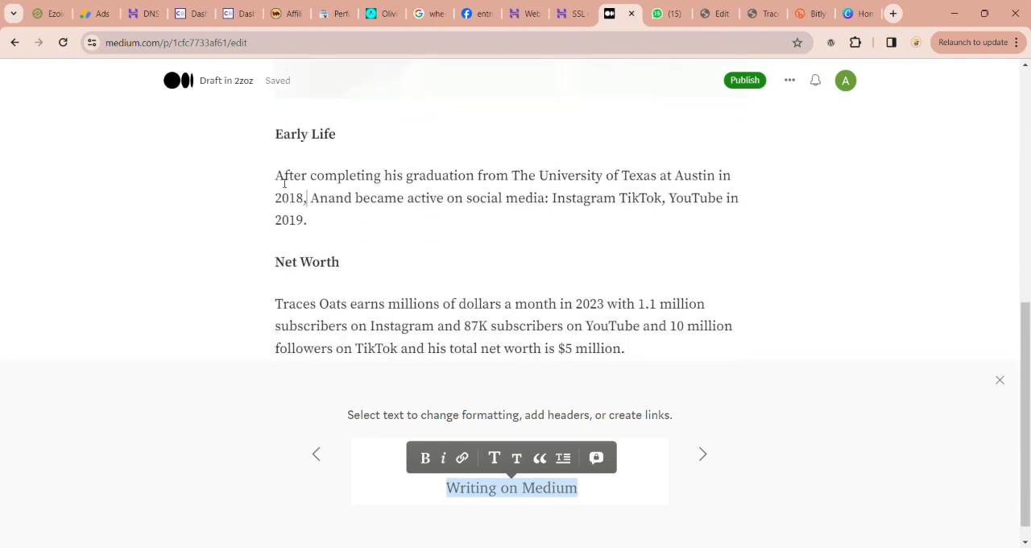
drag(275, 177, 307, 177)
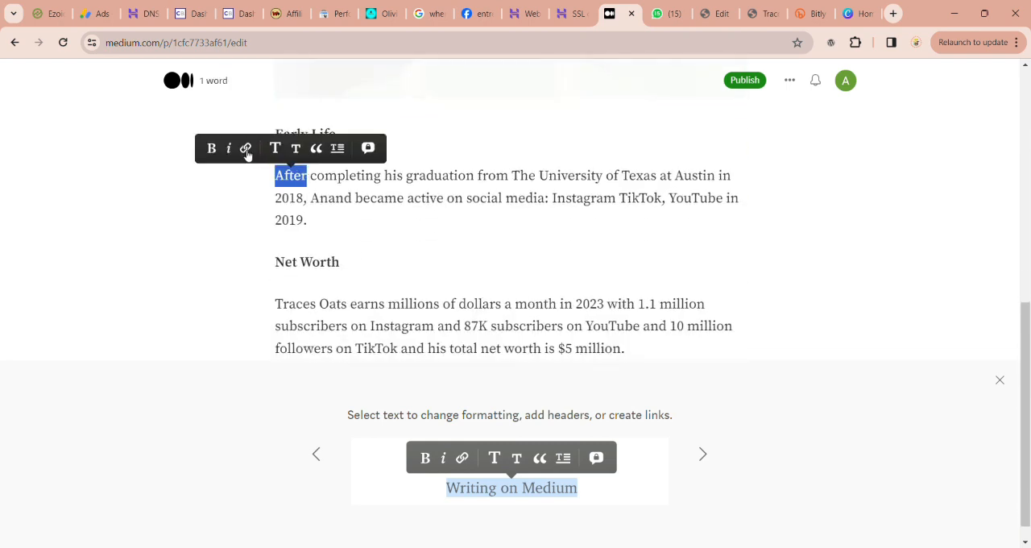
click(319, 183)
drag(276, 135, 336, 136)
click(263, 107)
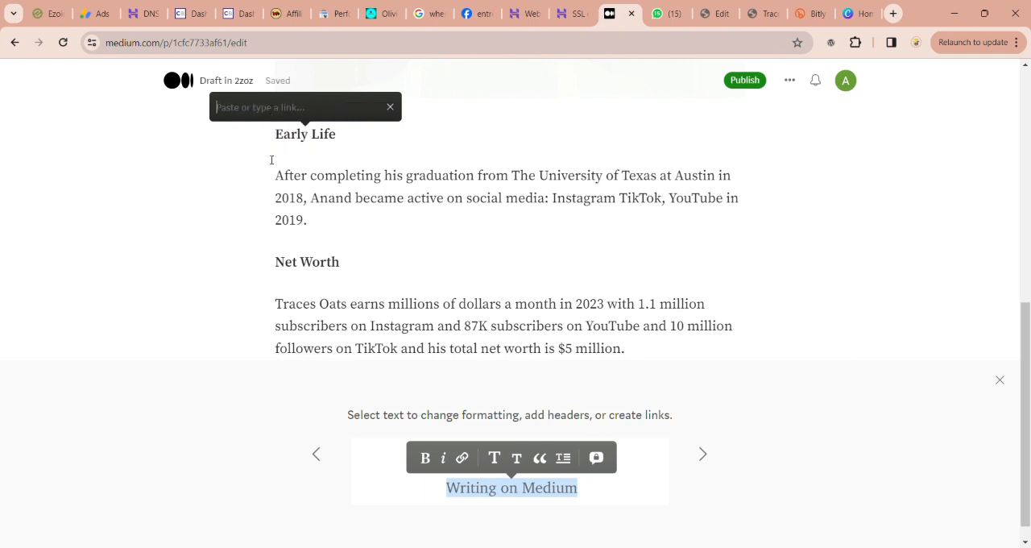
Step: Open the published Traces Oats post from the todayyojana.com WordPress post list and copy its web address
click(764, 13)
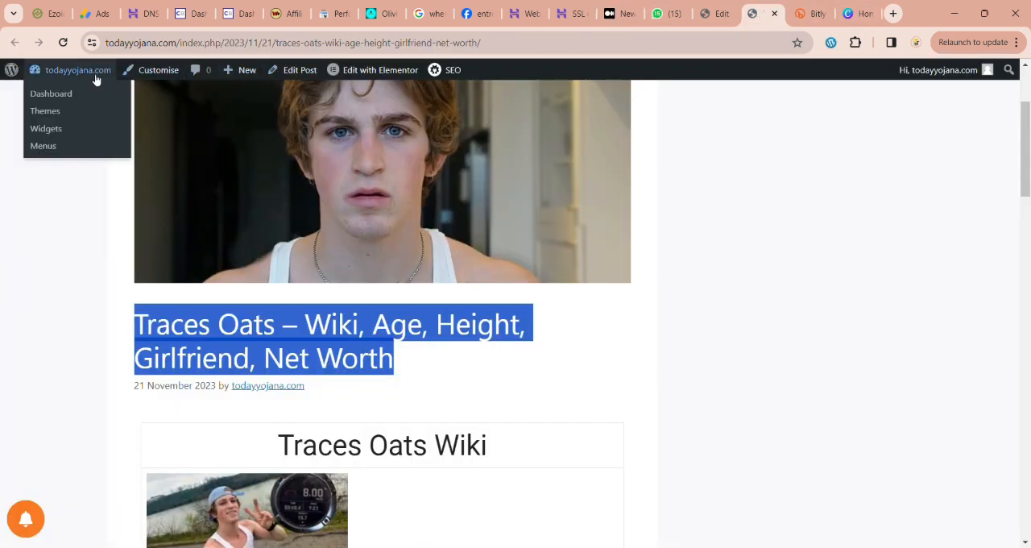
click(81, 98)
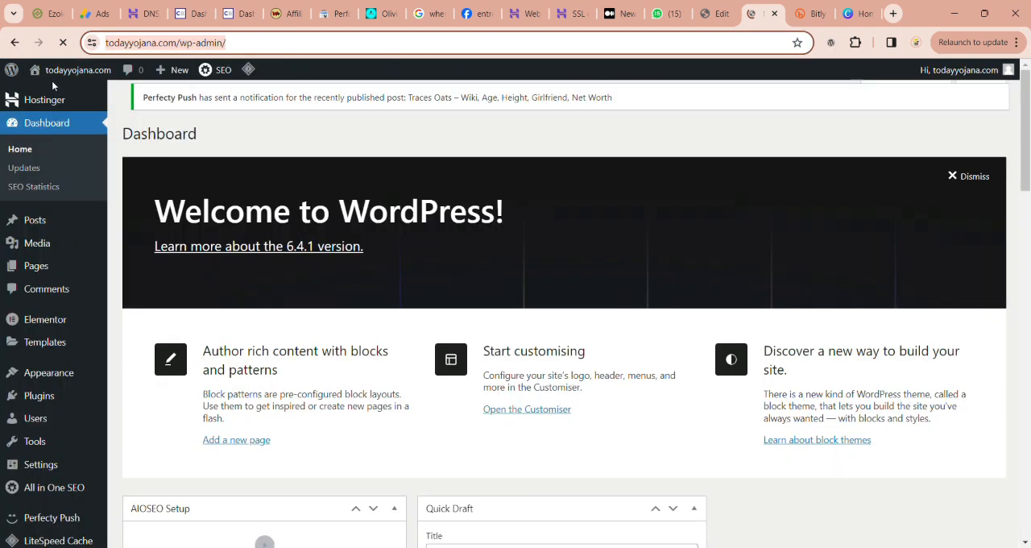
mouse_move(81, 221)
click(137, 224)
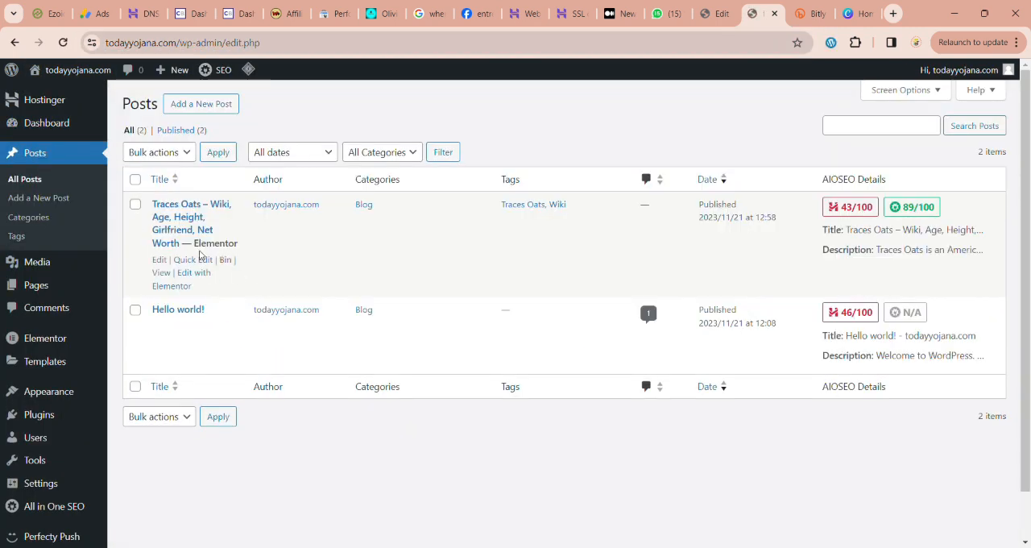
click(161, 273)
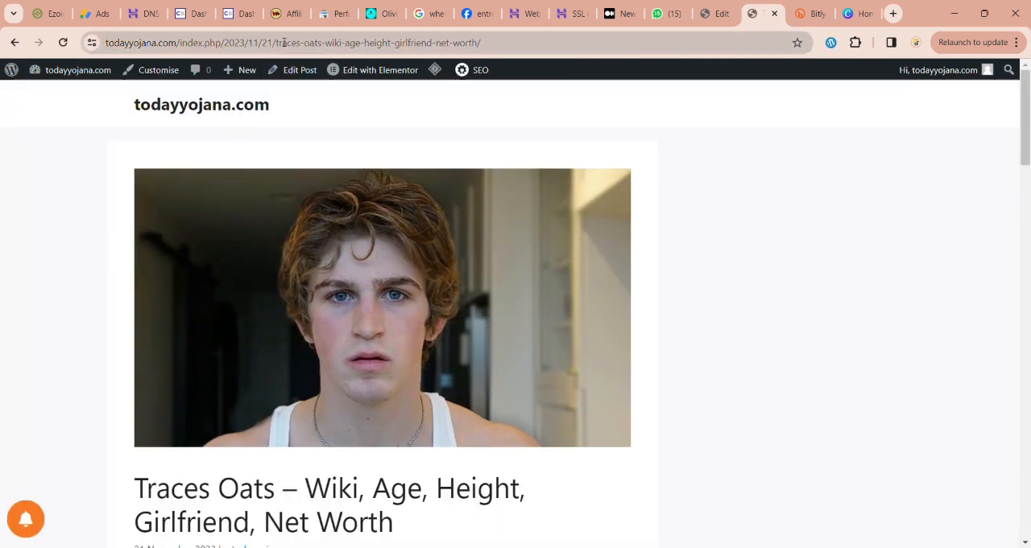
click(403, 42)
Step: Return to the Medium draft and link the "Early Life" heading to the copied post address
click(619, 14)
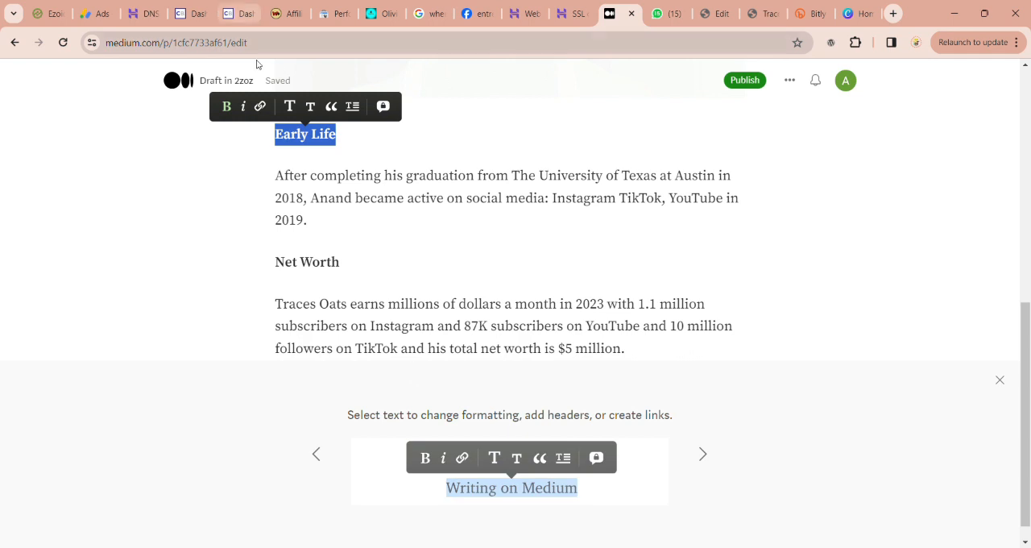
click(263, 104)
key(ctrl+v)
key(Return)
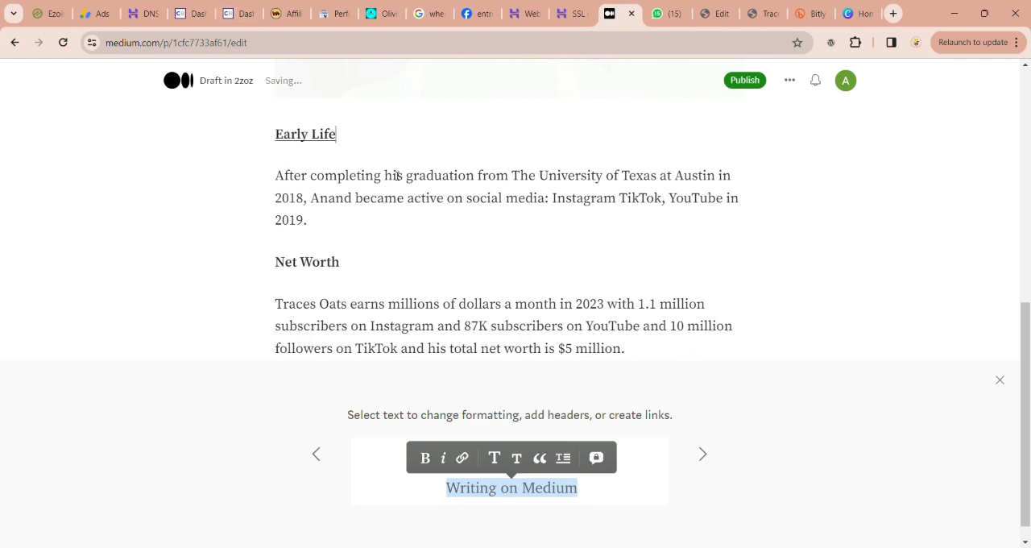
Step: Link the "Net Worth" heading to the copied address
click(234, 13)
click(621, 13)
drag(268, 269, 342, 273)
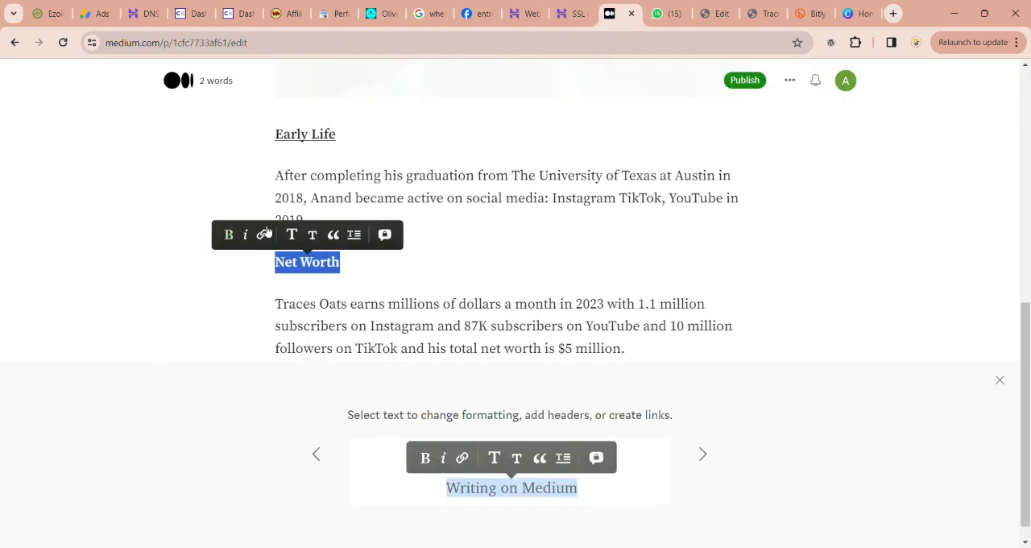
click(266, 235)
key(ctrl+v)
key(Return)
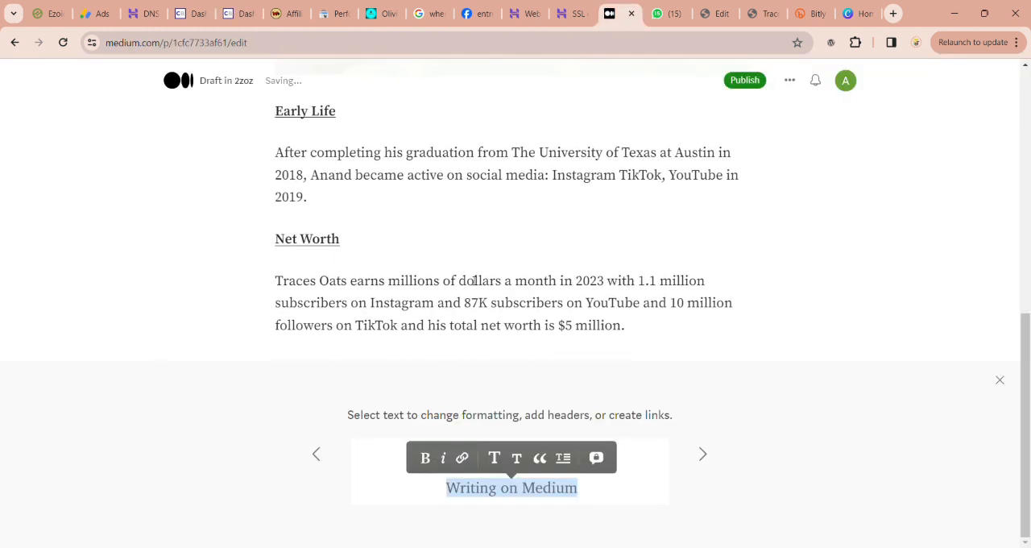
Step: Open the story's publishing settings and add the topics "Traces Oats", "Wiki" and "Age"
scroll(451, 266, up, 10)
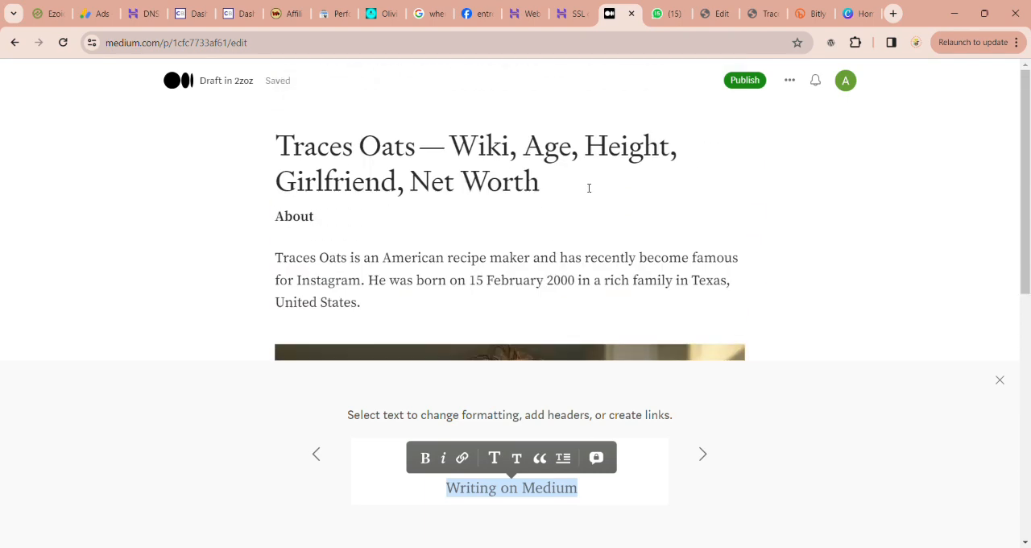
scroll(666, 230, down, 7)
scroll(665, 231, up, 4)
click(743, 81)
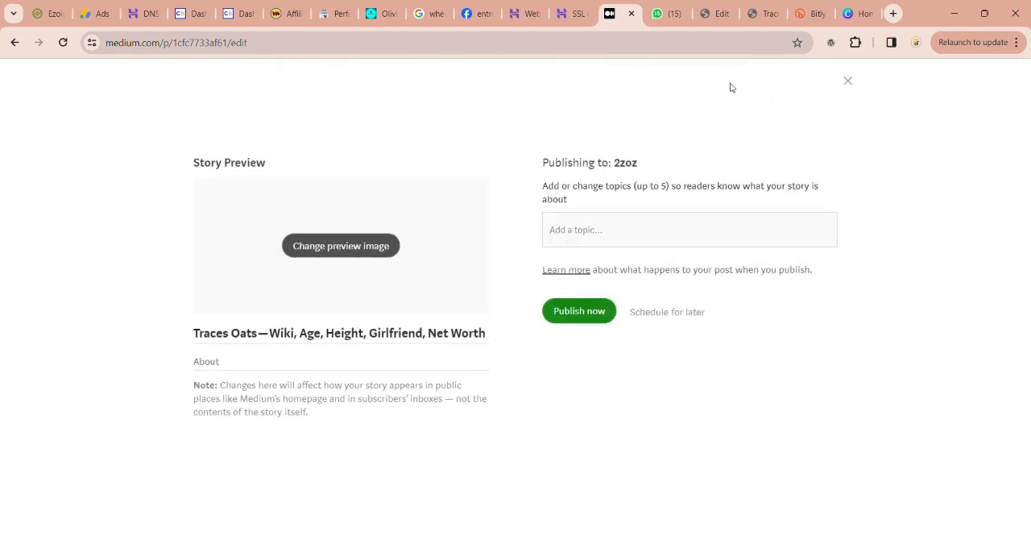
text(Traces Oat)
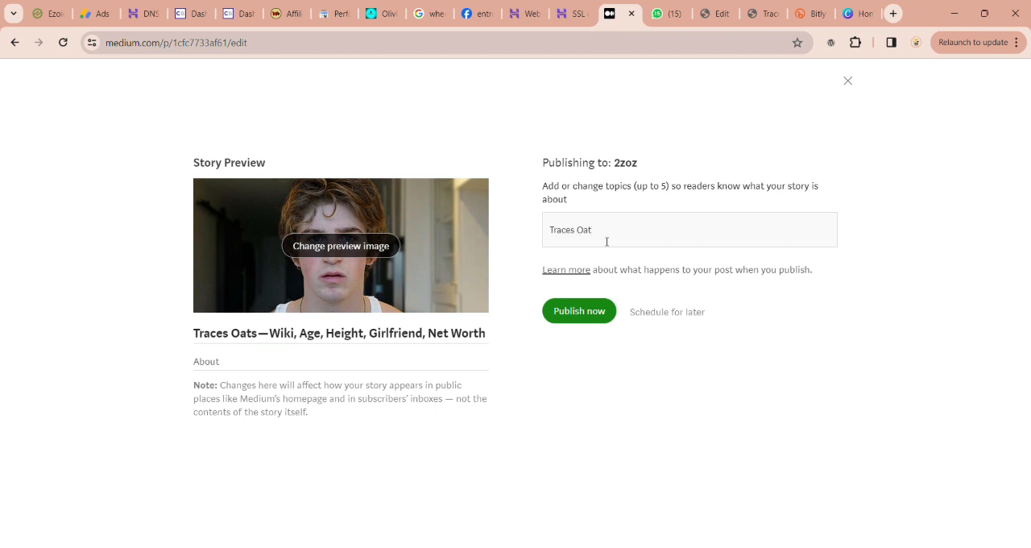
text(s)
key(Return)
text(Wiki)
key(Return)
text(Age)
key(Return)
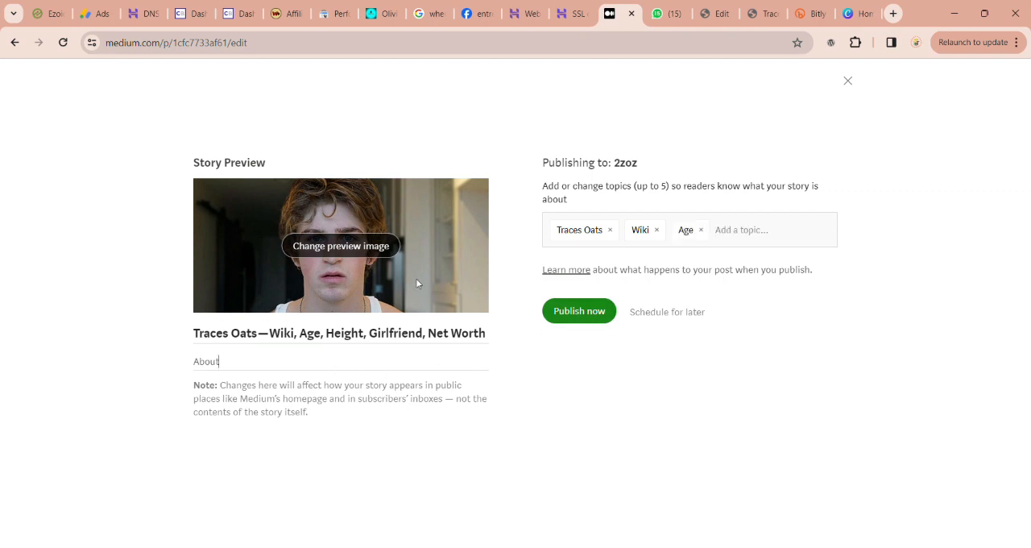
Step: Publish the story immediately, dismiss the sharing dialog and look over the published page
click(584, 320)
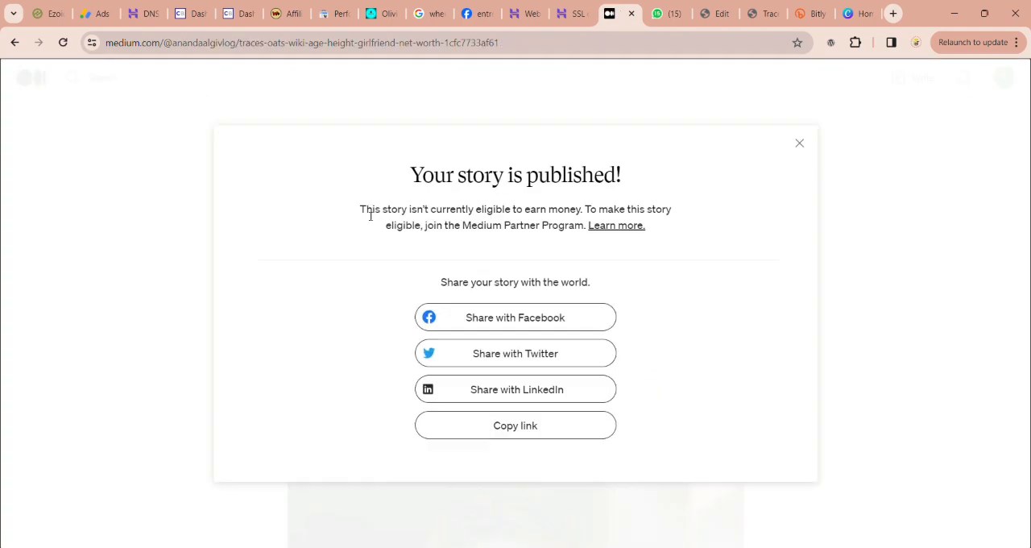
click(799, 142)
scroll(561, 274, down, 12)
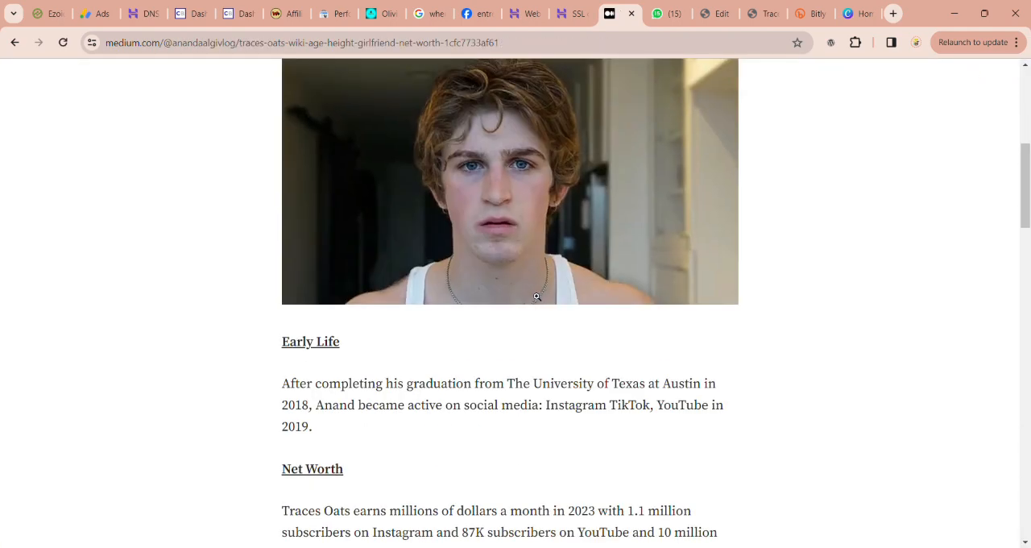
scroll(533, 298, up, 12)
scroll(534, 297, down, 12)
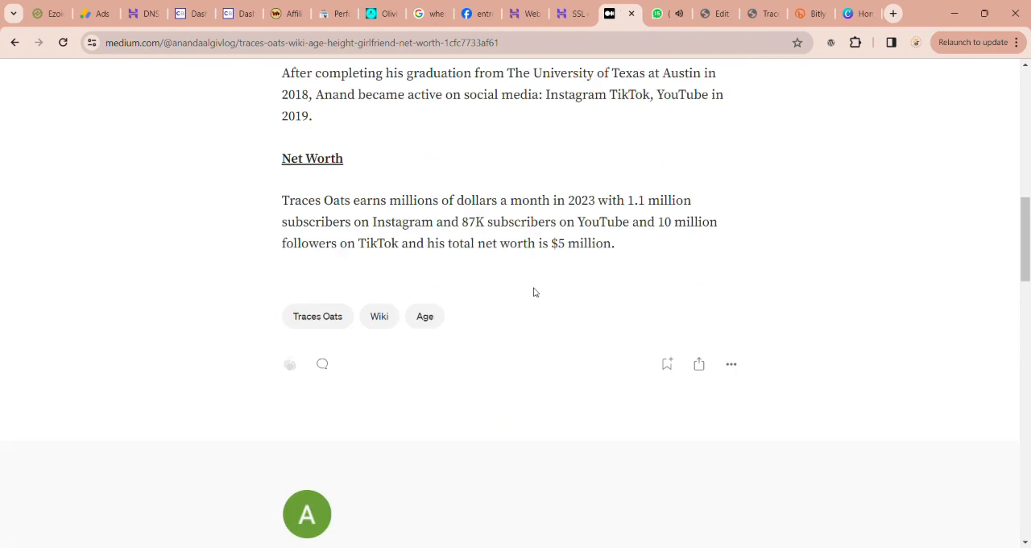
Step: Switch to Google AdSense, leave the ad code generator, and open and reload the account's home overview to examine the estimated earnings
scroll(533, 292, up, 12)
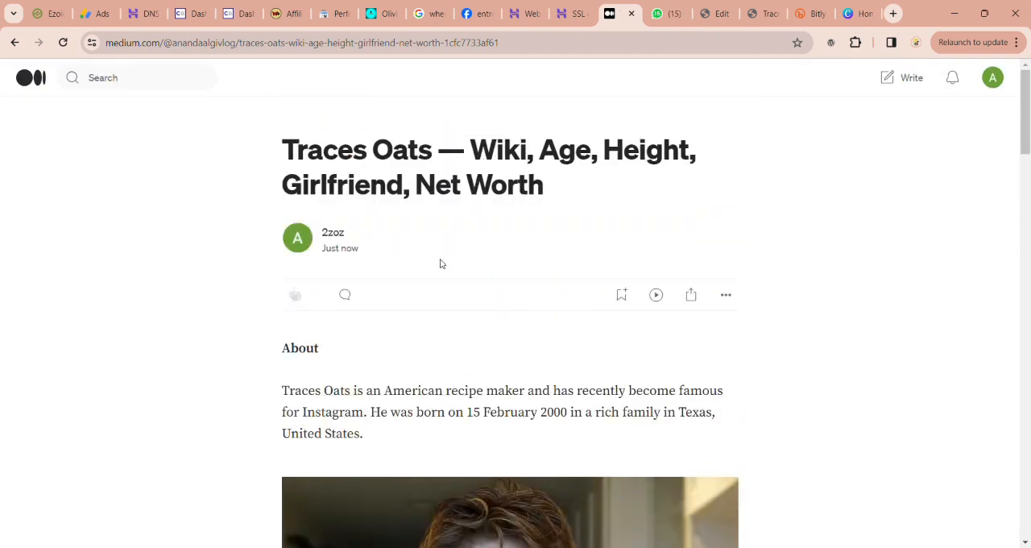
click(95, 15)
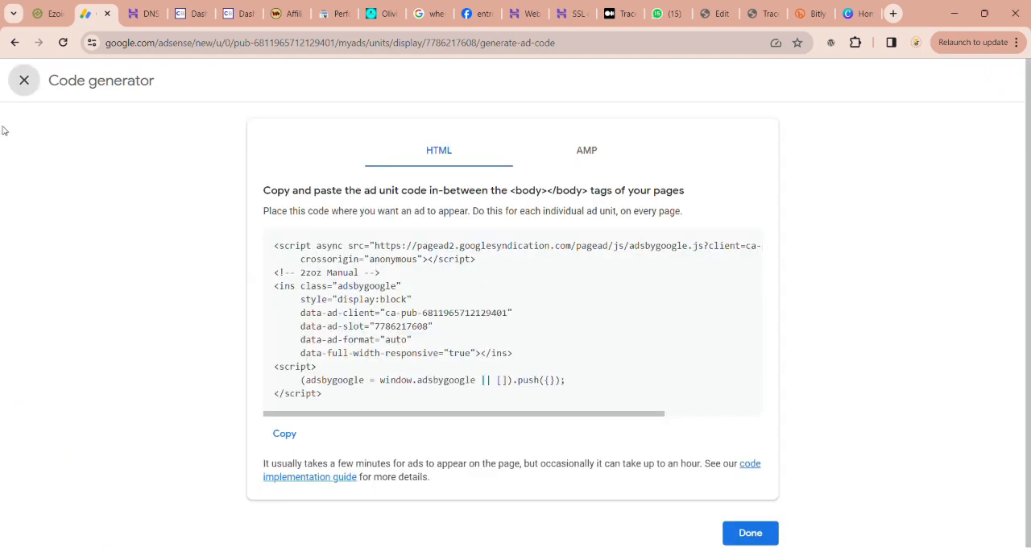
click(23, 80)
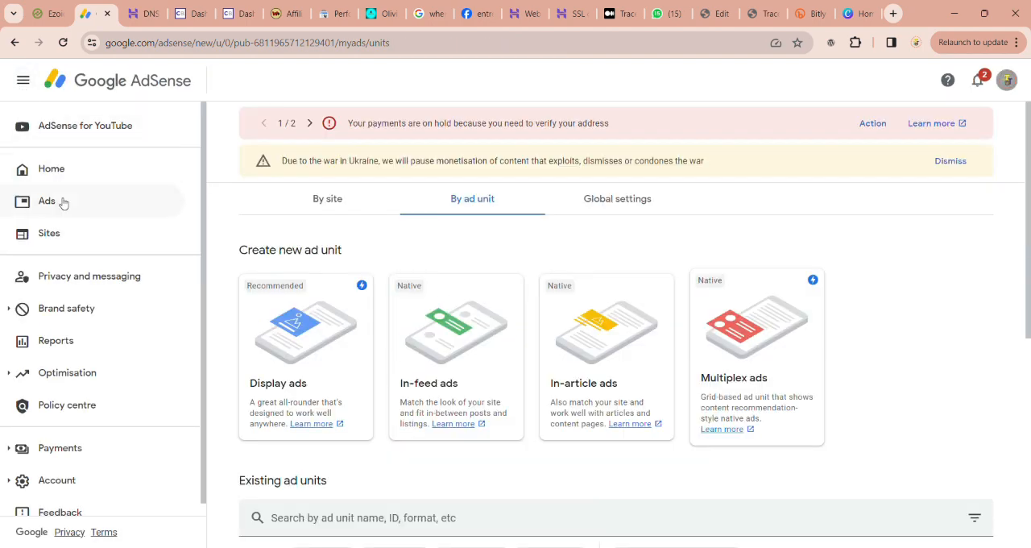
click(69, 175)
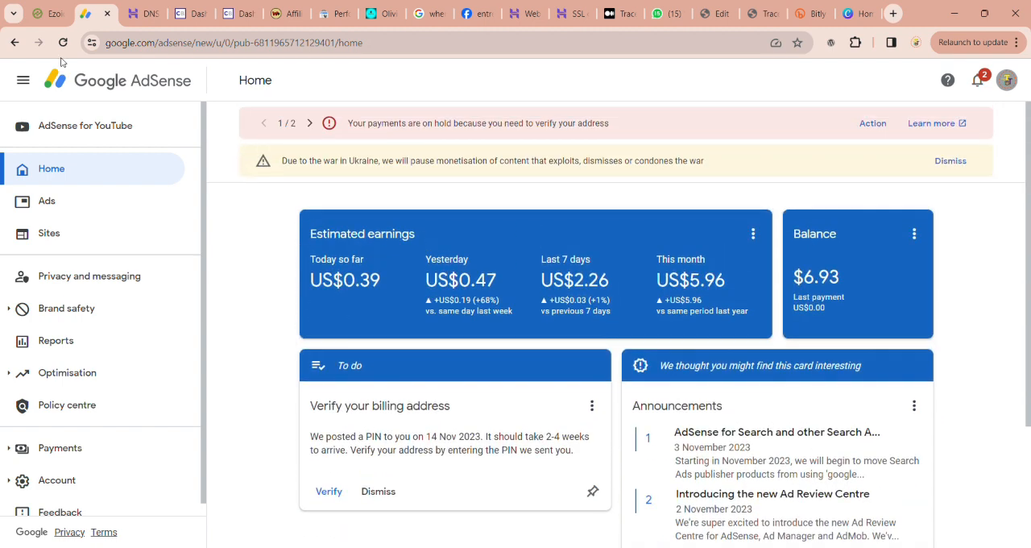
click(64, 45)
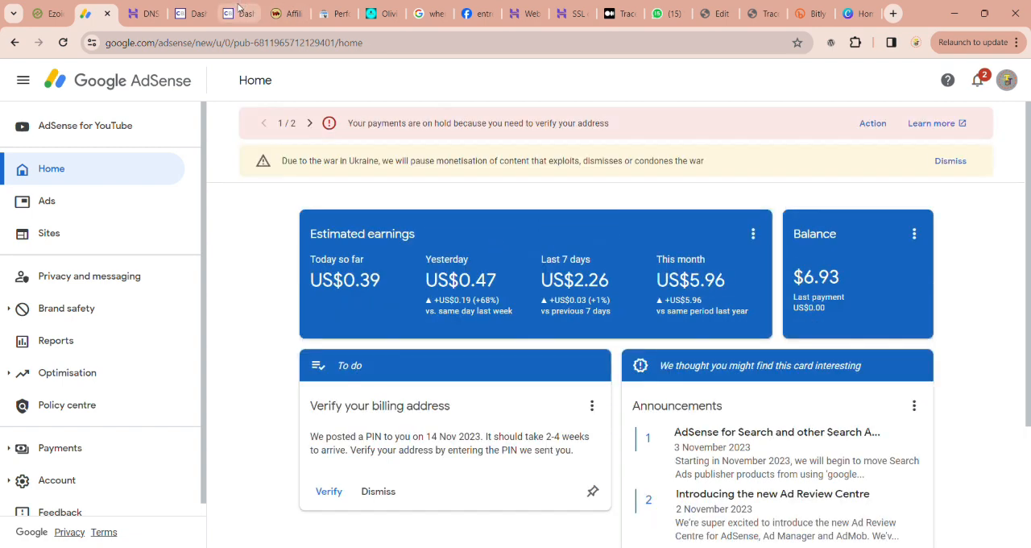
Step: Review the Olivia Tiedemann biography on entrepreneursaathi.com alongside the published Traces Oats story on Medium
click(191, 13)
click(383, 14)
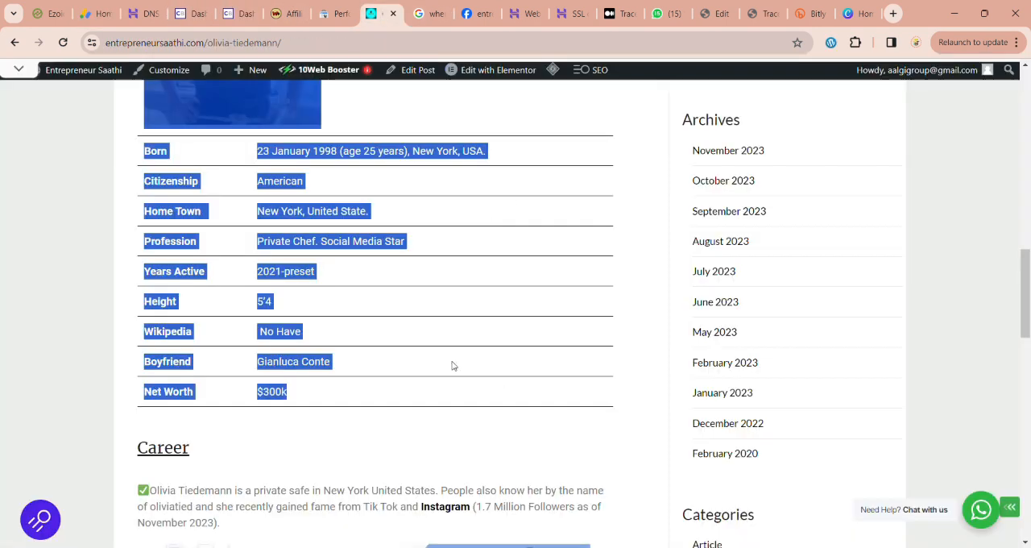
click(618, 13)
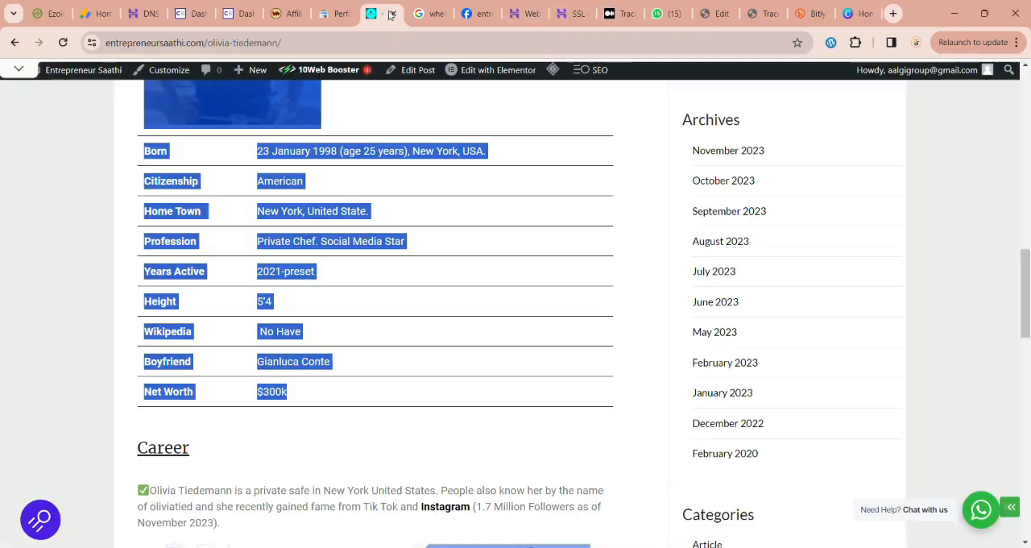
click(382, 13)
scroll(411, 251, up, 2)
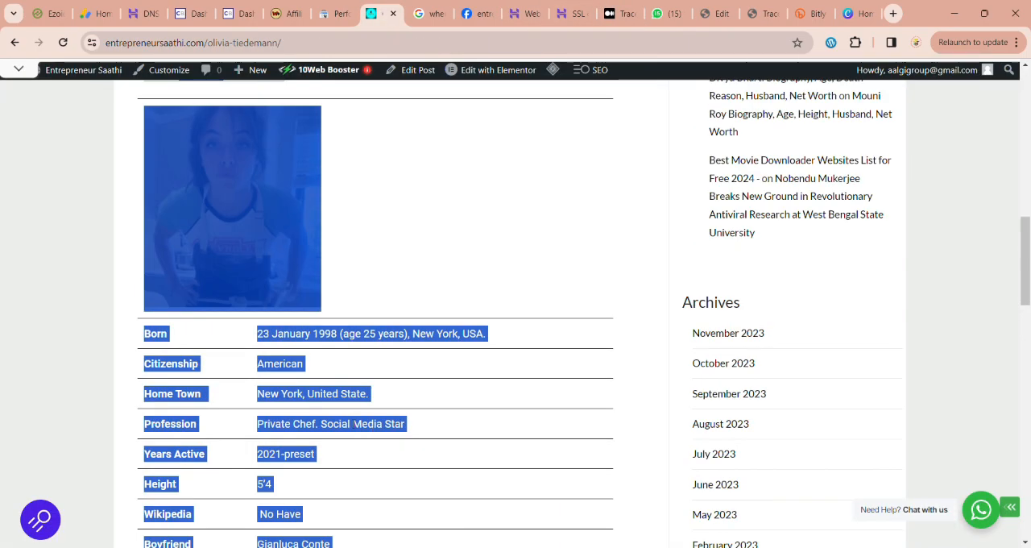